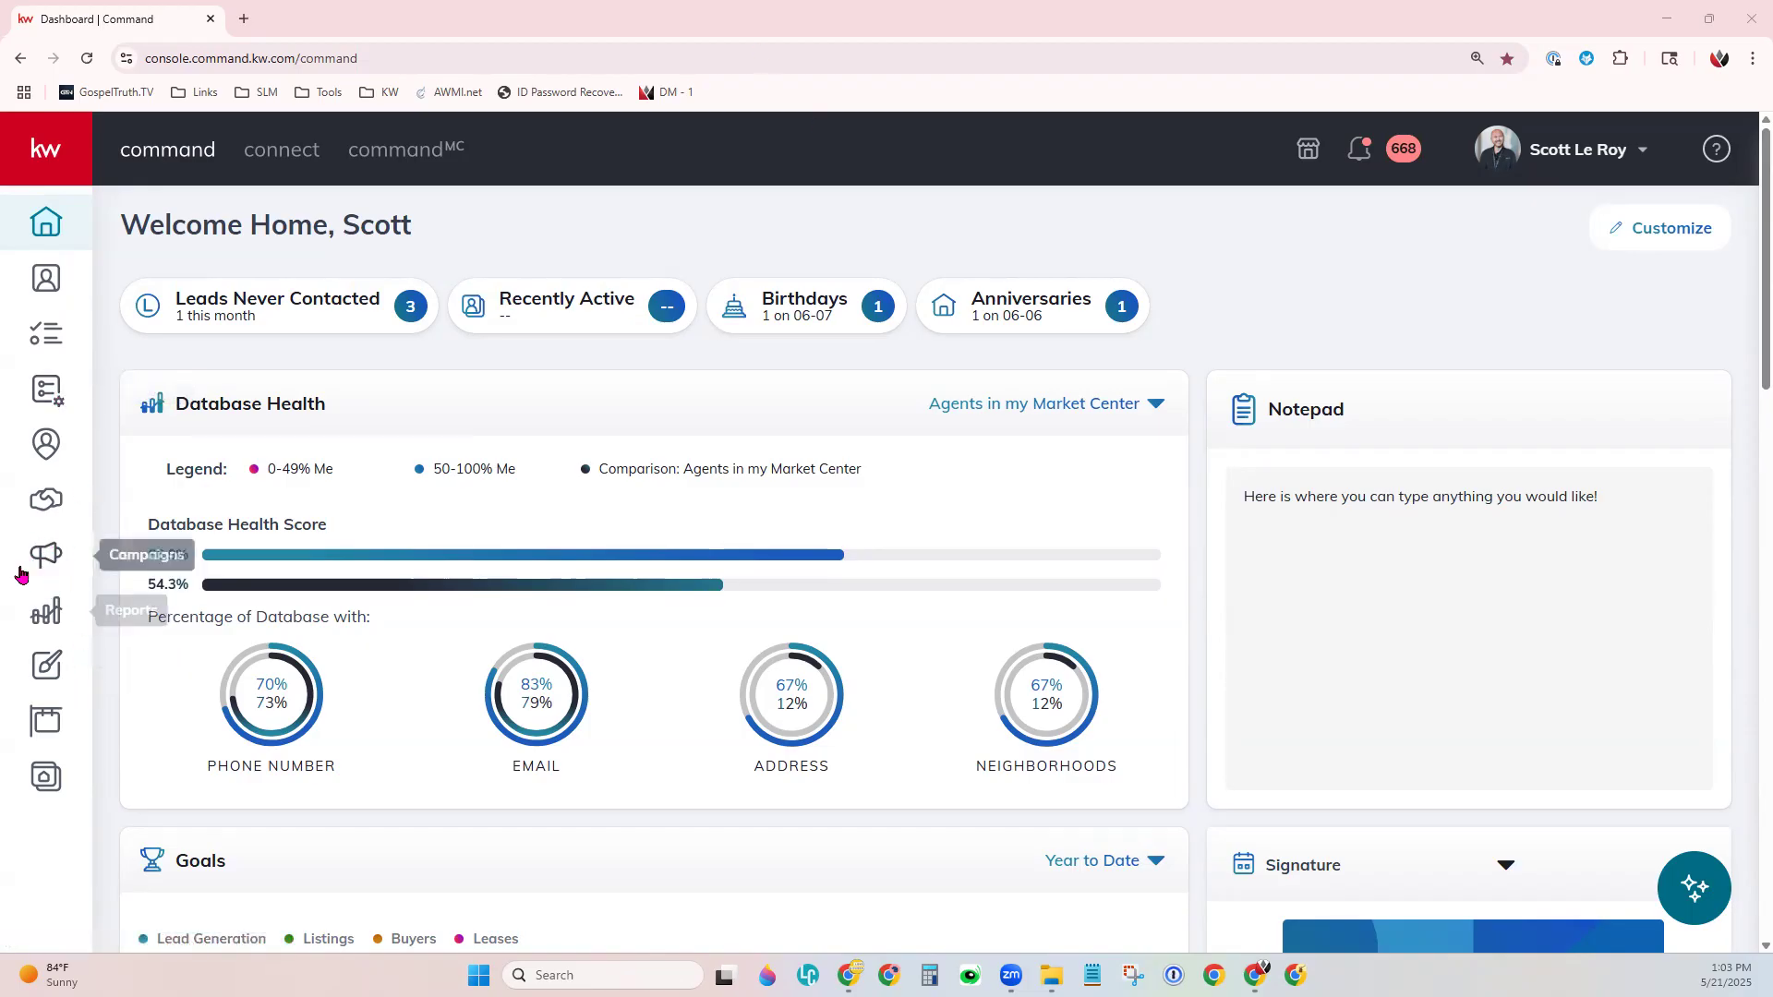
Go to My SmartPlans (156 People Plans) and dismiss the Twilio not-connected banner.
left_click(54, 403)
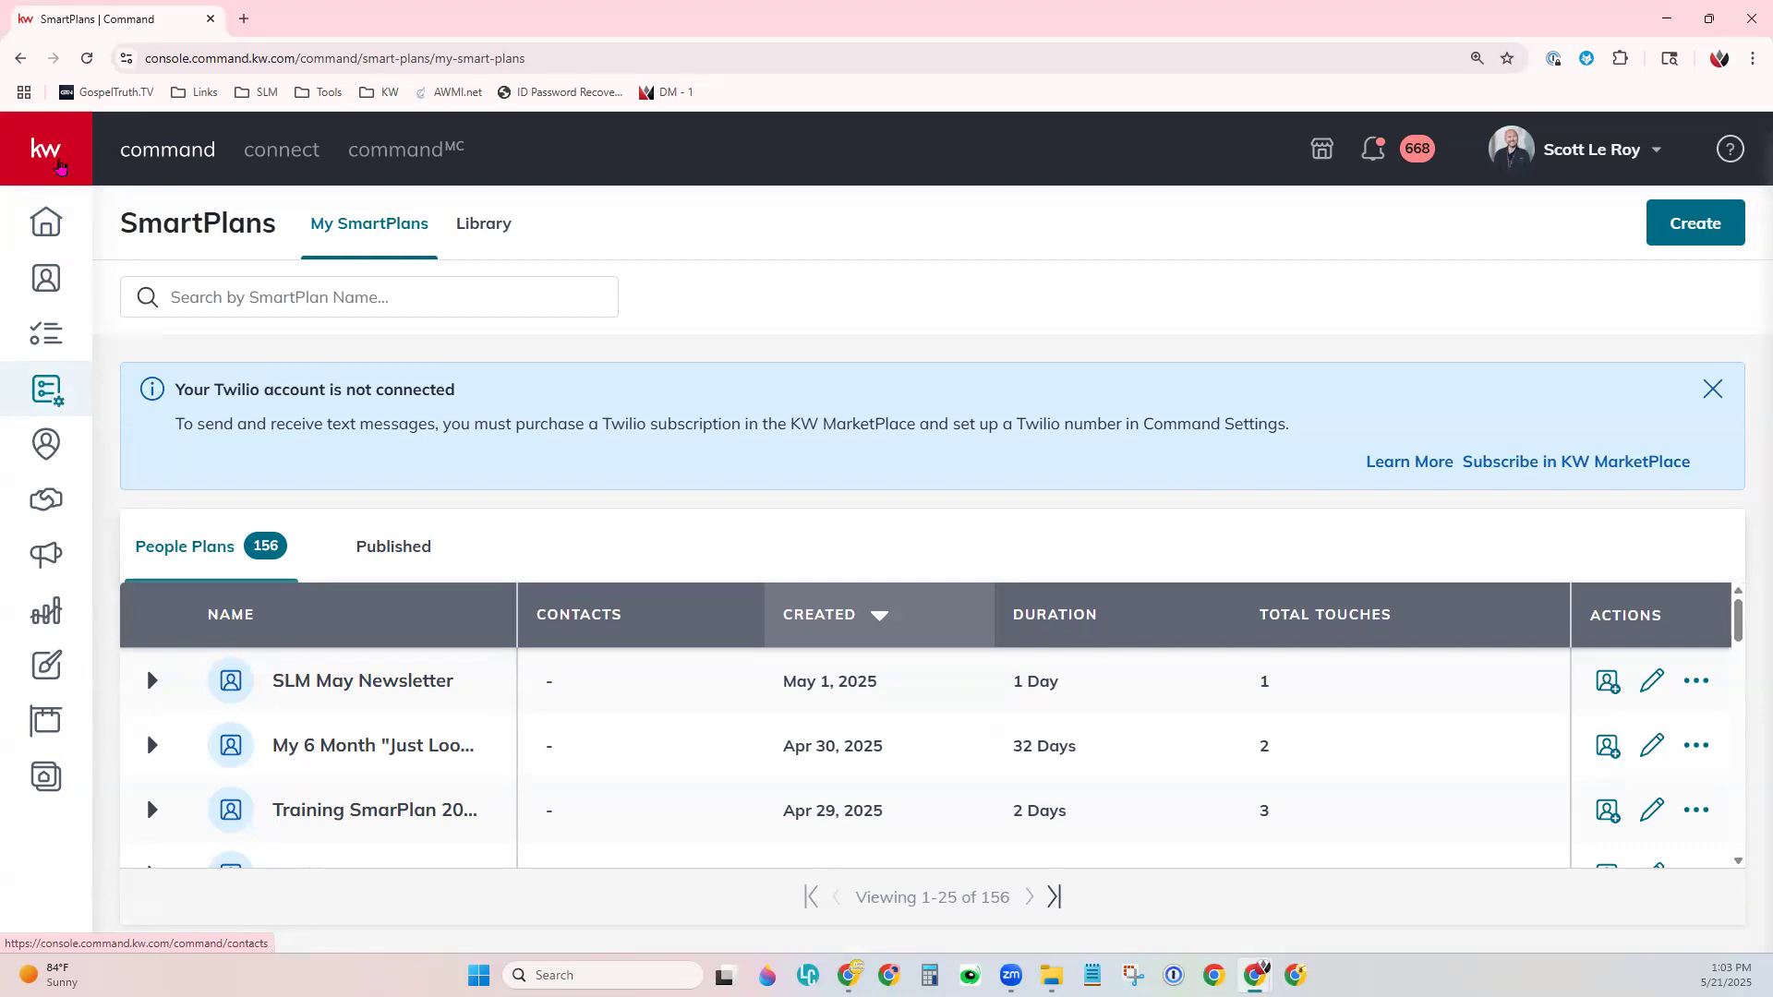
left_click(60, 166)
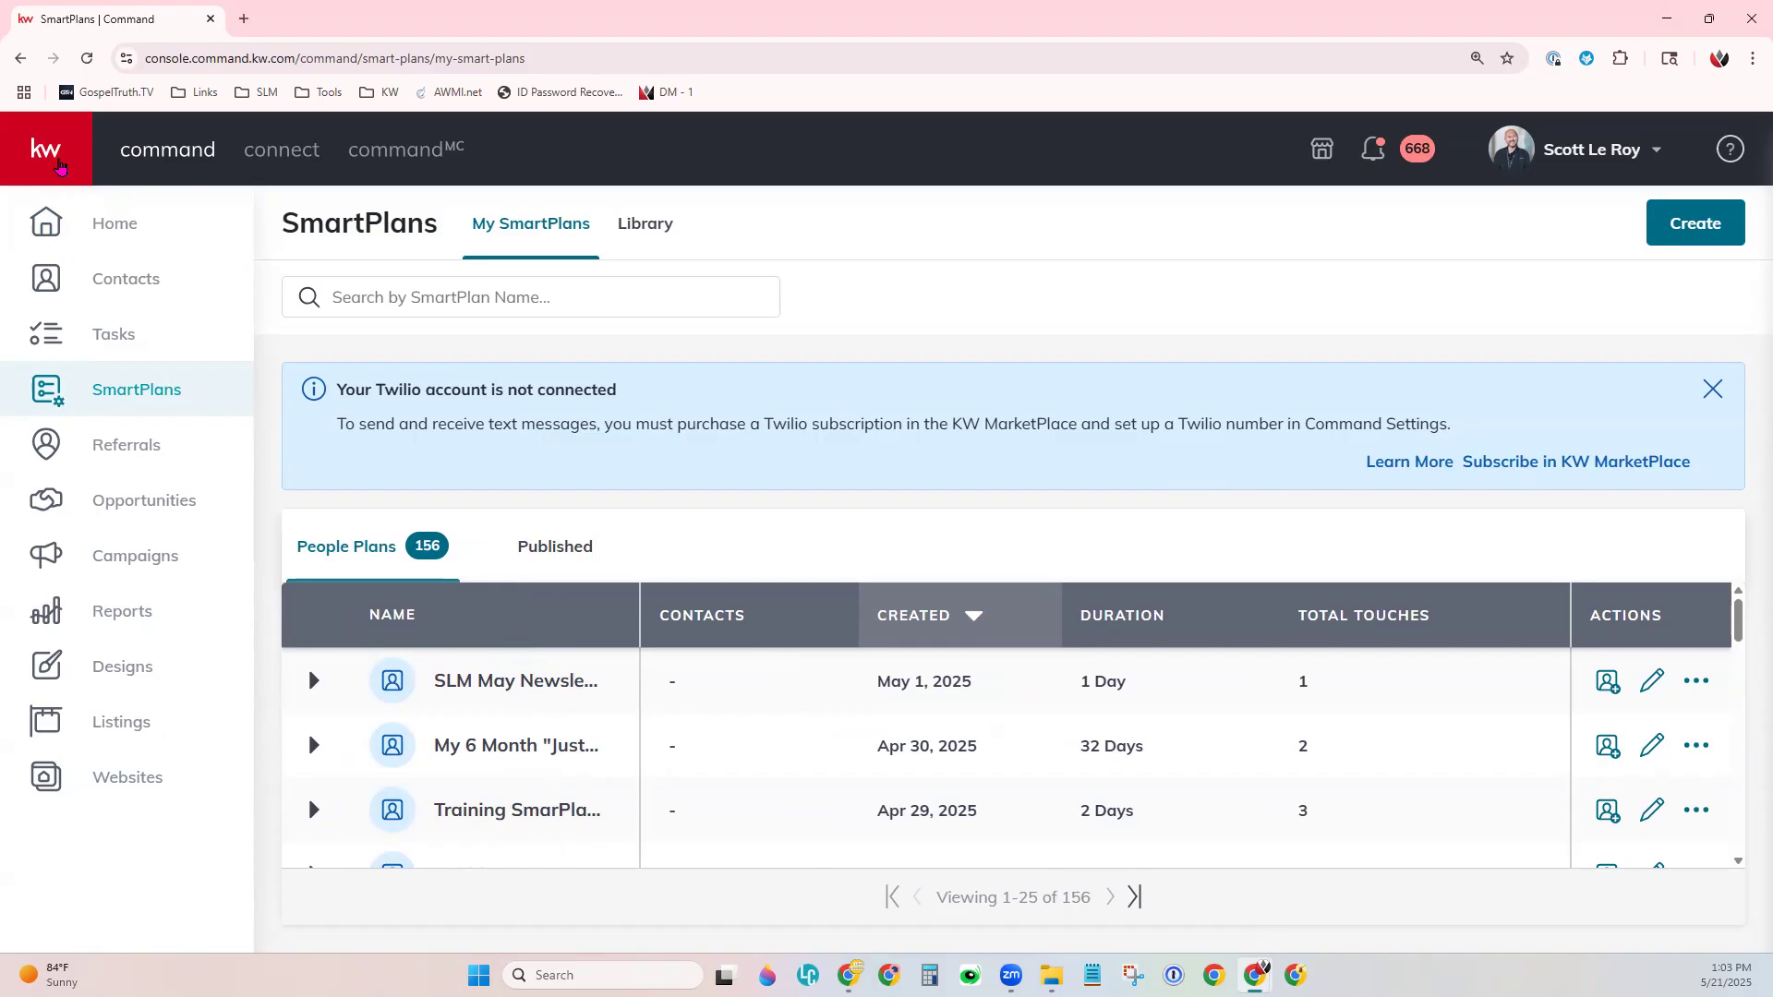
left_click(60, 166)
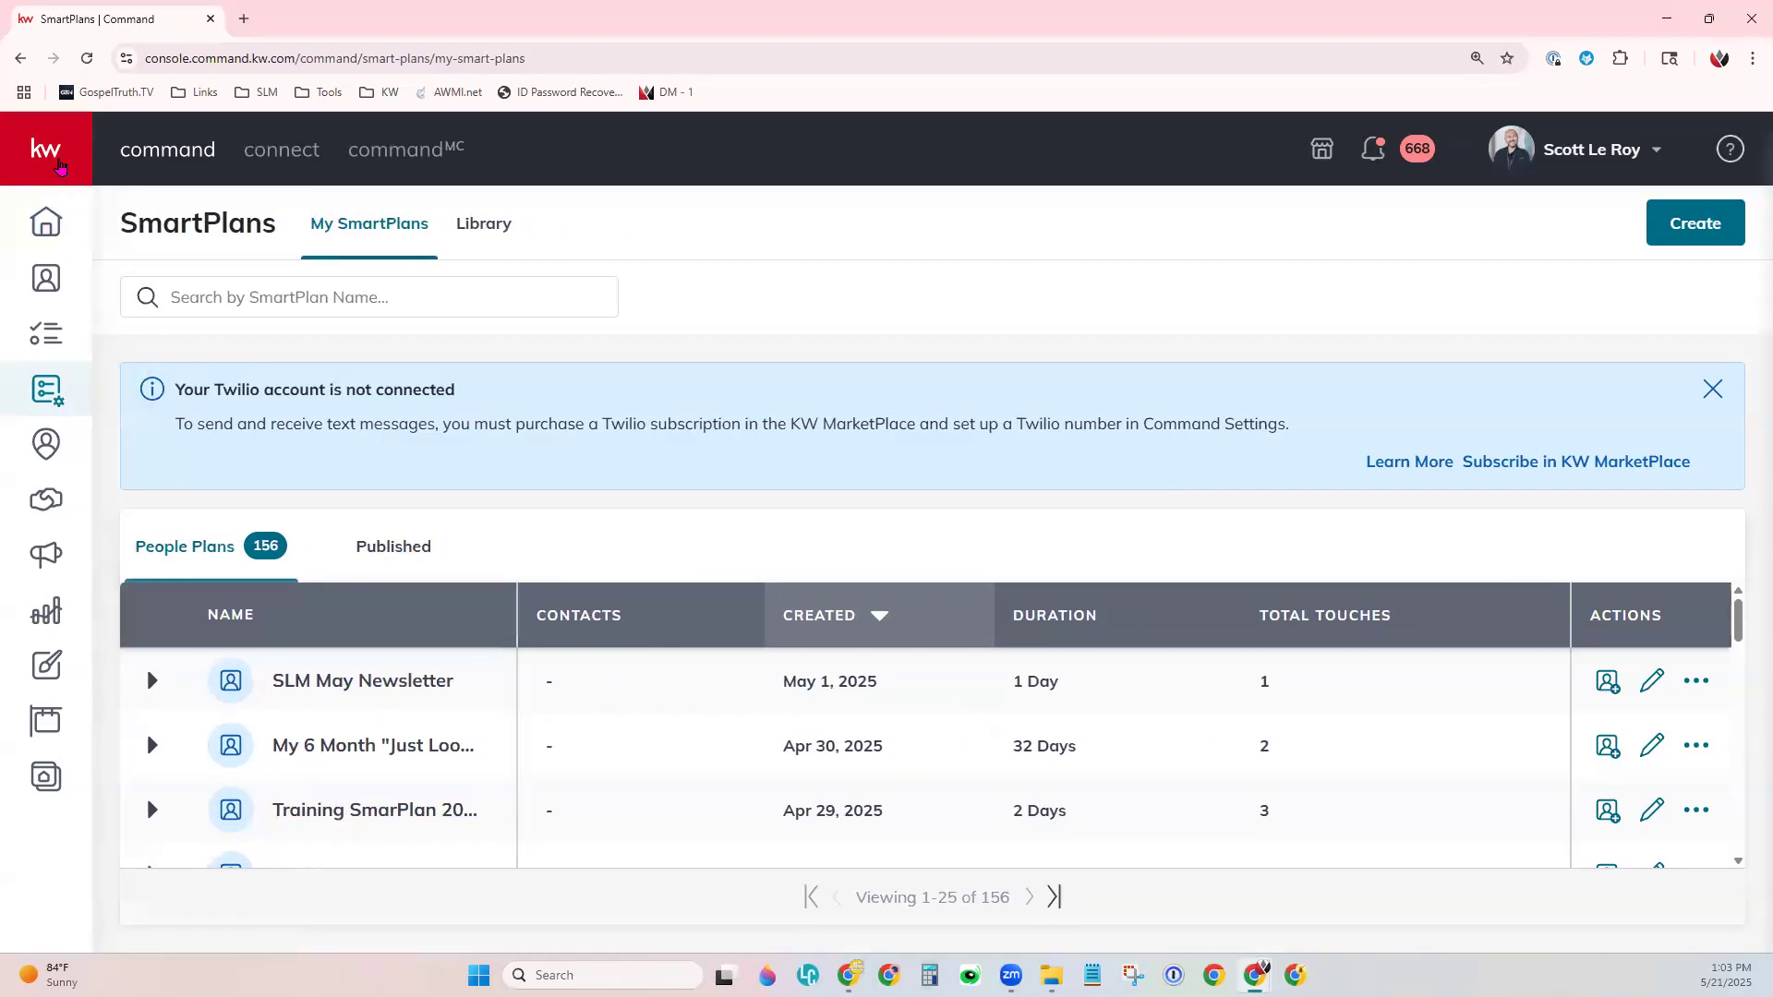
left_click(1712, 388)
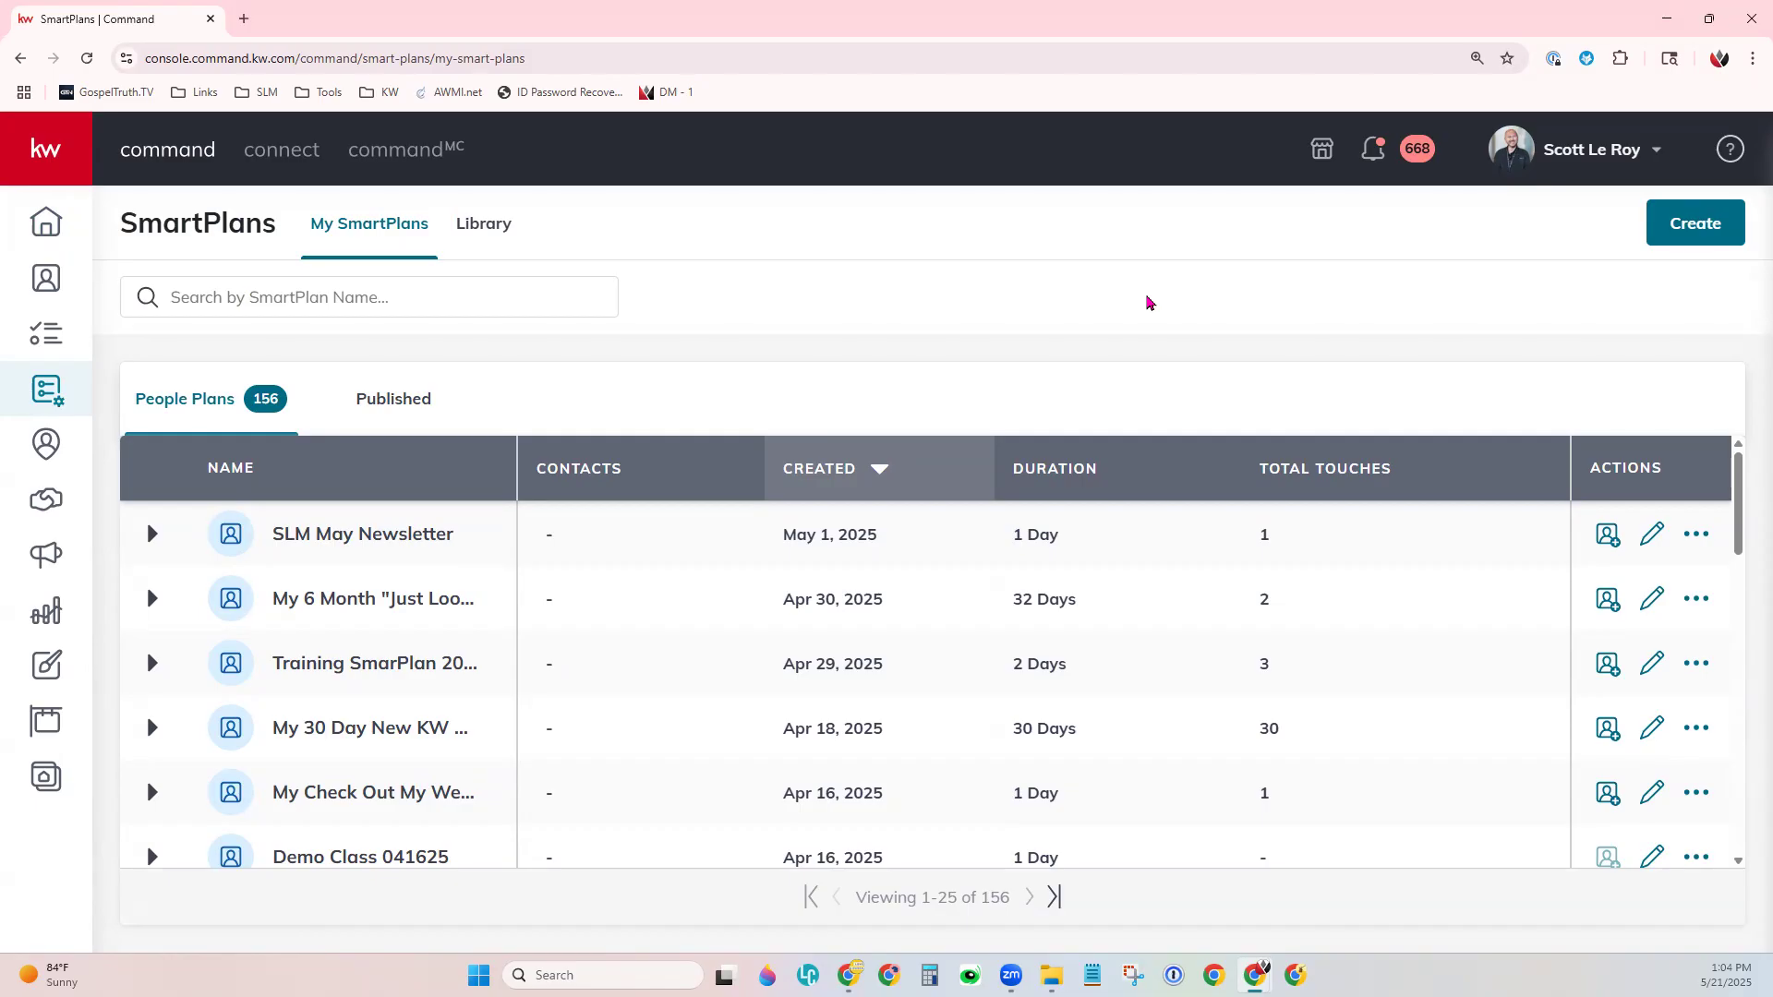
Create a new SmartPlan named 'Demo 052125' and open it in the plan editor.
left_click(1704, 236)
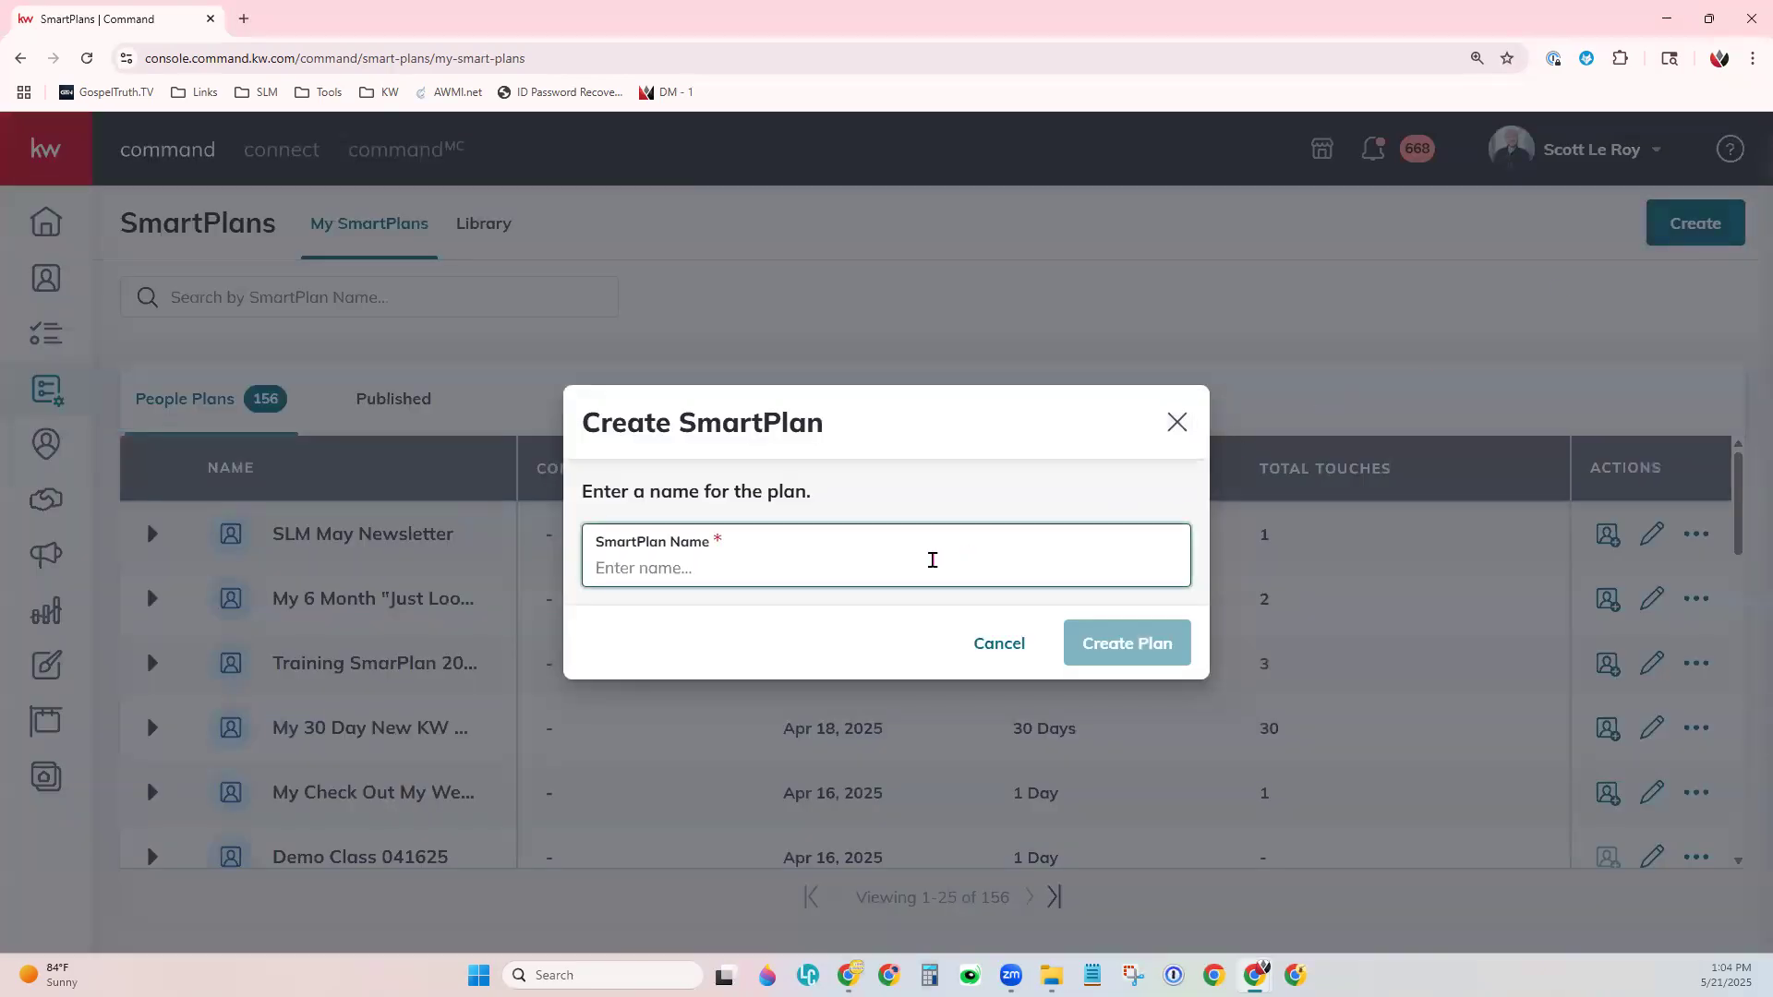
type("Demo 052125")
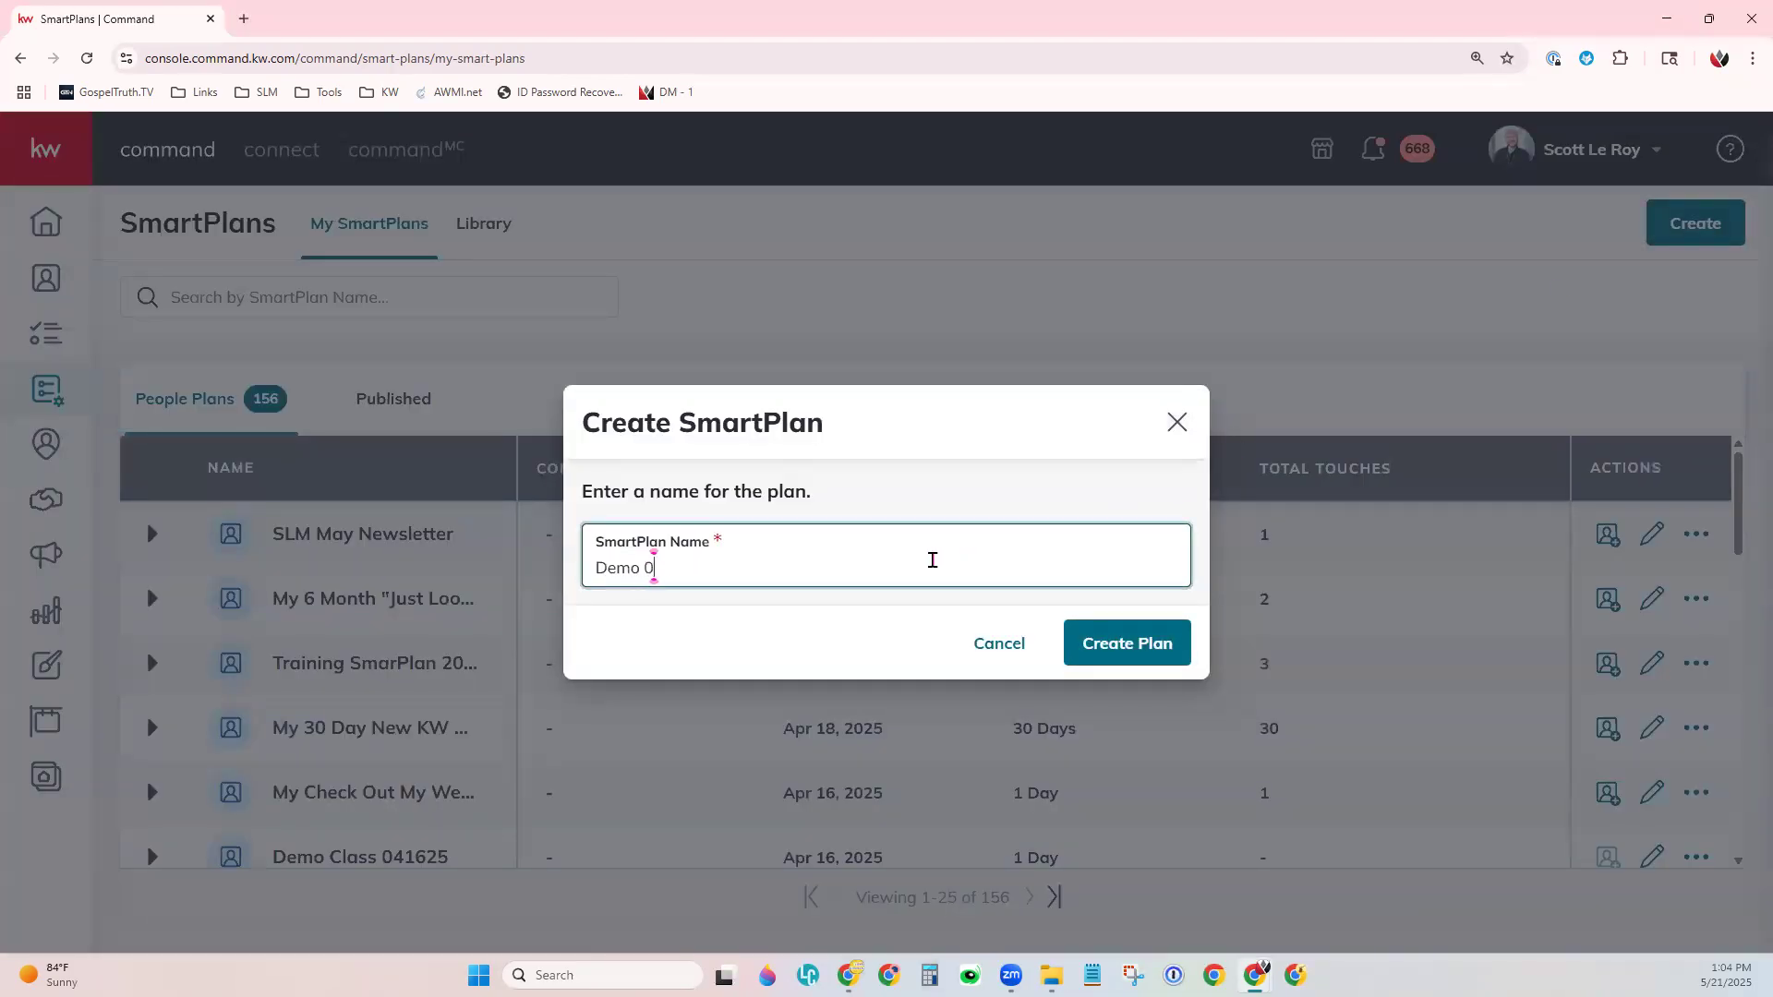
left_click(1129, 645)
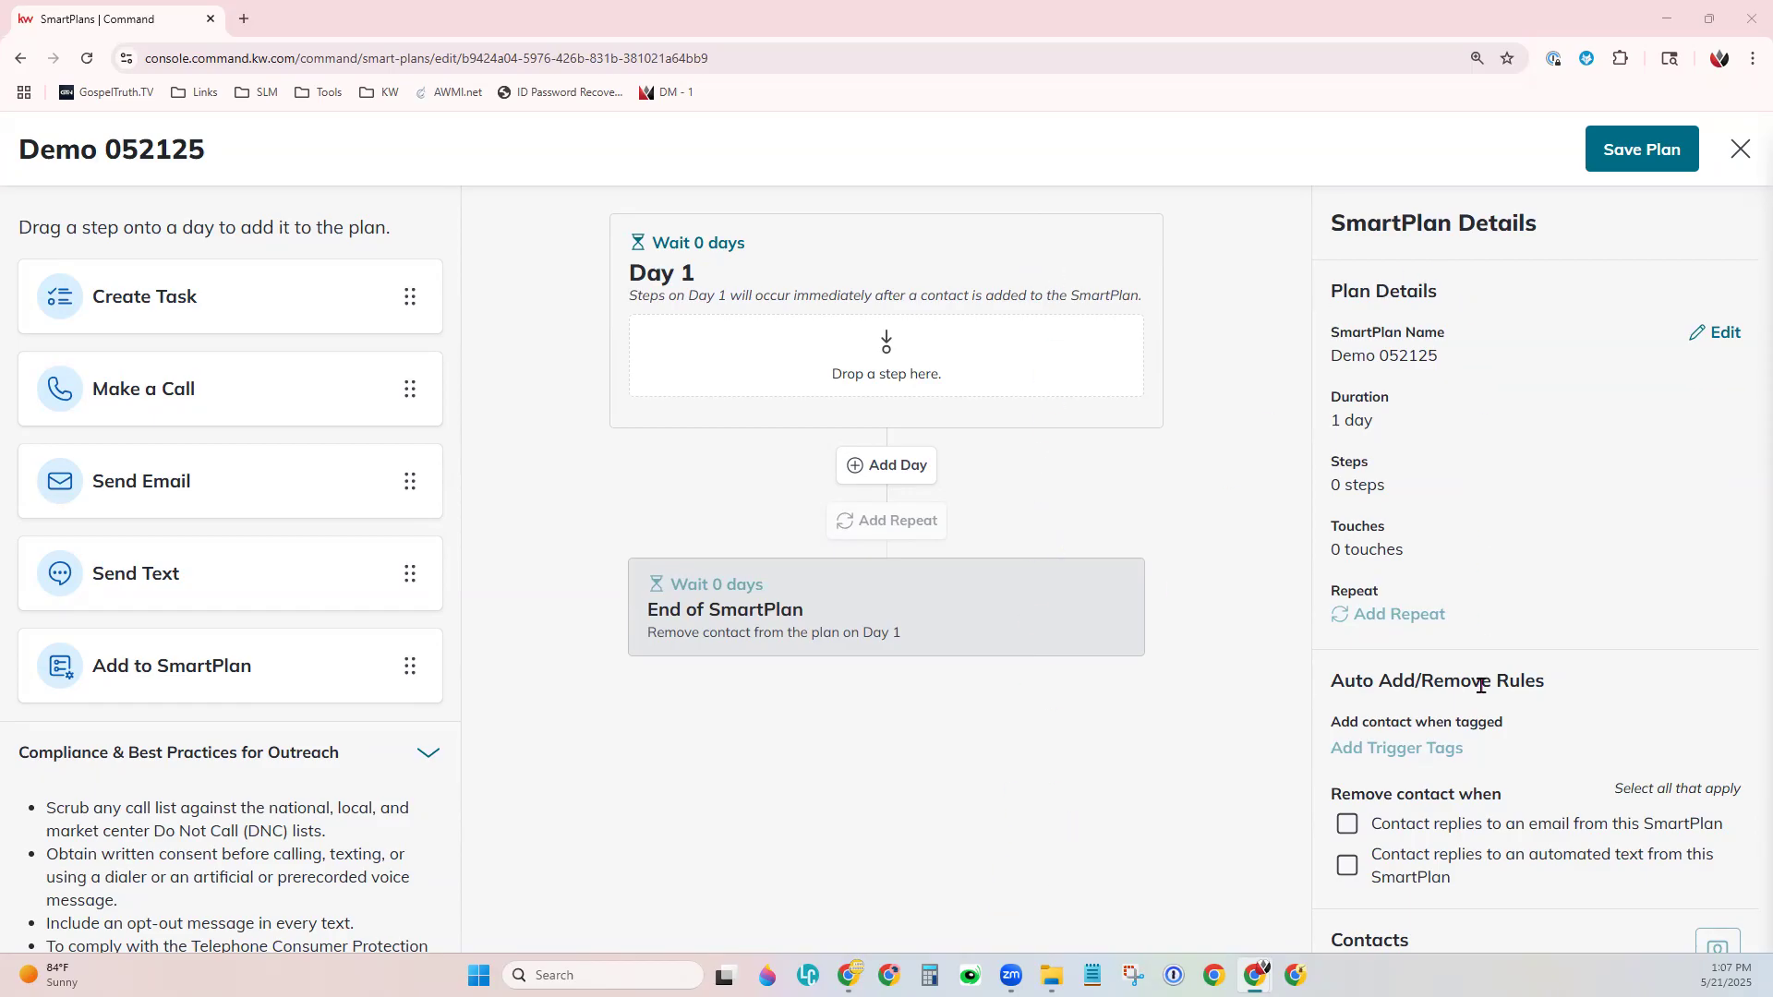
left_click_drag(319, 308, 900, 367)
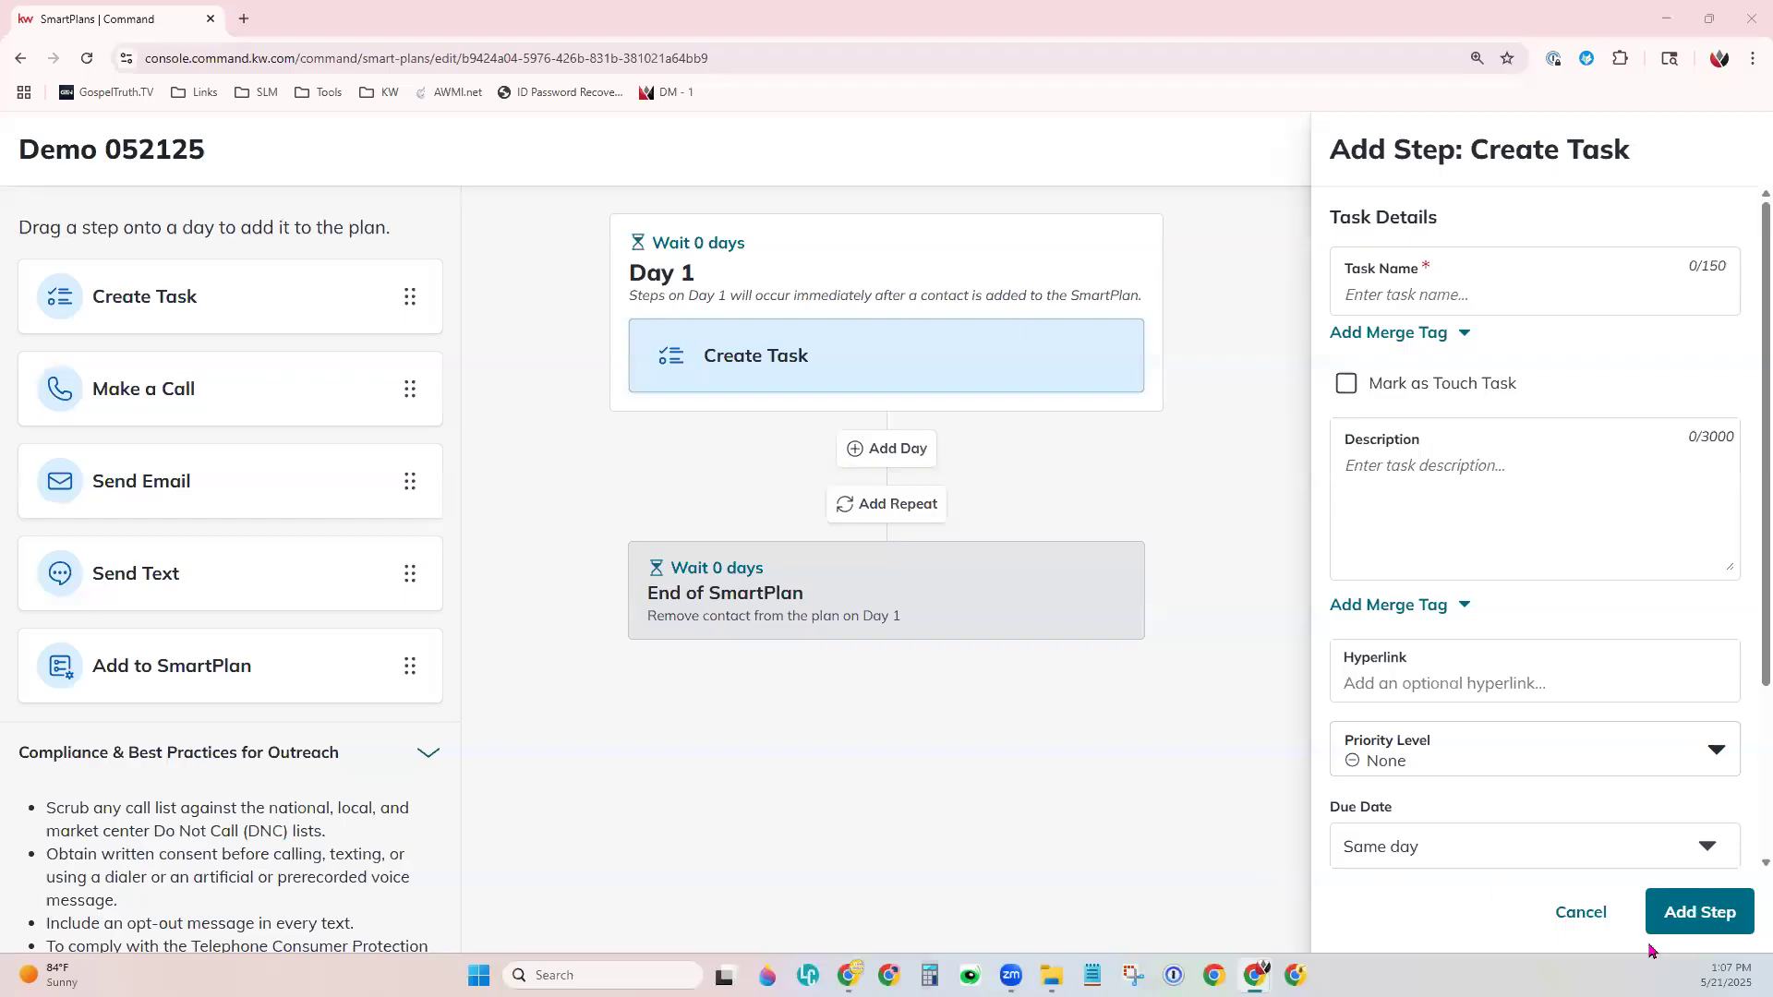
left_click(1593, 912)
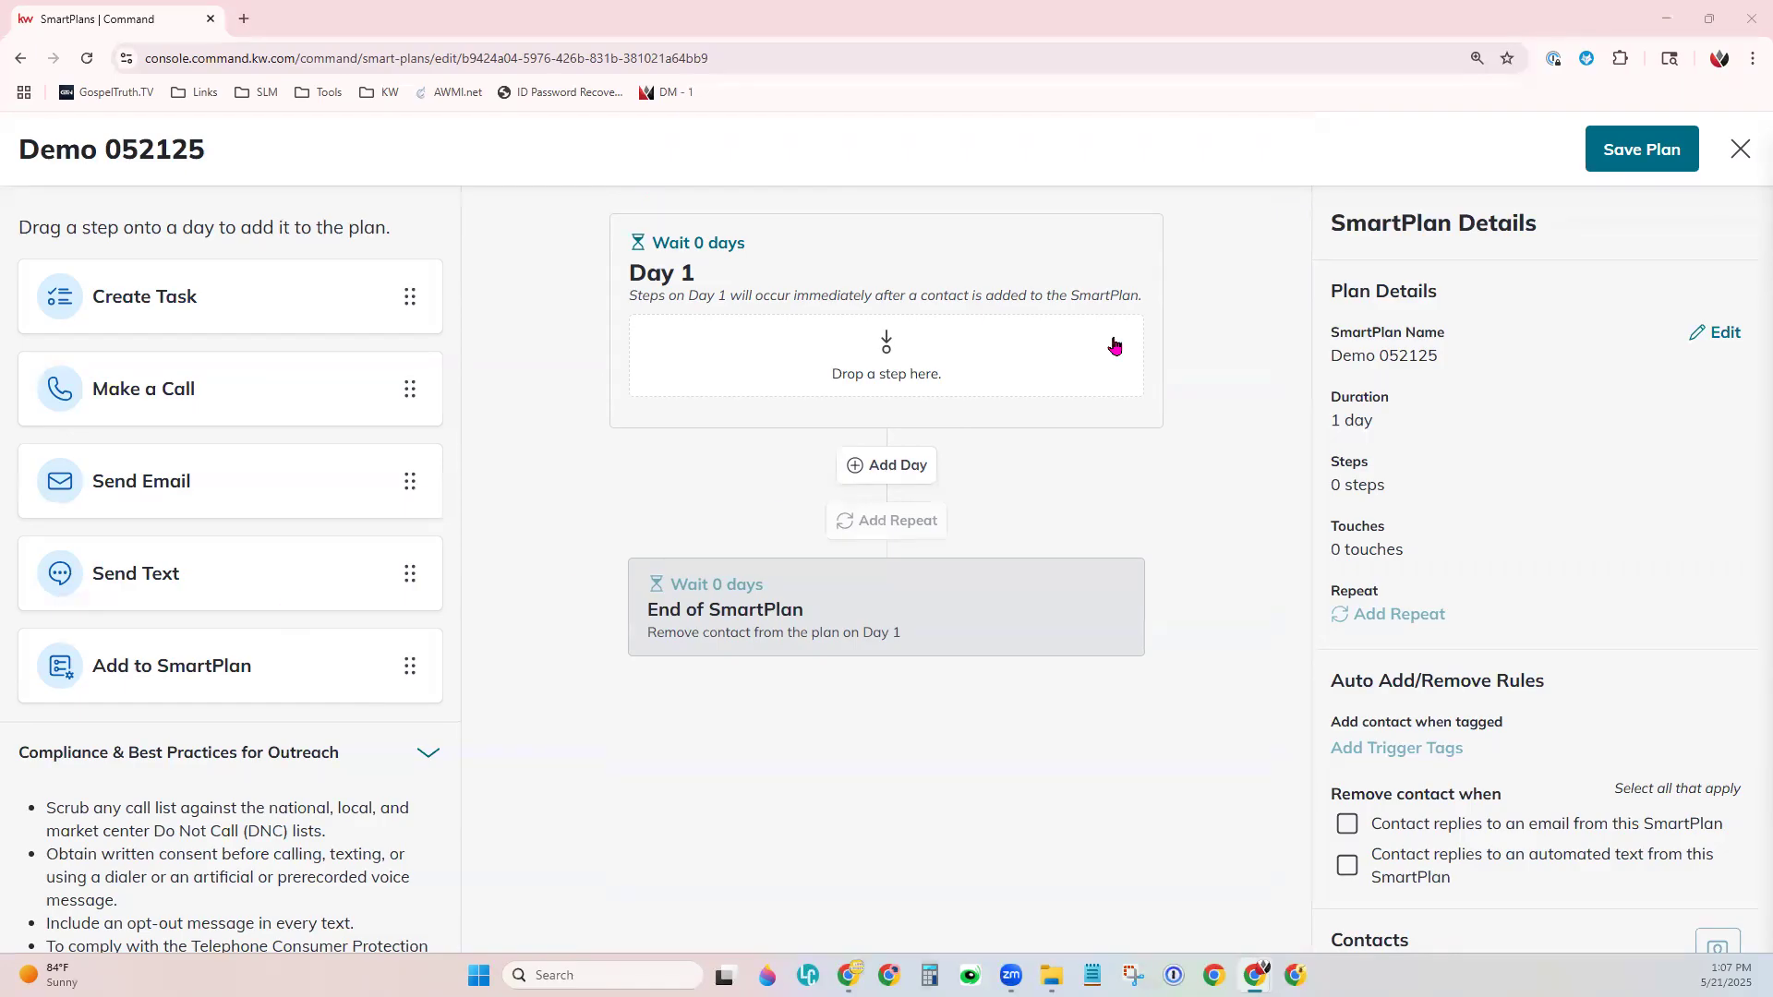
Close the Demo 052125 editor to return to the list, now showing 157 People Plans.
left_click(1741, 148)
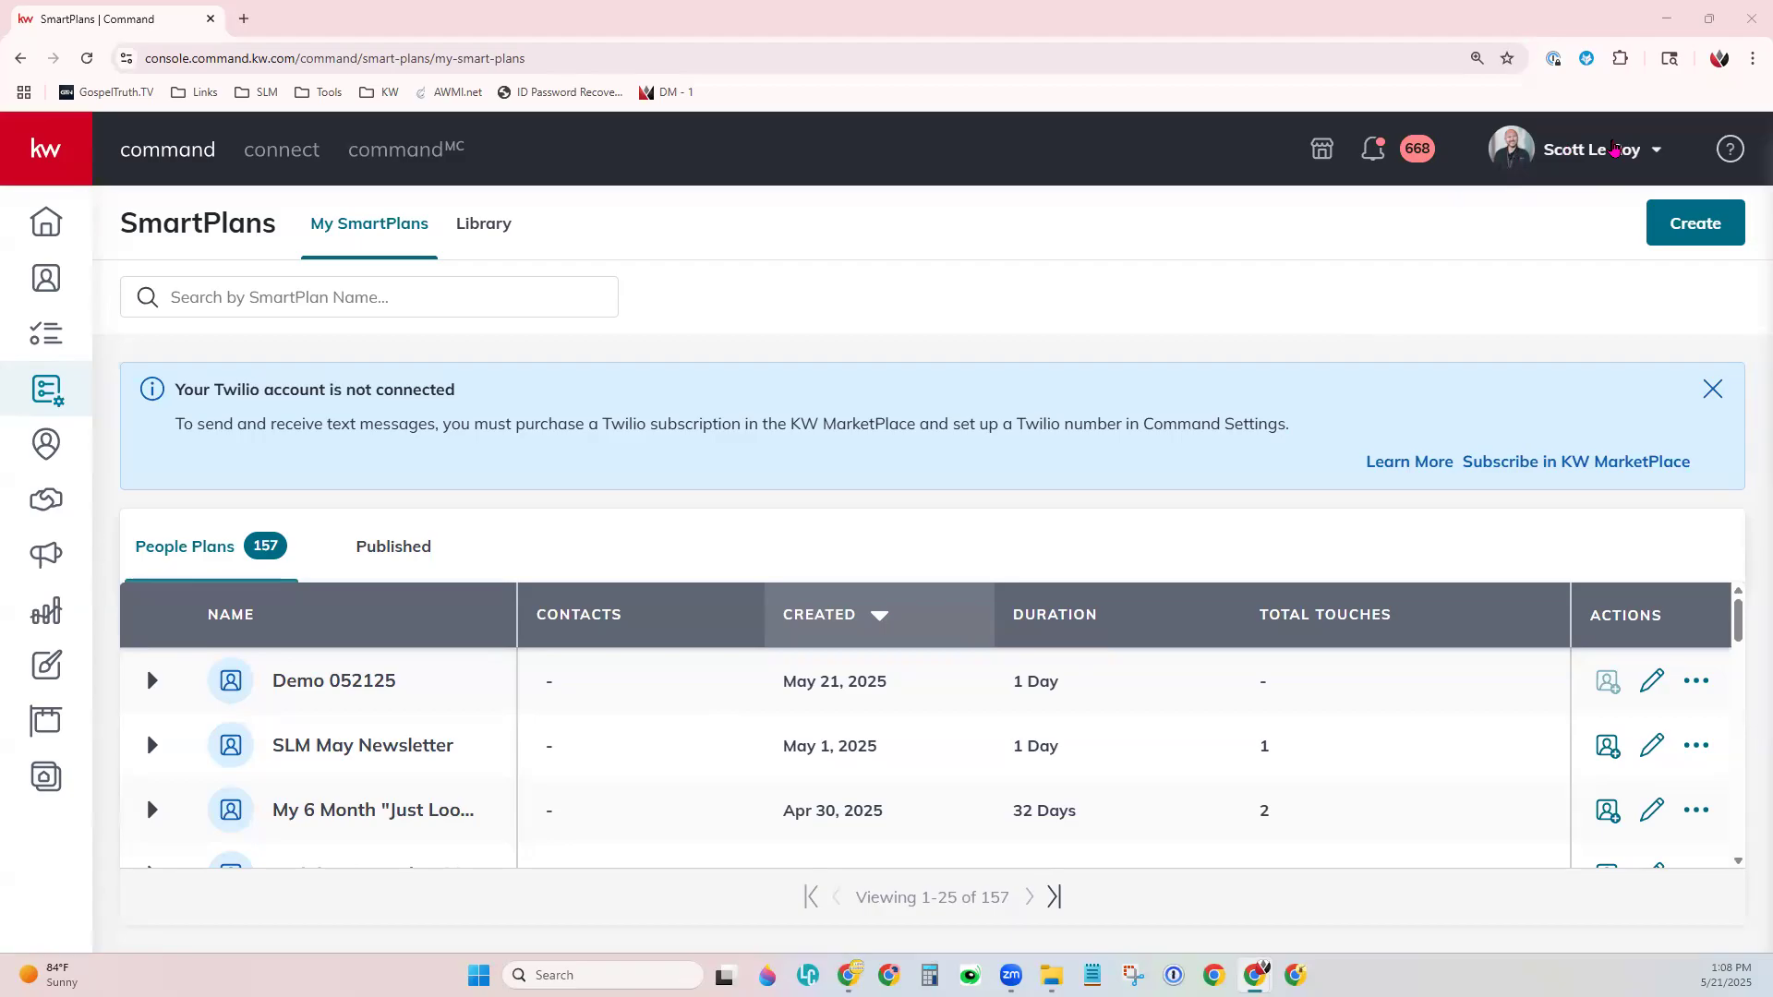
Choose Settings from the account dropdown to see connected apps like DocuSign and Dotloop.
left_click(1581, 157)
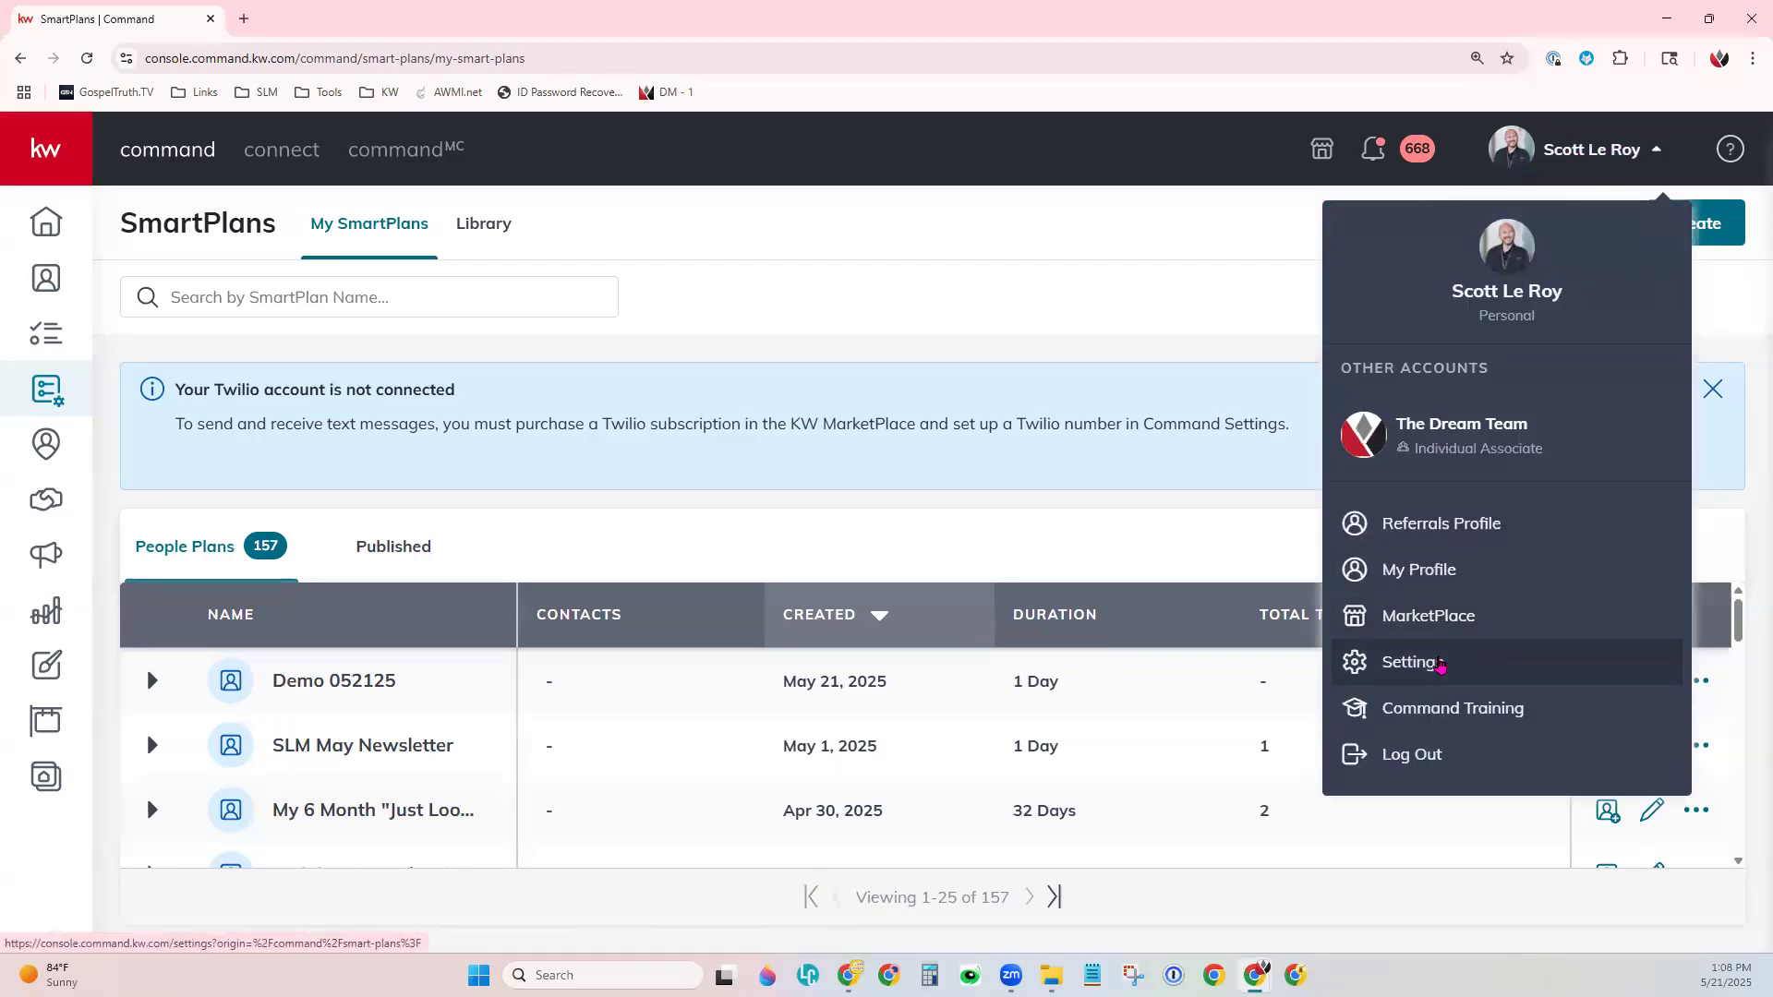
left_click(1440, 663)
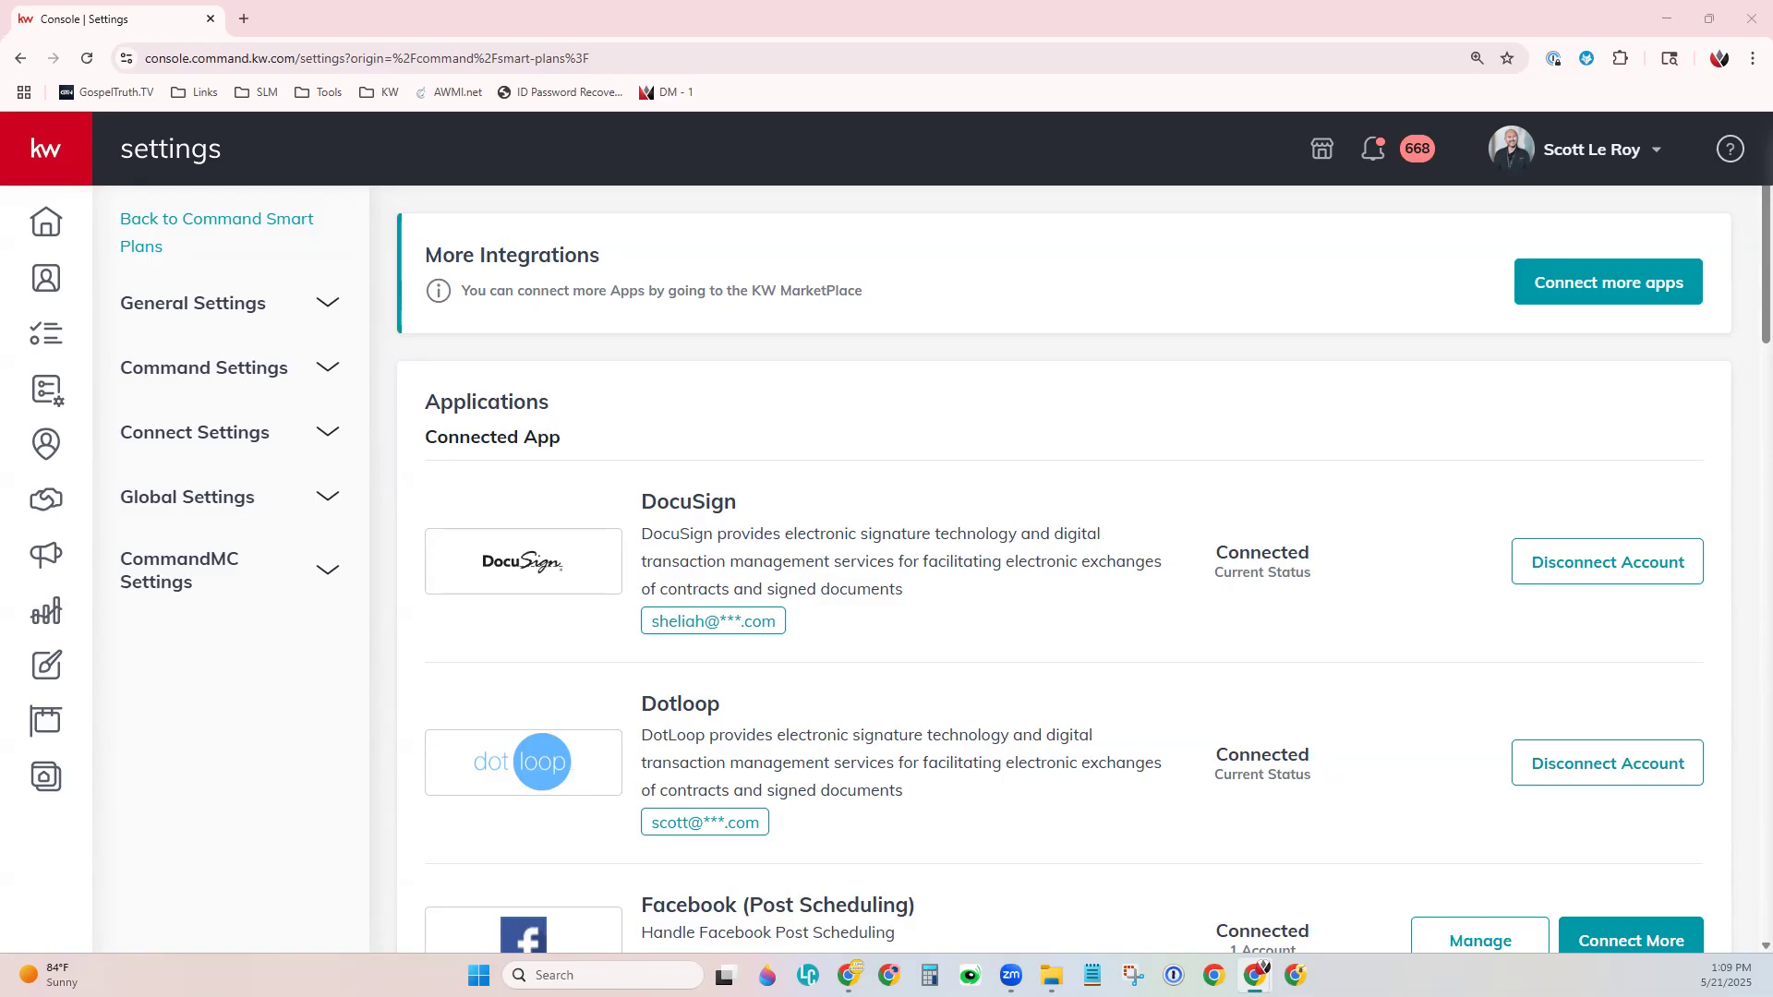
Bring the Monthly Neighborhood Update email window on-screen and maximize it.
scroll(1187, 764, "down", 15)
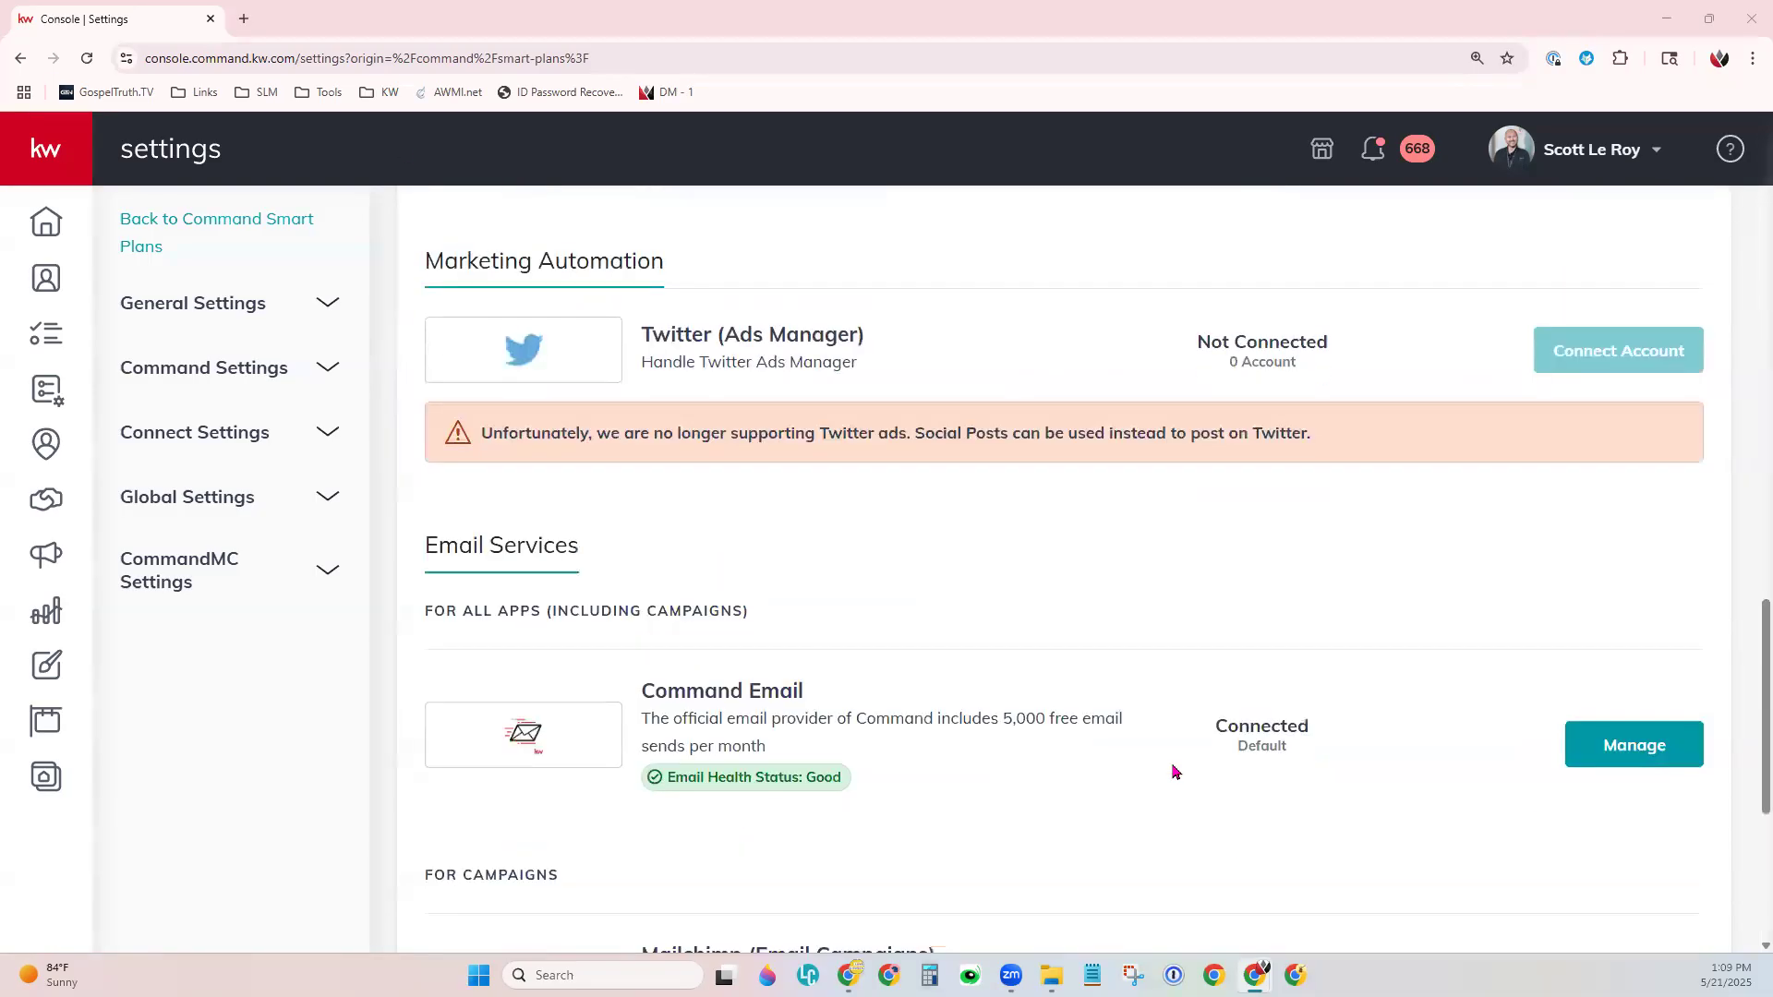
scroll(1173, 772, "down", 5)
left_click_drag(639, 218, 956, 222)
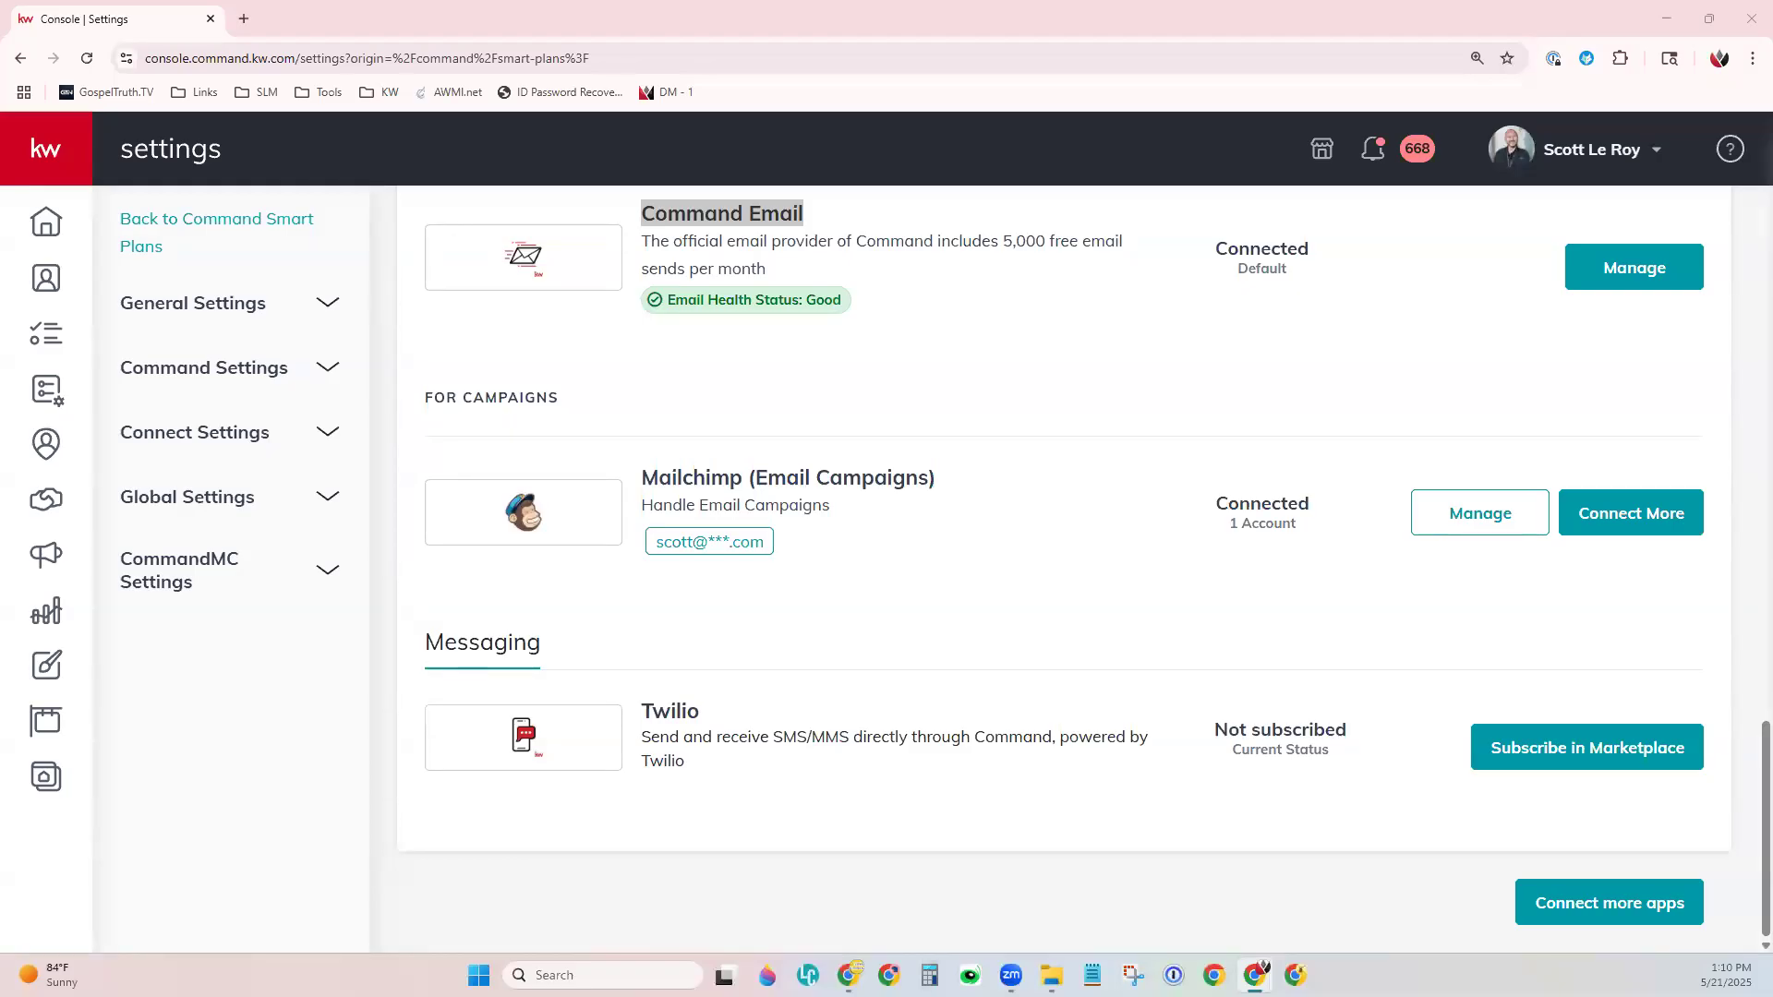
left_click_drag(0, 139, 970, 137)
left_click(1048, 137)
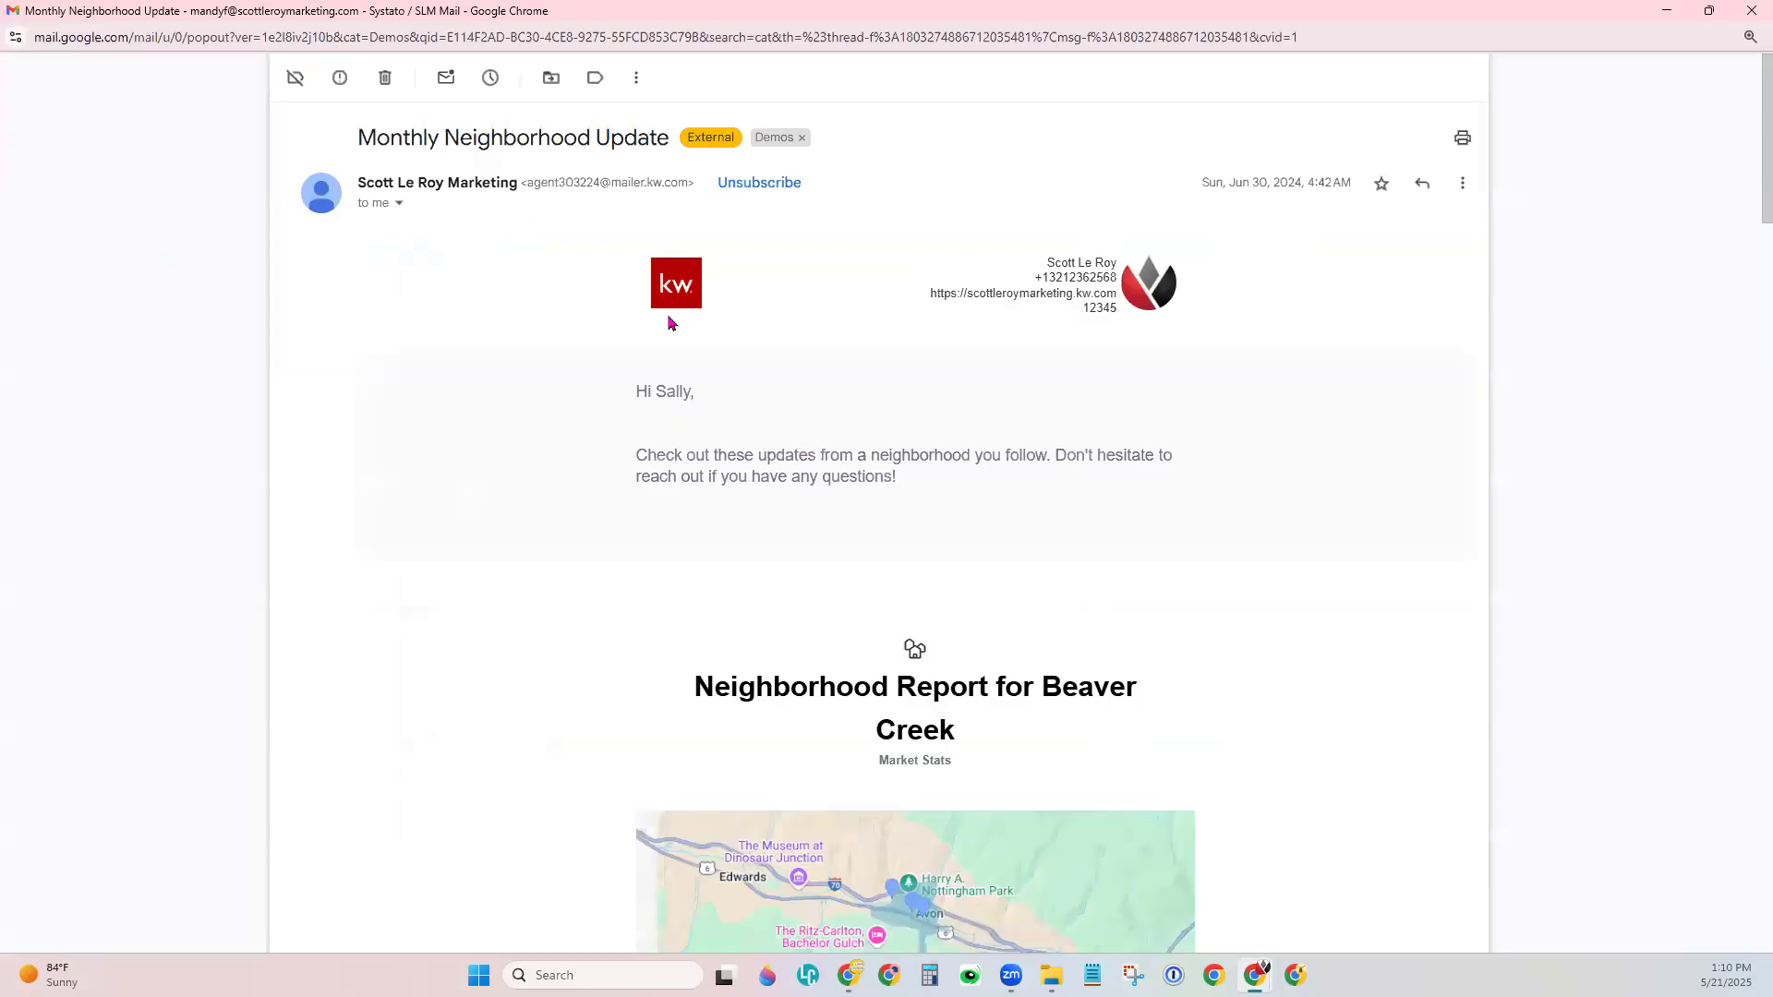
Zoom in to read the Monthly Neighborhood Update email and its sender details, then zoom back out.
key("ctrl+plus")
key("ctrl+plus")
key("ctrl+plus")
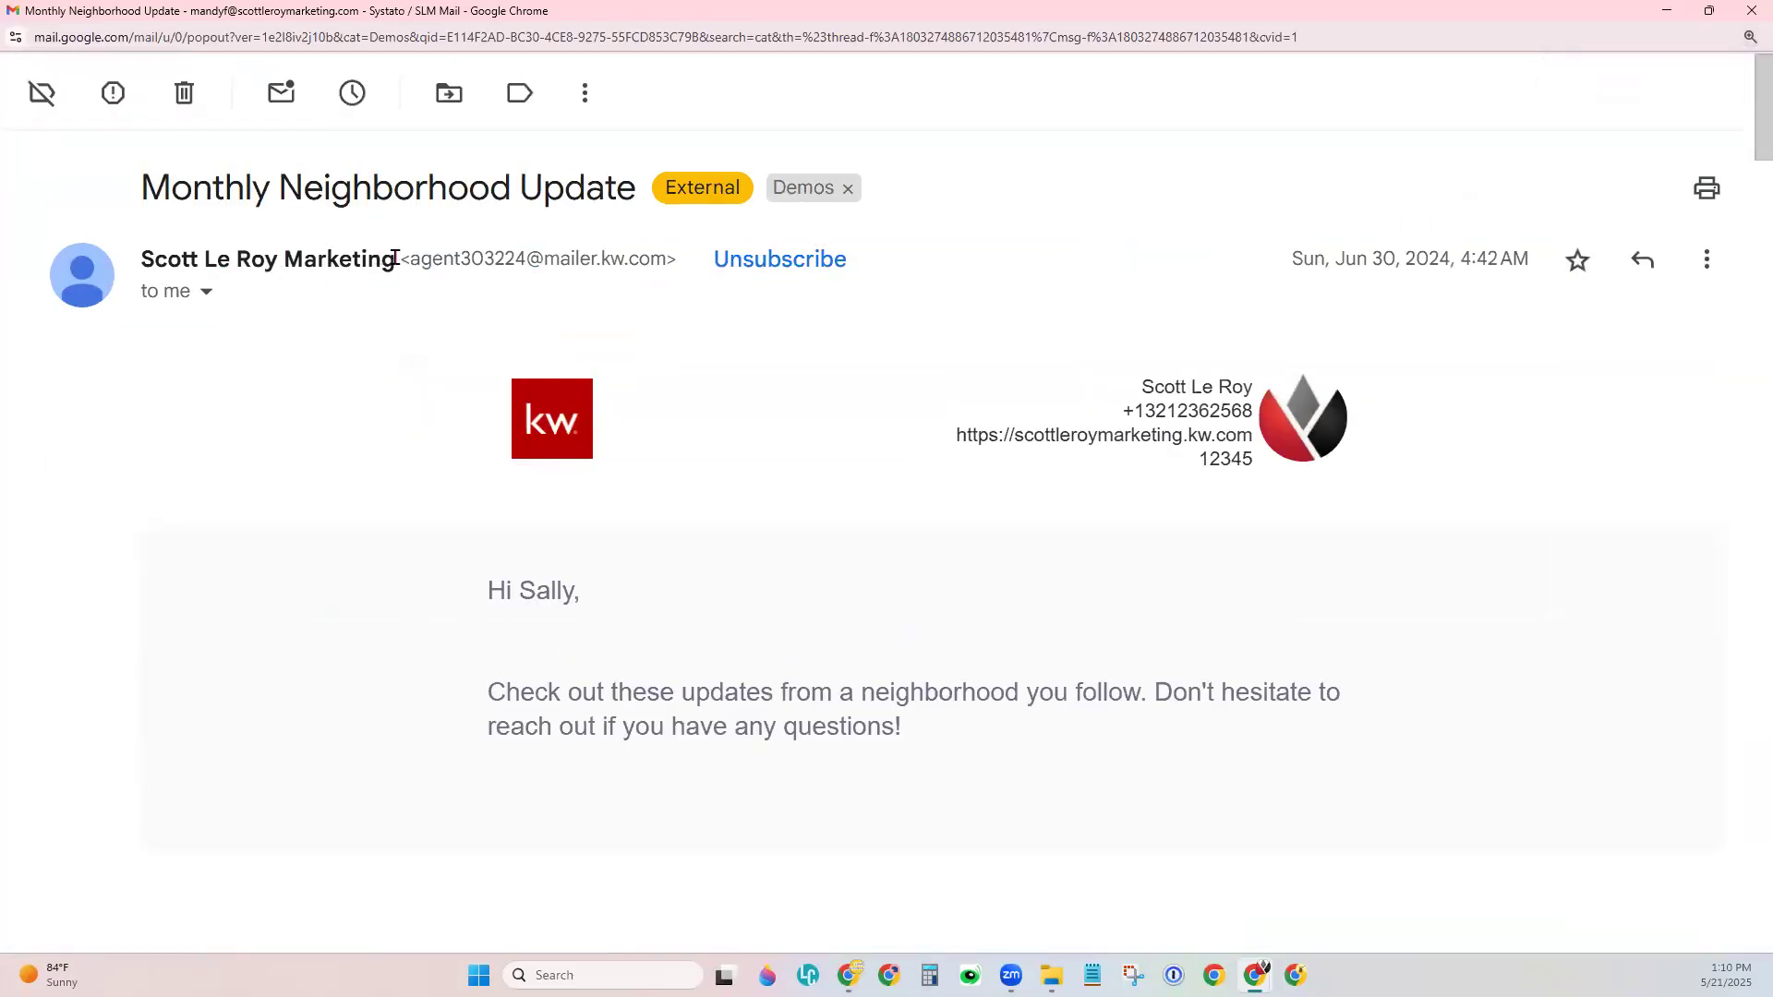
left_click_drag(407, 258, 667, 259)
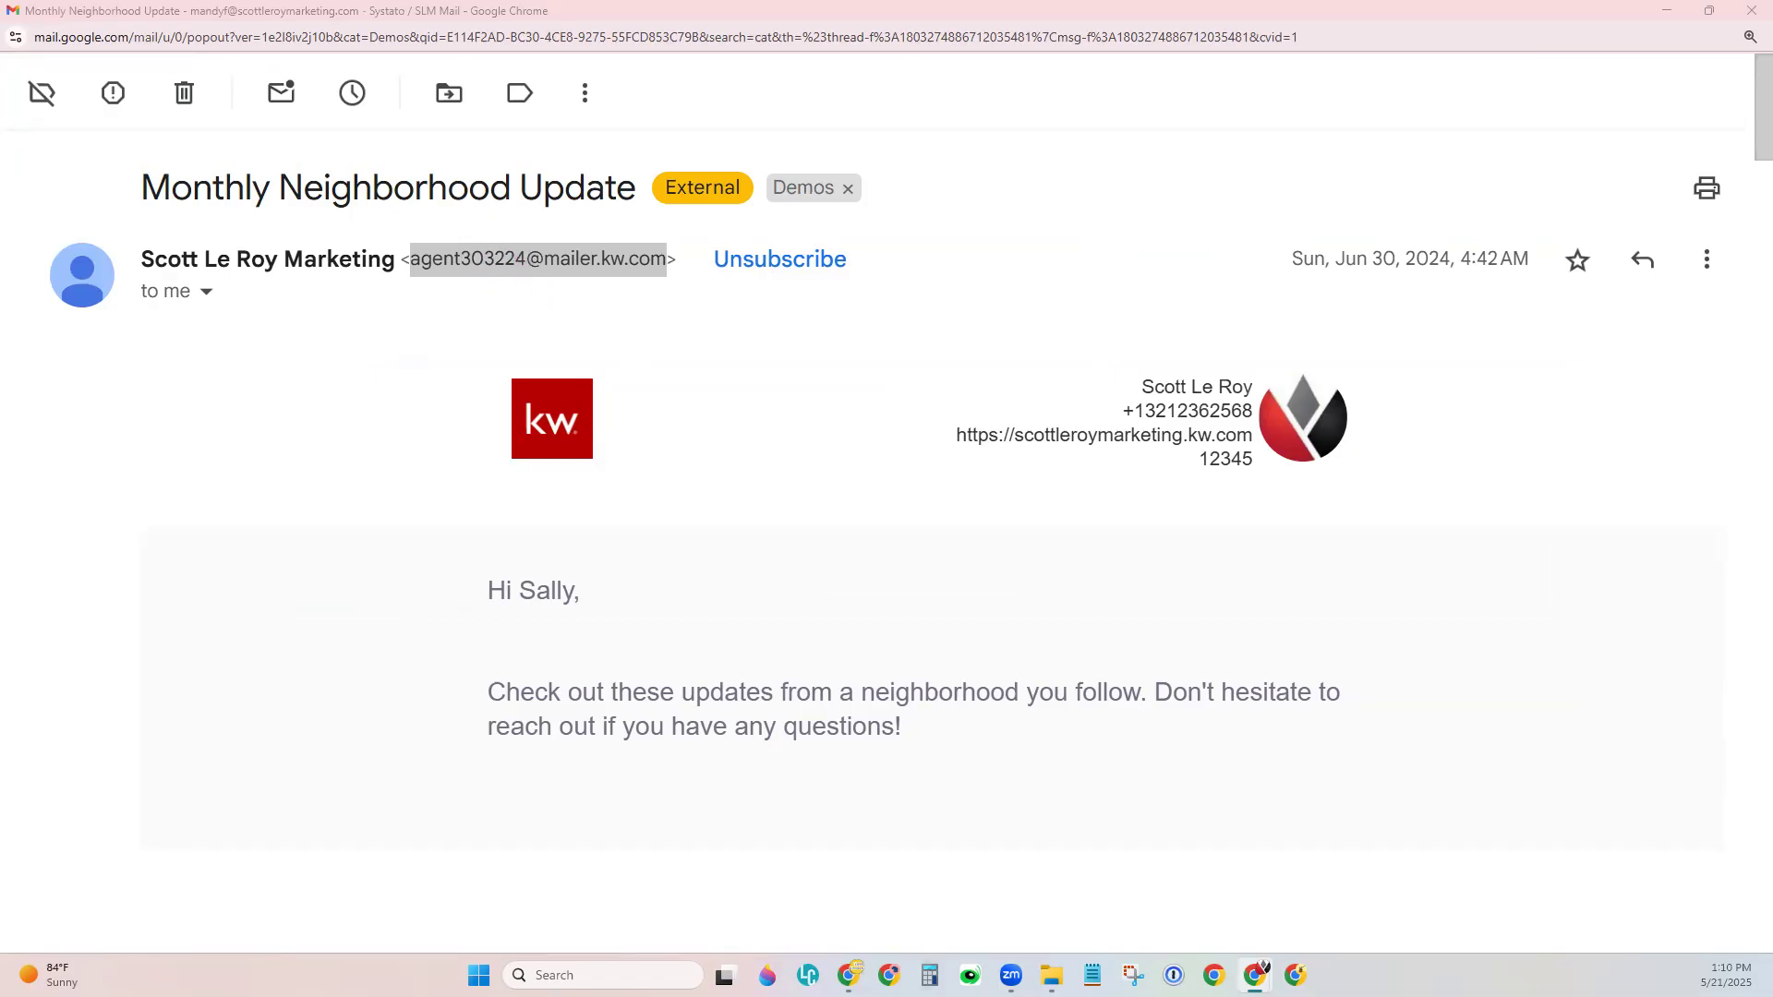
double_click(388, 249)
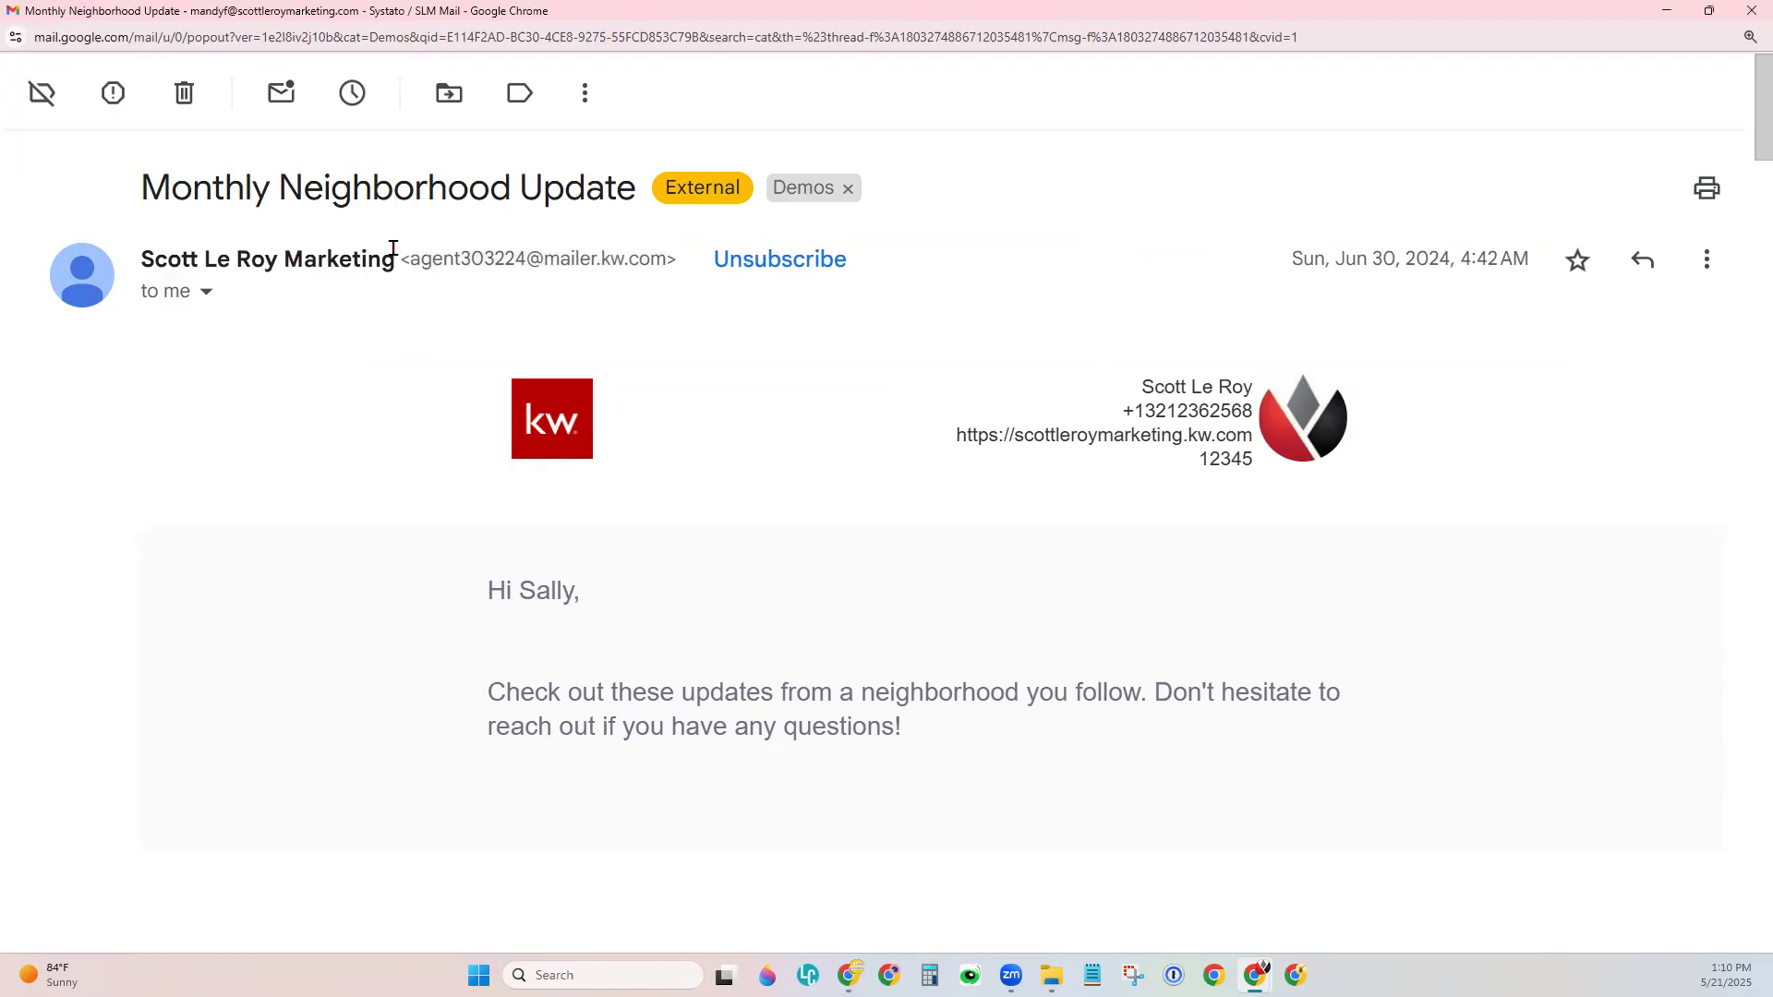
left_click_drag(270, 246, 155, 254)
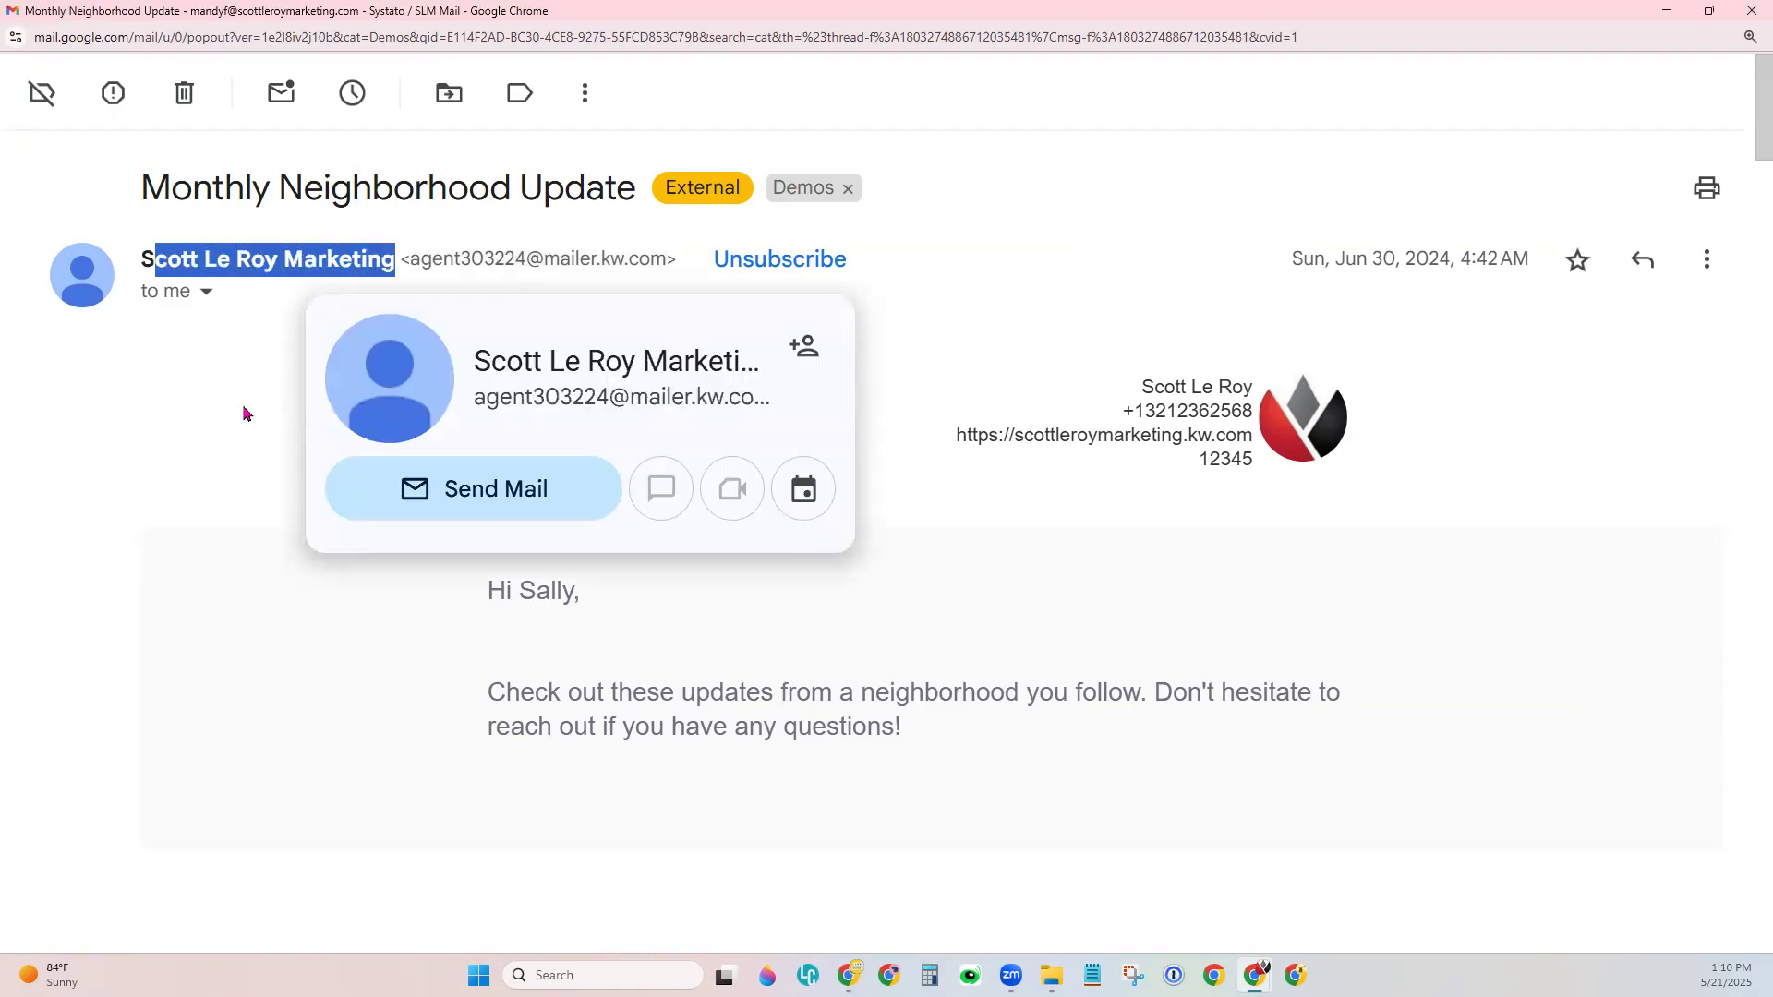
left_click(748, 363)
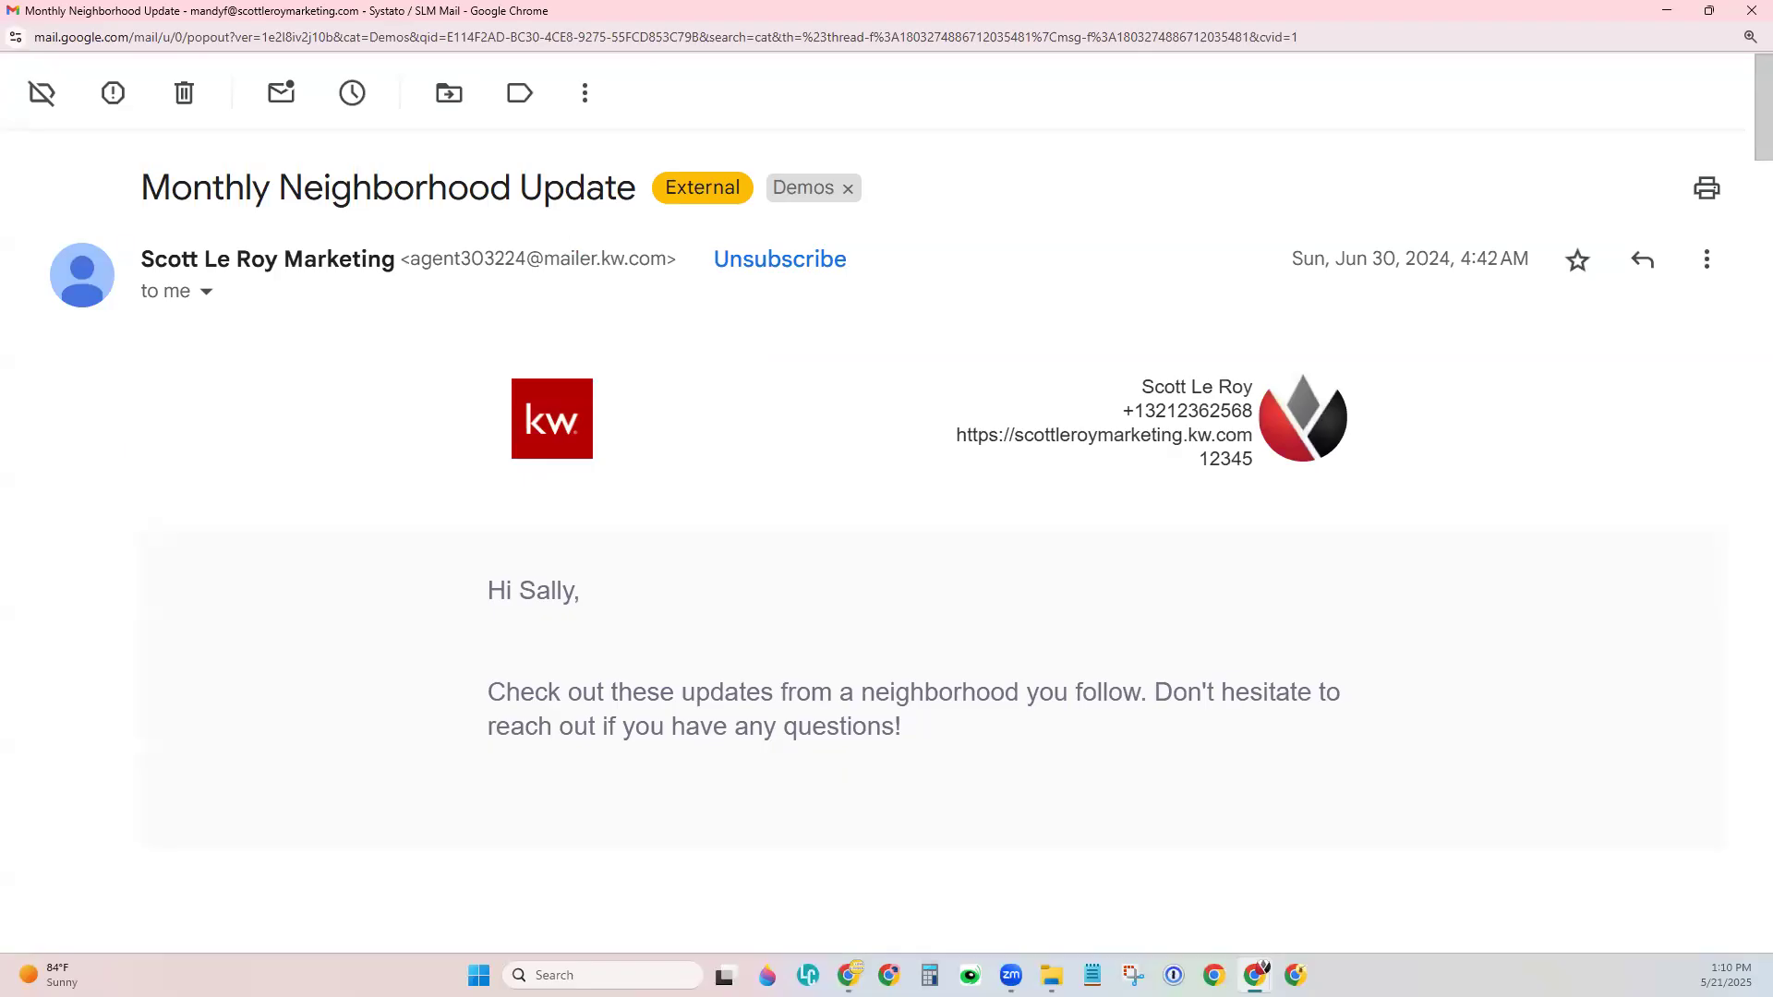
key("ctrl+minus")
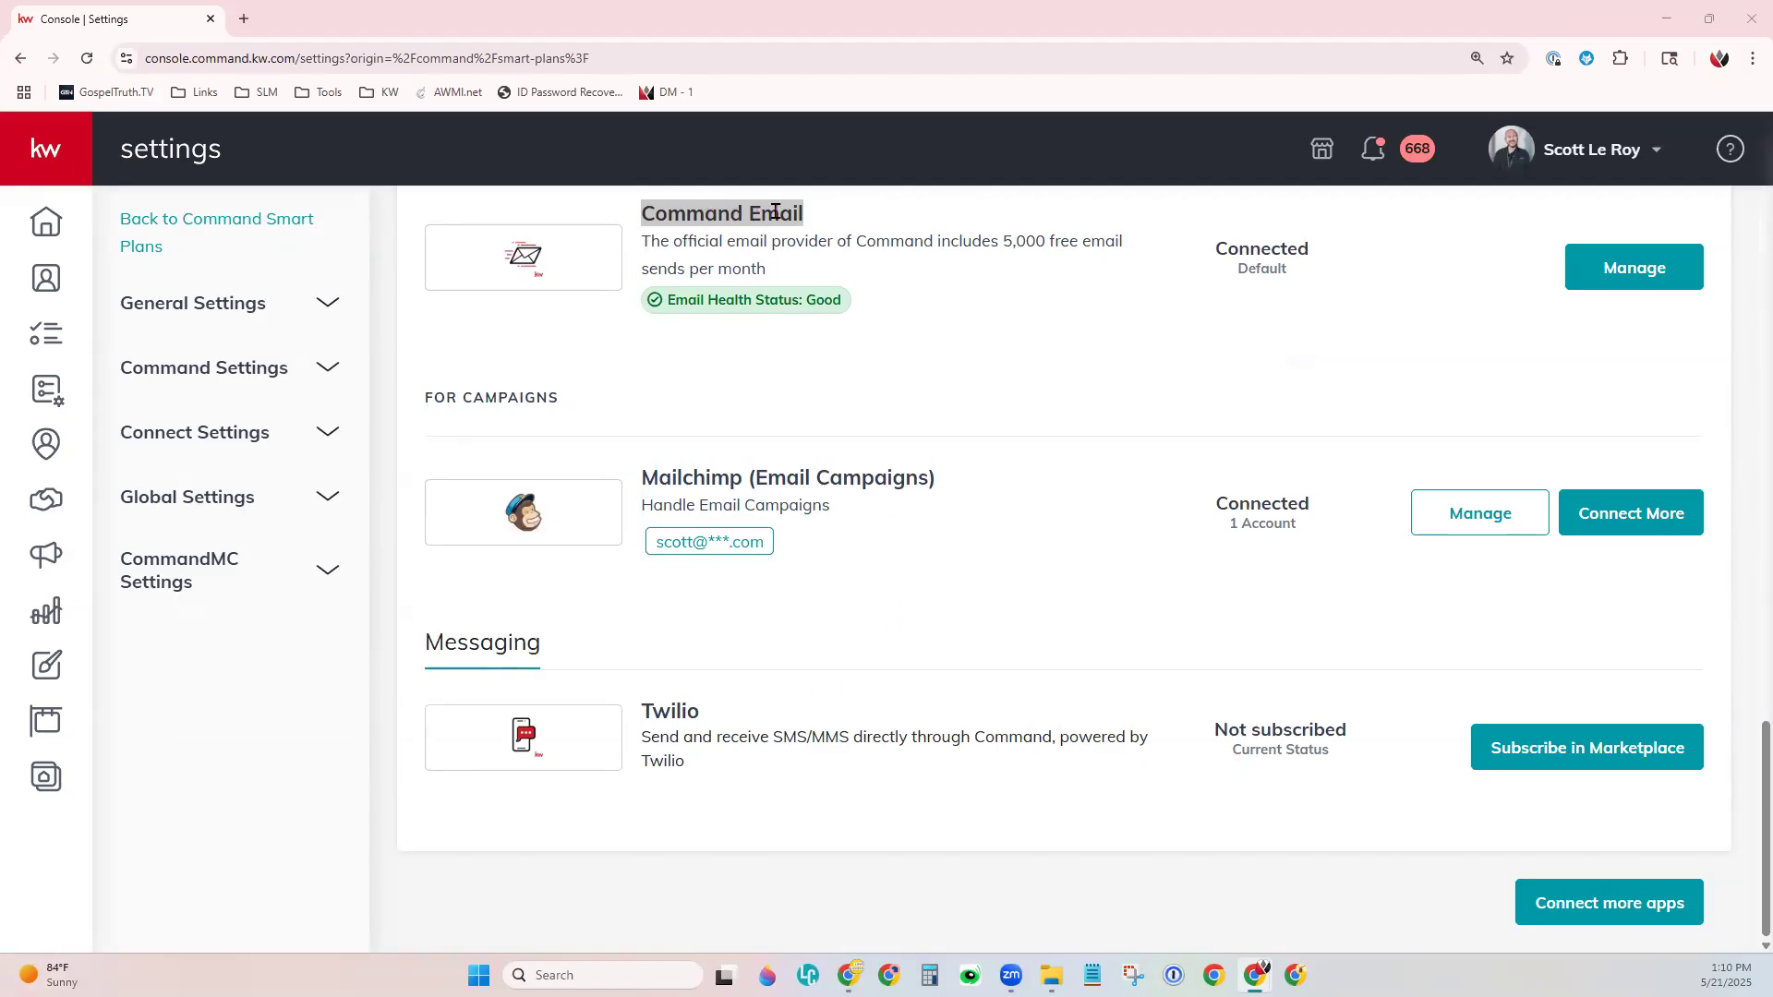
Return to KW Command settings and open Manage for Command Email, showing 5 of 5000 monthly emails.
left_click(1119, 327)
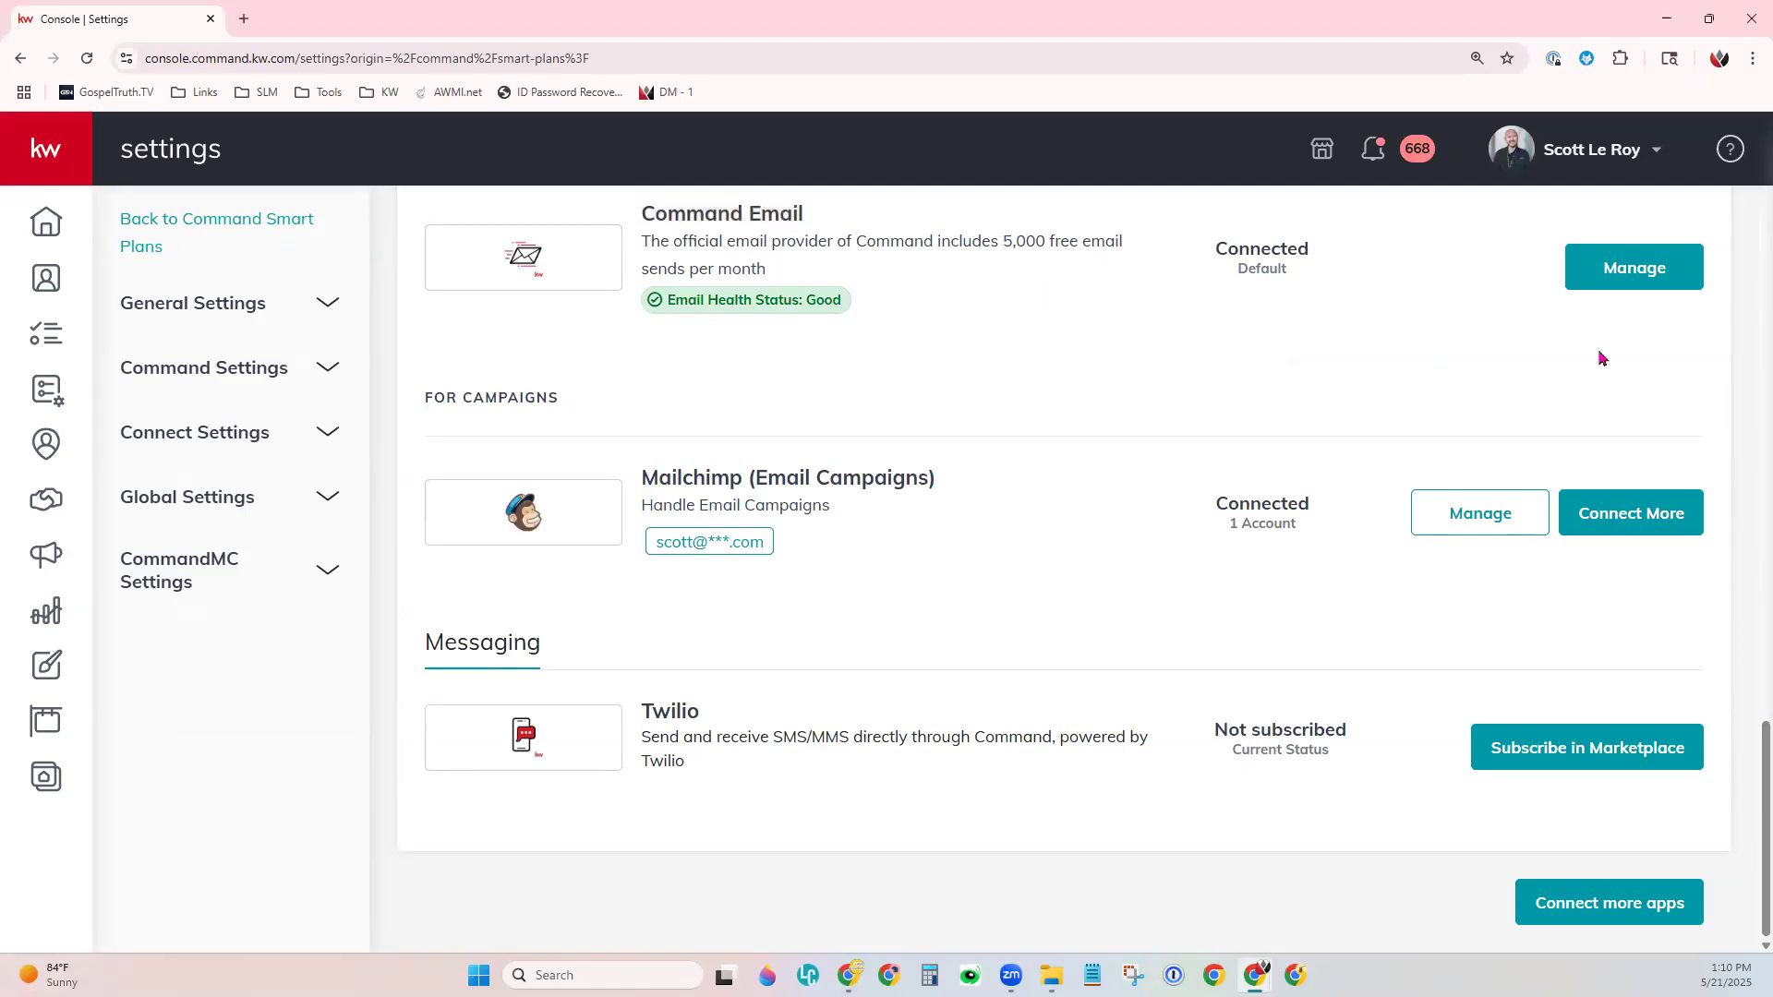
left_click(1689, 270)
scroll(1053, 366, "down", 1)
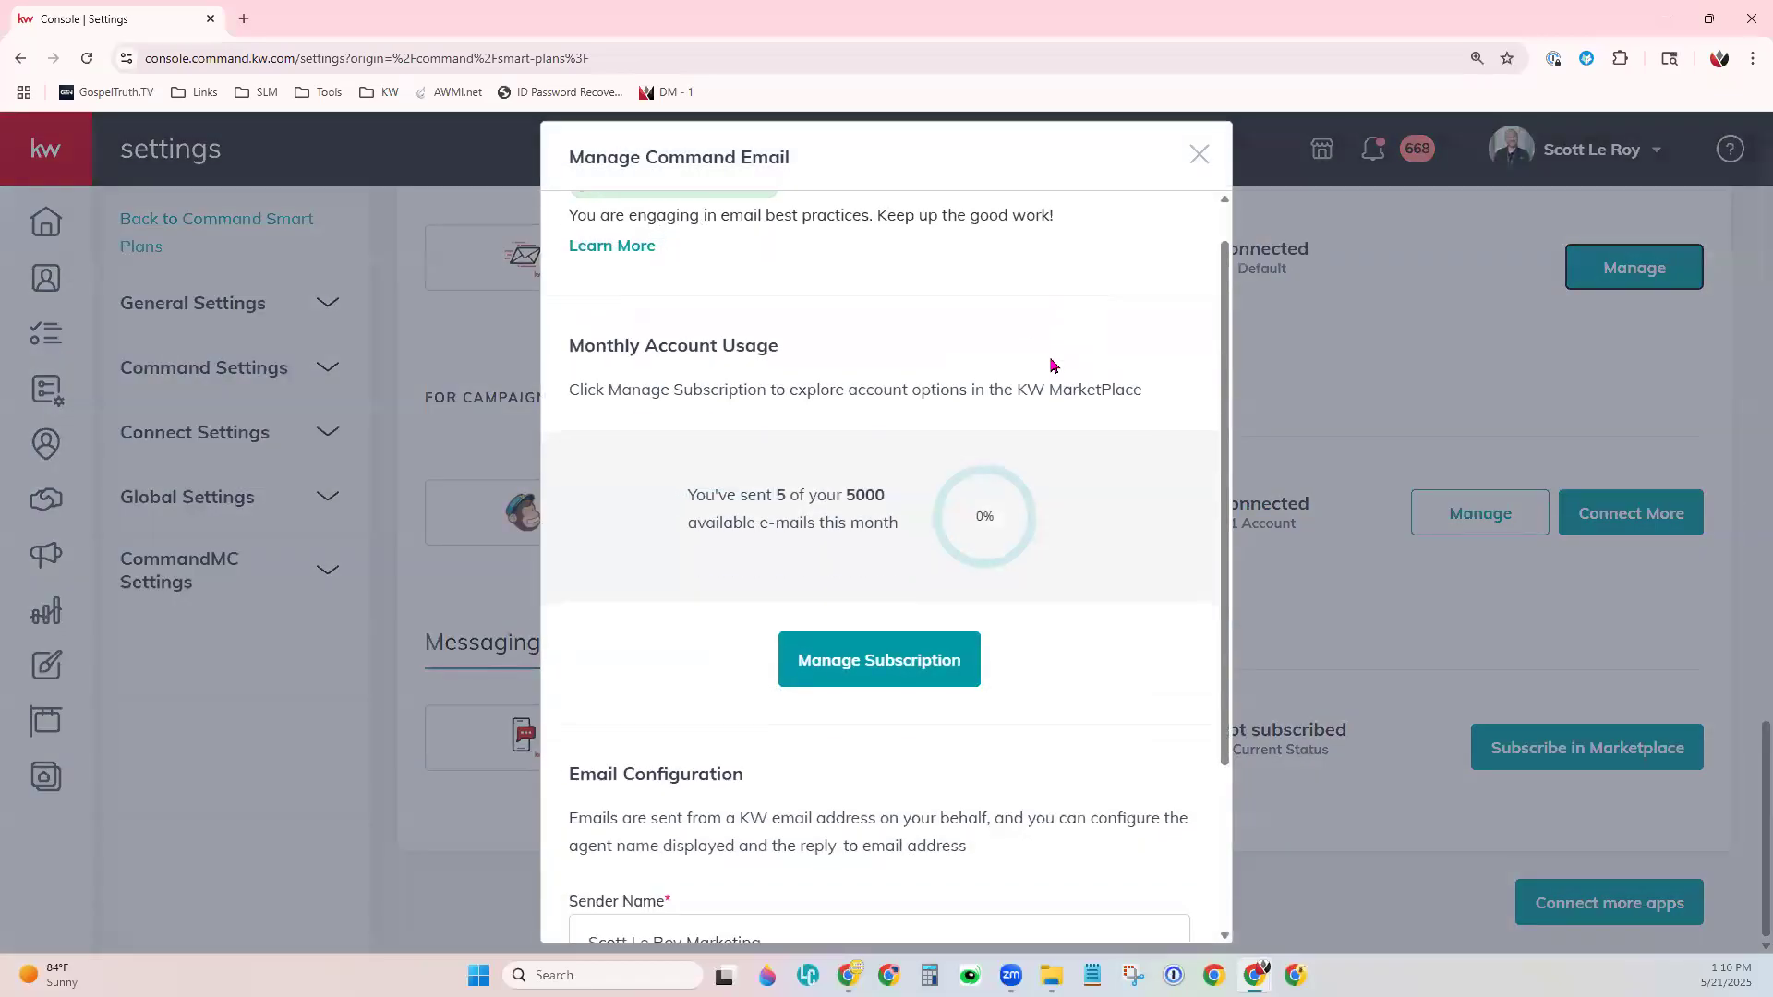
scroll(1053, 365, "down", 3)
Inspect the Sender Name field and the Reply-To Email address options.
left_click(856, 693)
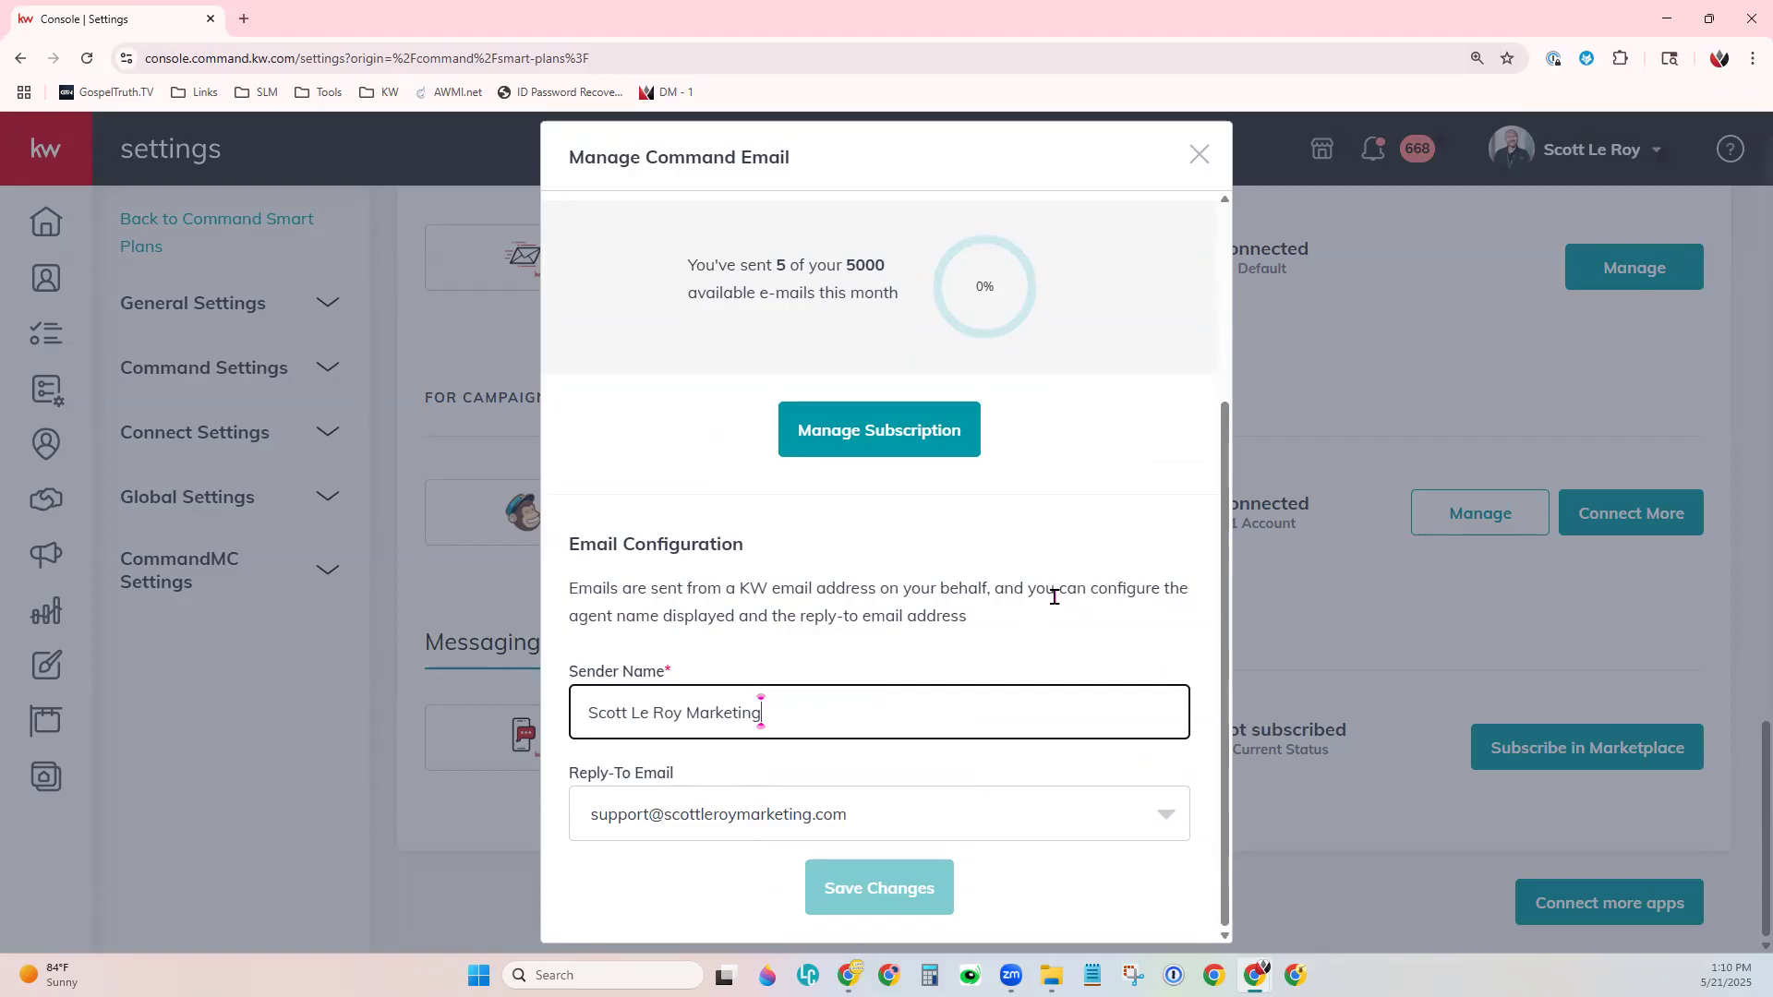
left_click(952, 816)
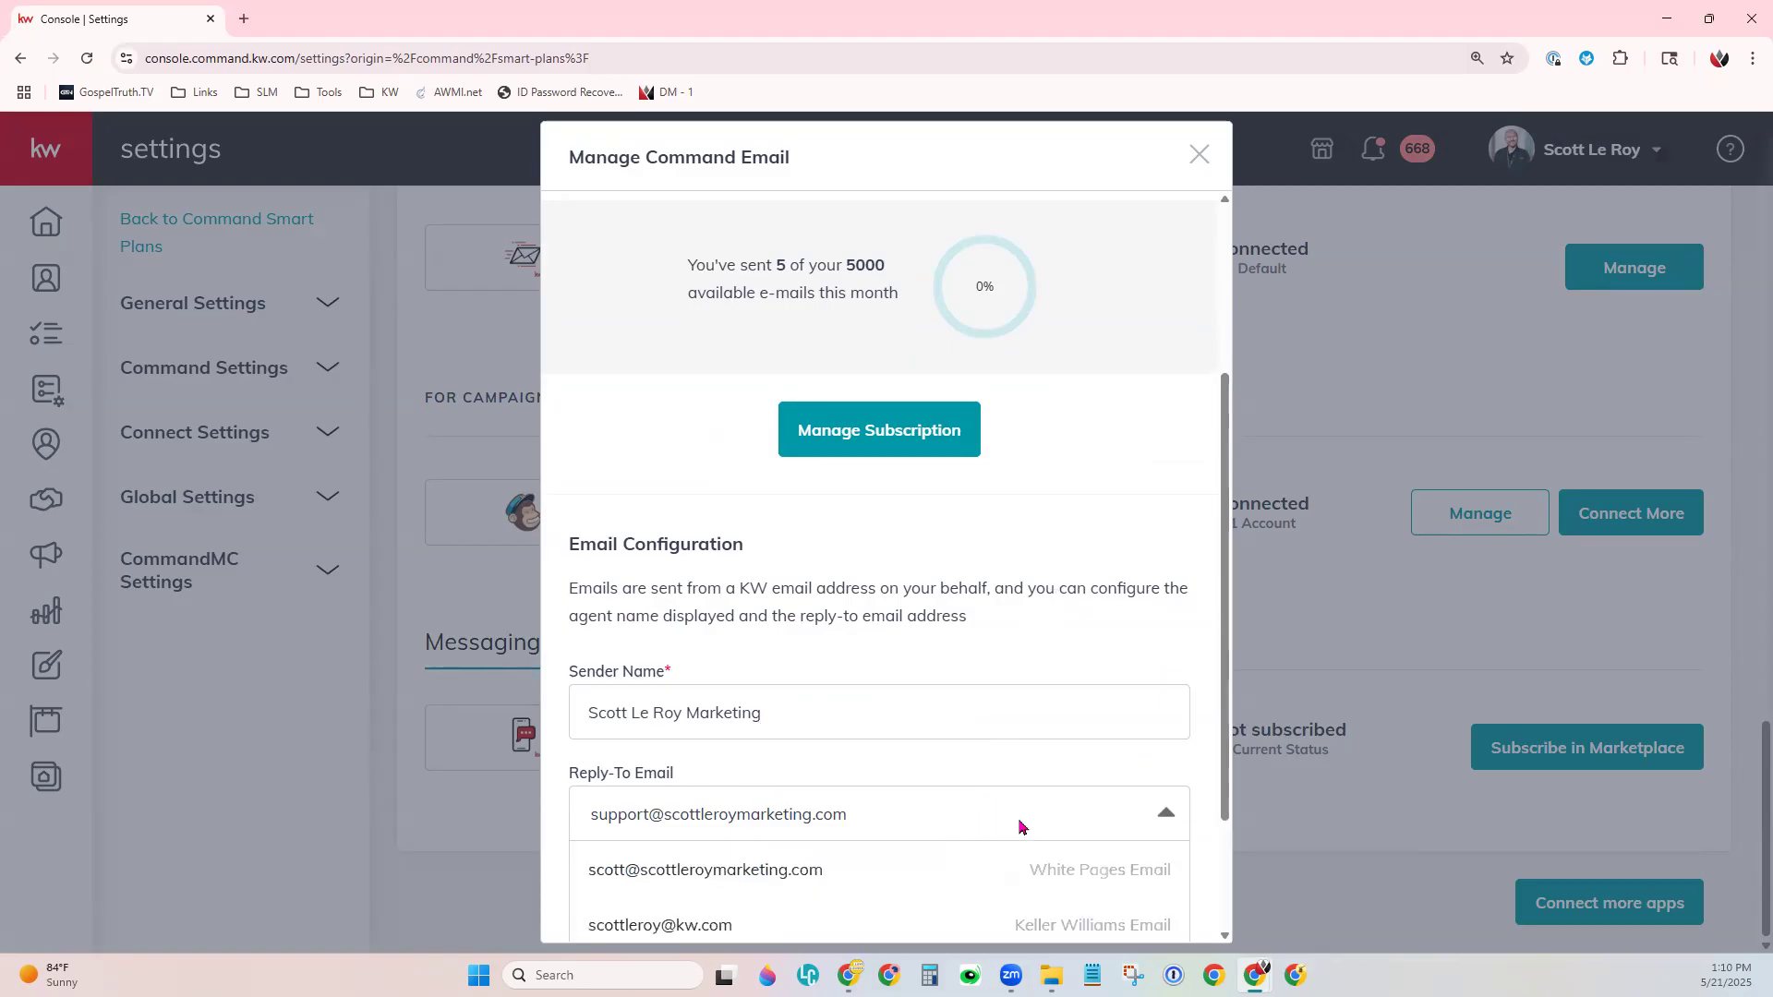
scroll(1171, 866, "down", 2)
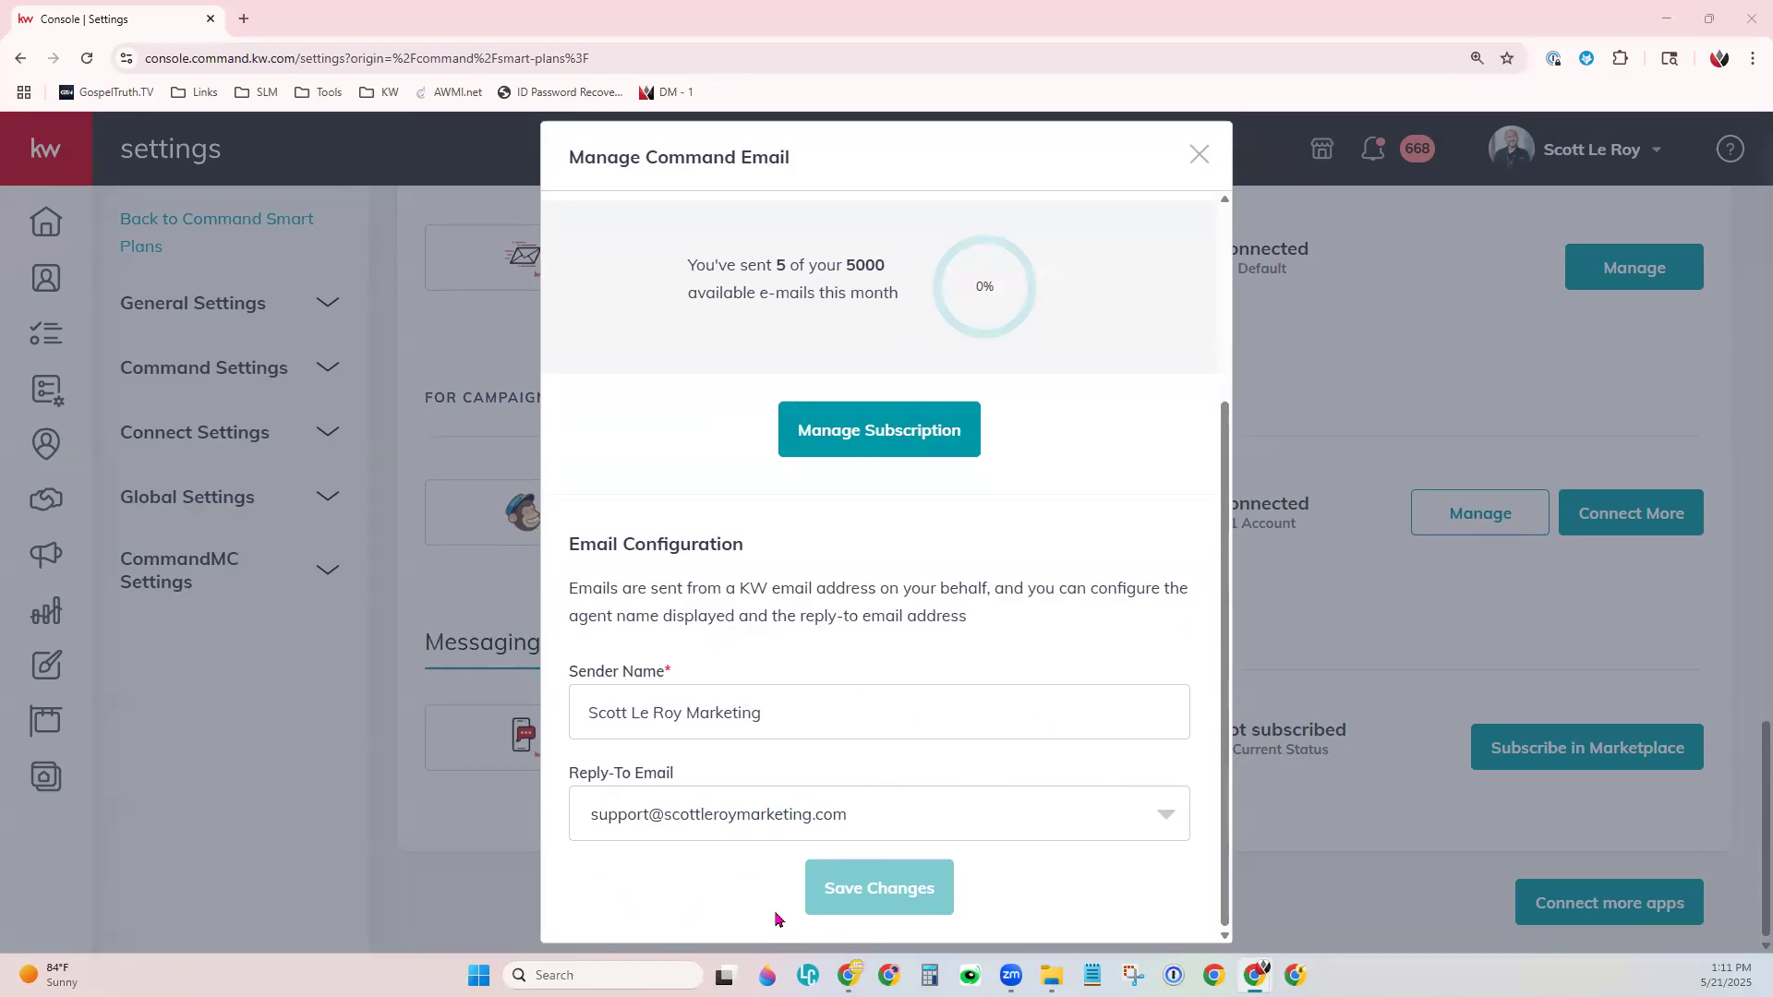
scroll(972, 722, "up", 3)
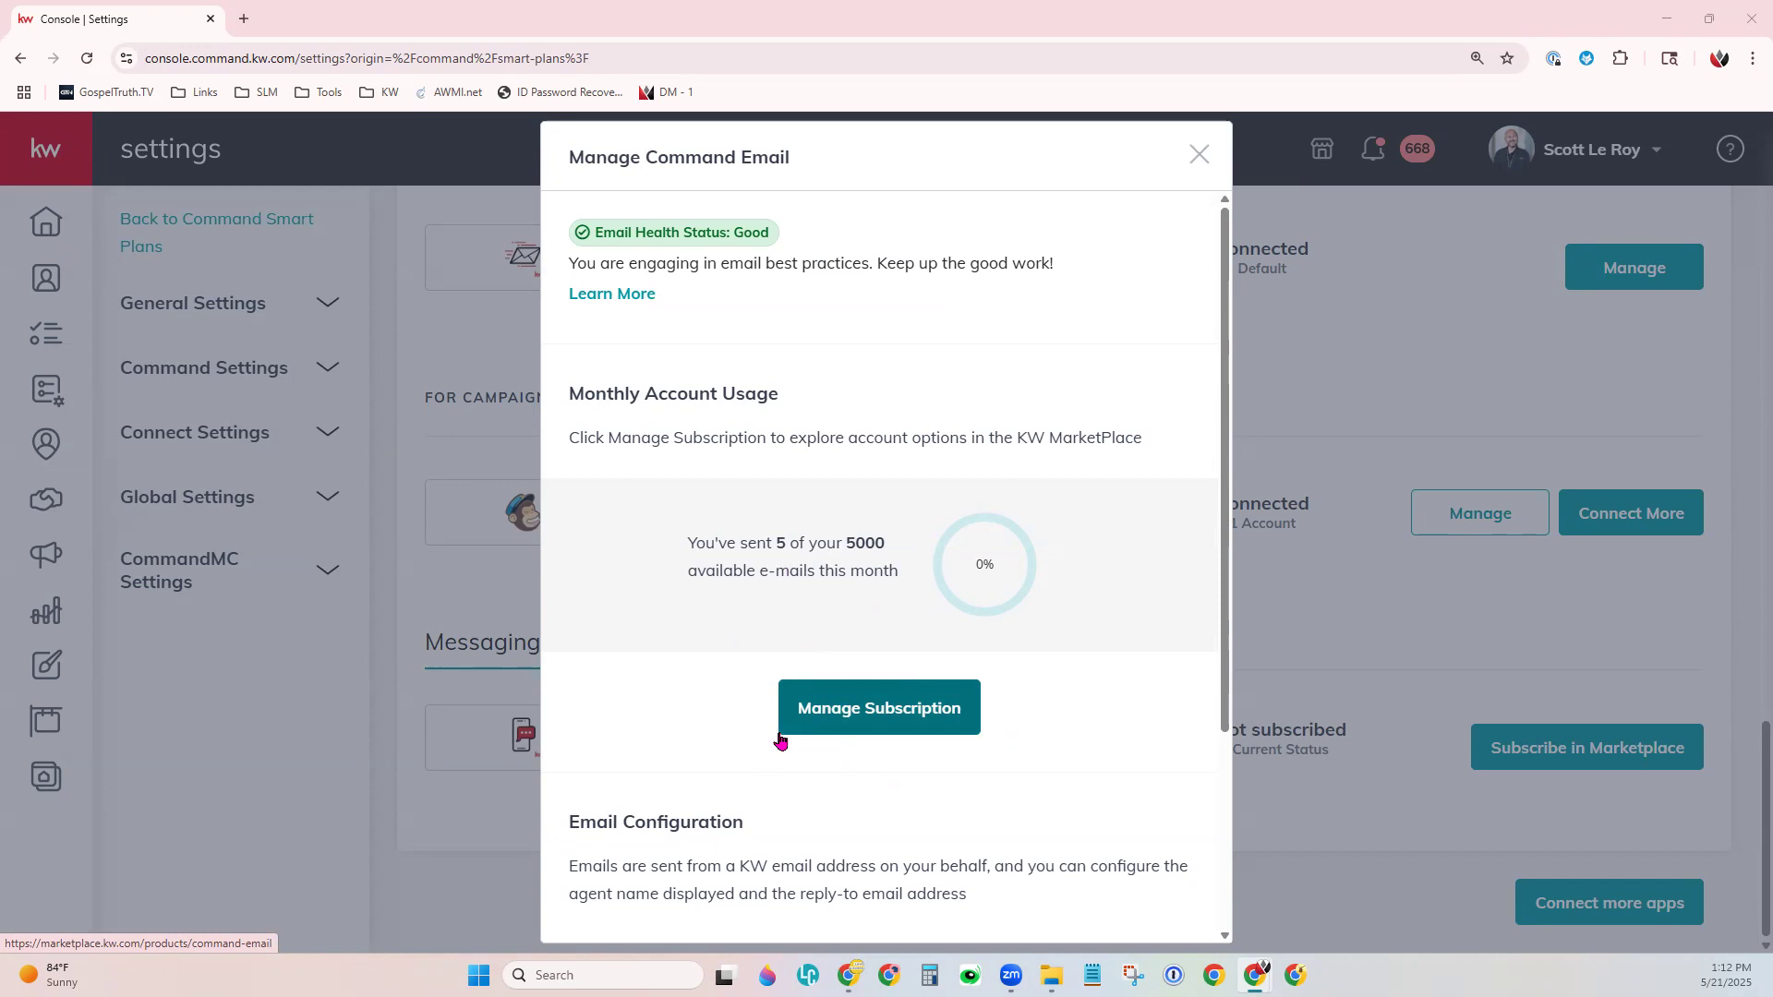
Close the Command Email dialog and review the Mailchimp and Twilio messaging settings.
left_click(1406, 349)
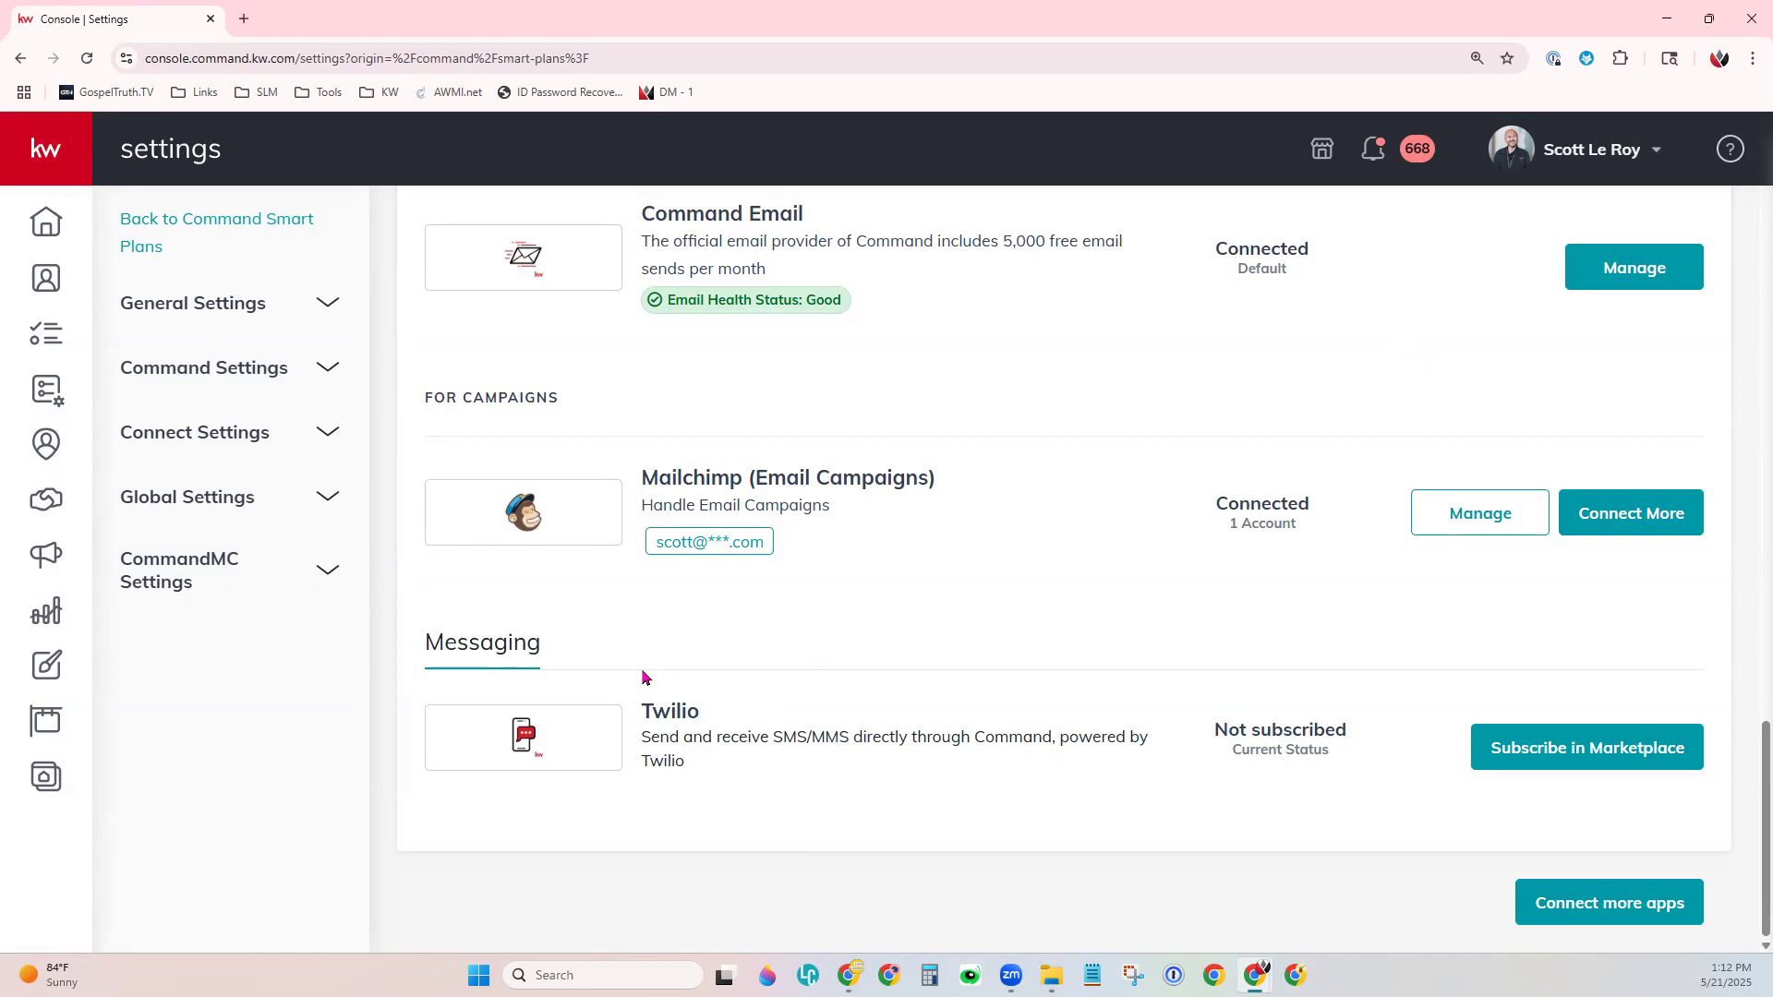
left_click_drag(631, 709, 740, 719)
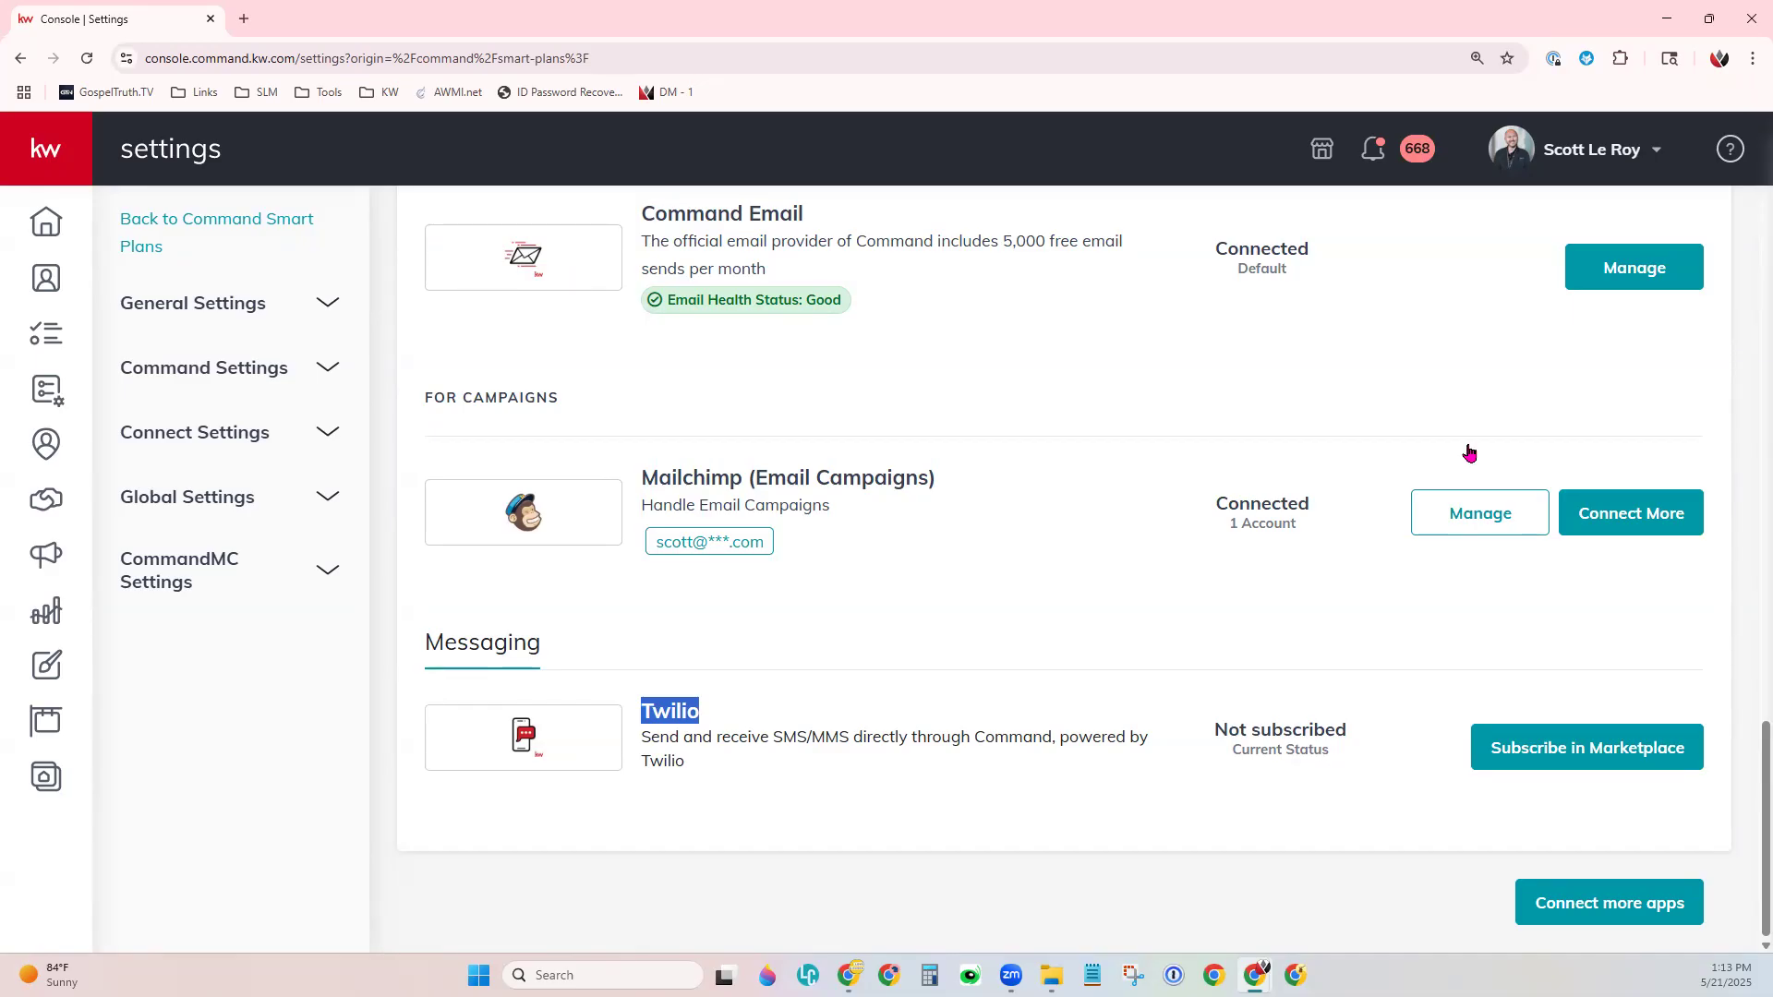
left_click(1559, 155)
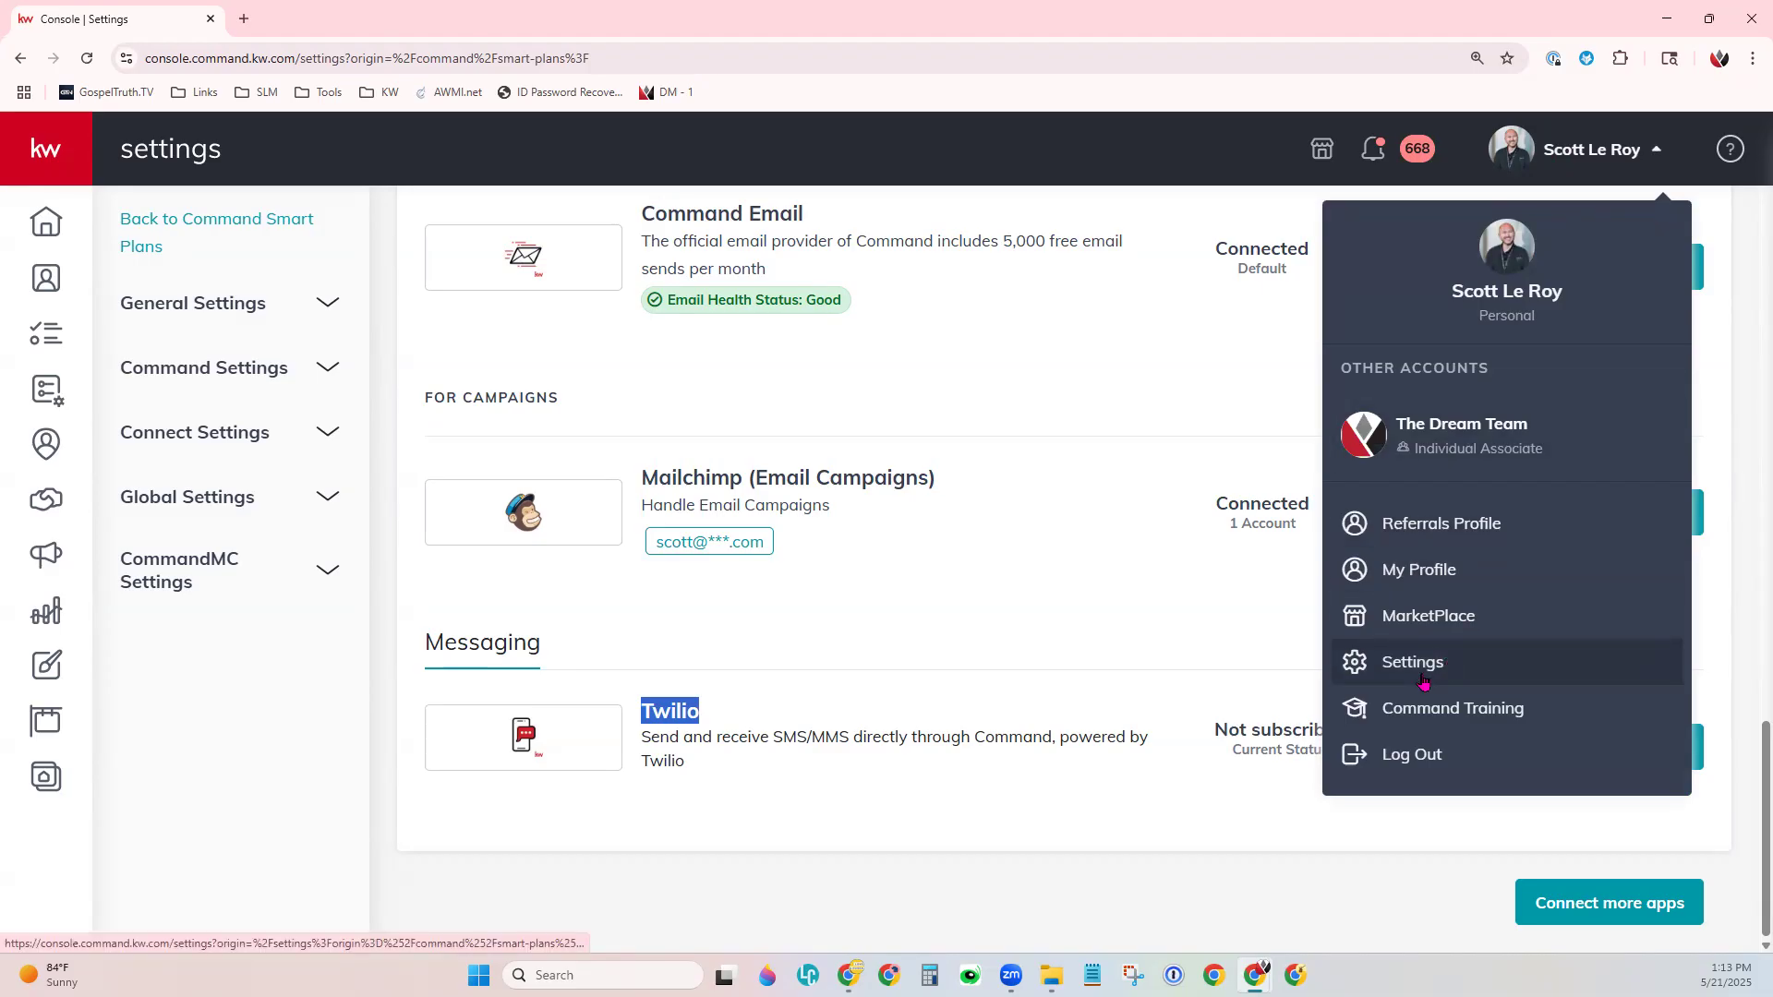
left_click(960, 829)
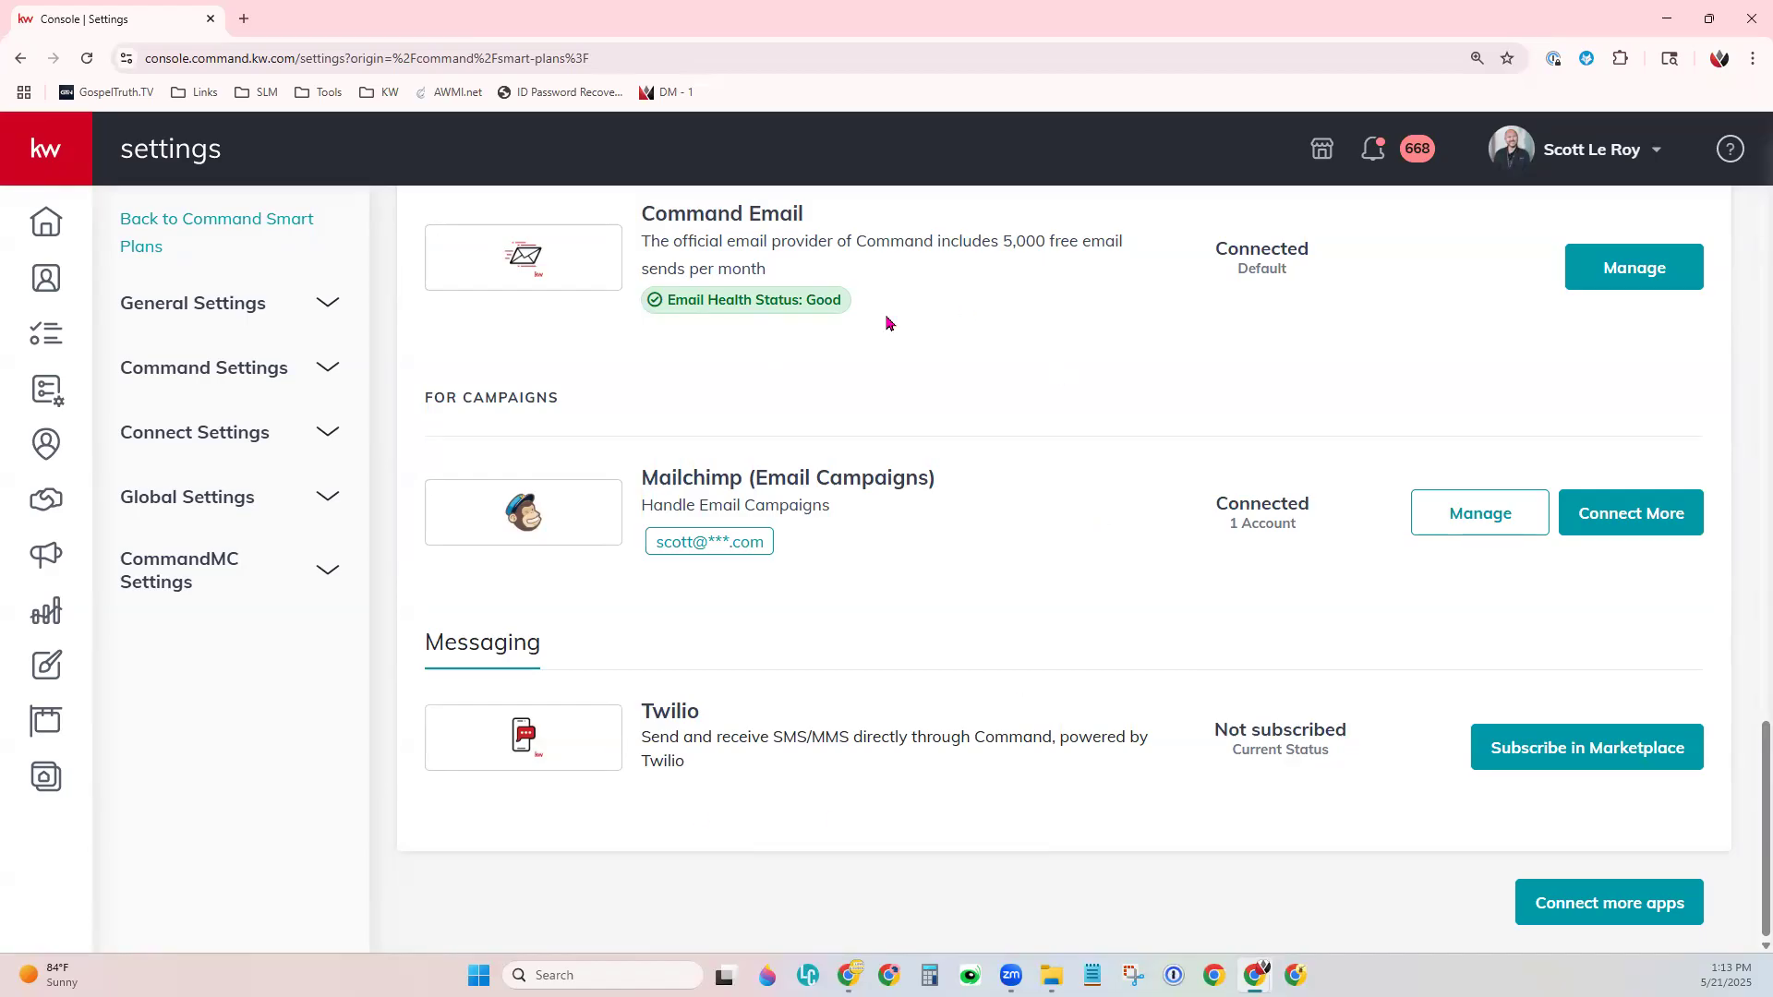
Open Connect Settings > Marketing Profile and scroll through its brokerage, compliance and social link sections.
left_click(196, 434)
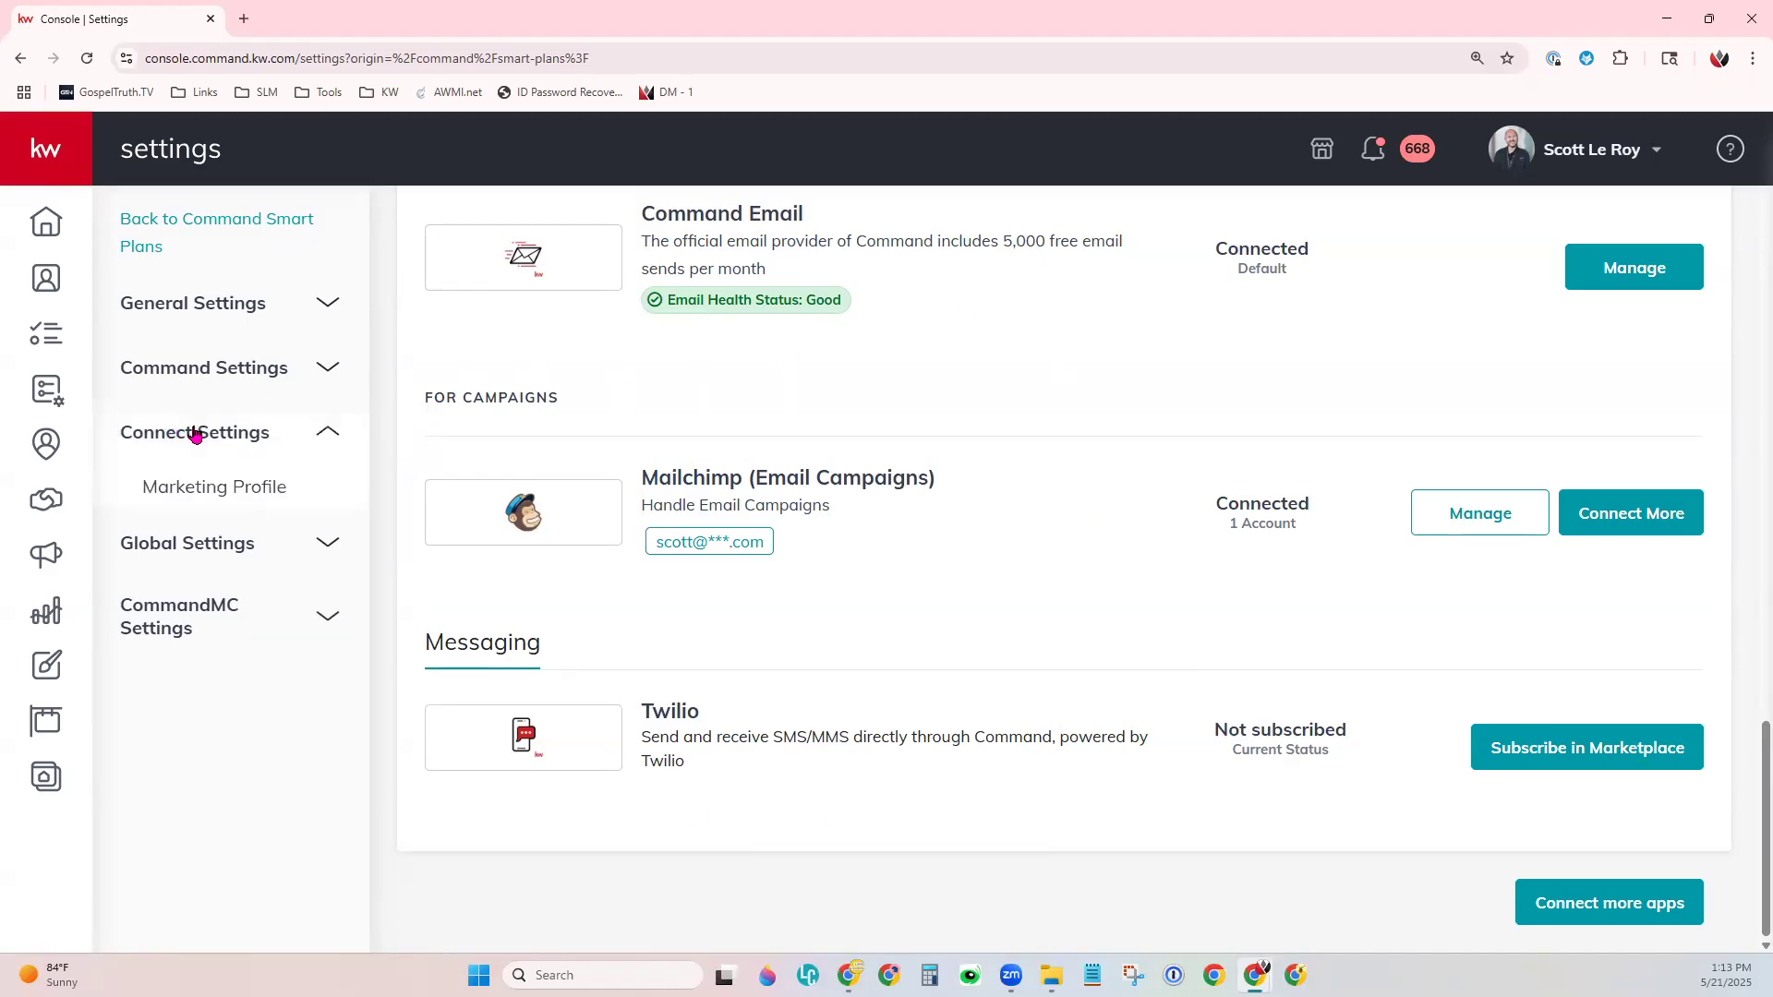
left_click(236, 484)
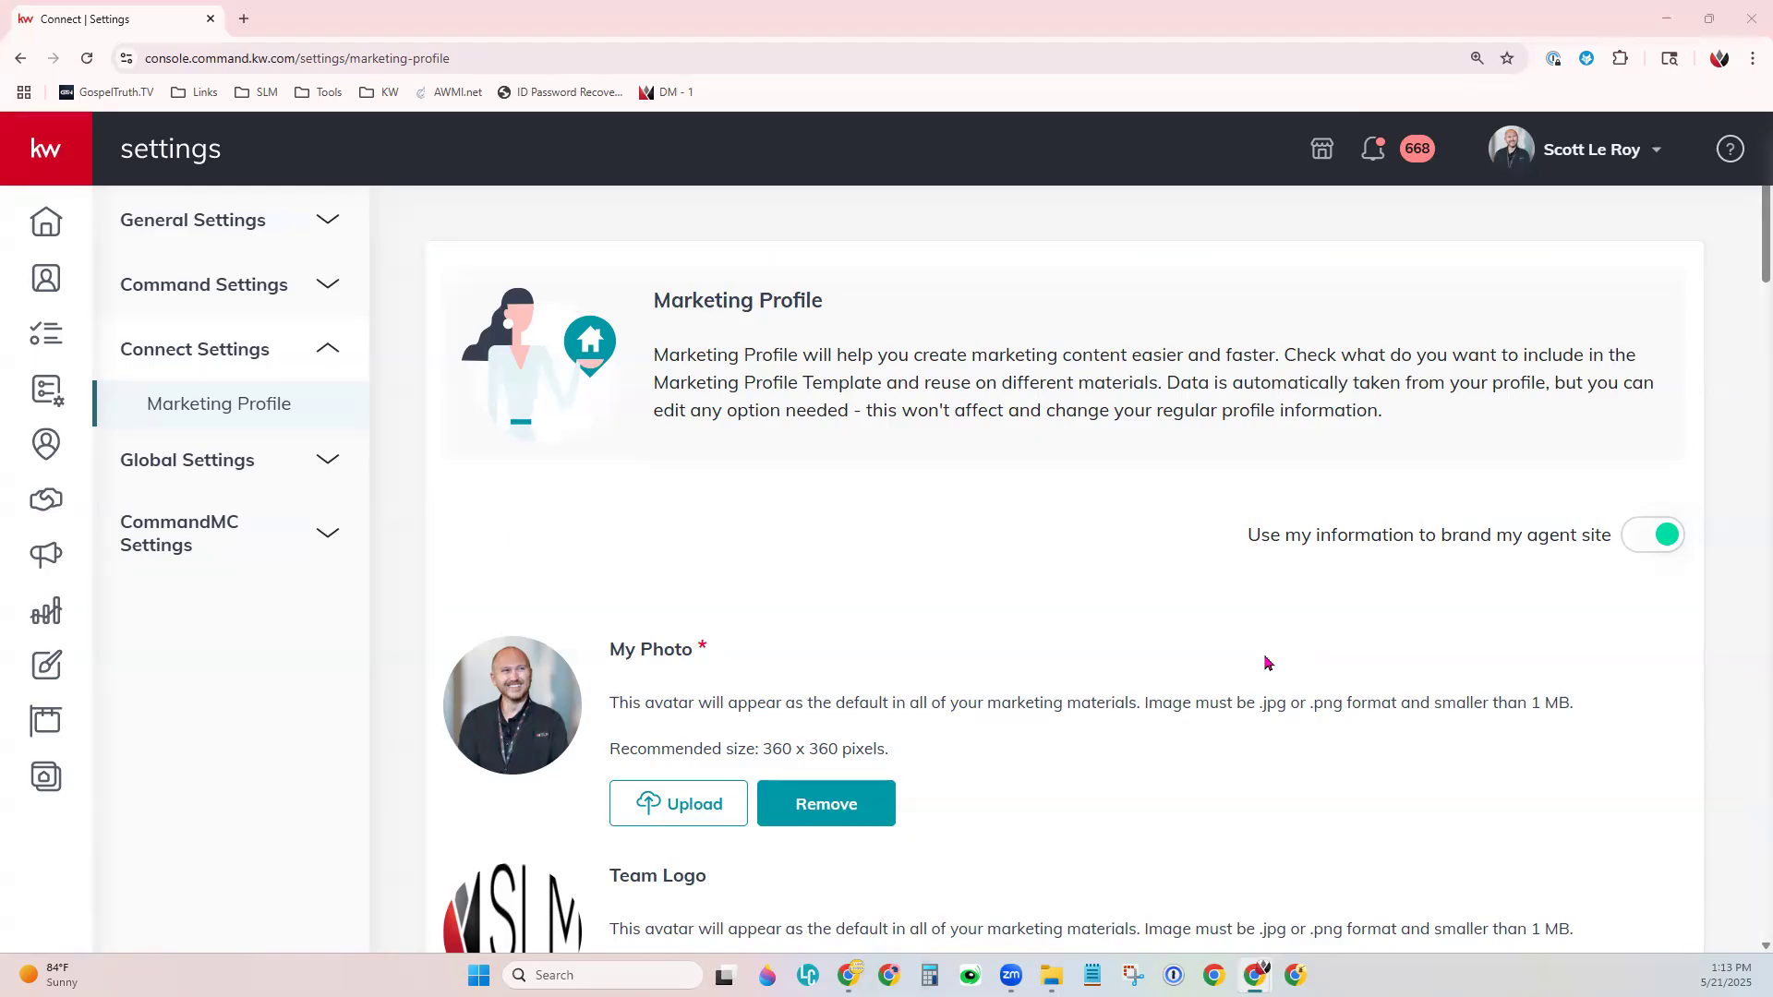
scroll(570, 765, "down", 3)
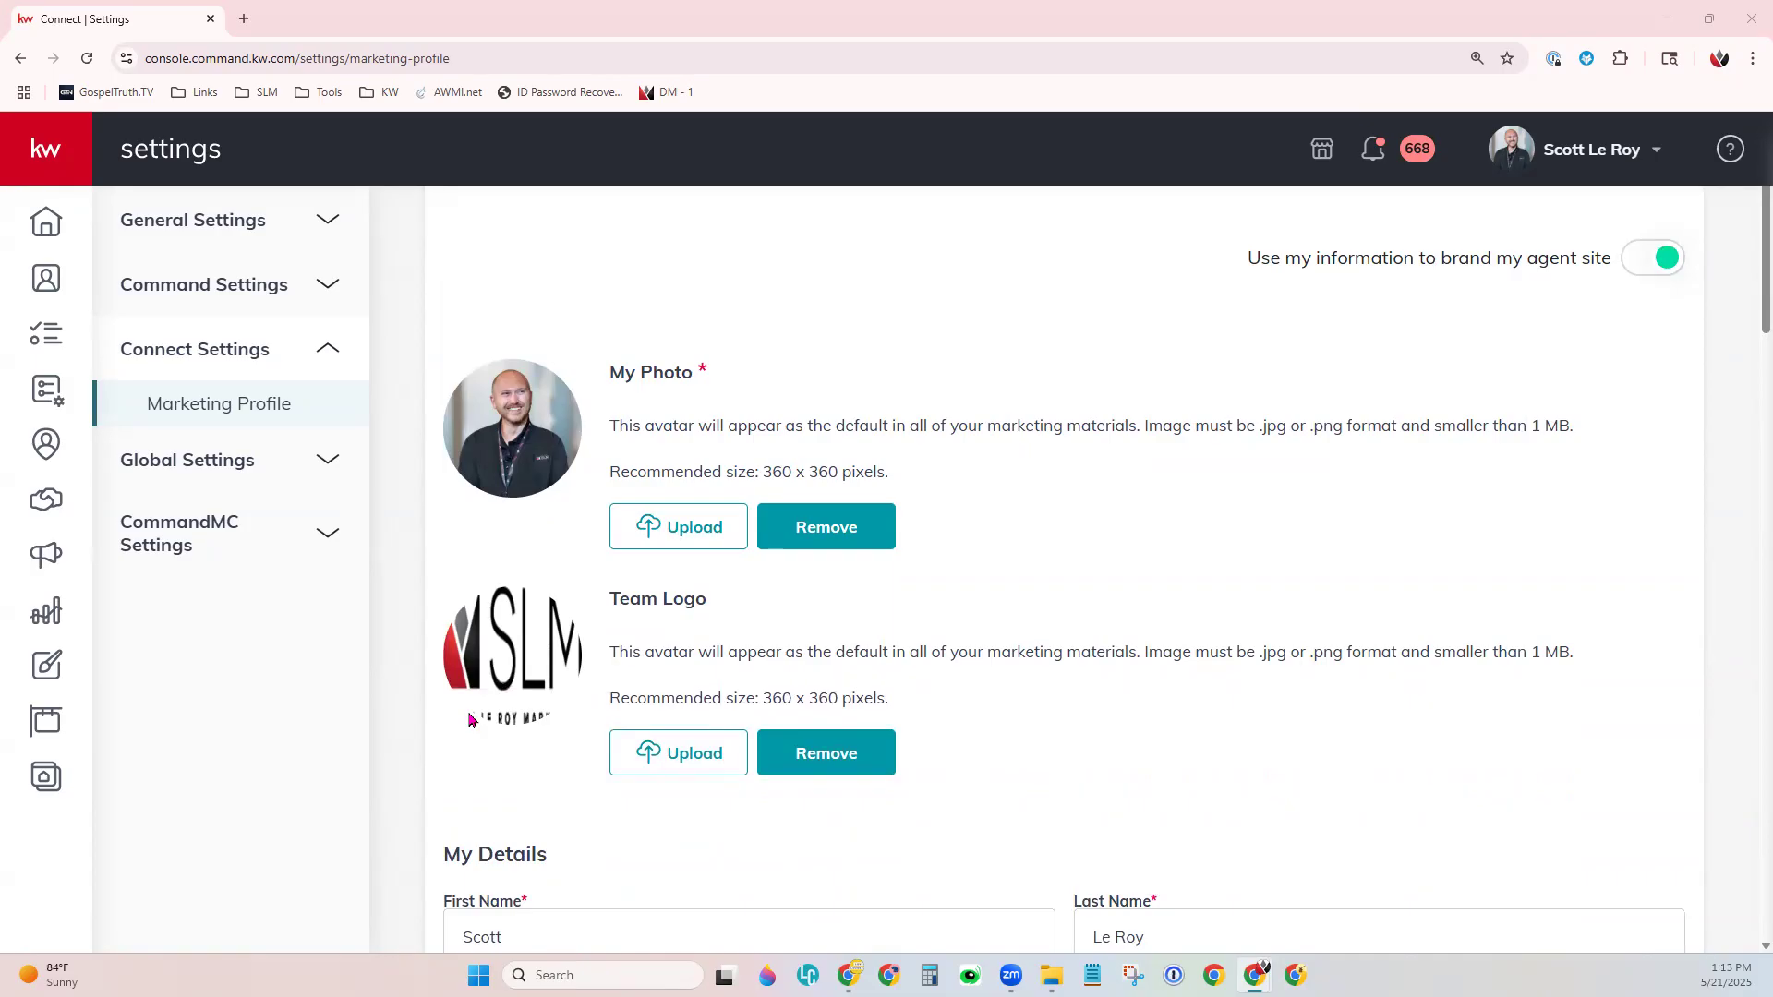
scroll(495, 705, "down", 1)
scroll(496, 706, "down", 4)
left_click_drag(446, 393, 565, 399)
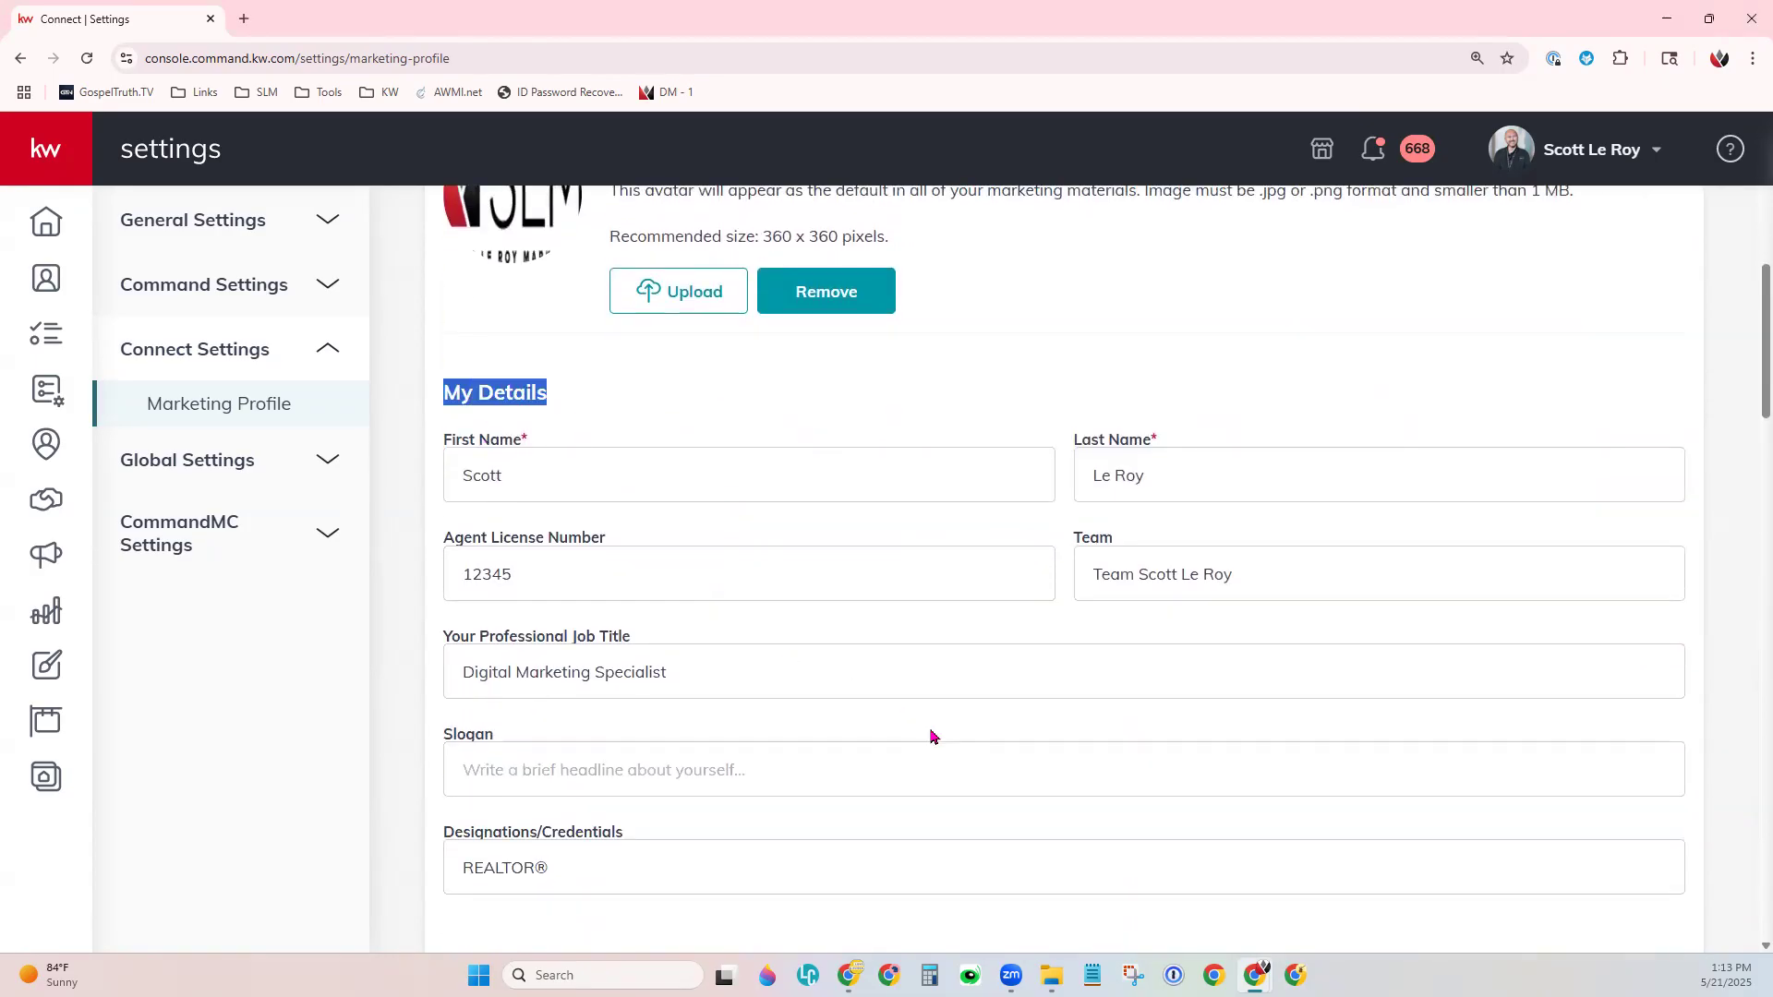
scroll(931, 736, "down", 9)
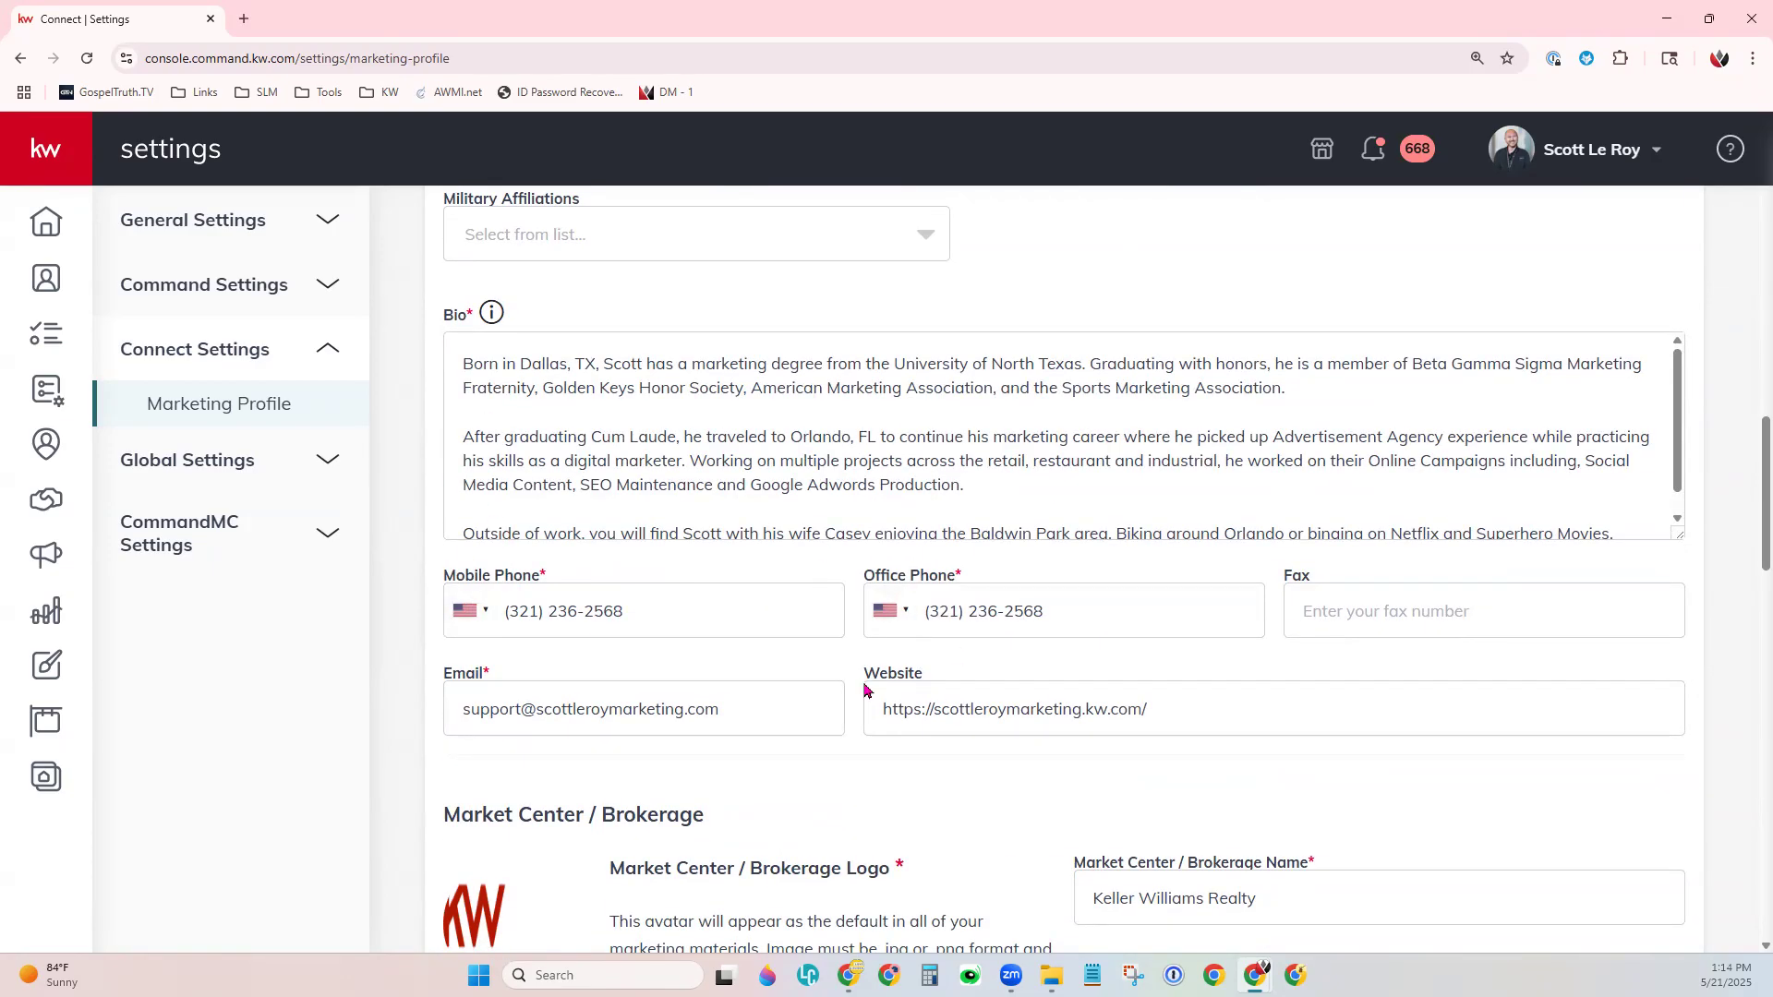
scroll(1140, 715, "down", 5)
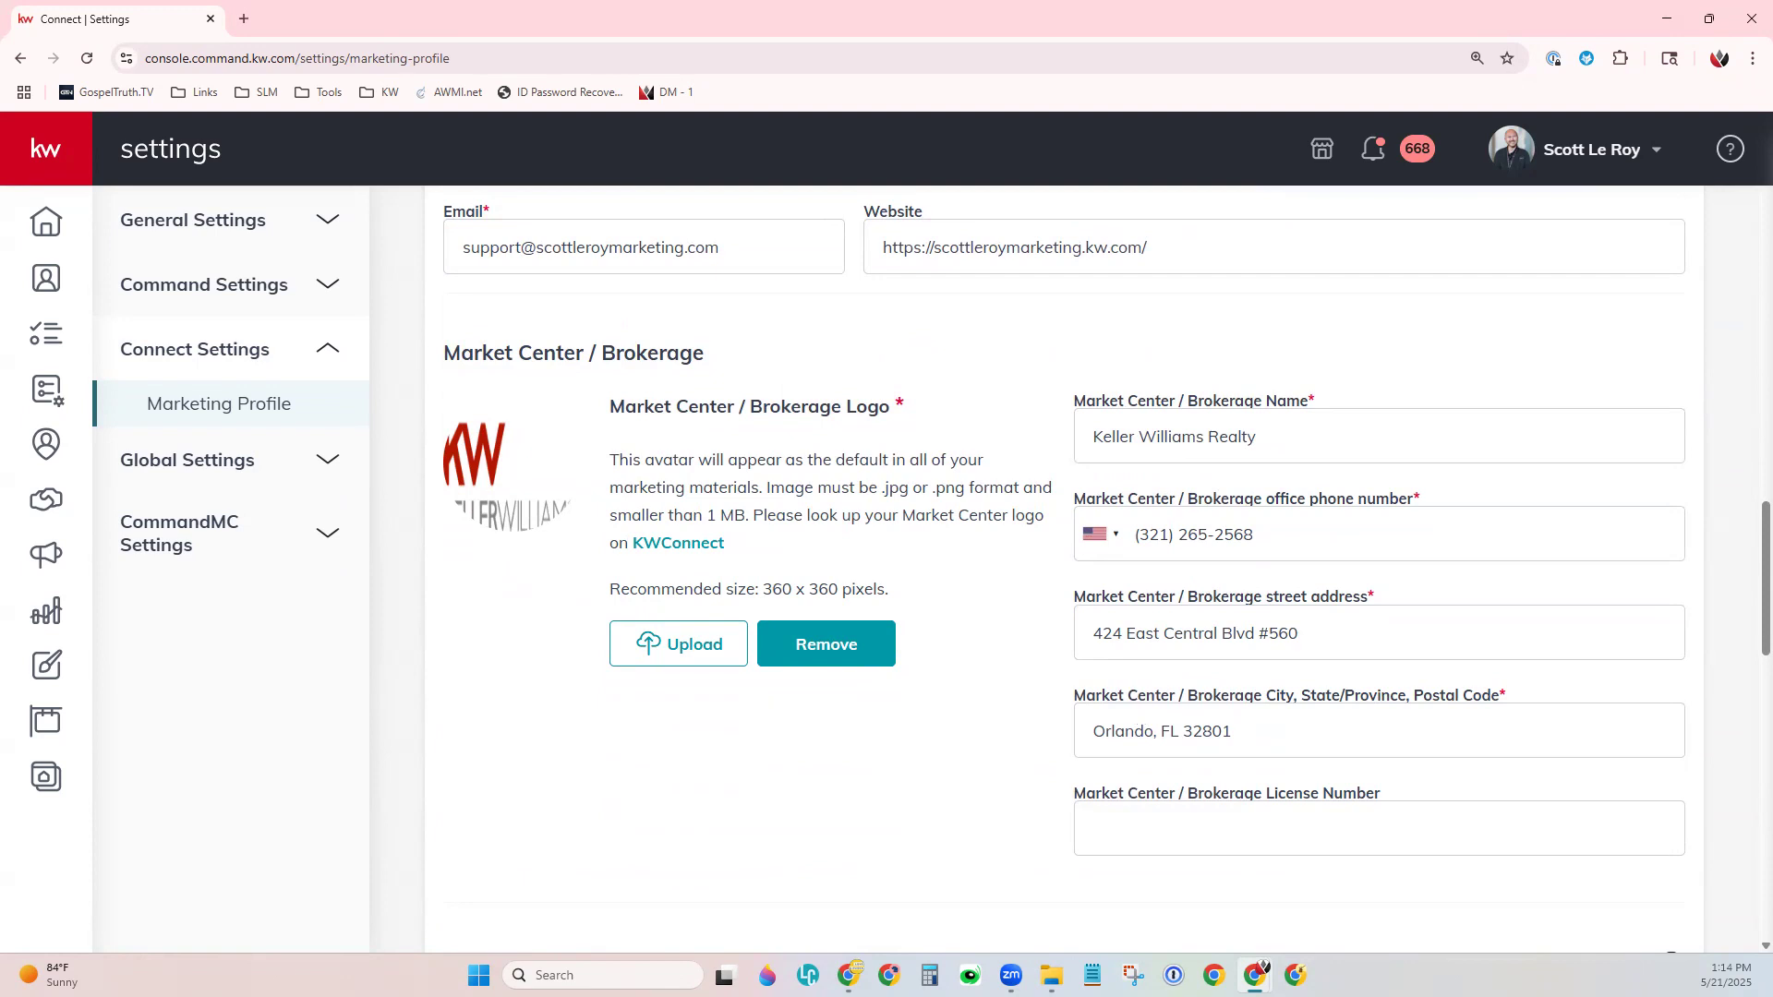
scroll(812, 578, "down", 8)
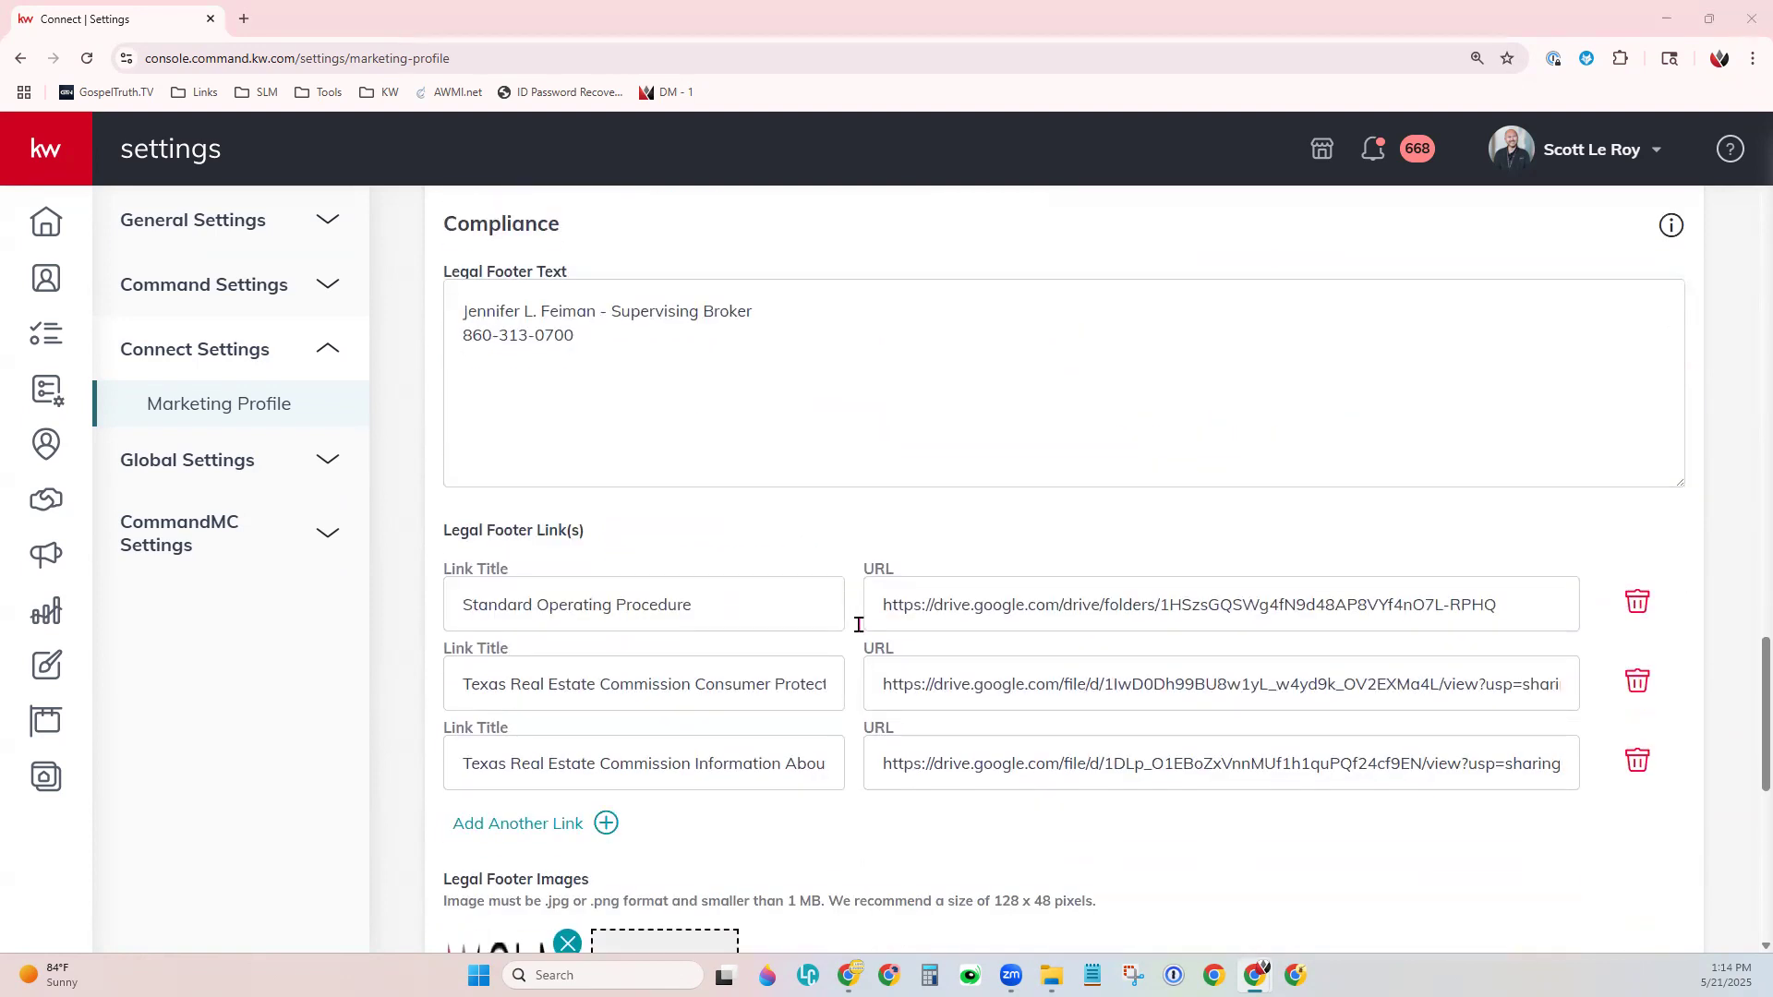
scroll(858, 625, "down", 8)
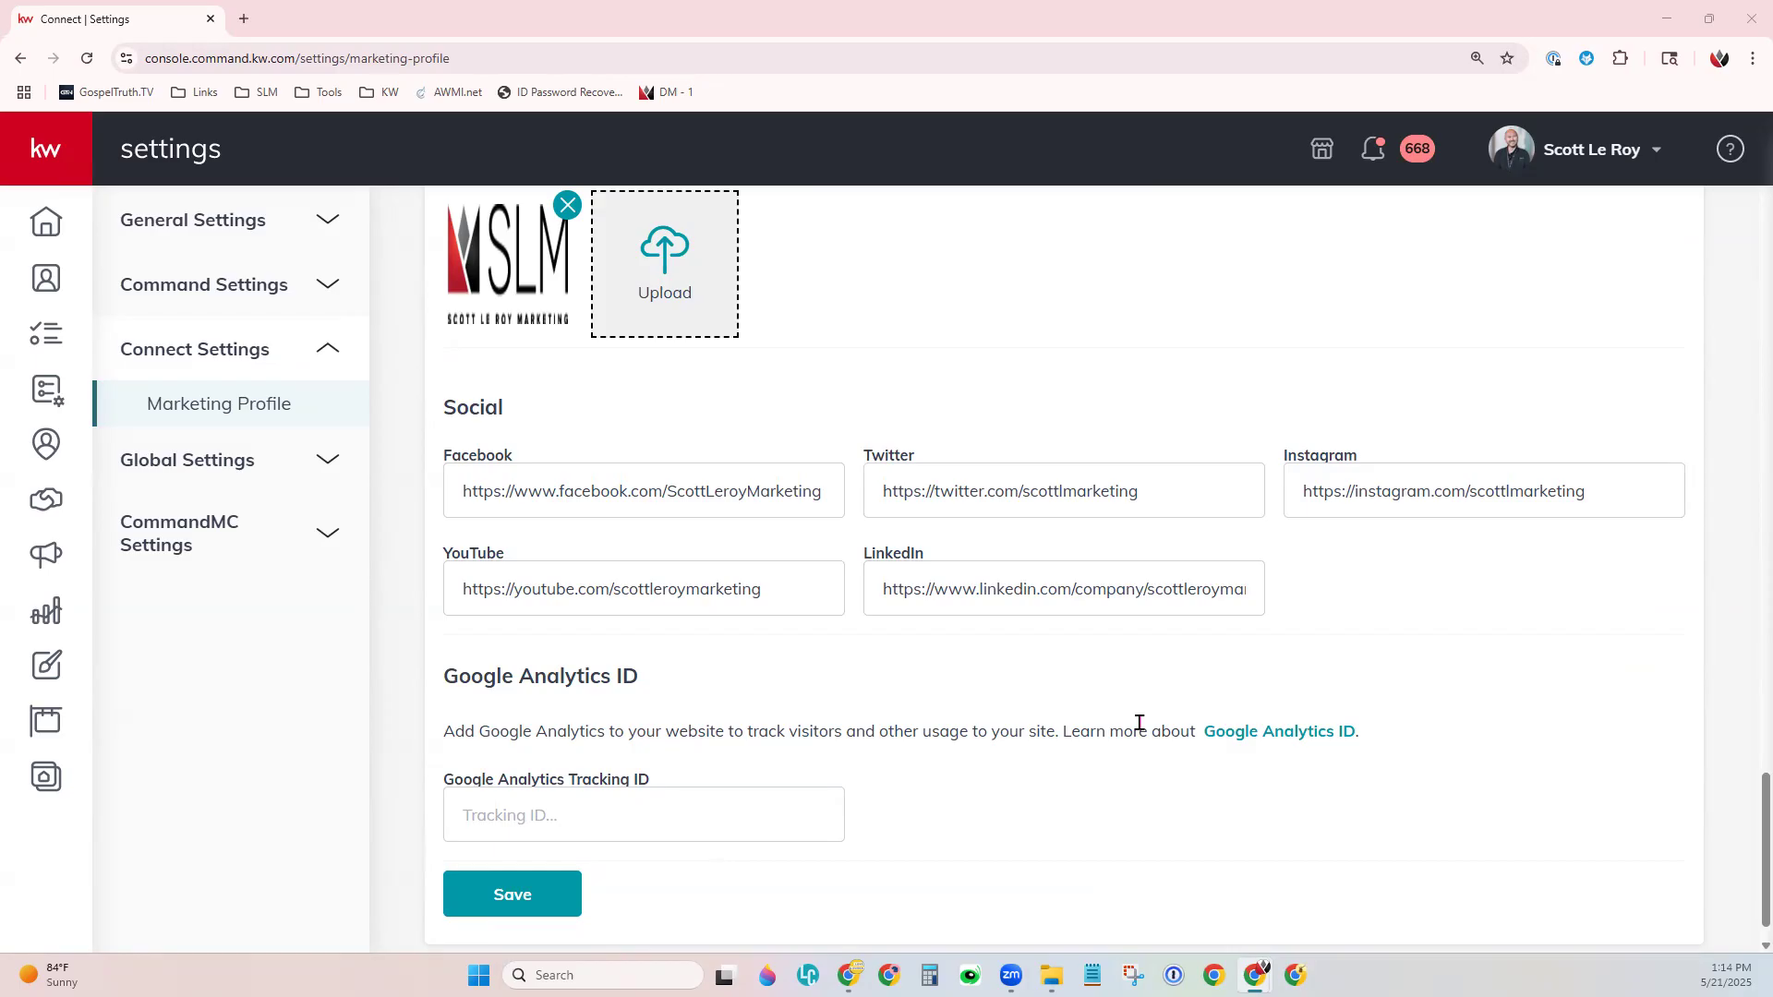
Open Command Settings > SmartPlans > Time & Date, showing the UTC-04:00 America/New_York time zone.
left_click(211, 293)
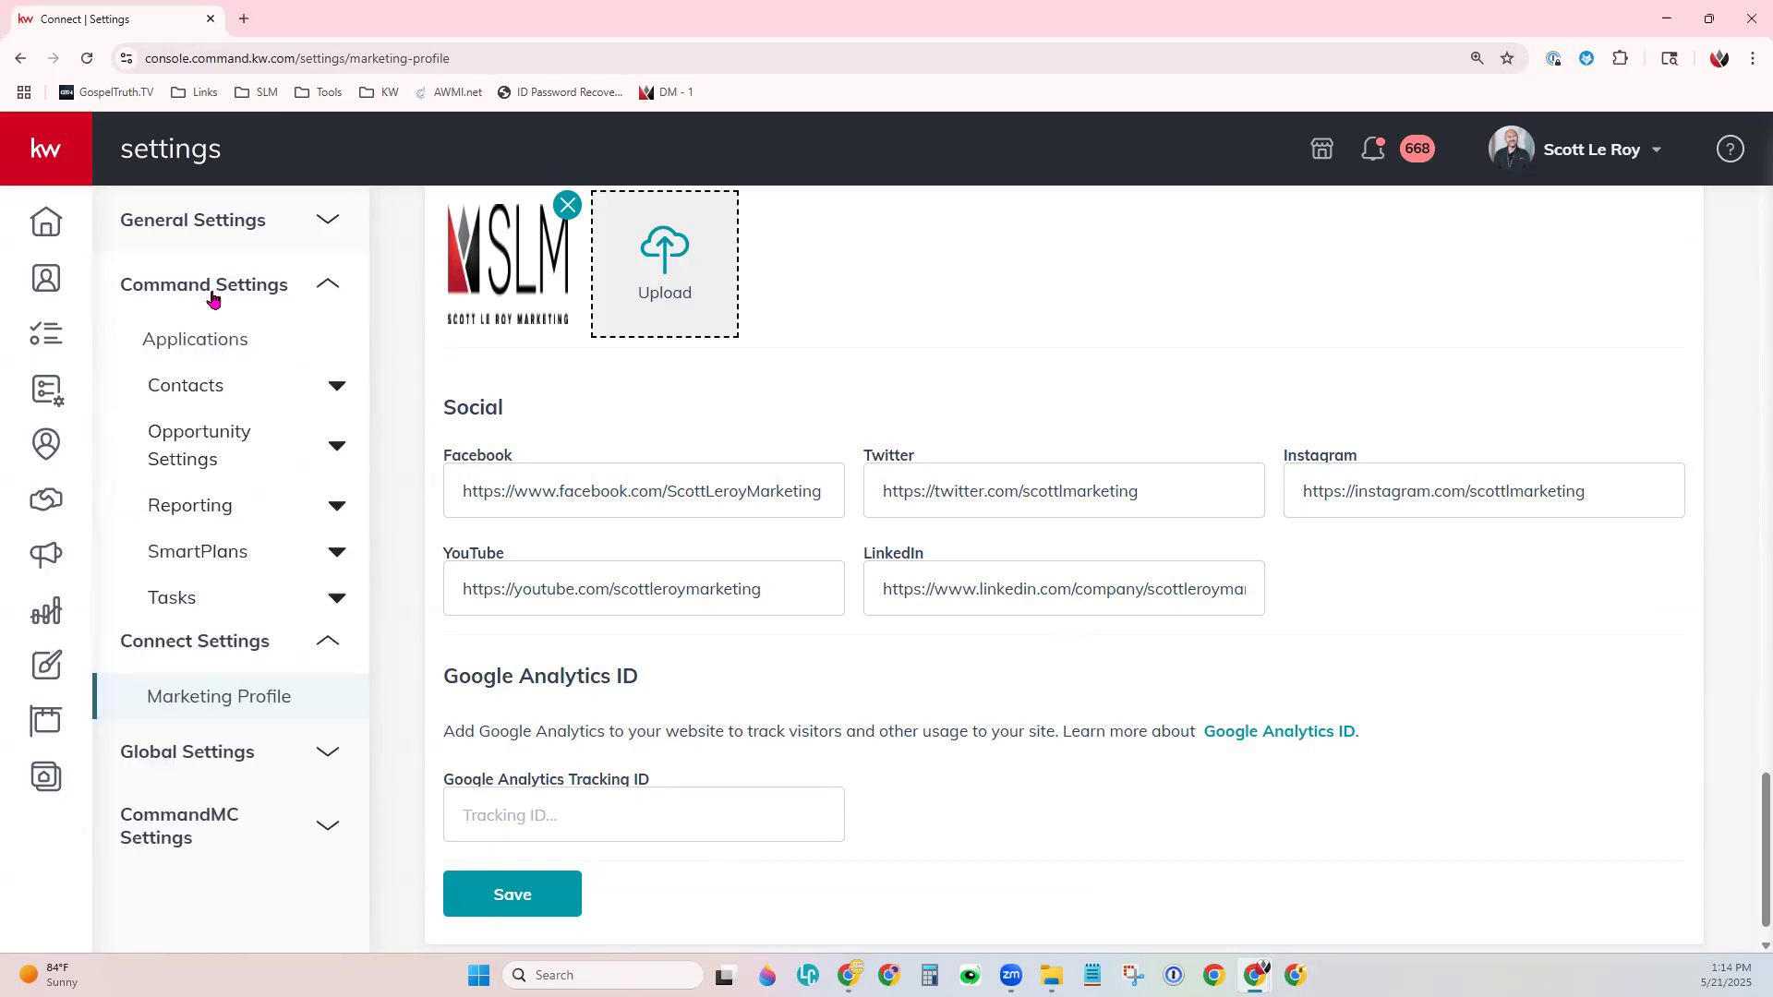
left_click(233, 551)
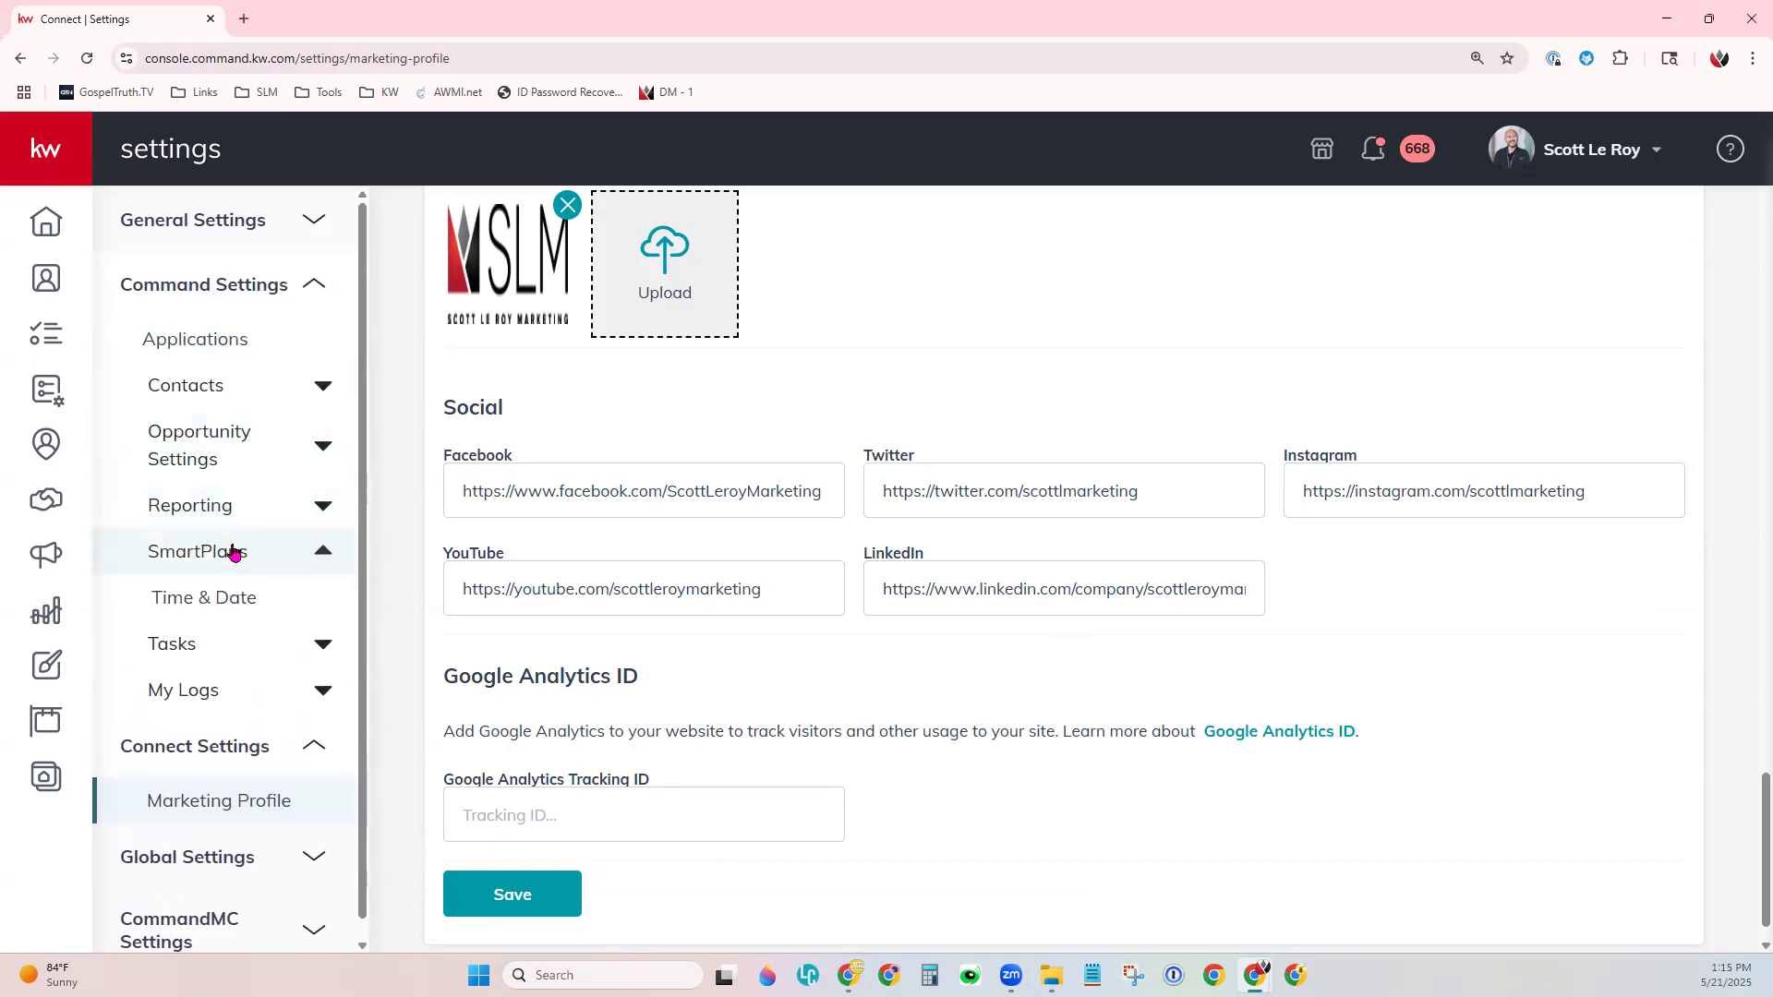
left_click(219, 602)
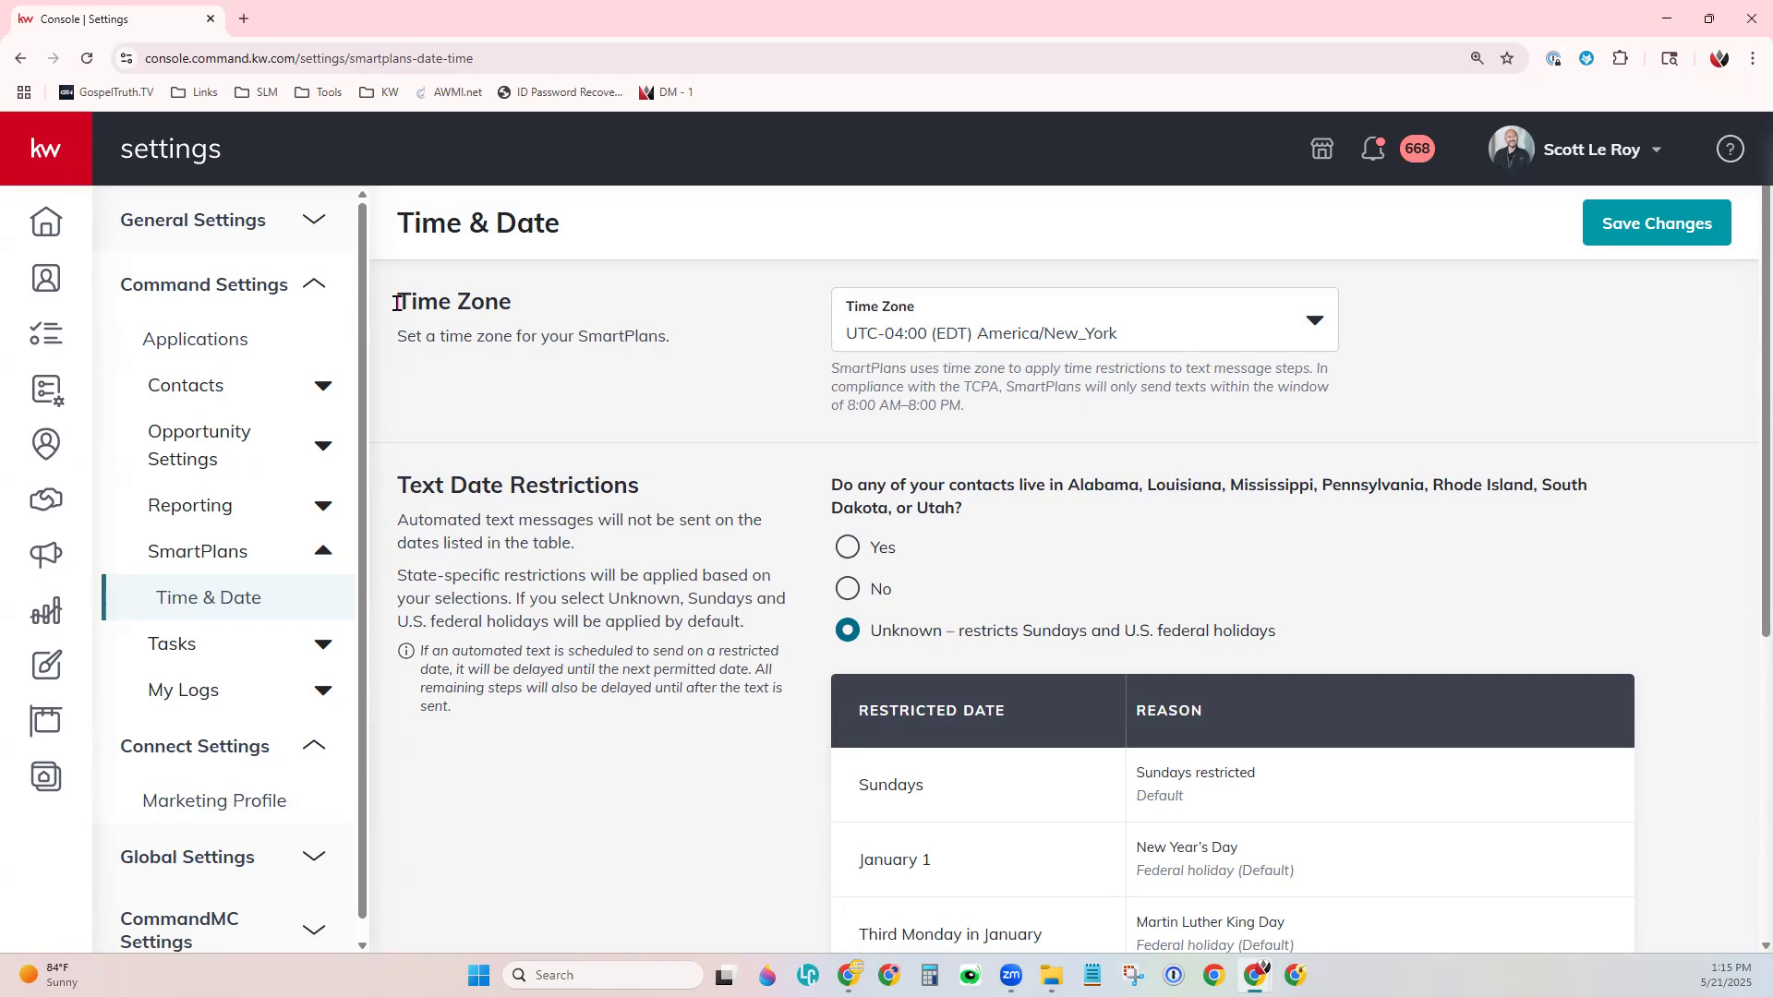
left_click_drag(393, 300, 525, 306)
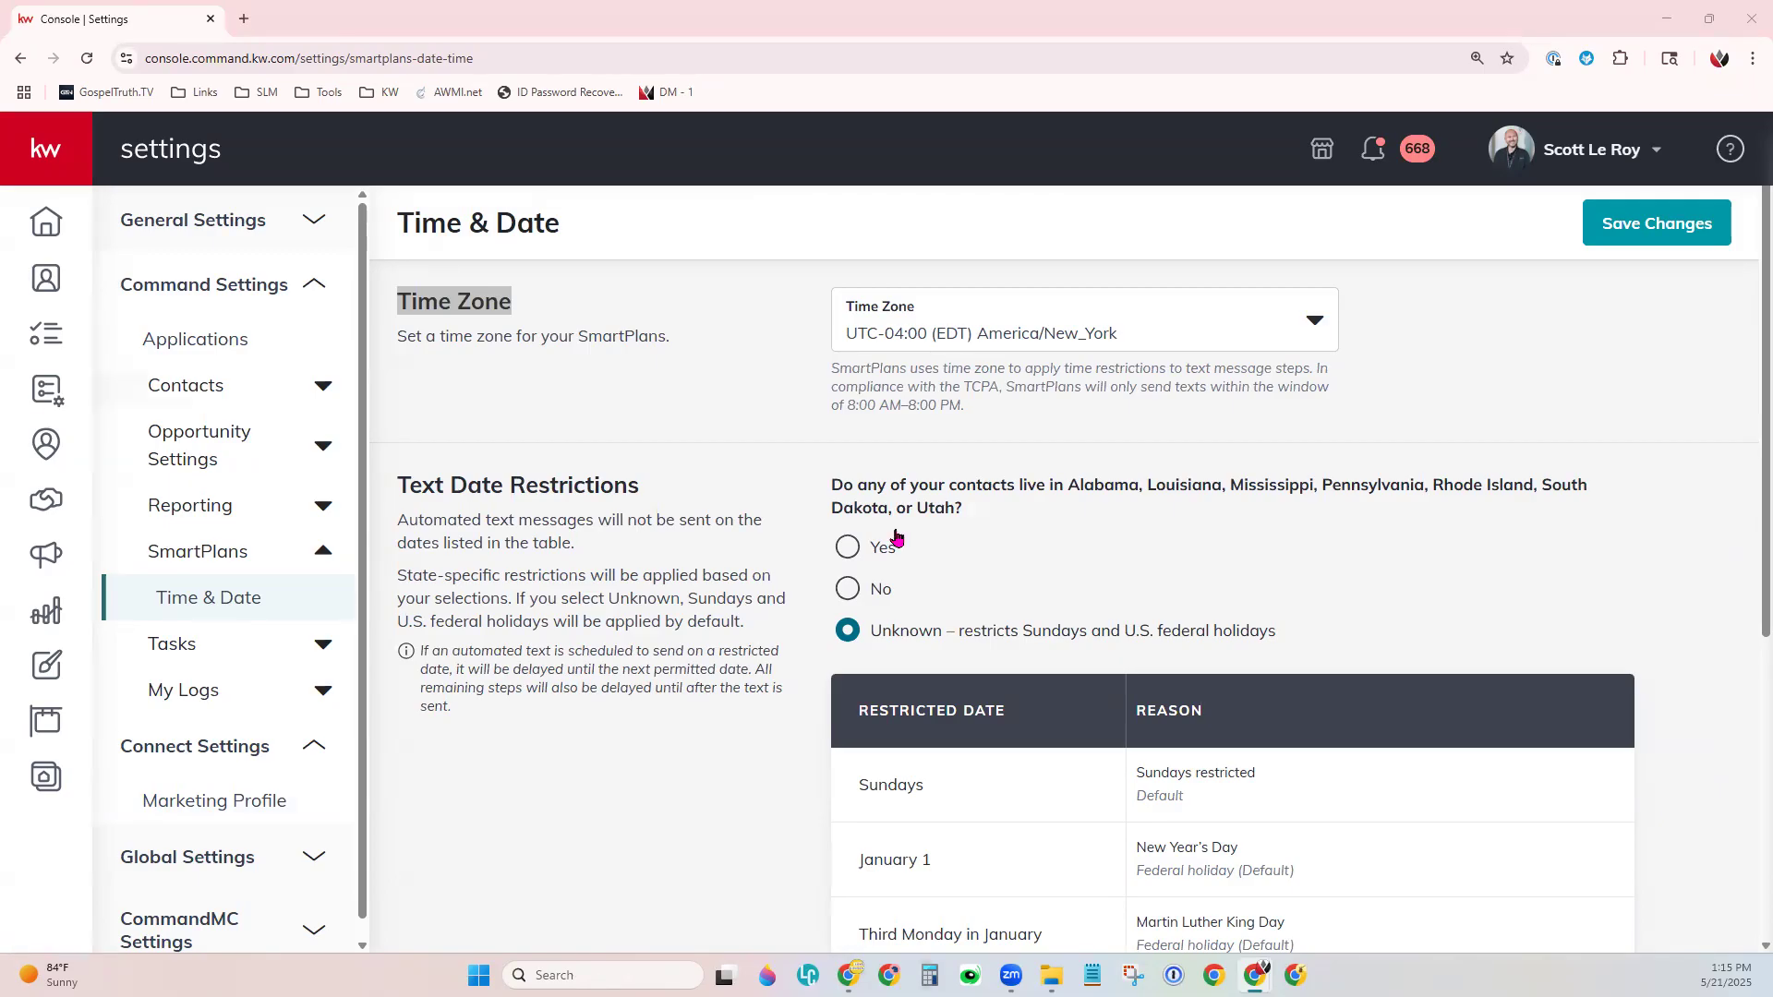
left_click(1524, 413)
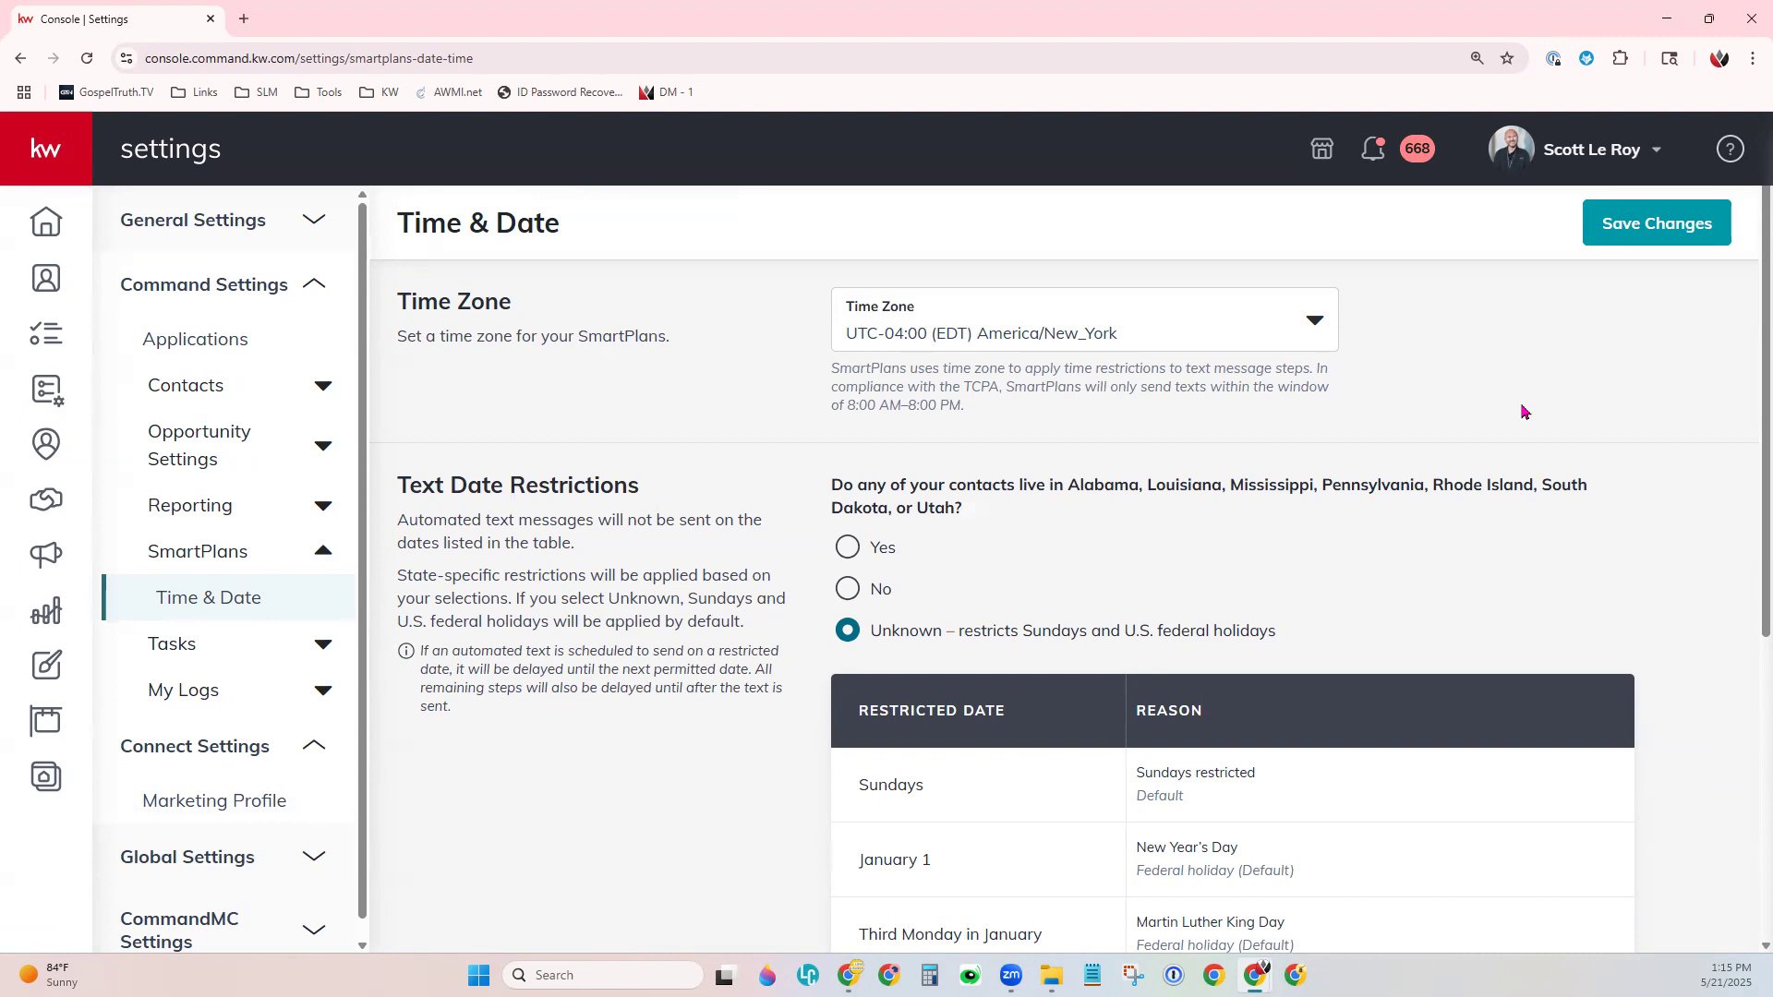
left_click(1272, 324)
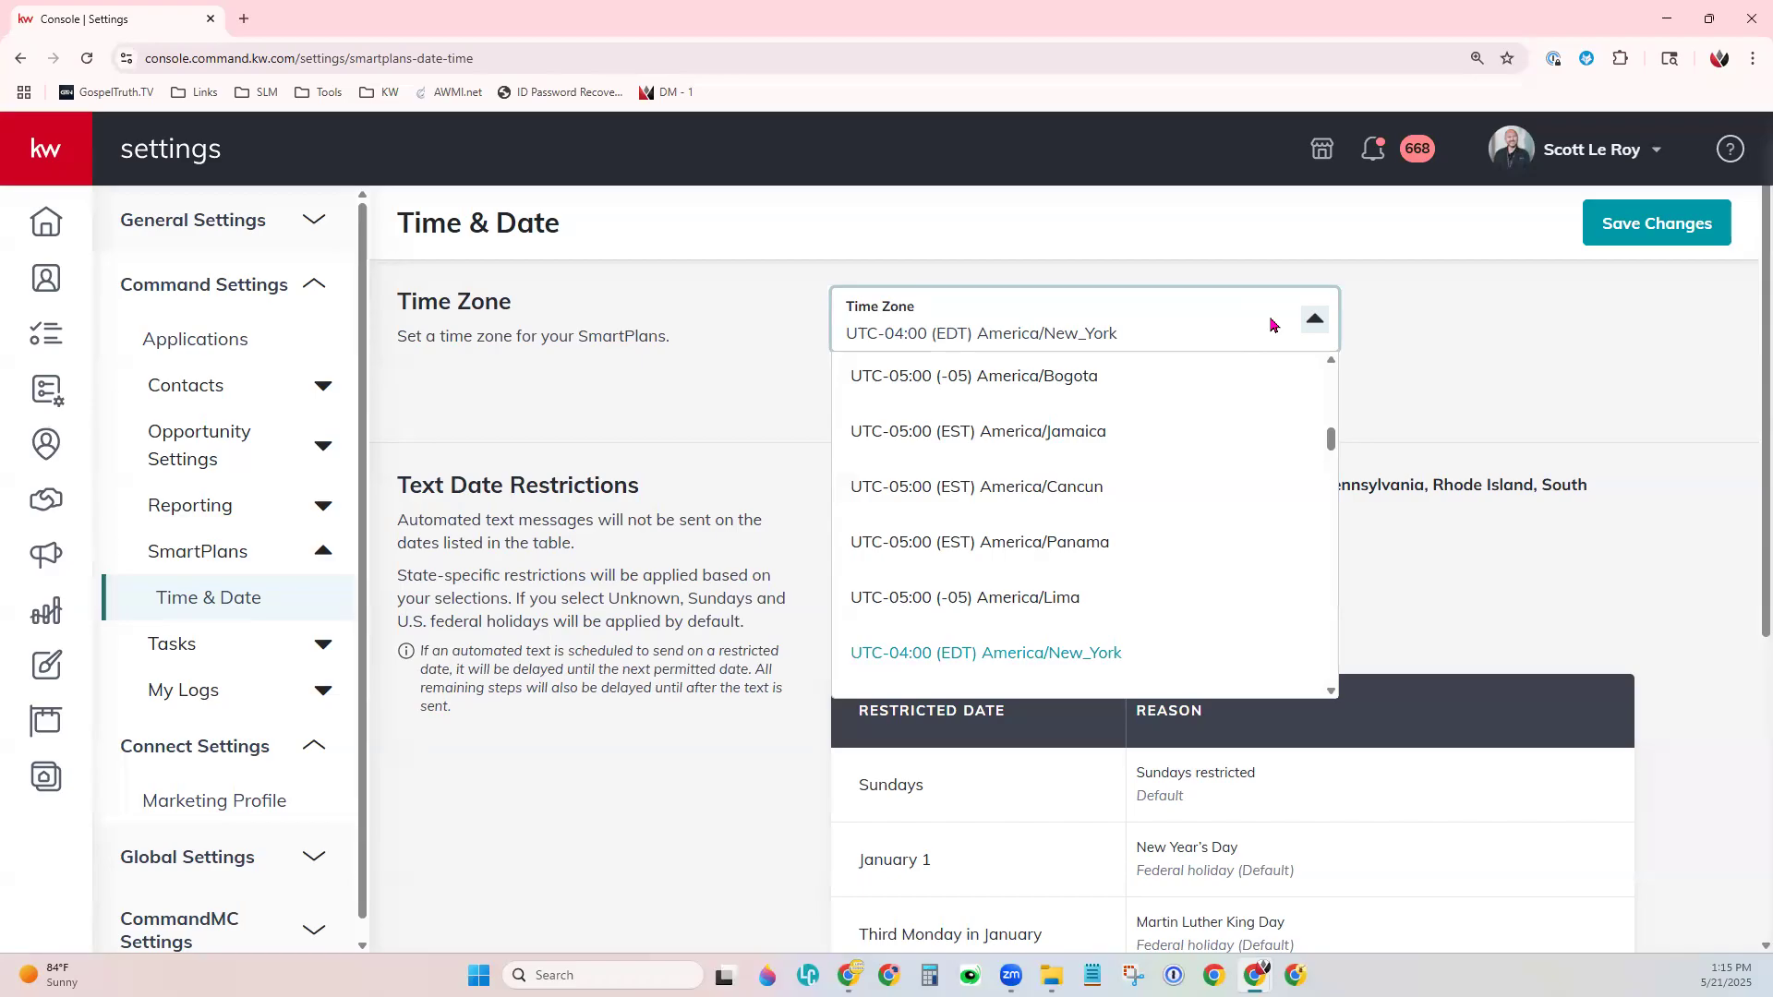
left_click(1304, 323)
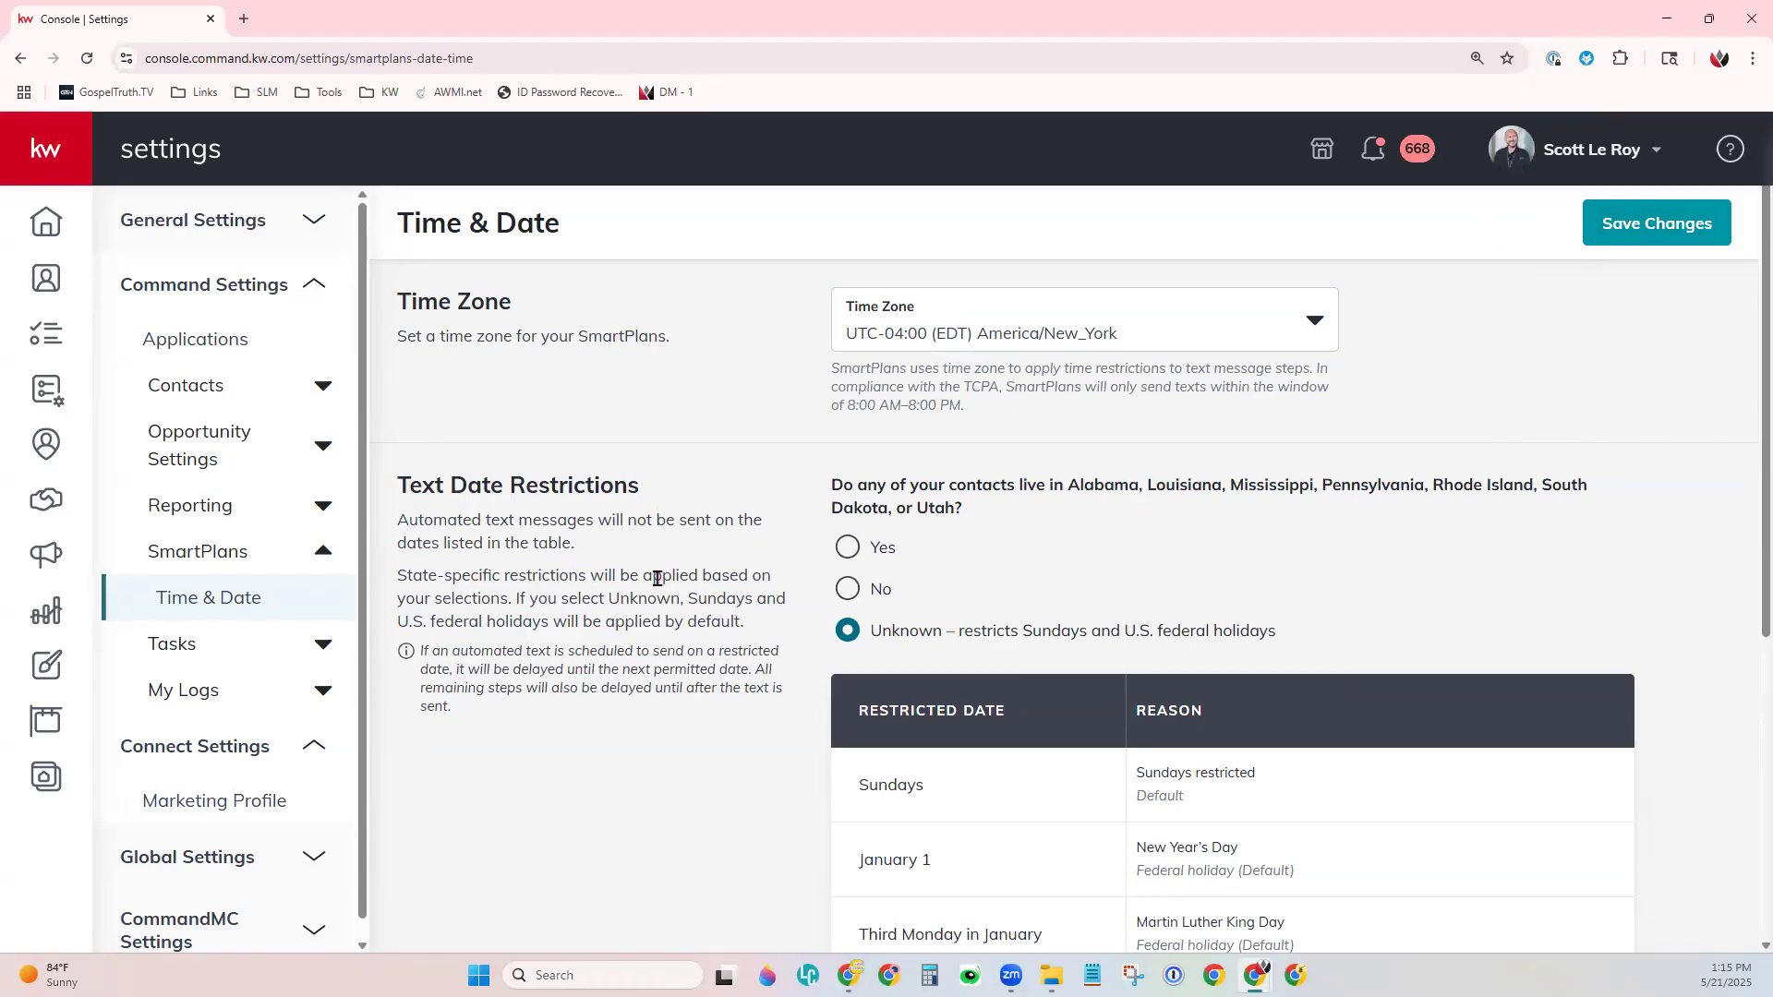
left_click_drag(393, 482, 644, 506)
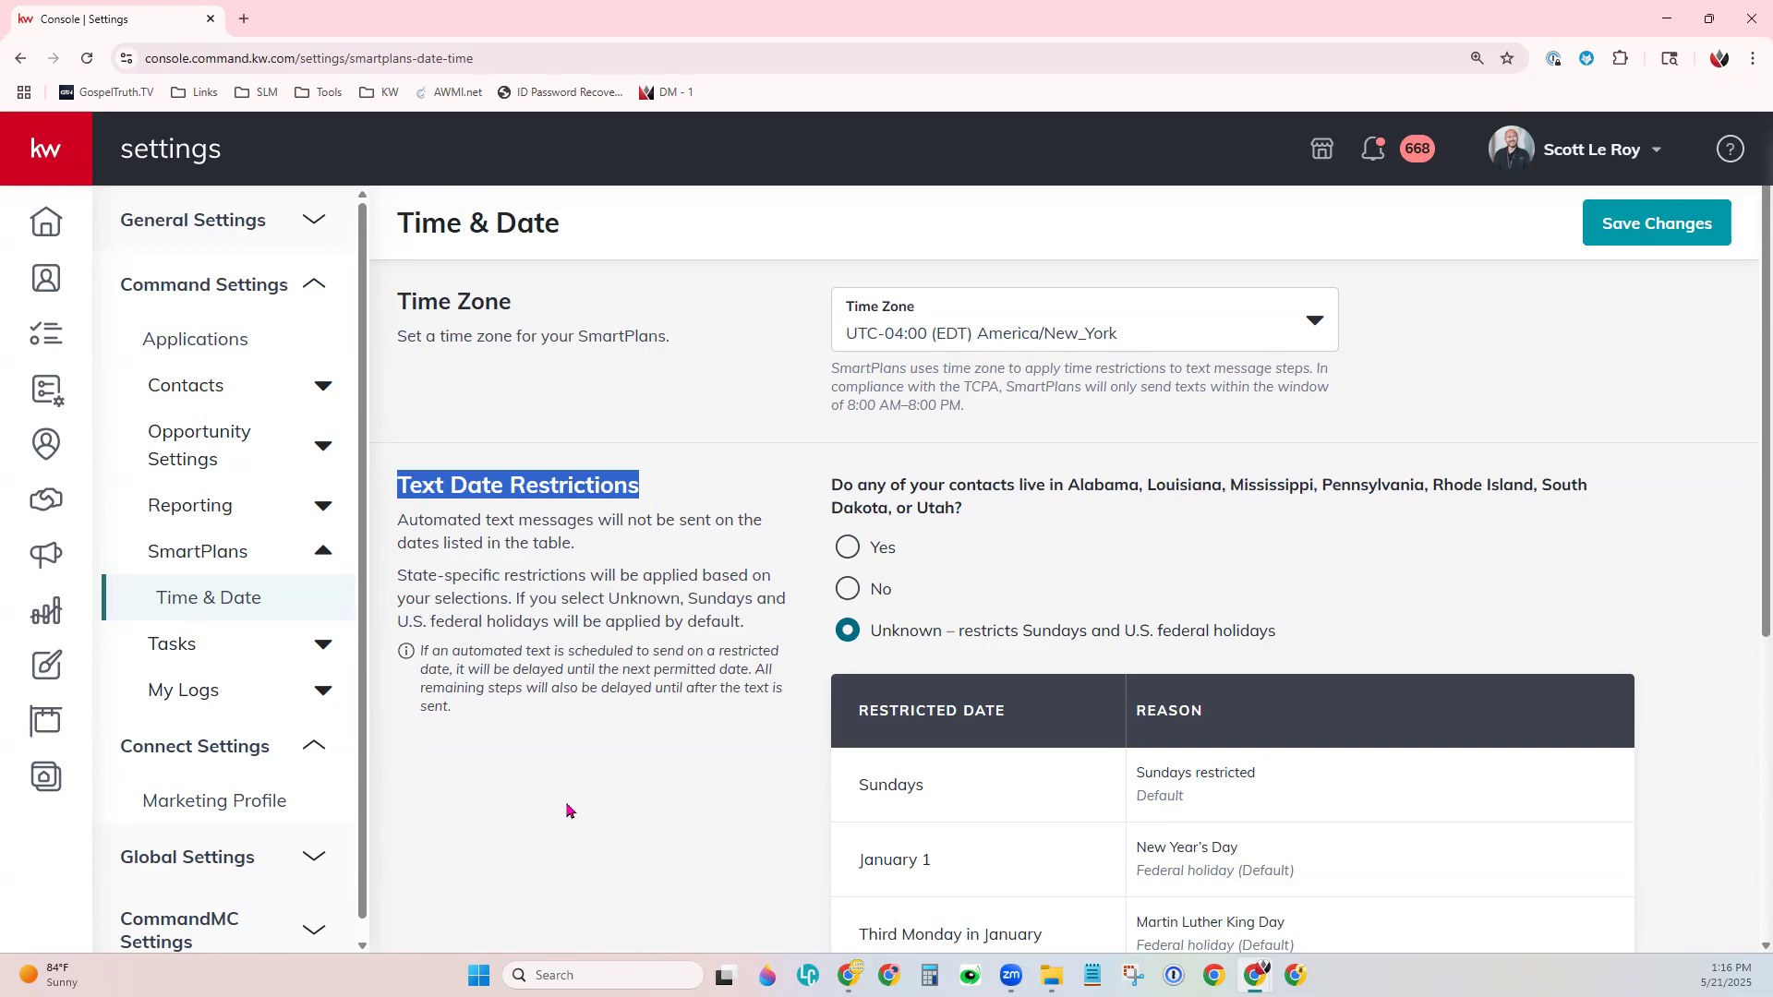
left_click_drag(834, 487, 983, 529)
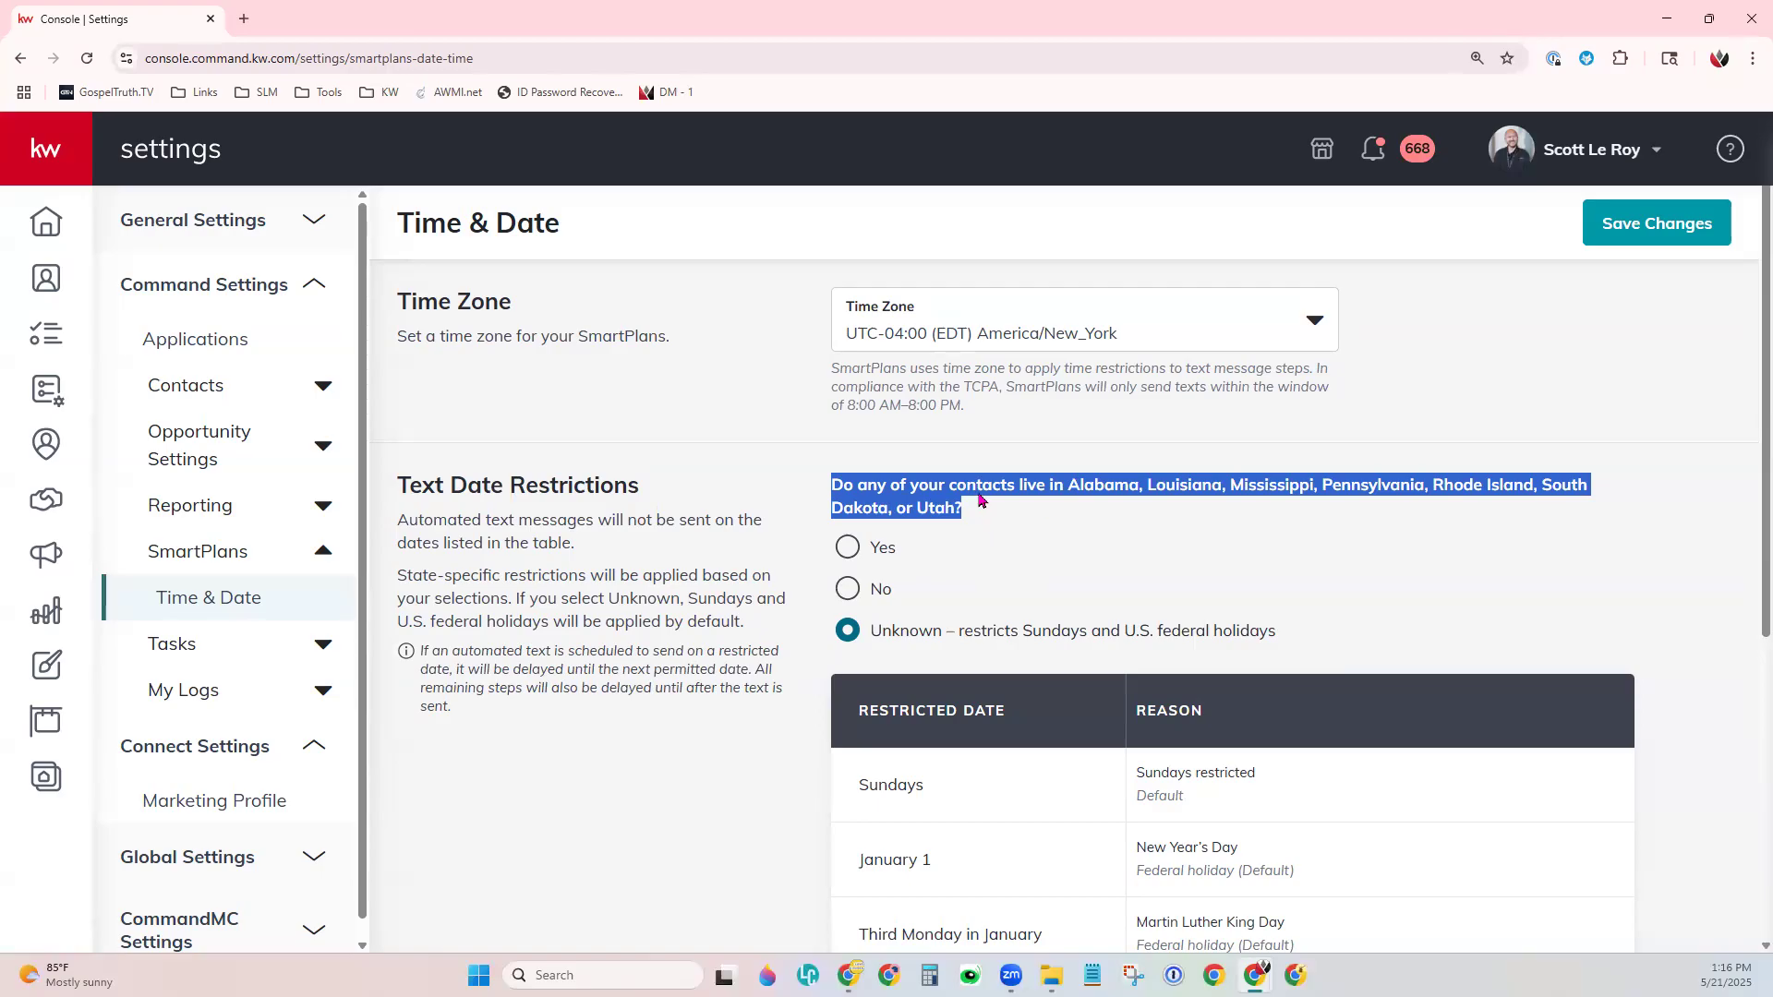
Answer Yes to the restricted-states question and scroll through the seven-state checklist and restricted dates.
double_click(838, 559)
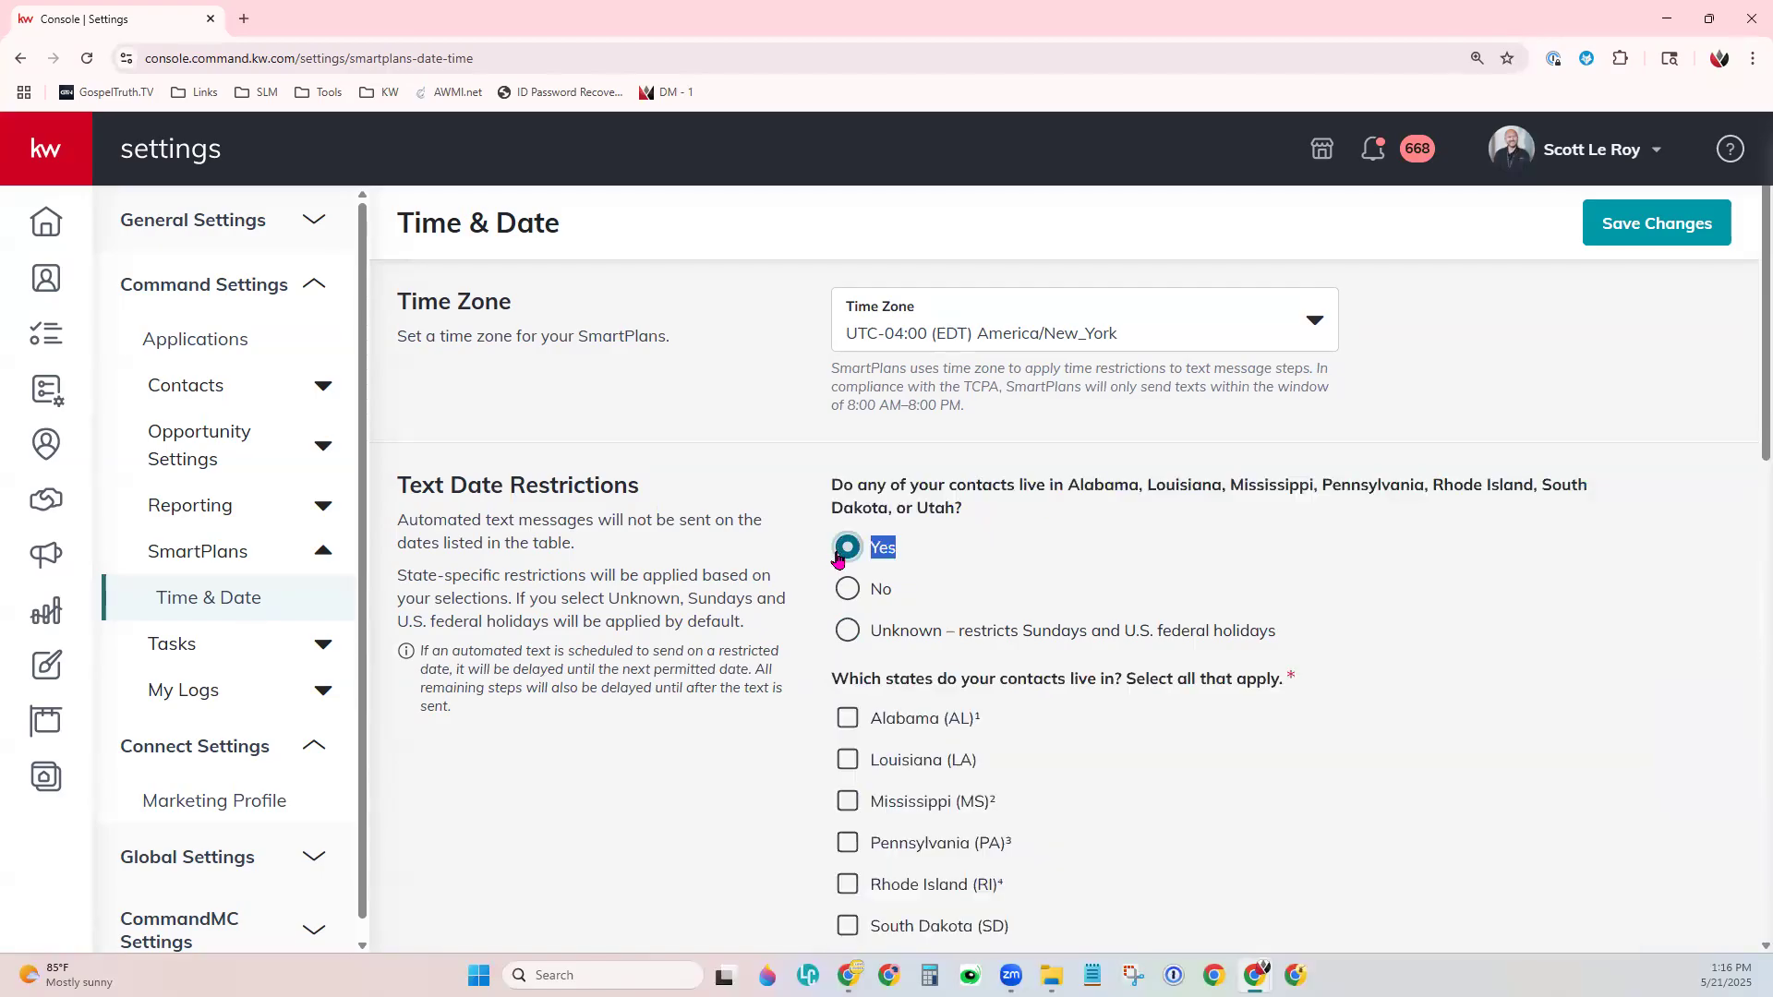
scroll(1119, 753, "down", 3)
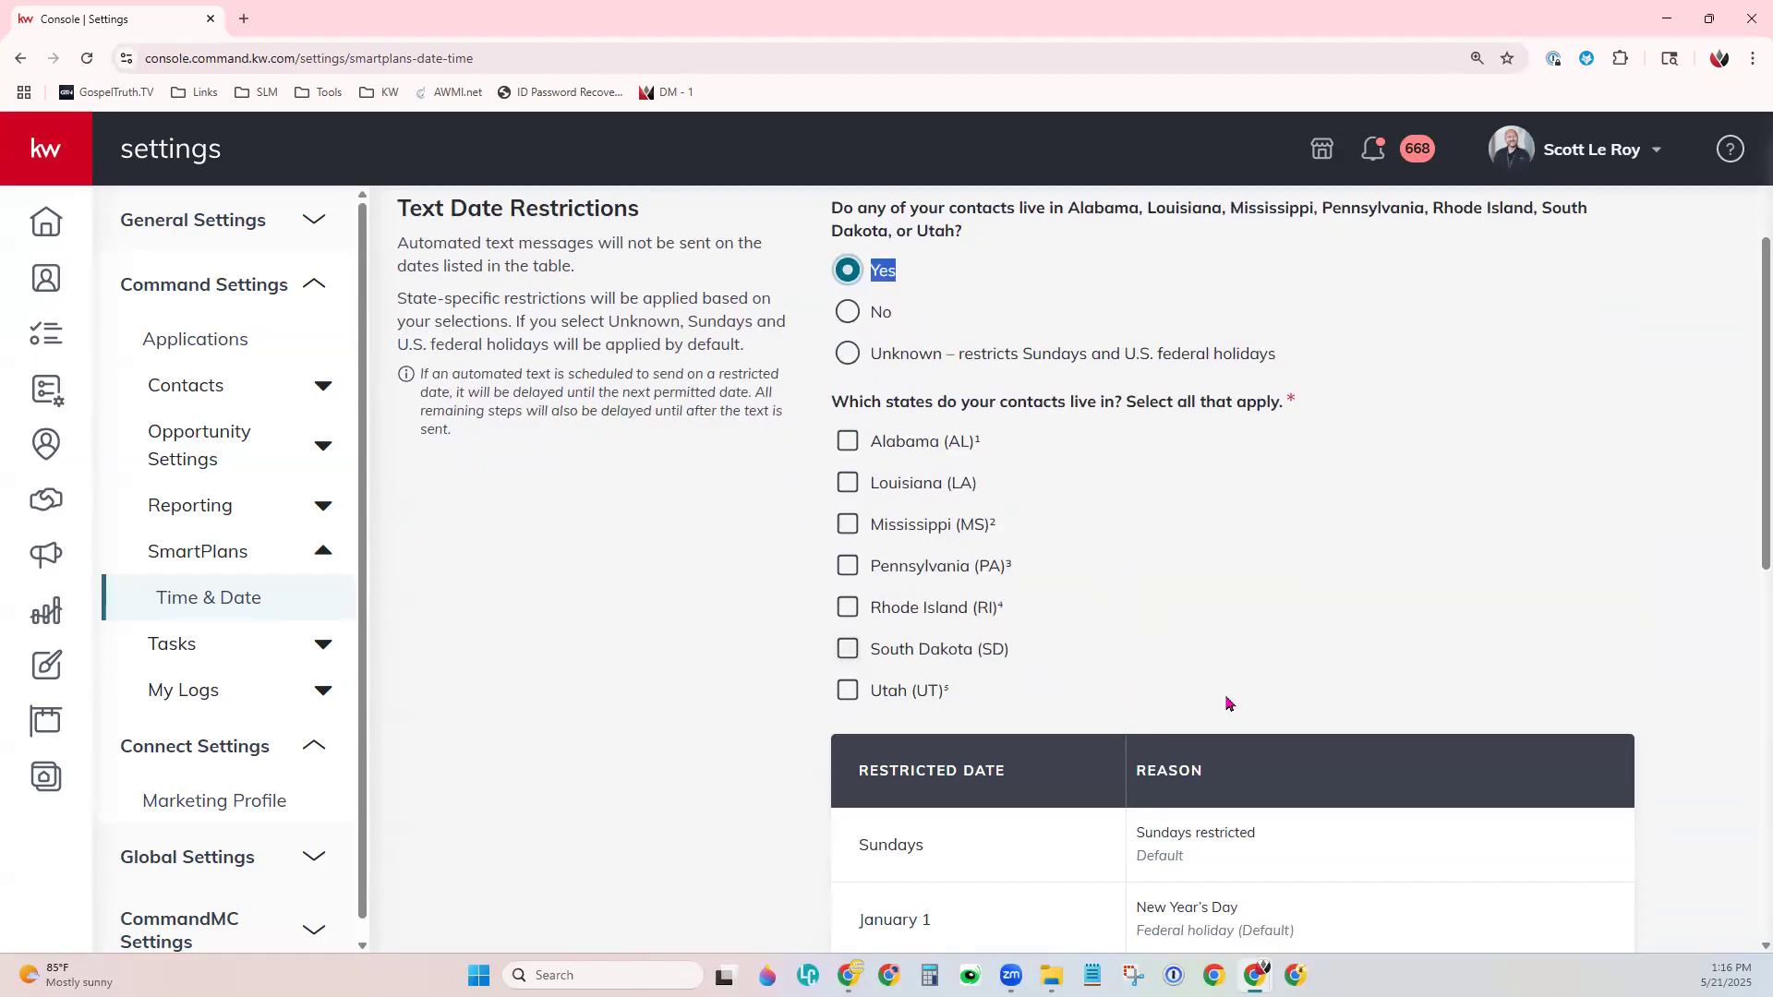
scroll(1357, 697, "down", 5)
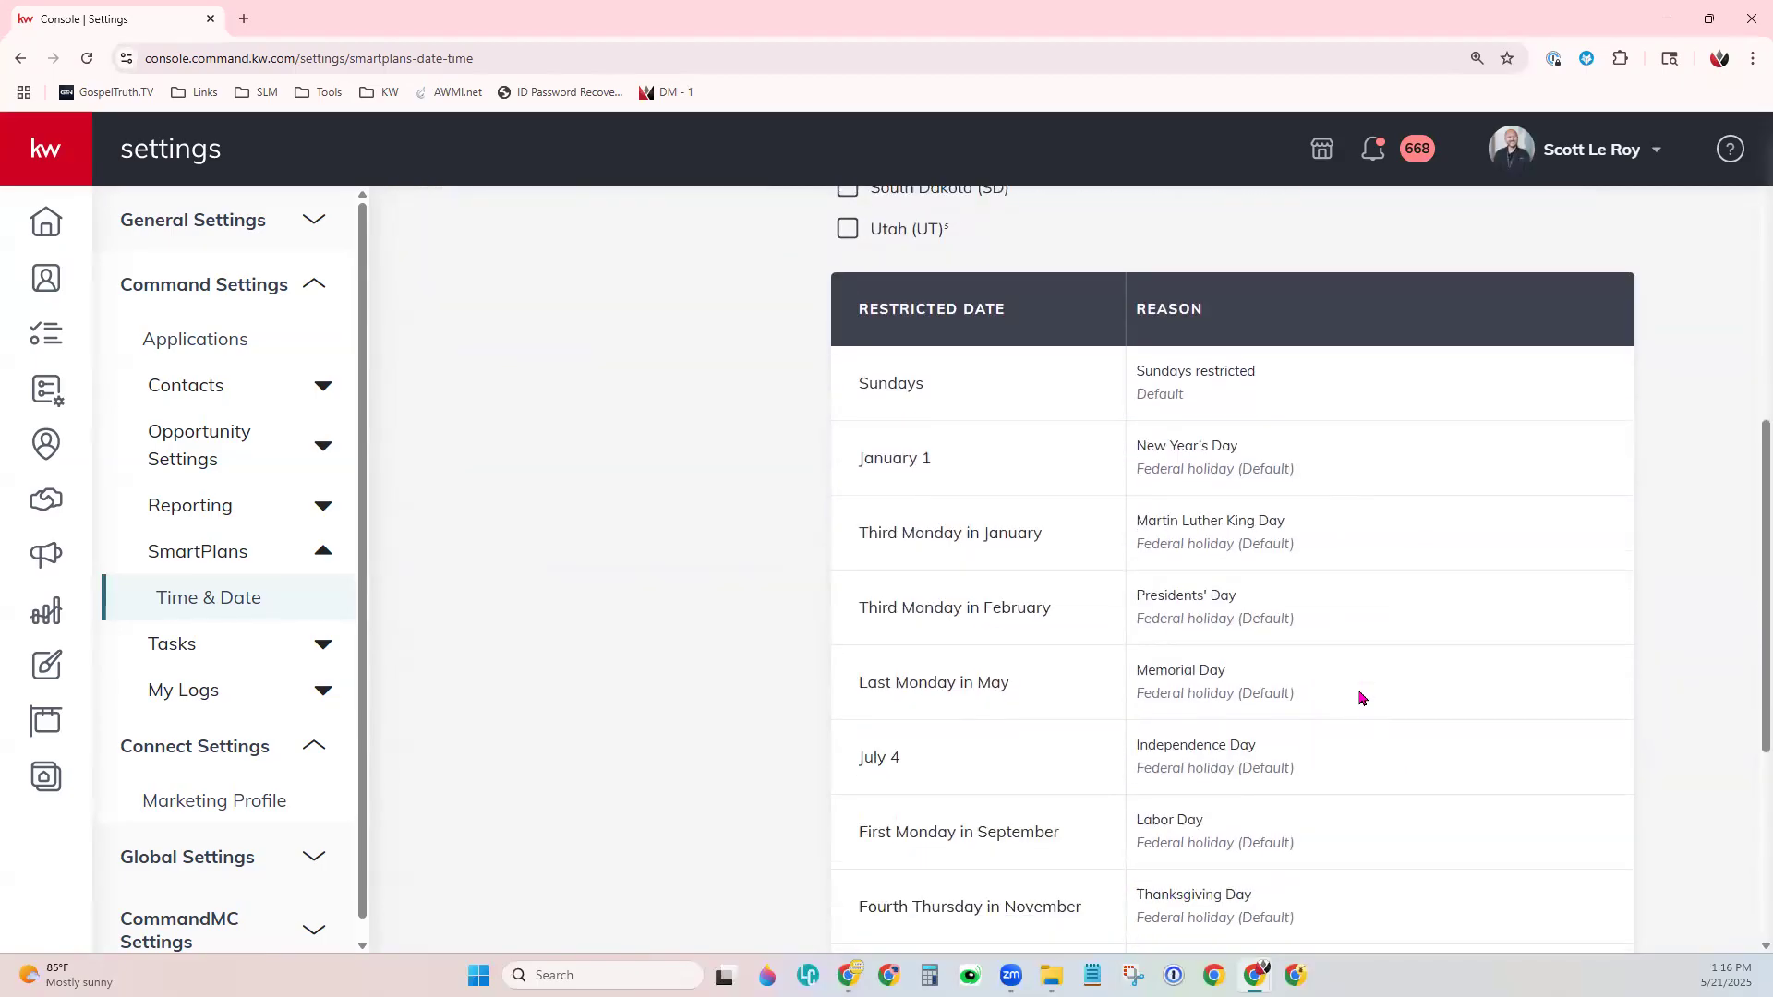
scroll(1359, 697, "down", 1)
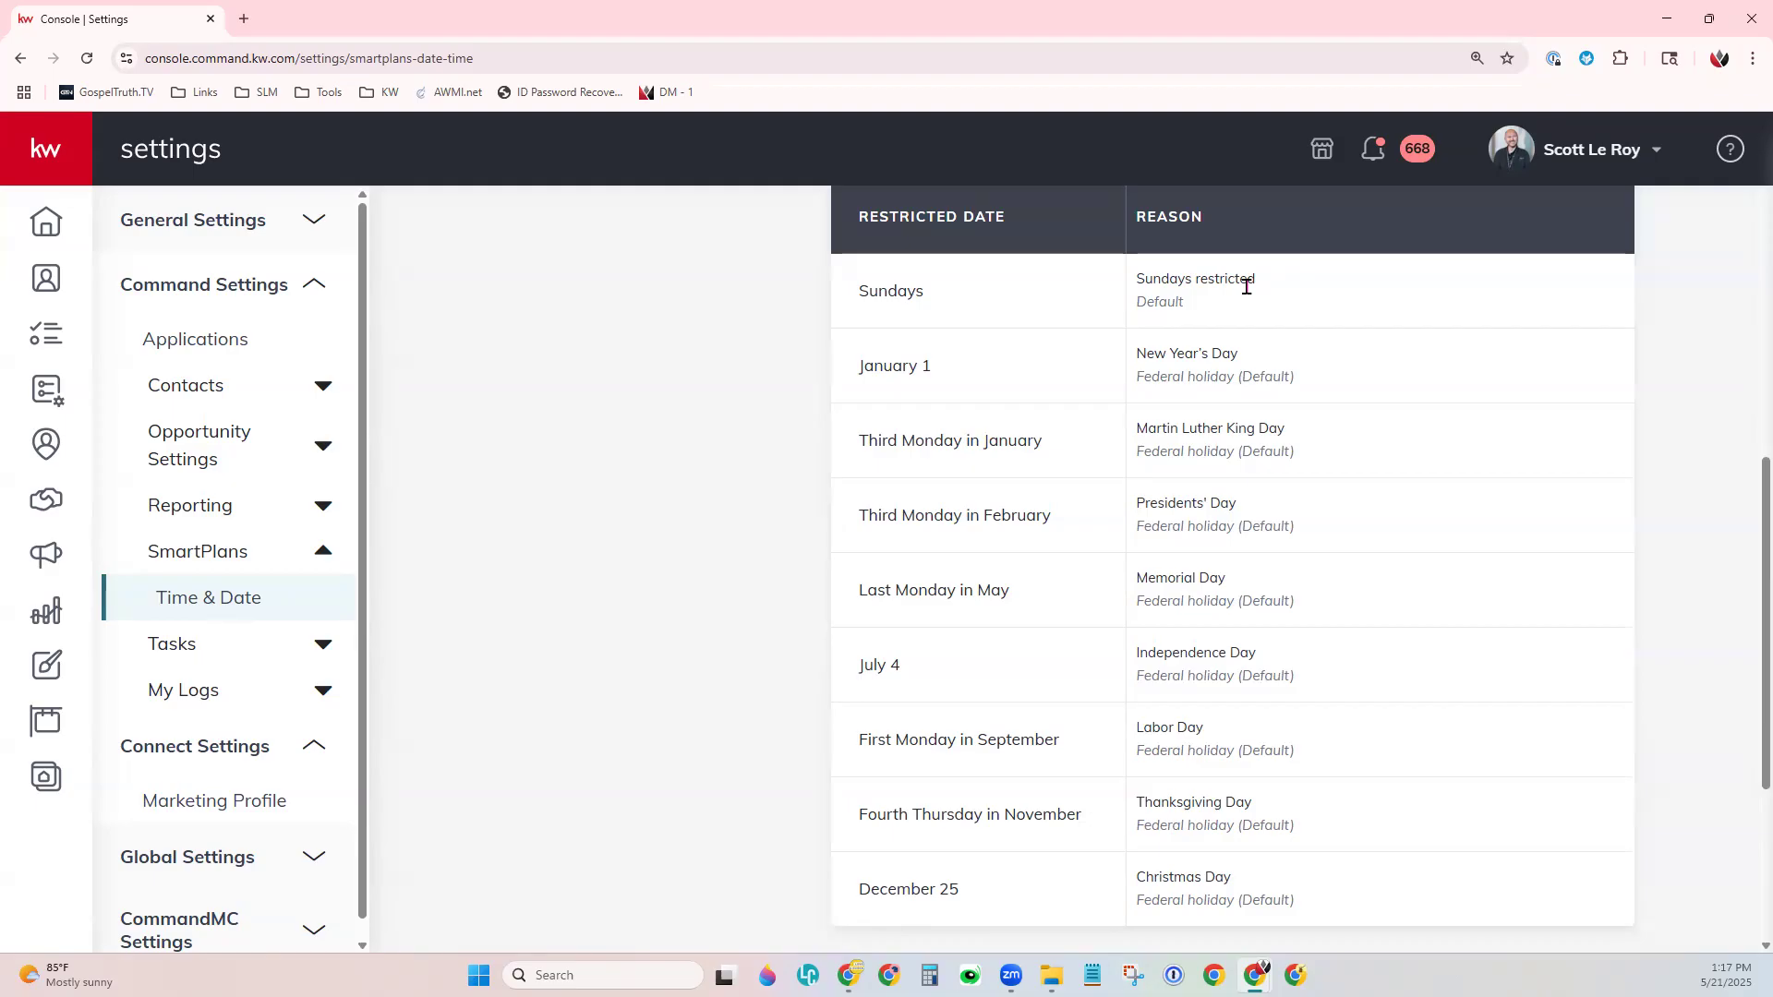
scroll(1478, 591, "up", 8)
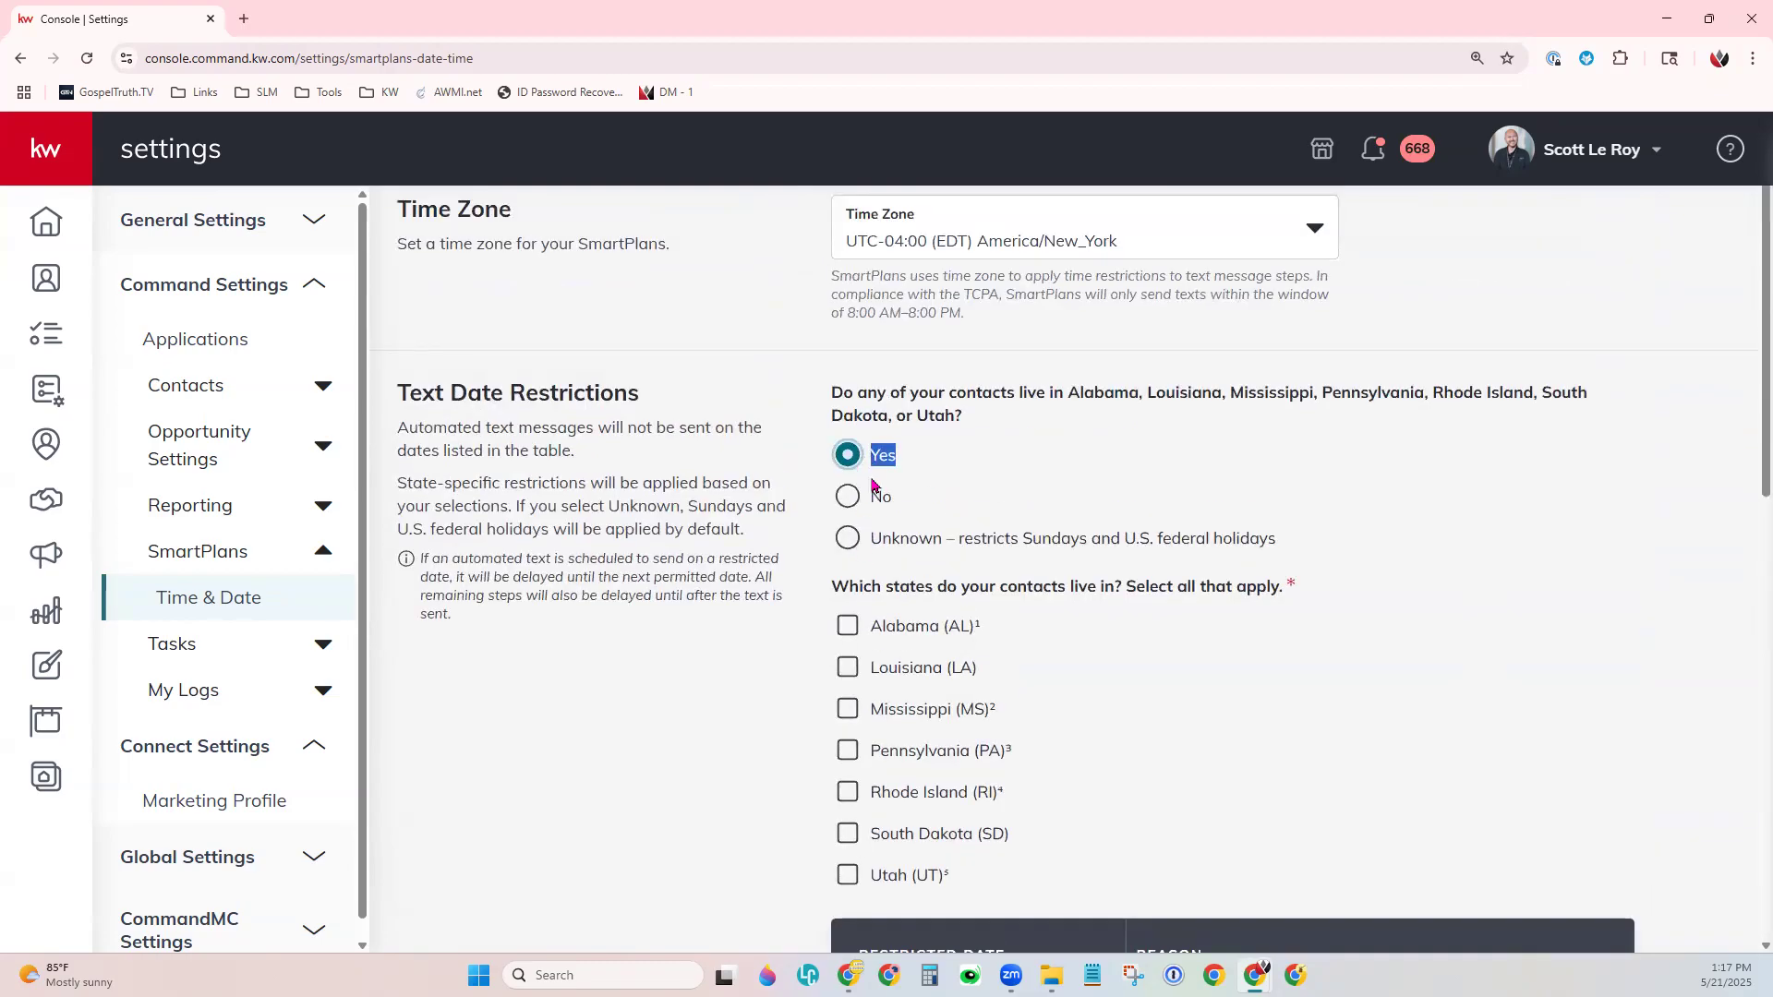
Switch the restricted-states answer to Unknown, which restricts Sundays and U.S. federal holidays, then scroll back up.
left_click(847, 551)
left_click(1160, 531)
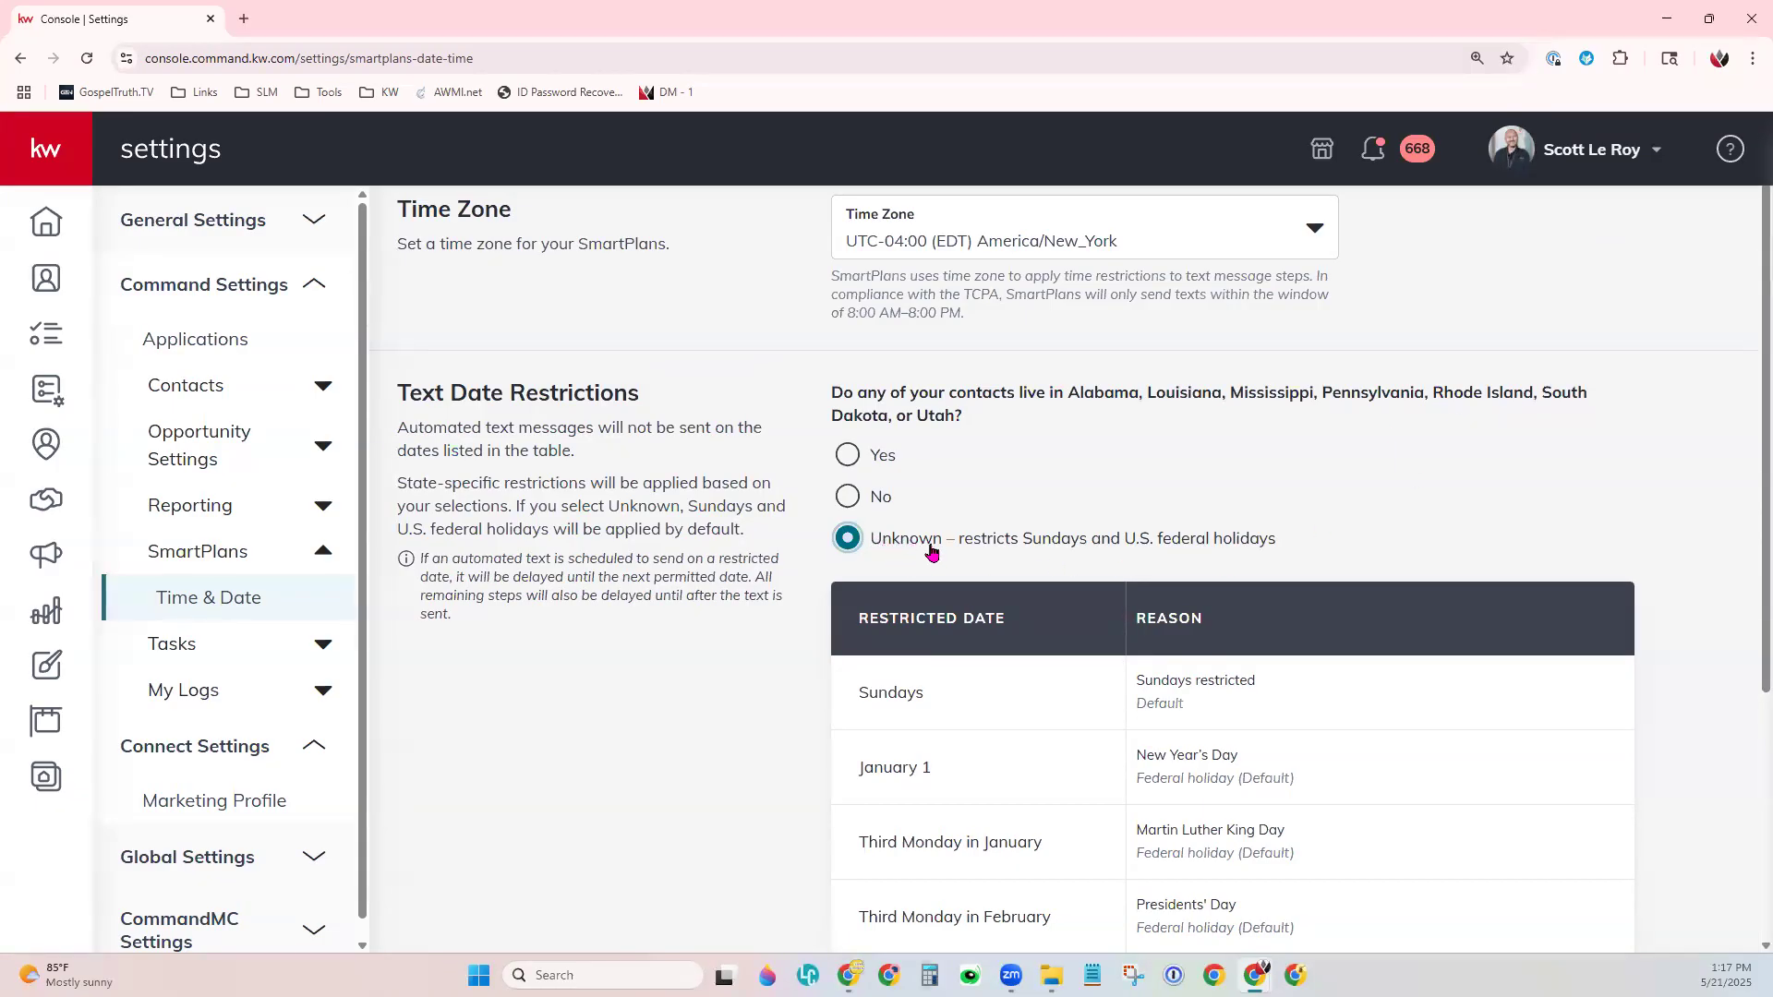
left_click_drag(974, 554, 1245, 575)
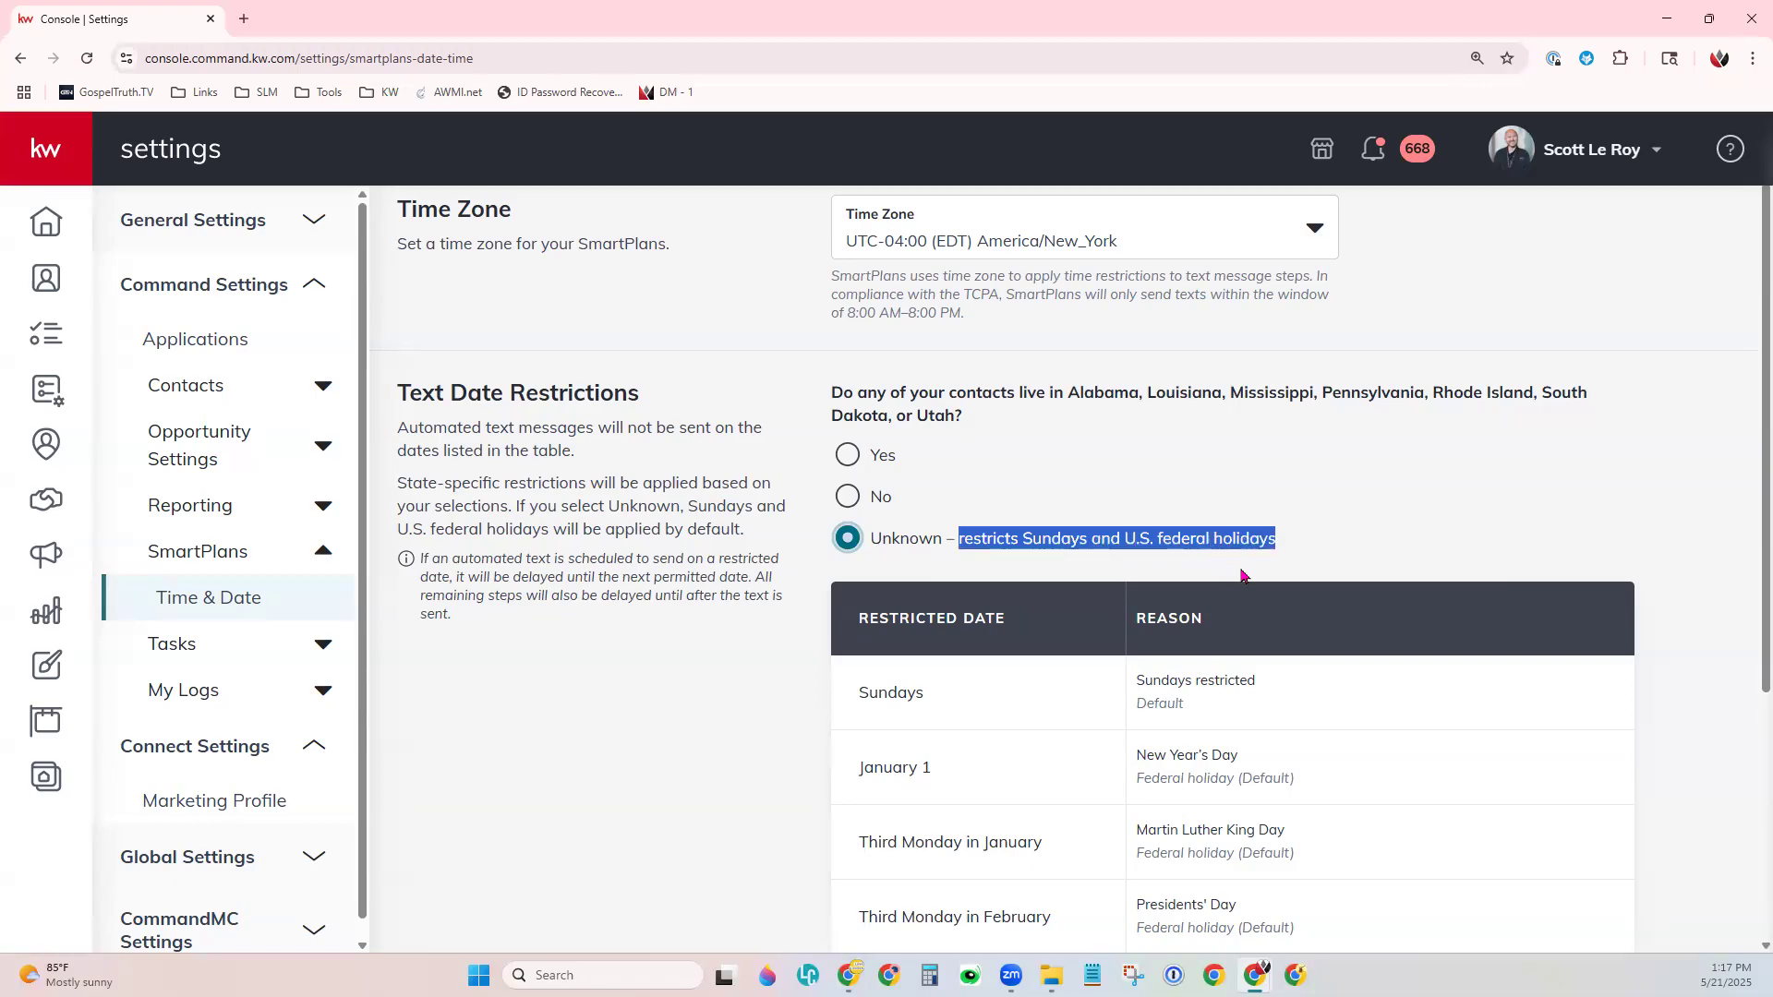
left_click(1310, 492)
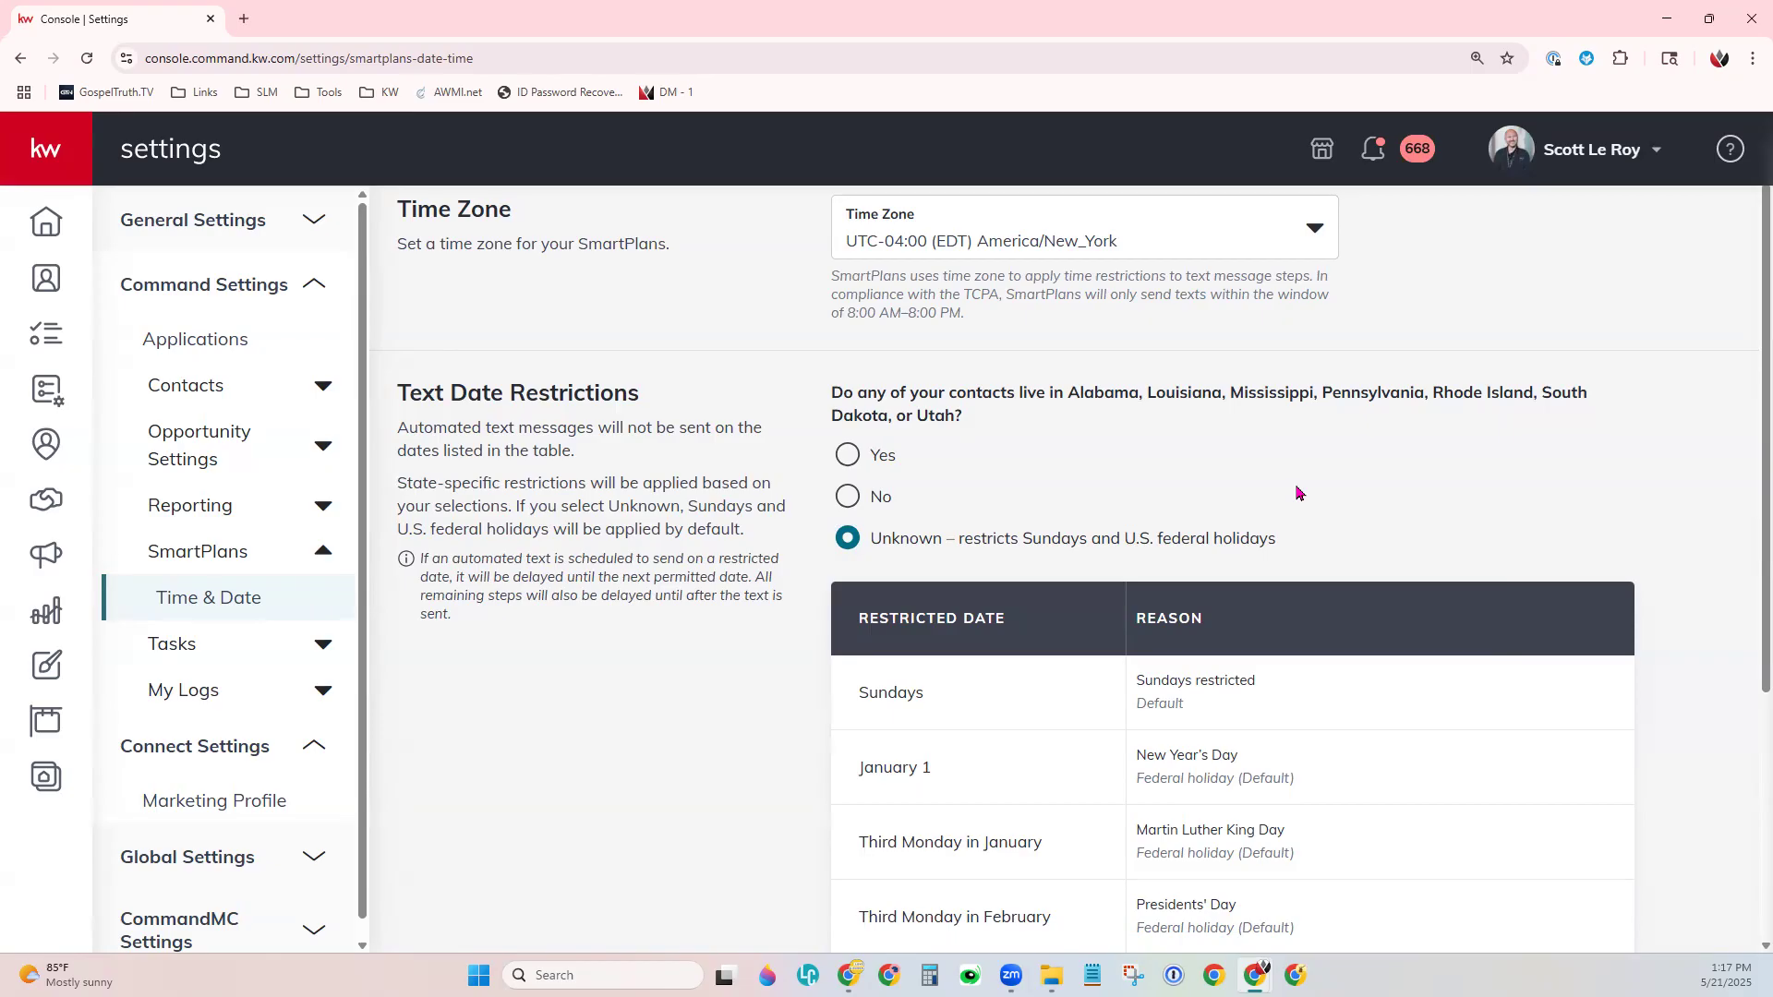
scroll(1296, 492, "up", 1)
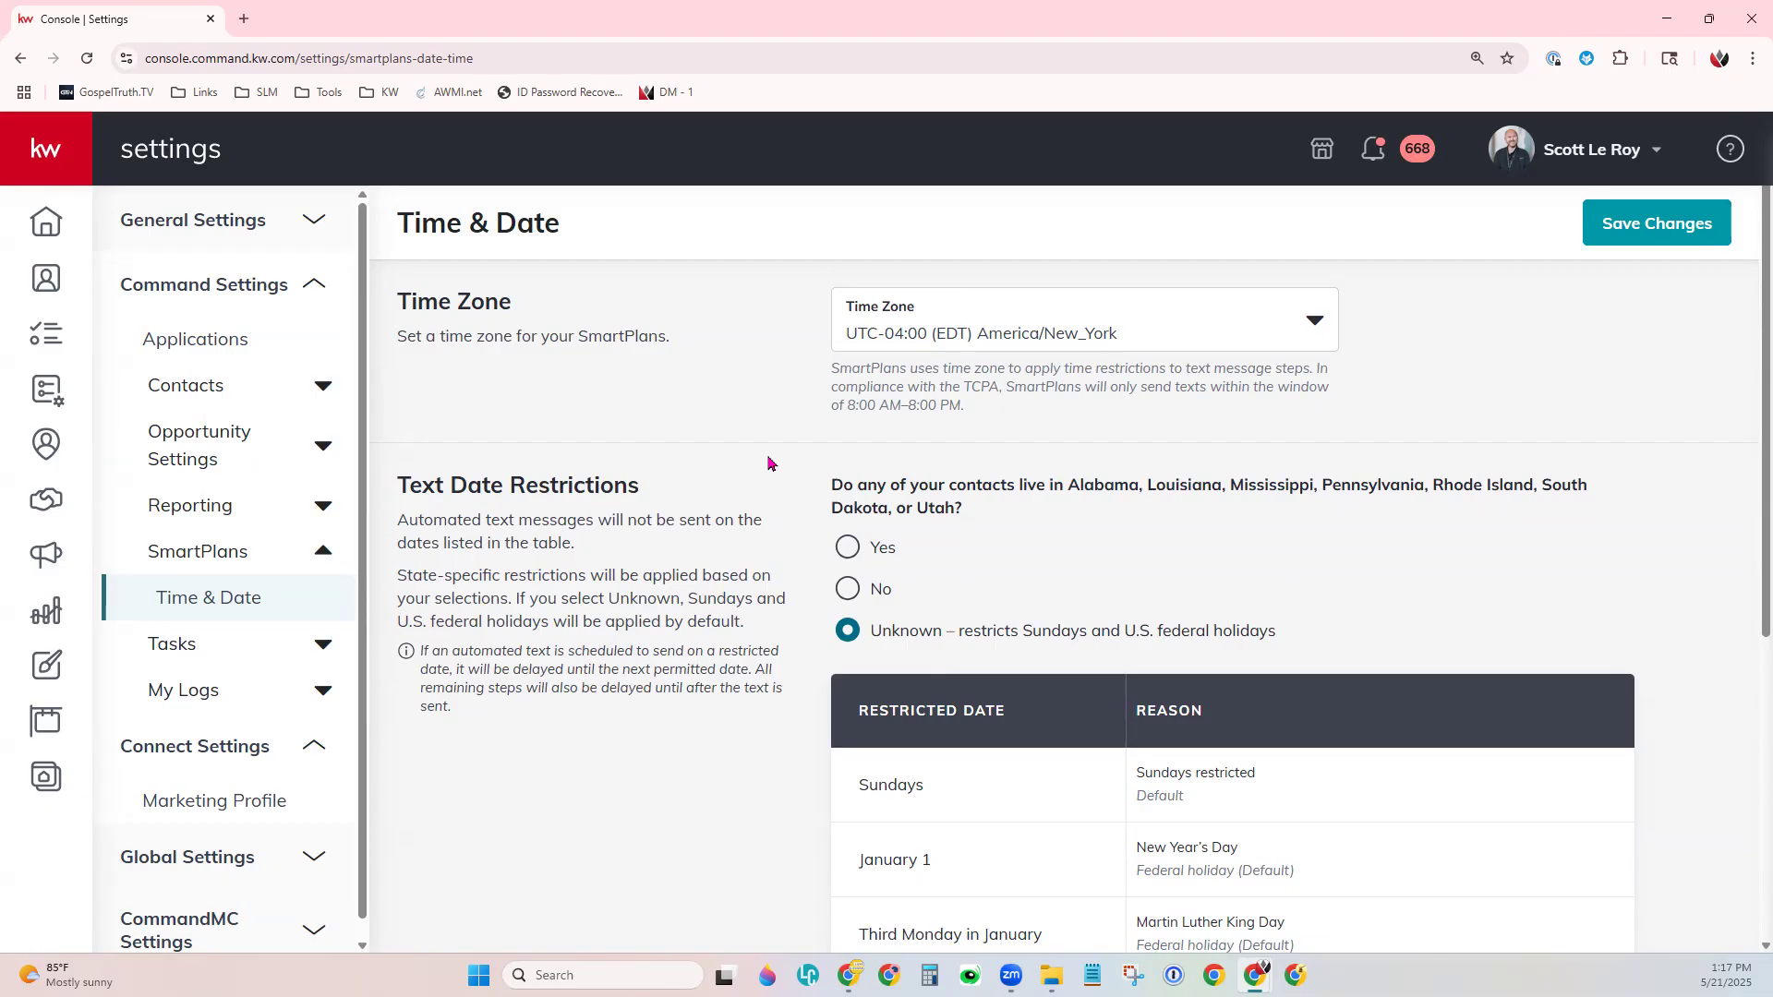
Return to the SmartPlans list and close the blue Twilio account-not-connected banner.
left_click(50, 396)
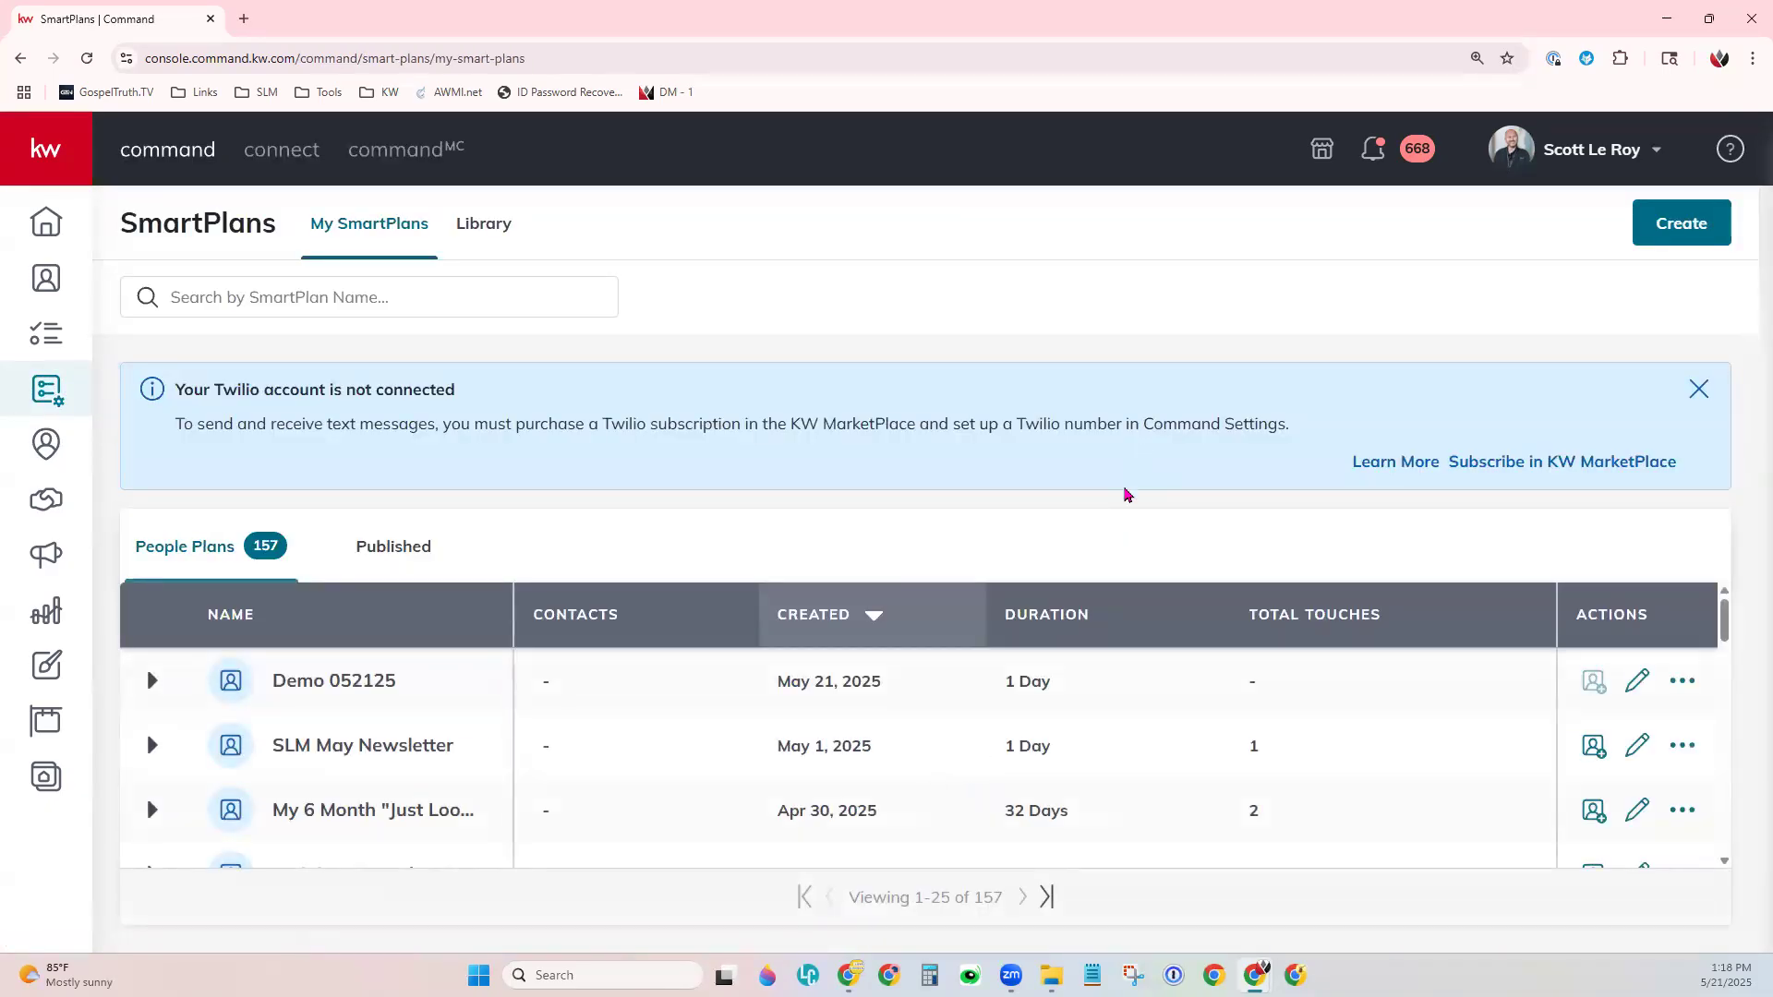
left_click_drag(180, 382, 556, 403)
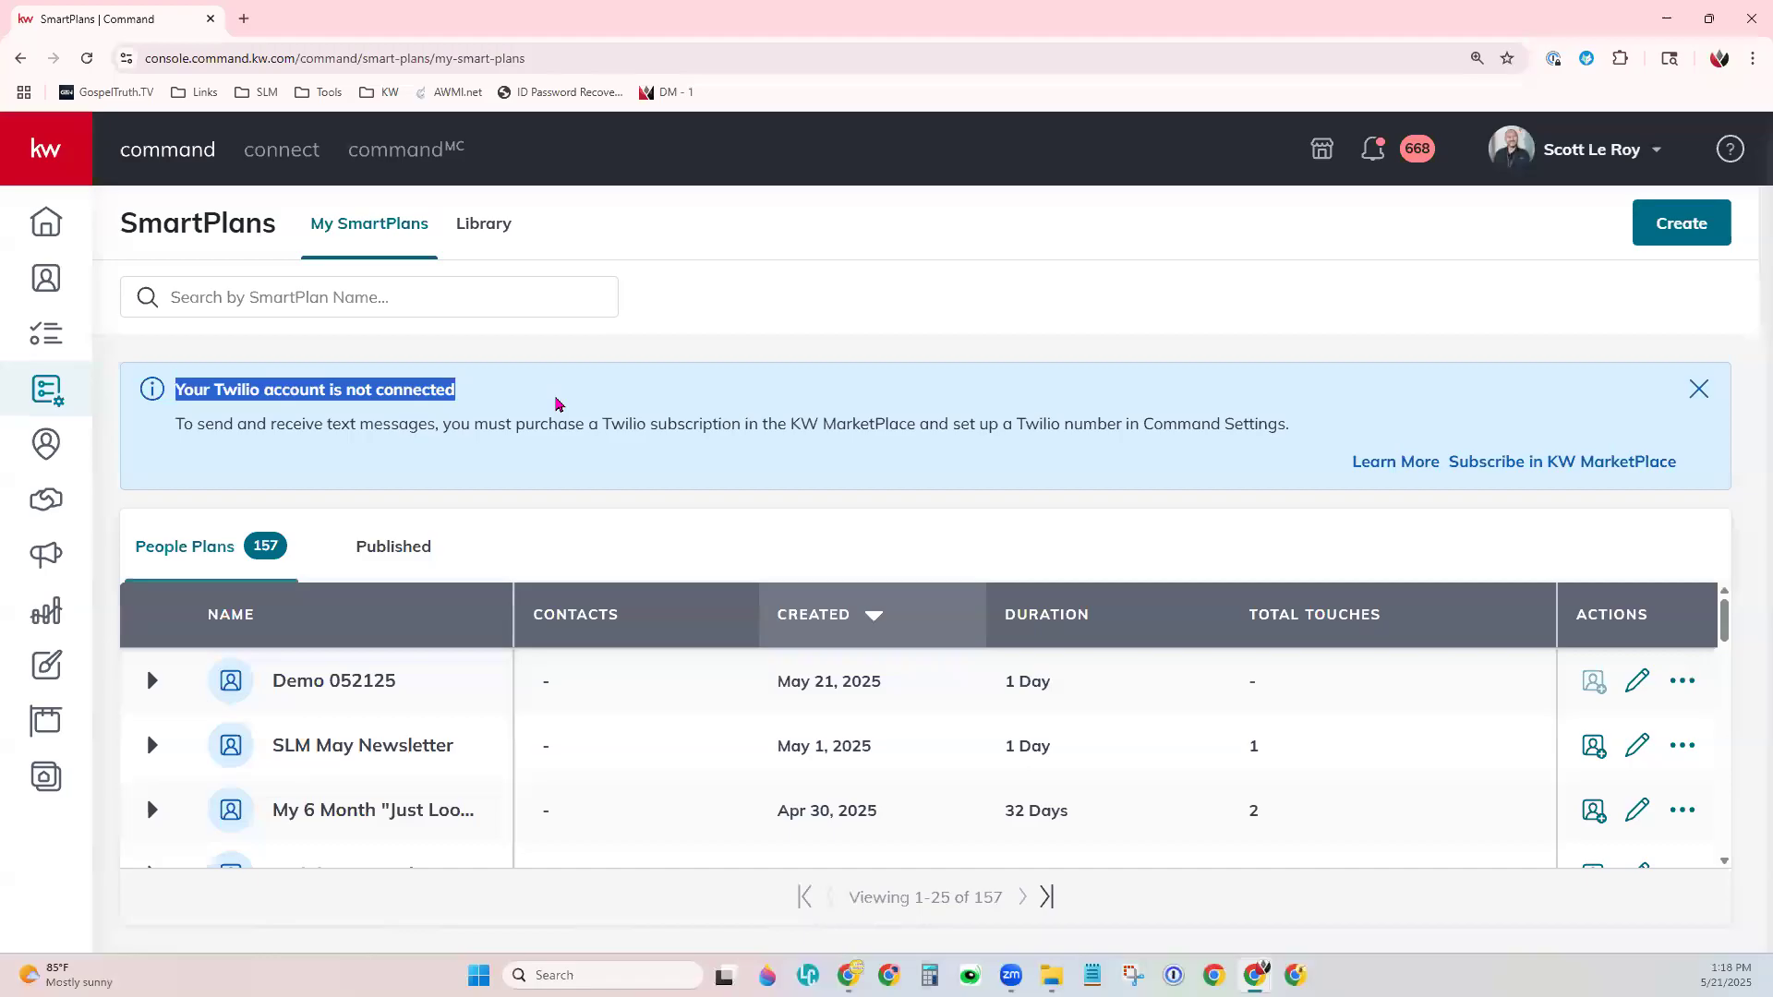
left_click(572, 483)
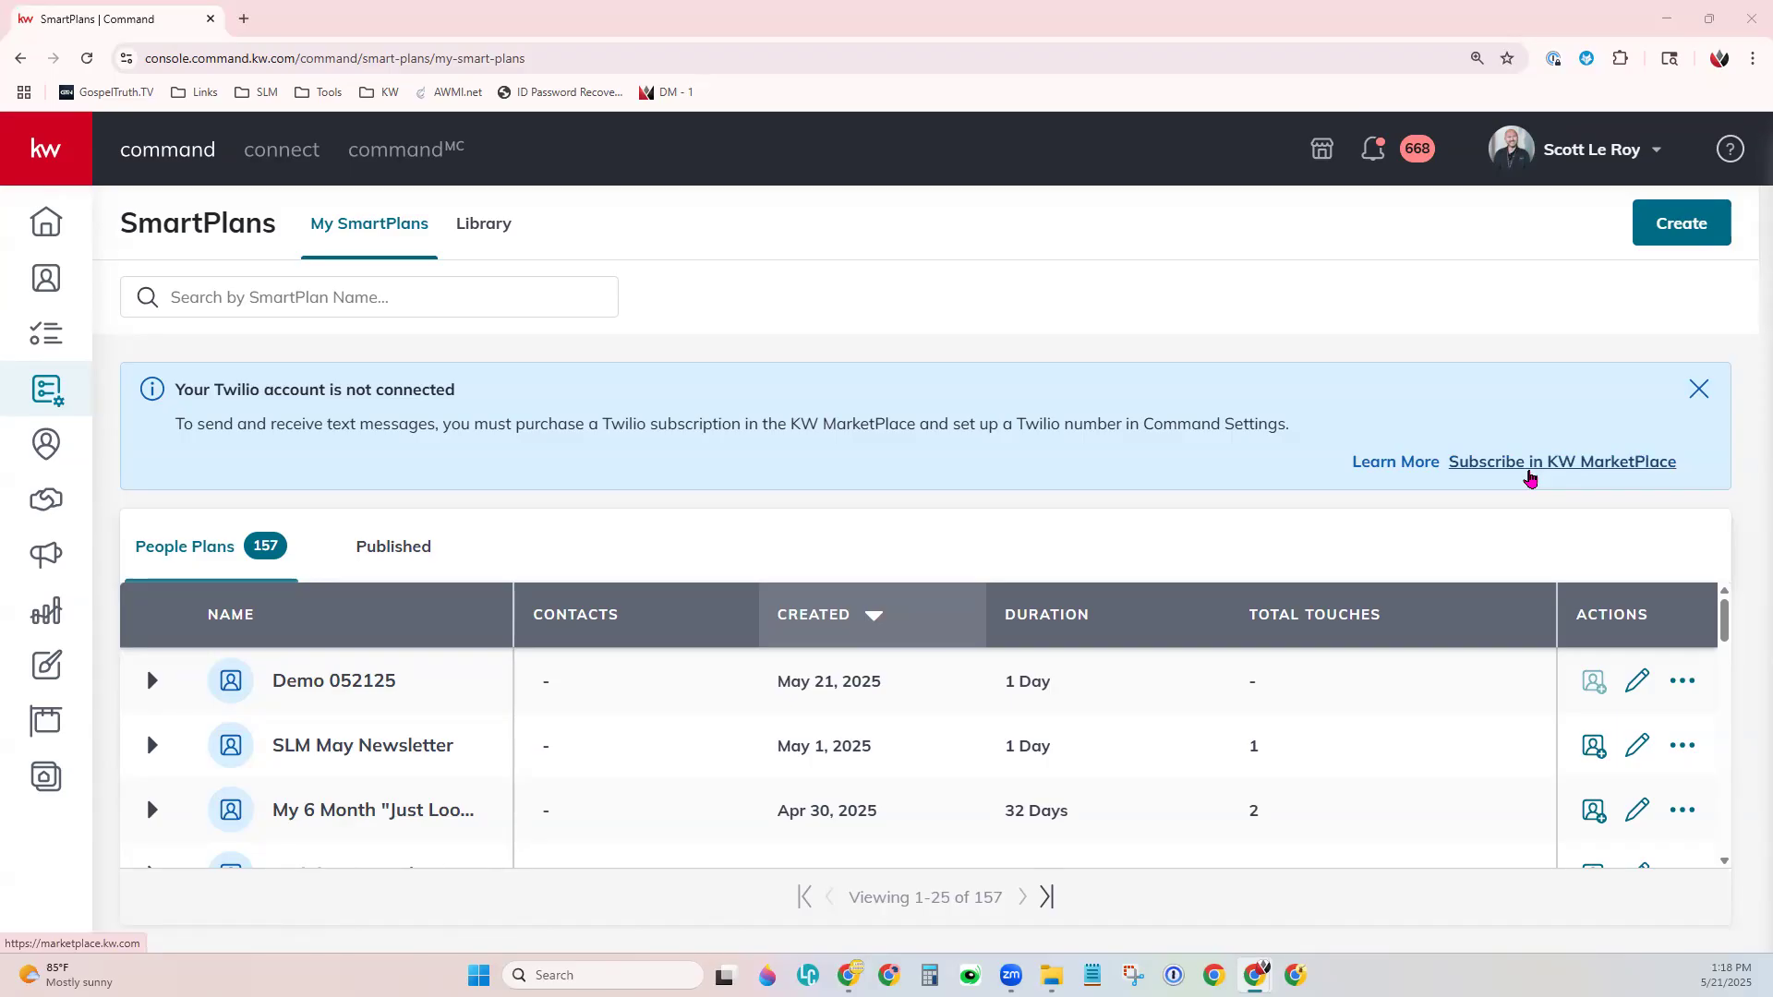
left_click(1701, 394)
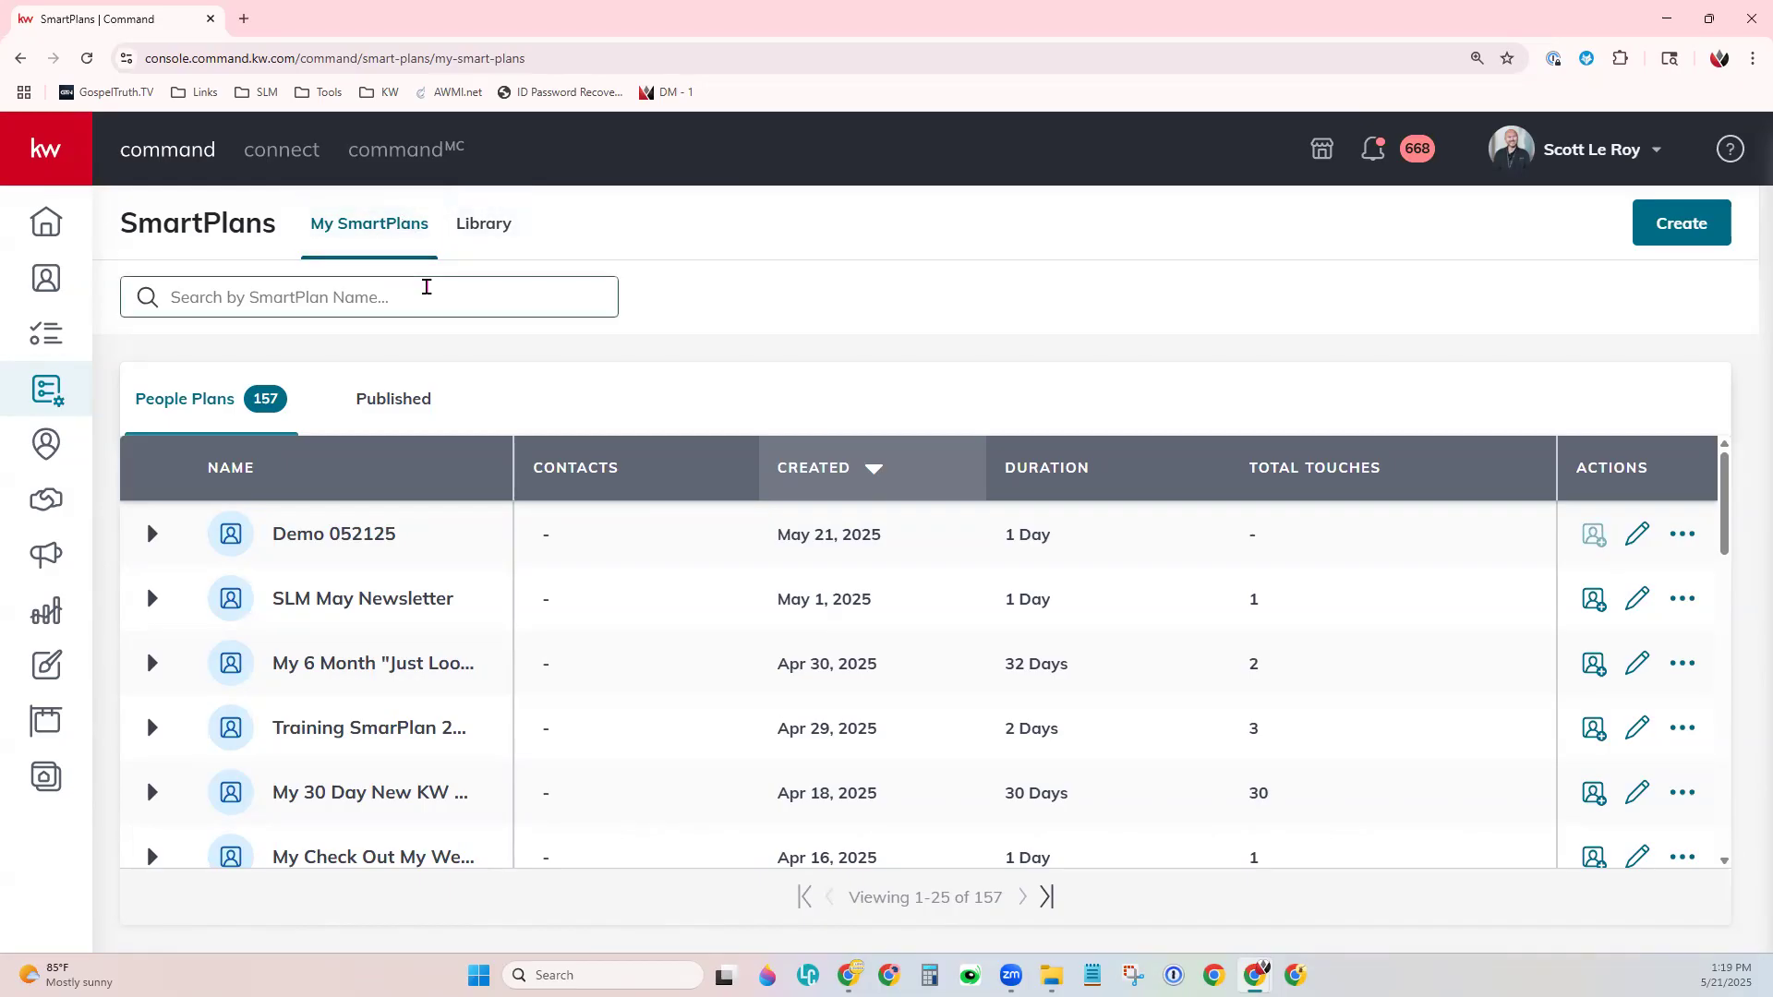
left_click(289, 293)
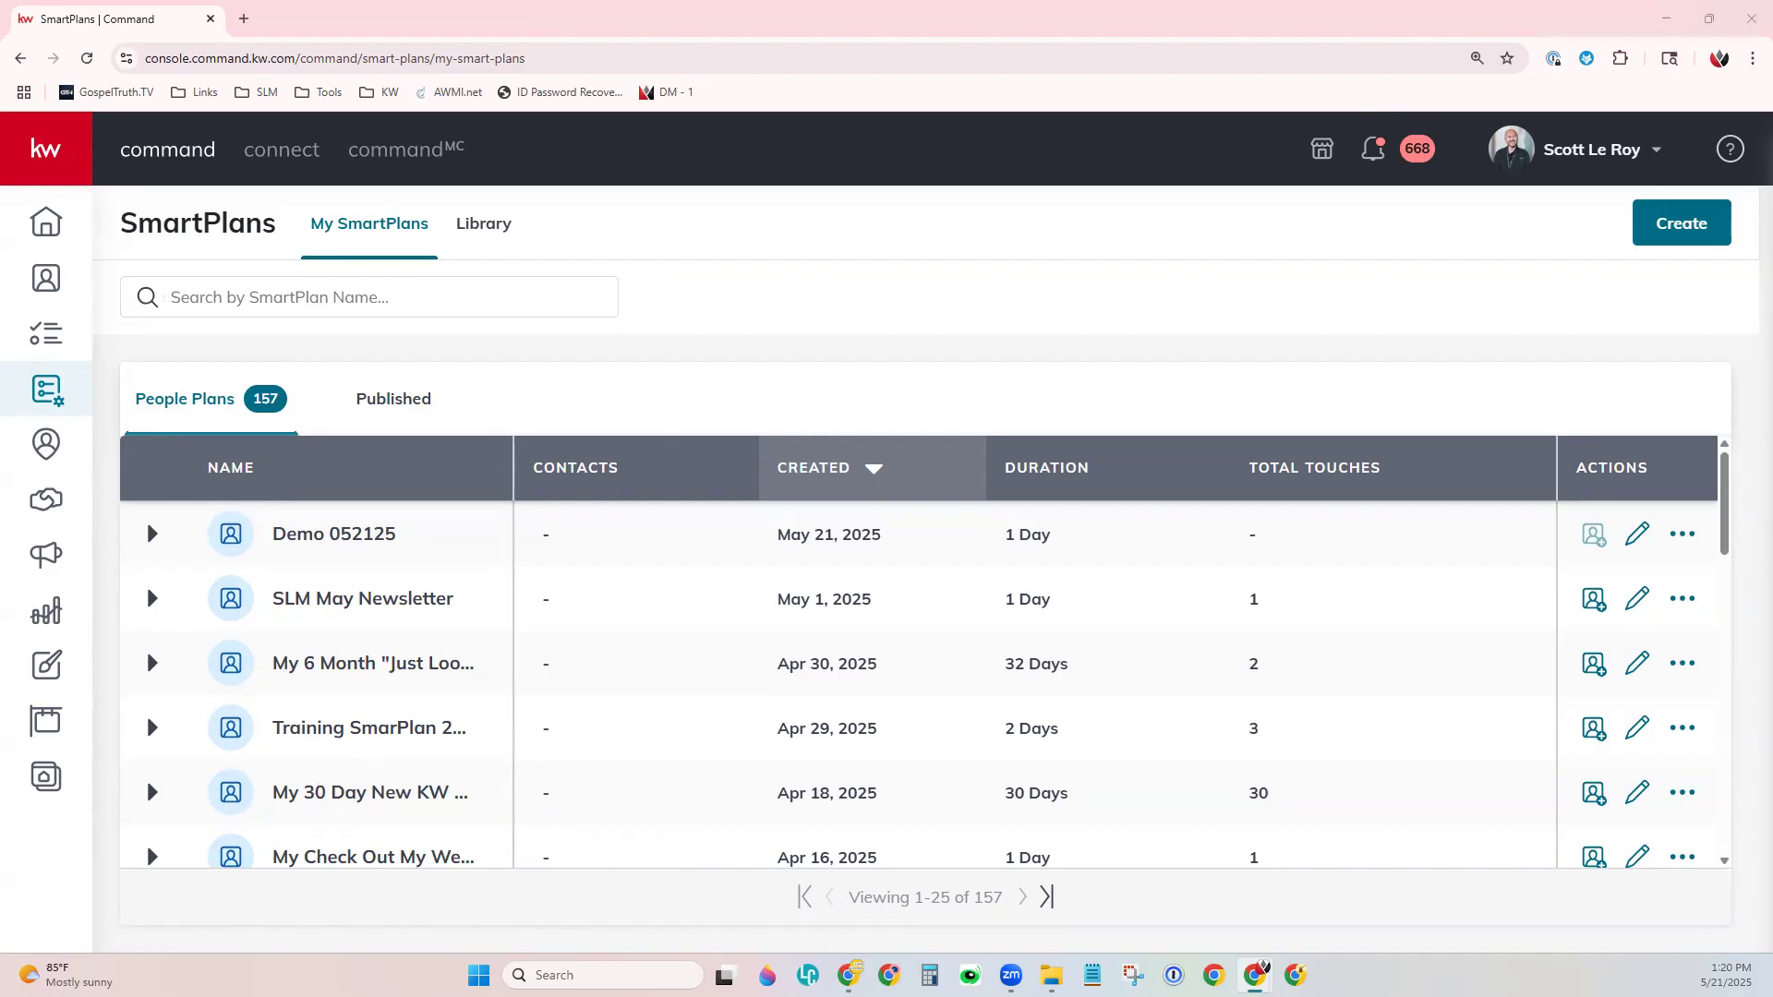
Switch to the Published tab listing the 25 published SmartPlans.
left_click(358, 421)
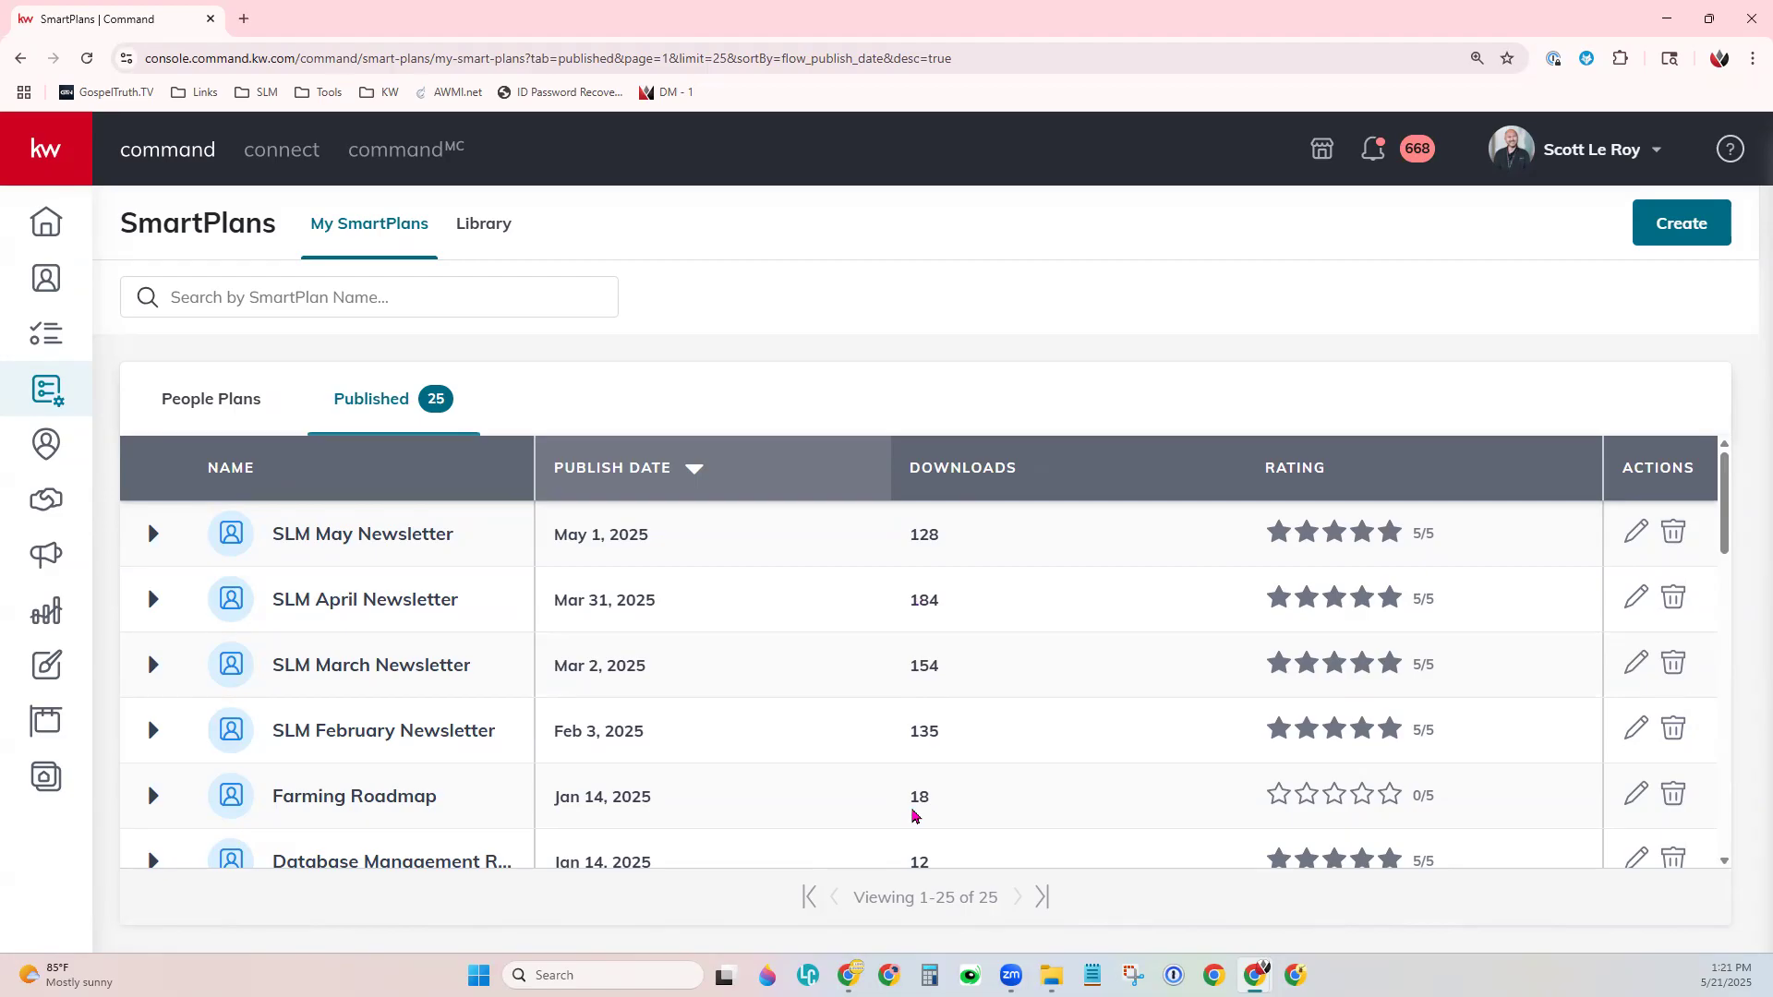
Go back to People Plans and sort the NAME column ascending, A to Z.
left_click(228, 395)
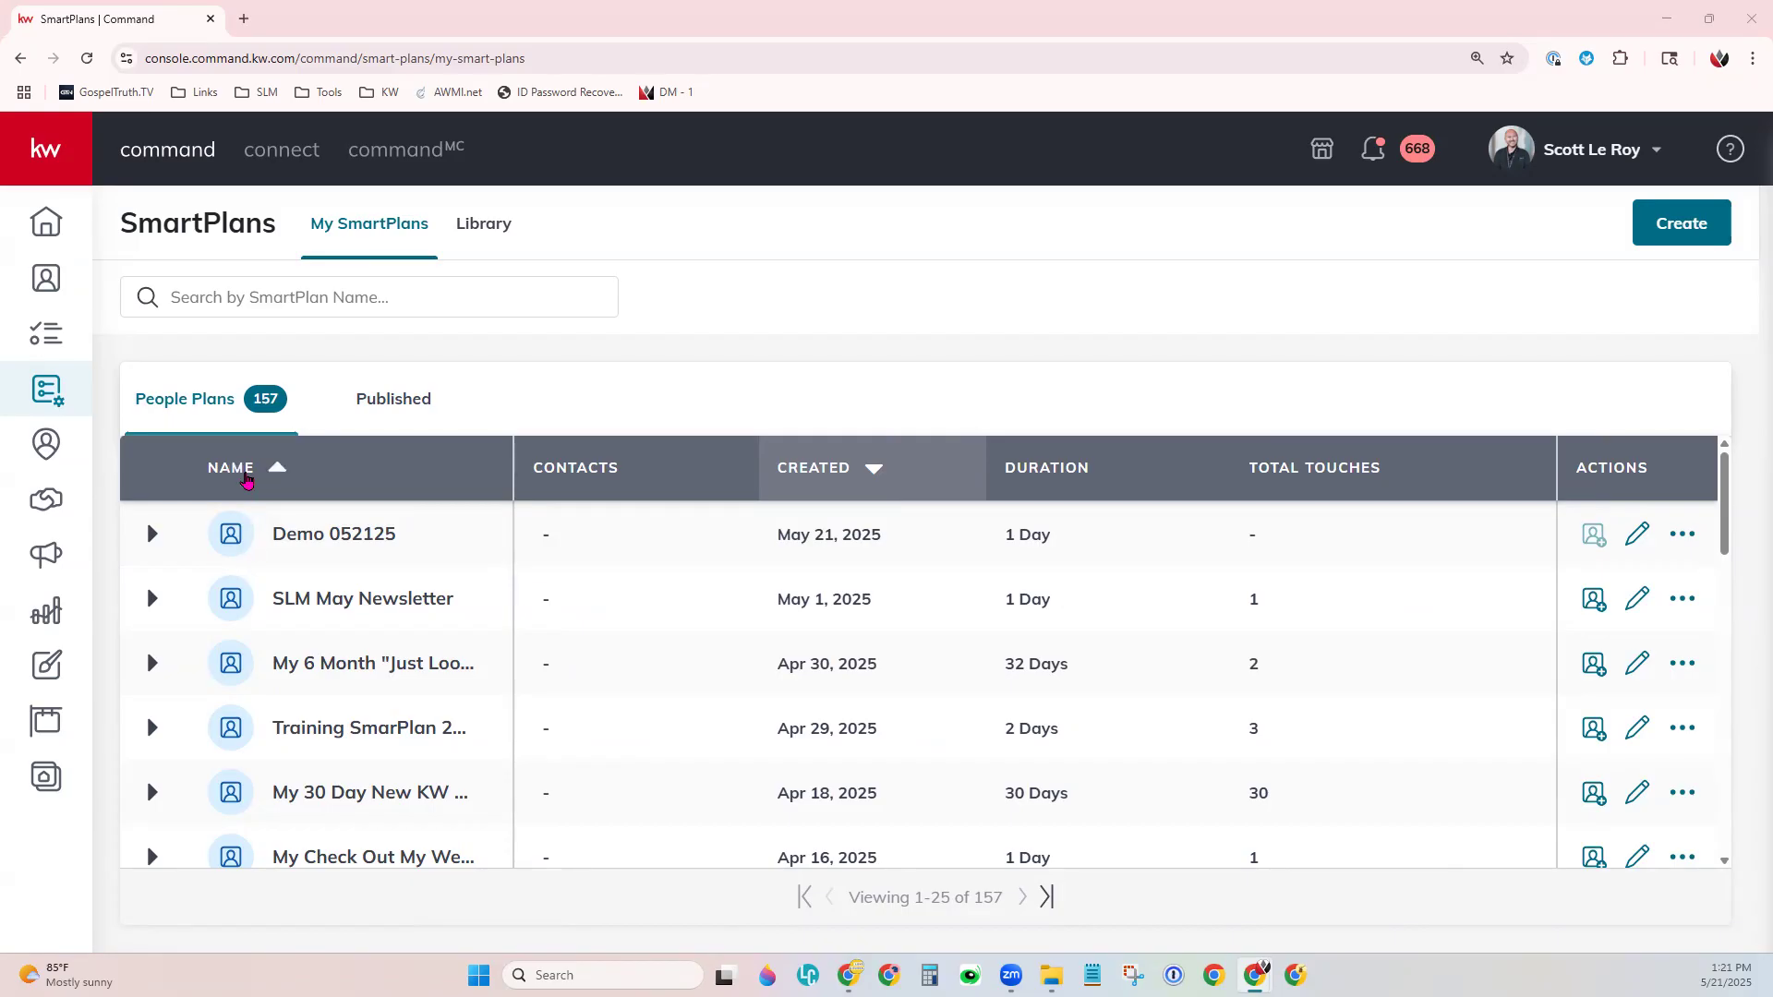
left_click(247, 477)
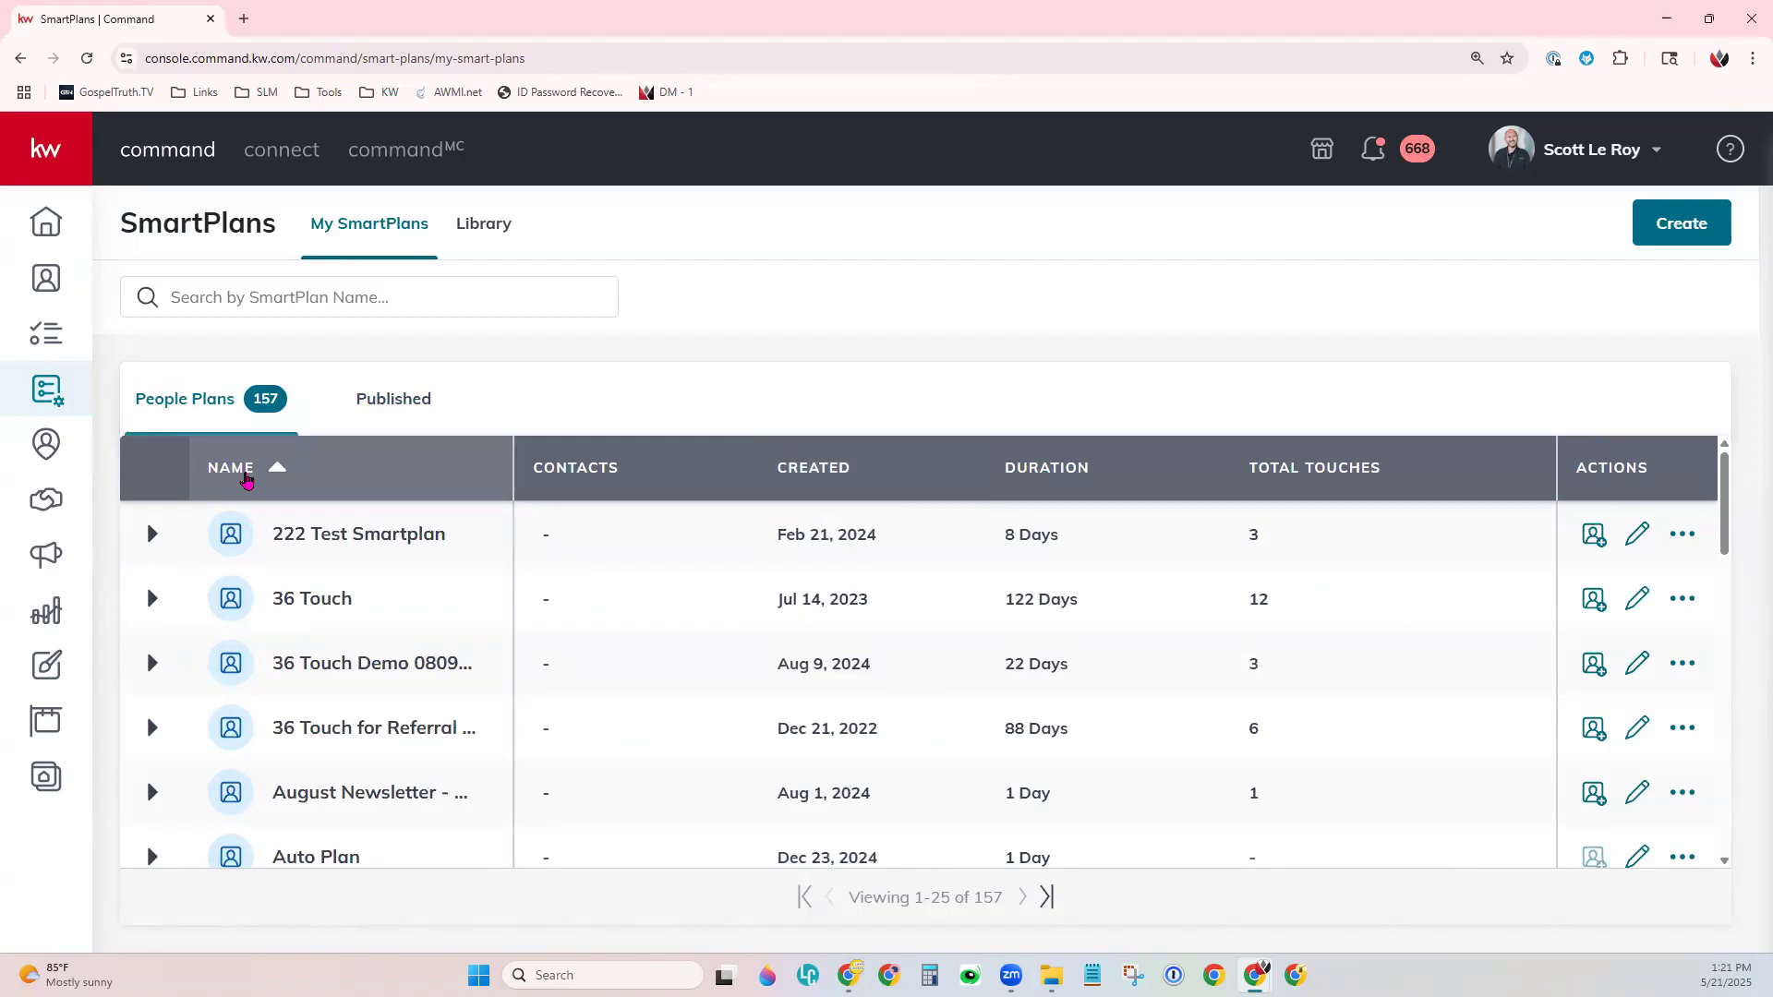
left_click(247, 478)
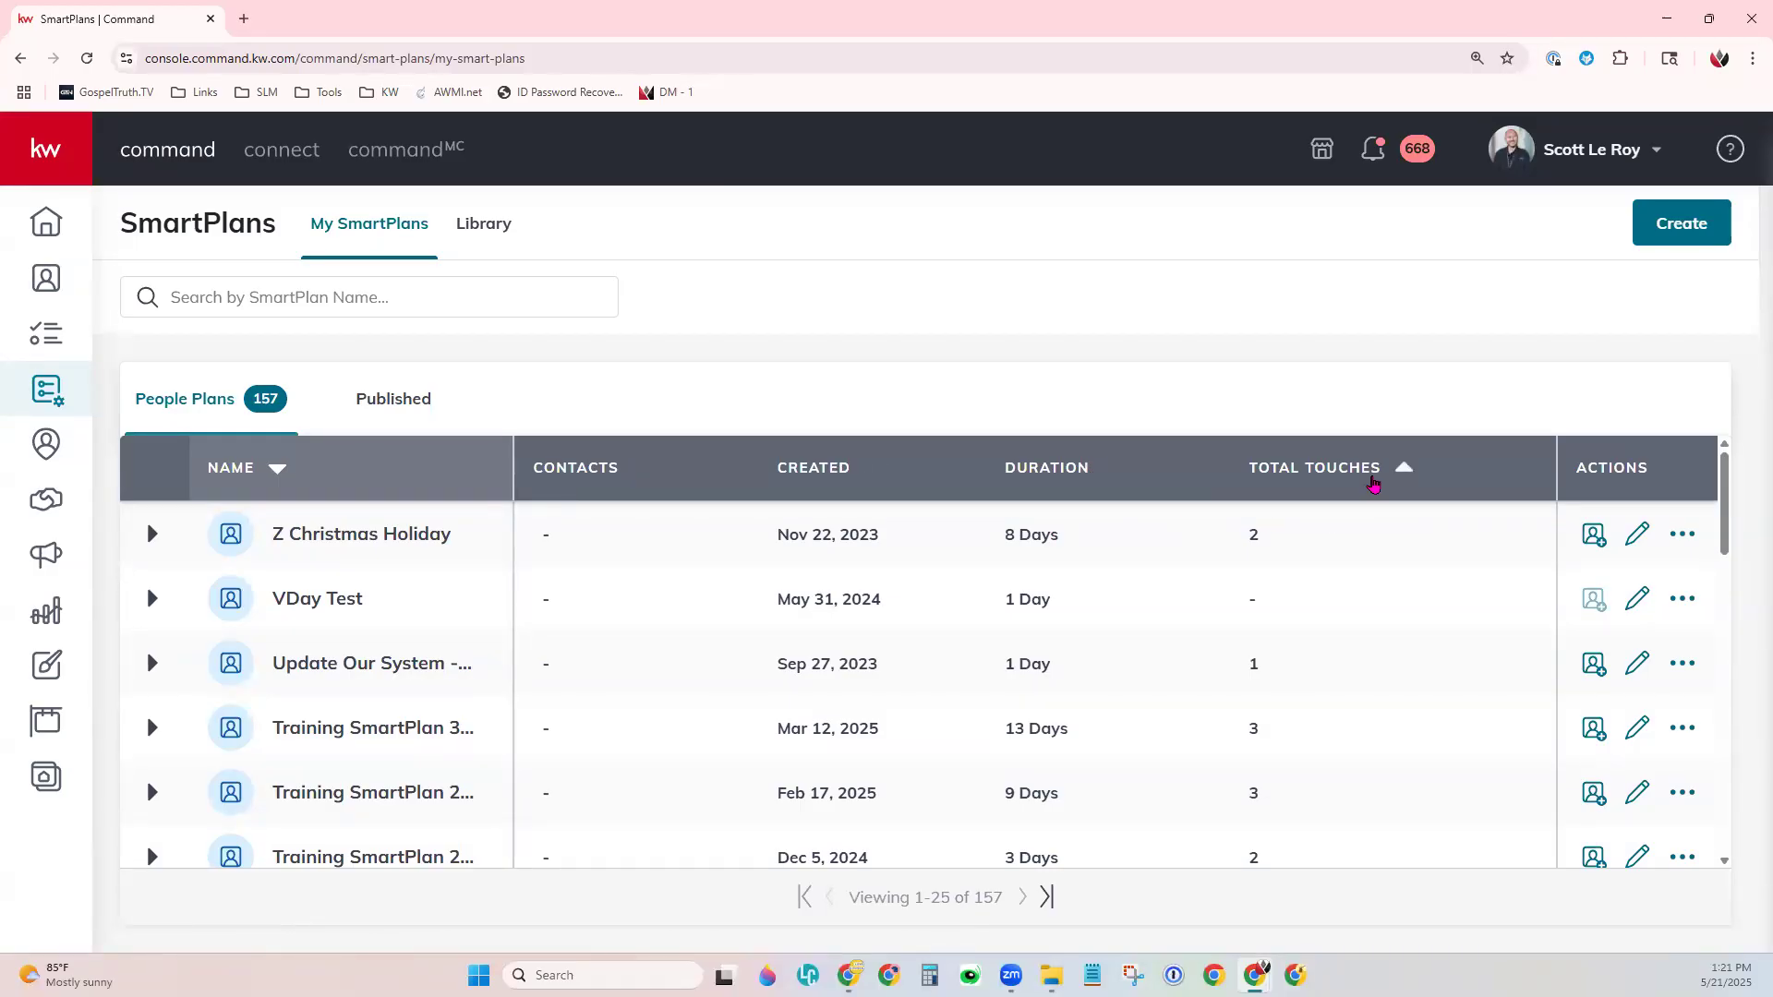
left_click(276, 468)
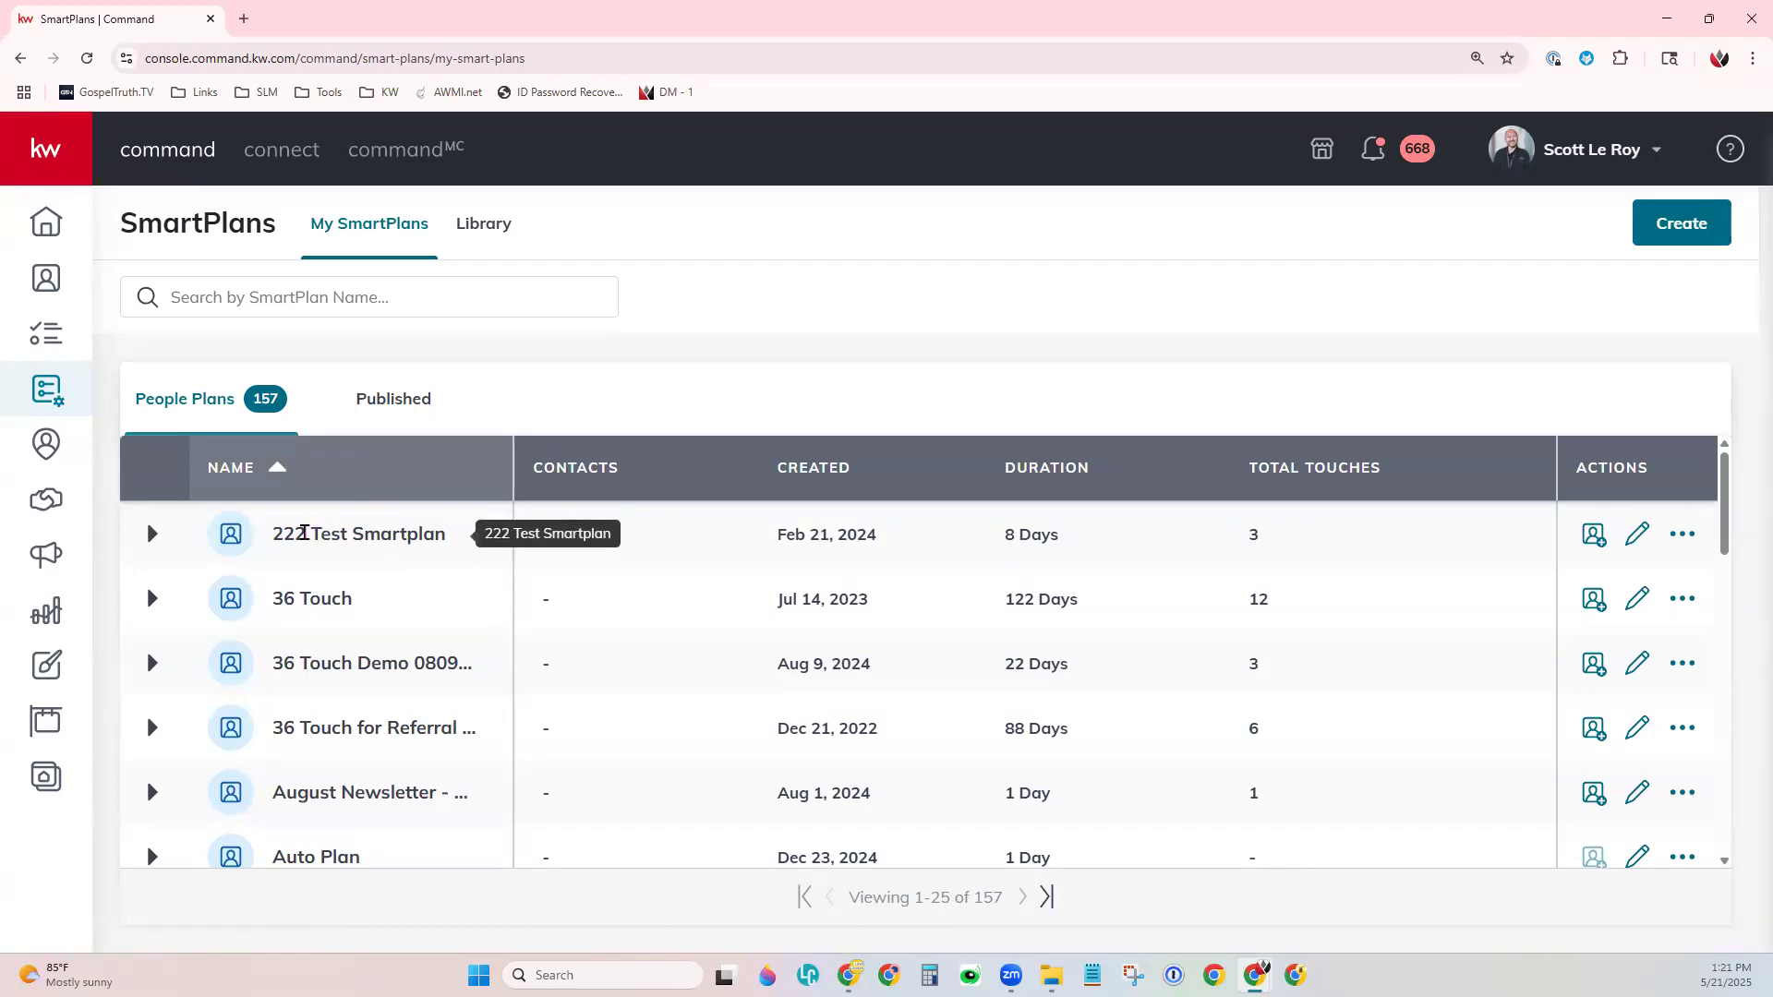
left_click(154, 536)
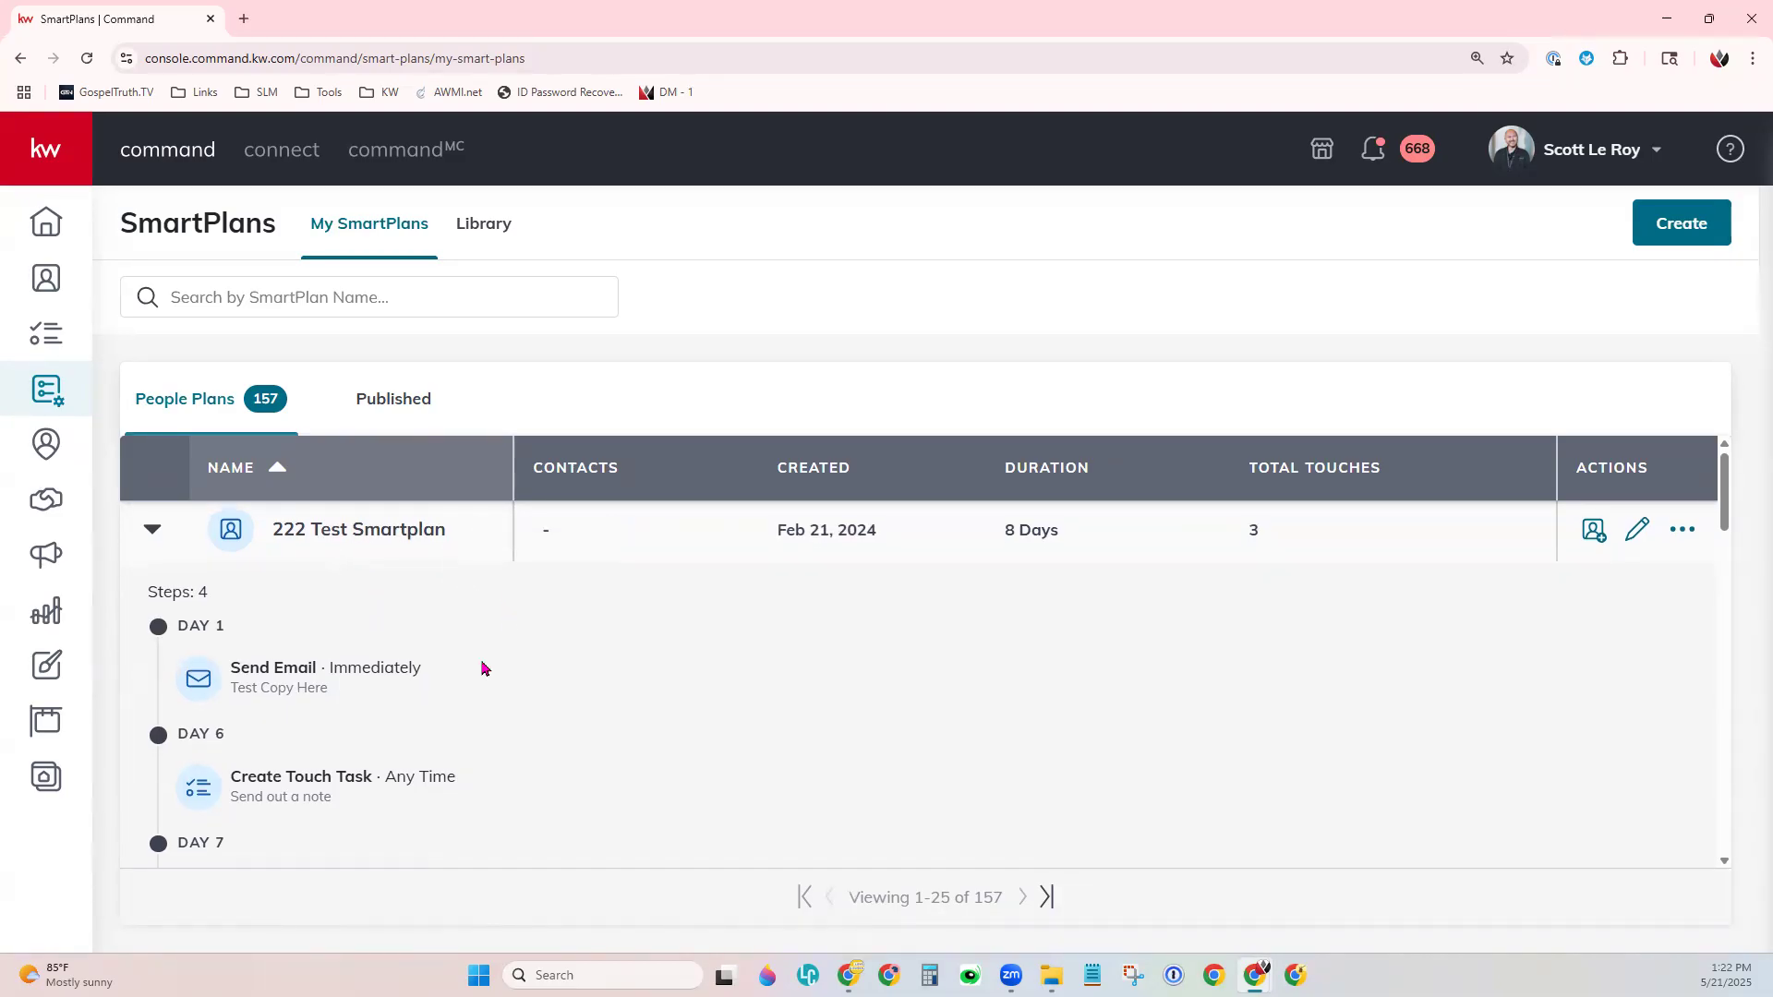
scroll(484, 660, "down", 1)
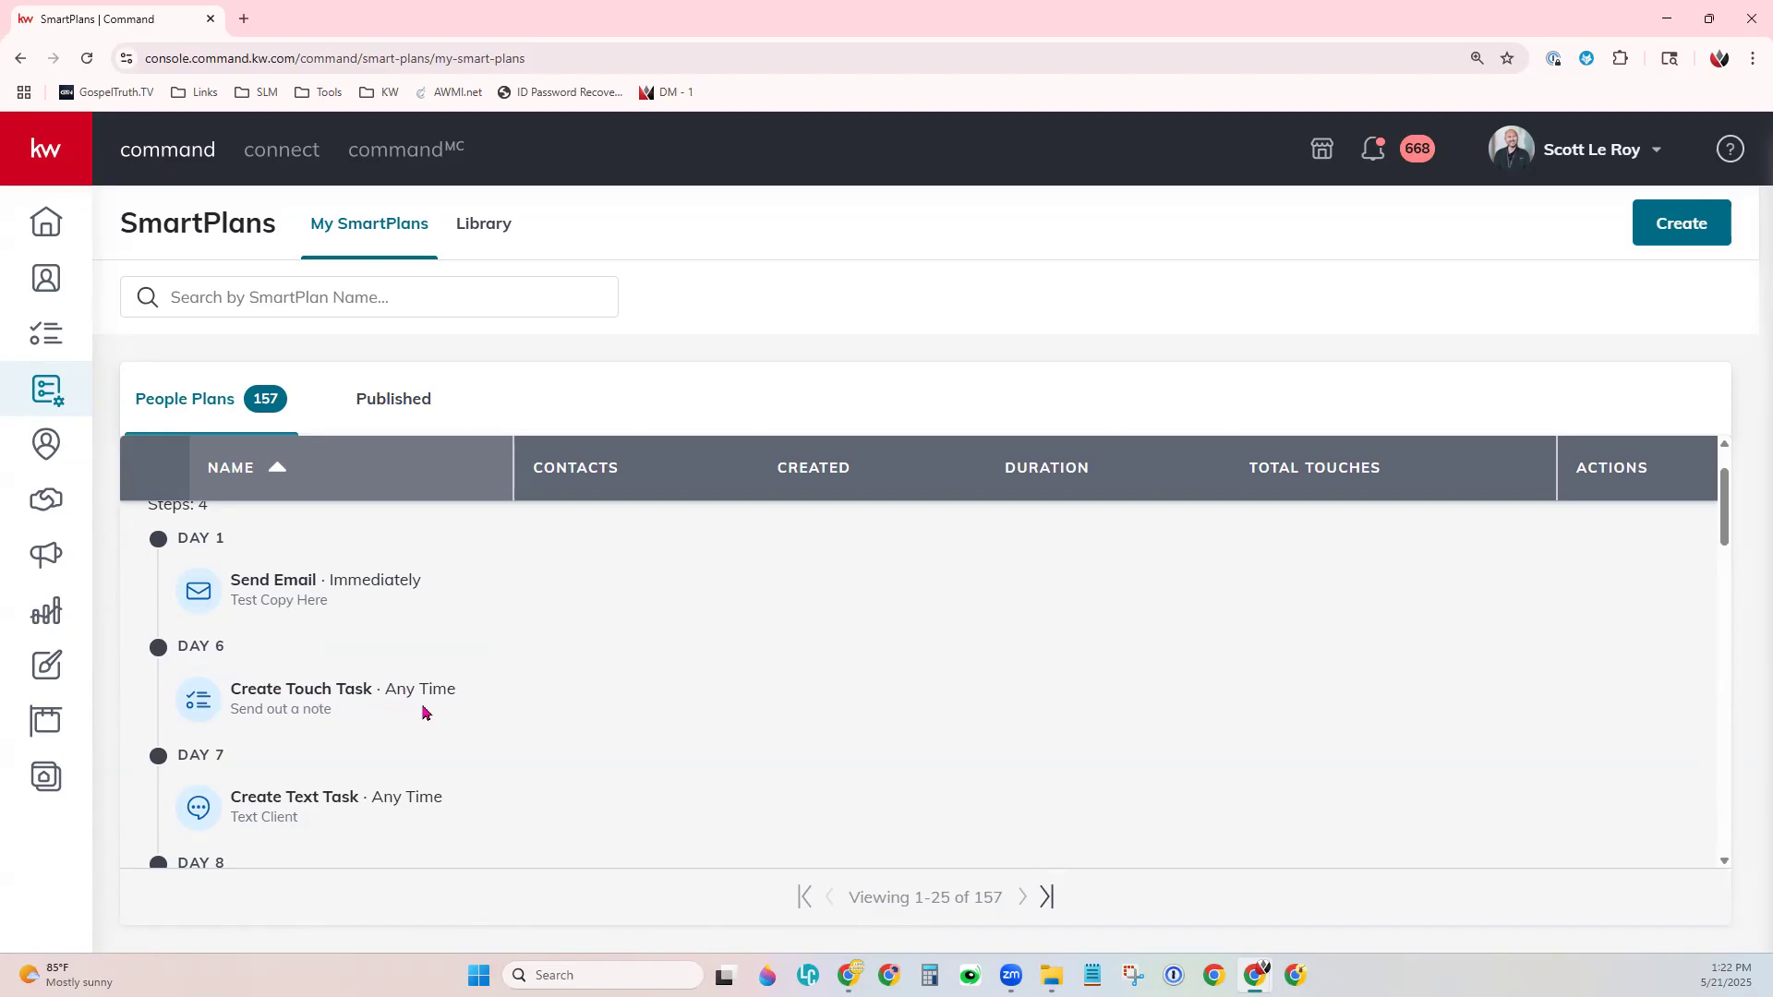
scroll(416, 691, "down", 1)
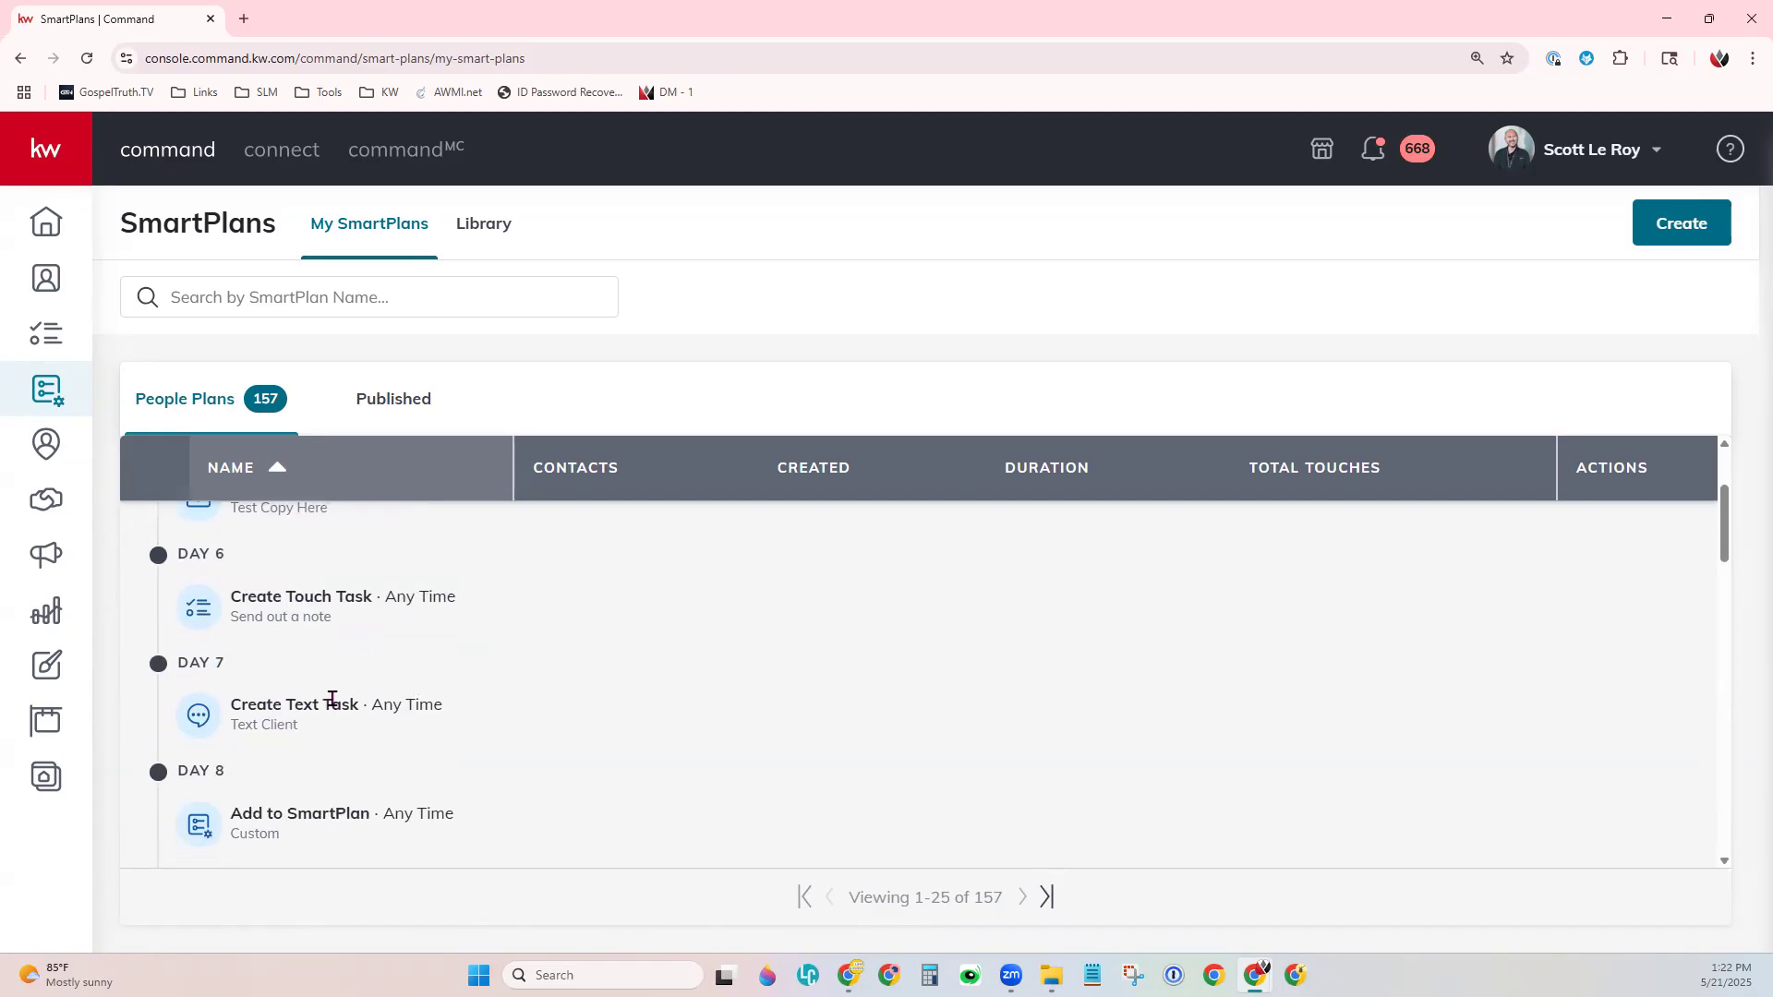
scroll(594, 767, "down", 1)
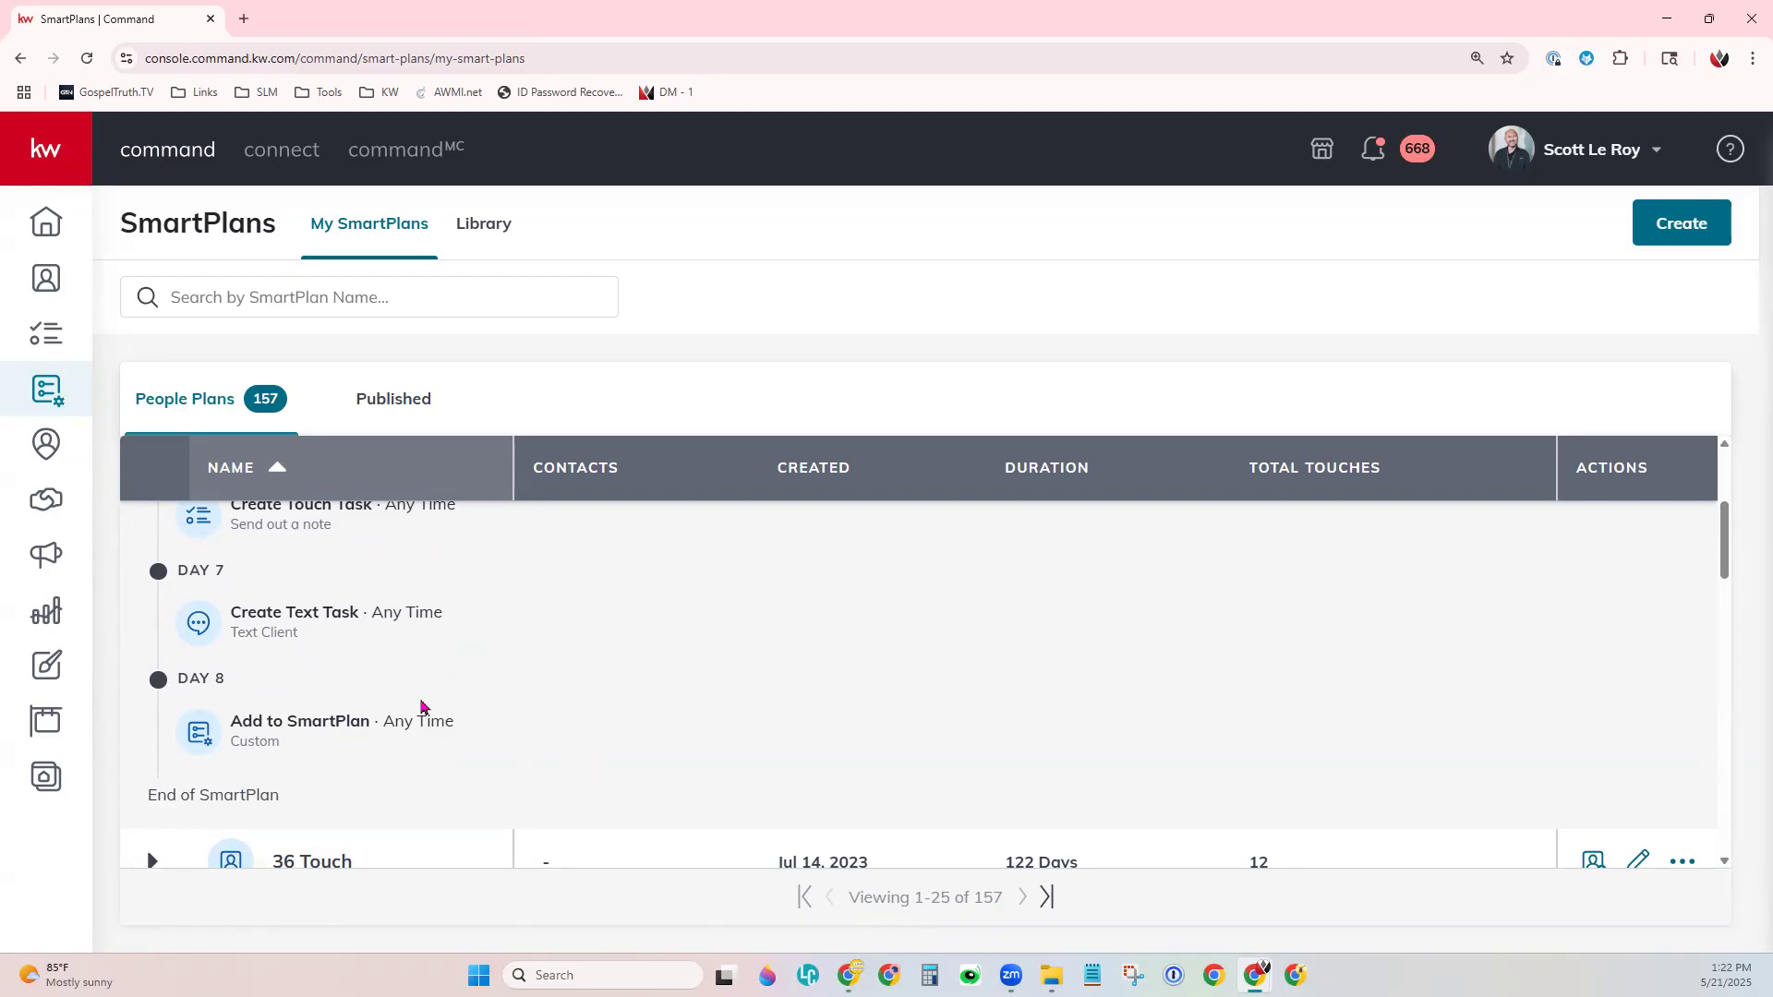
scroll(422, 707, "up", 3)
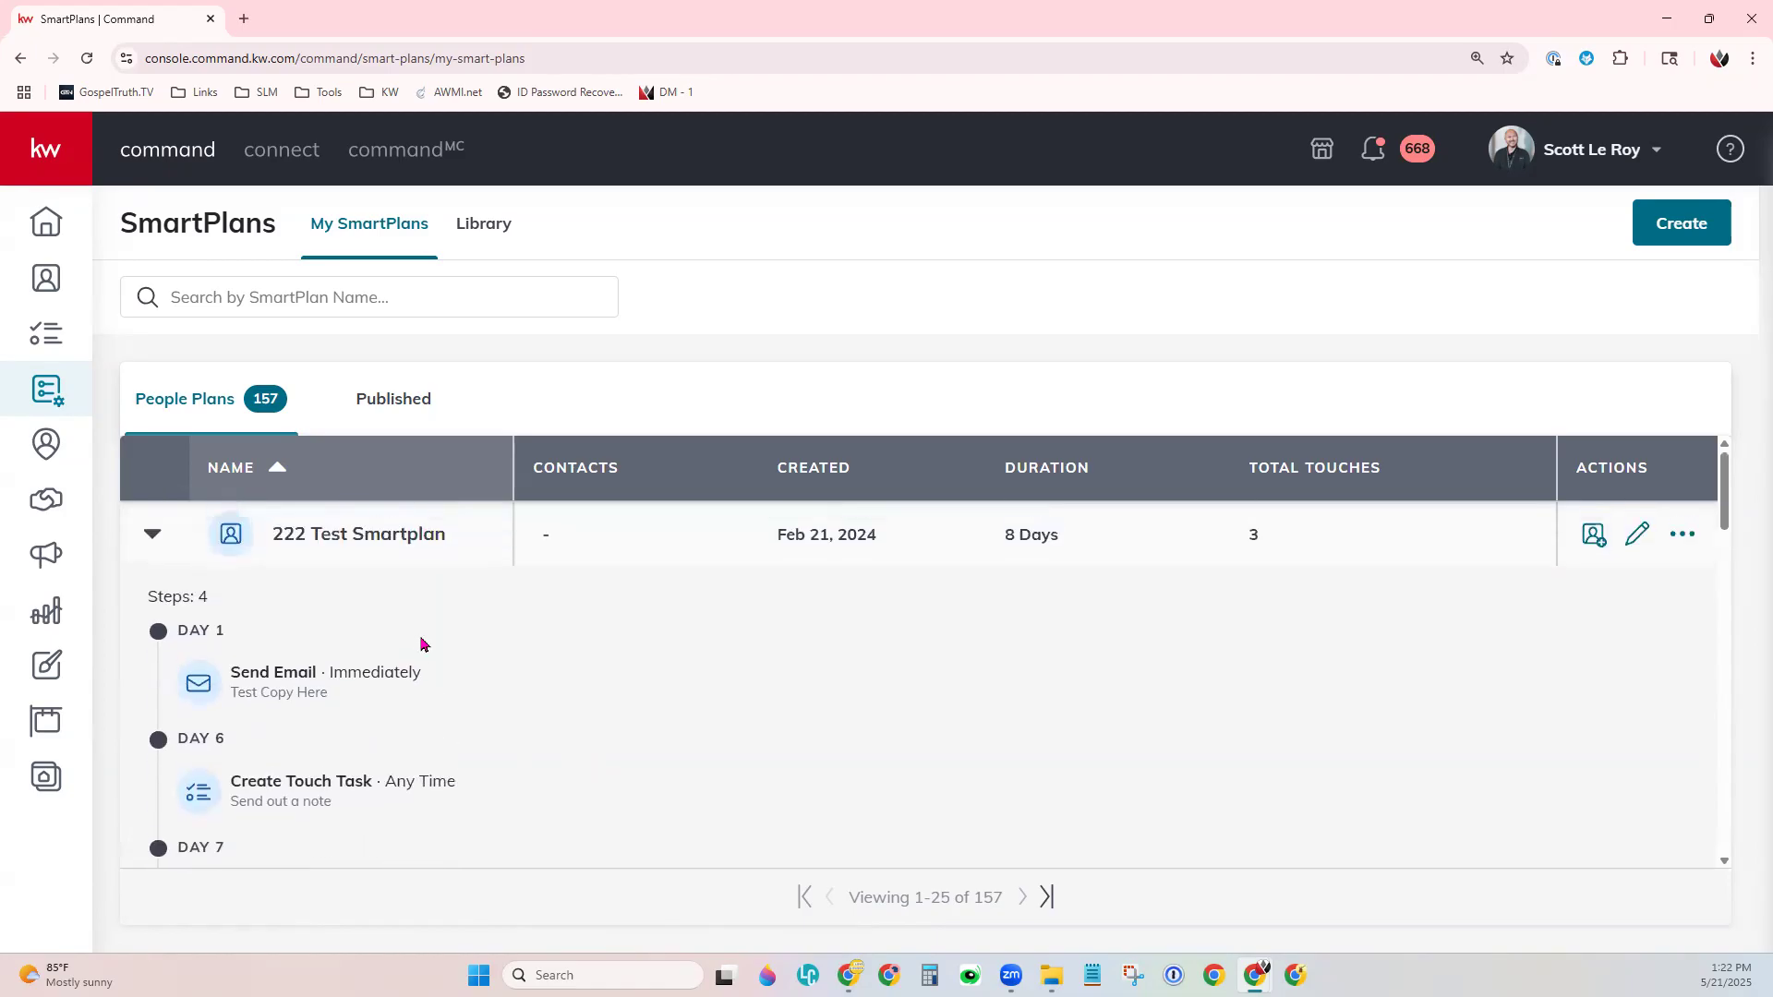
left_click(150, 536)
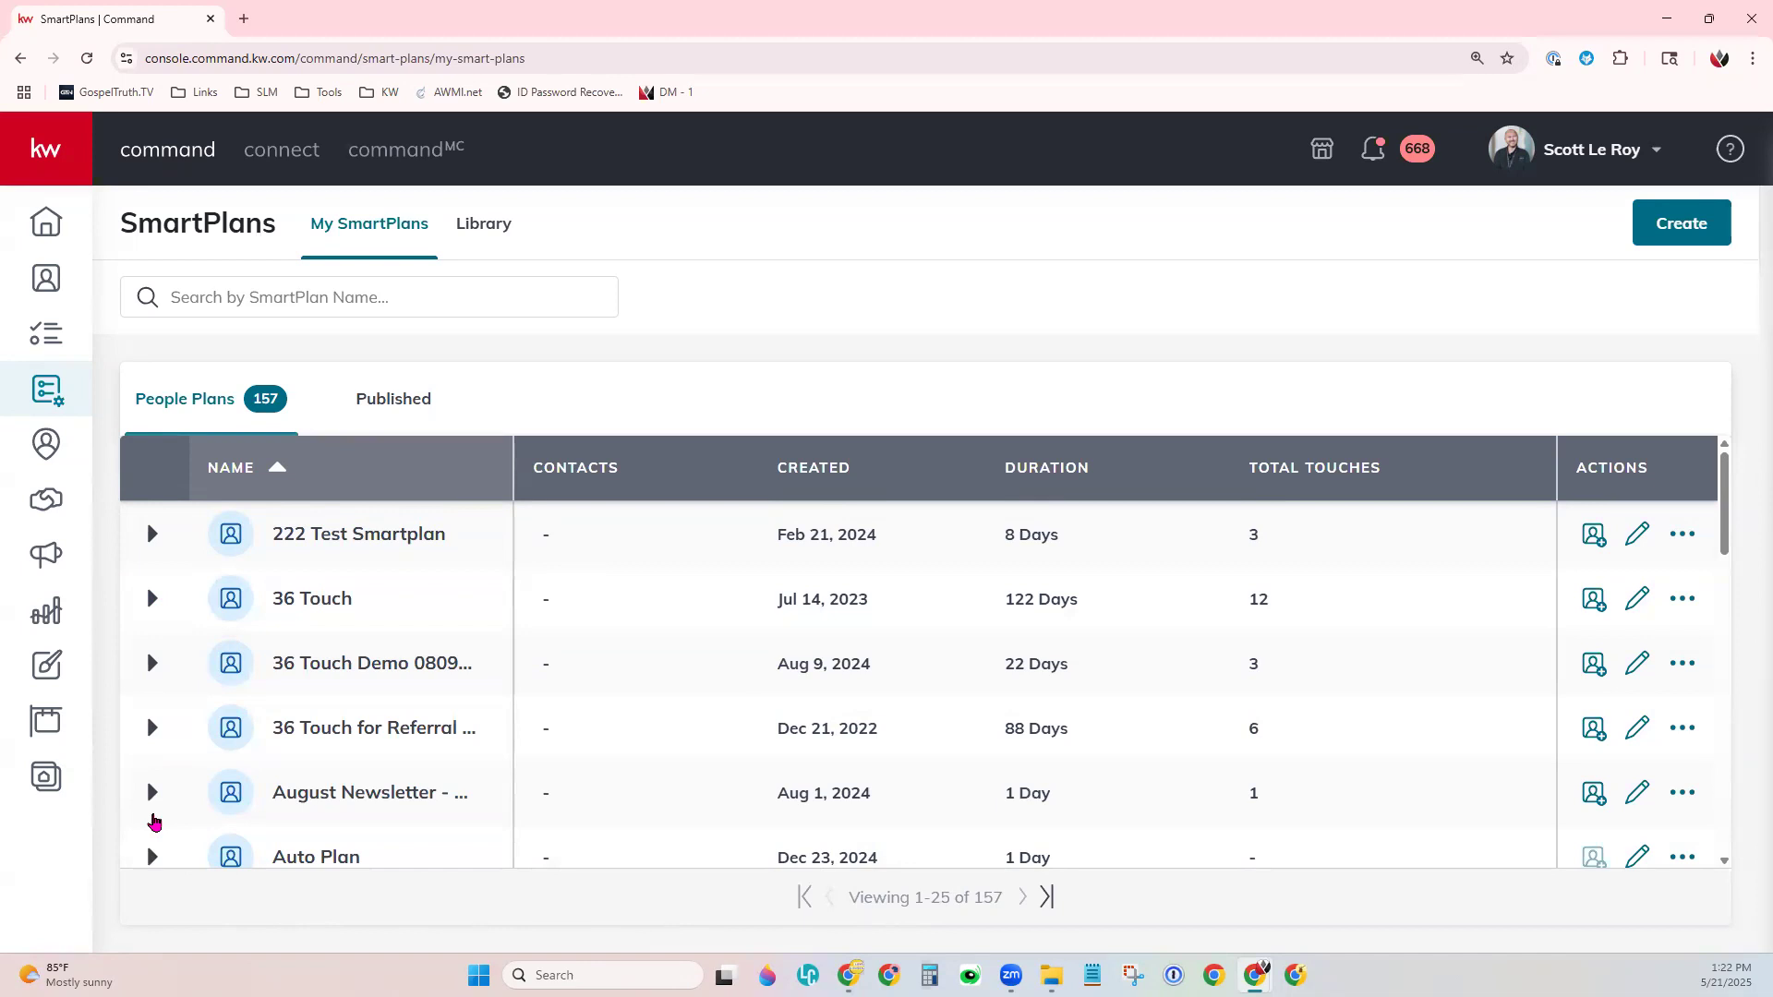
Sort plans by contacts, most first, then view and close My Quarterly Call Plan's contacts panel.
left_click(623, 493)
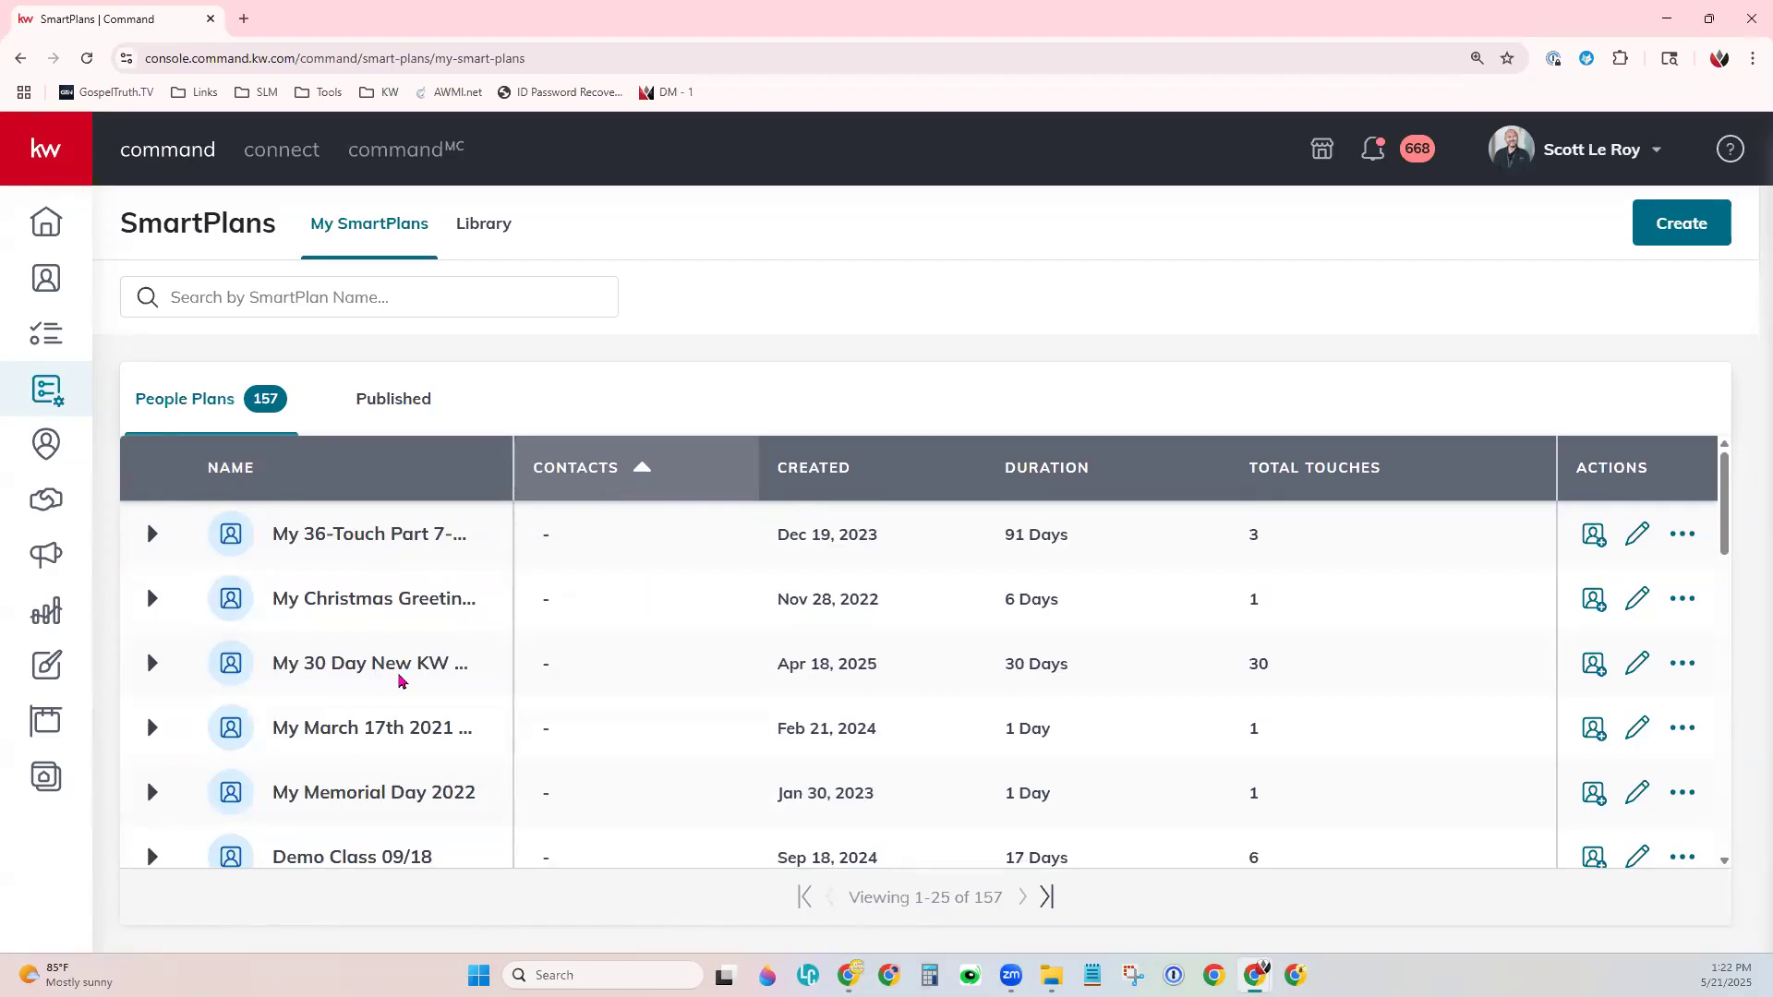
left_click(592, 480)
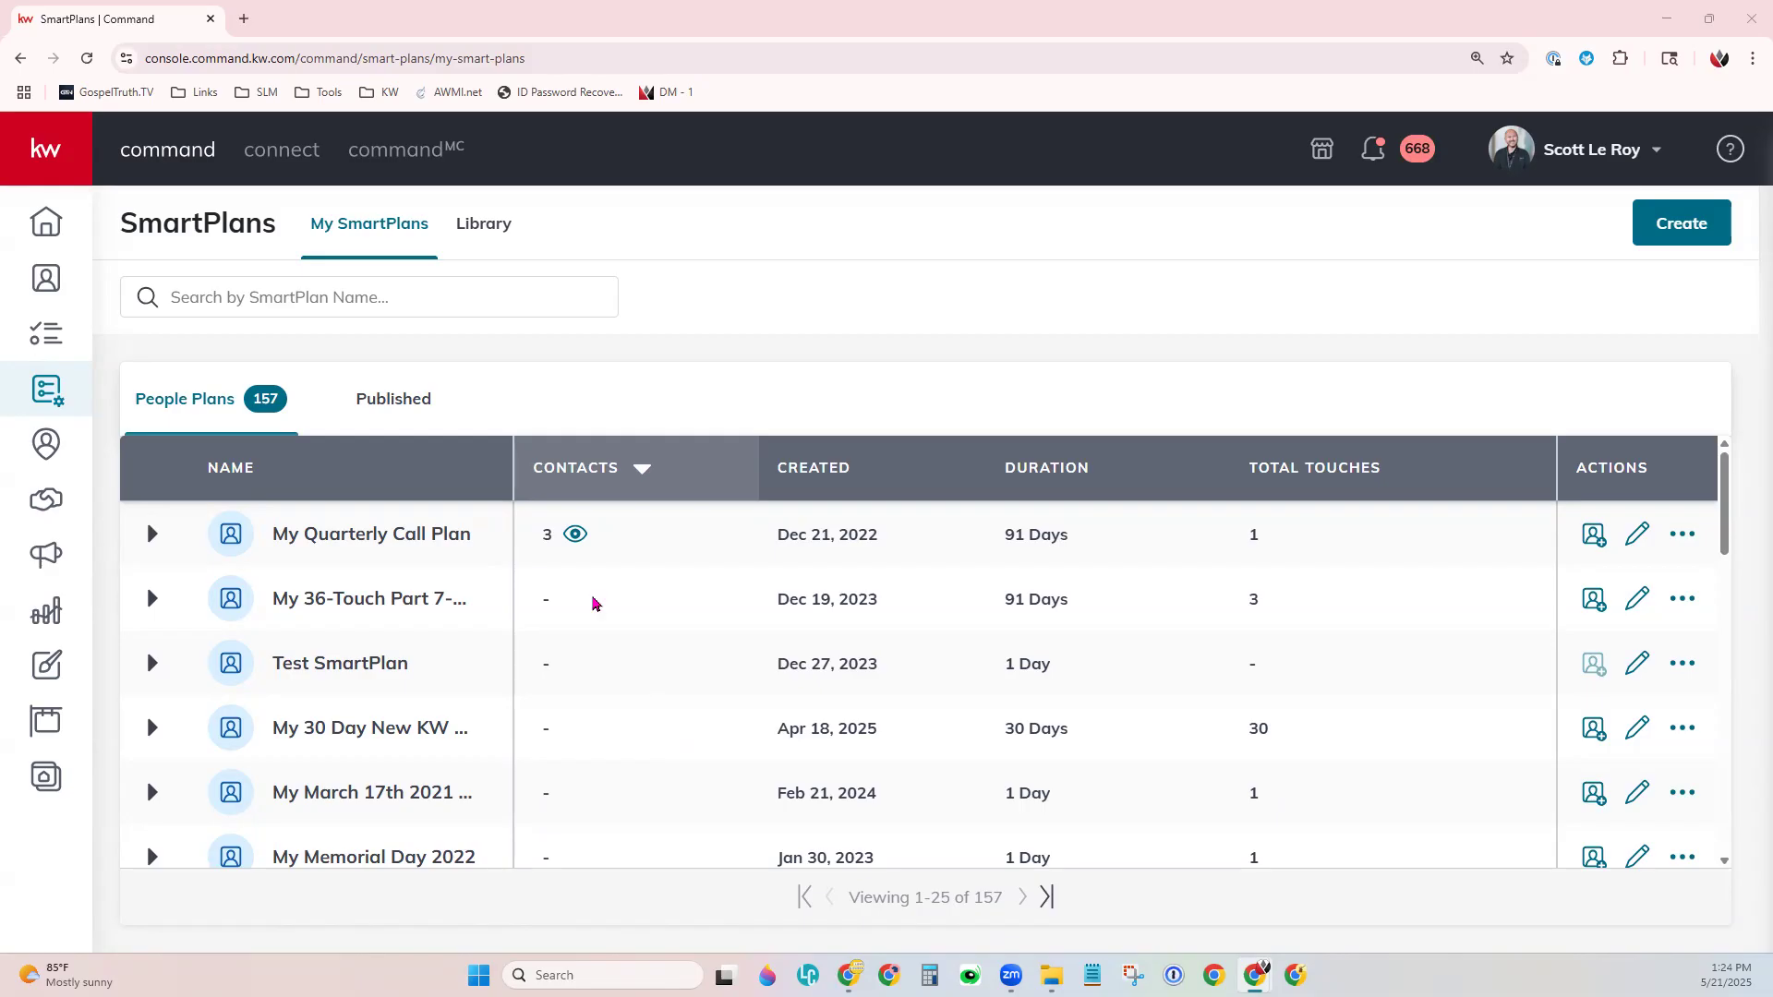
left_click(577, 539)
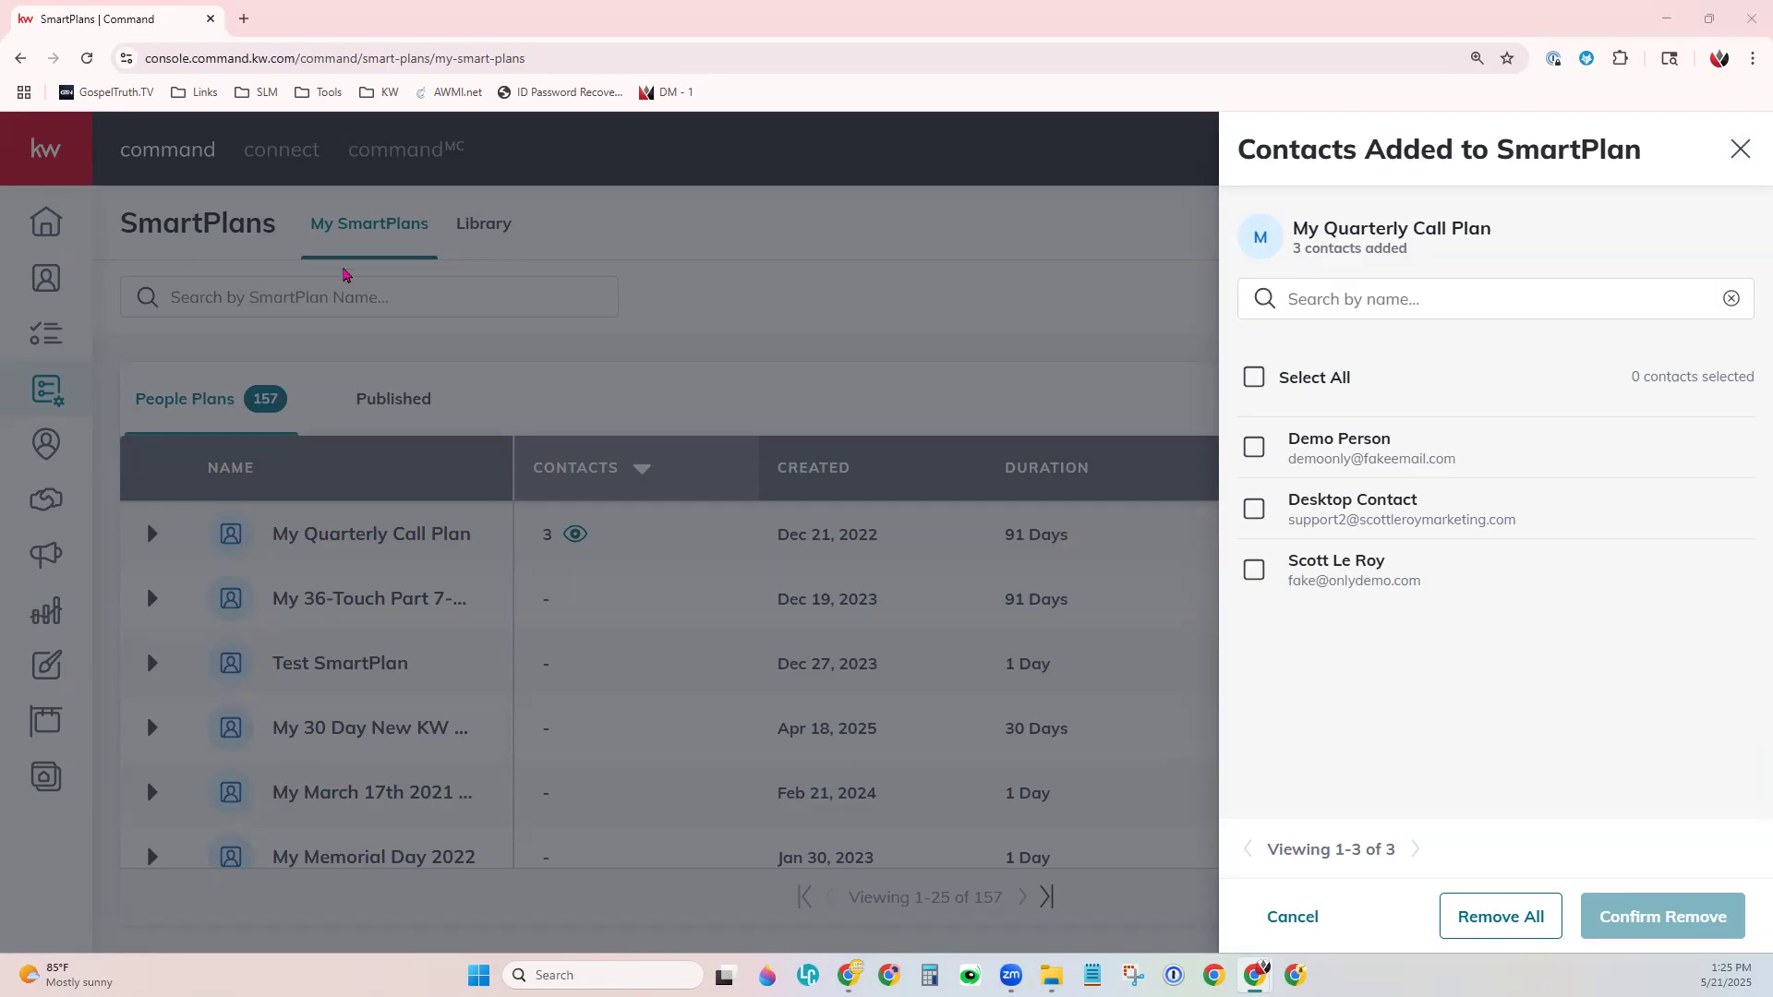
left_click(684, 271)
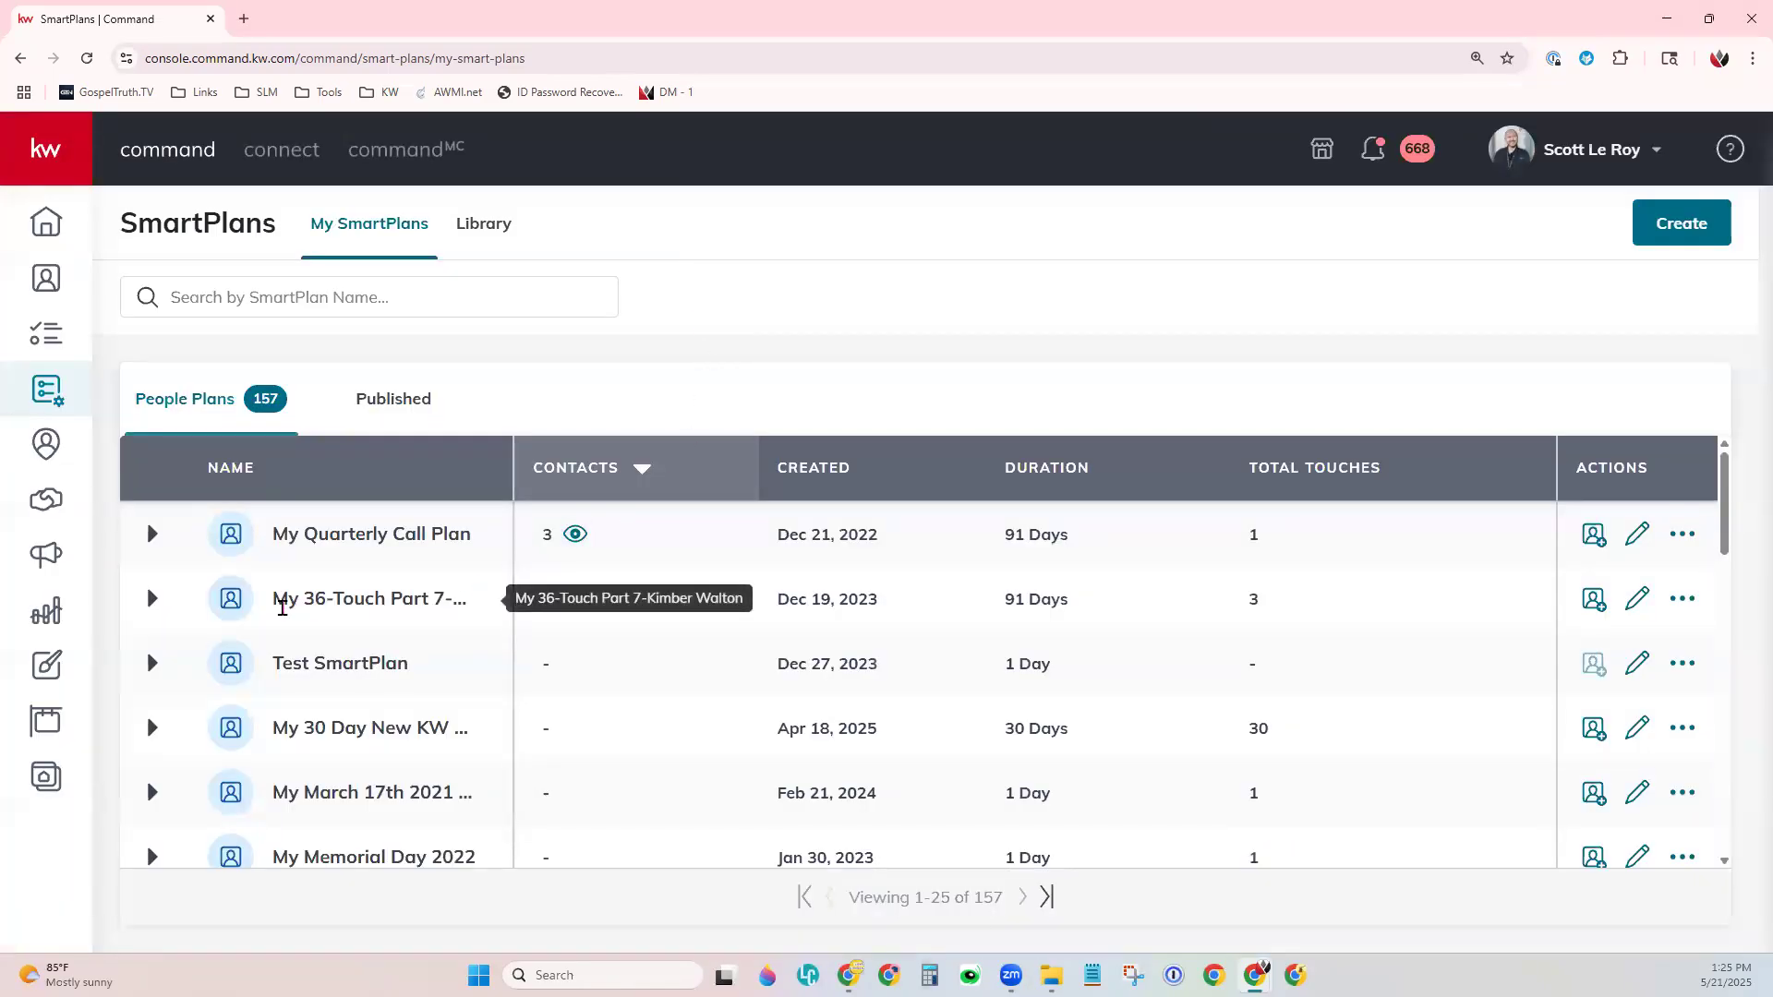
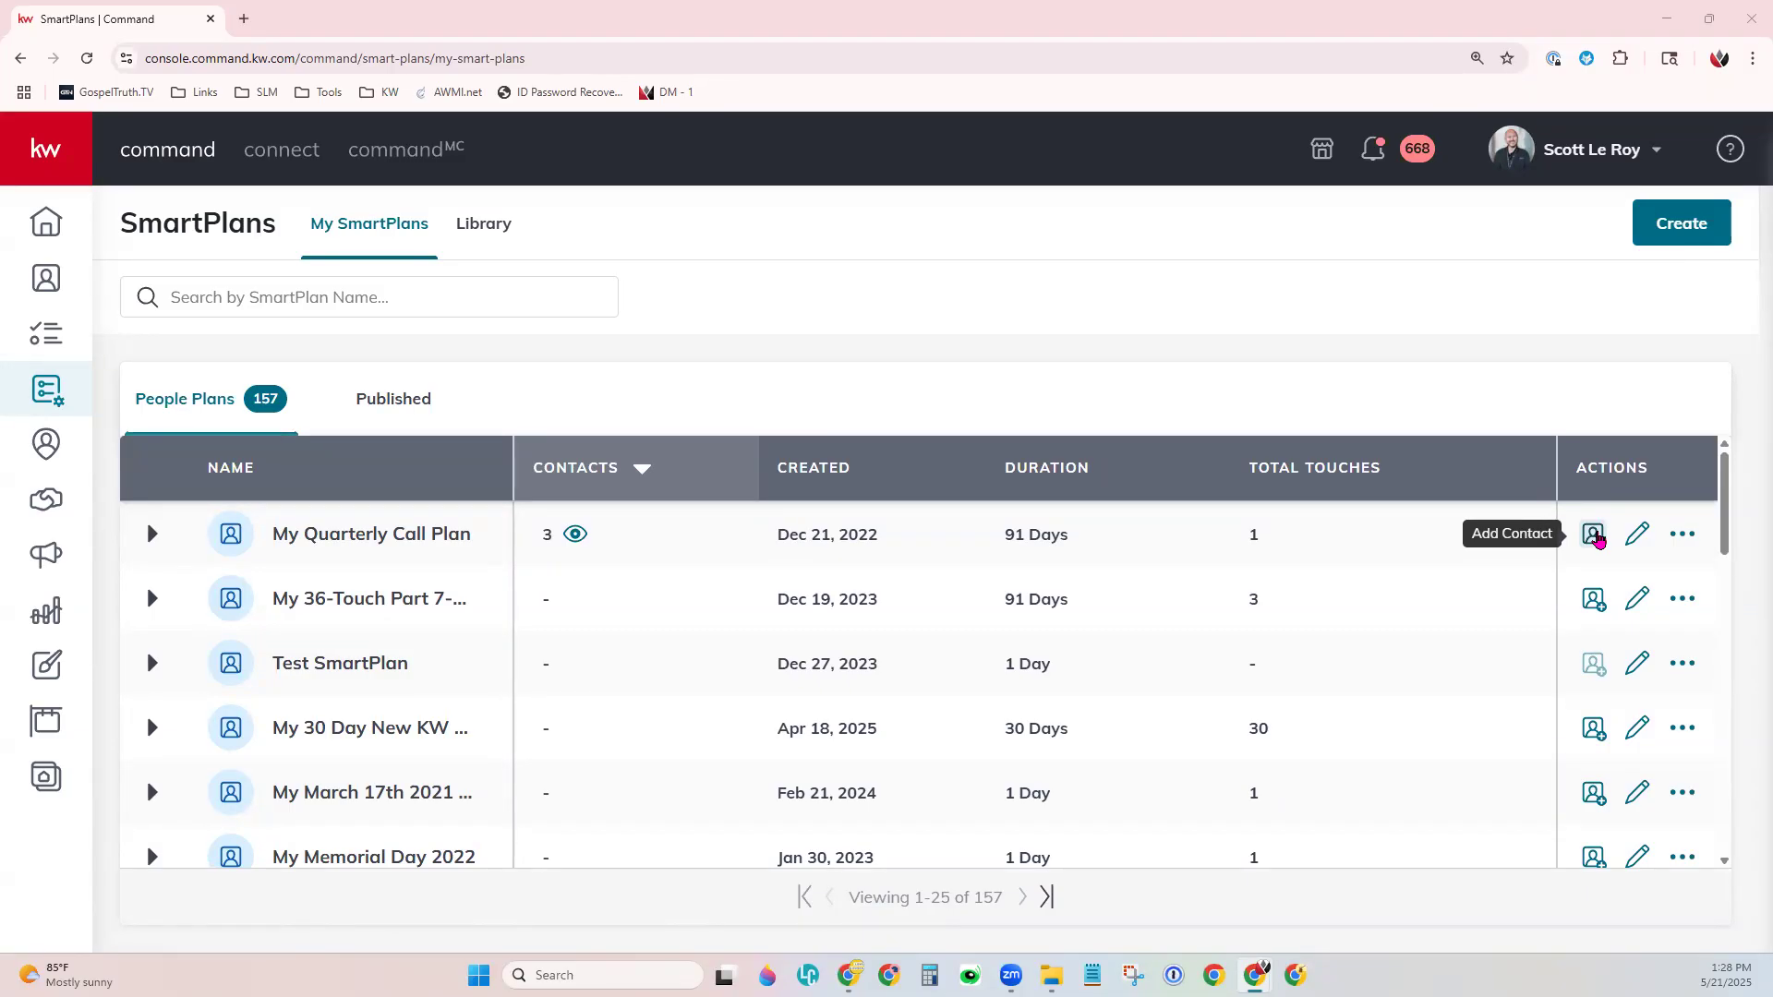
Start enrolling a contact in My Quarterly Call Plan, view its extra actions, then dismiss them.
left_click(1594, 539)
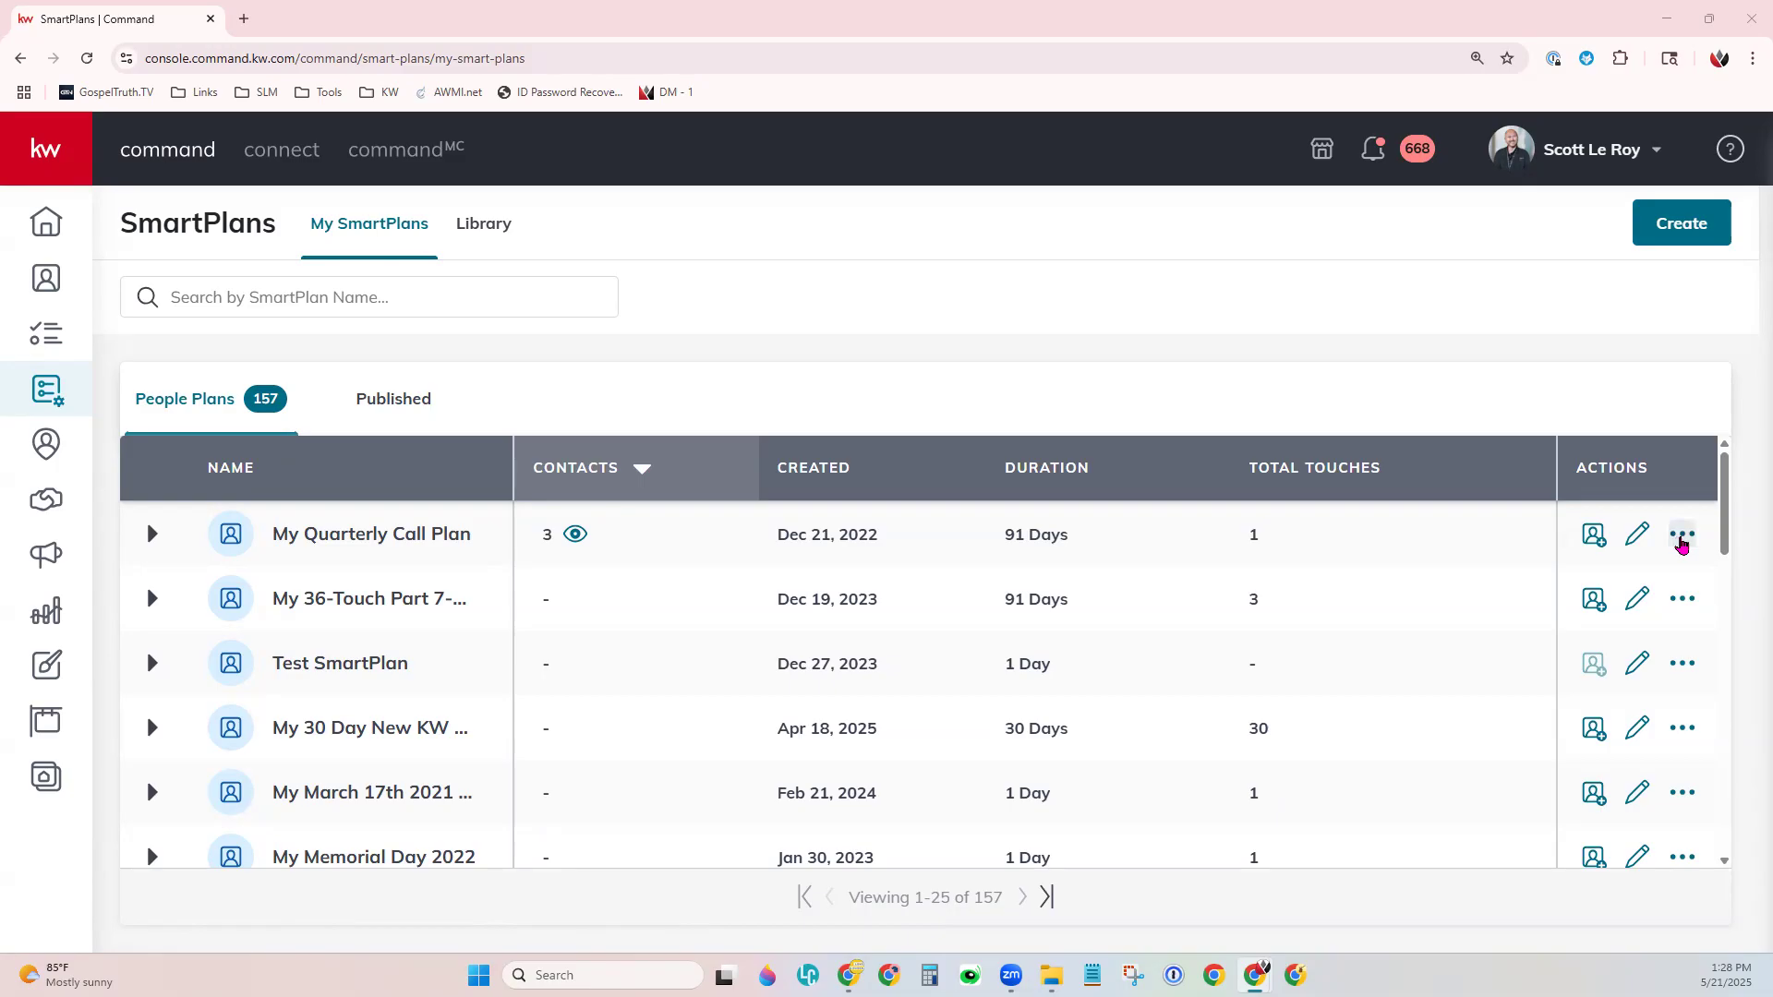
left_click(1683, 539)
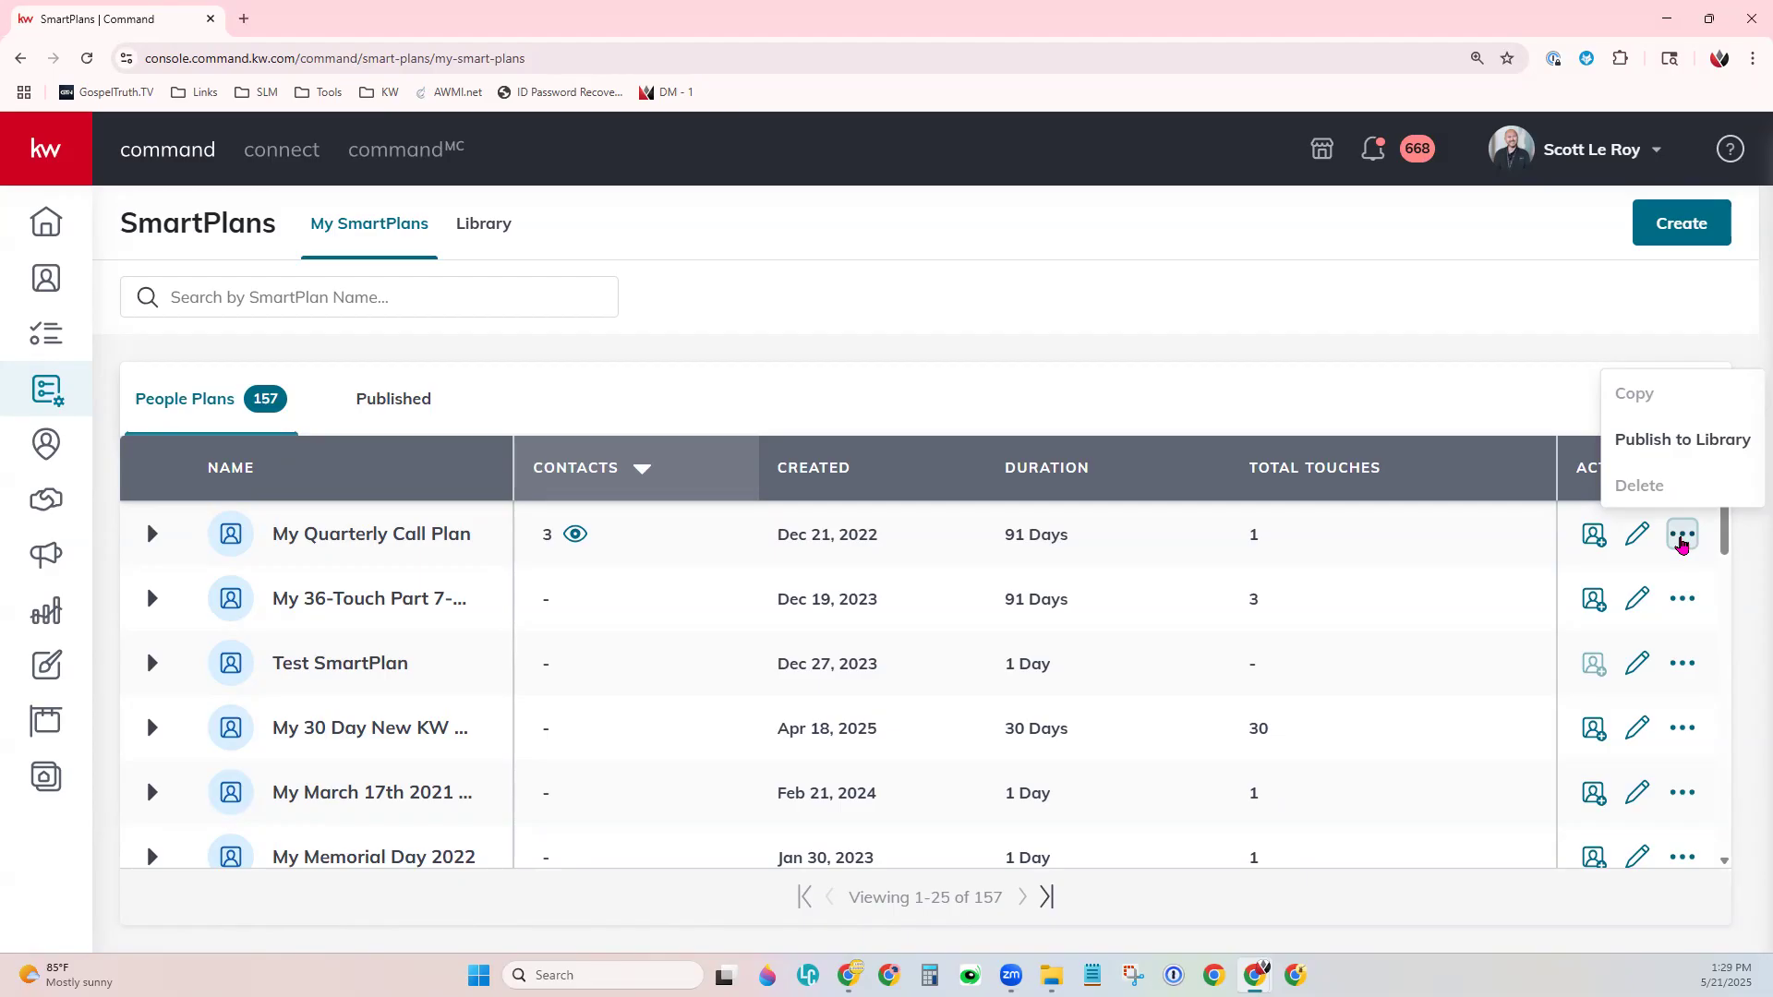
left_click(1251, 394)
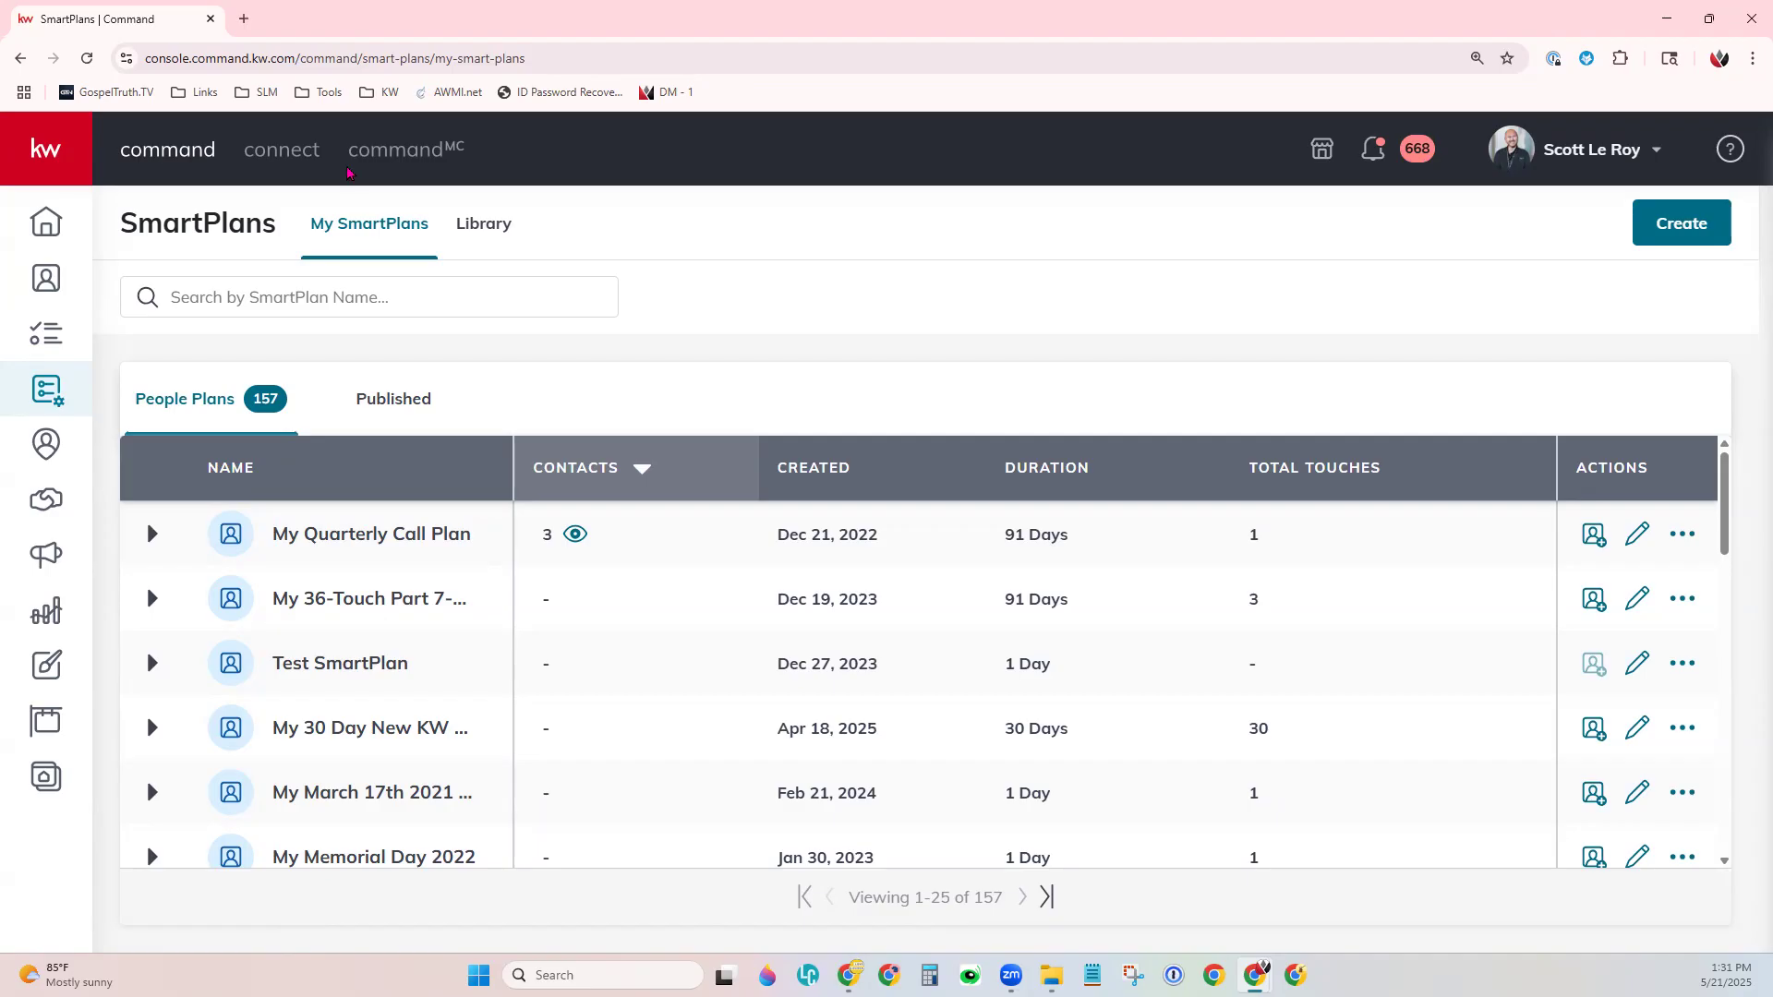
Go to the SmartPlans Library and page the Keller Williams row to its last plans.
left_click(488, 228)
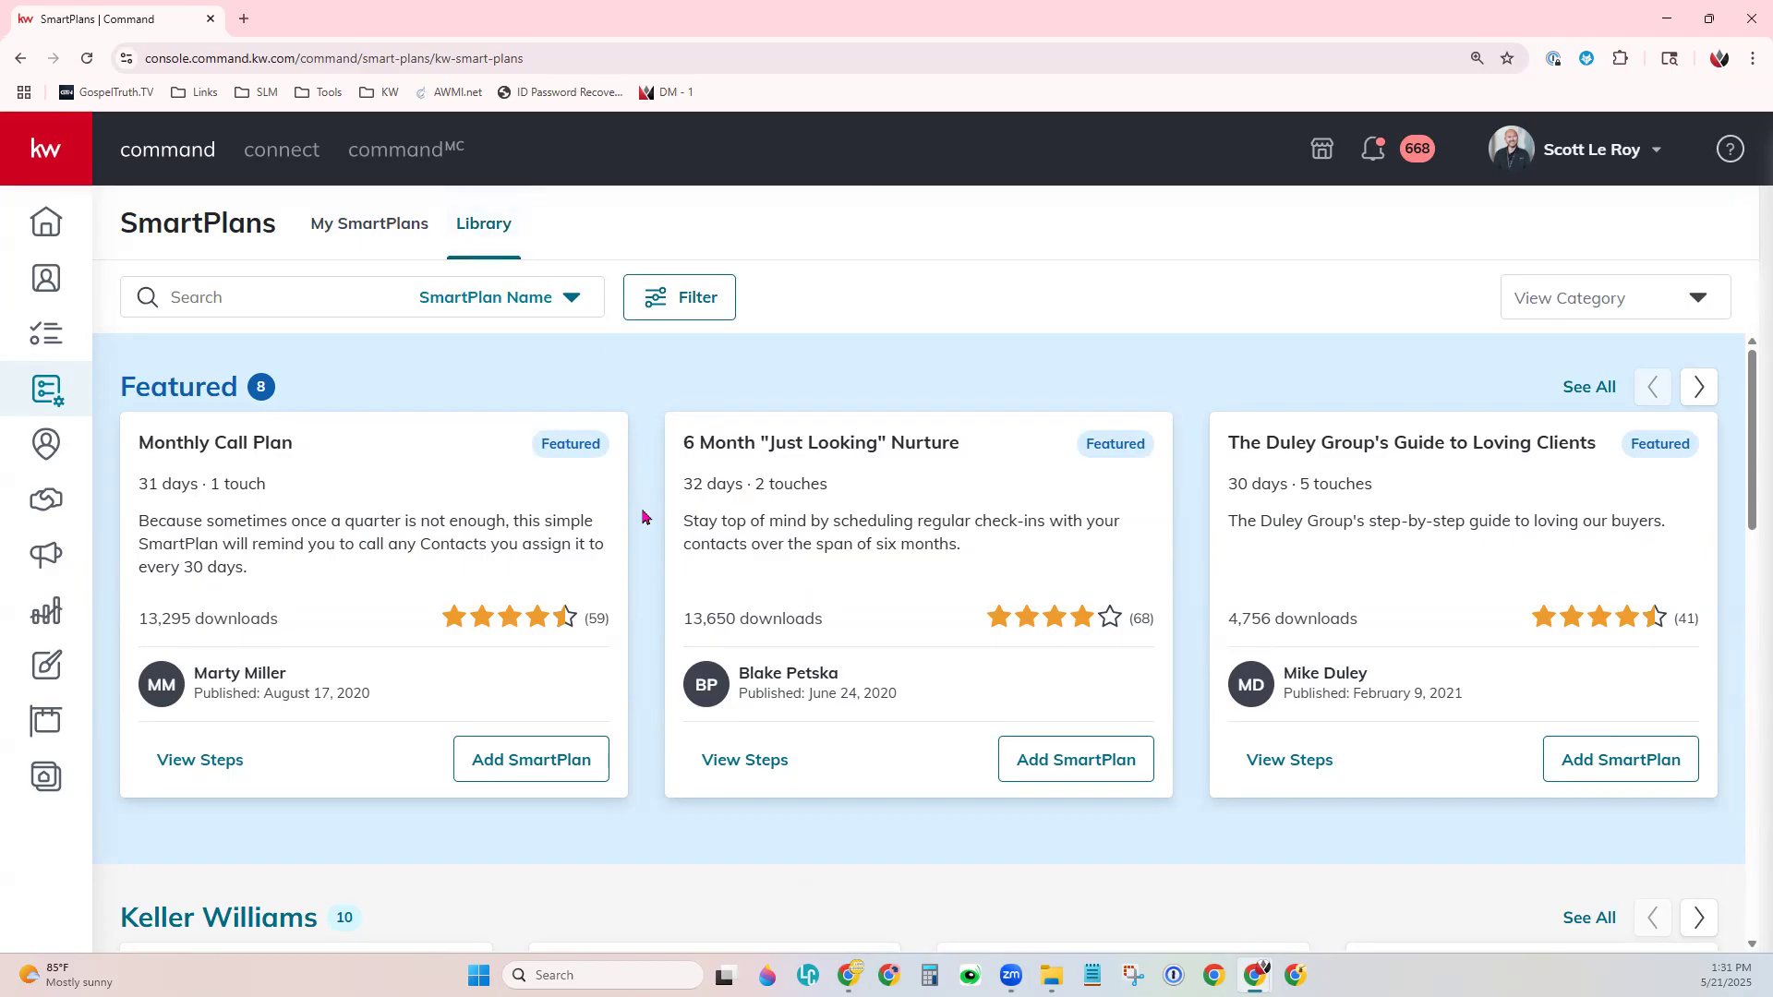
scroll(459, 702, "down", 1)
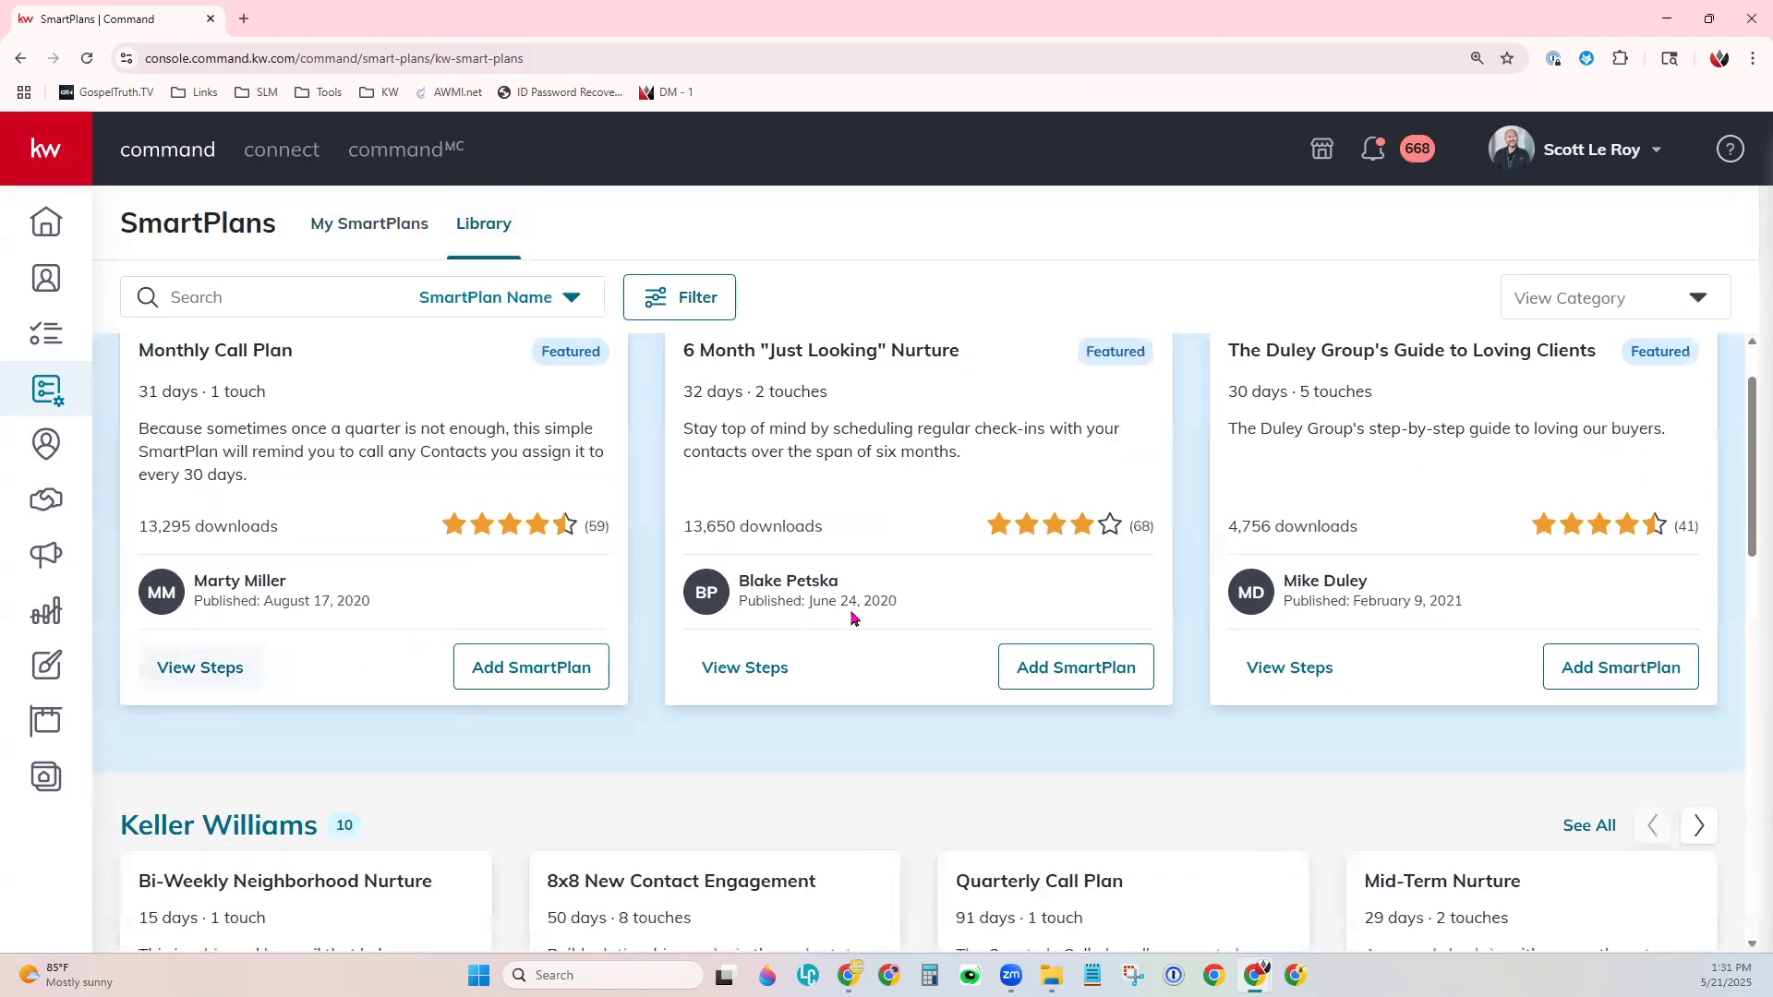
scroll(856, 698, "down", 1)
scroll(855, 699, "down", 3)
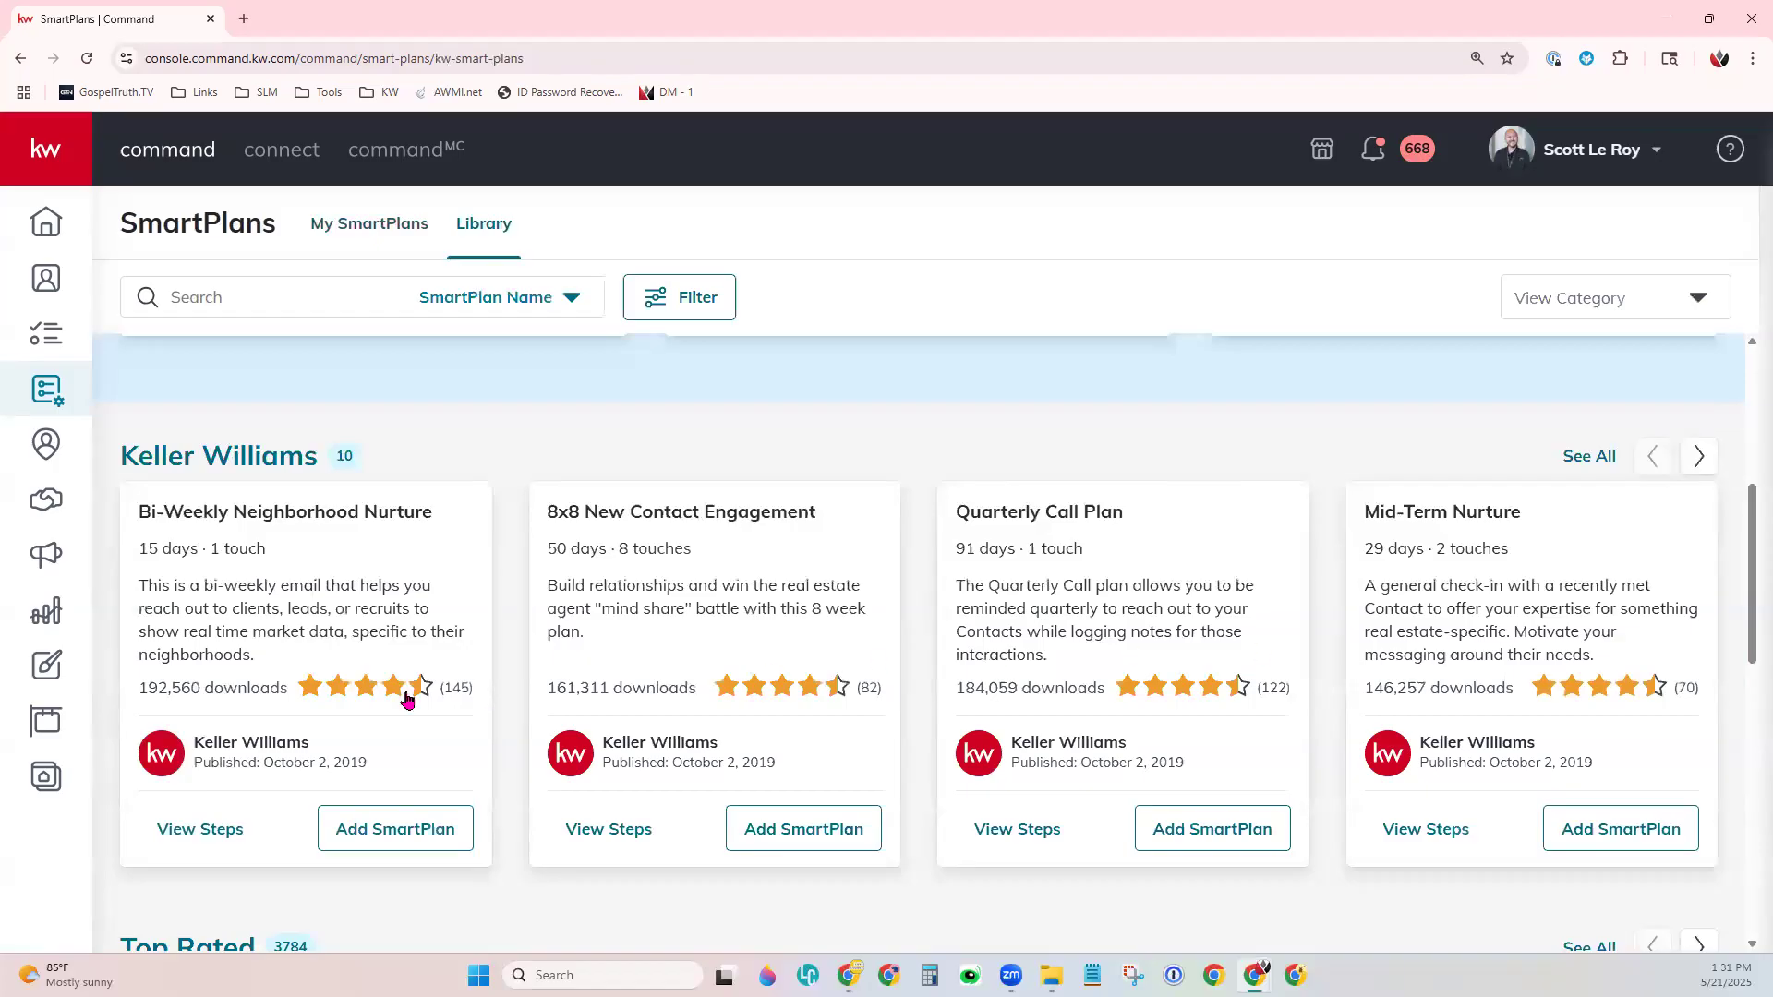
left_click(1699, 457)
left_click(1699, 457)
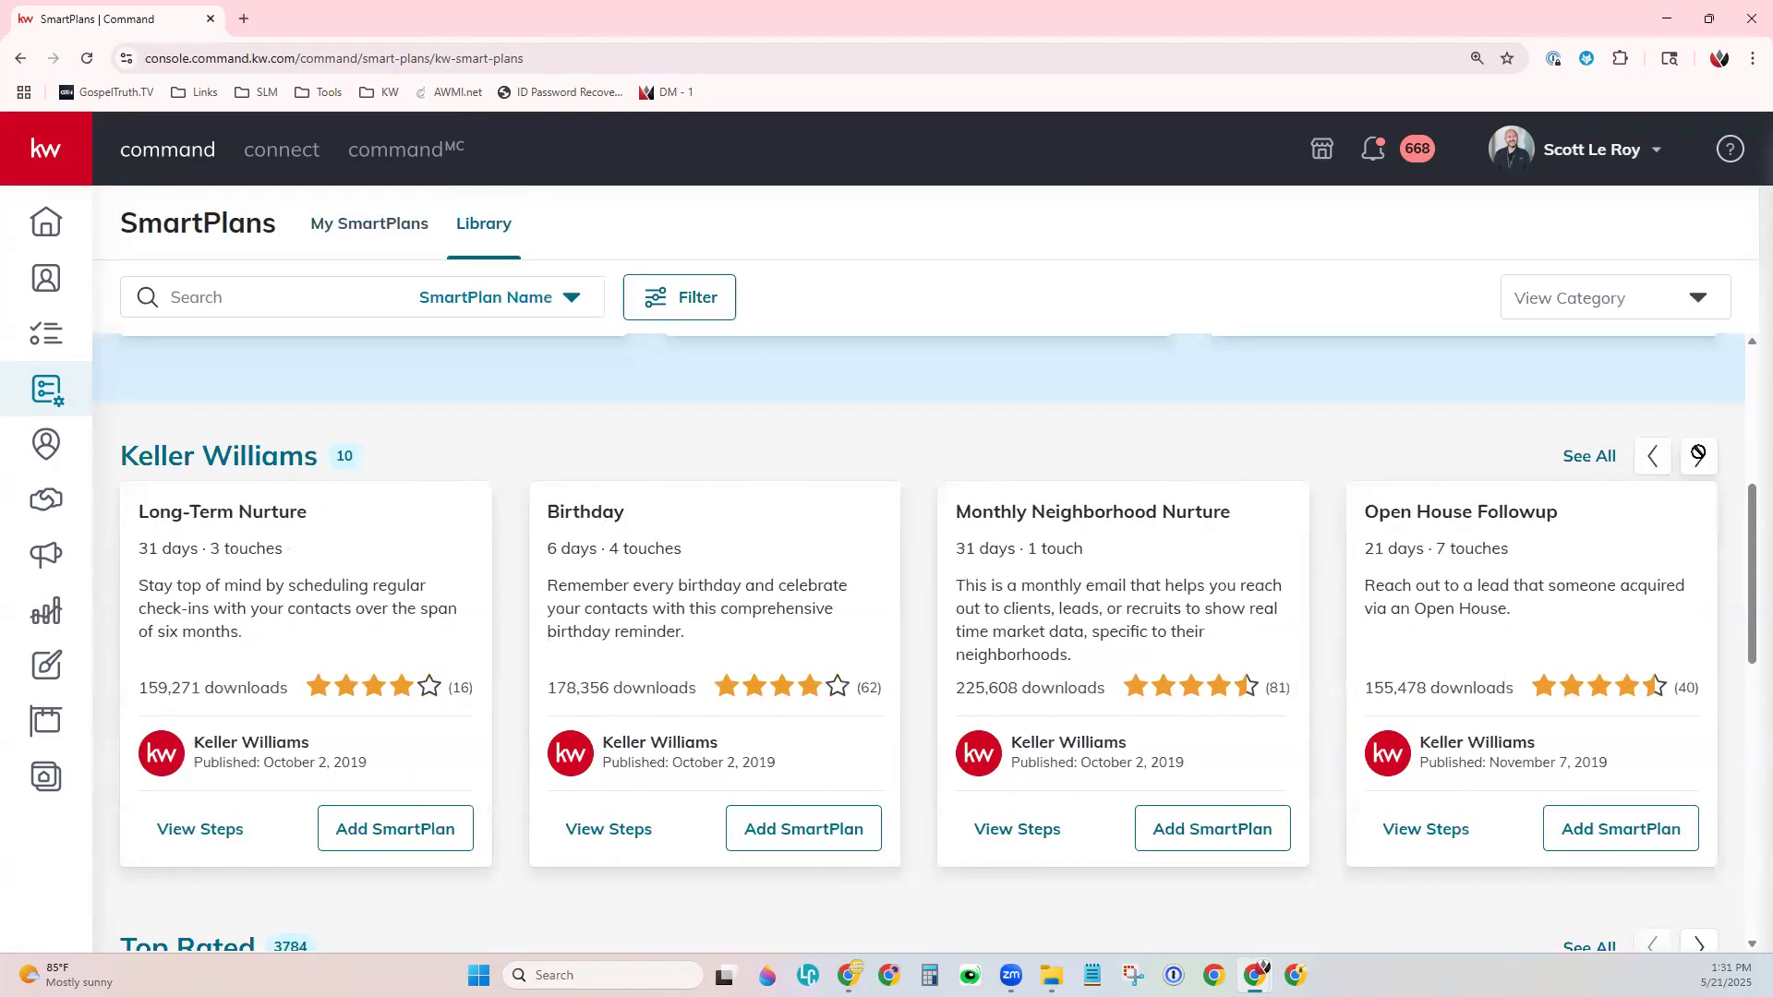
scroll(1256, 575, "down", 4)
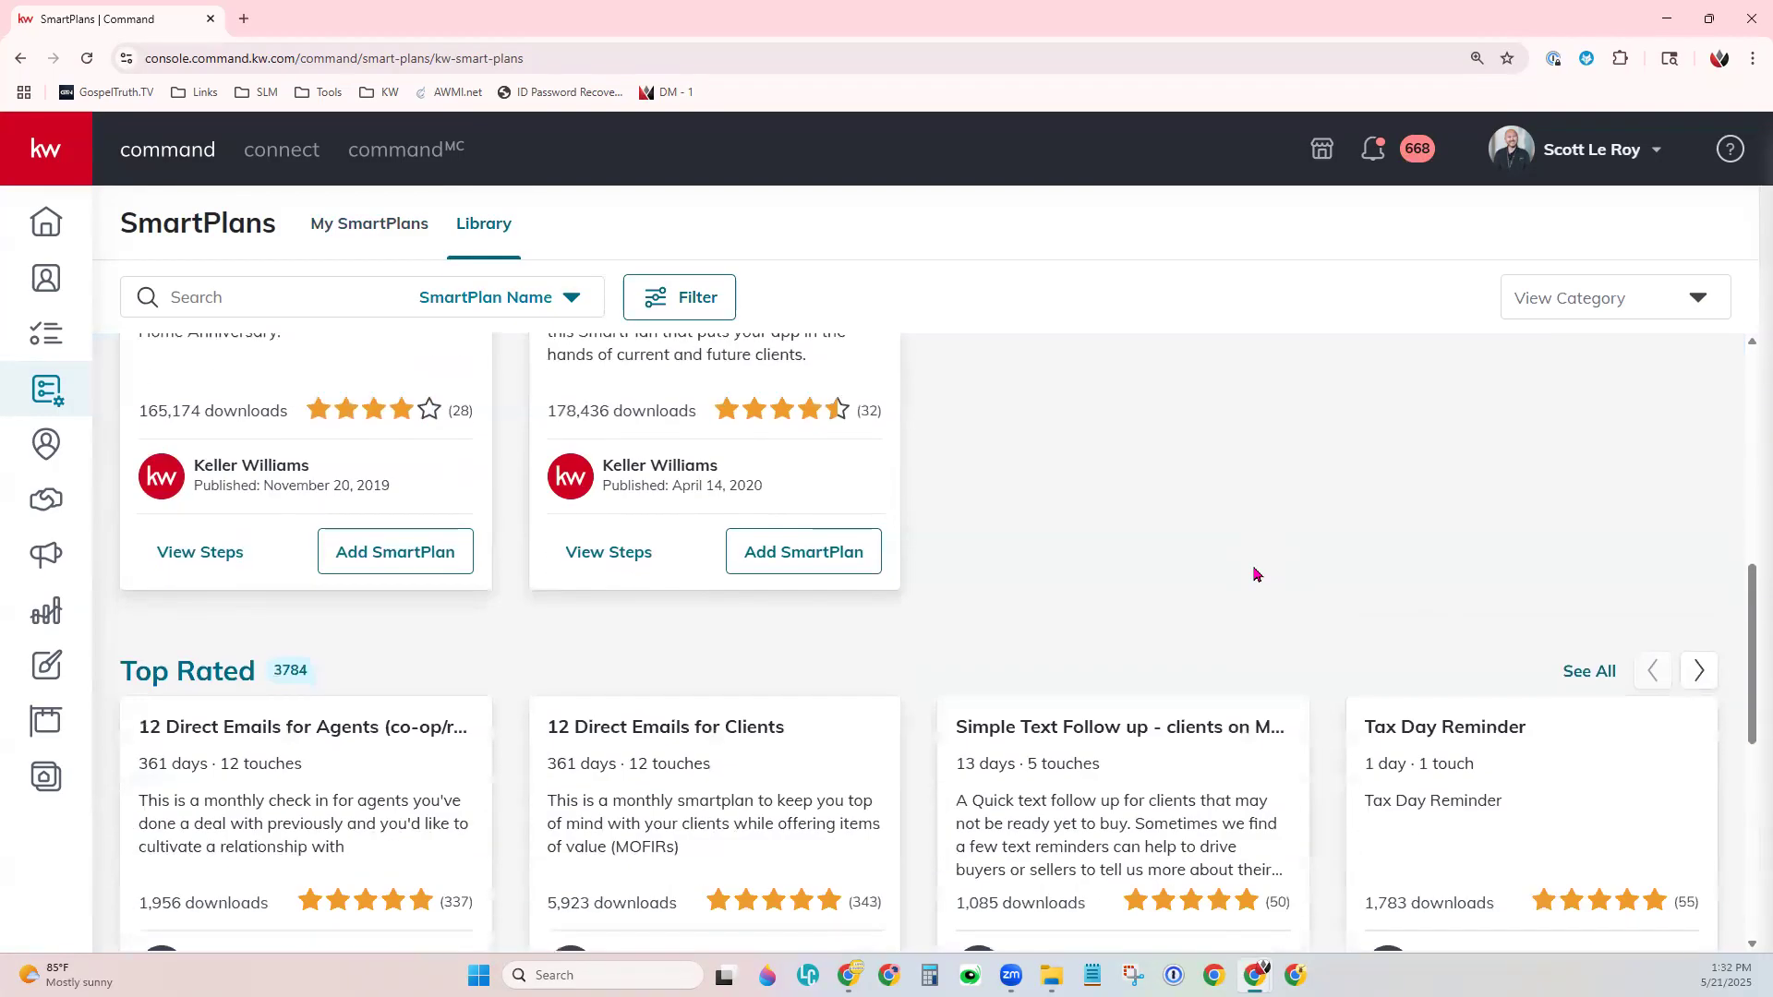
scroll(1256, 574, "up", 8)
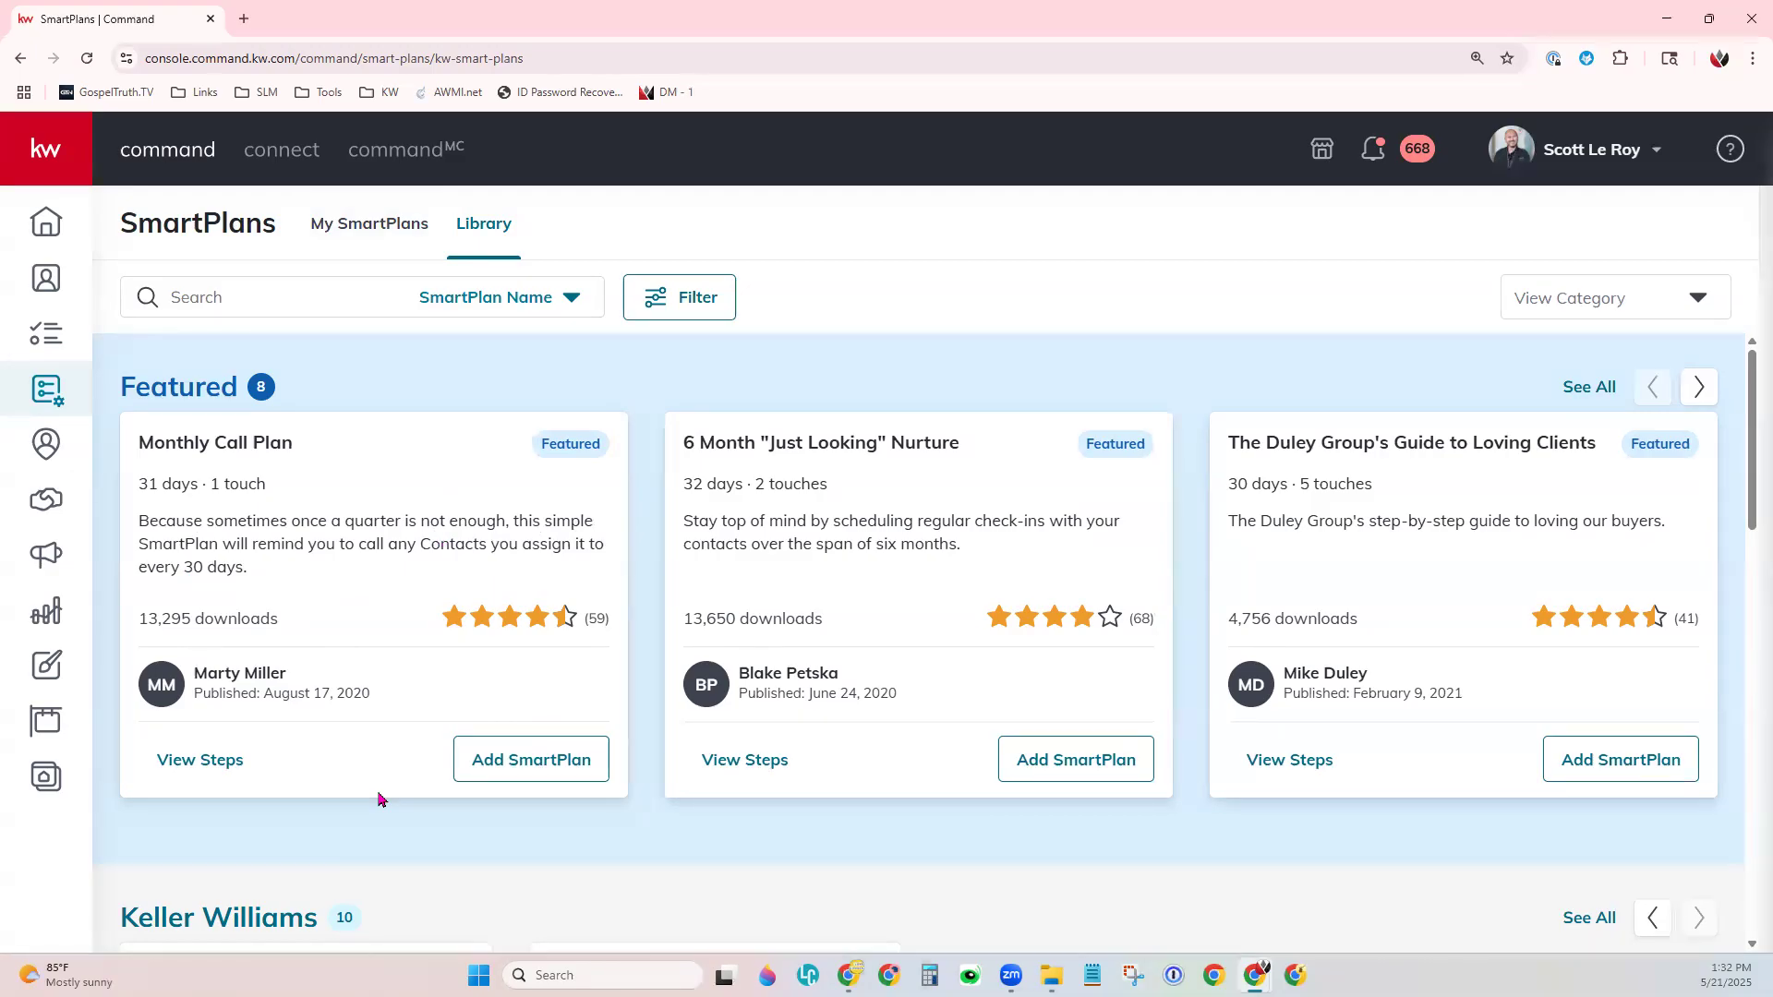
left_click(215, 762)
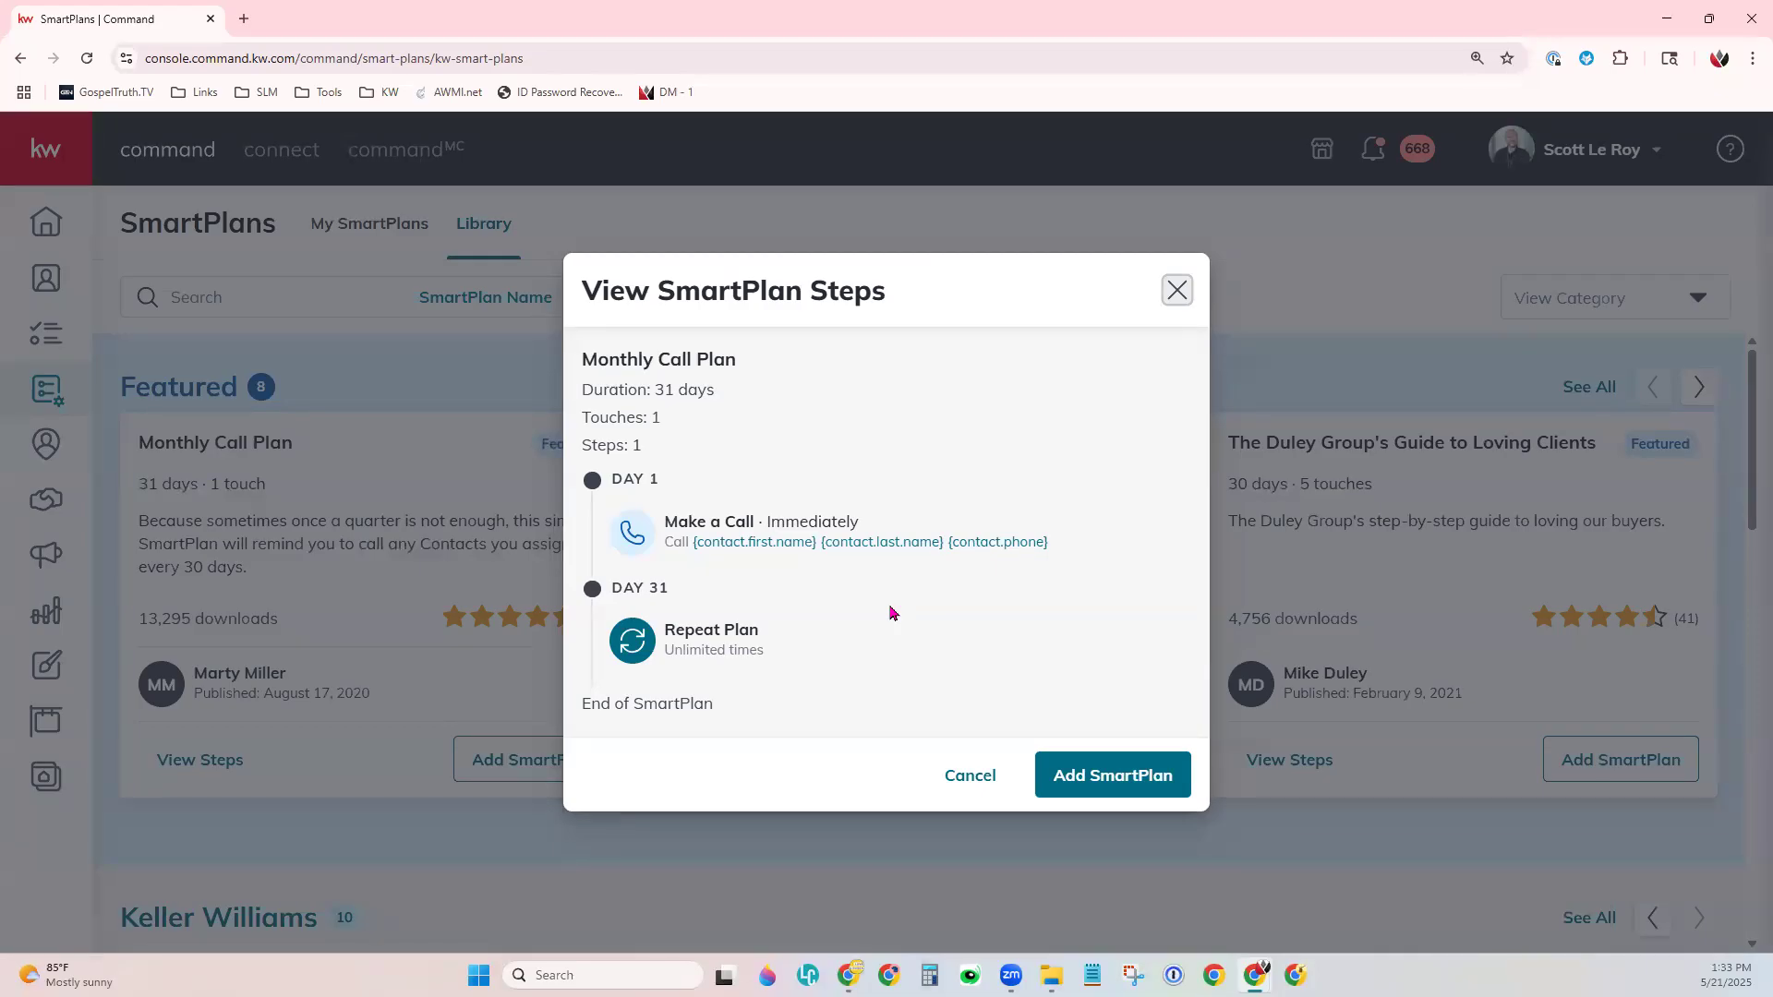
left_click(1175, 292)
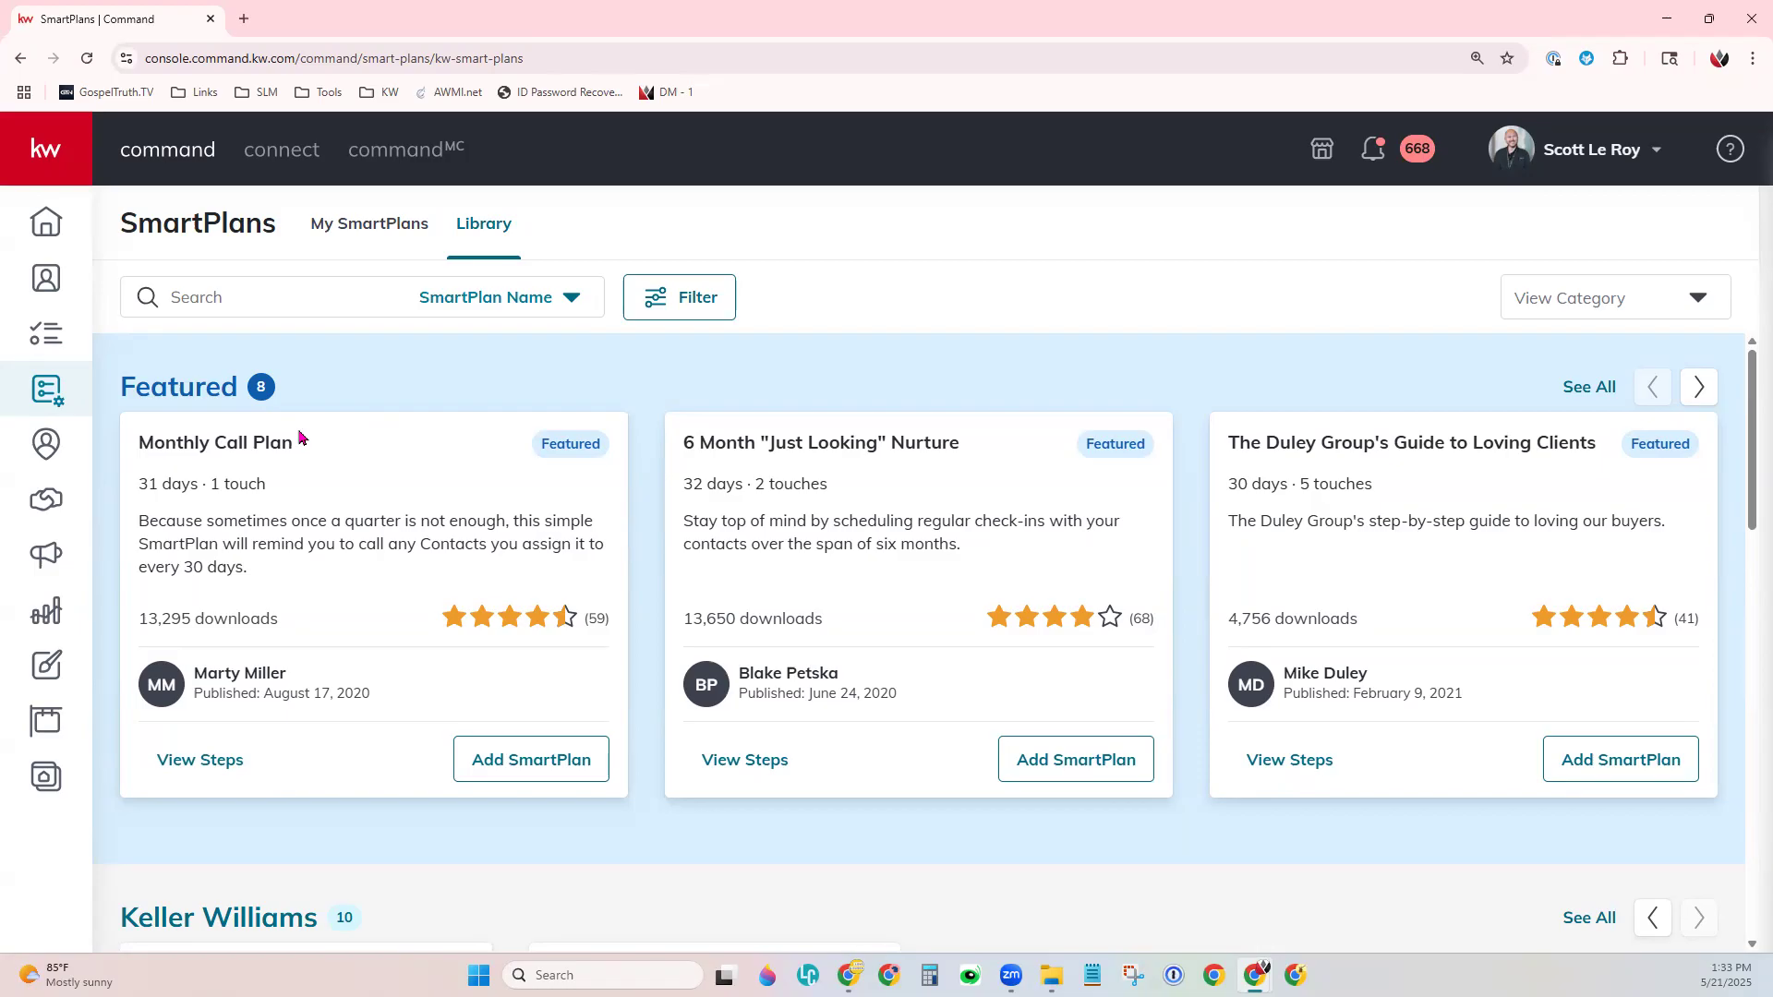
Page the Featured row through to its last plans.
left_click_drag(130, 395, 244, 397)
left_click(356, 389)
left_click(1706, 389)
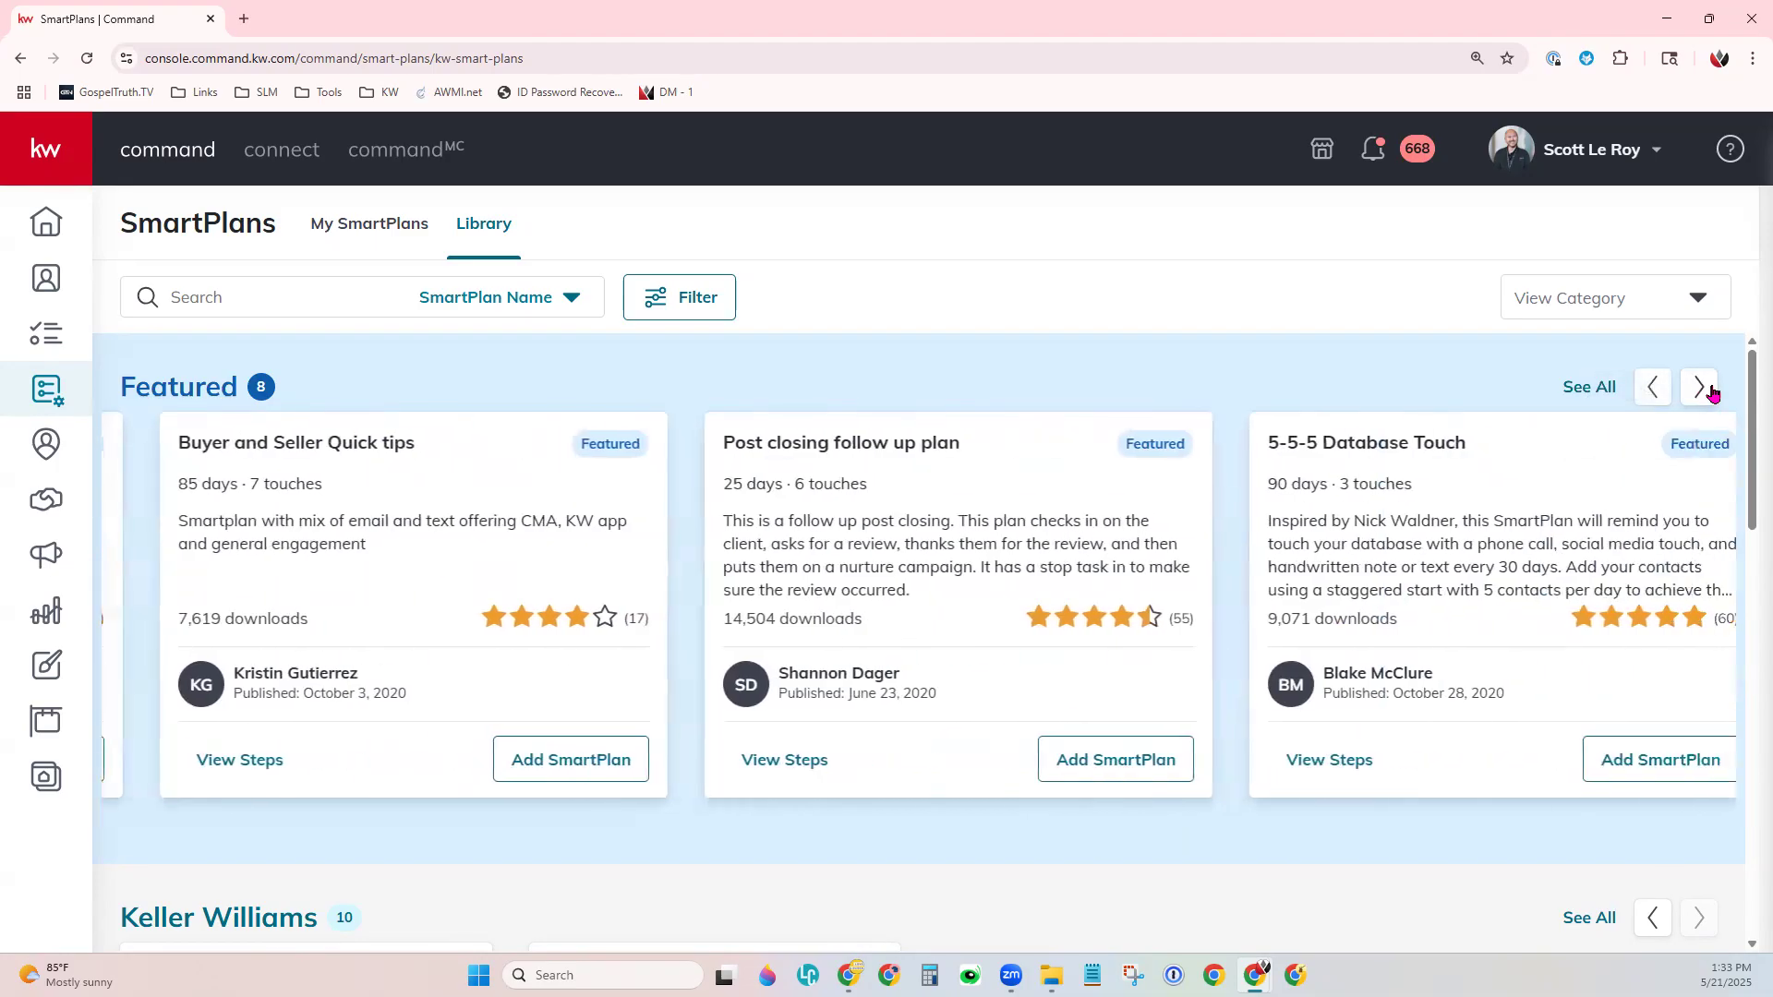
left_click(1709, 388)
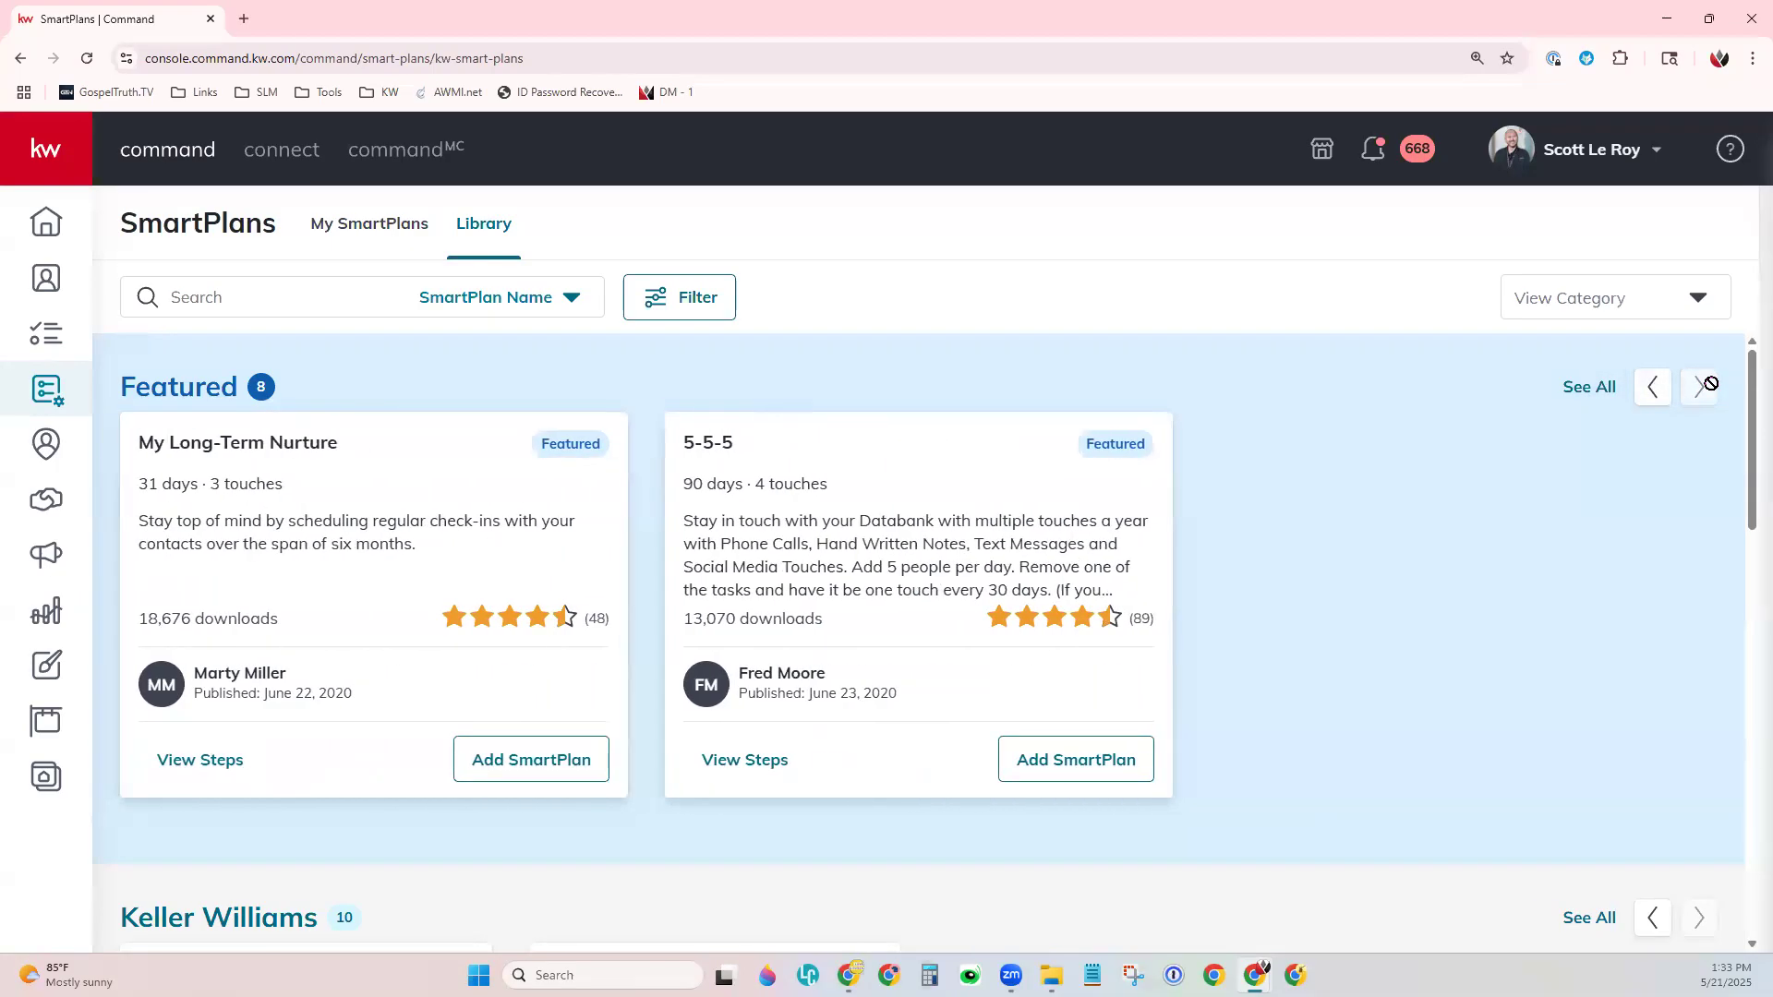
Return the Keller Williams row to its first plans, starting with Quarterly Call Plan.
scroll(1623, 565, "down", 4)
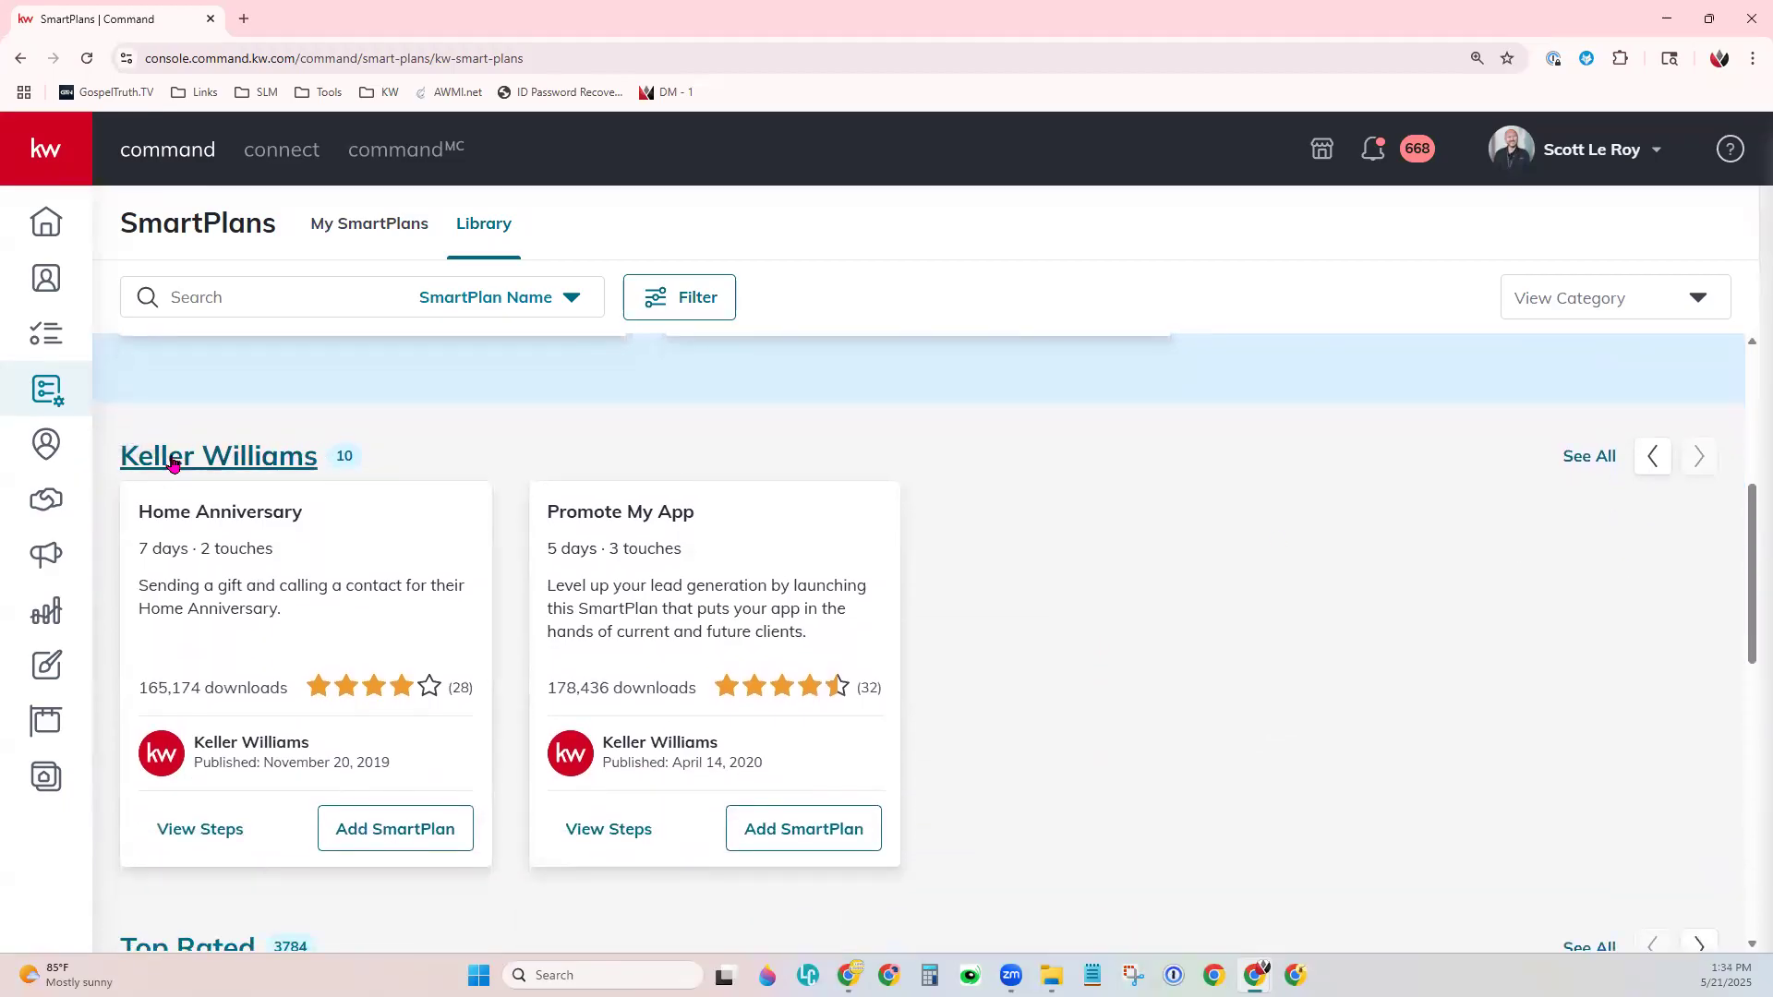
left_click(1653, 459)
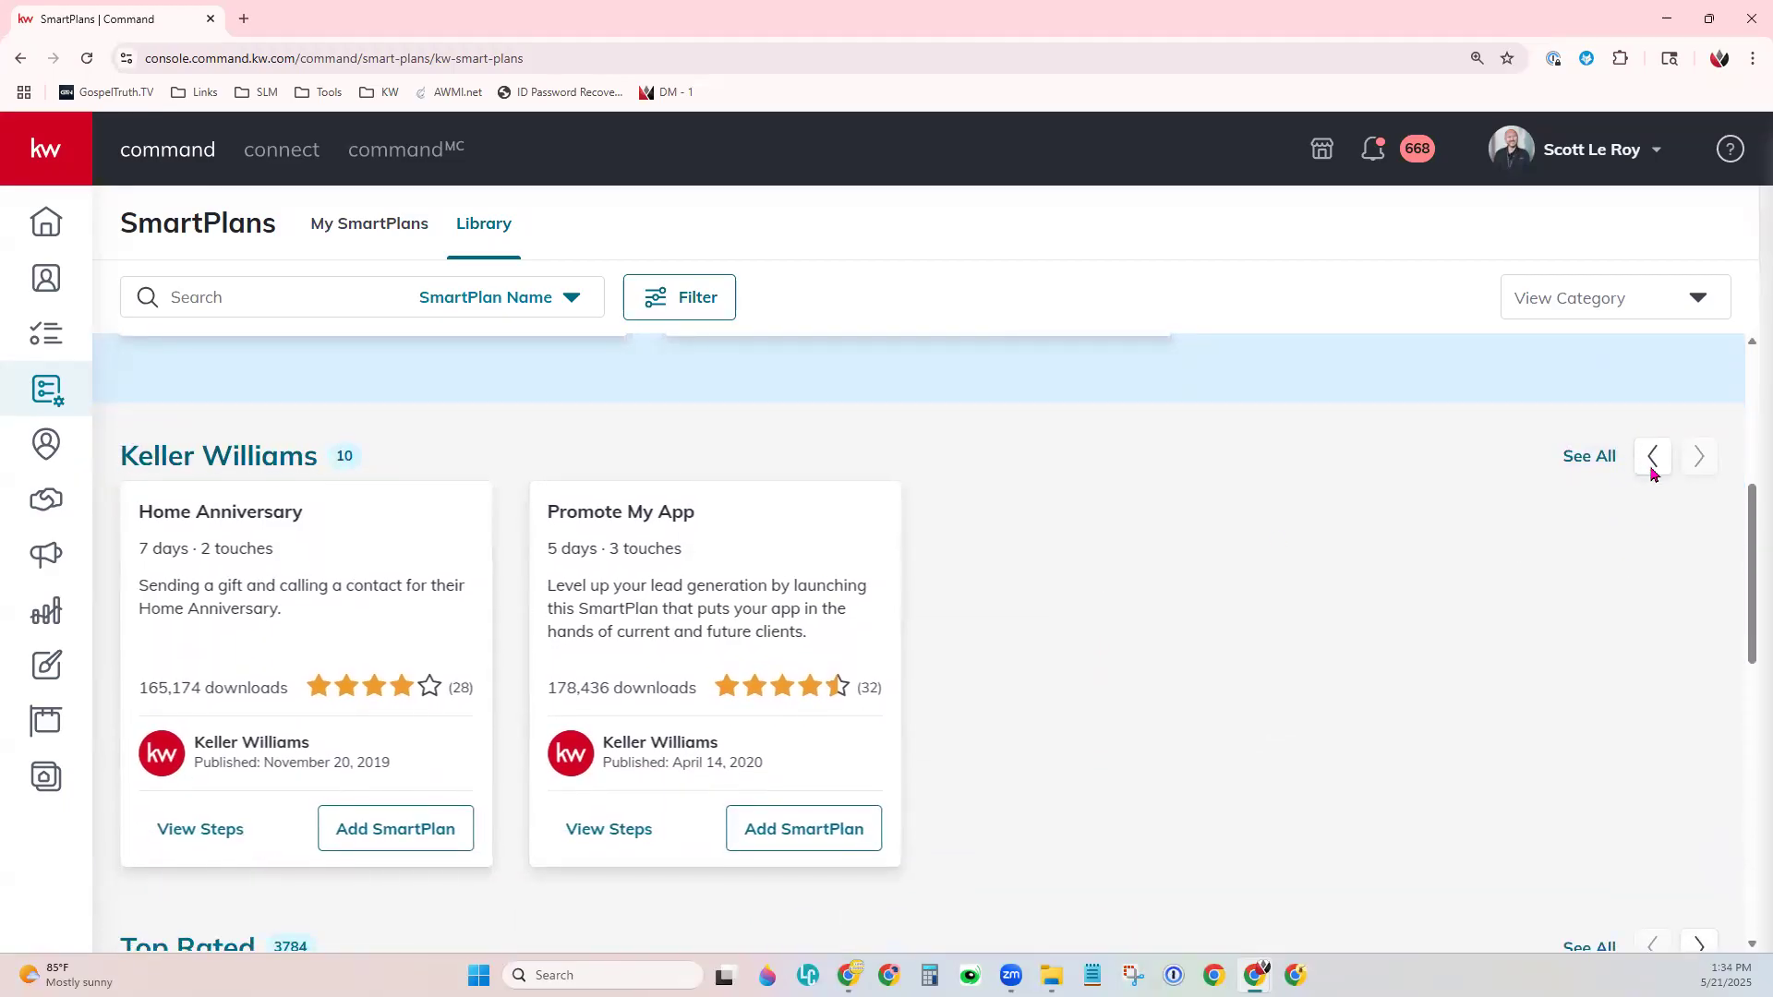
left_click(1655, 458)
left_click(1655, 458)
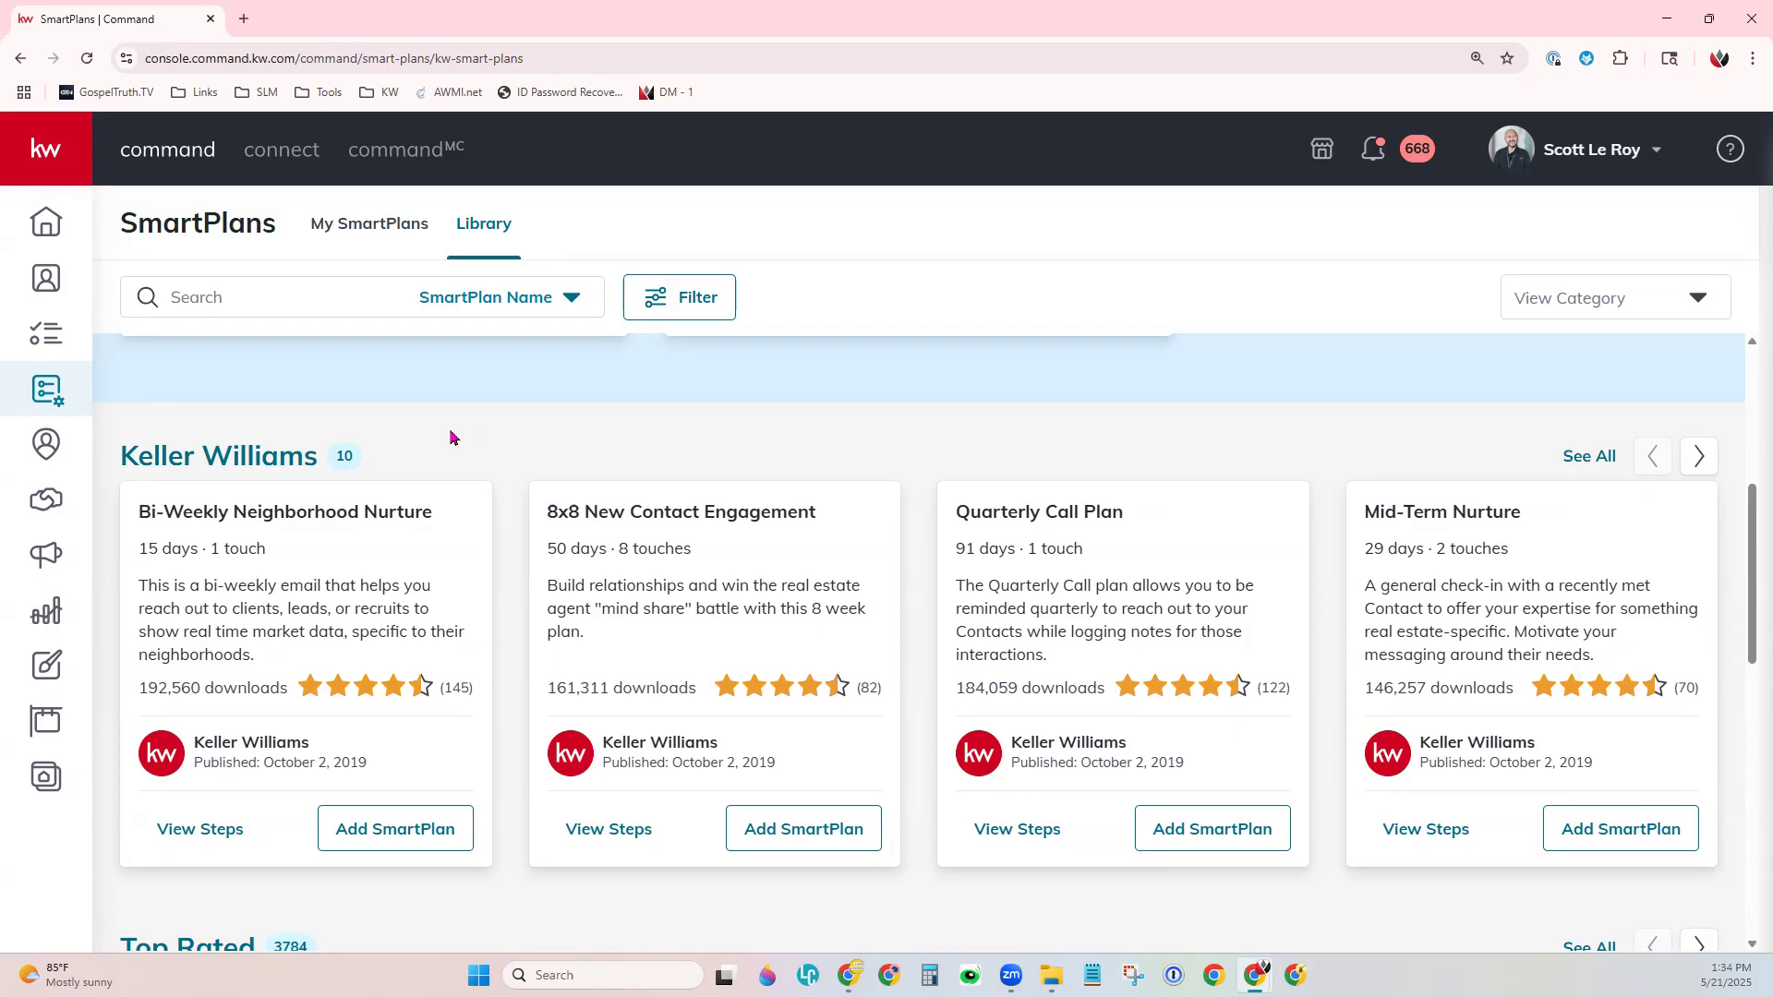
scroll(451, 437, "down", 6)
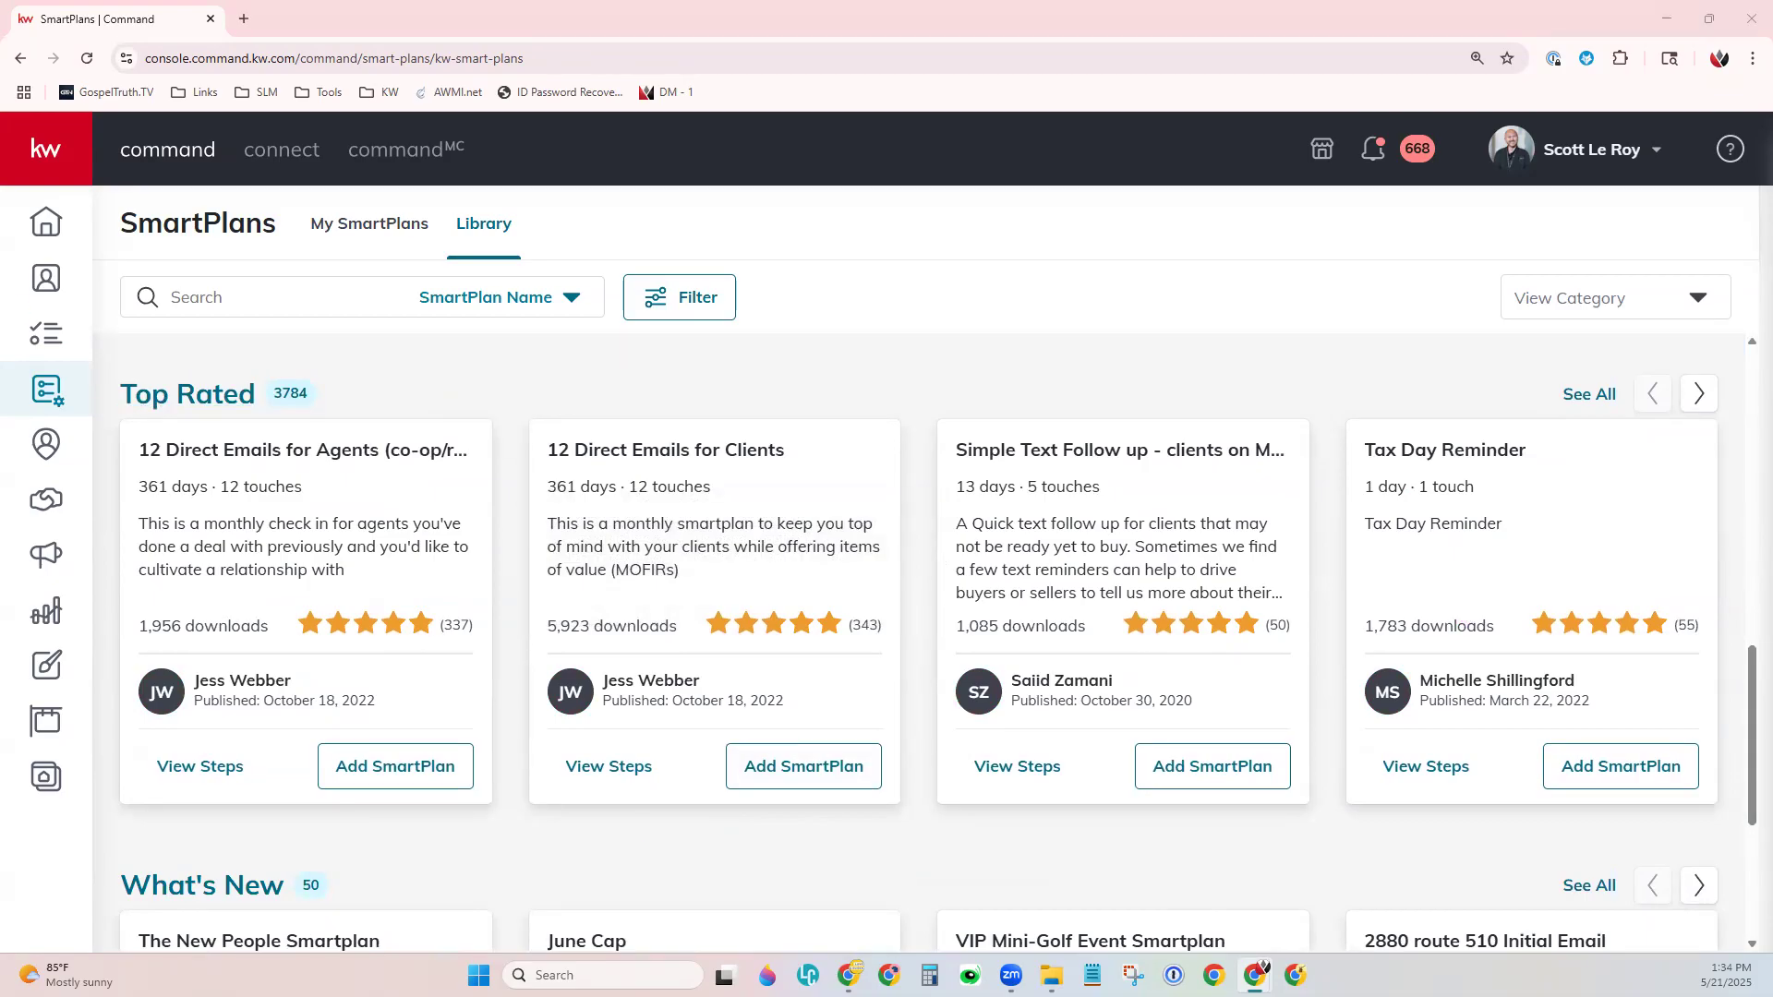
scroll(522, 845, "down", 4)
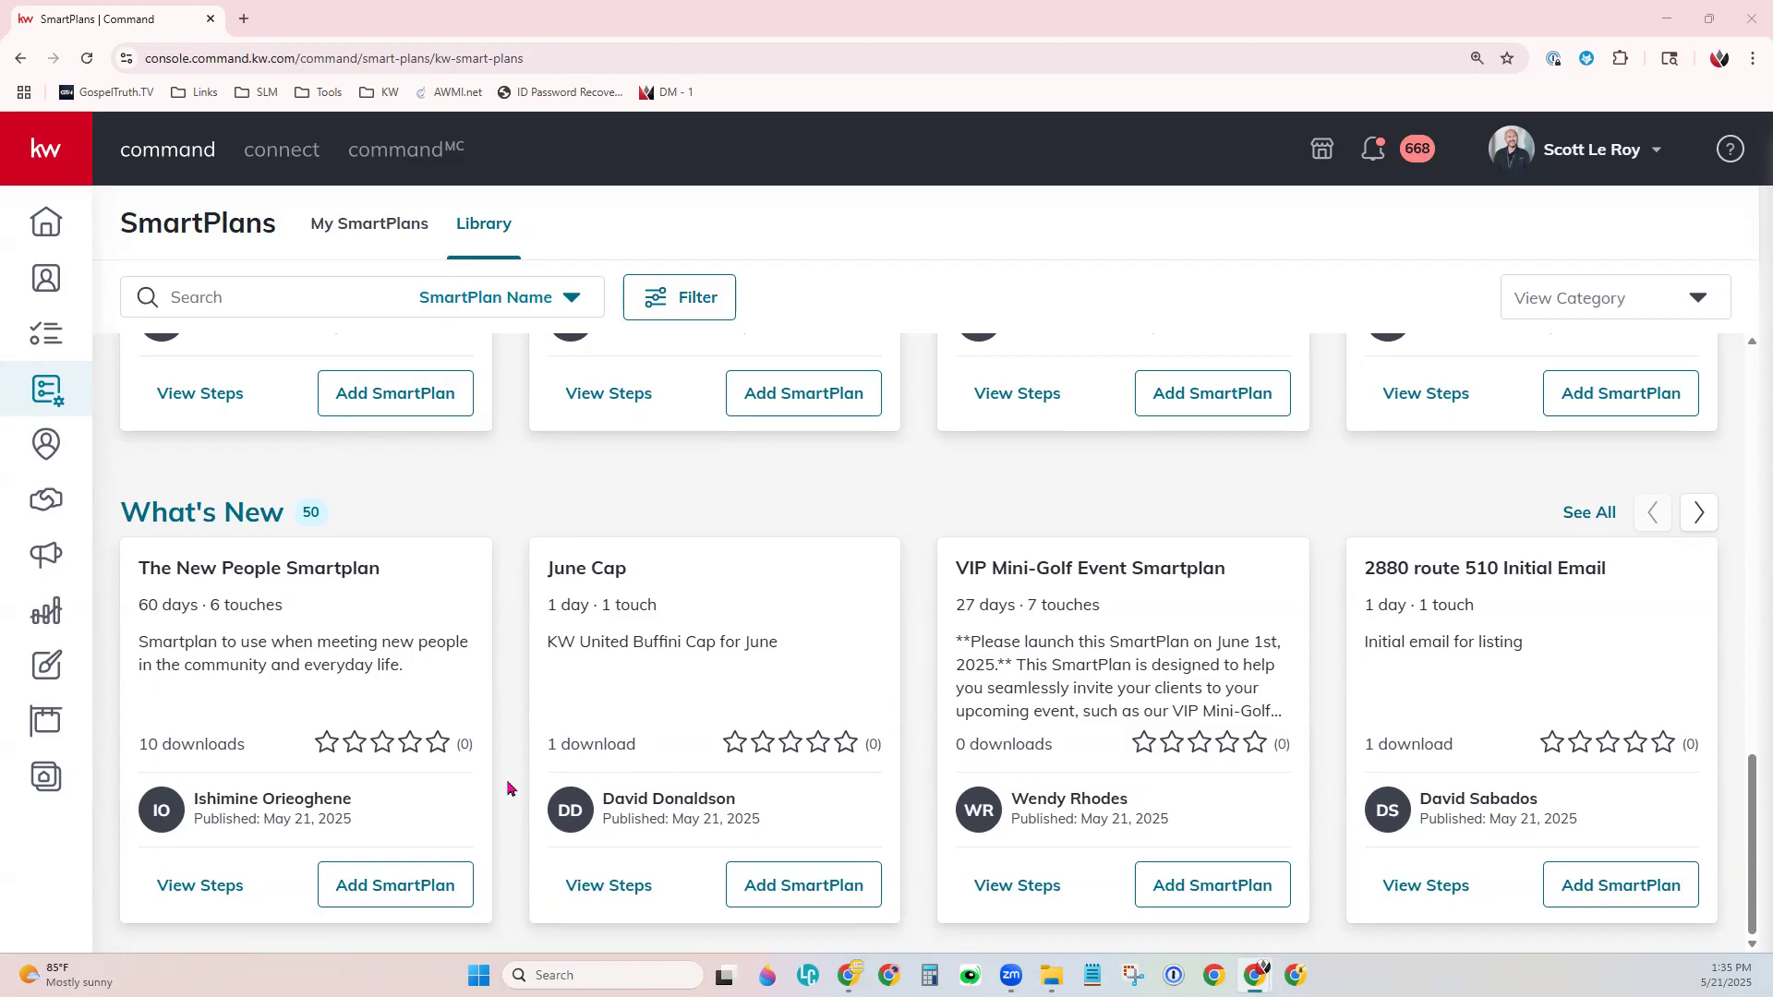
scroll(508, 788, "up", 15)
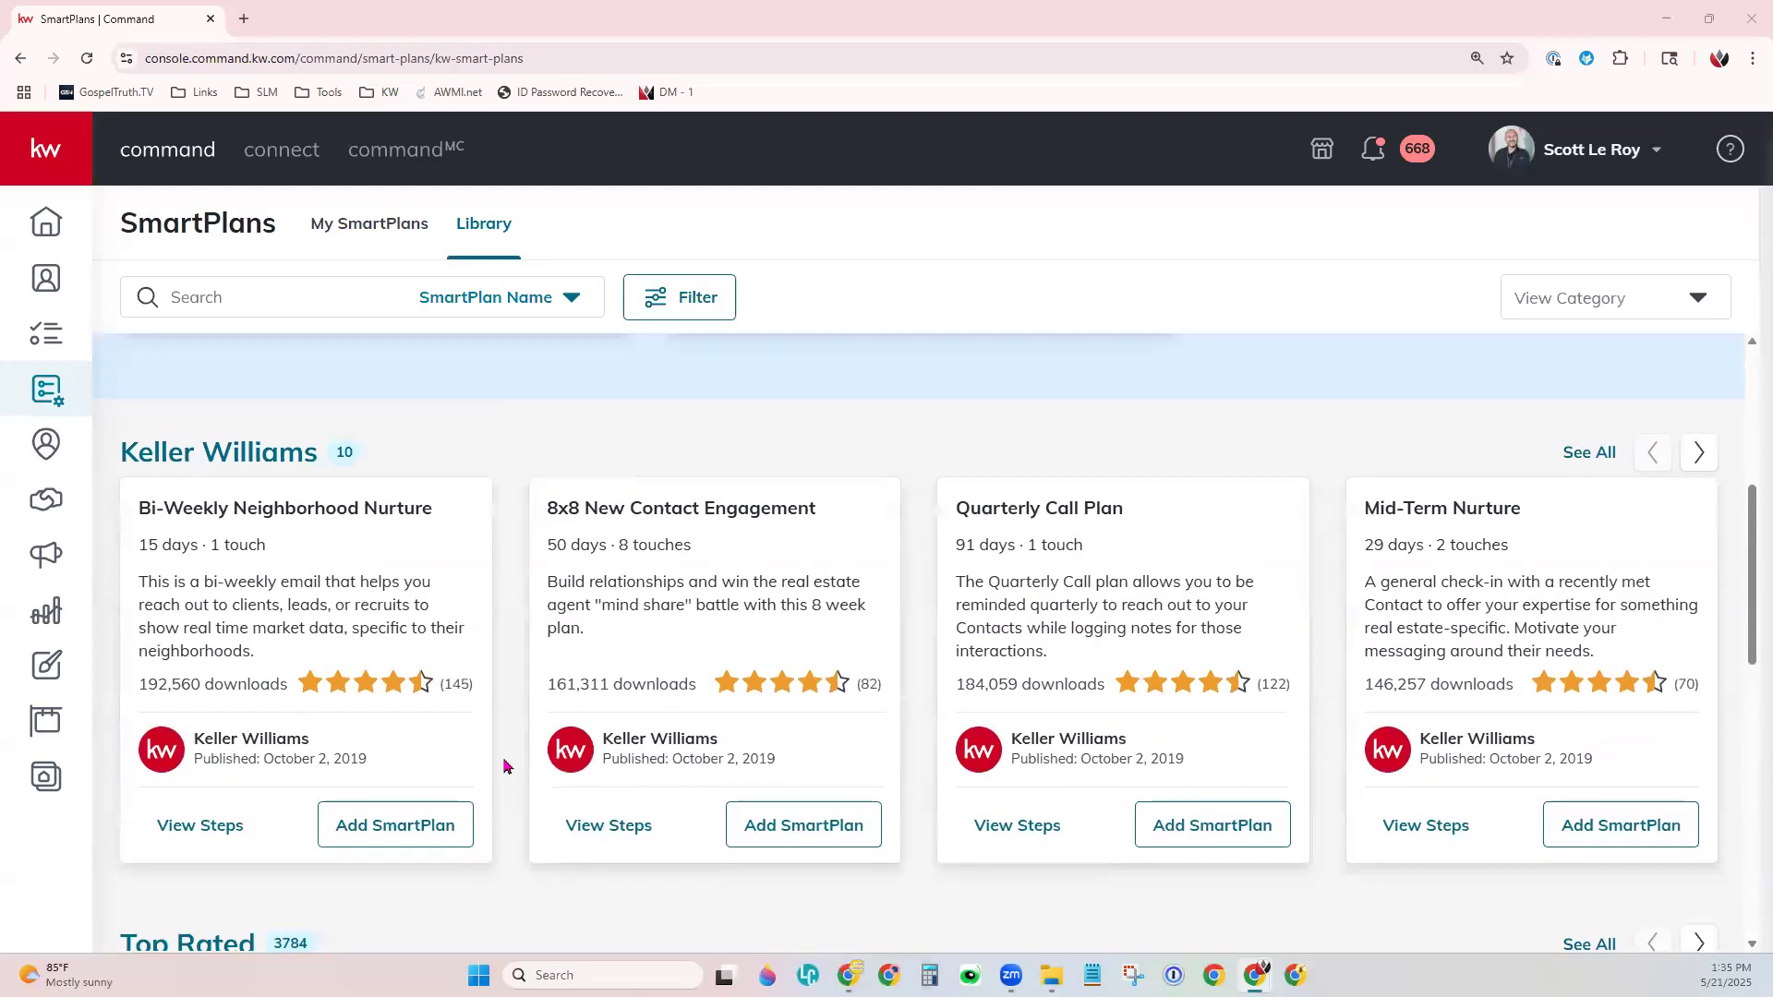
Check the SmartPlan Name search-by options and bring up the library Filters panel.
left_click(263, 292)
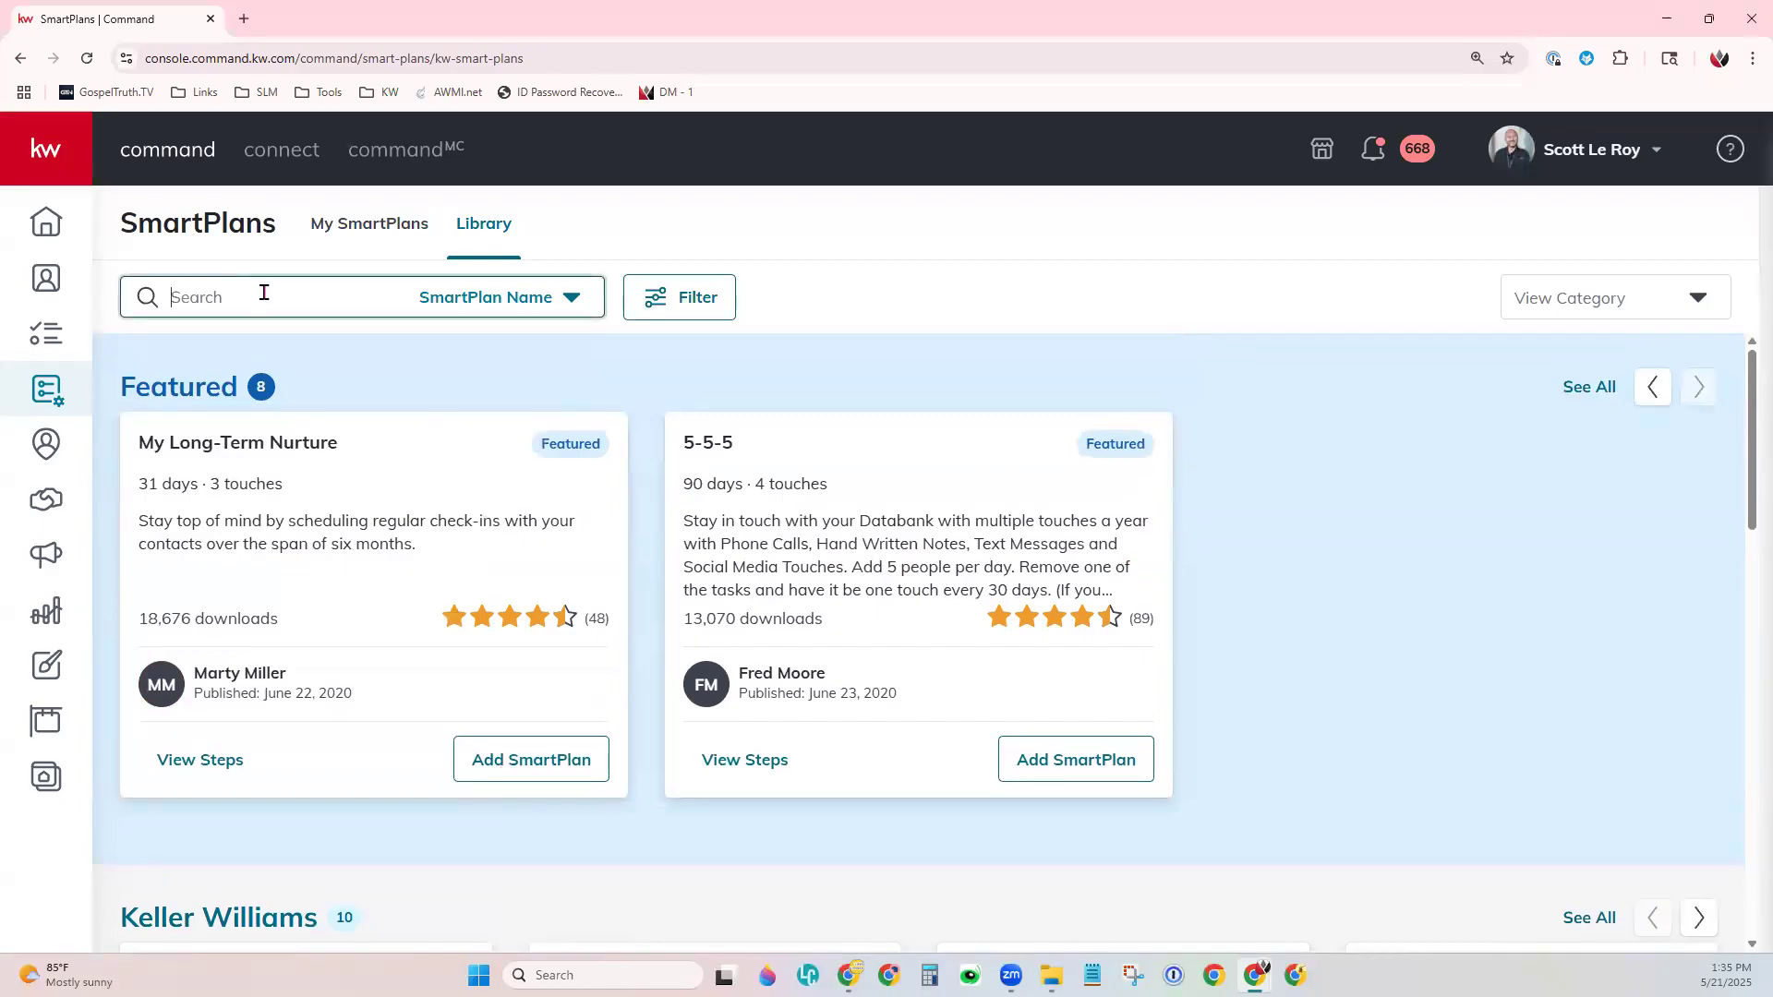
left_click(506, 297)
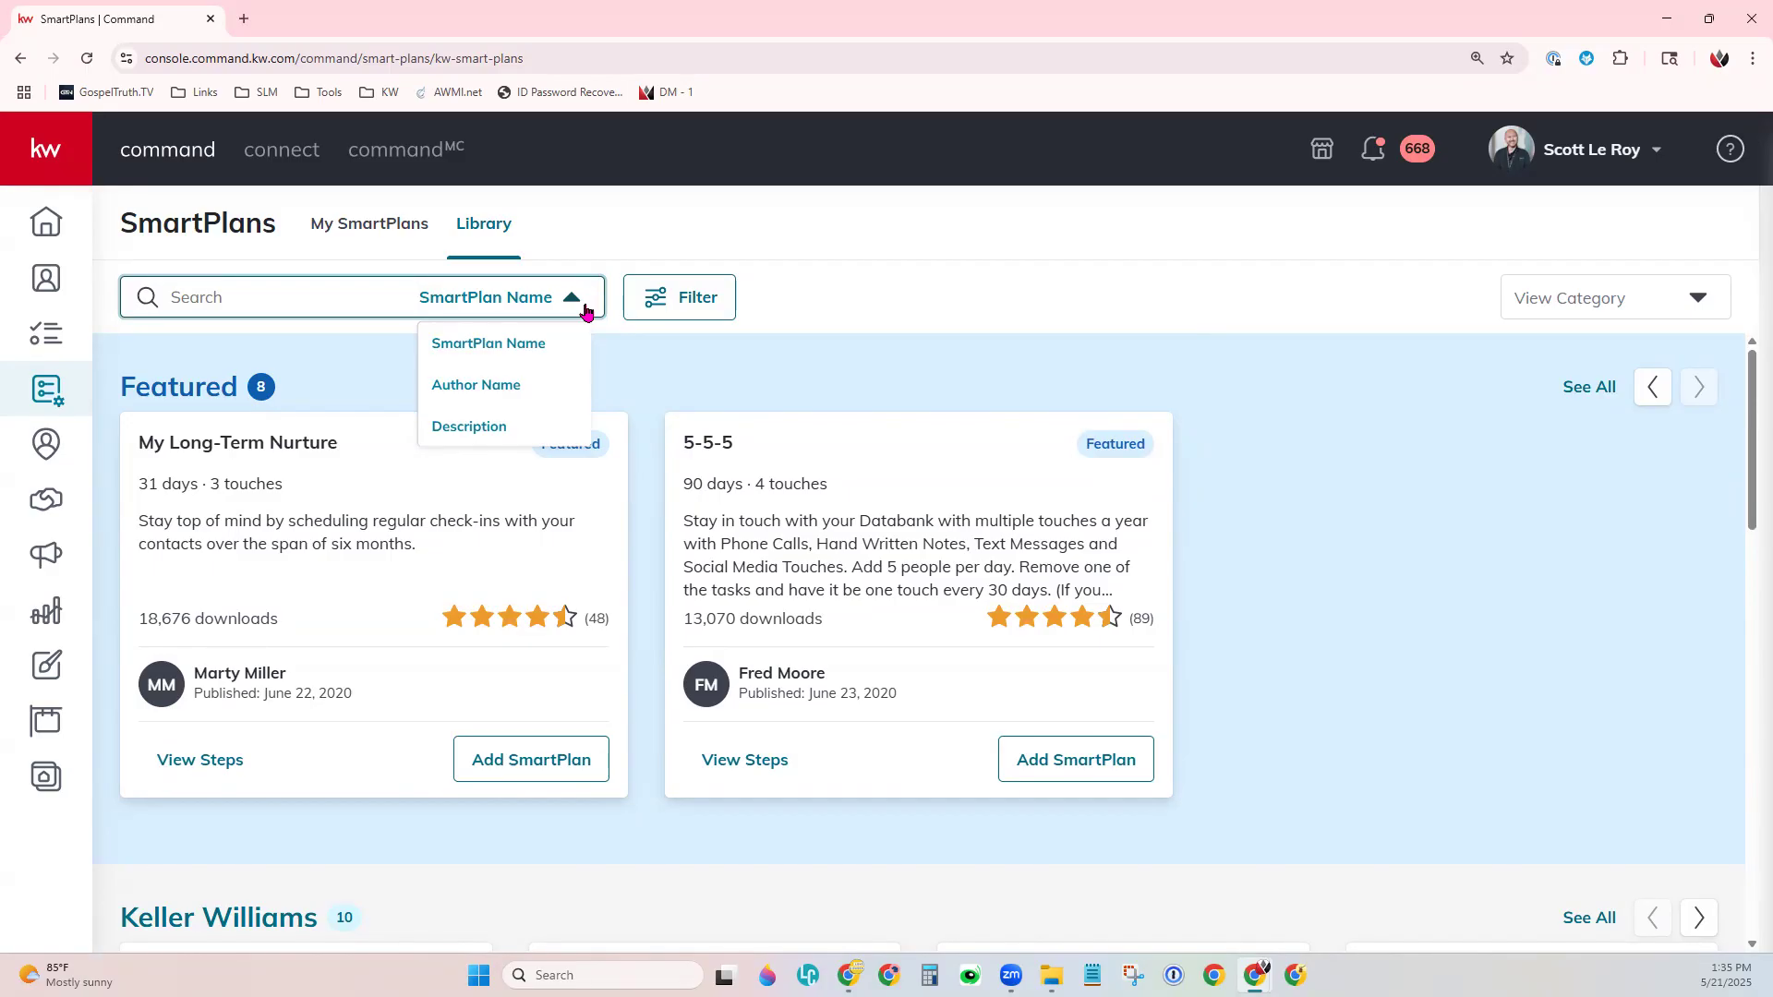
left_click(668, 318)
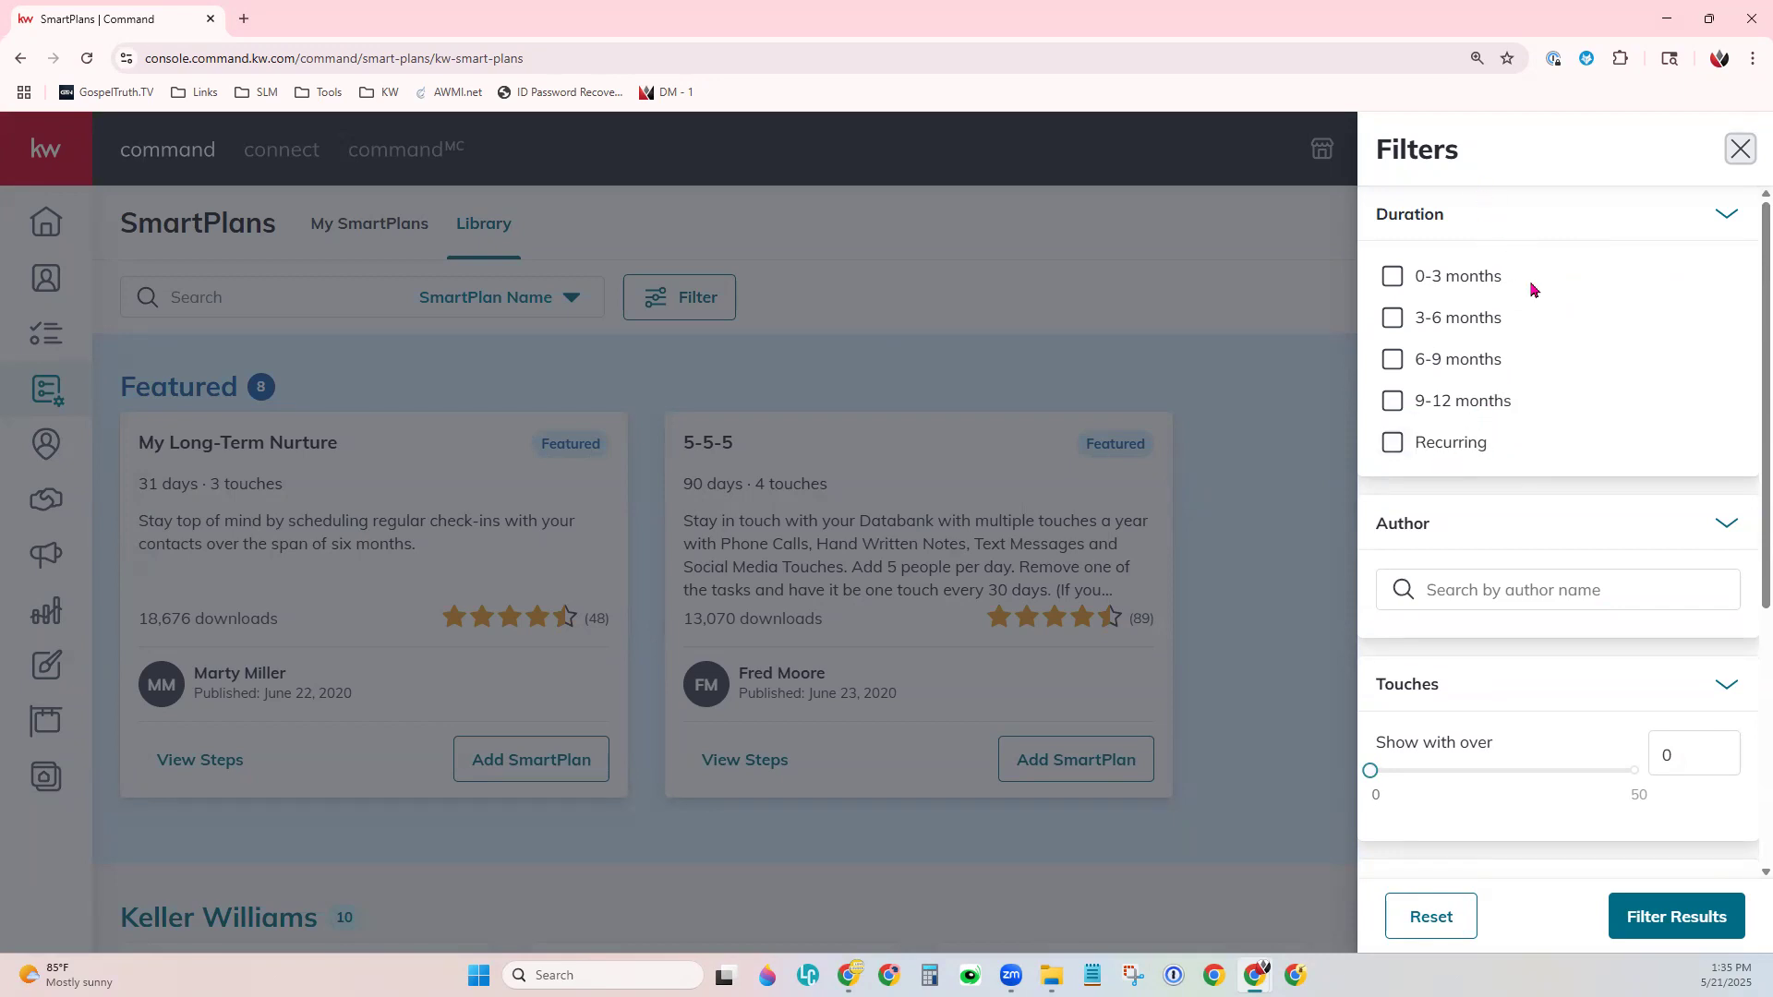
Set library filters to over 4 touches, over 351 downloads and +5 stars, then close the panel.
scroll(1570, 494, "down", 3)
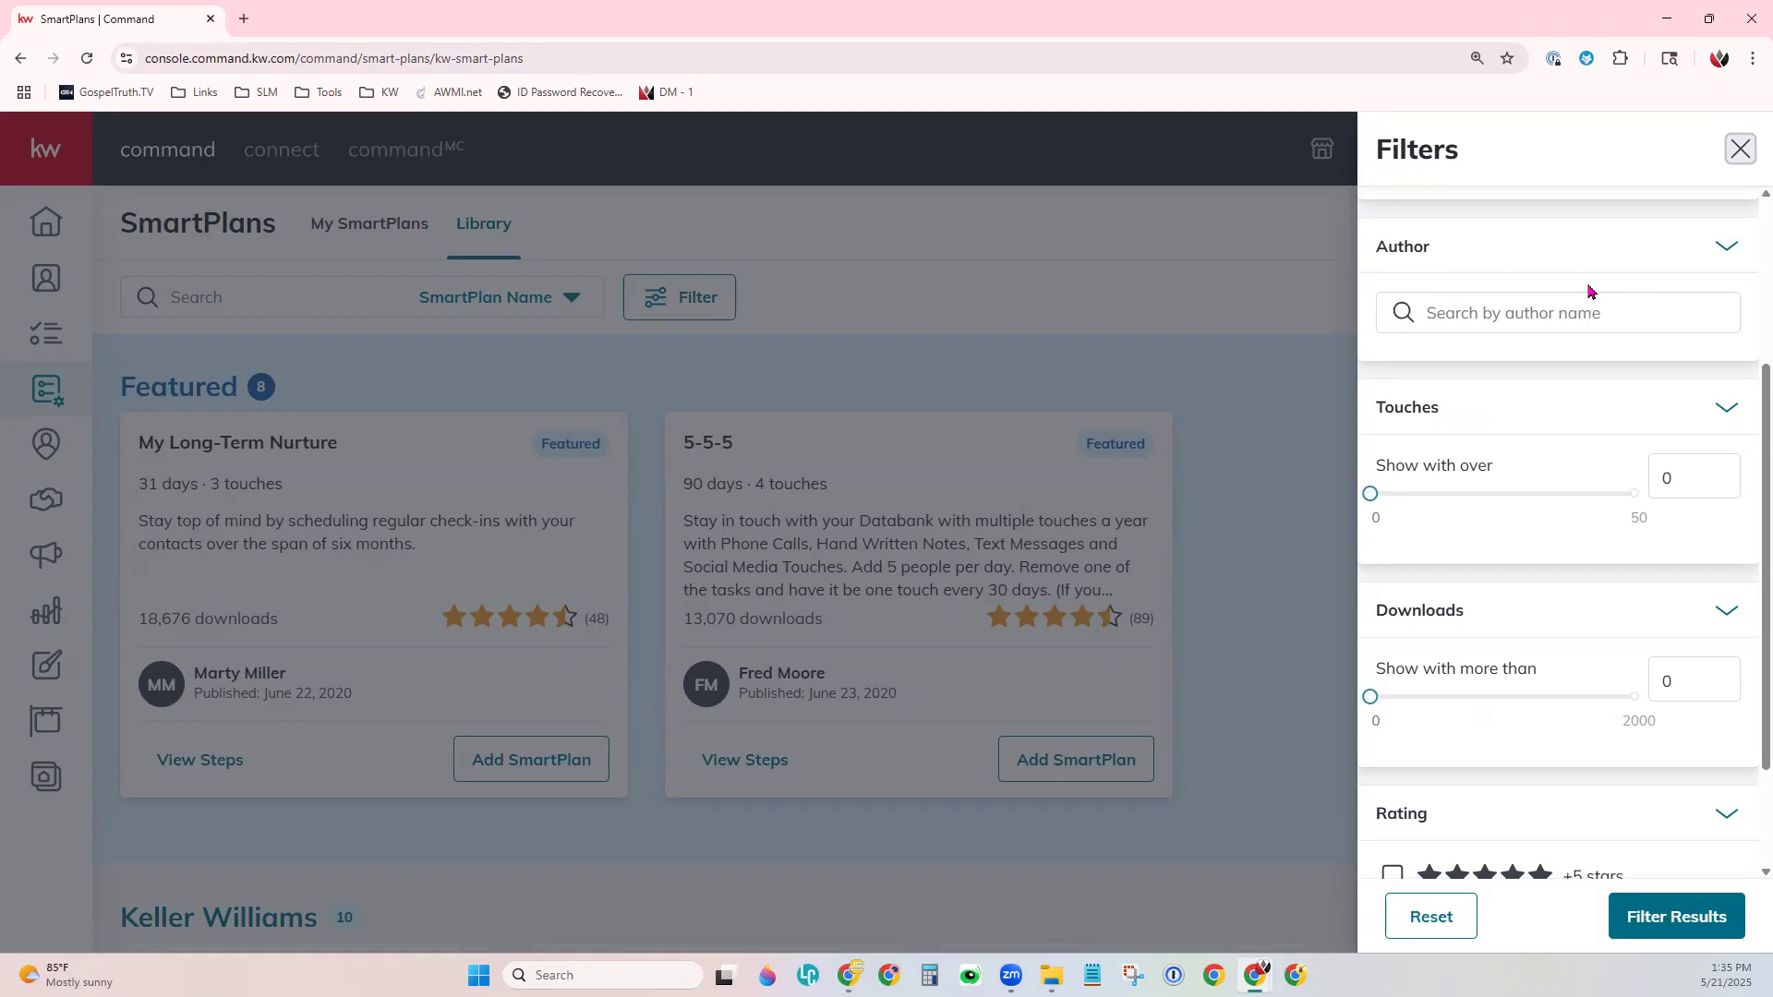
scroll(1543, 530, "down", 2)
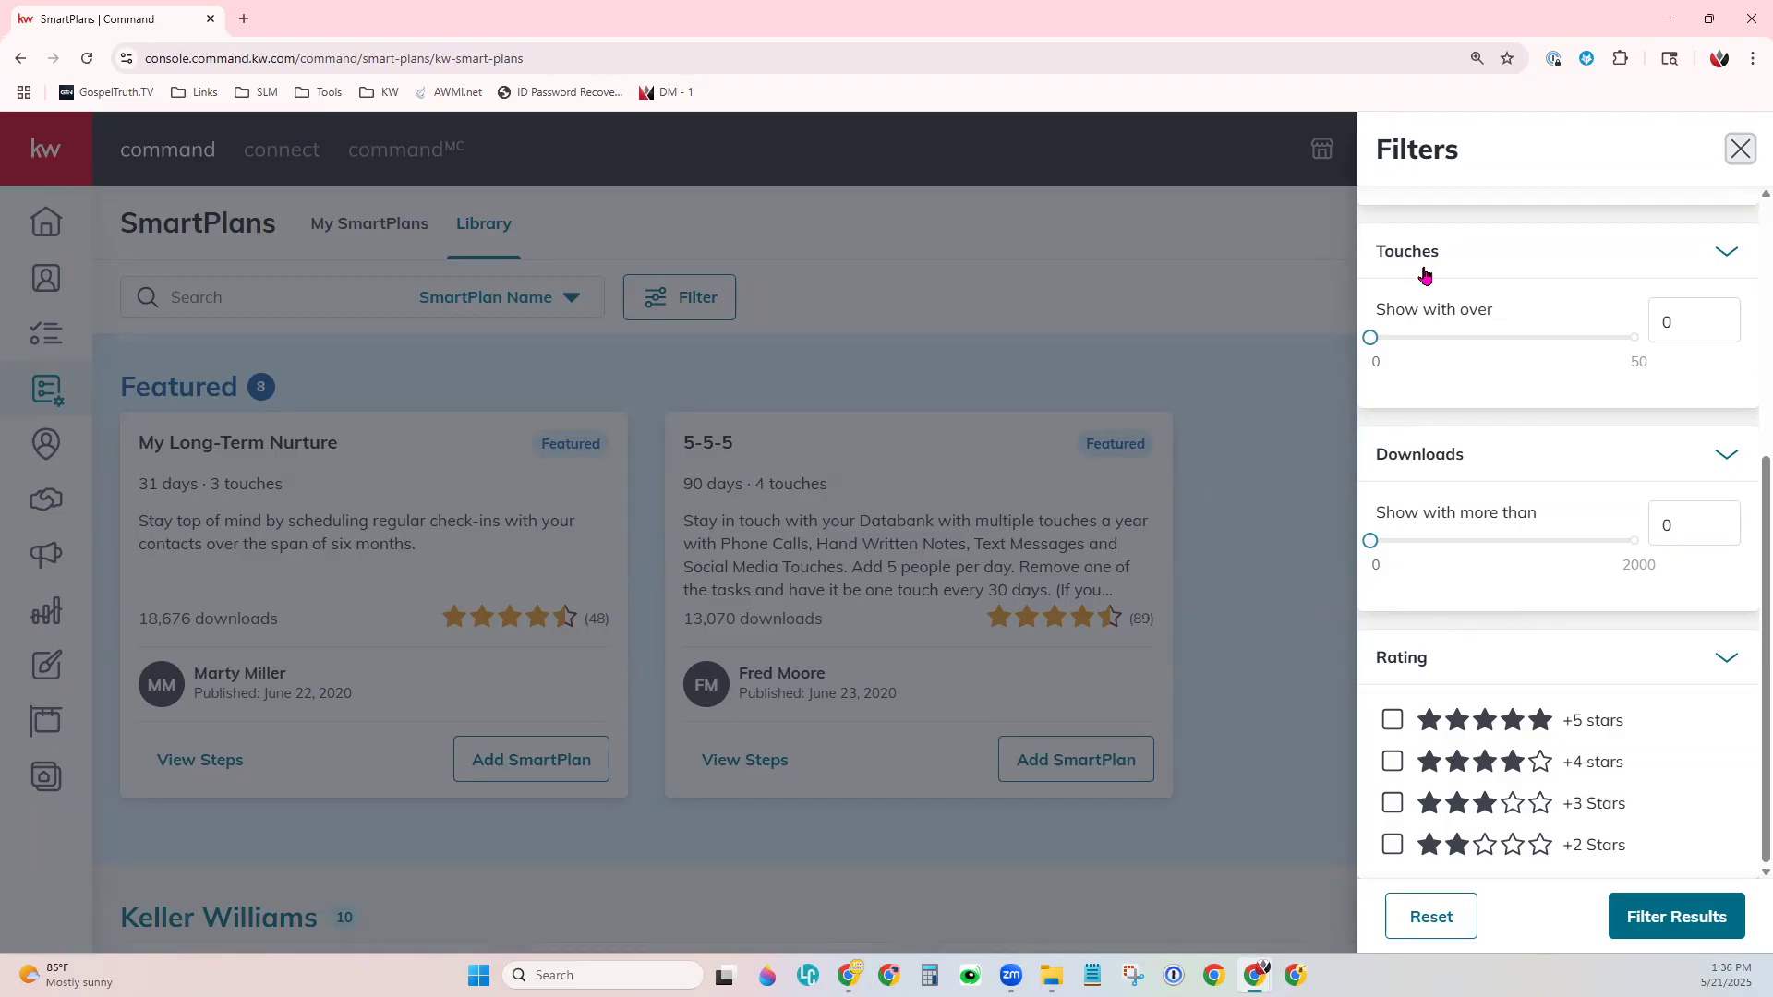
mouse_move(1371, 337)
left_mouse_down()
mouse_move(1482, 338)
mouse_move(1376, 338)
mouse_move(1392, 338)
left_mouse_up()
left_click_drag(1372, 541, 1416, 542)
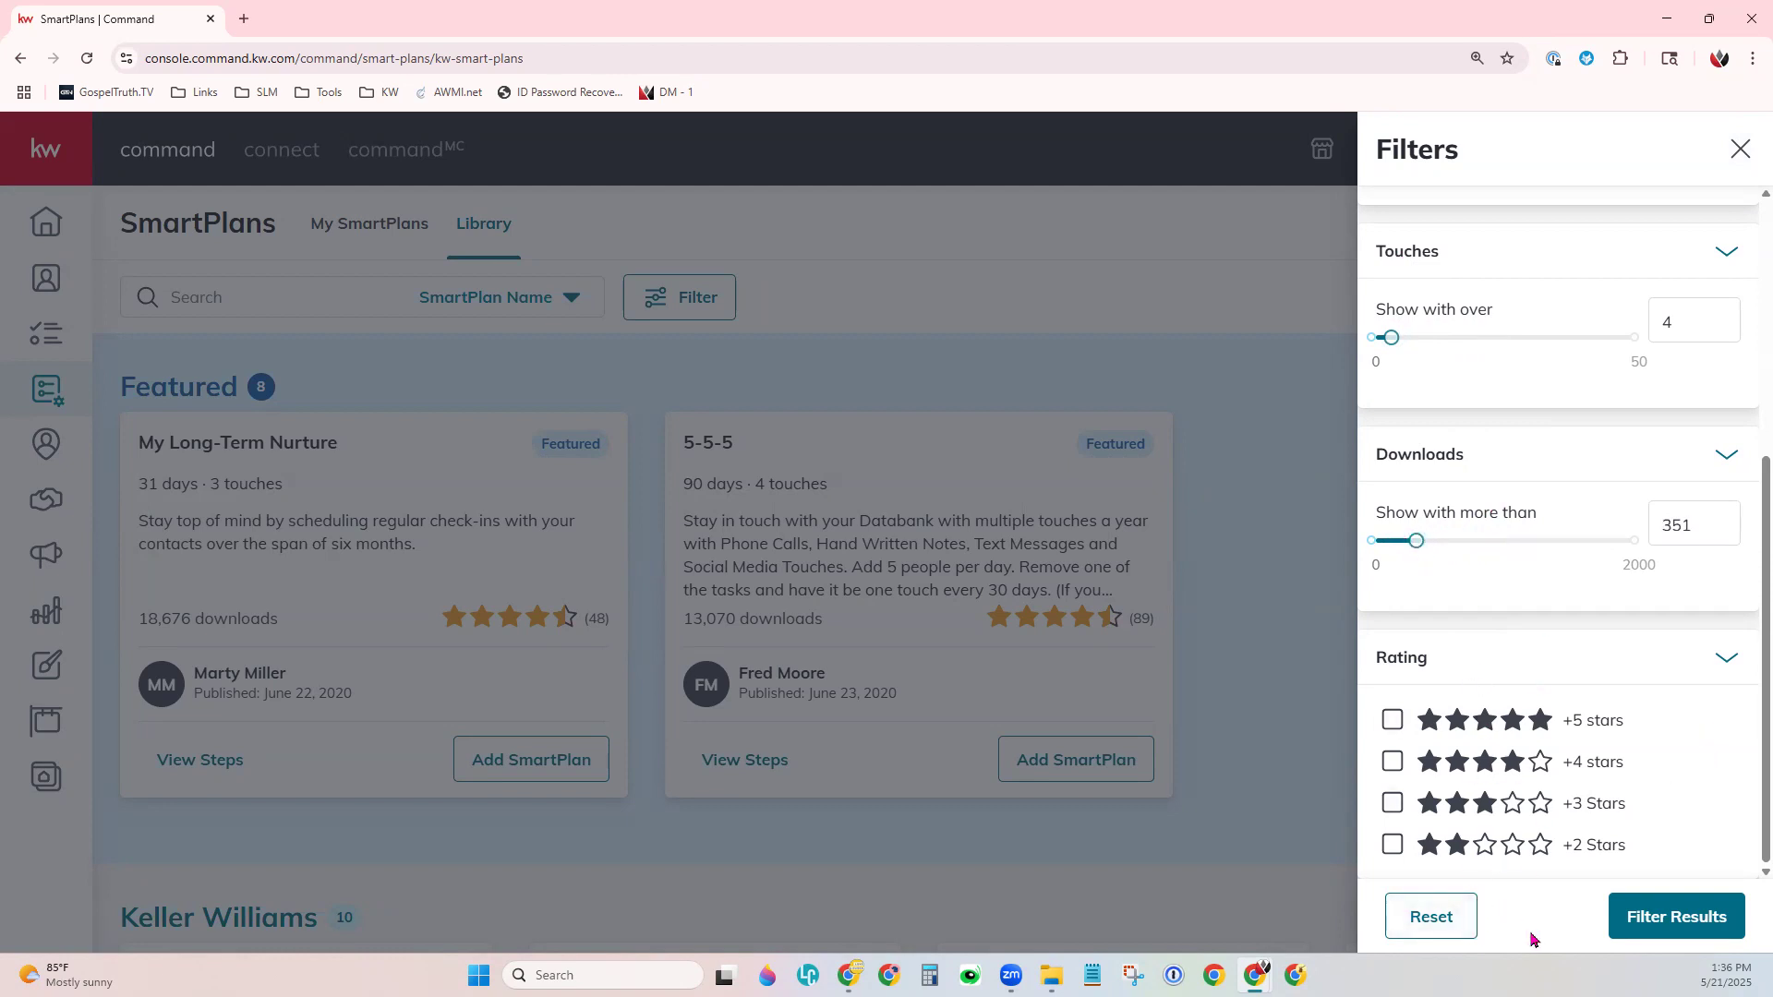
left_click(1393, 720)
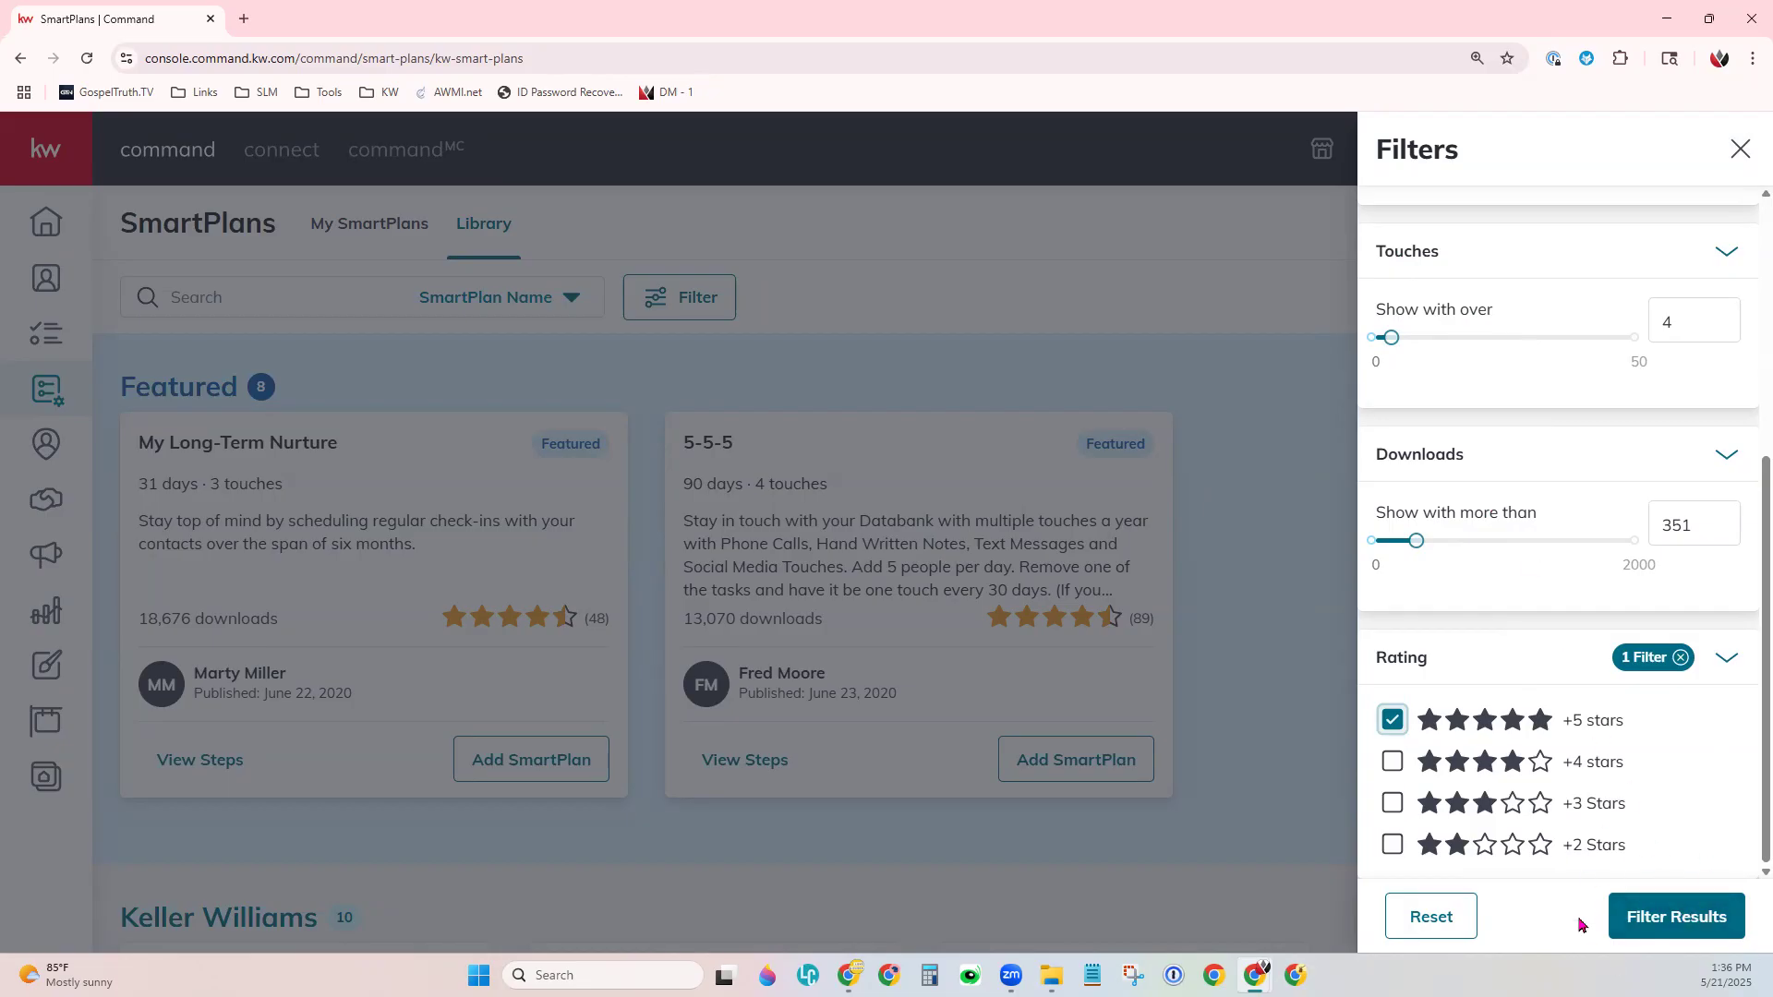
left_click(931, 258)
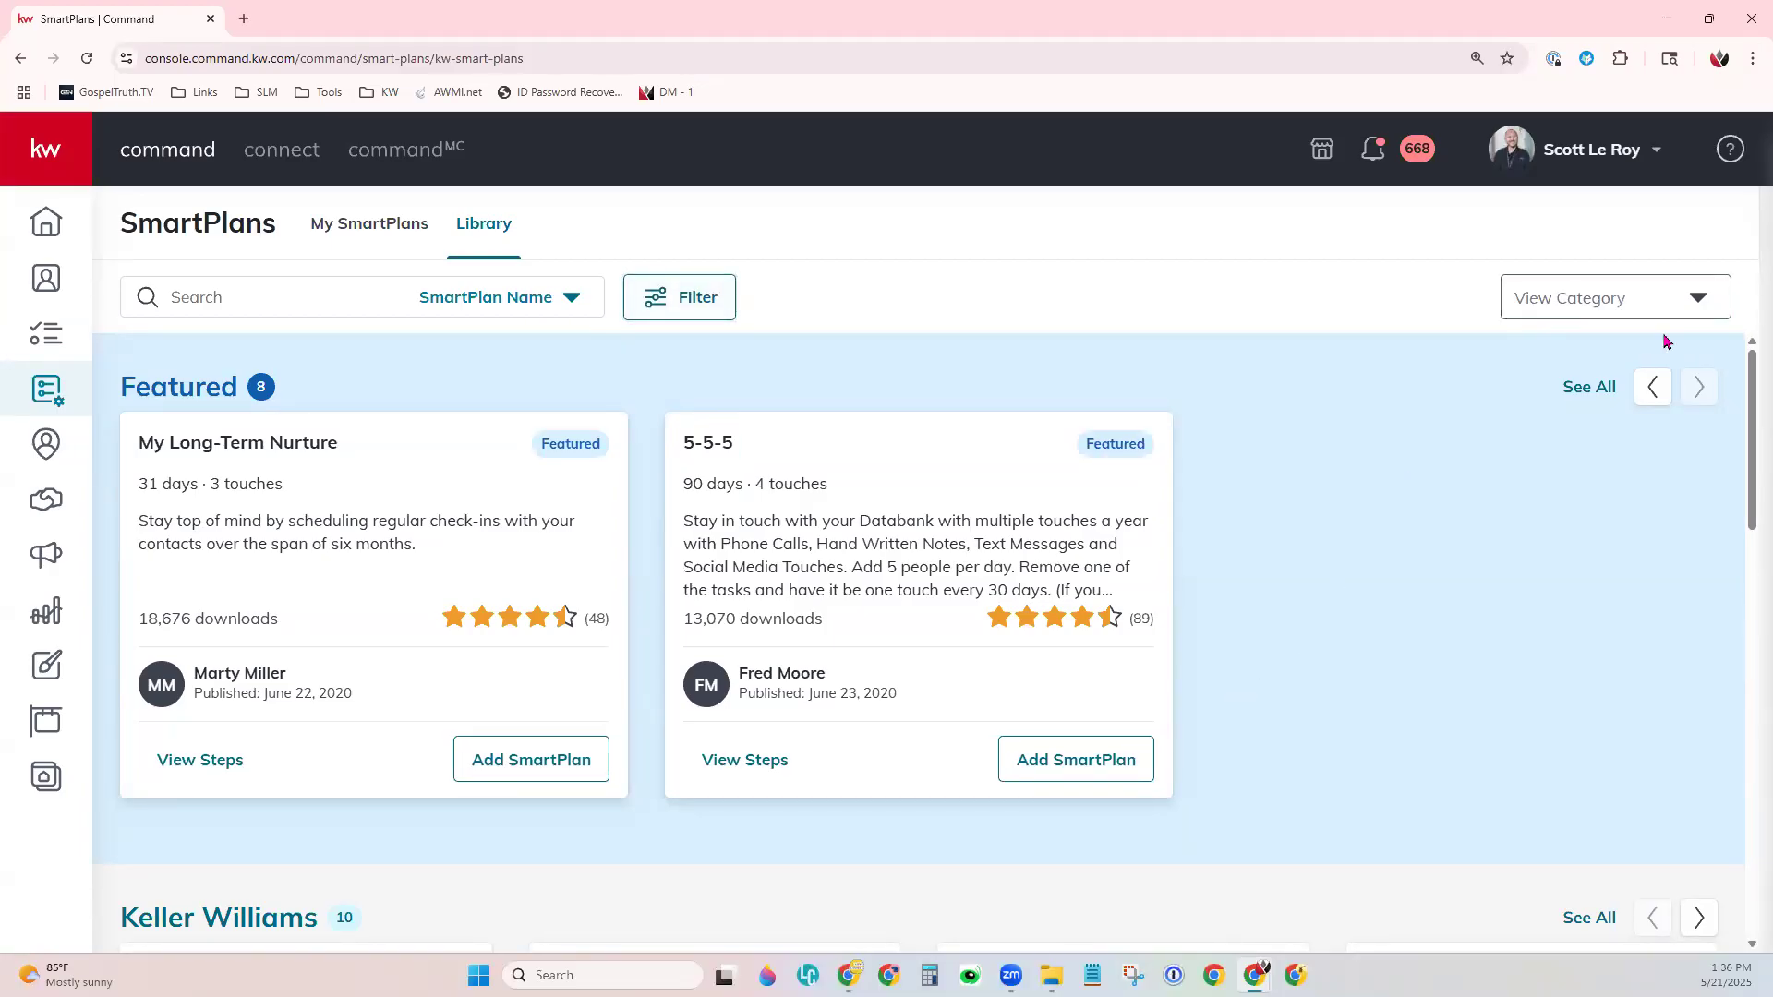
Glance at the View Category list without choosing, then page the Featured row back to earlier plans.
left_click(1695, 305)
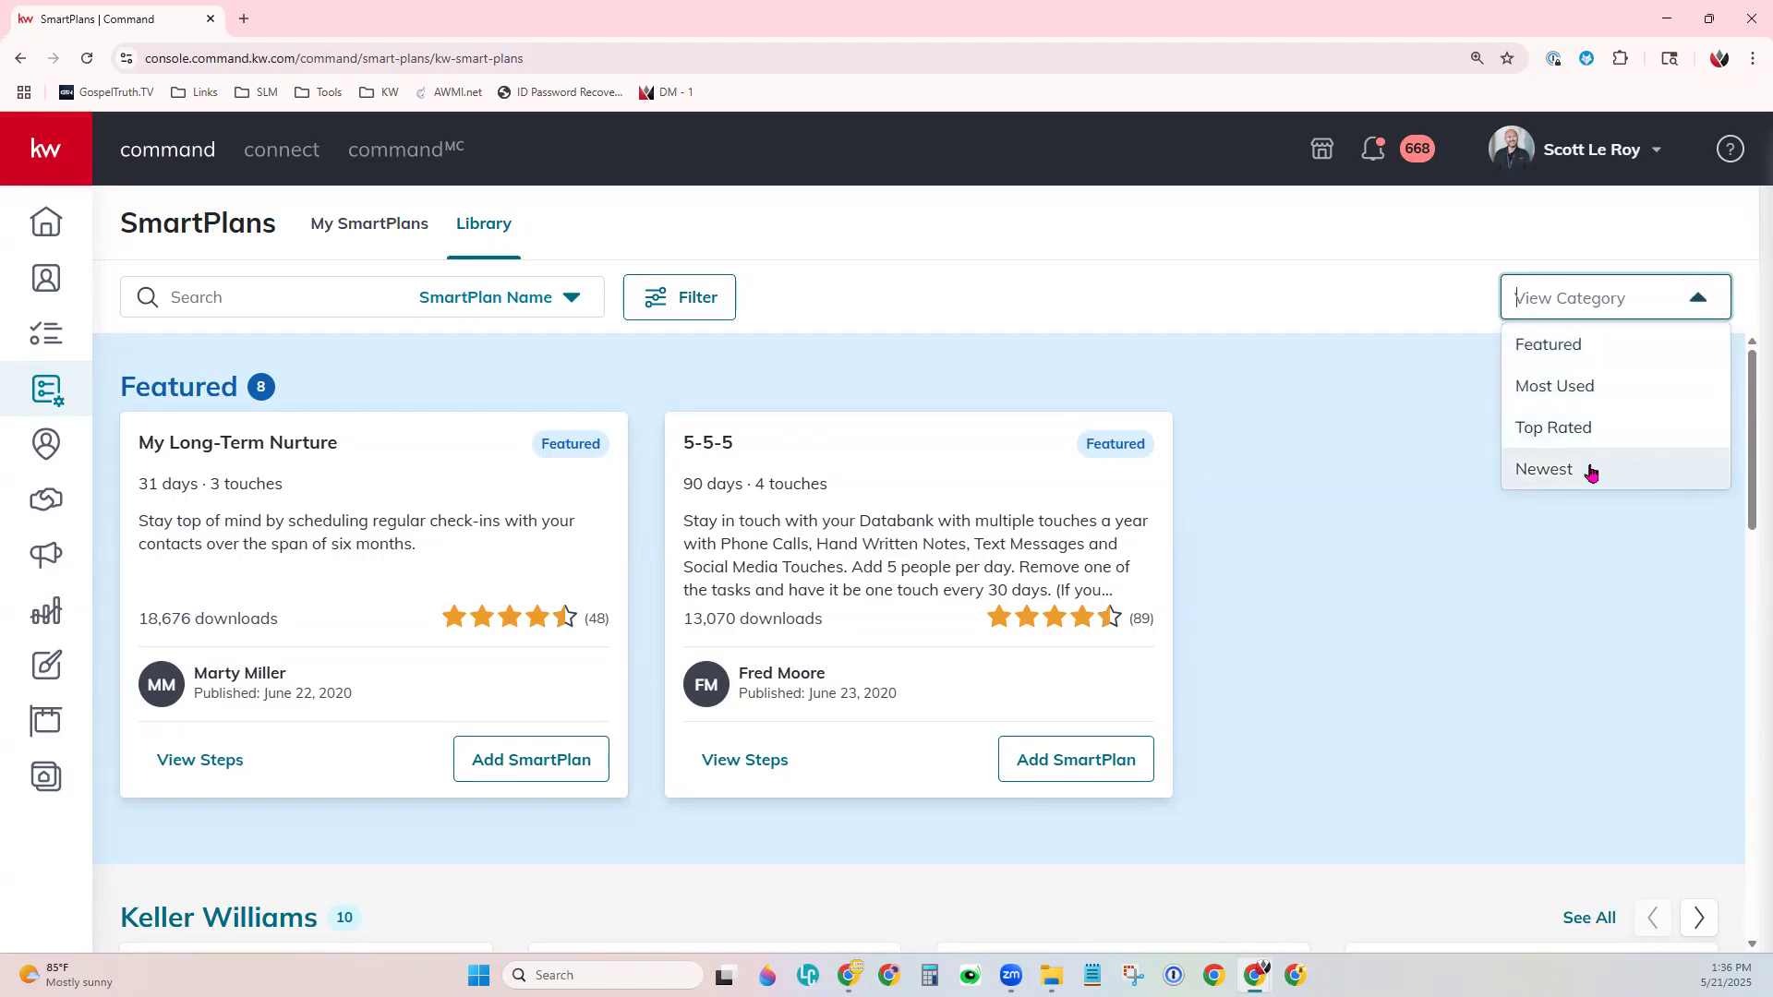
left_click(1416, 393)
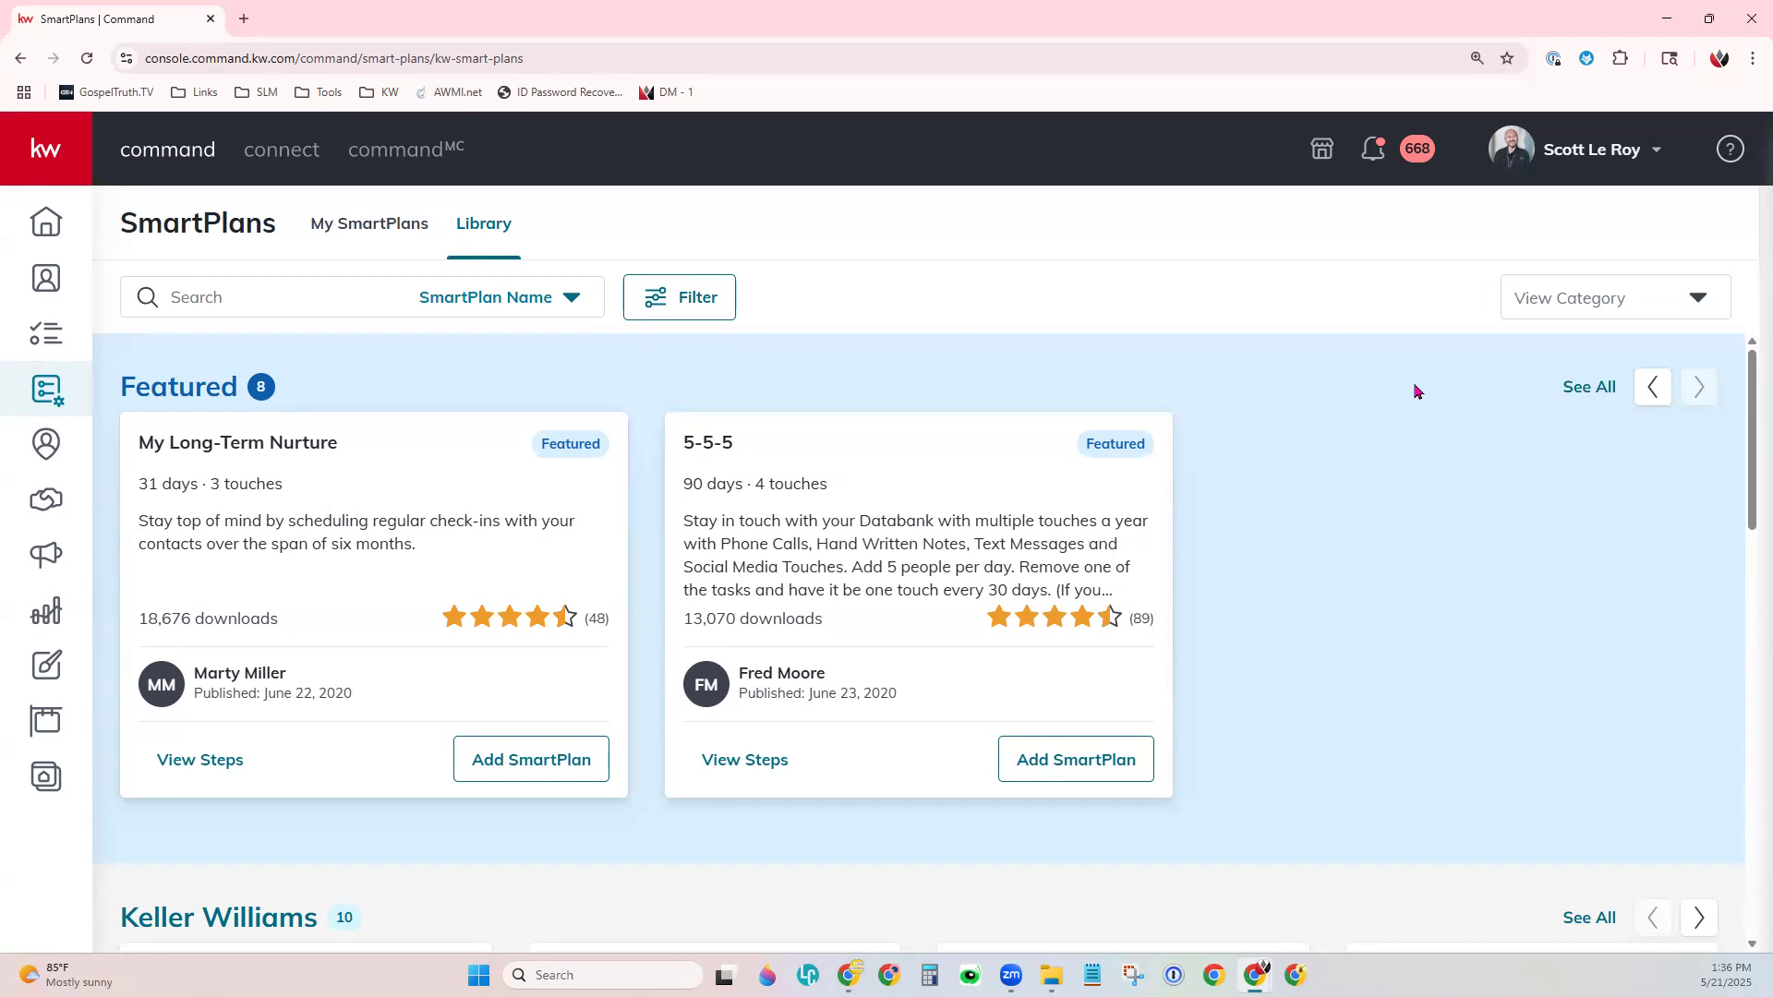
left_click(1654, 386)
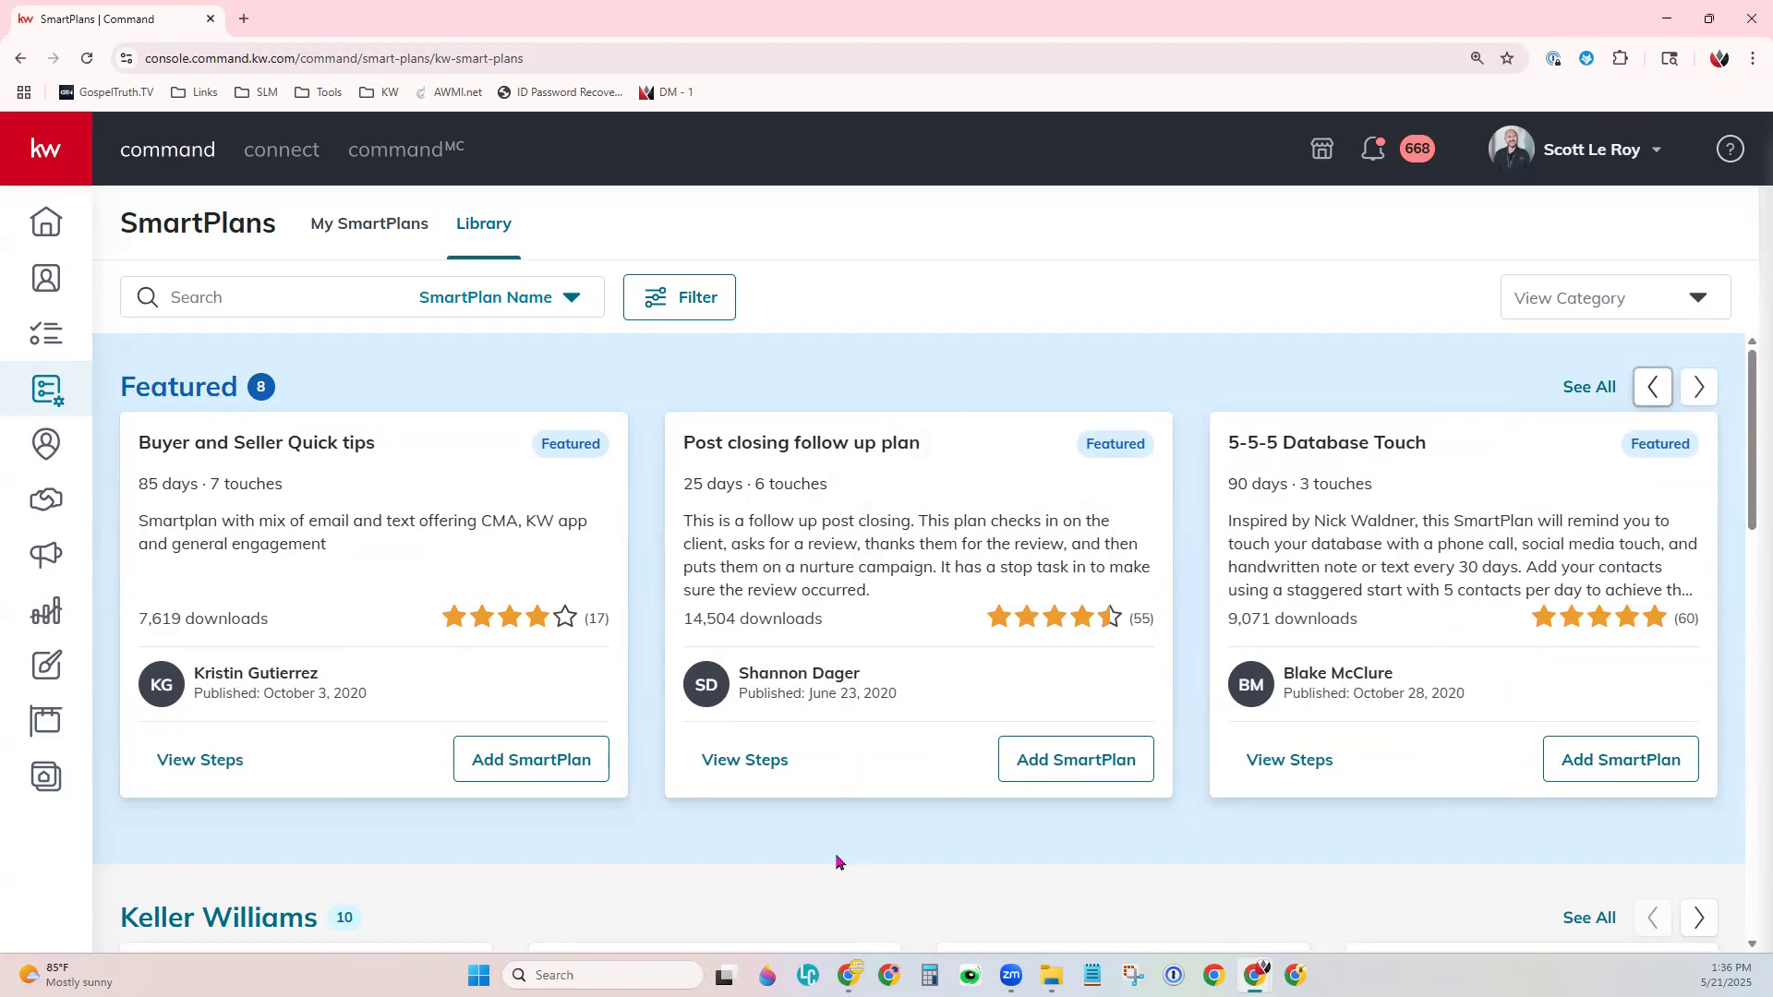
Scroll to the Keller Williams row and page it forward twice to Home Anniversary and Promote My App.
scroll(836, 862, "down", 6)
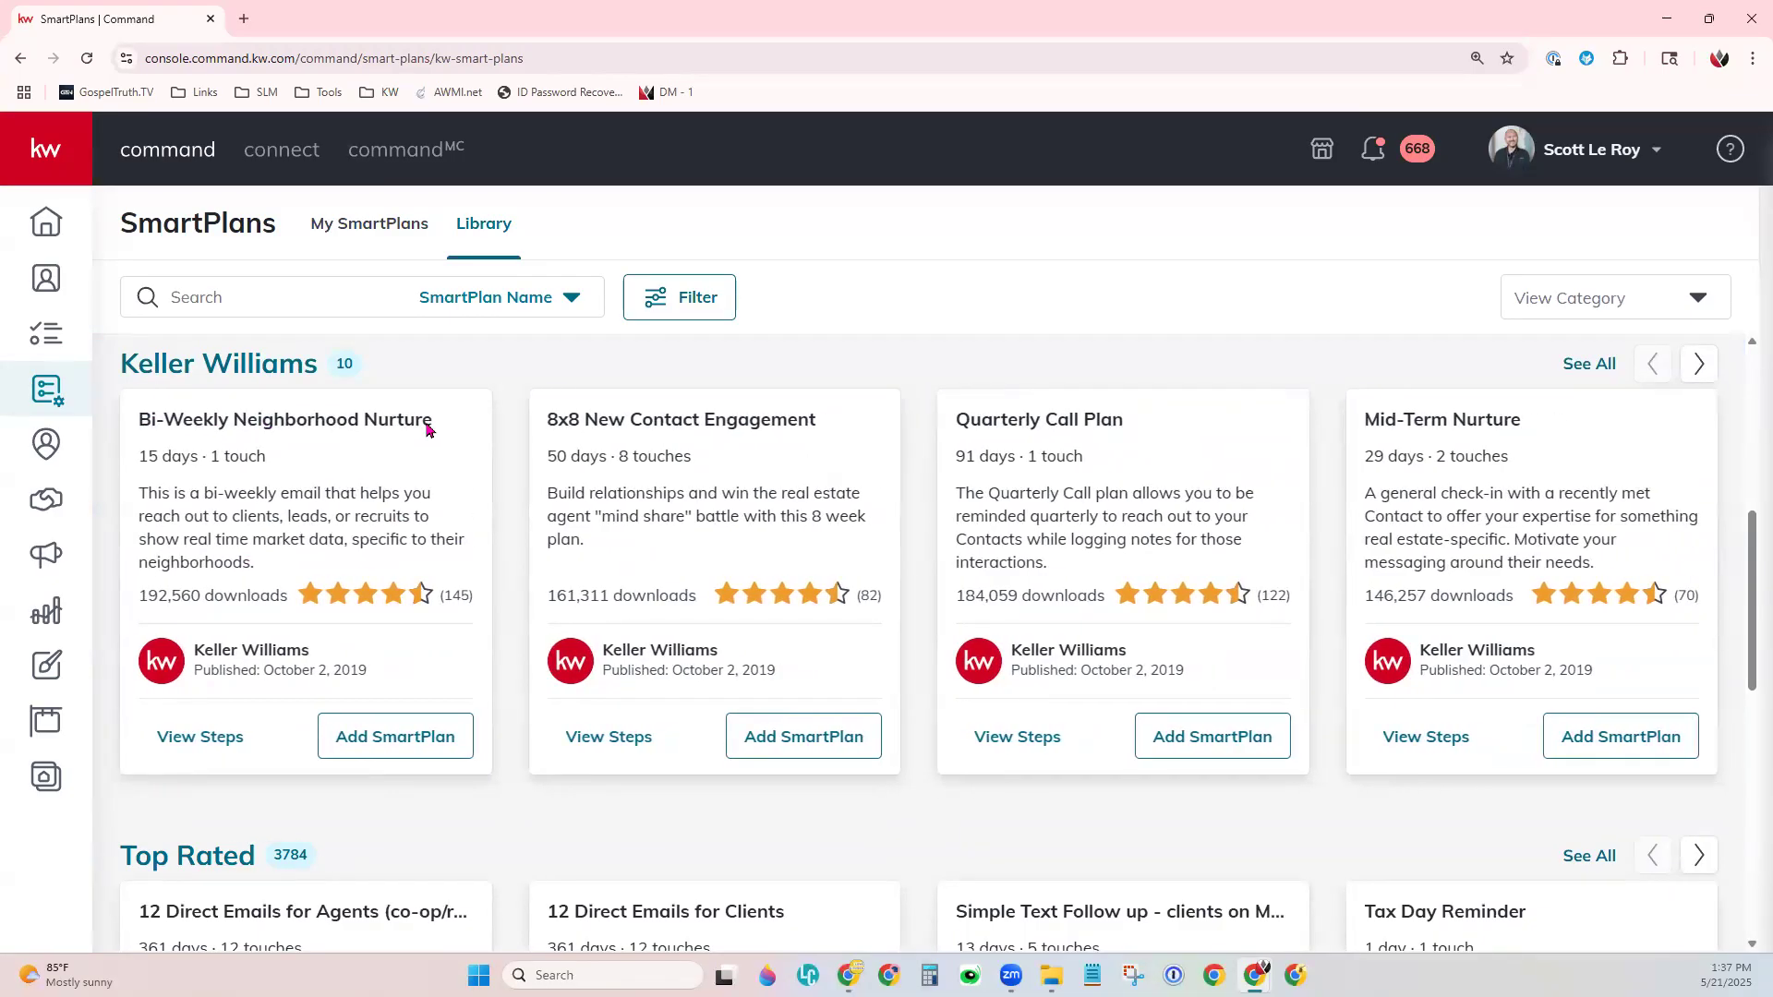
left_click(1700, 365)
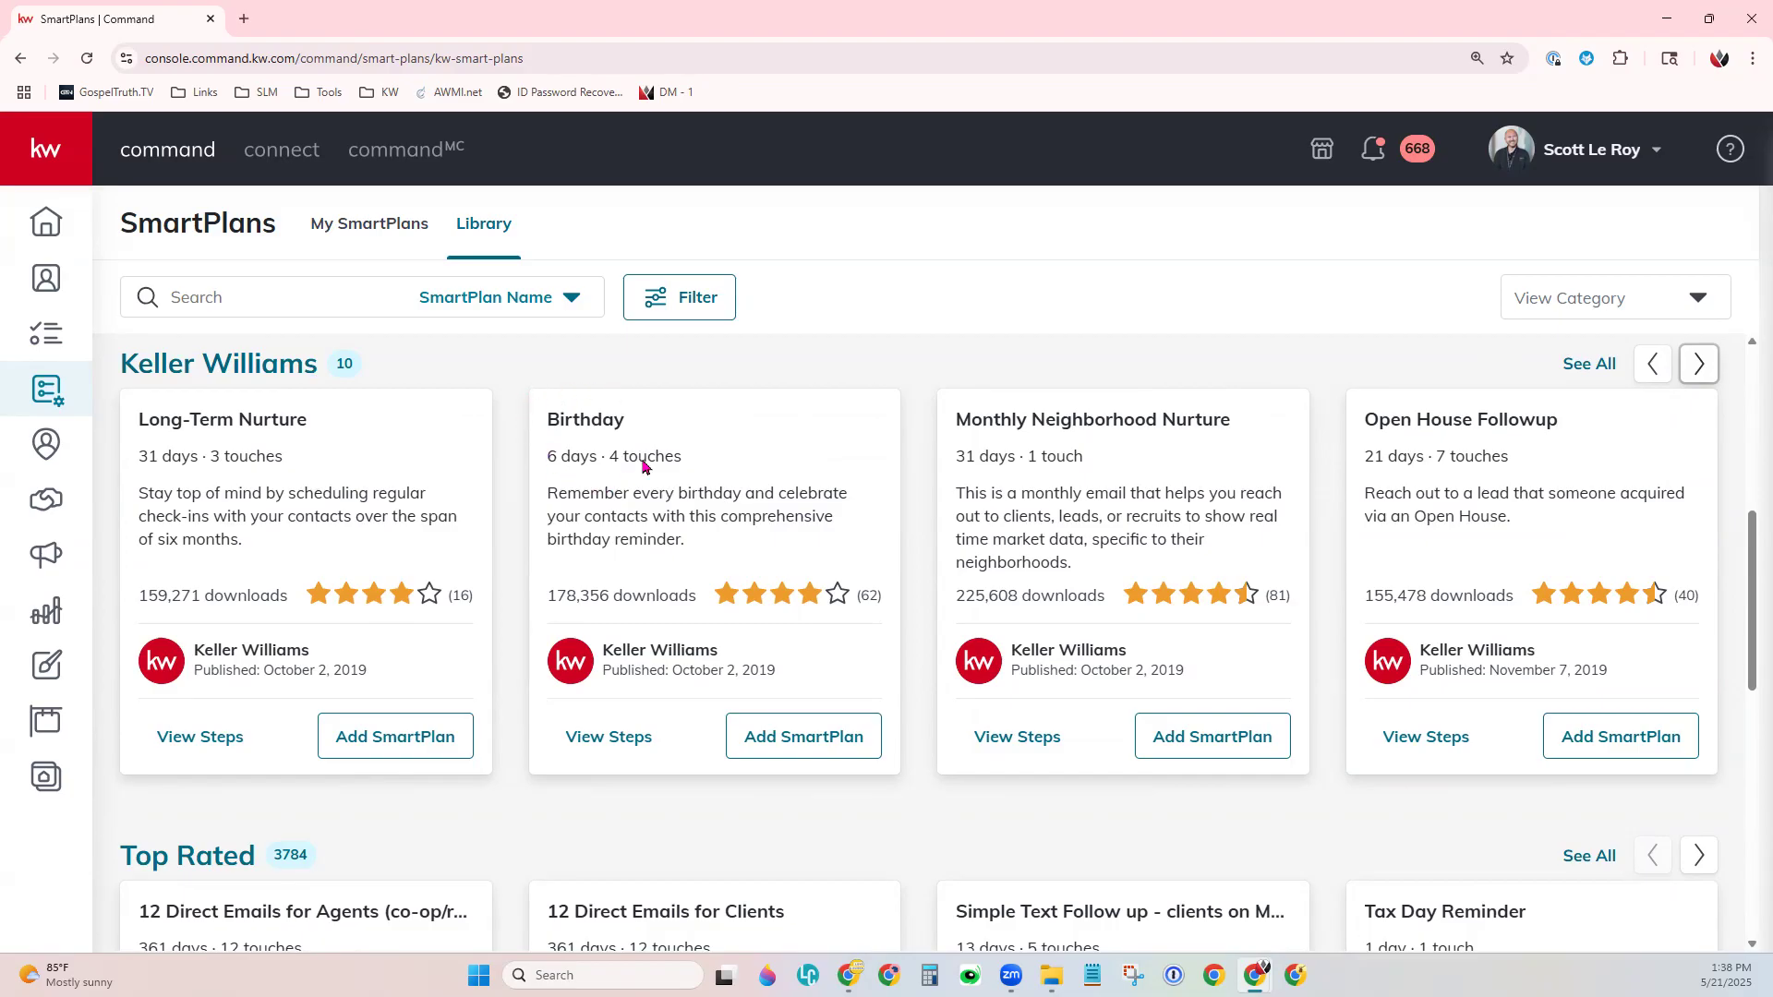
left_click(1699, 364)
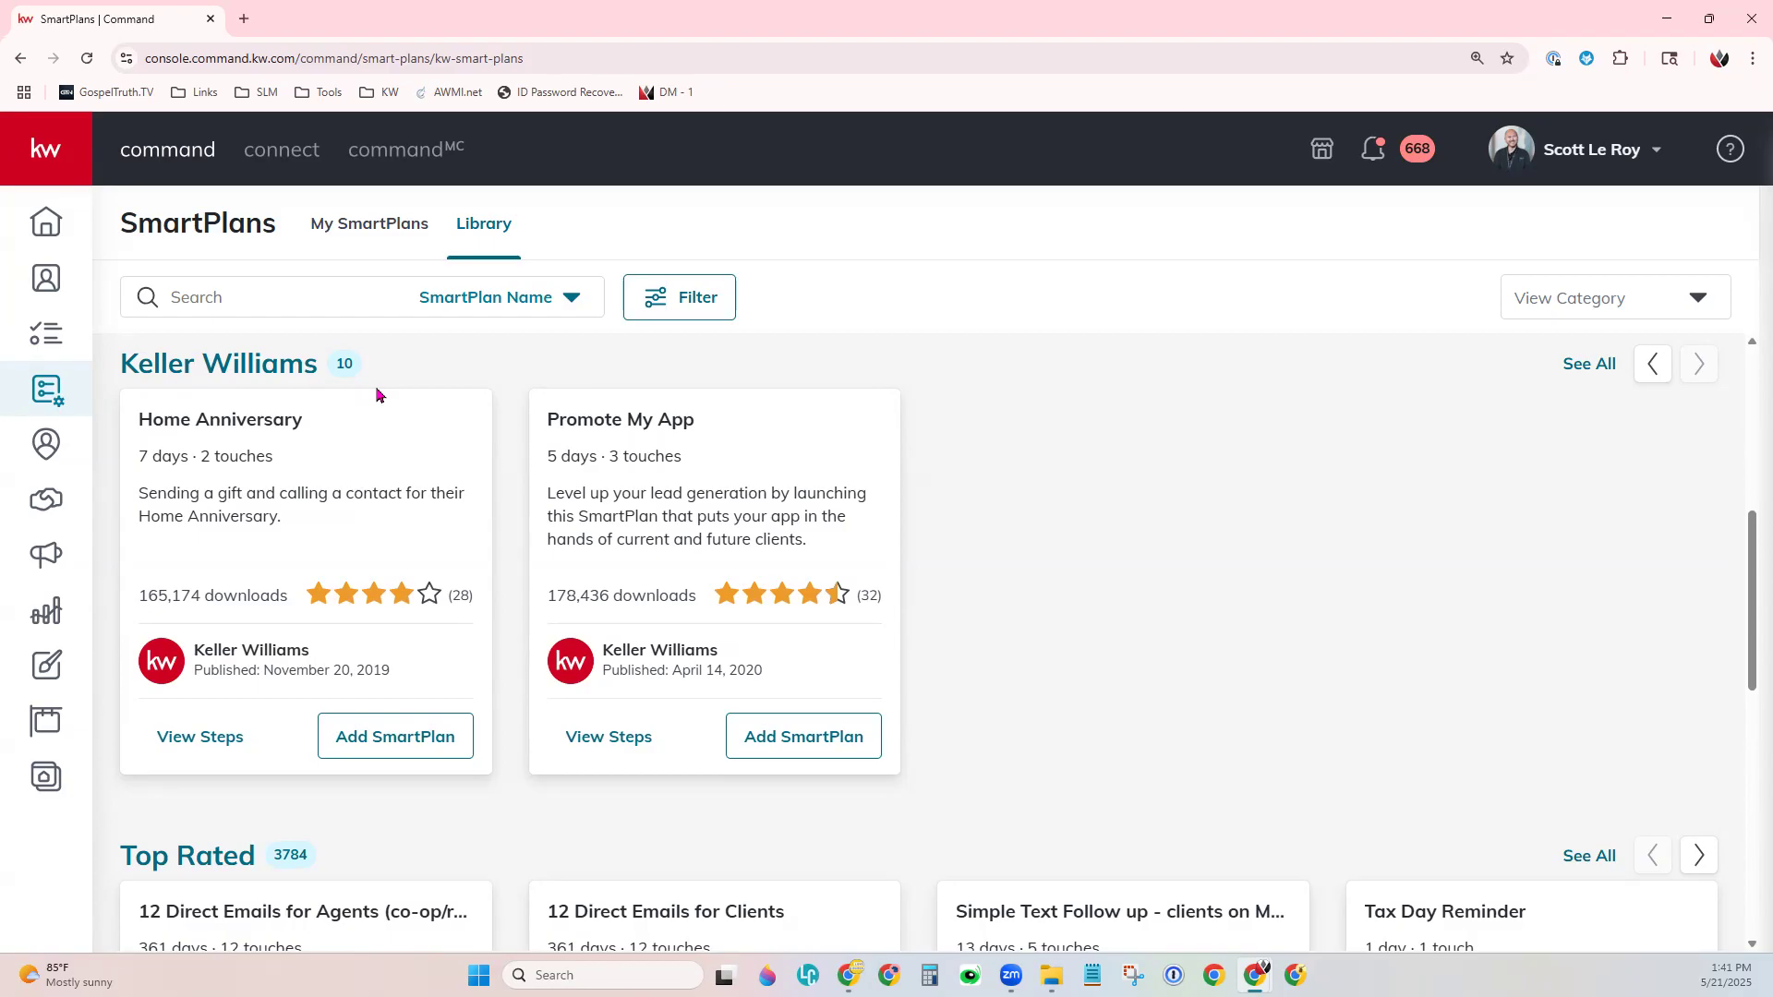
Search the library by Author Name for the plan author, returning 25 results.
left_click(494, 311)
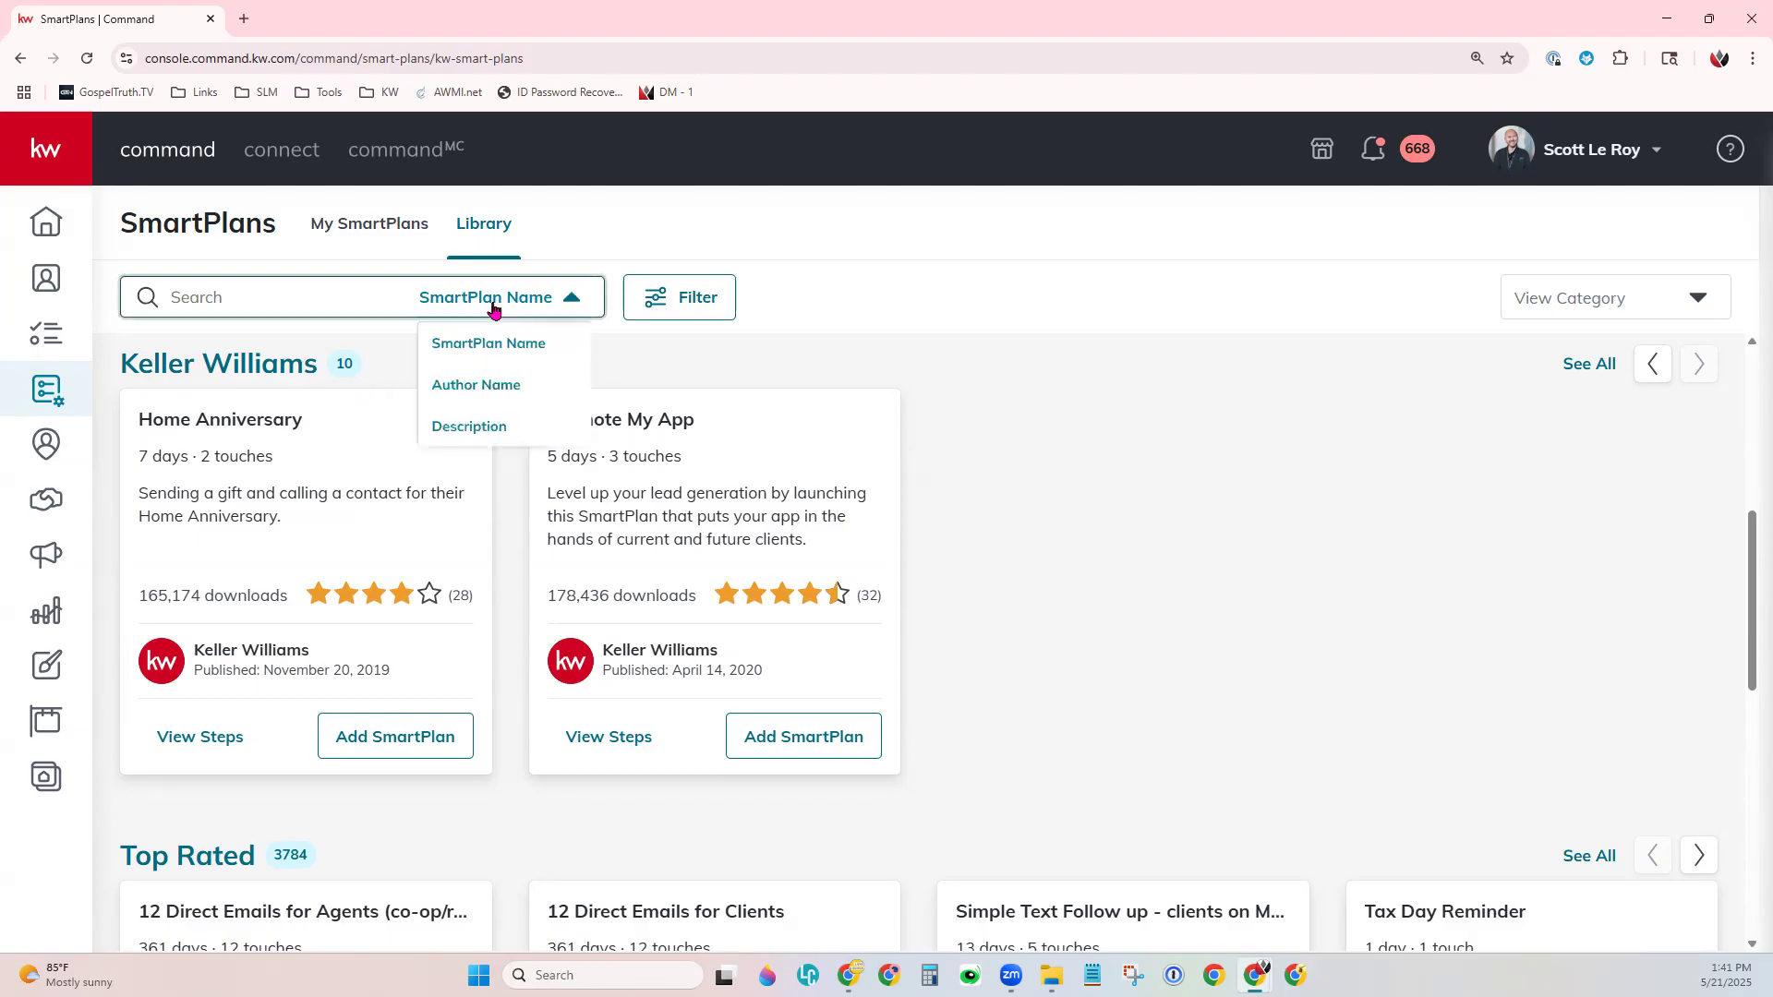
left_click(510, 389)
type("scott le roy")
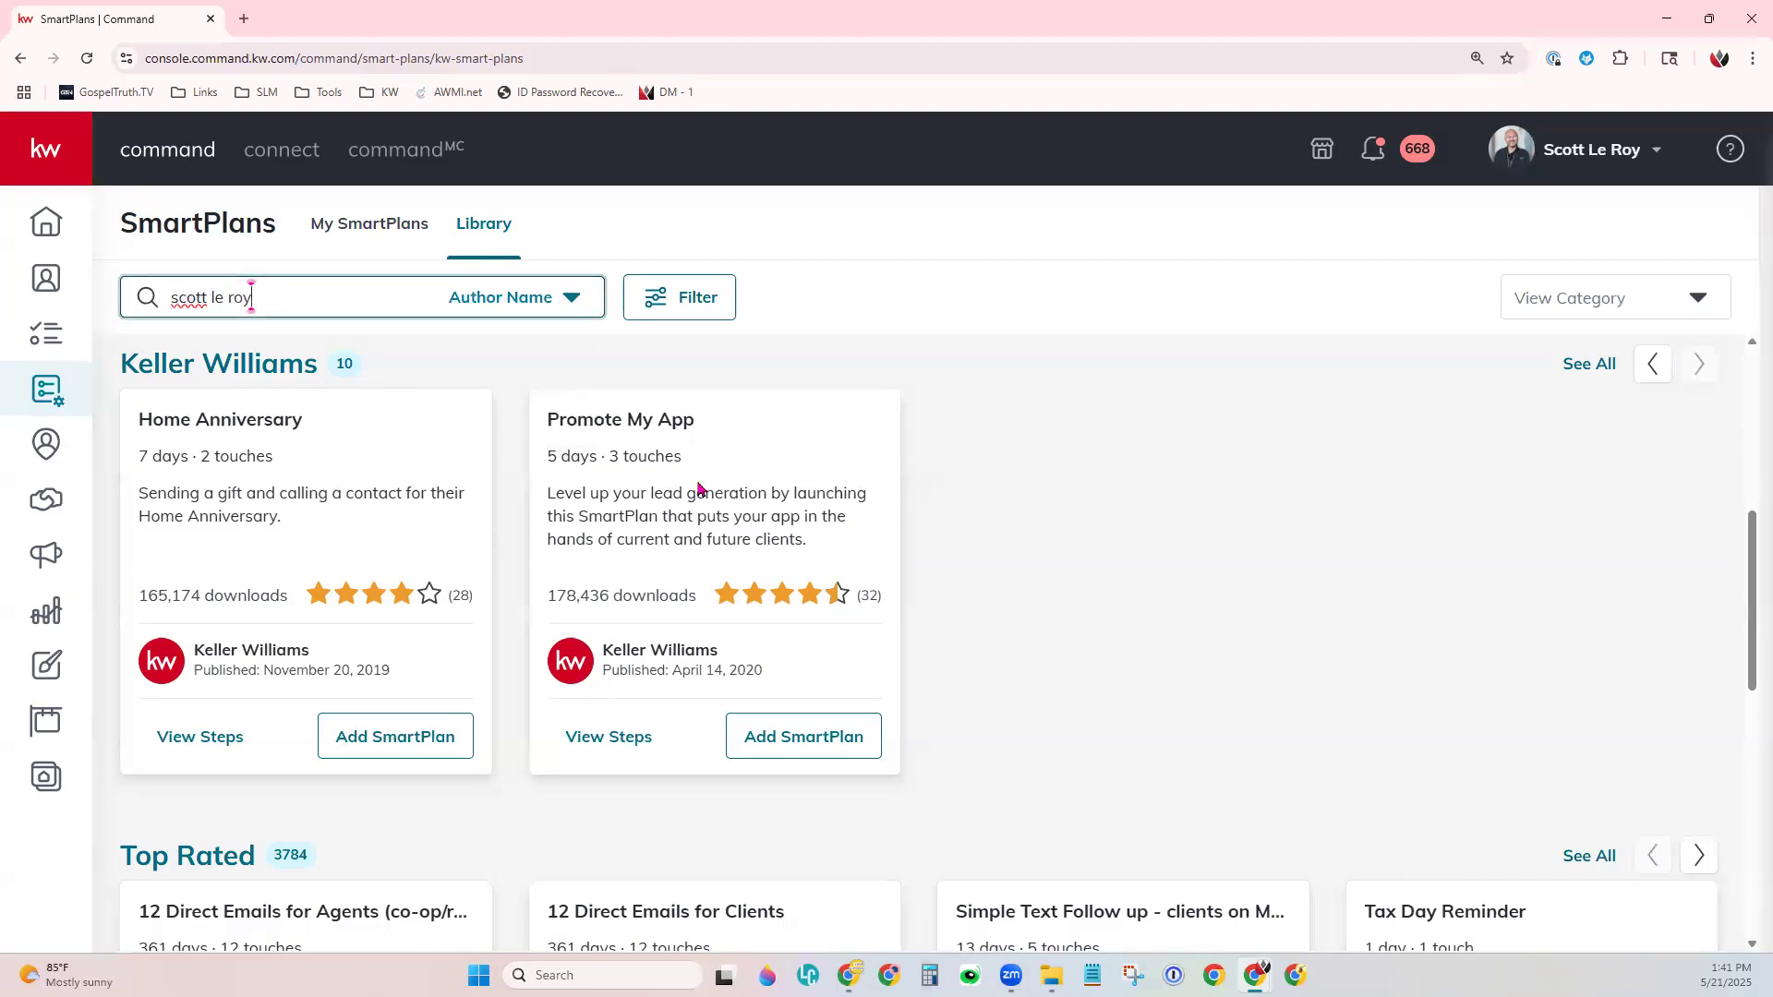
key("Return")
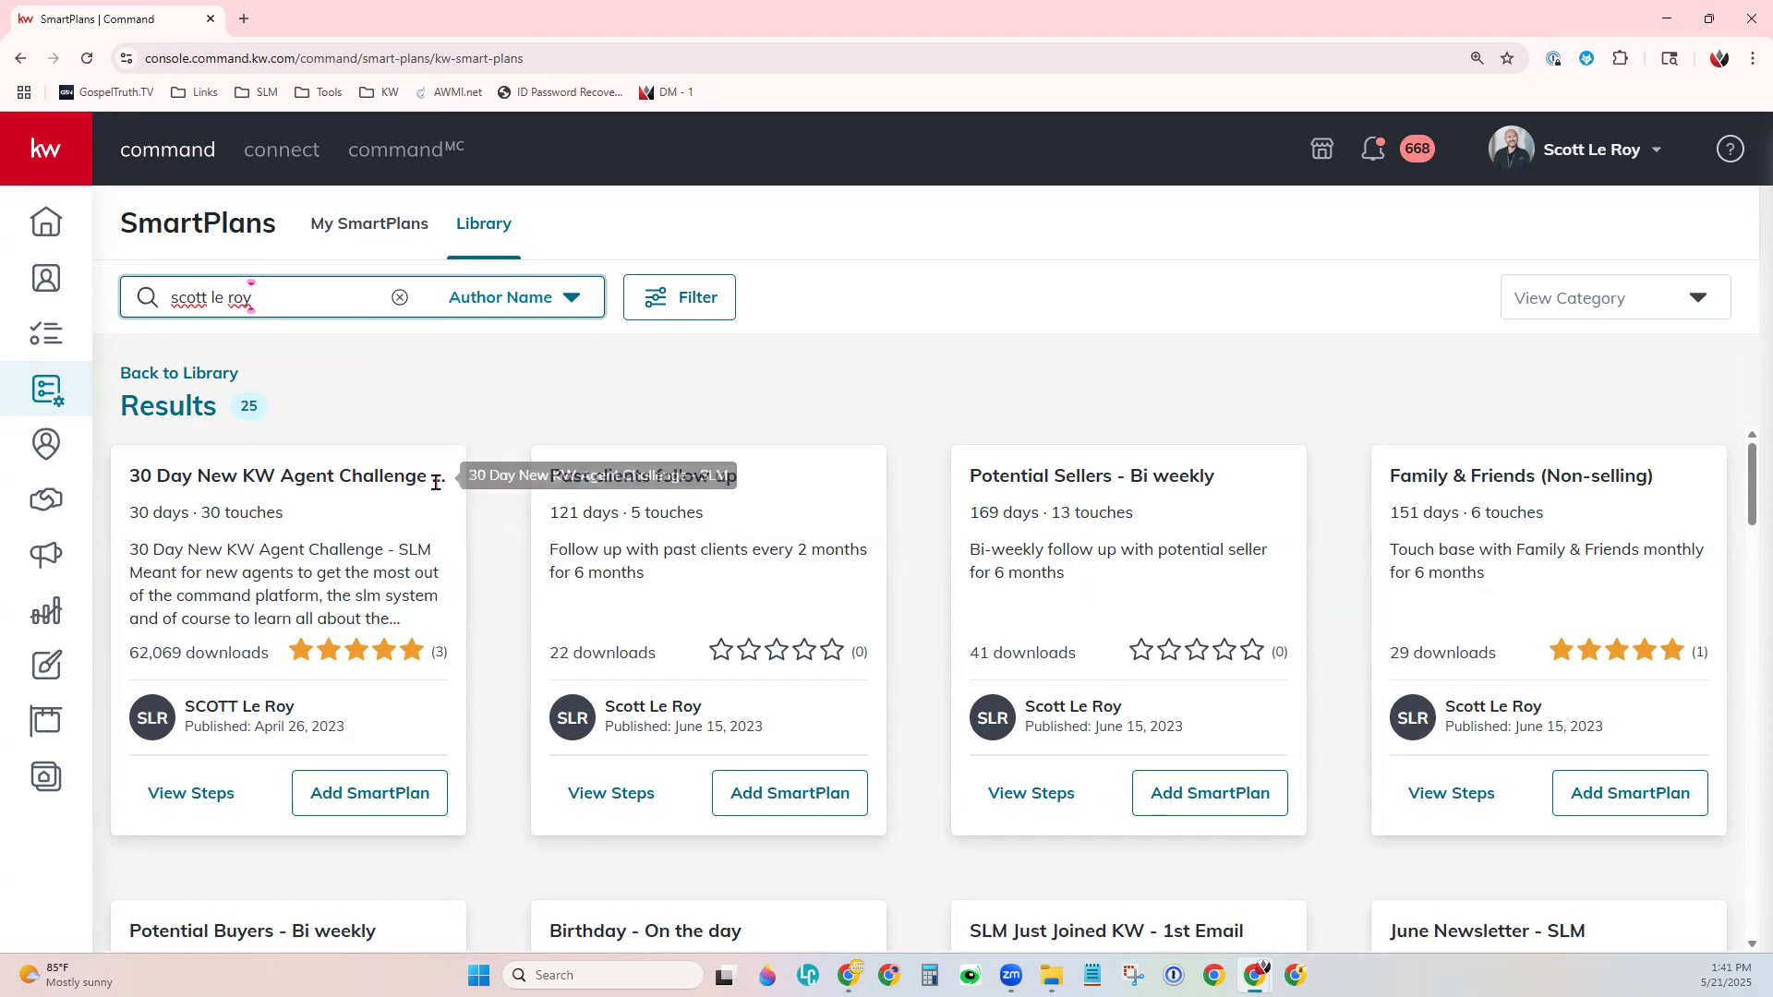
Select the 30 Day New KW Agent Challenge title and scroll the results to the SLM newsletters.
left_click_drag(443, 475, 101, 480)
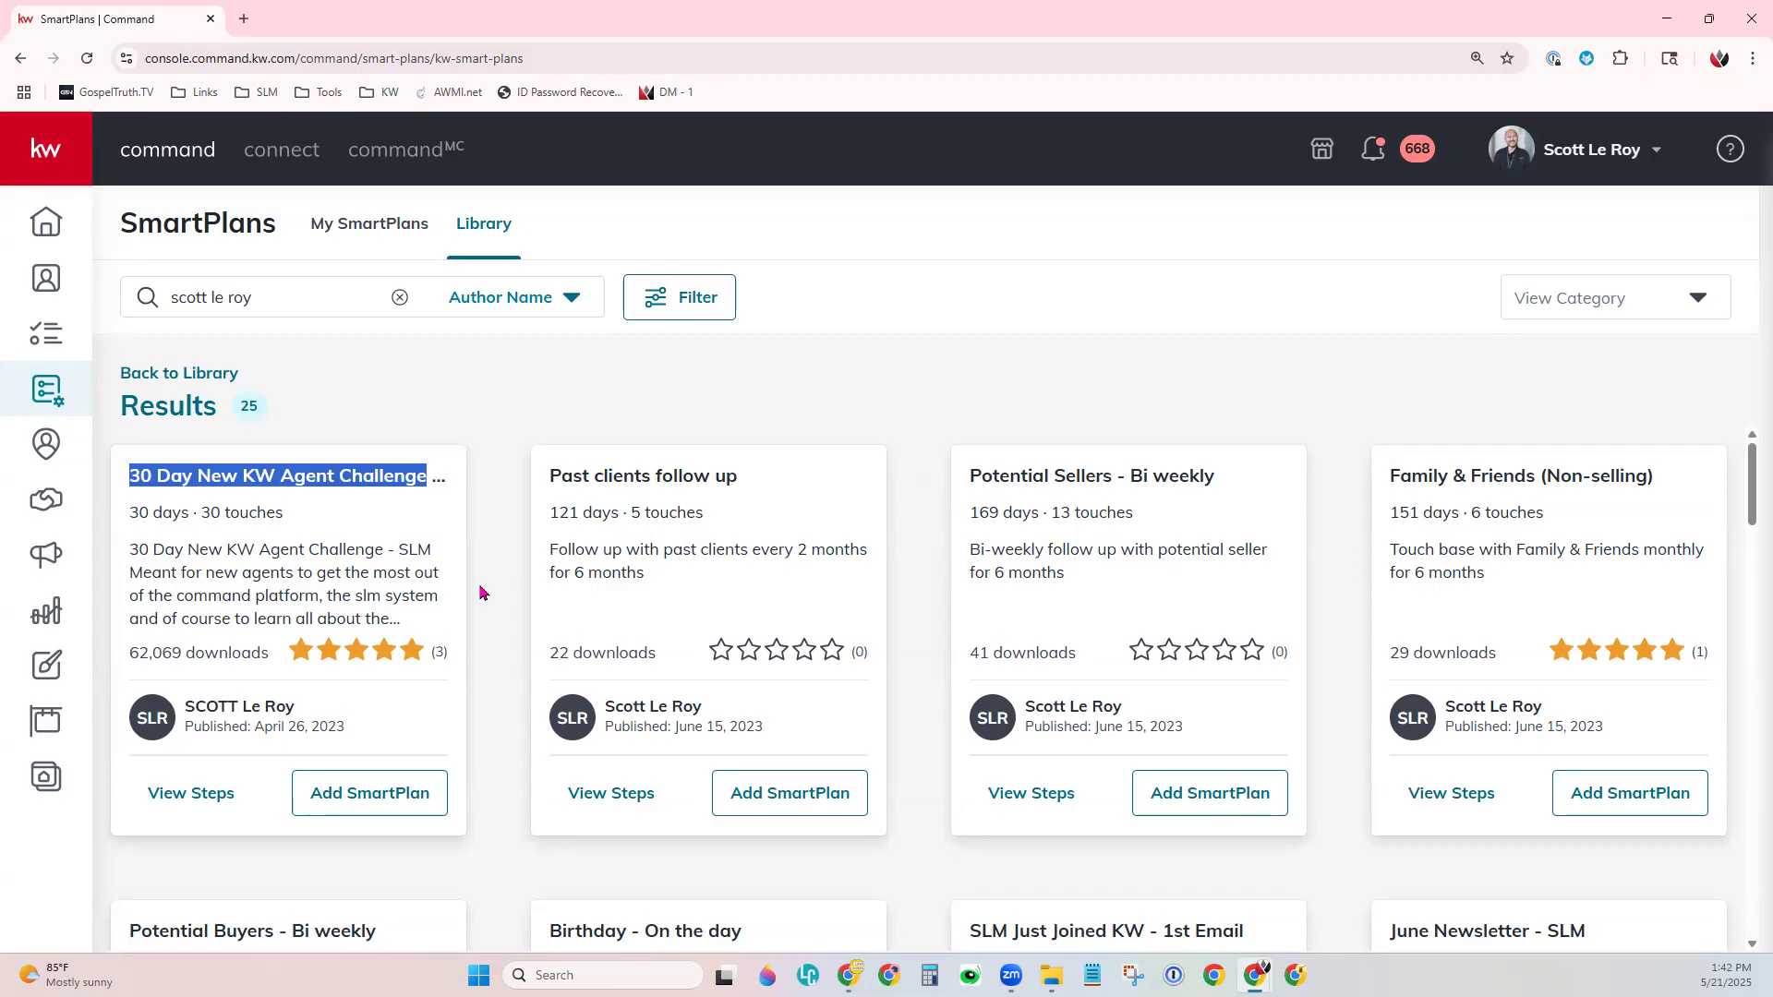
scroll(480, 592, "down", 5)
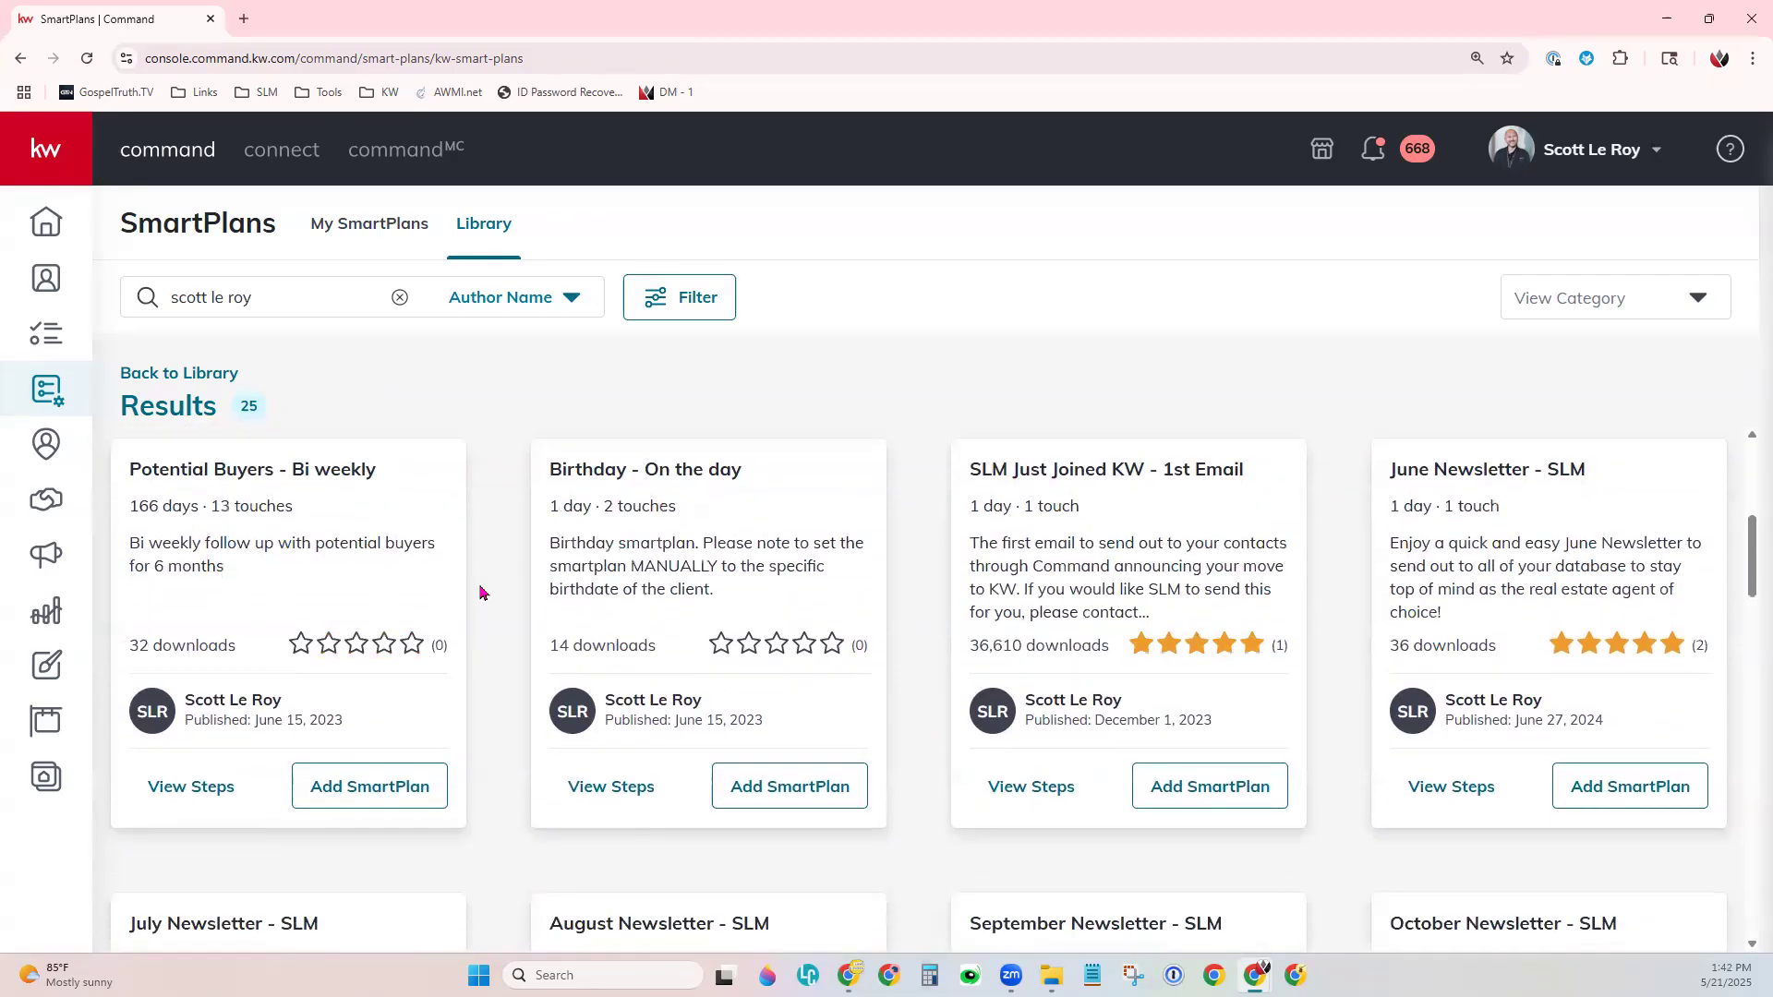
scroll(479, 593, "down", 8)
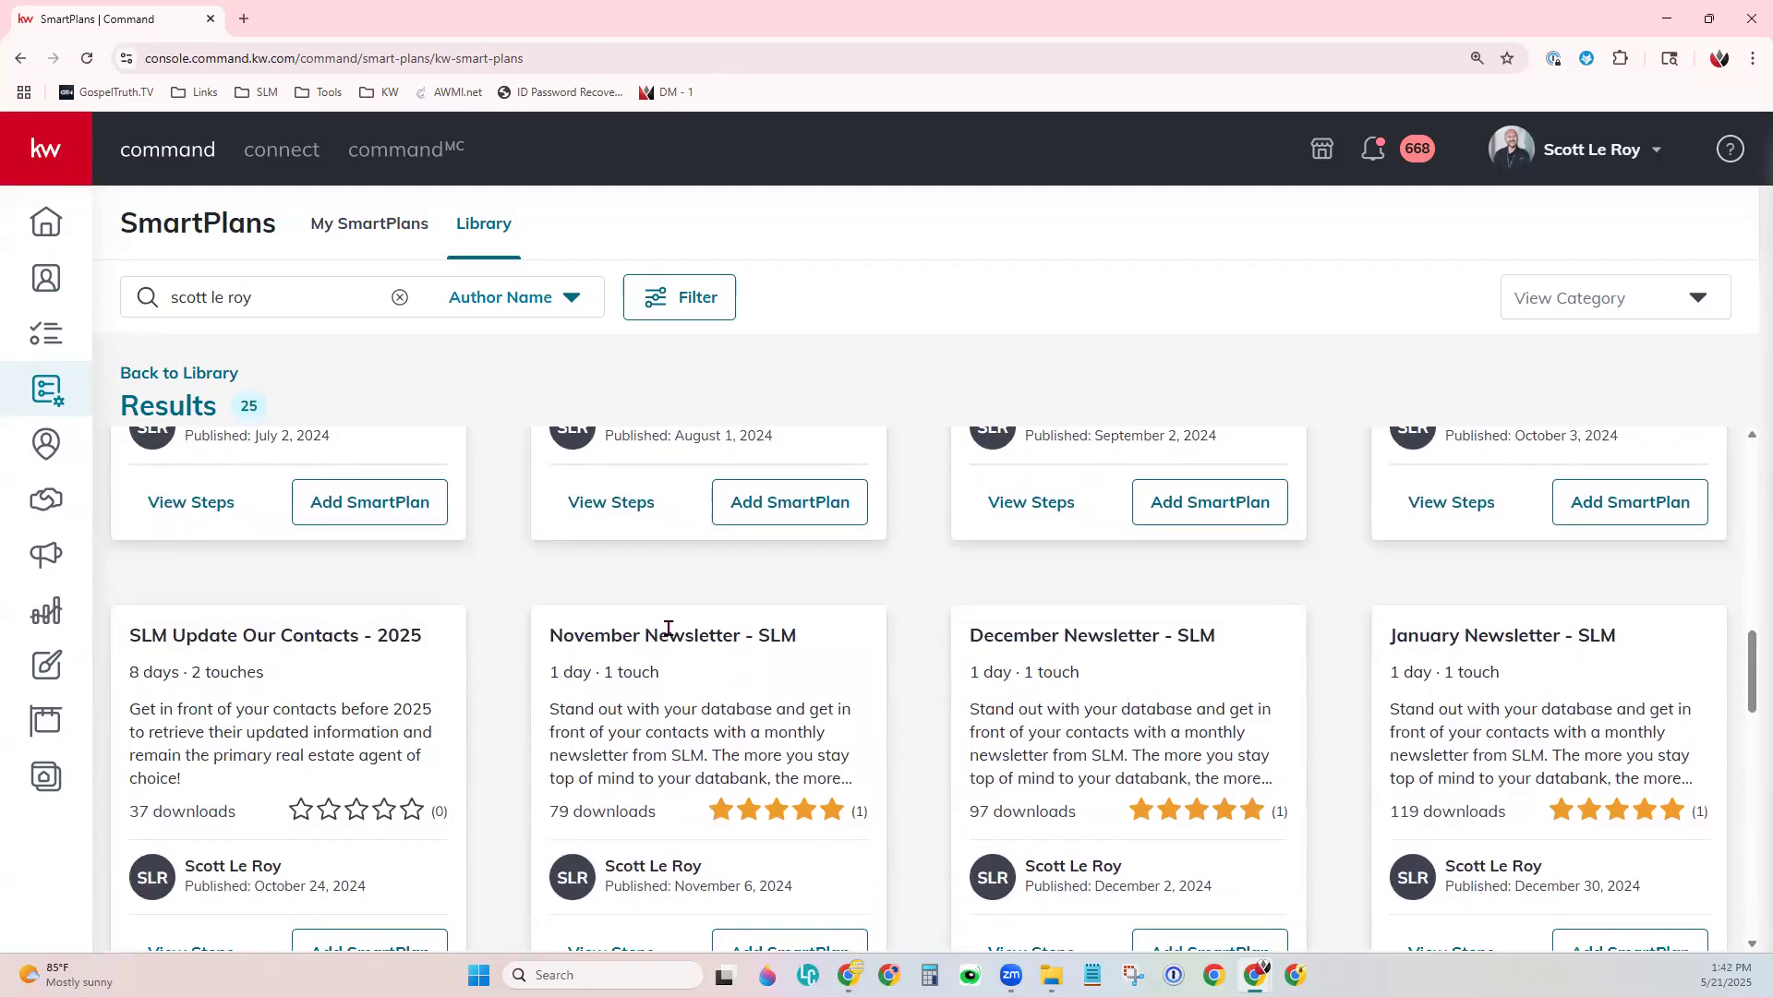
scroll(1246, 771, "down", 5)
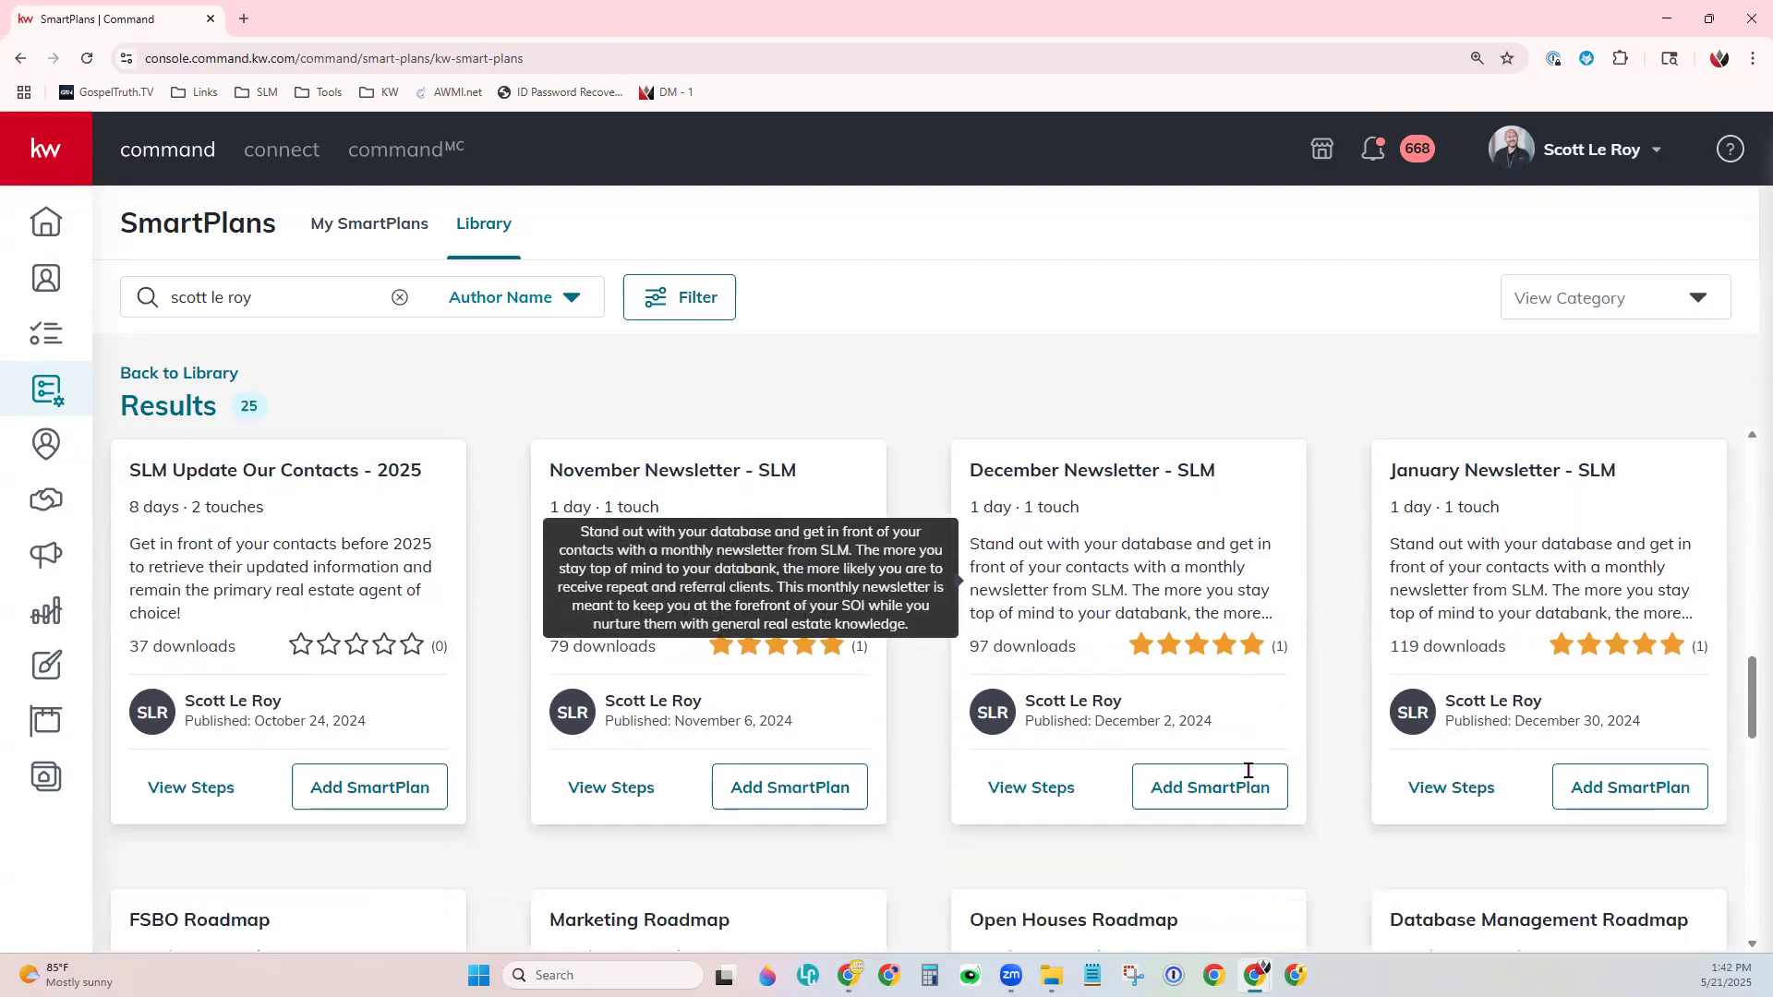
scroll(1297, 903, "down", 6)
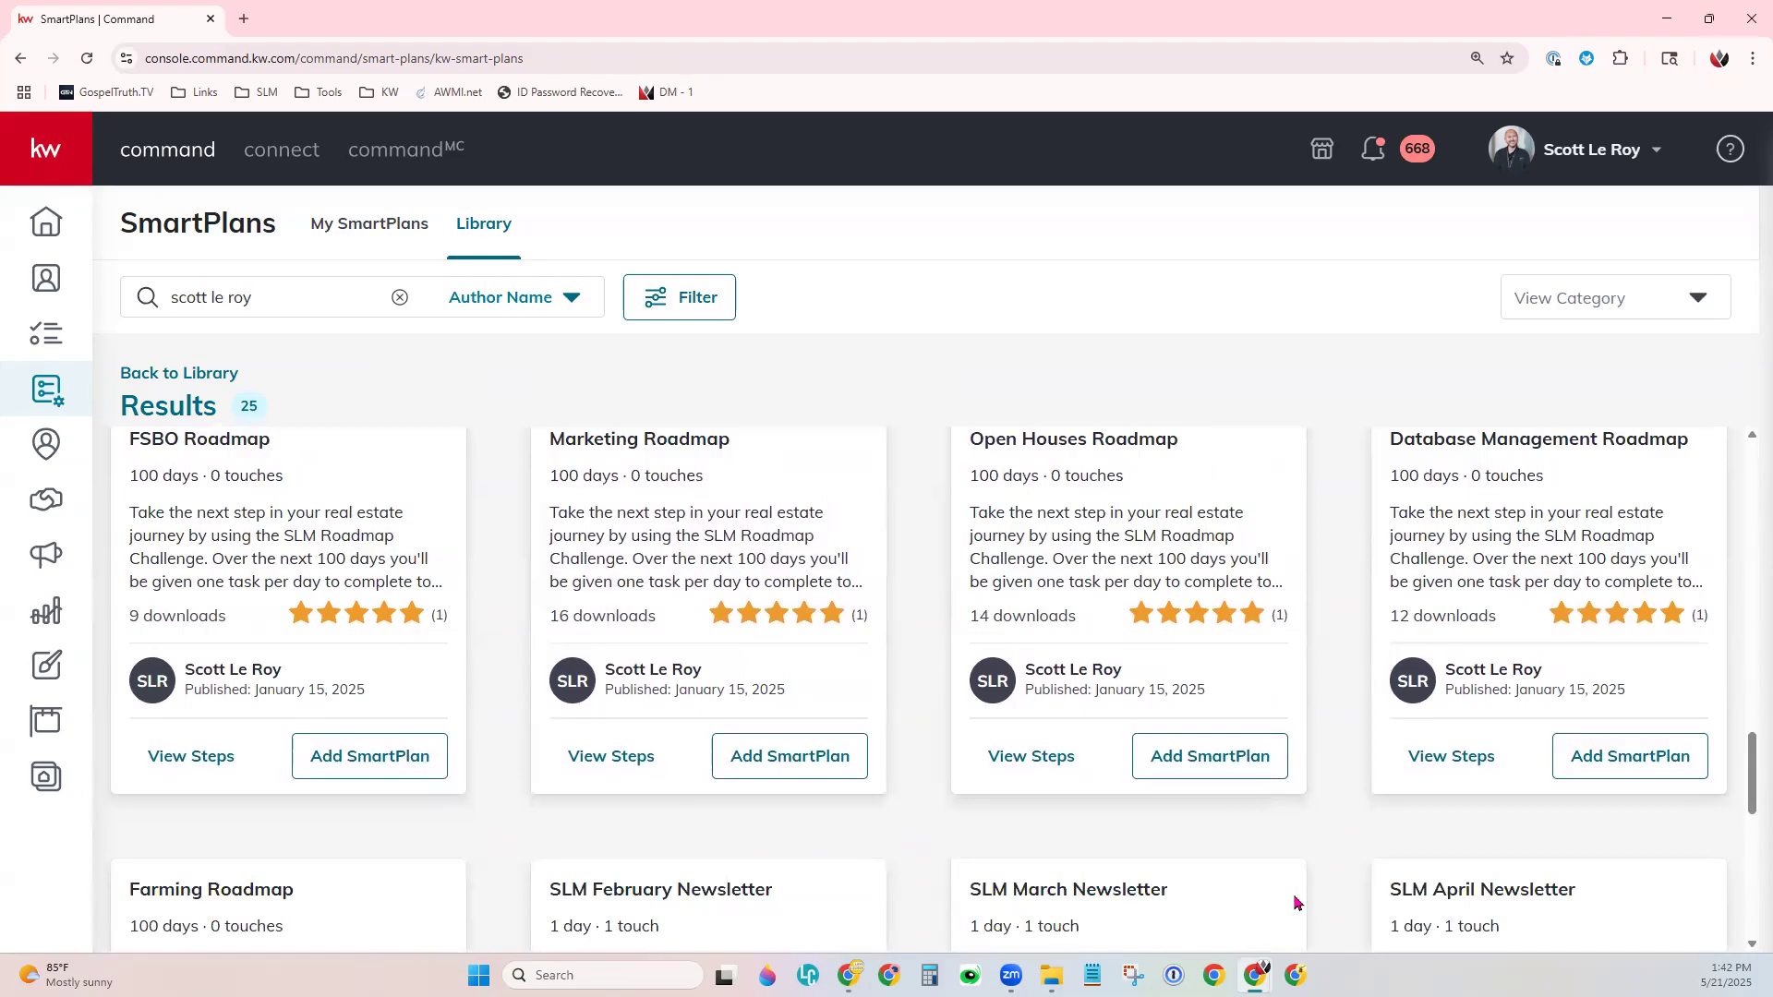
scroll(1297, 904, "down", 3)
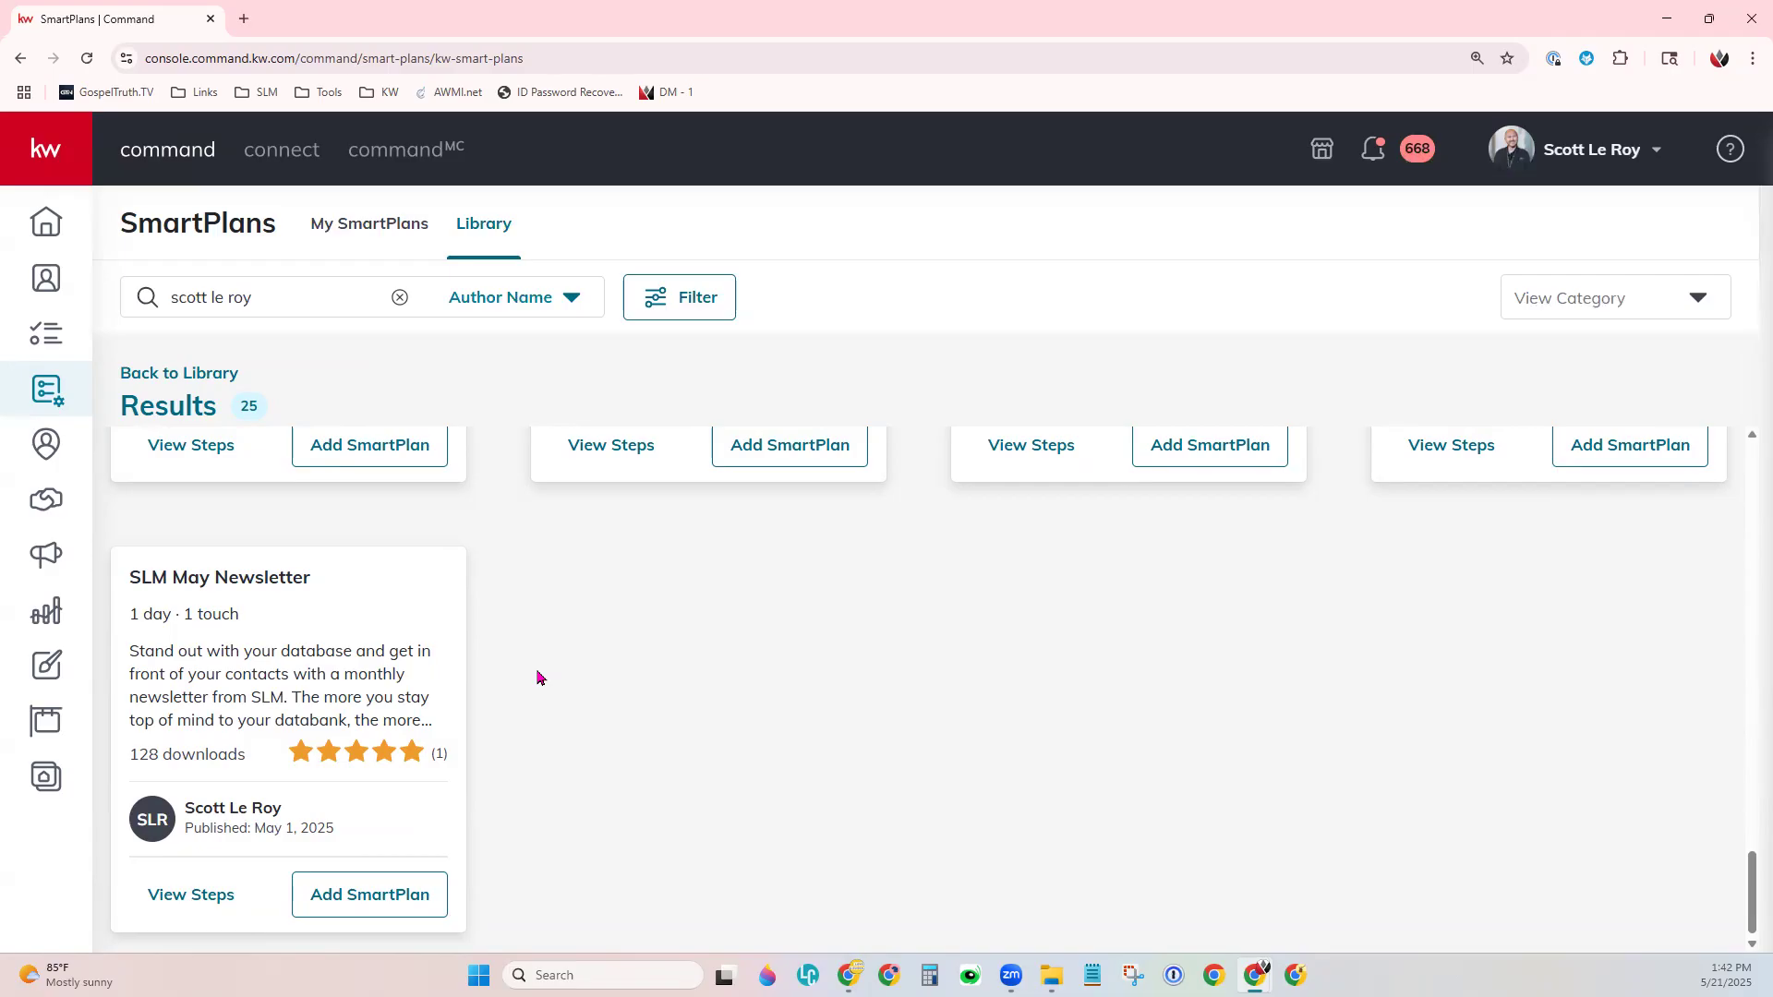
scroll(773, 836, "up", 3)
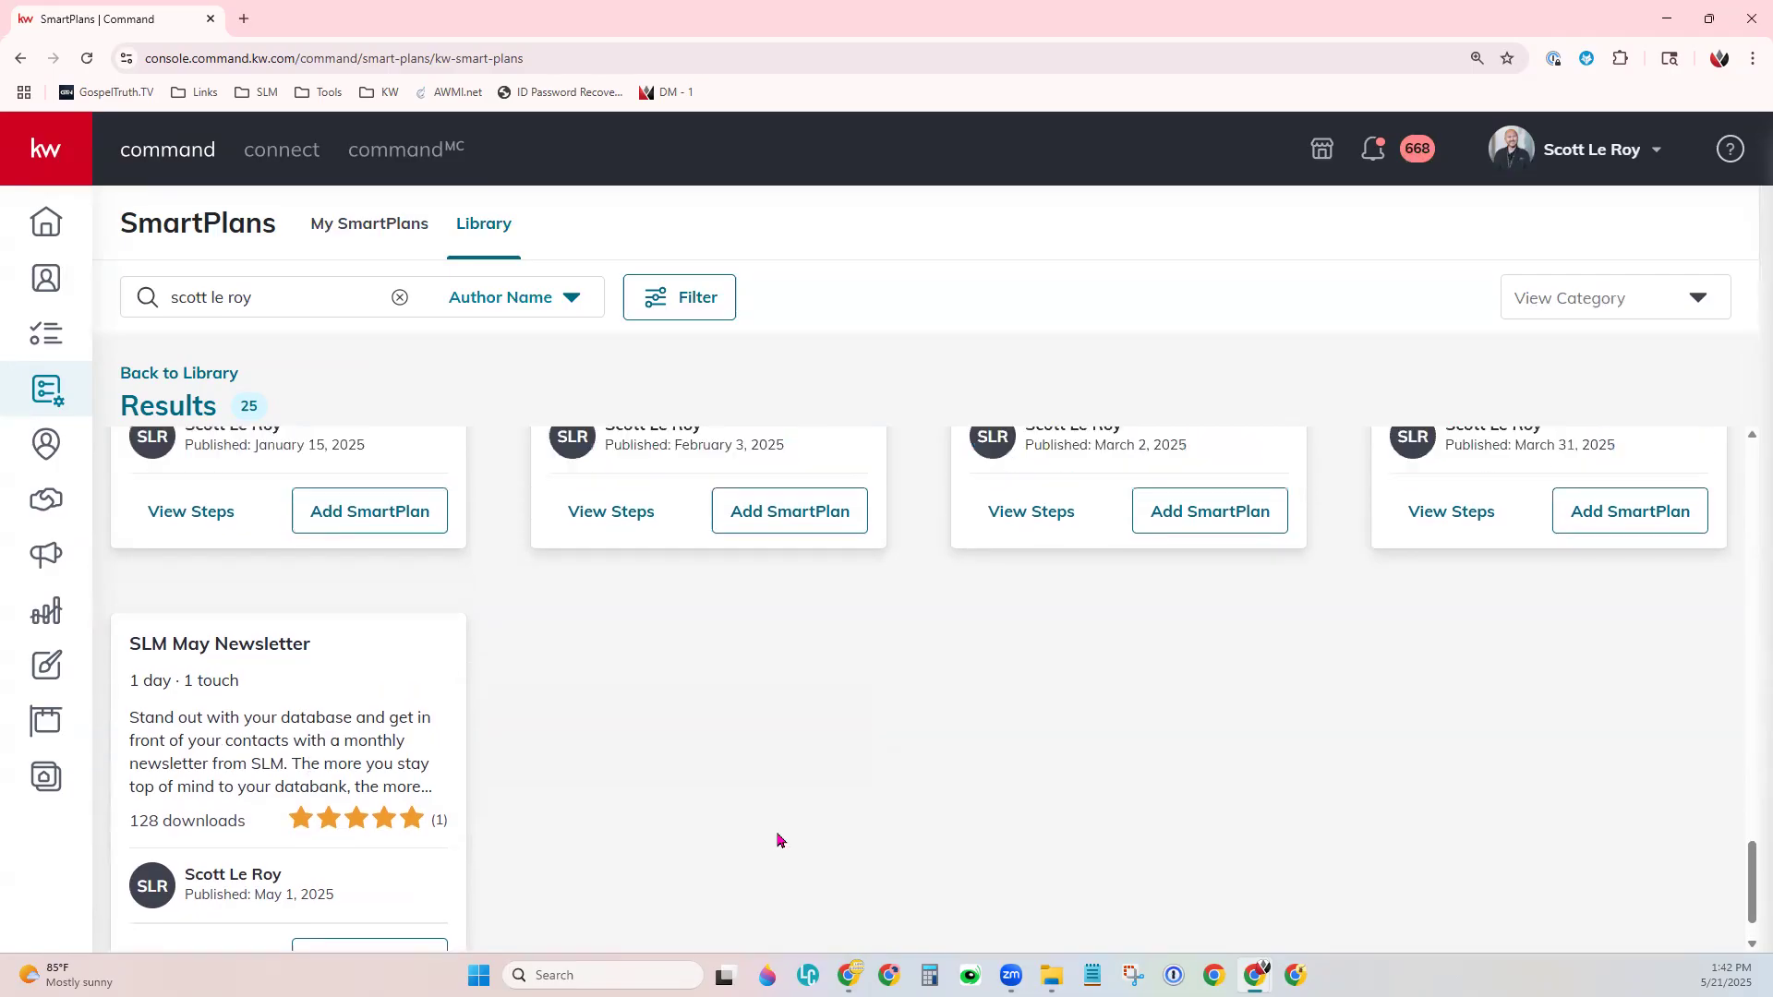
scroll(778, 841, "up", 1)
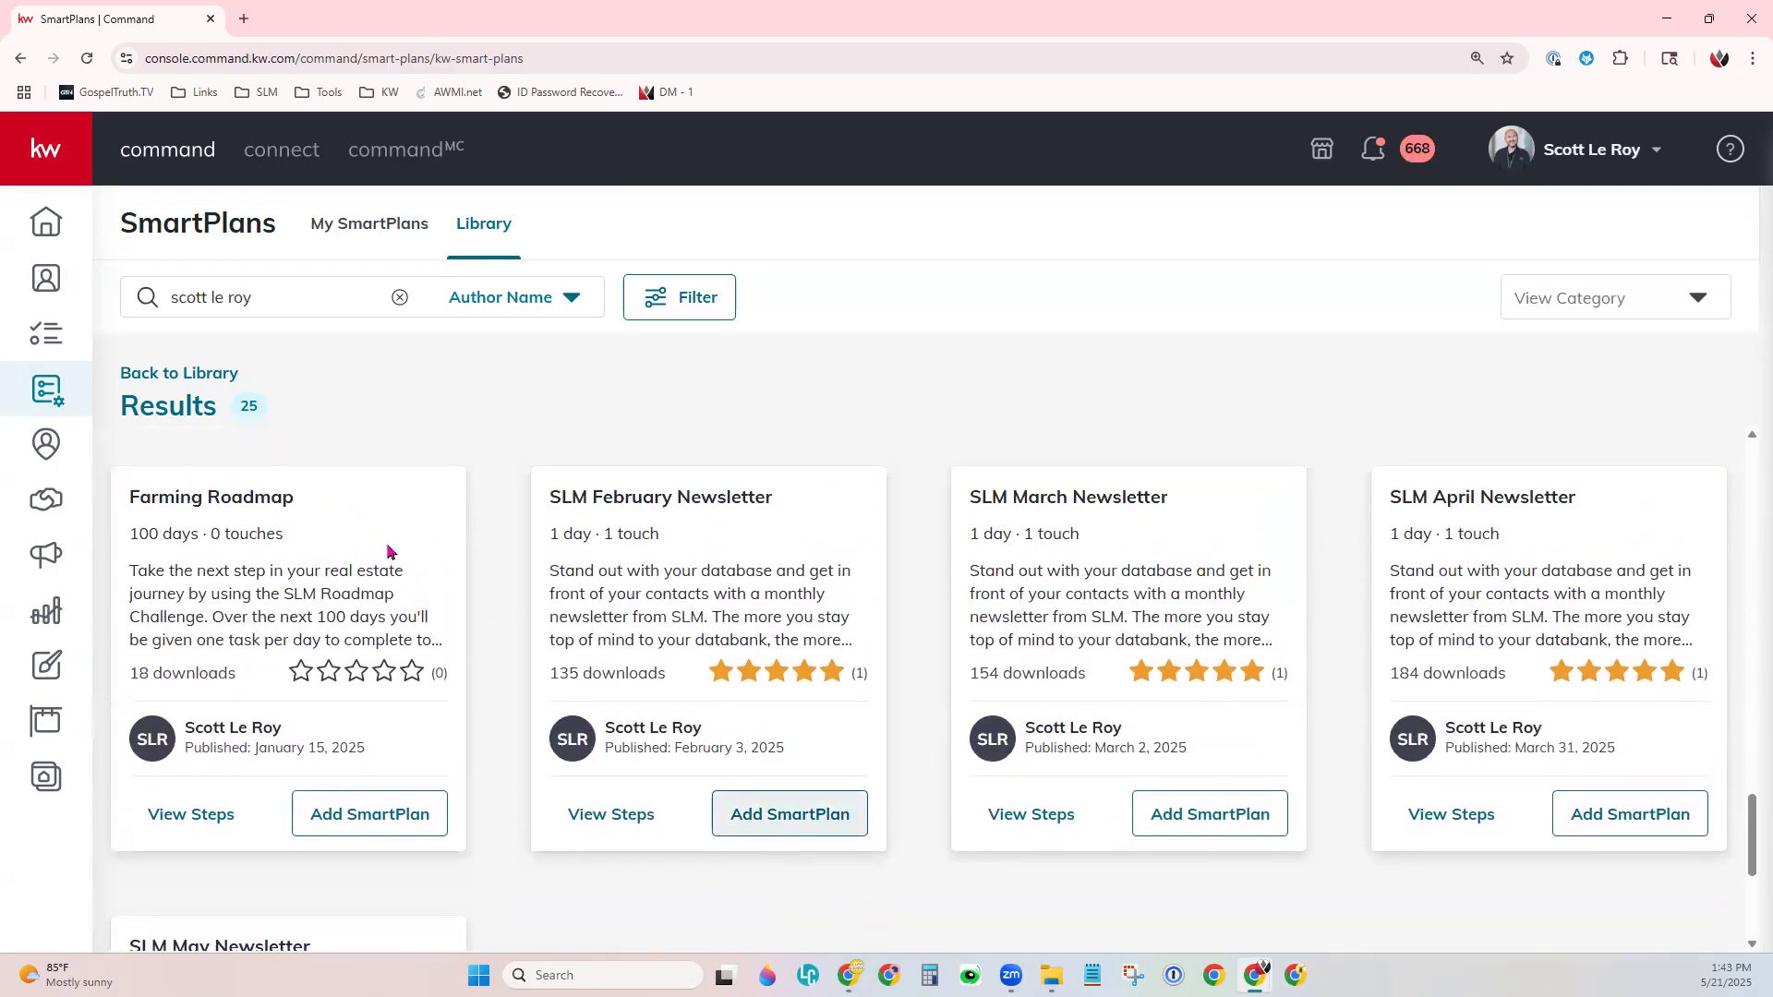
left_click_drag(129, 496, 352, 504)
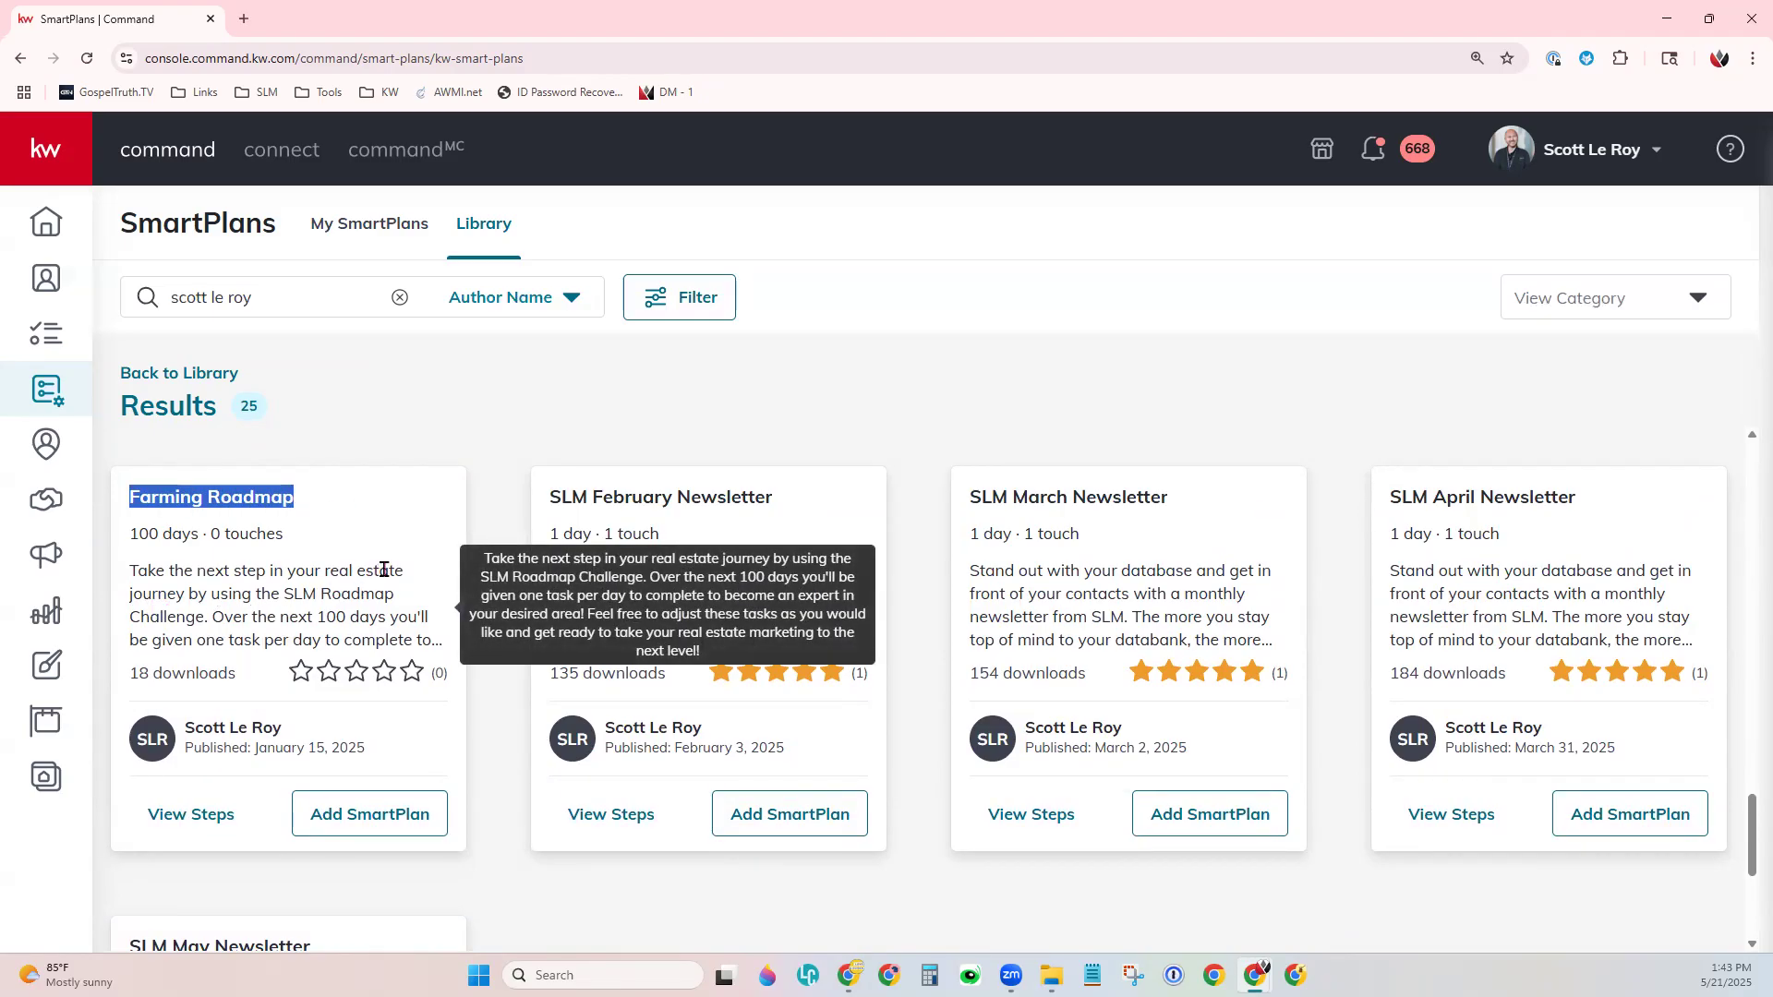
left_click(411, 543)
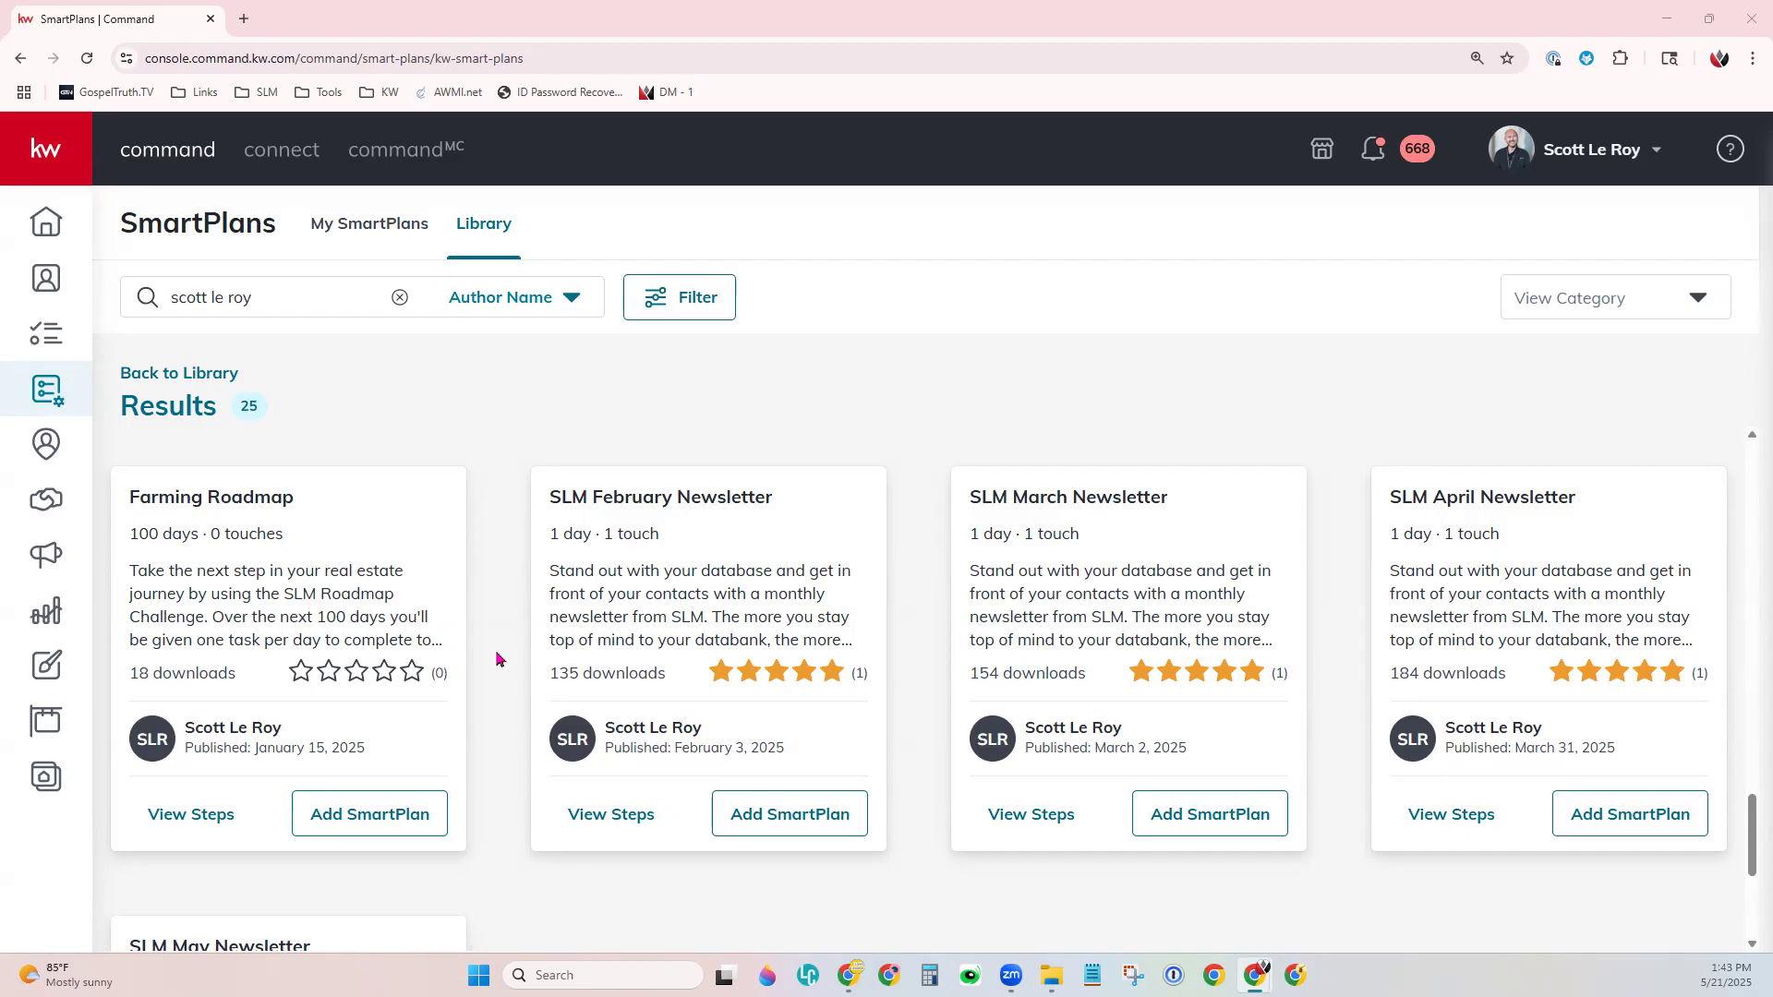
Clear the author search and scroll down to the Keller Williams row of the full library.
scroll(496, 659, "up", 5)
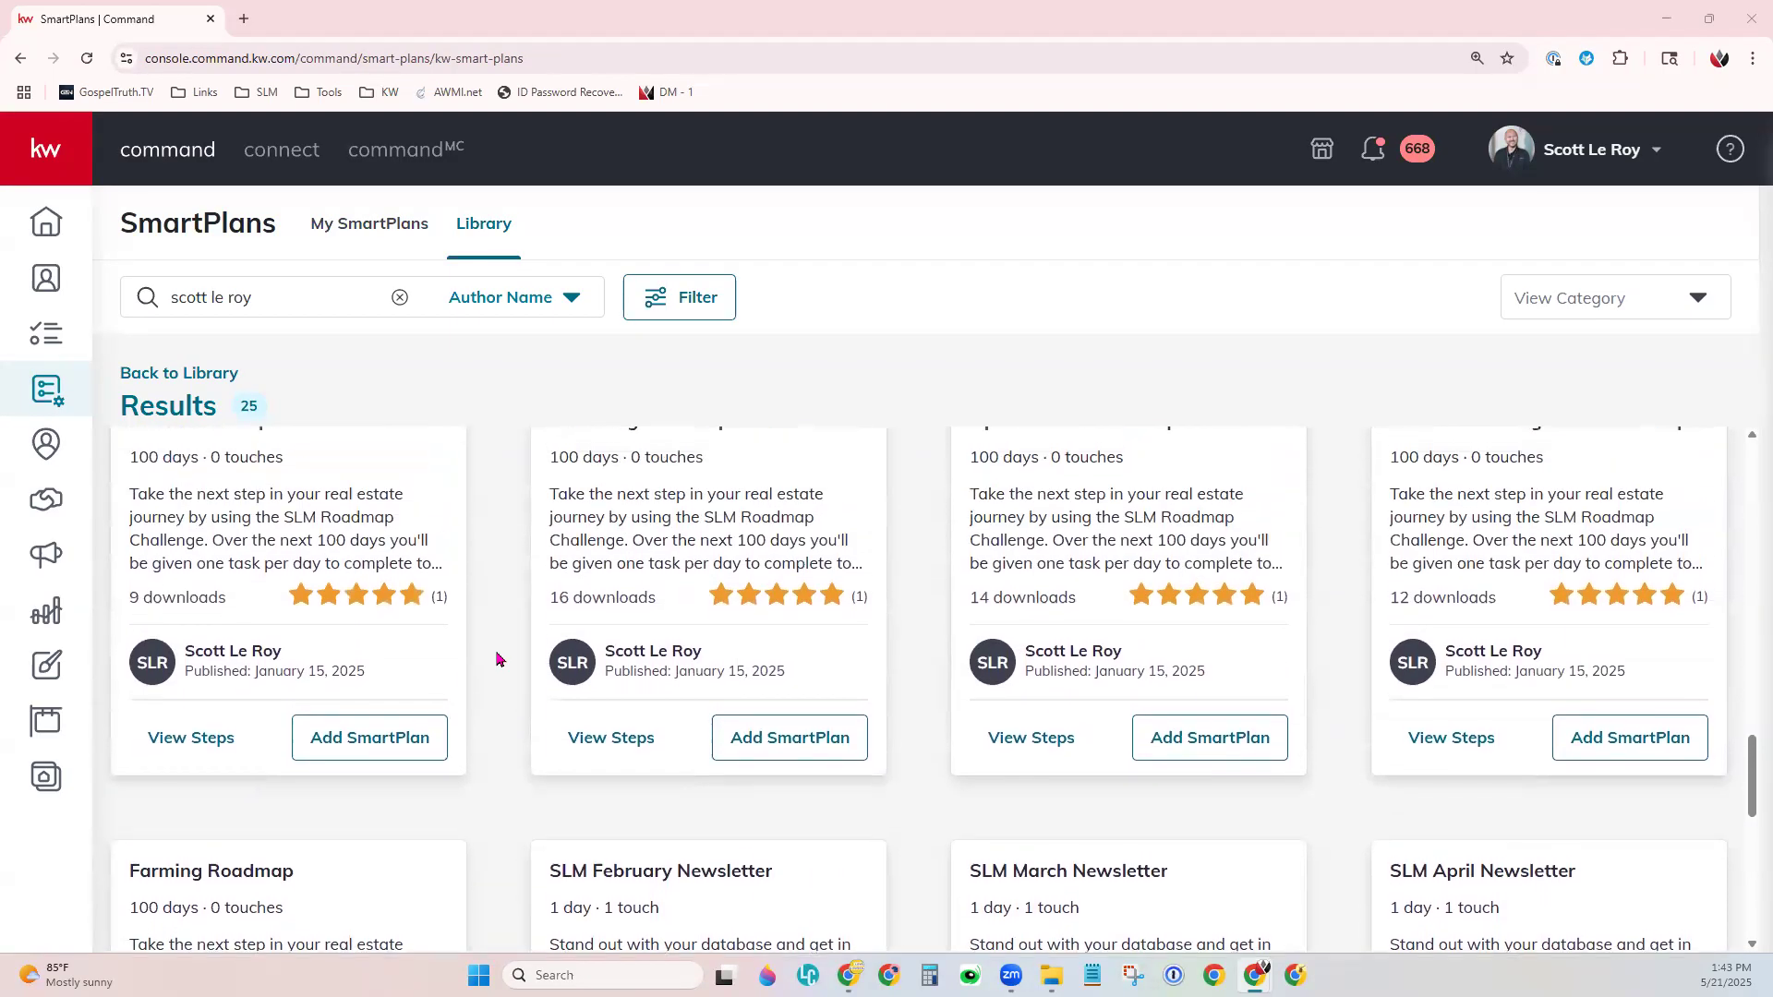
scroll(496, 659, "up", 1)
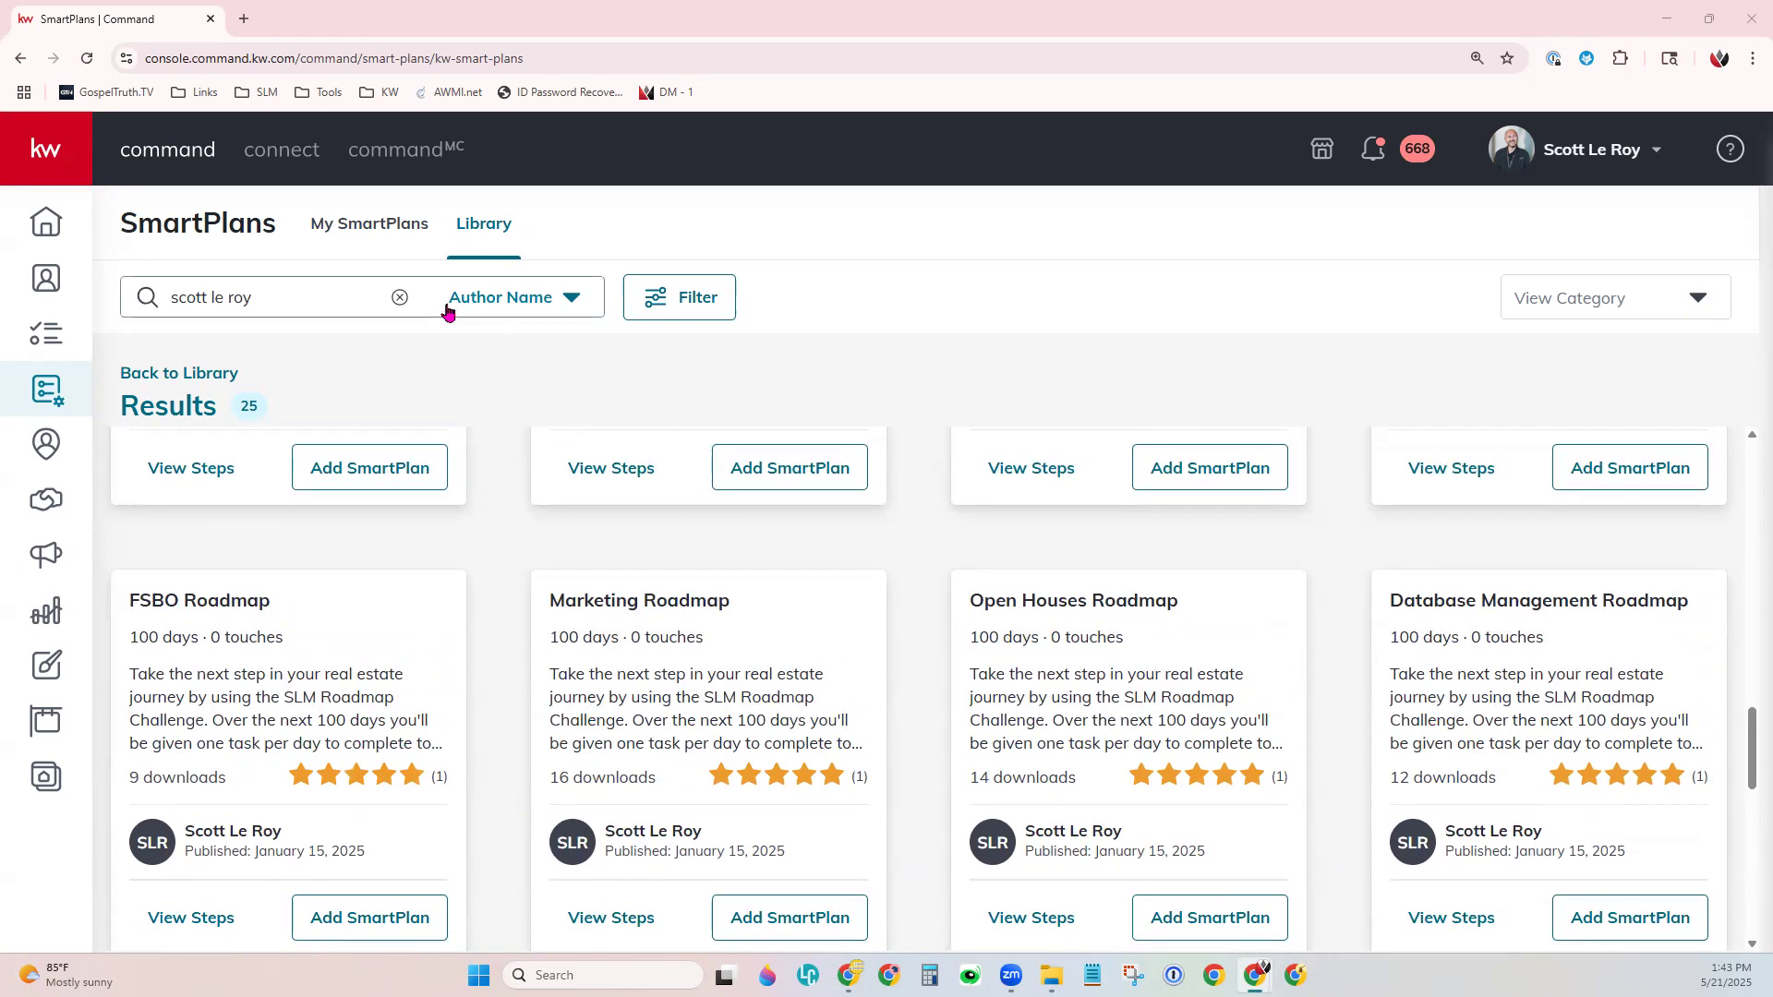
left_click(399, 296)
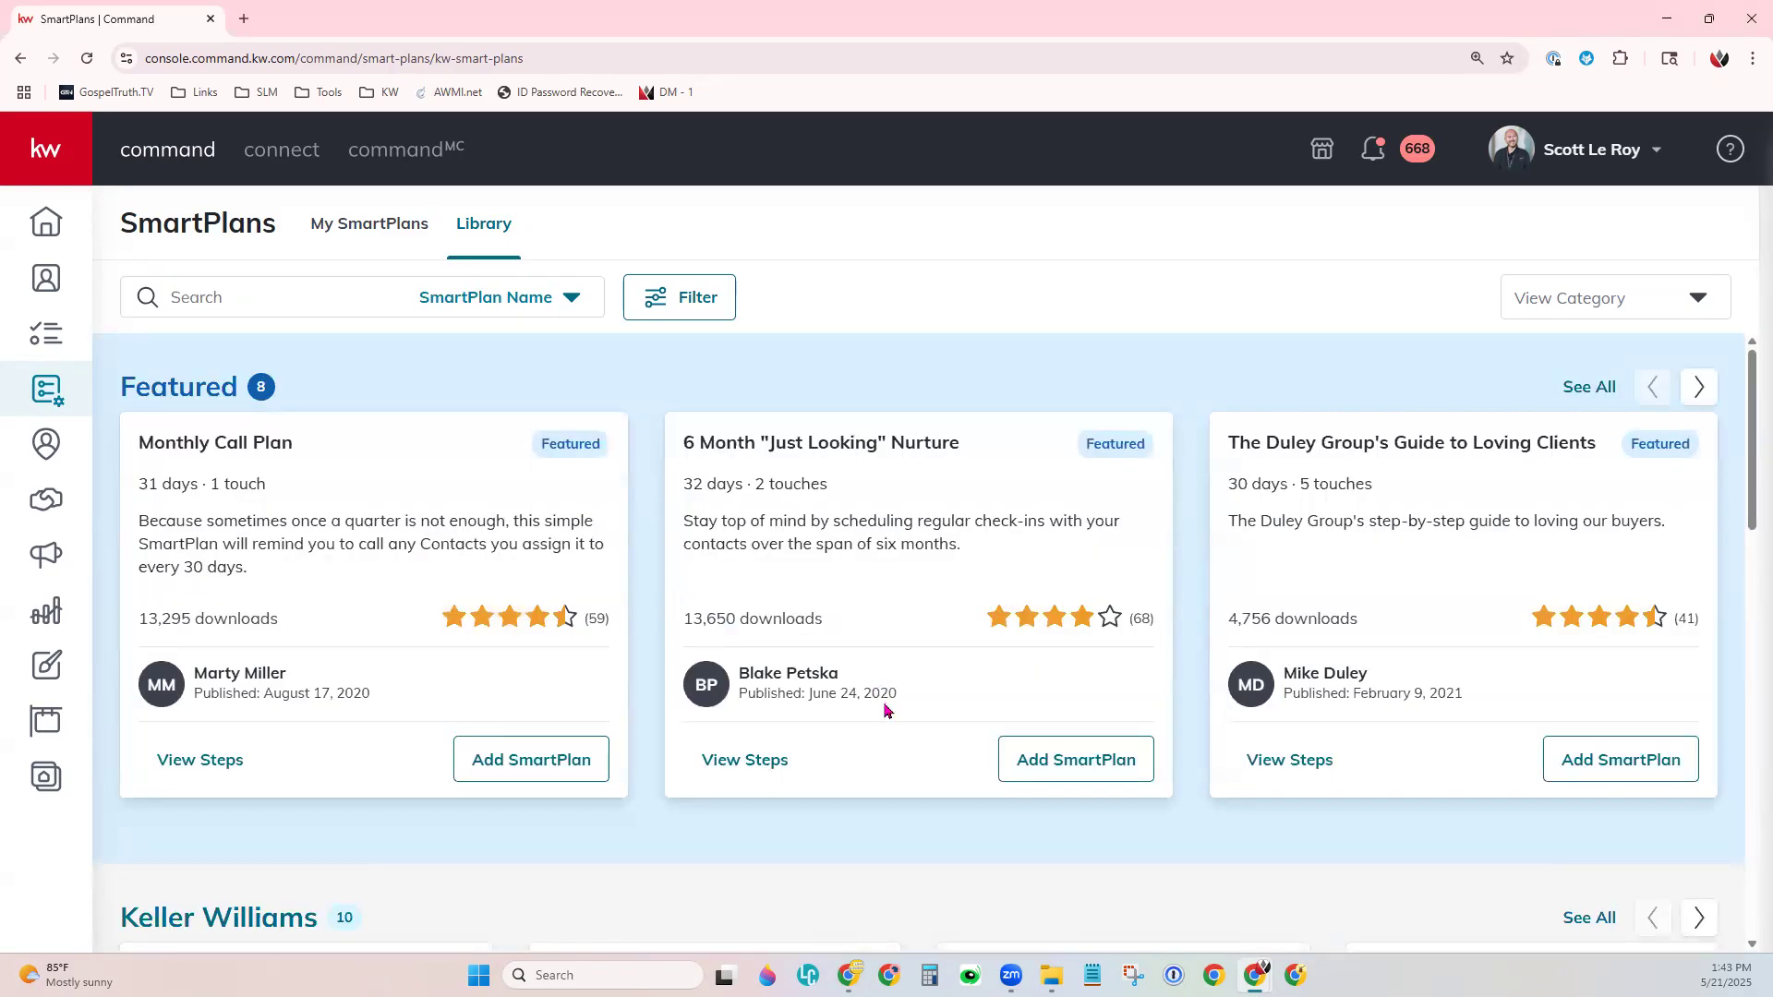
scroll(885, 709, "down", 5)
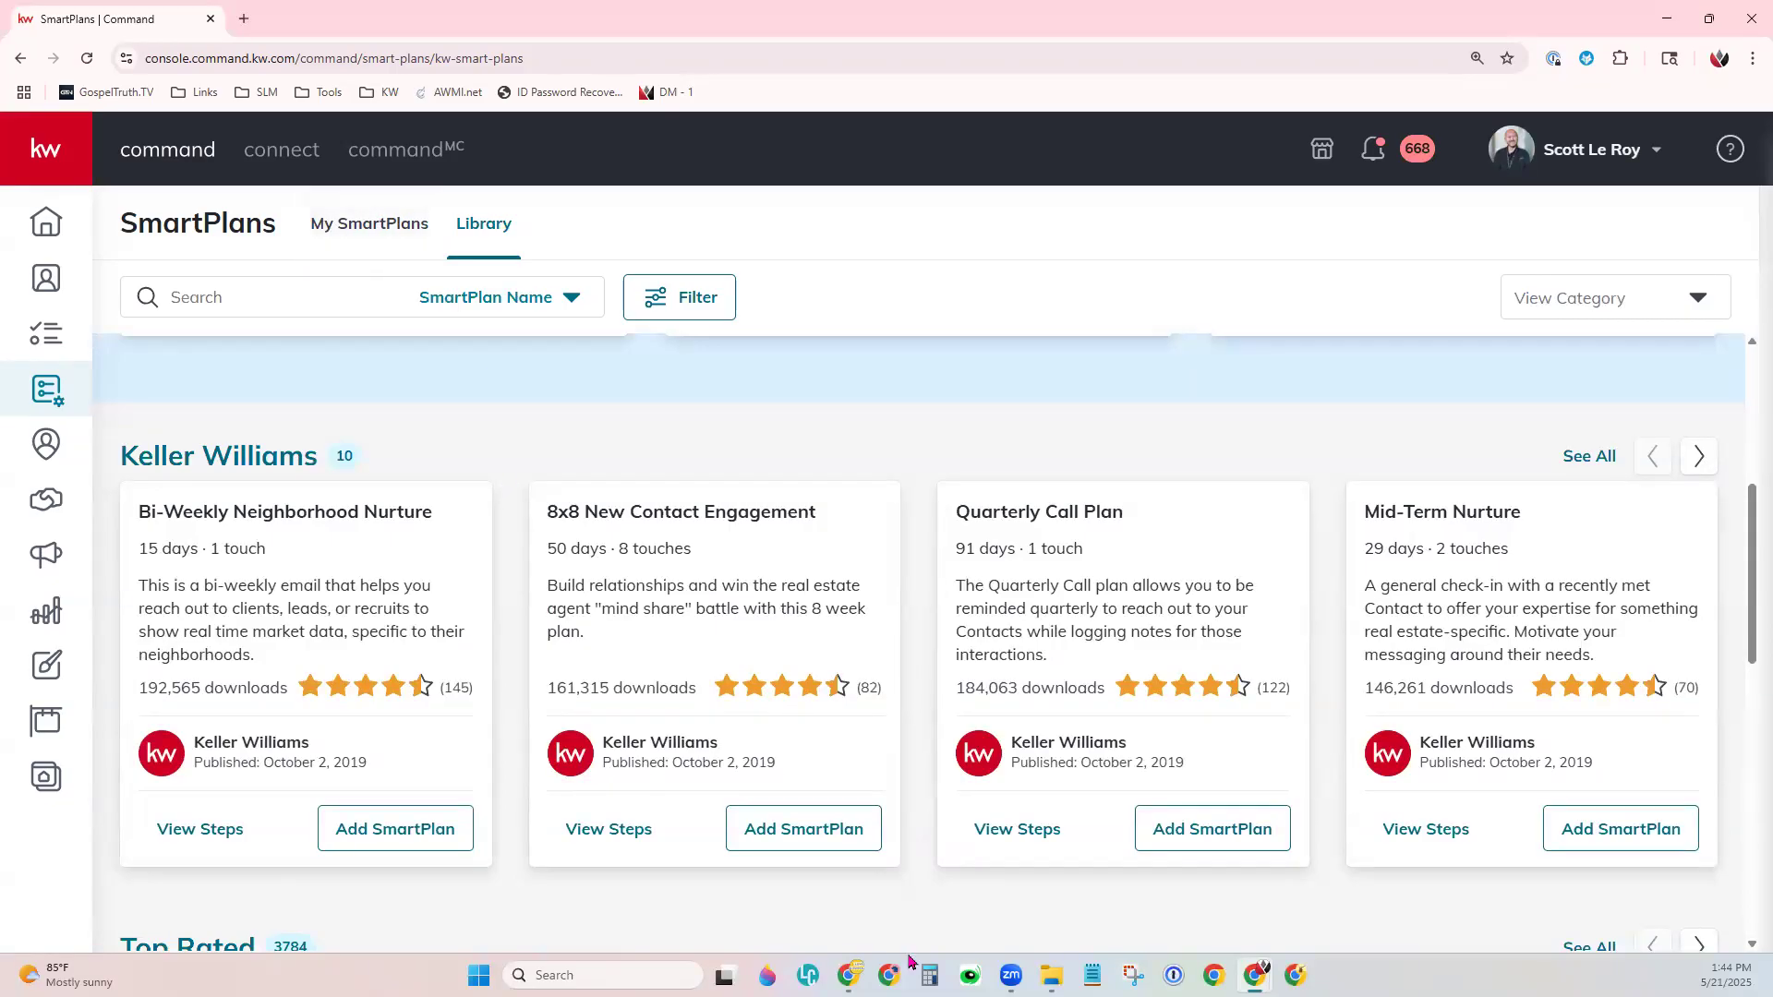
left_click(800, 834)
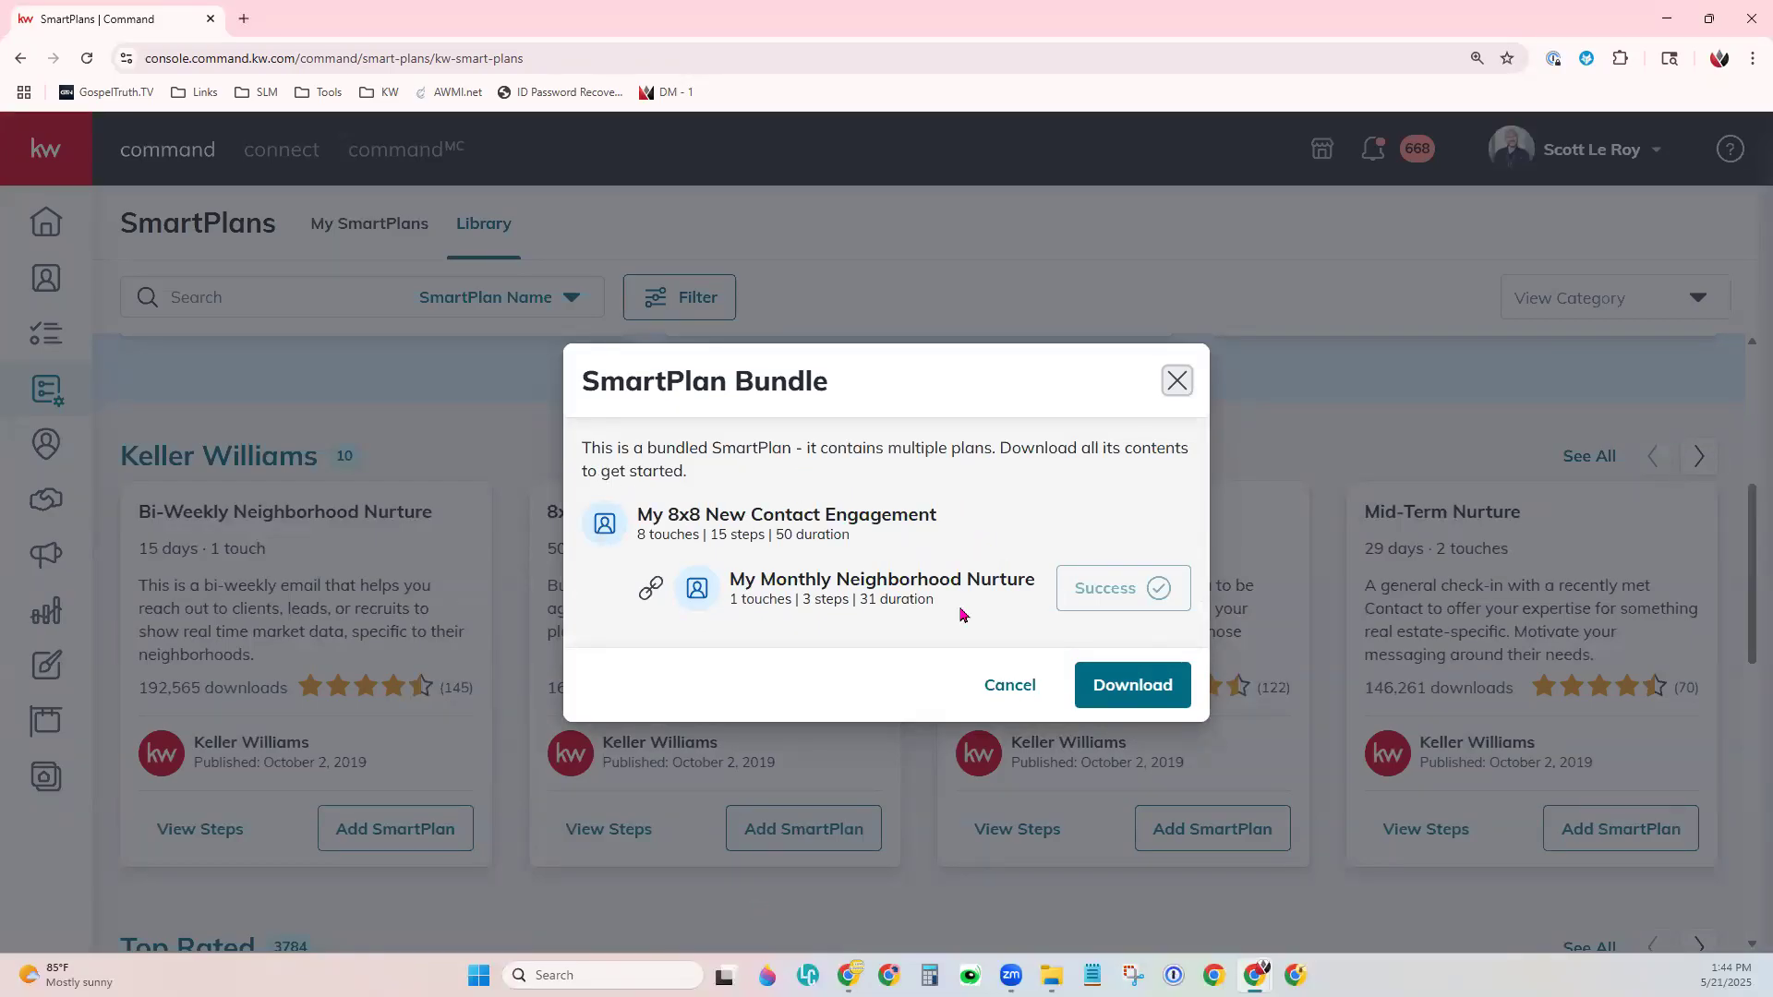
left_click_drag(637, 519, 943, 515)
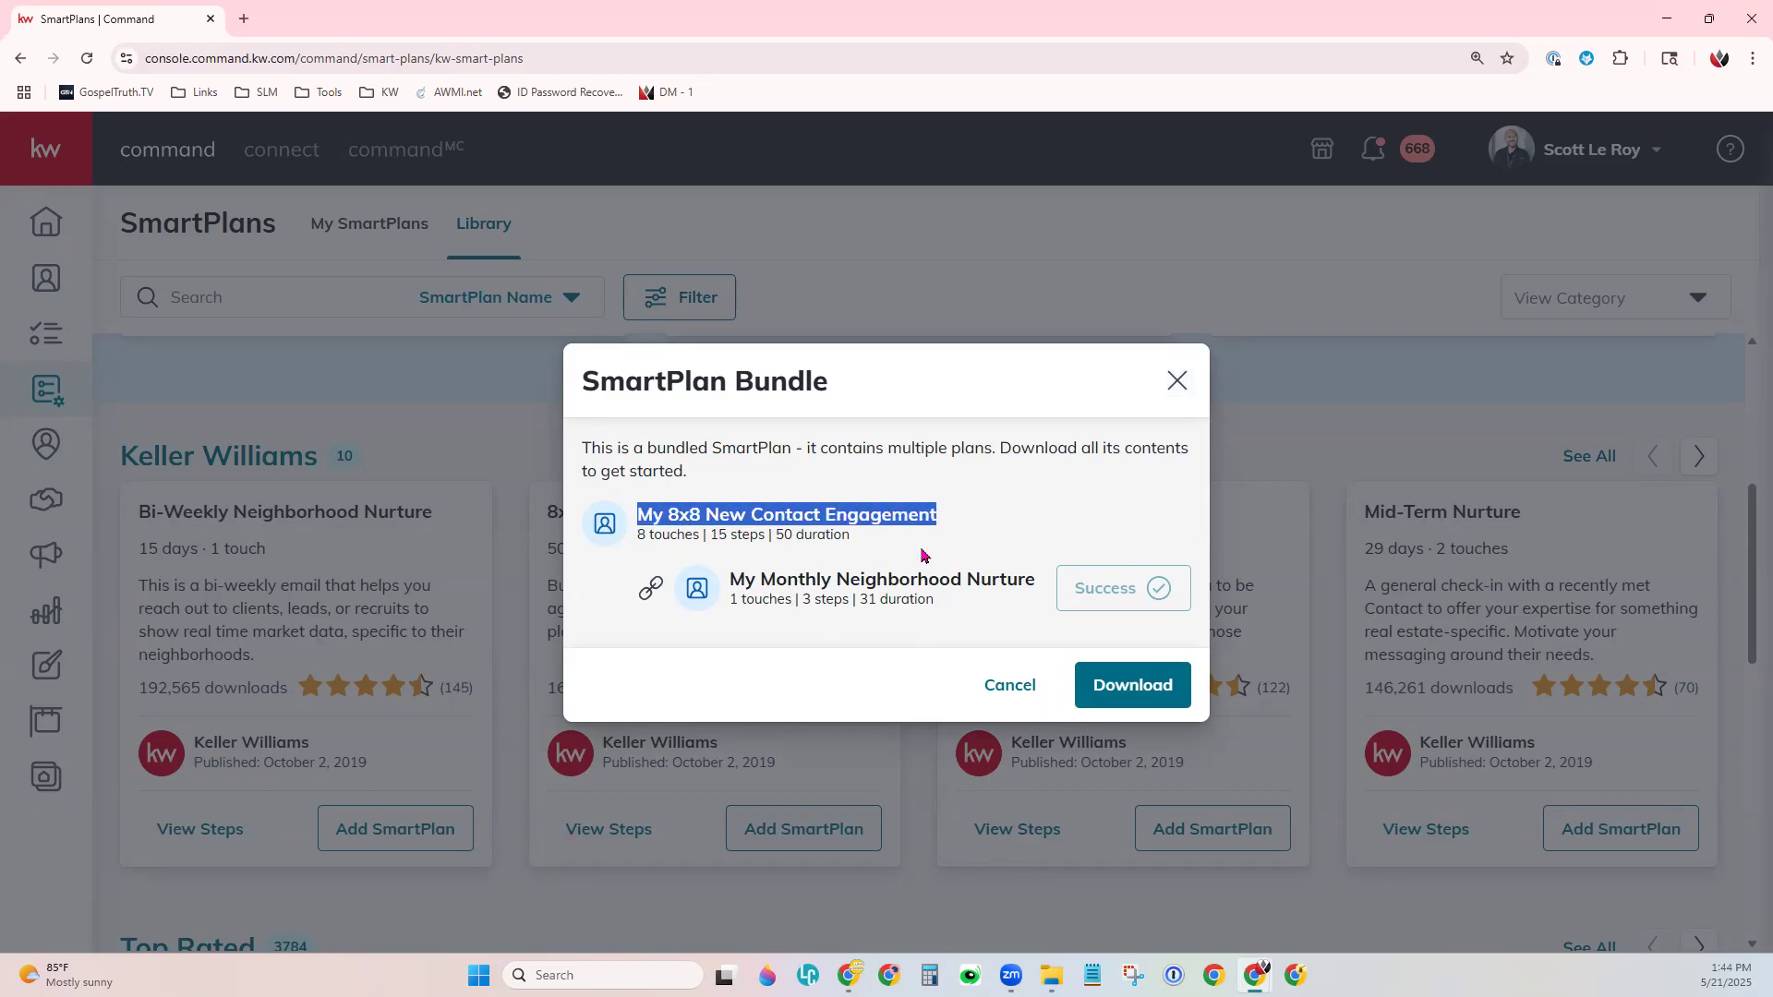
left_click_drag(729, 579, 1049, 578)
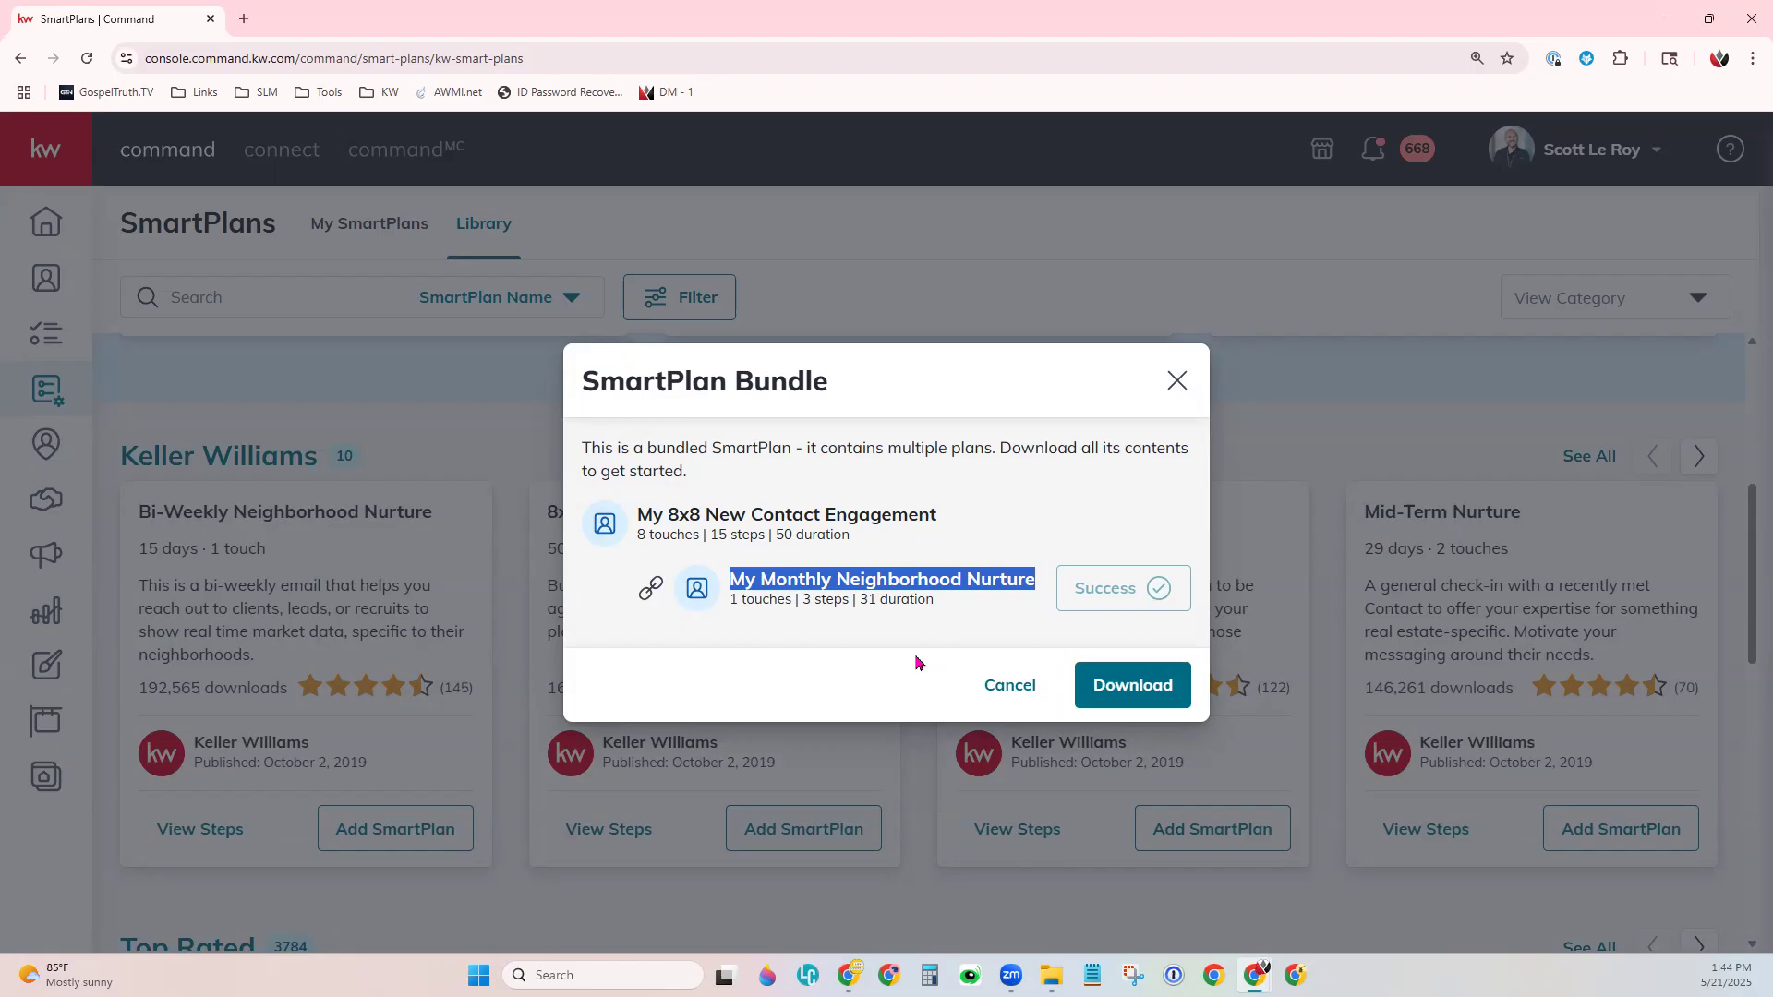
left_click(1121, 694)
left_click(1133, 686)
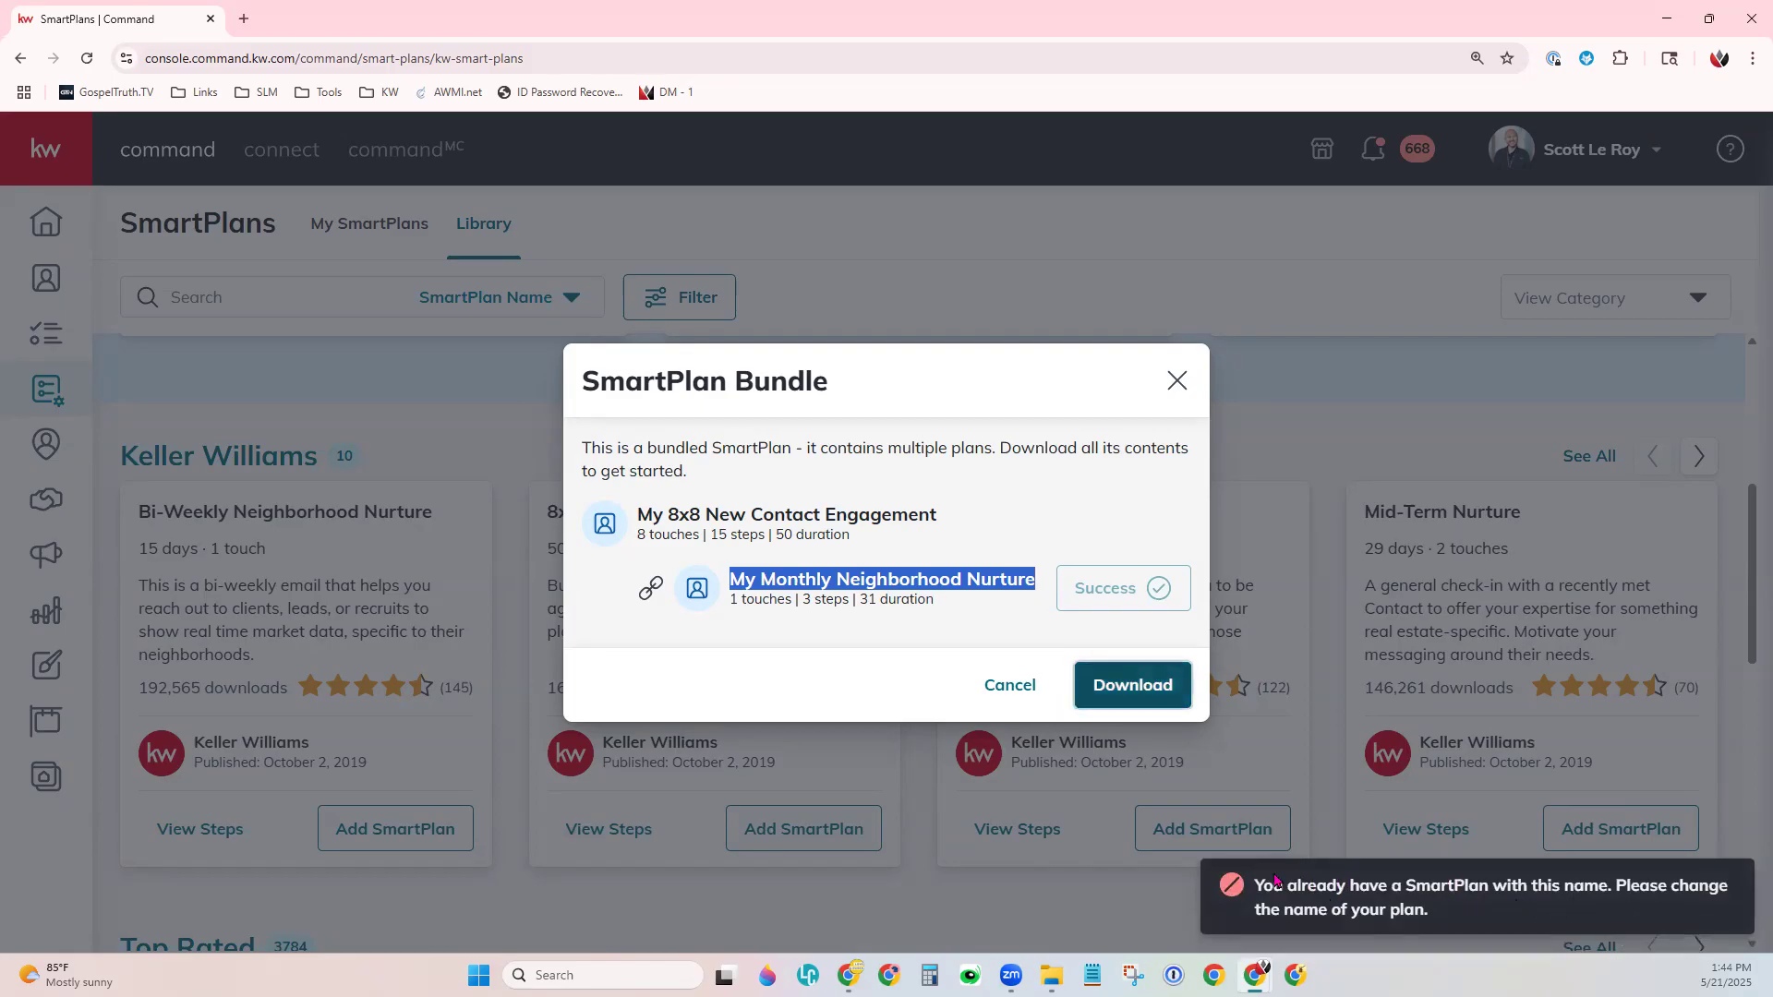
left_click(849, 705)
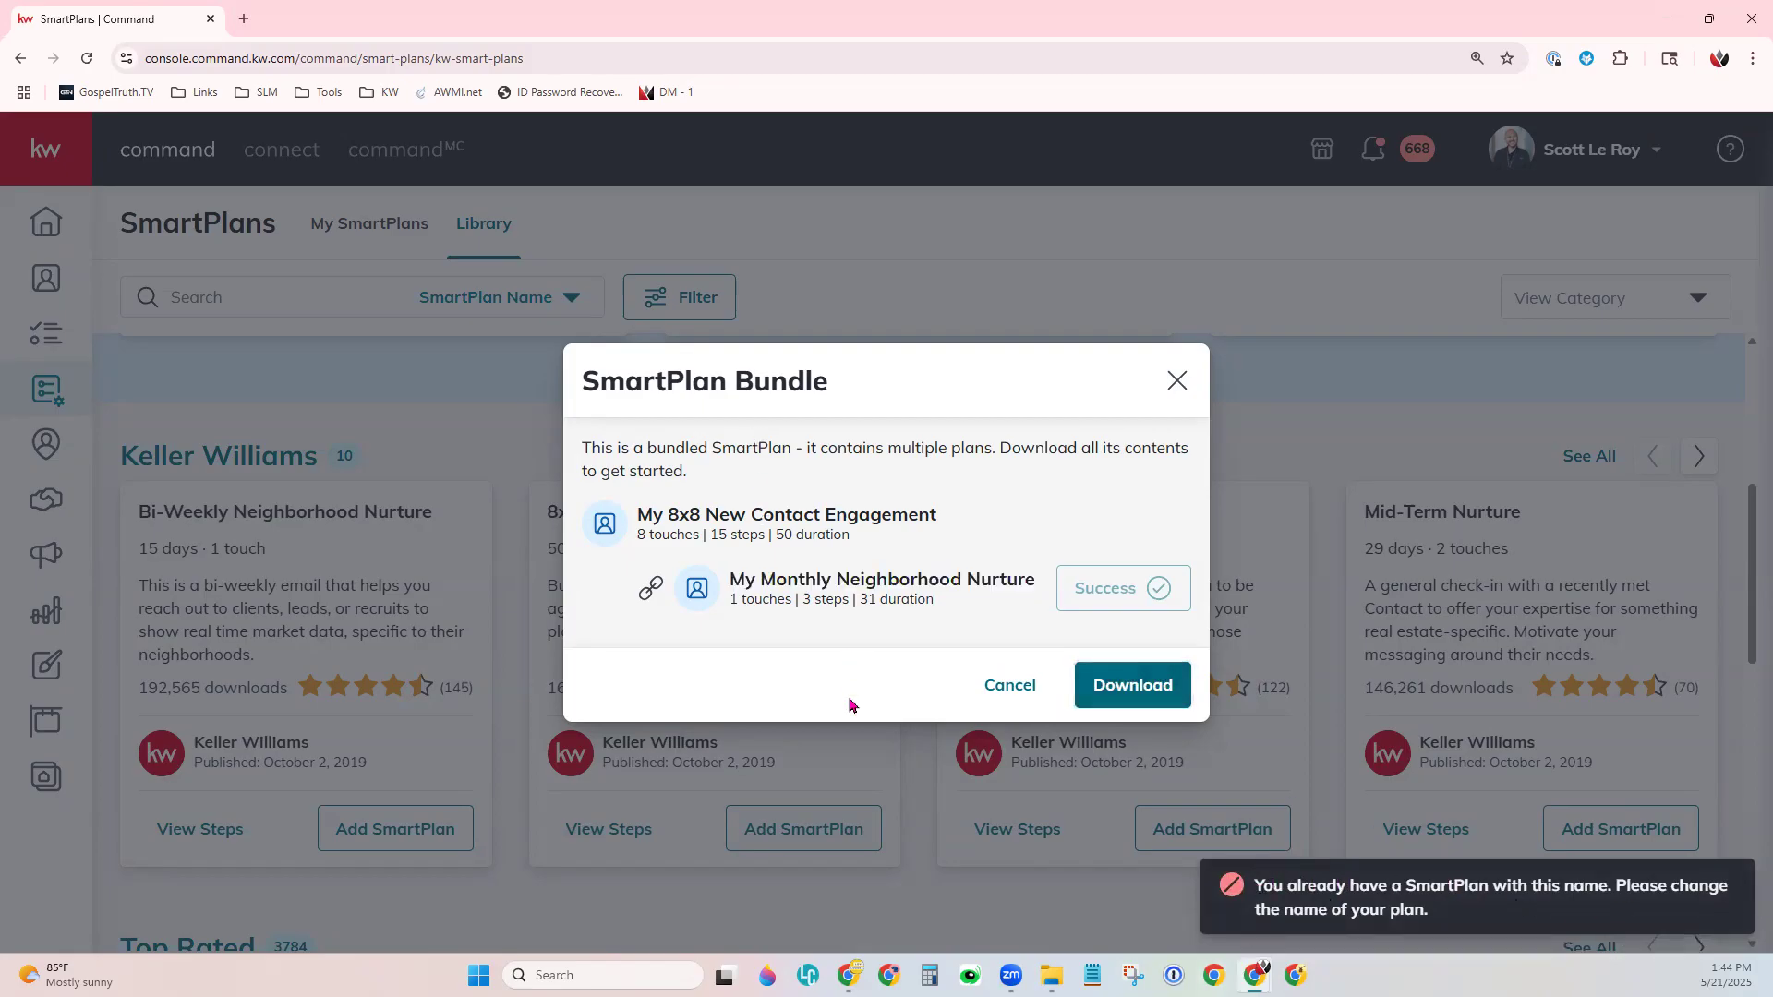
left_click(1176, 381)
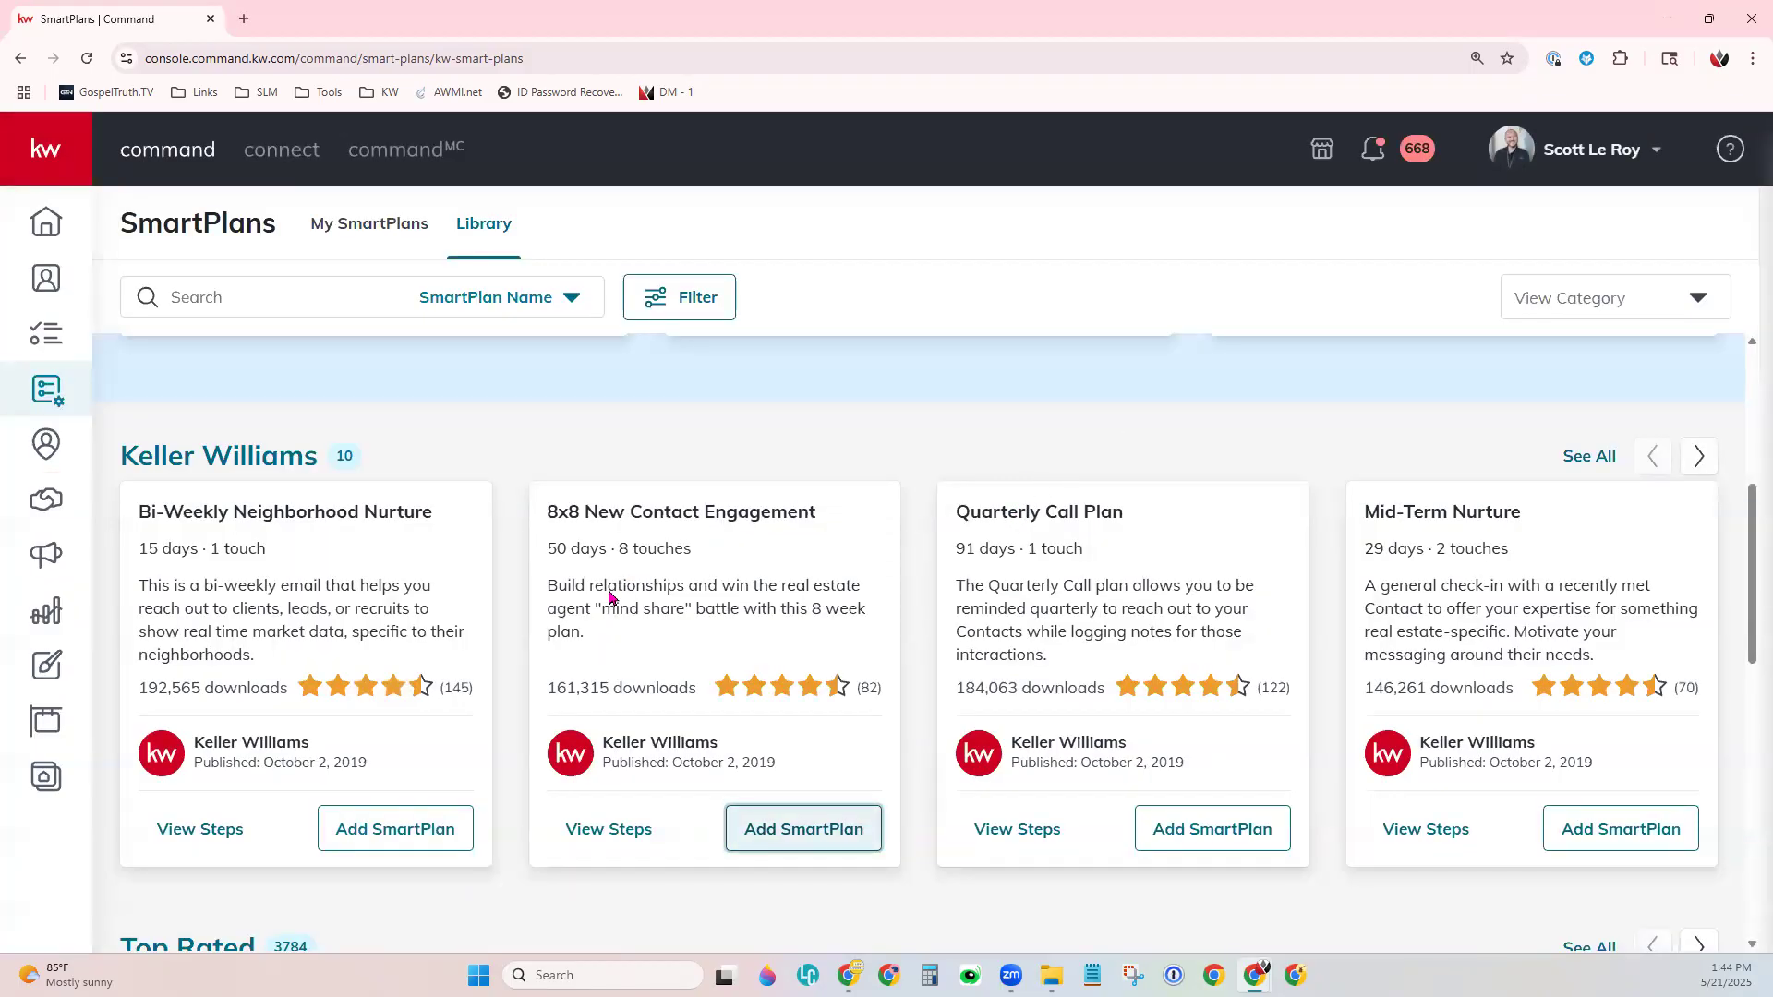
Switch to the My SmartPlans list of your own plans.
left_click(349, 238)
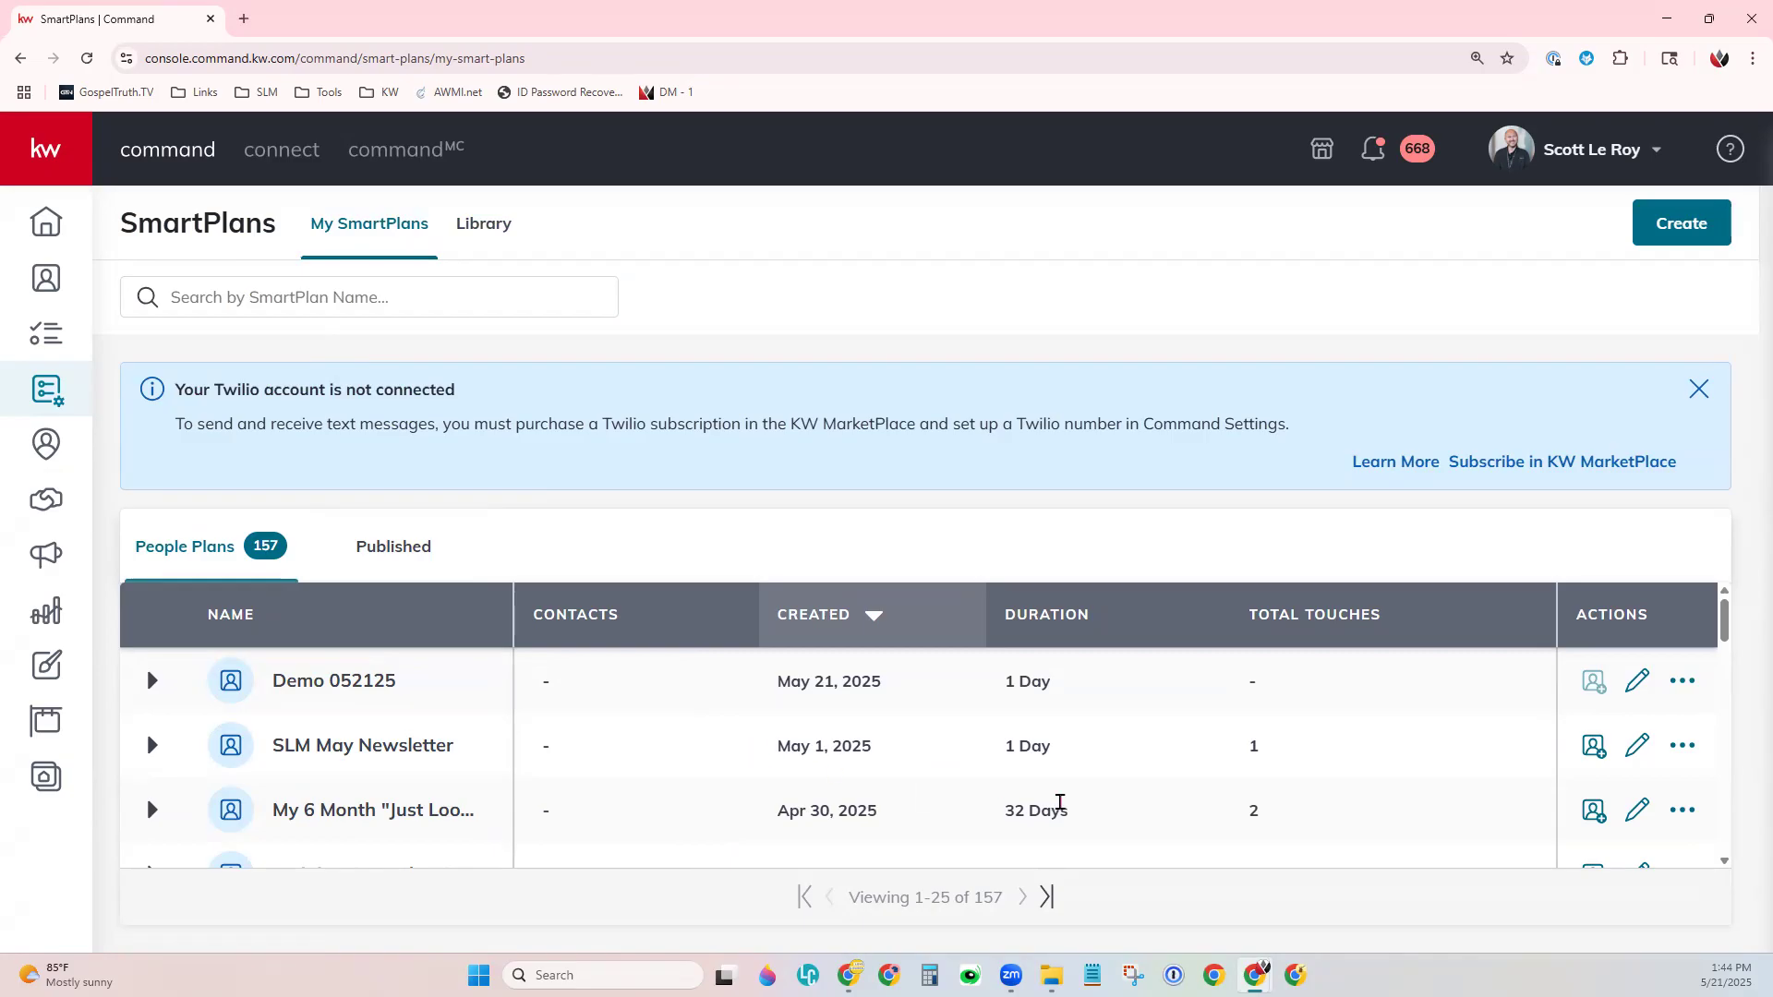
scroll(1064, 805, "down", 1)
scroll(1069, 808, "up", 1)
scroll(1068, 809, "down", 1)
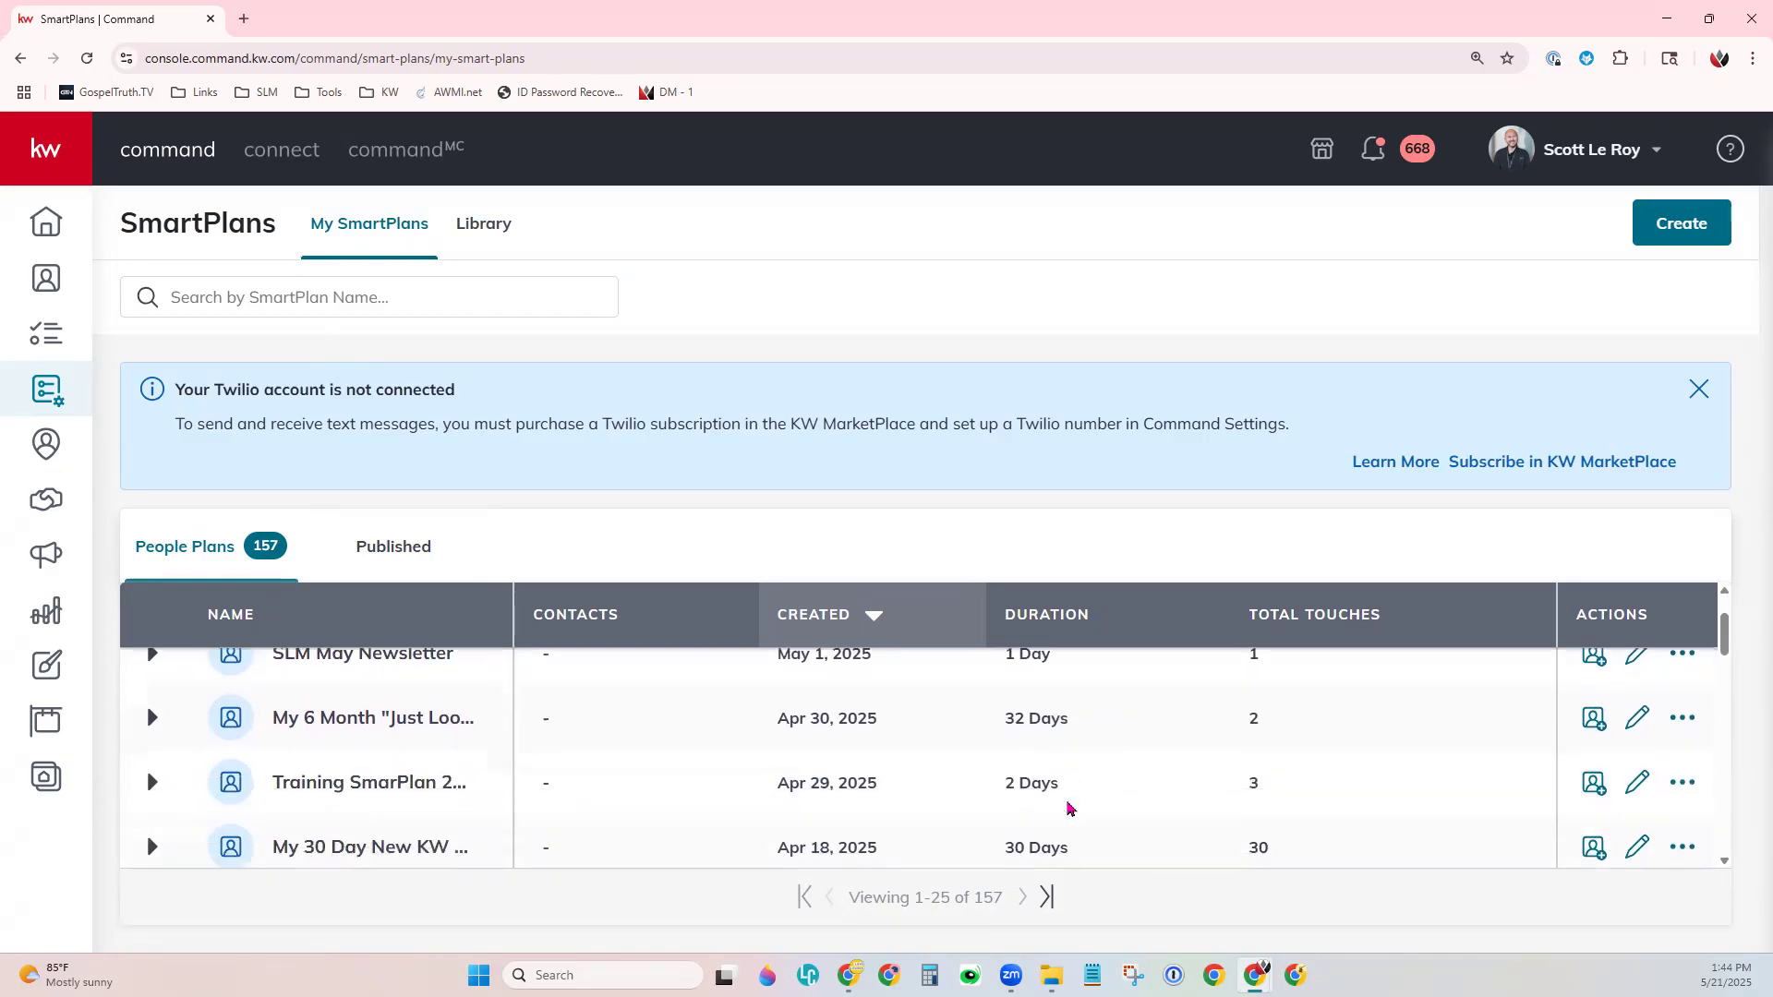
Search My SmartPlans for '8' and open My 8x8 New Contact Engagement for editing.
left_click(329, 297)
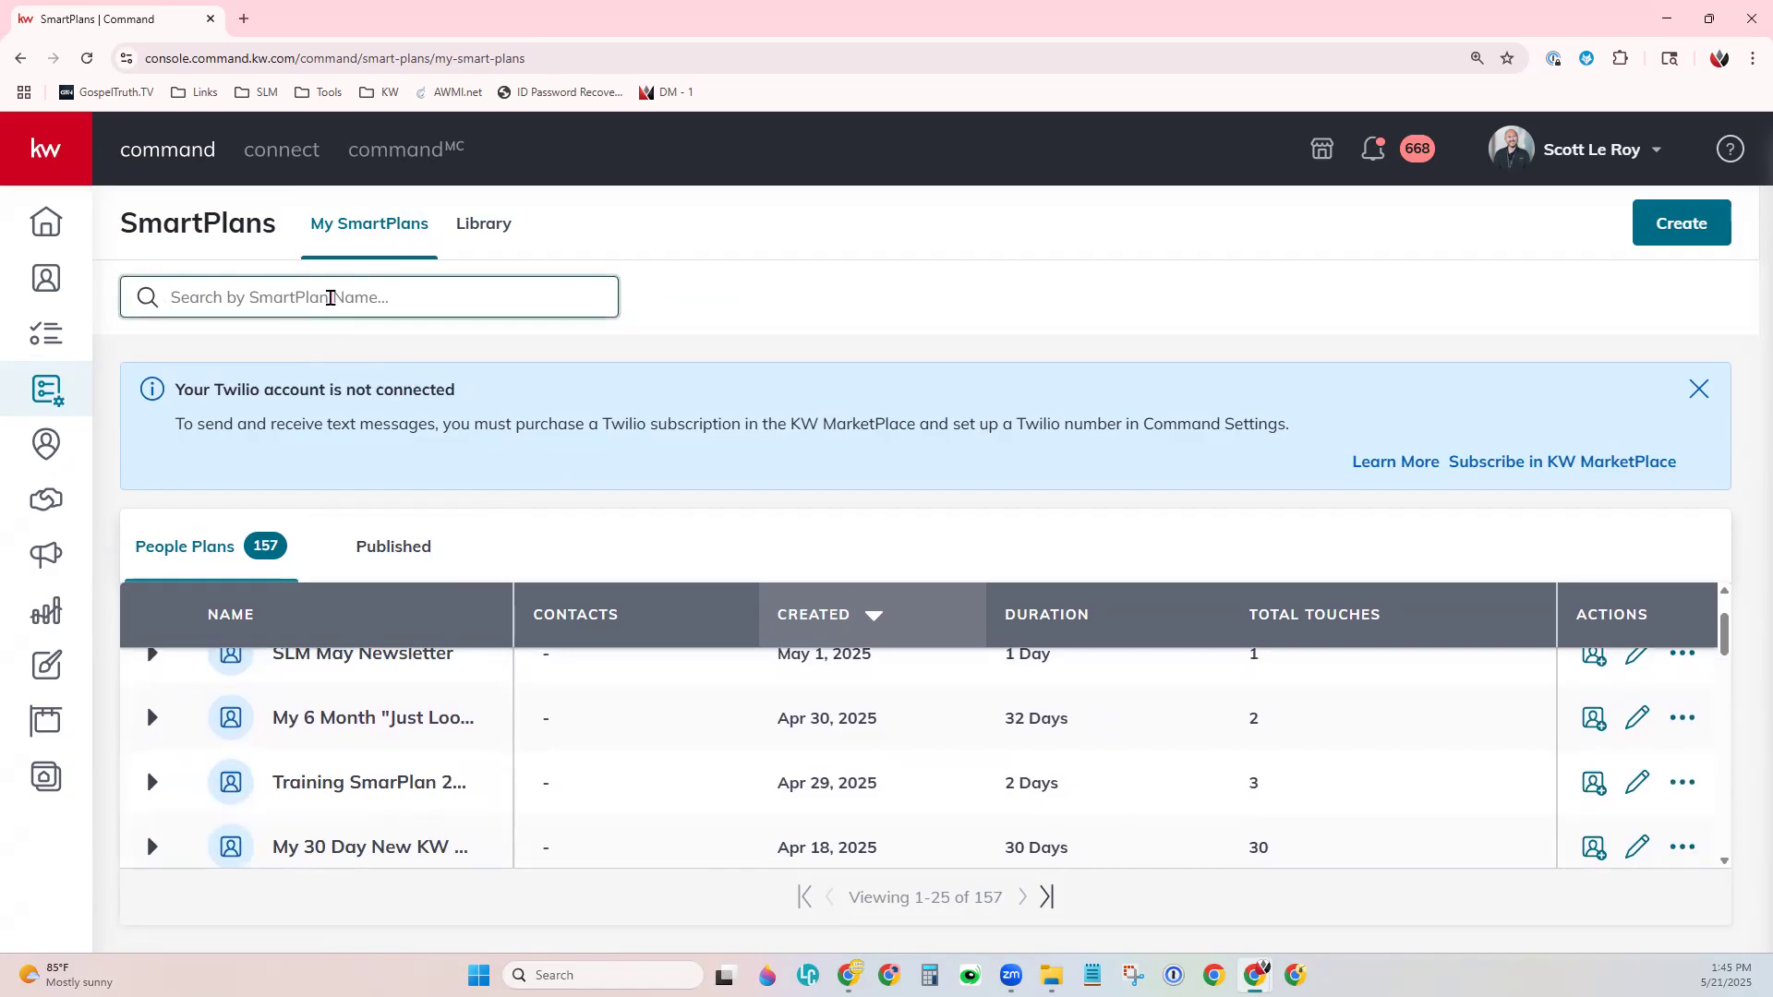
type("mon")
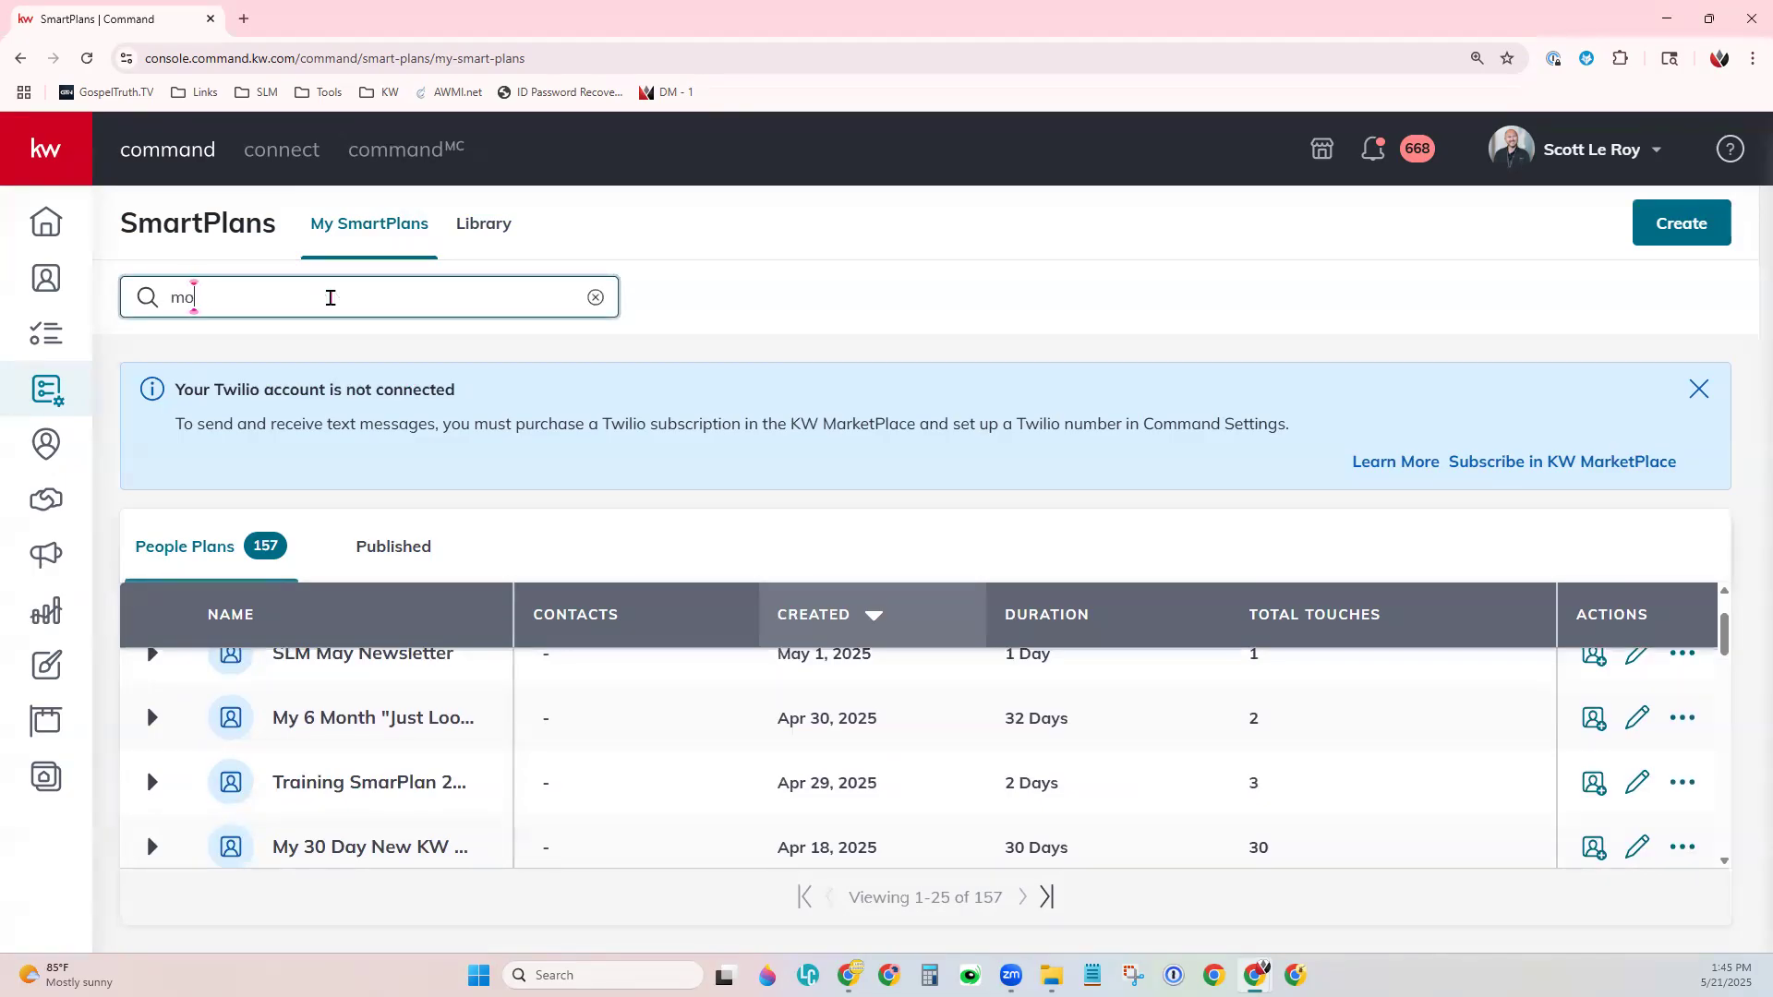
key("BackSpace")
key("BackSpace")
key("BackSpace")
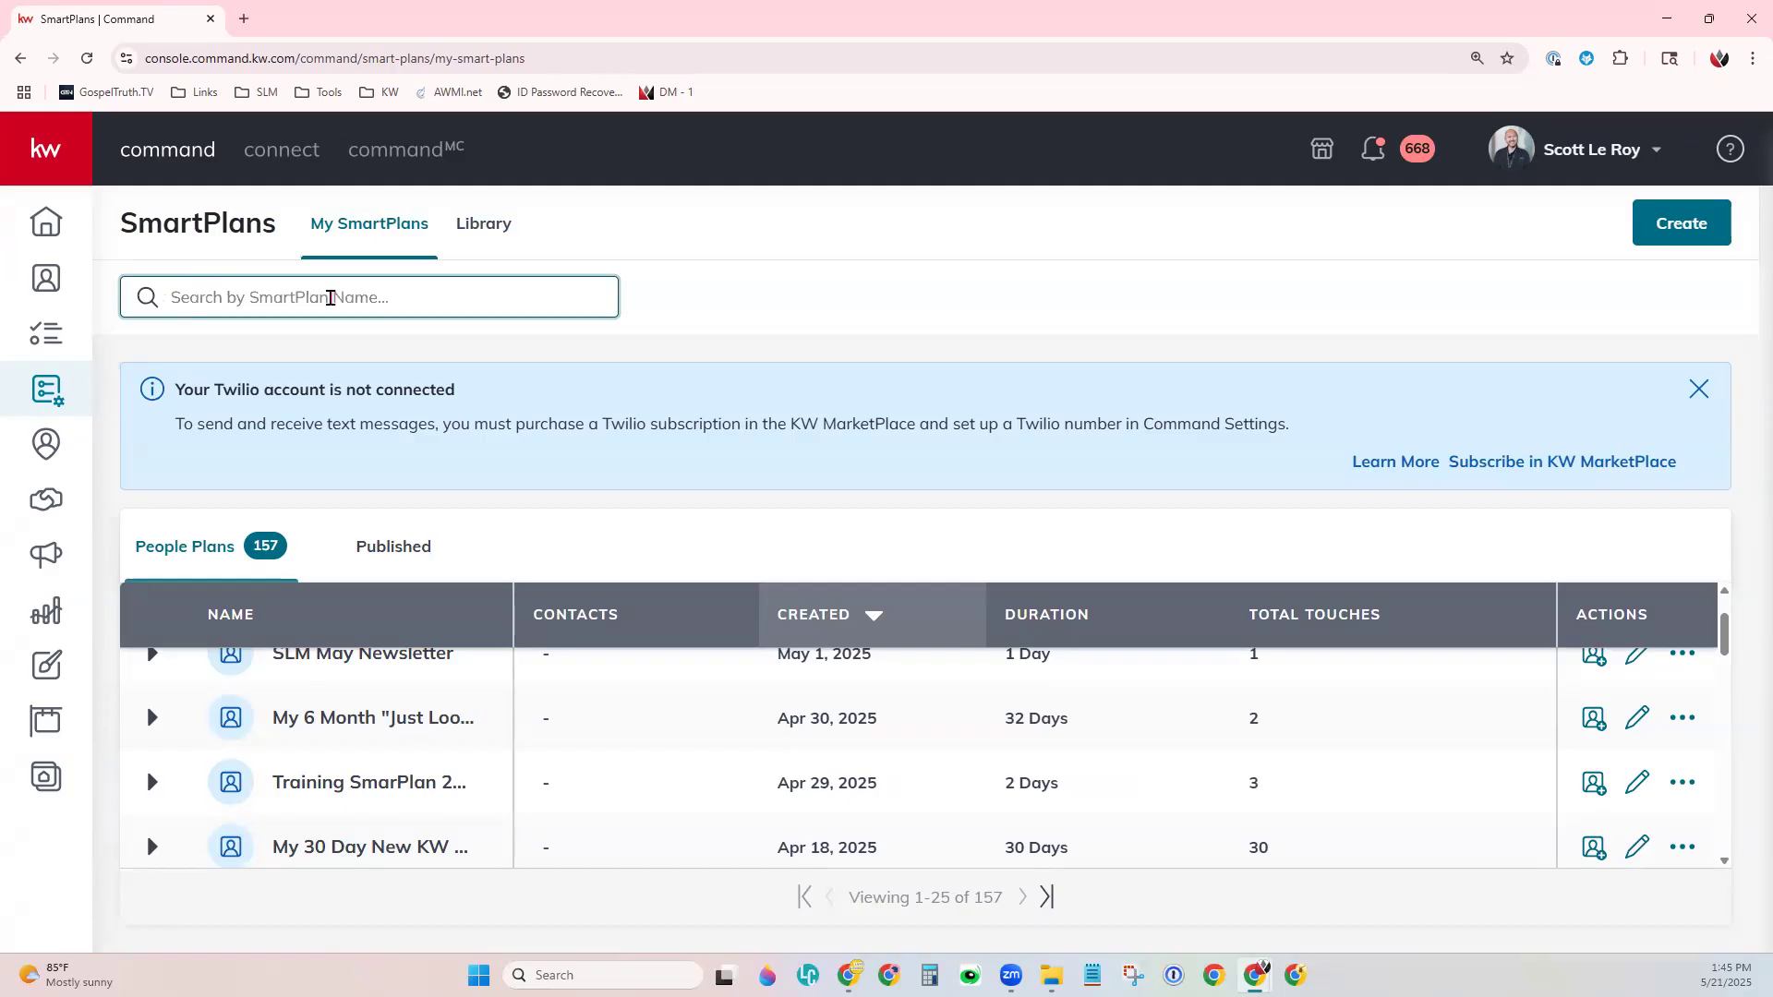
type("8 x8")
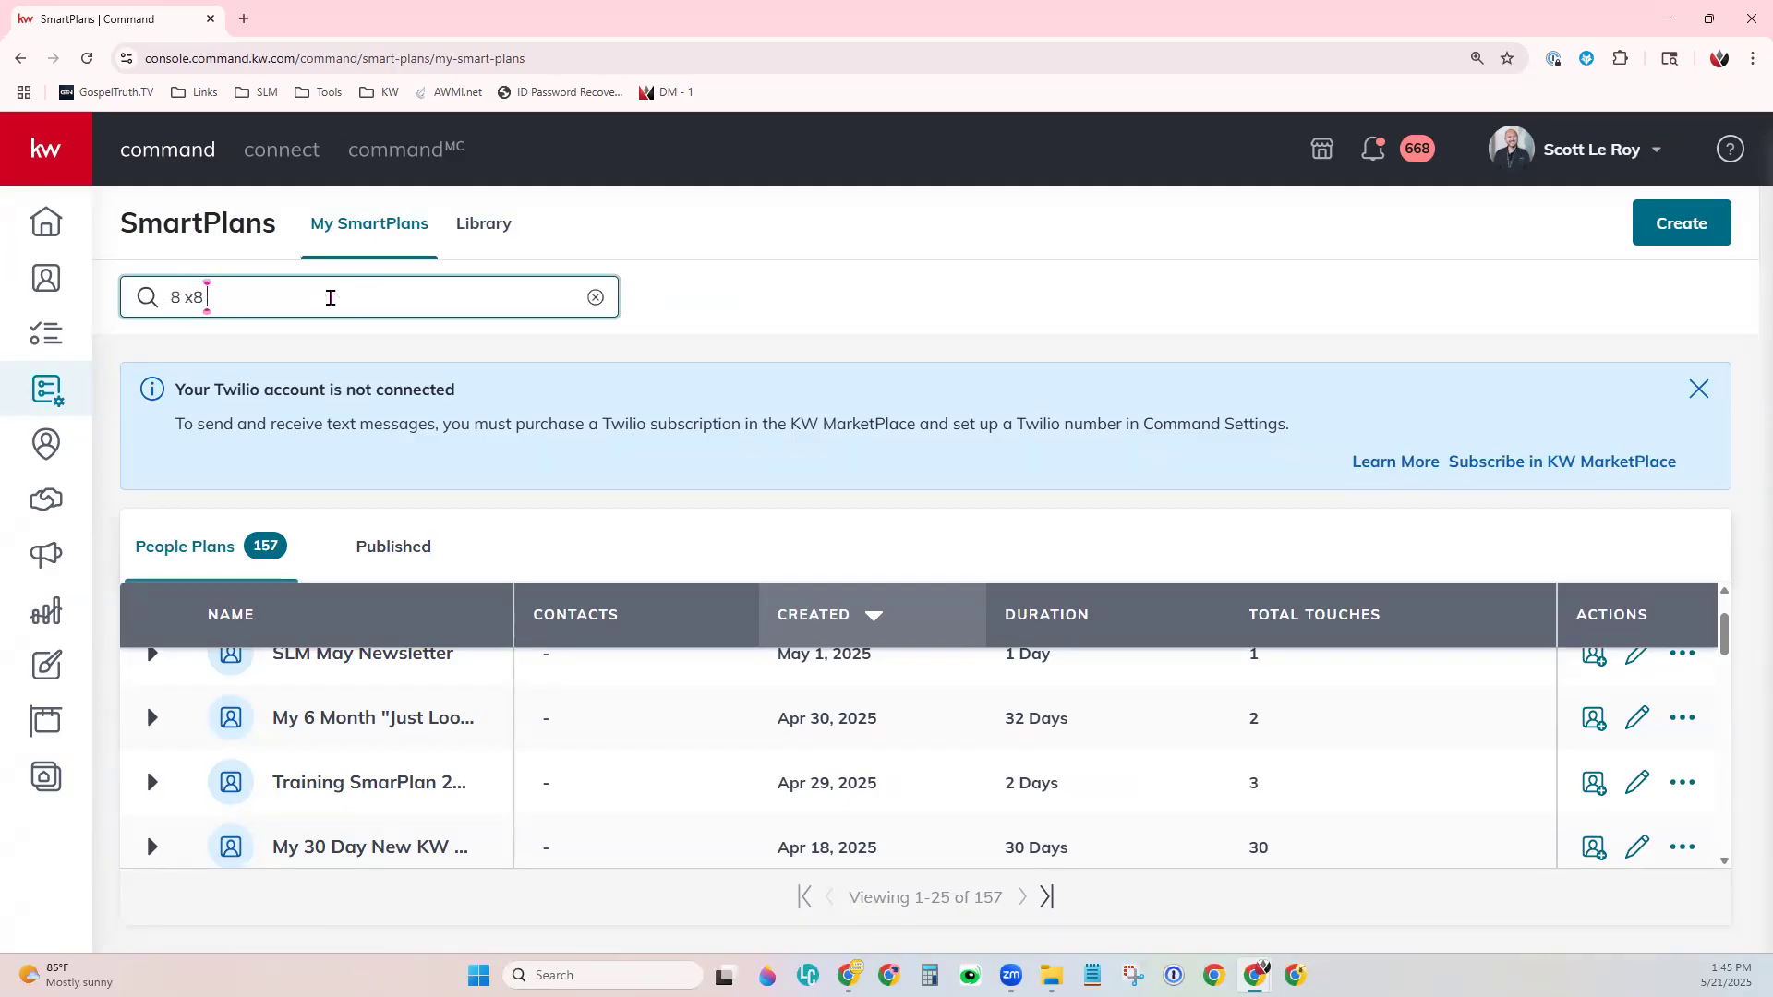
key("BackSpace")
key("BackSpace")
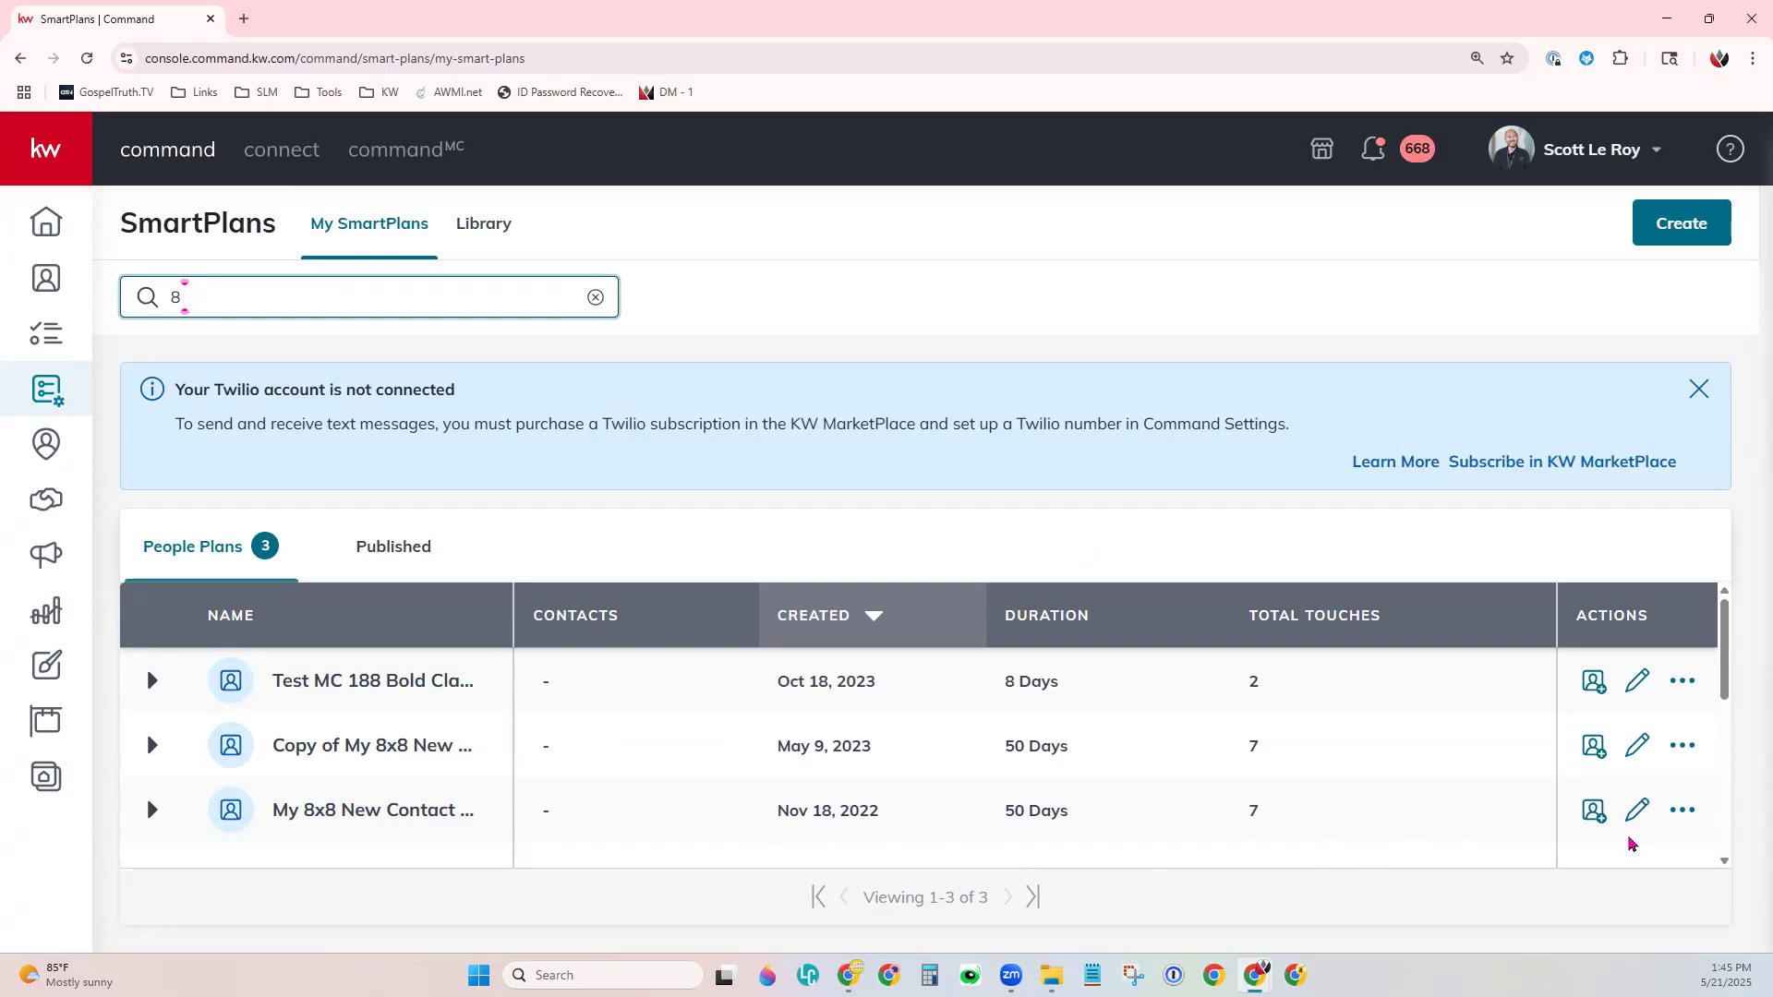
left_click(1637, 810)
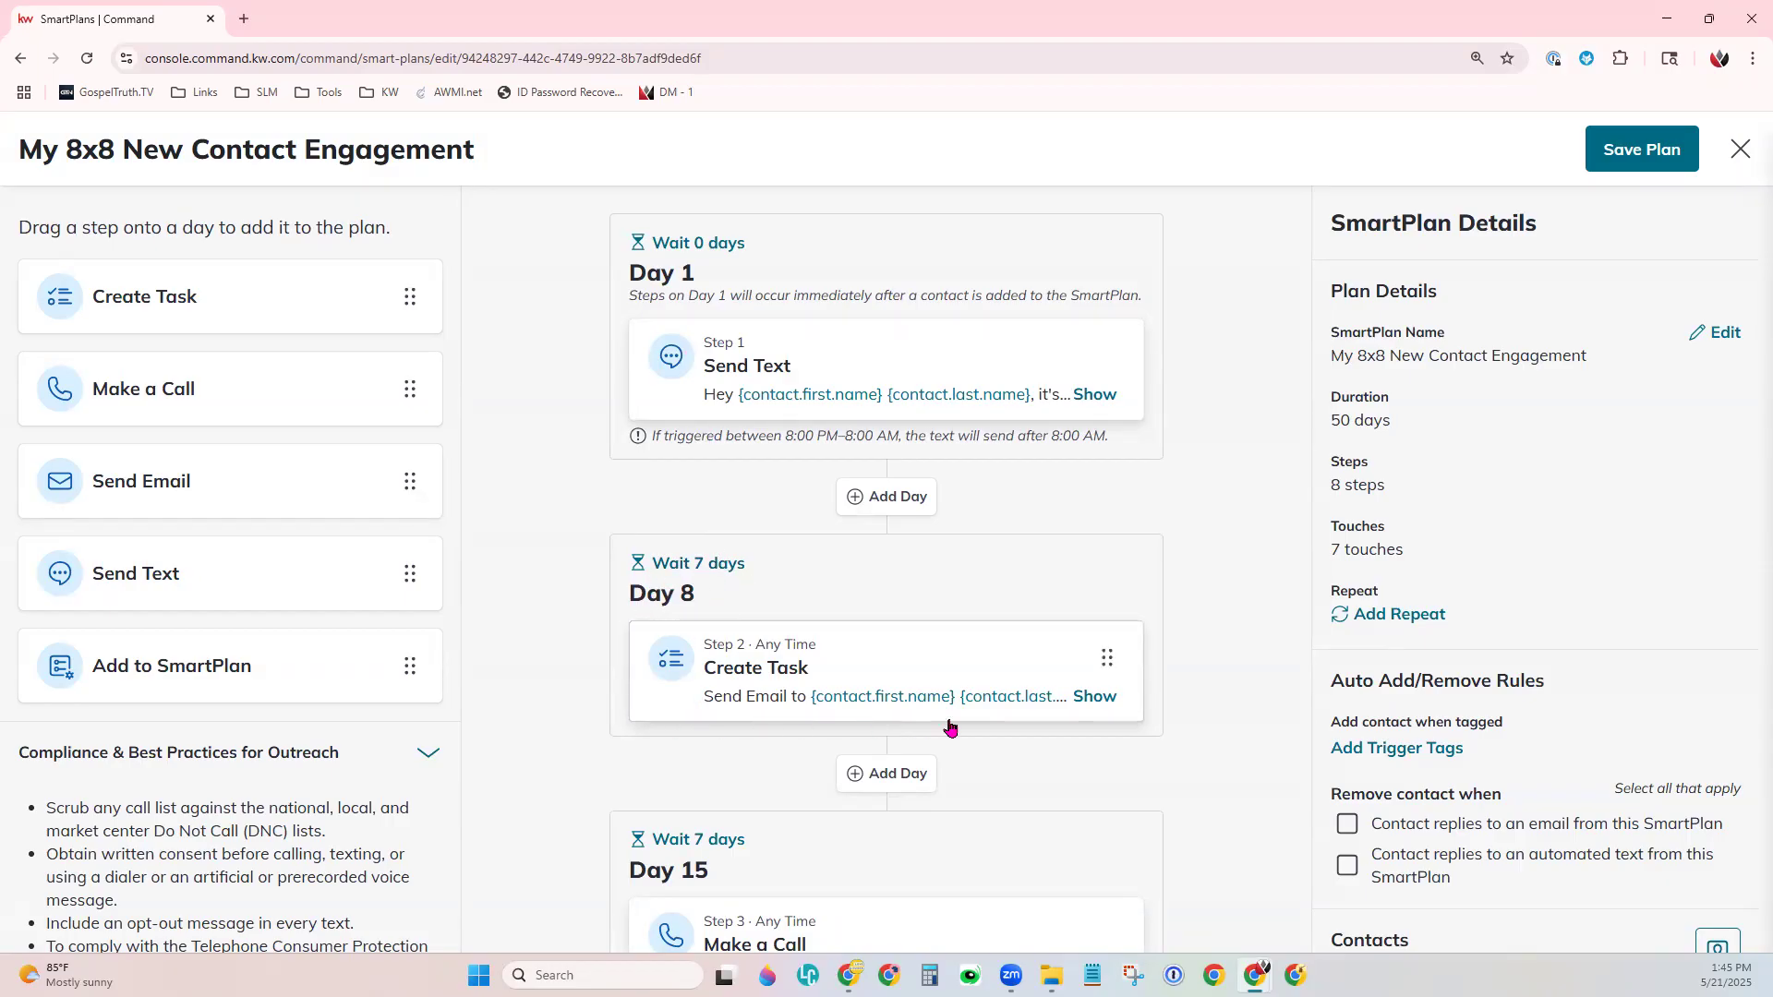
Scroll to Day 29 and show Step 5's Add to SmartPlan details, which have no target plan.
scroll(970, 784, "down", 3)
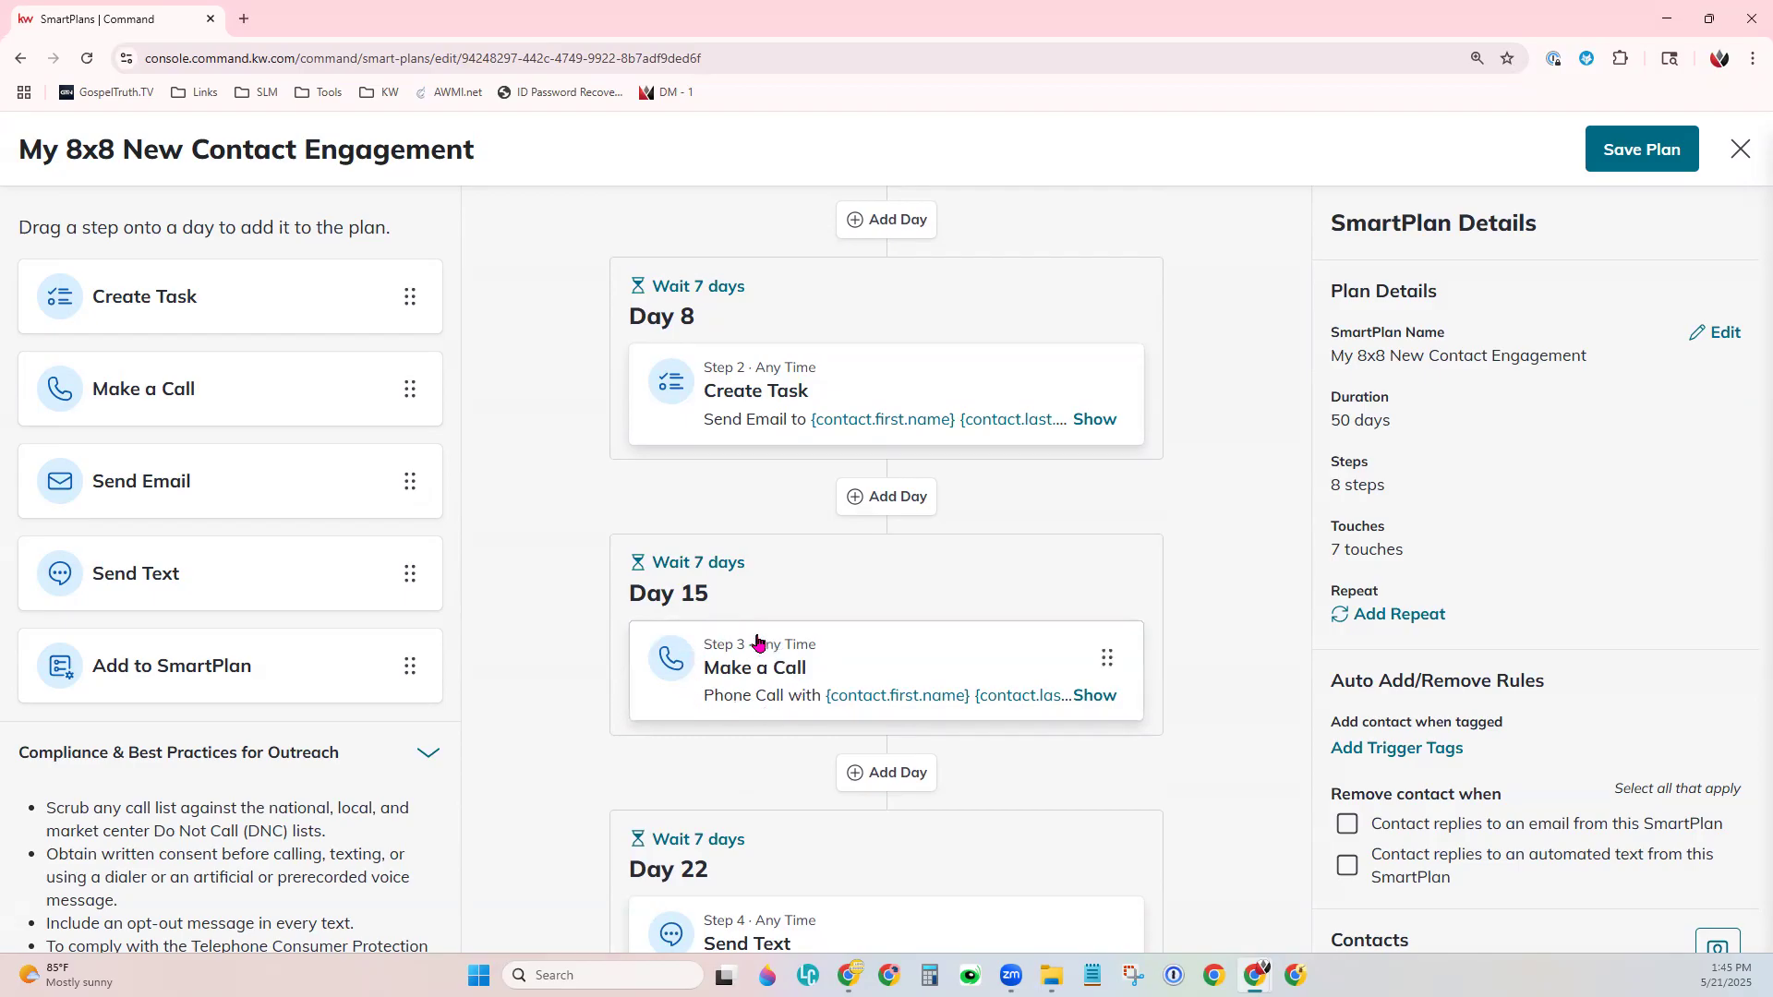
scroll(1041, 757, "down", 3)
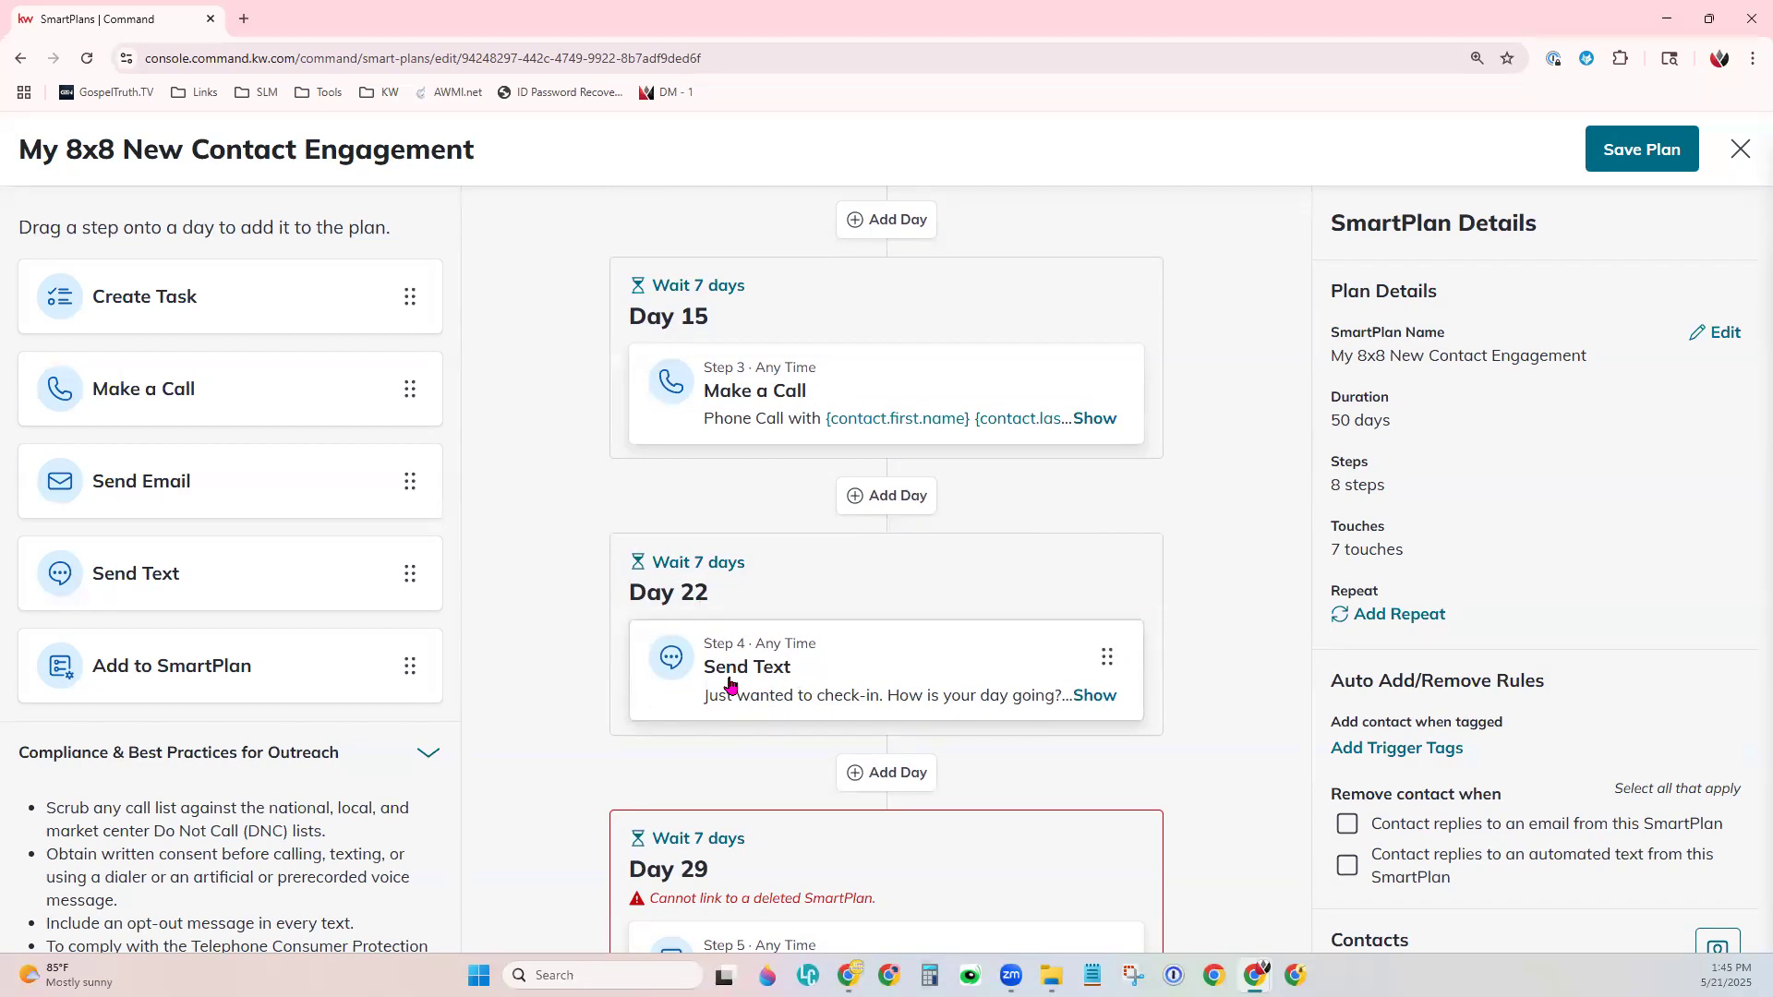
scroll(807, 688, "down", 3)
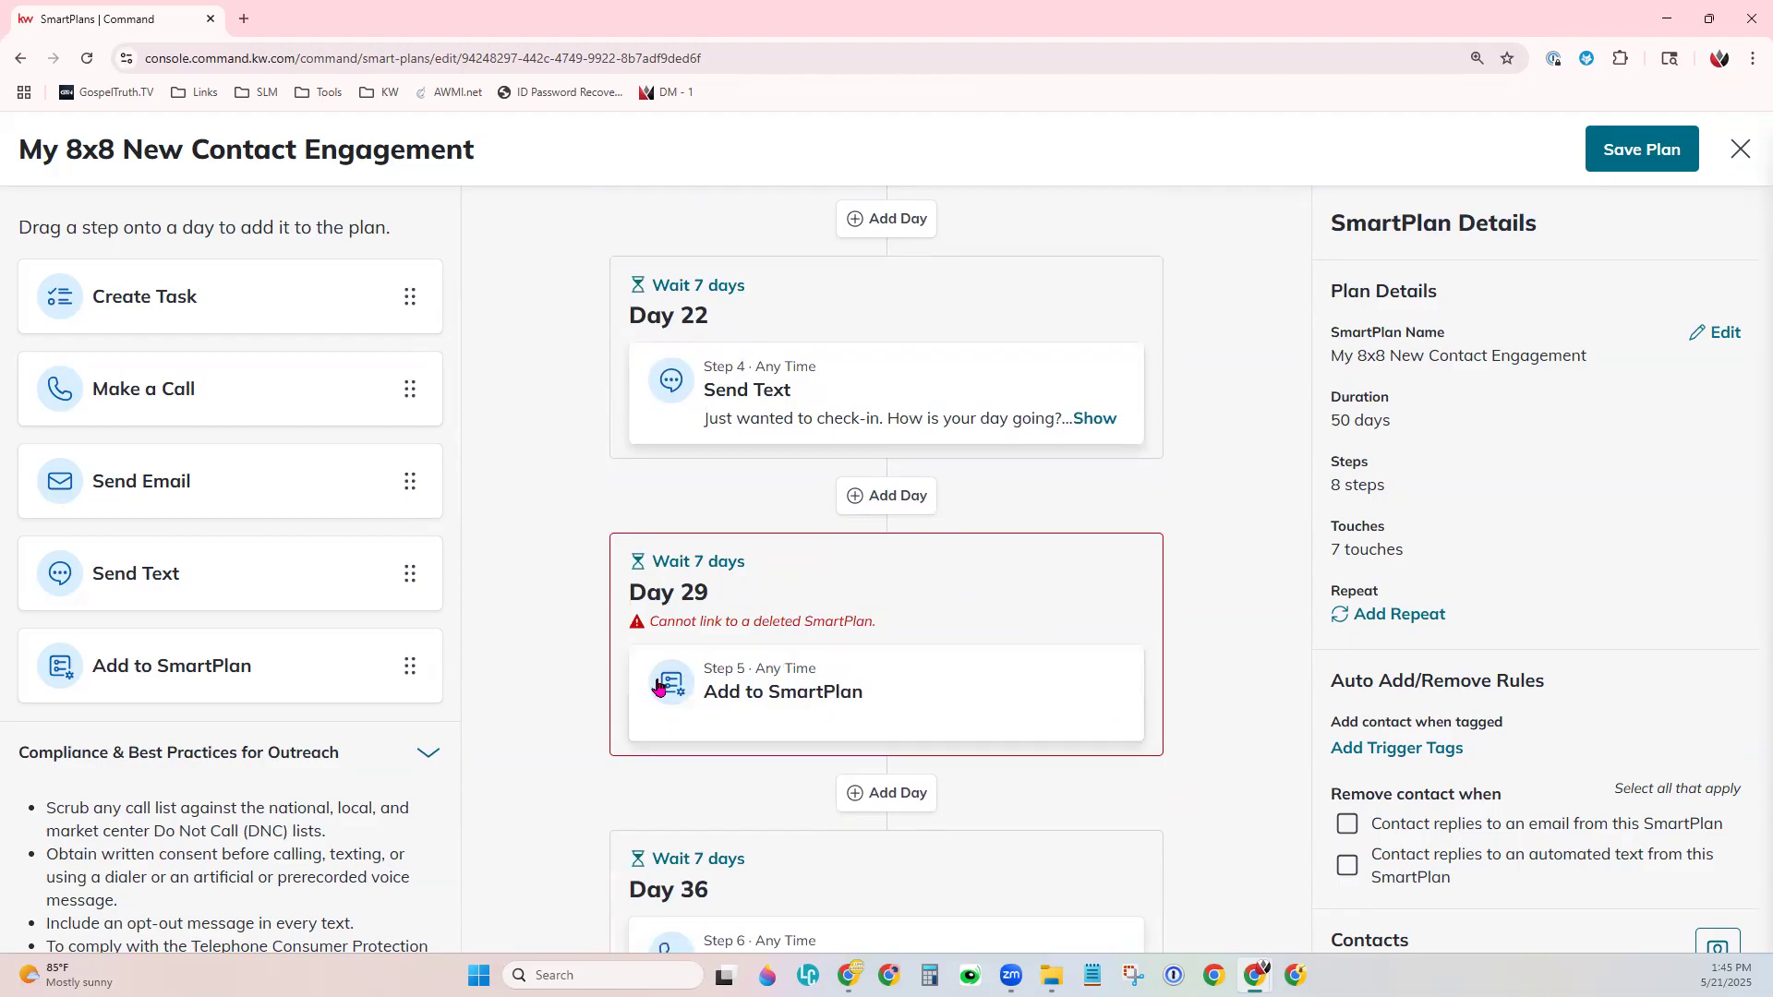
left_click(731, 698)
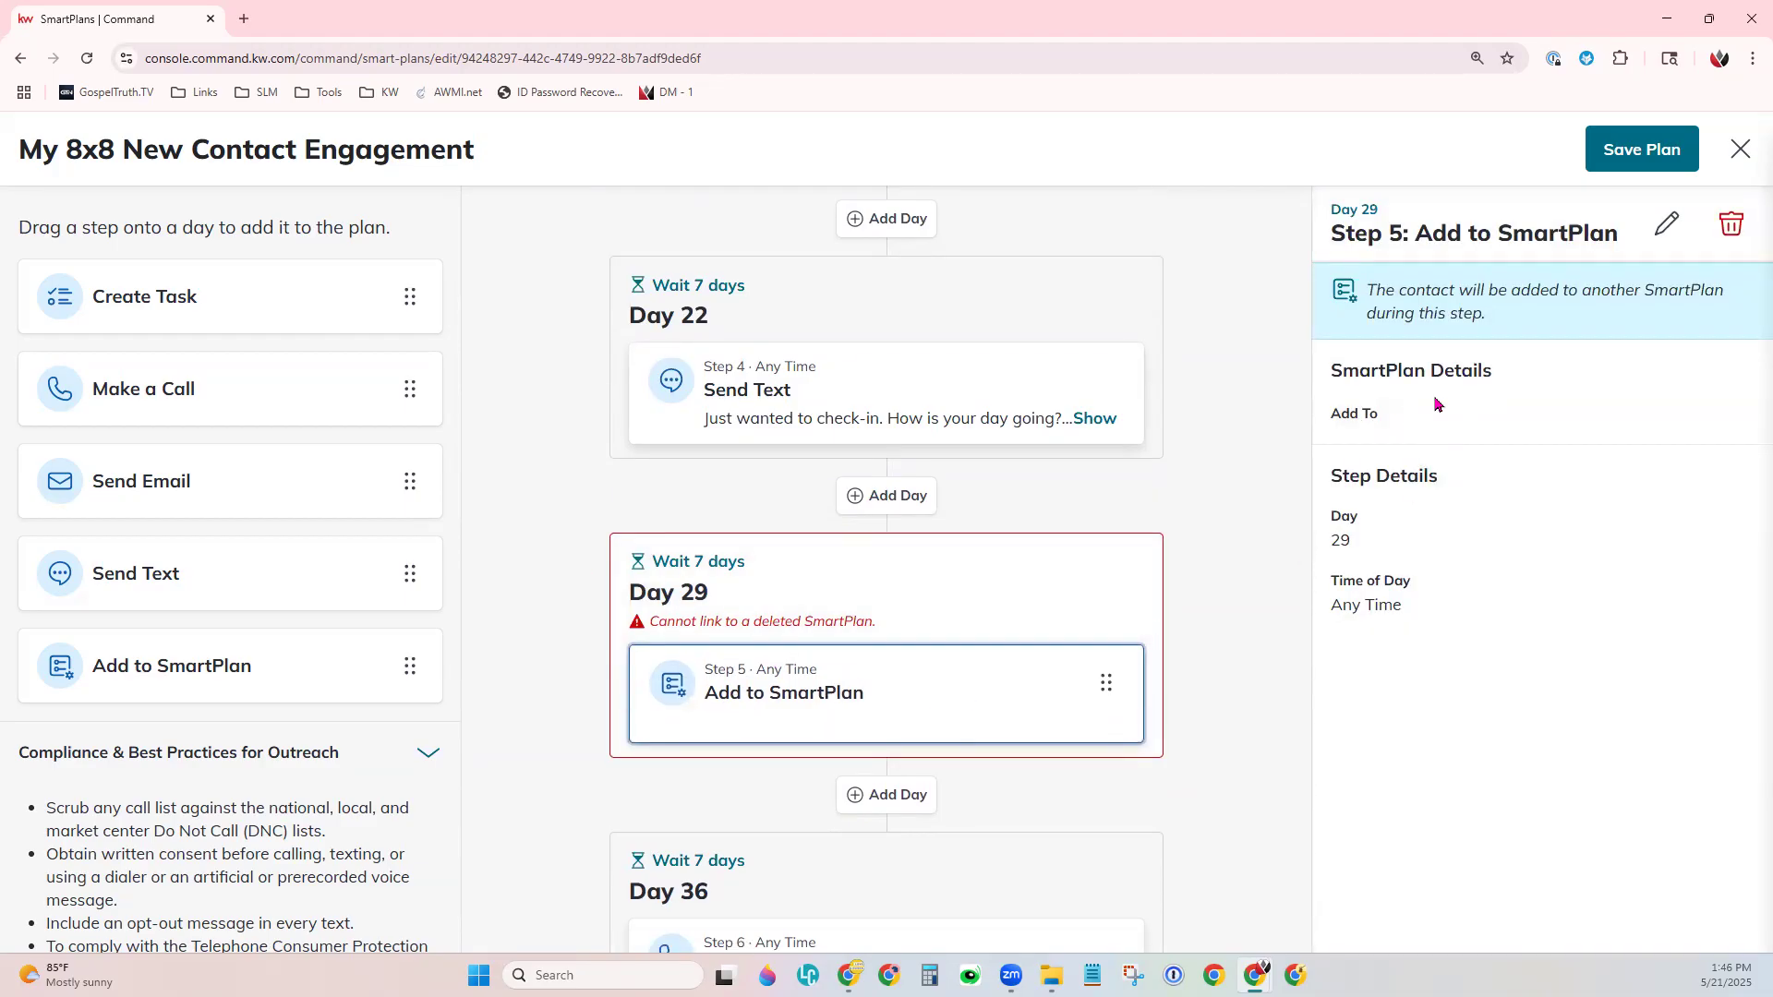
Edit Step 5 and scroll the Add To plan list toward My Monthly Neighborhood Nurture.
left_click(1667, 224)
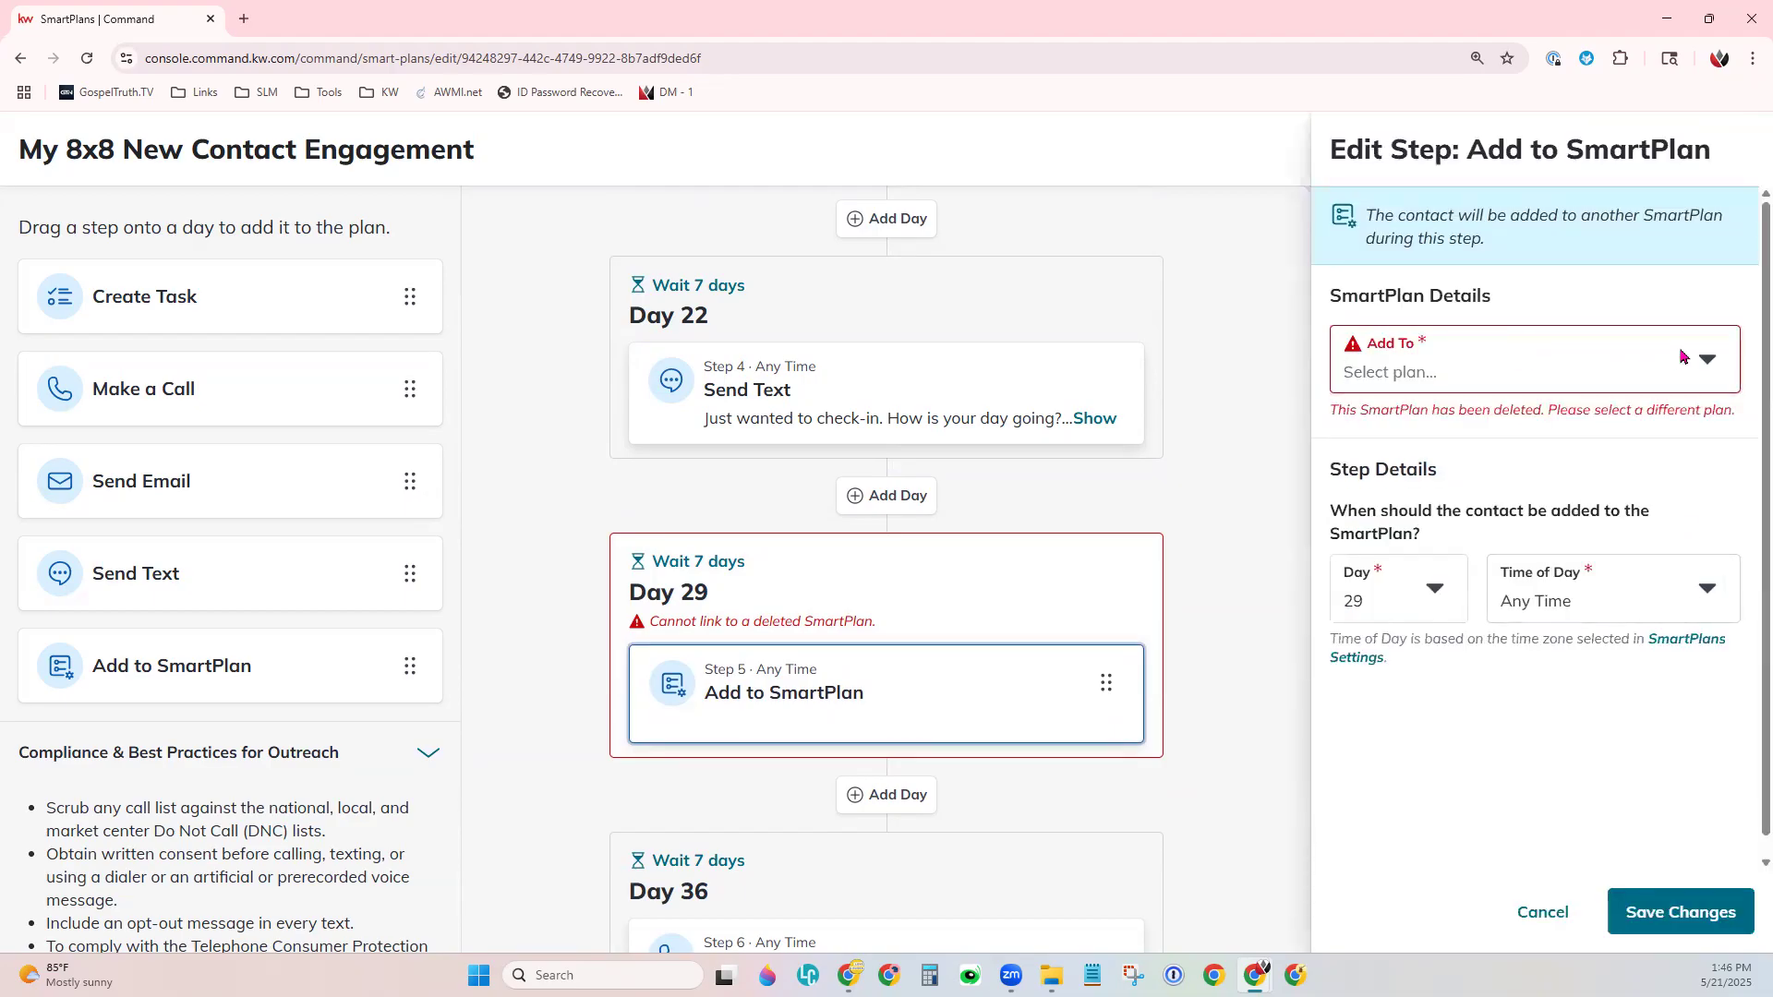
left_click(1691, 379)
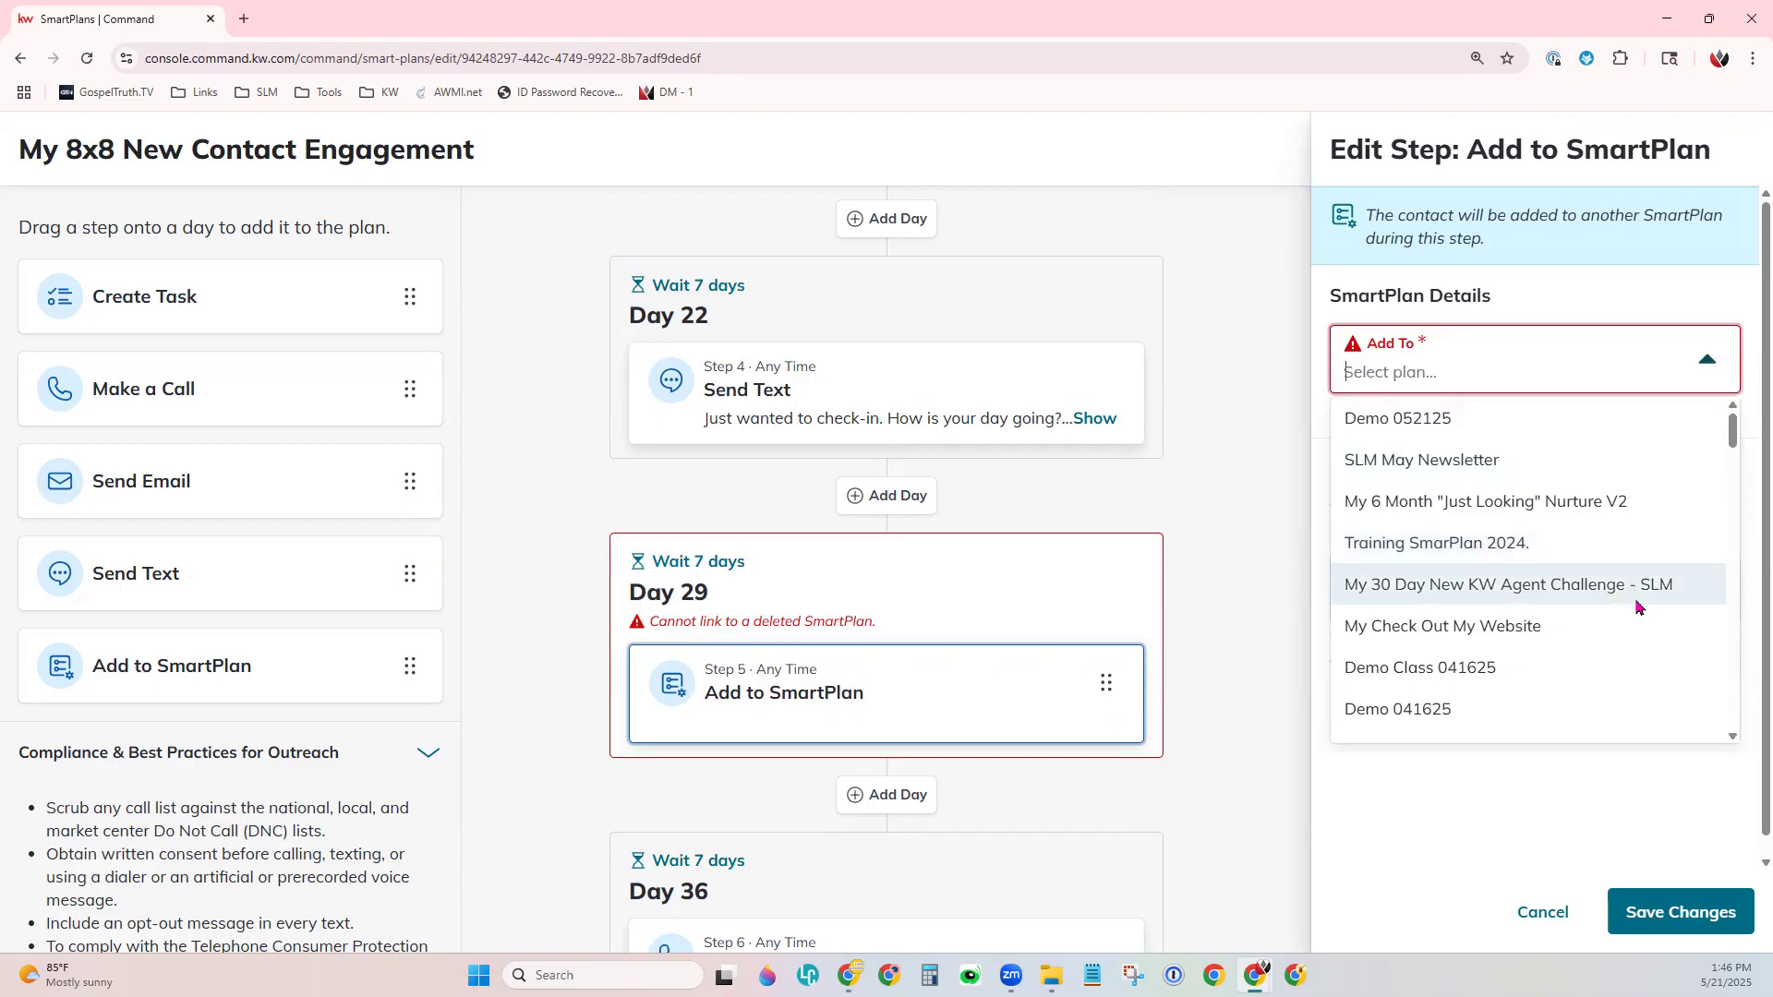
scroll(1635, 605, "down", 3)
scroll(1636, 606, "down", 1)
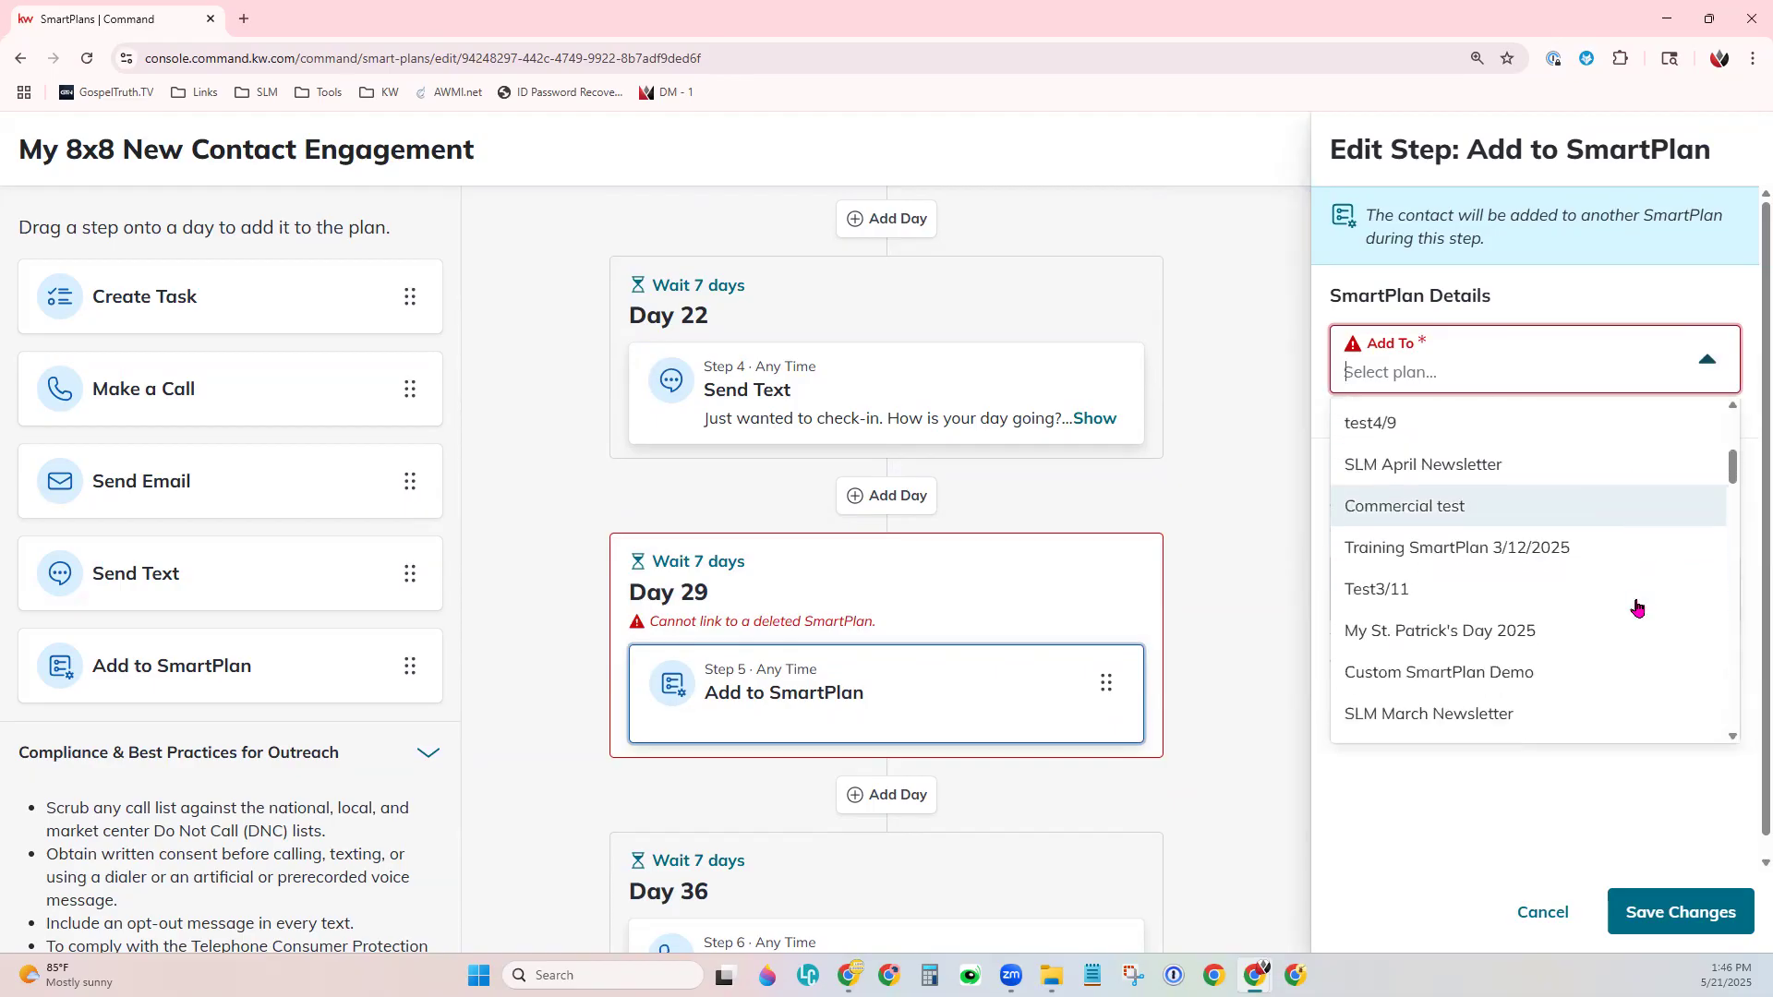
scroll(1636, 607, "down", 1)
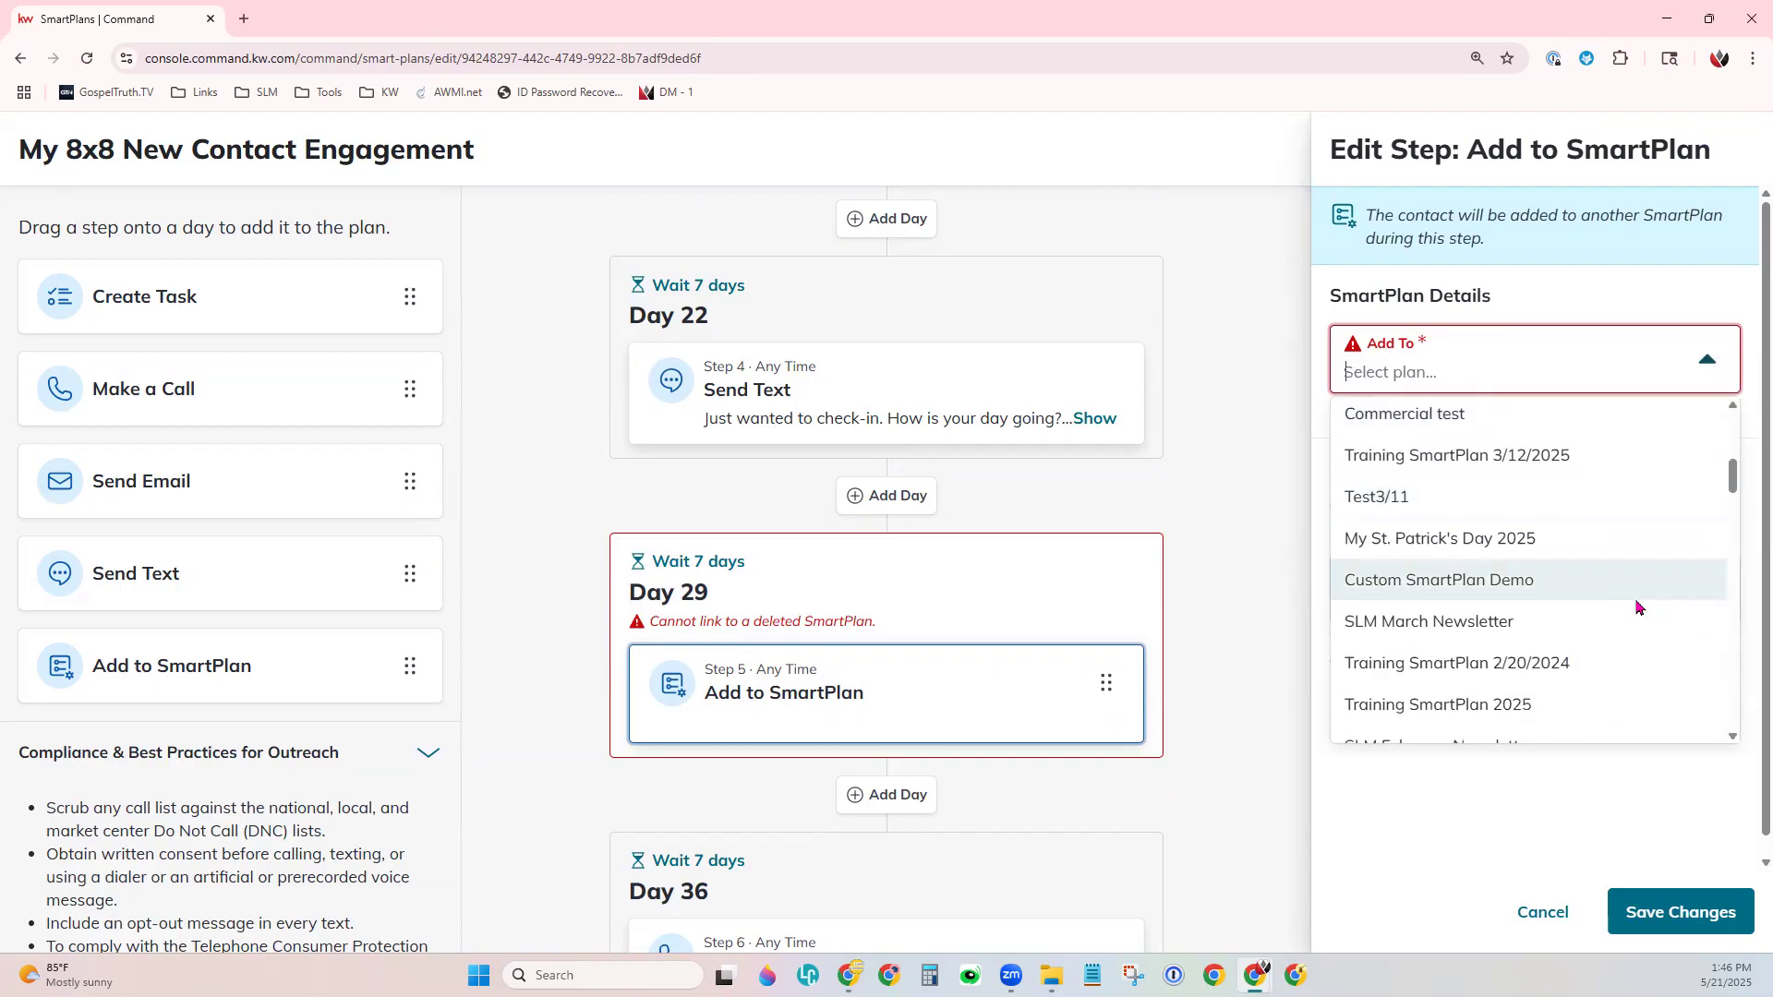
scroll(1637, 606, "down", 4)
scroll(1636, 607, "down", 5)
scroll(1637, 606, "down", 4)
scroll(1636, 607, "down", 1)
scroll(1637, 607, "down", 4)
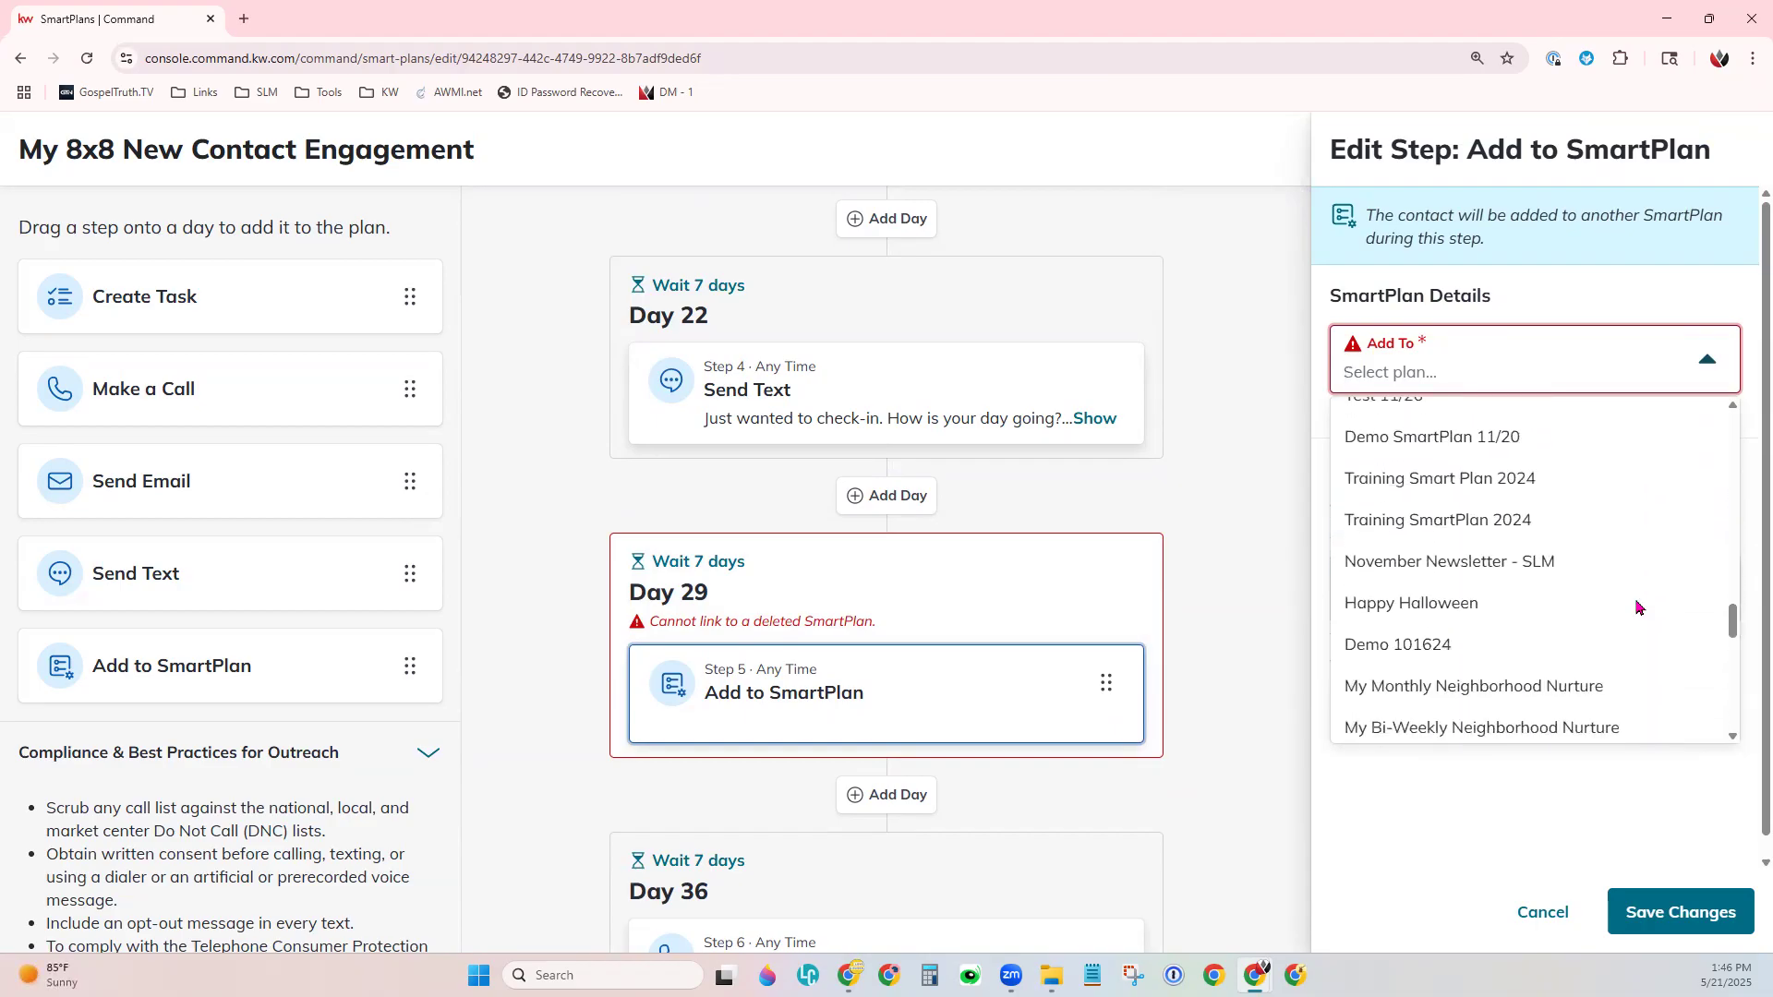
scroll(1637, 607, "down", 1)
Select My Monthly Neighborhood Nurture, save the step, and return to the plan's details.
left_click(1612, 605)
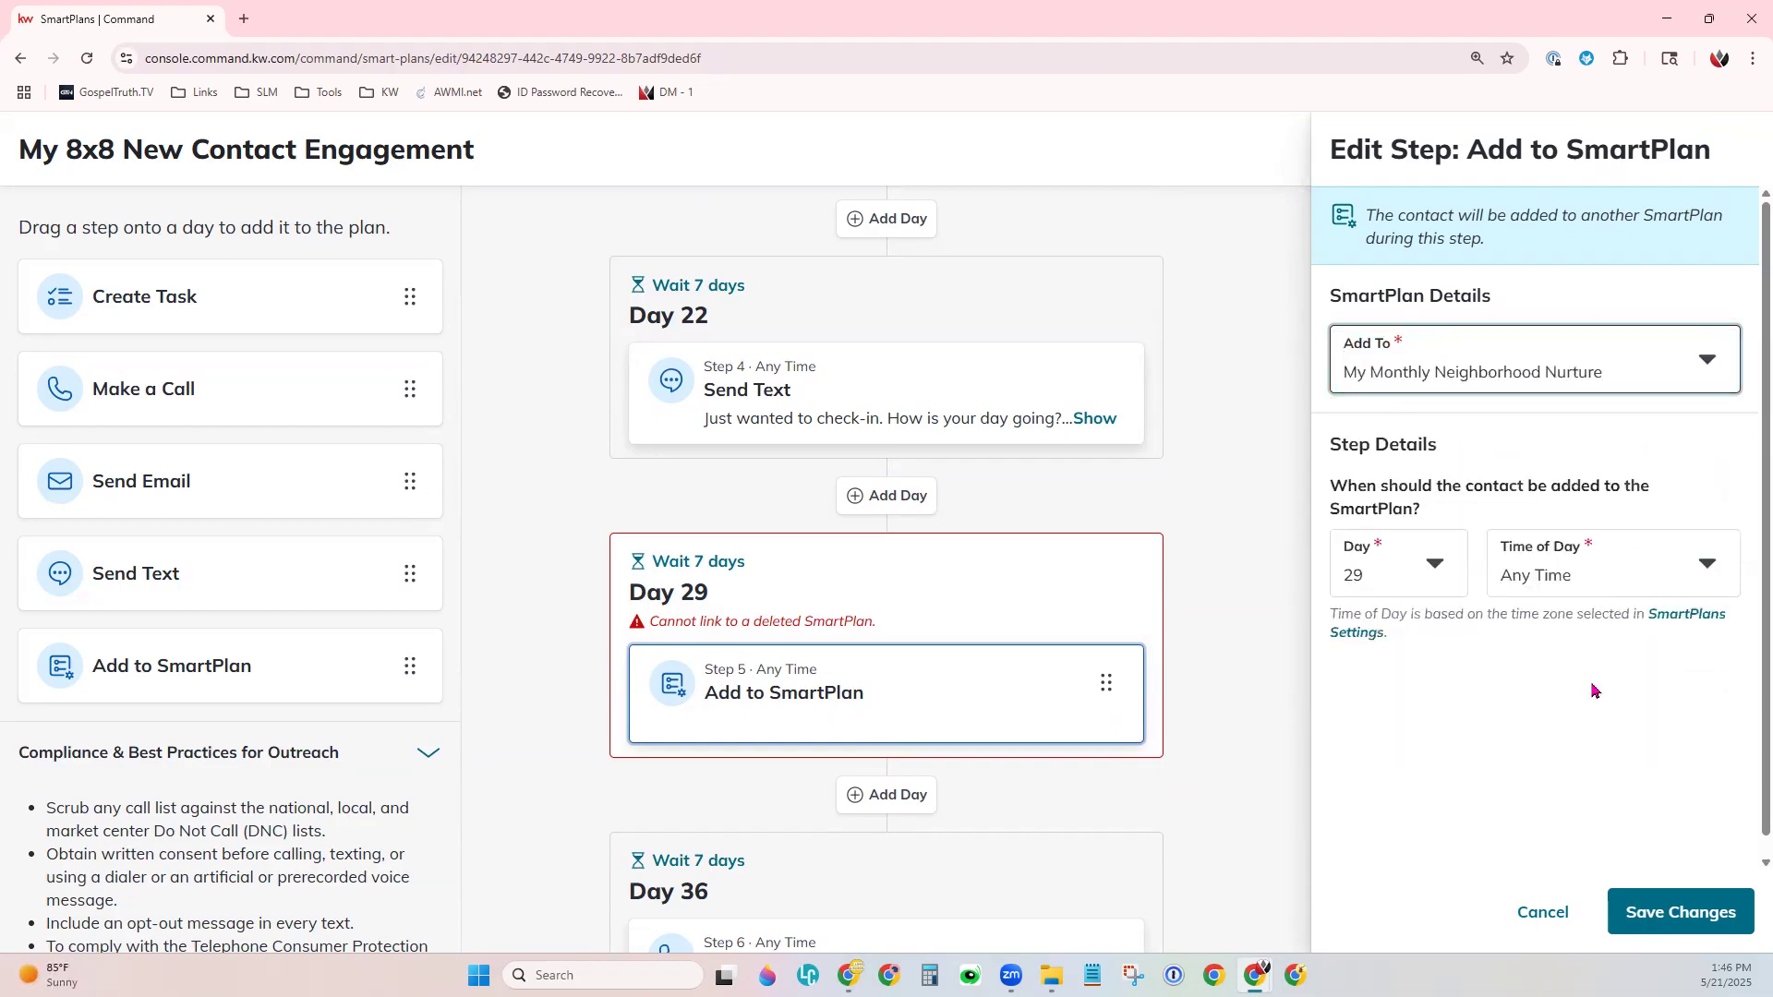
left_click(1666, 914)
left_click(1155, 768)
left_click(1206, 659)
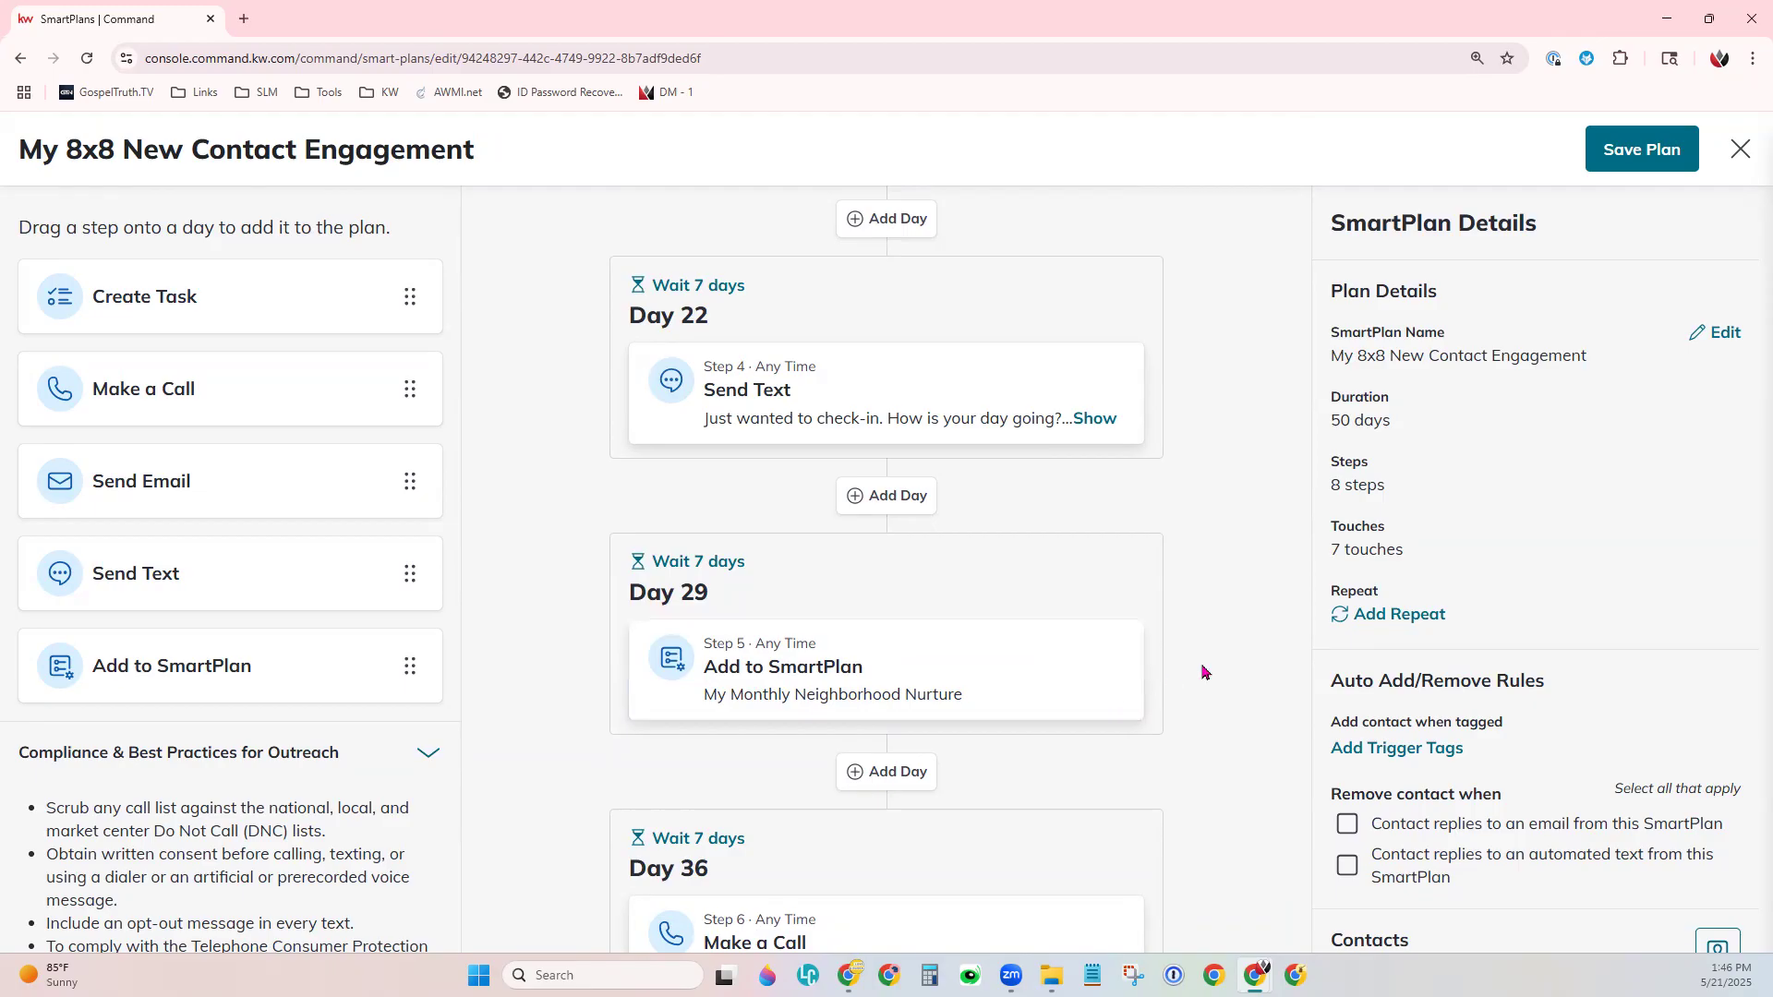
scroll(1205, 672, "down", 5)
scroll(1205, 672, "down", 2)
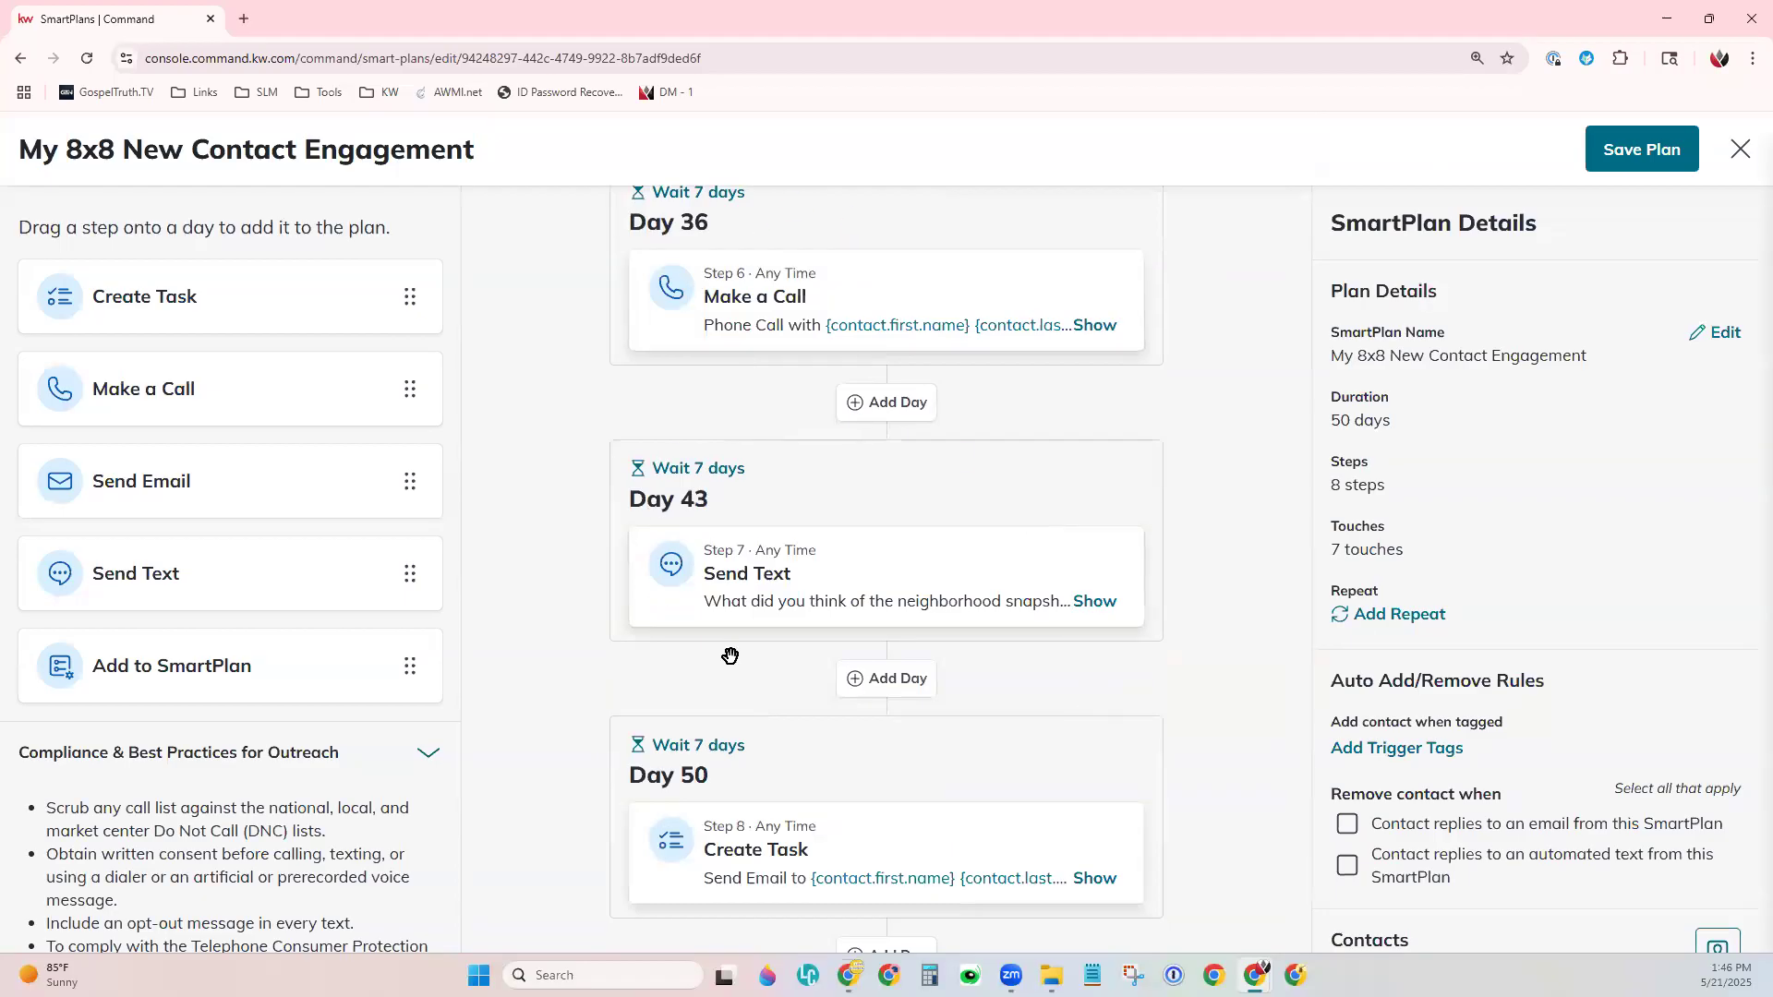
scroll(1420, 681, "down", 1)
scroll(658, 703, "down", 2)
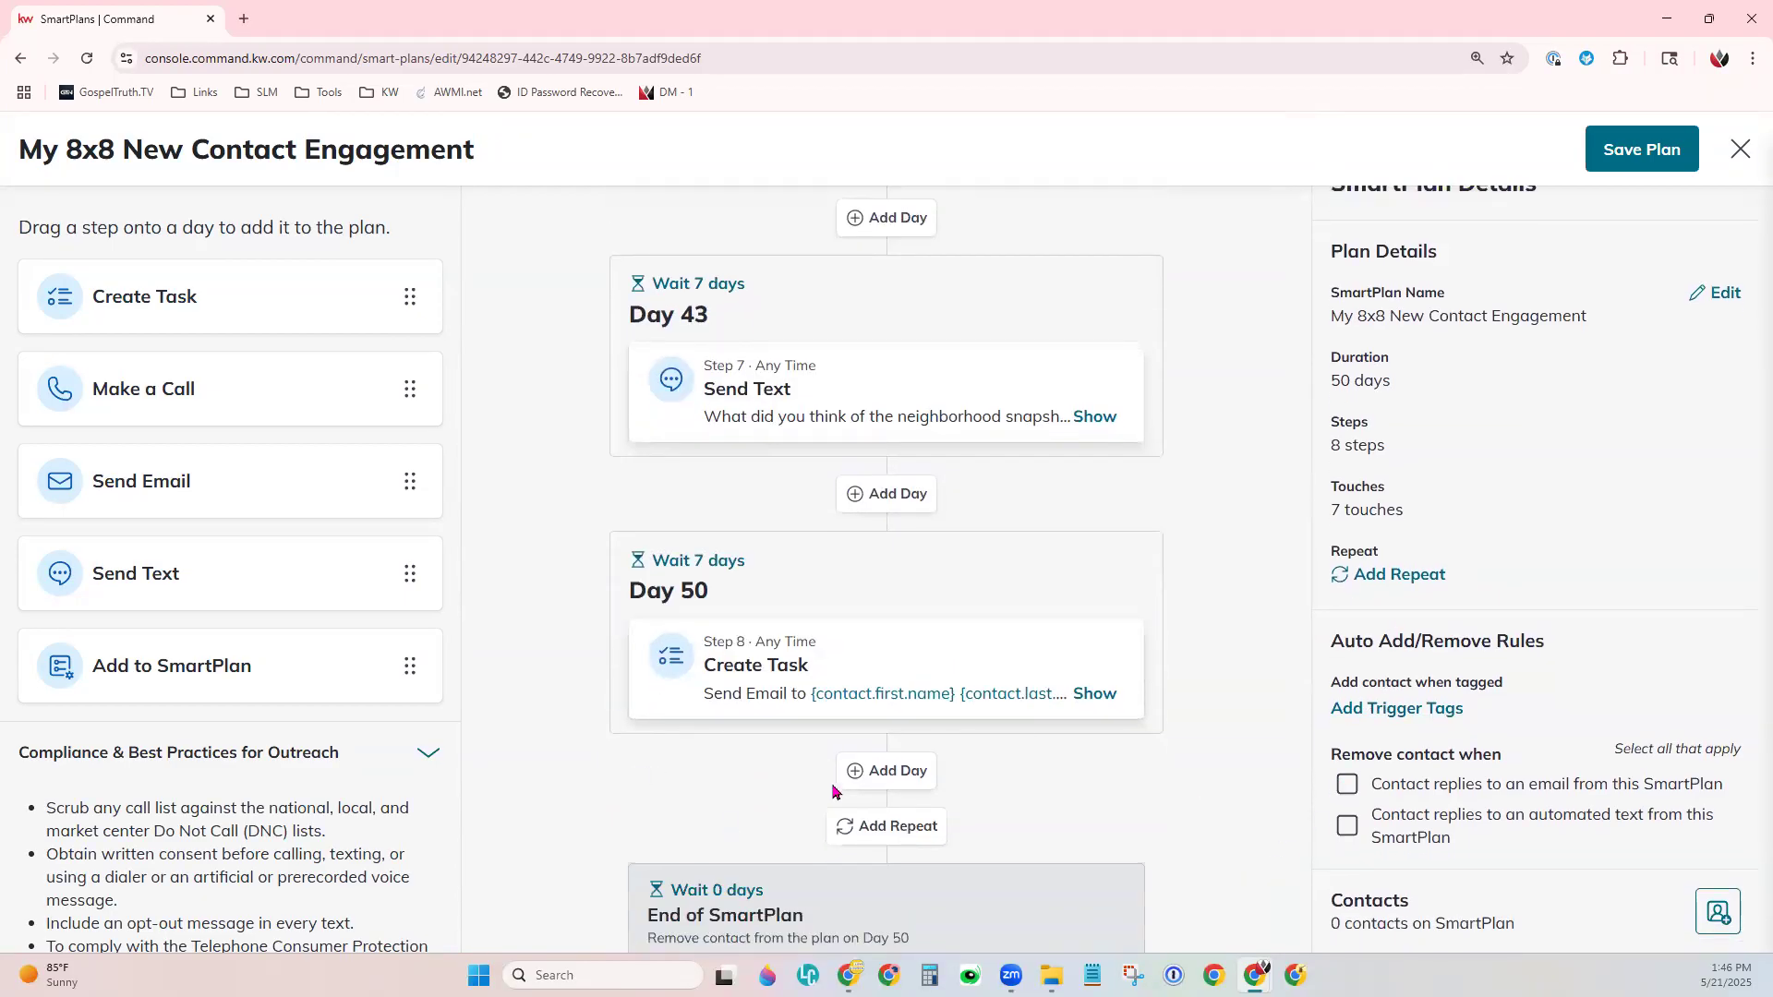
scroll(832, 911, "down", 1)
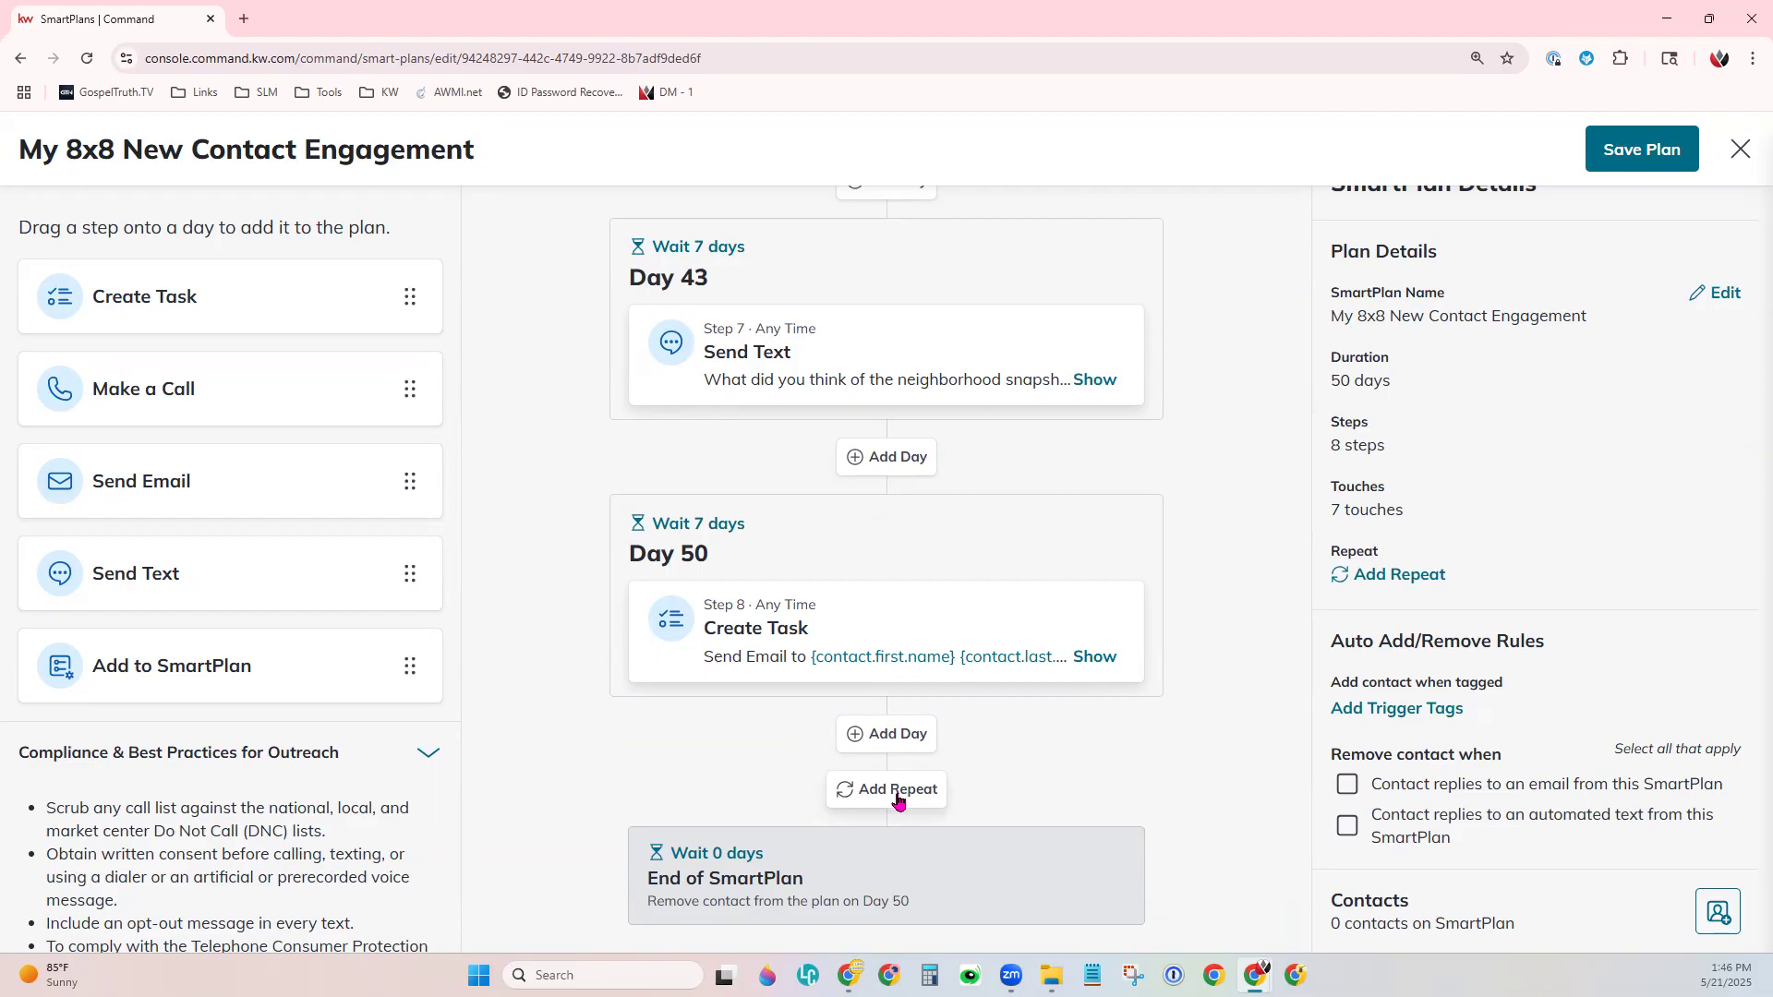
scroll(1002, 792, "up", 15)
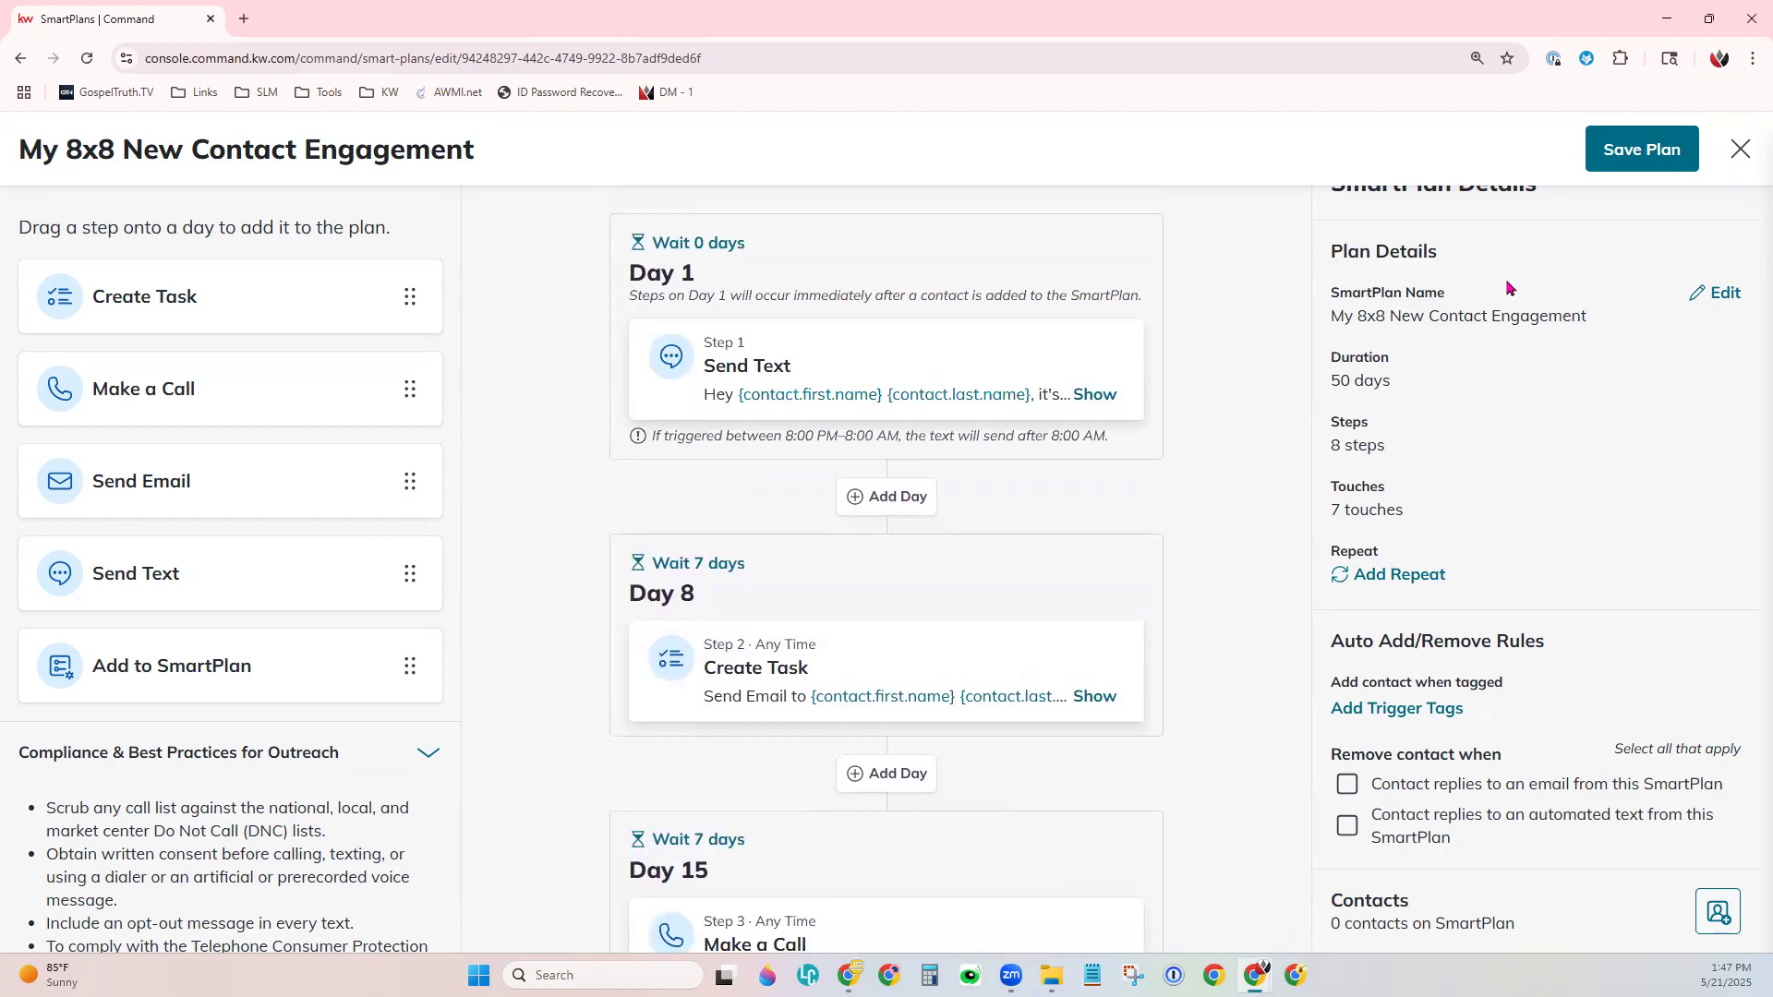
Show the Day 1 Send Text step and read its coffee-invite message and first-name merge tag.
left_click(836, 367)
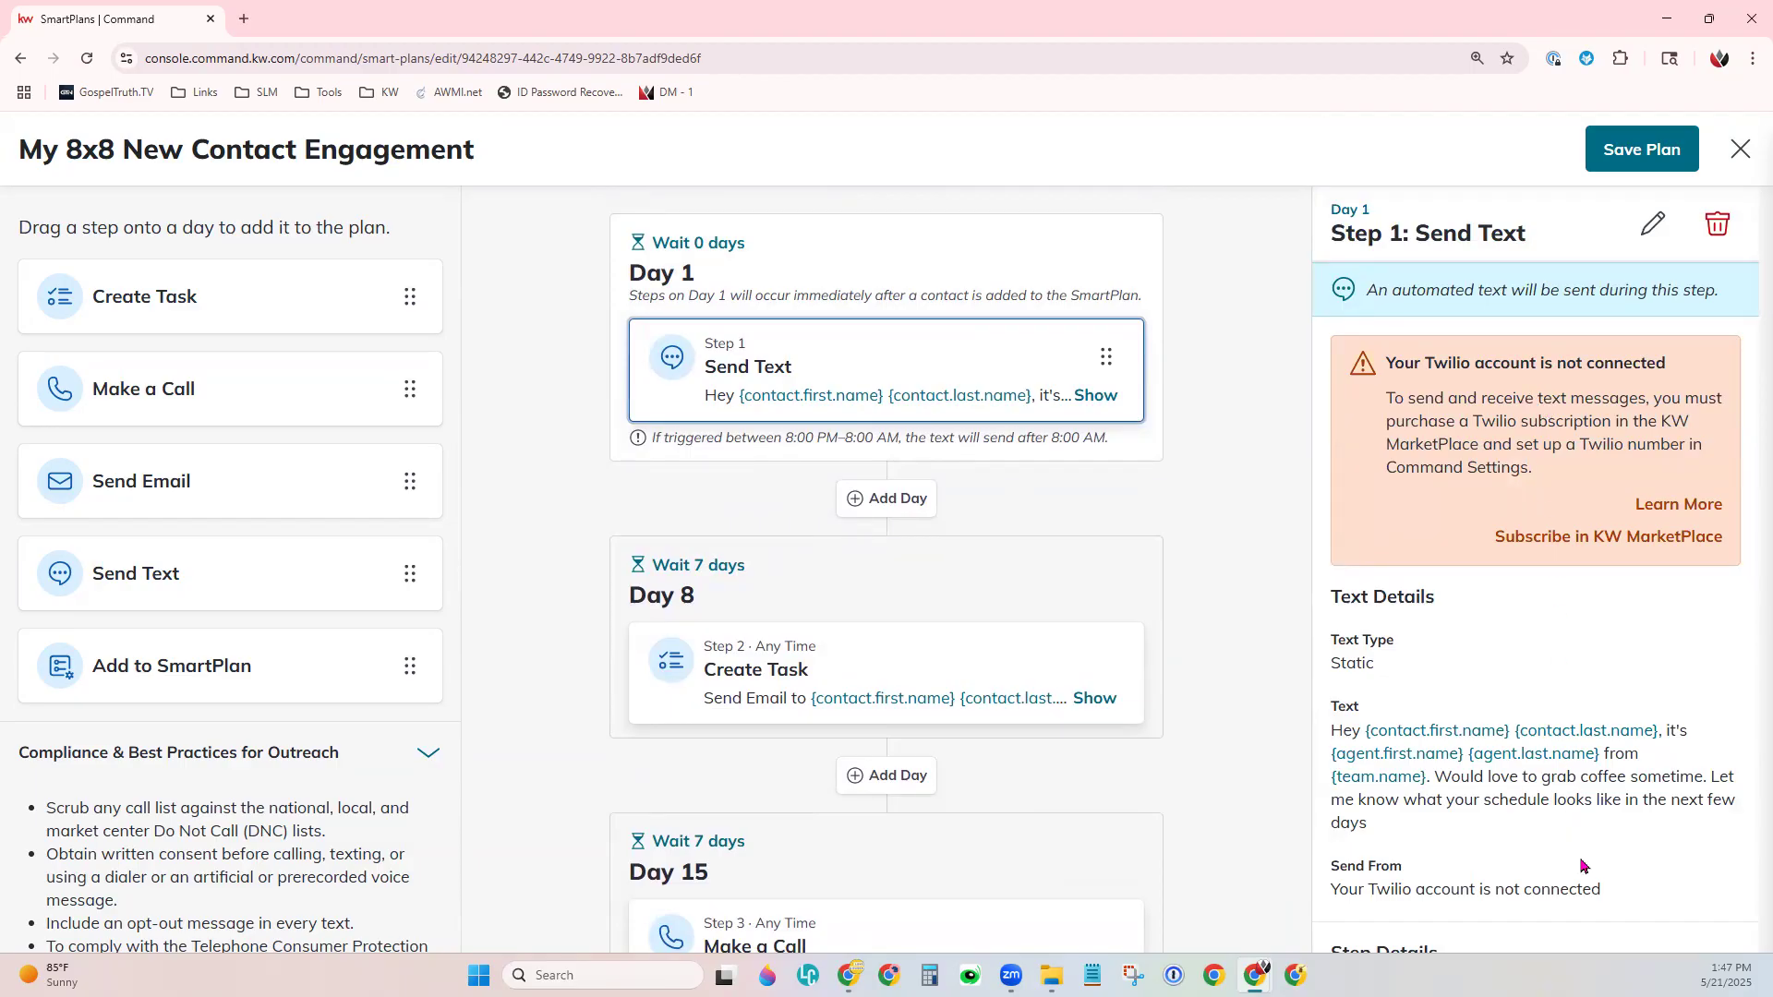
scroll(1582, 865, "down", 1)
scroll(1582, 865, "down", 1)
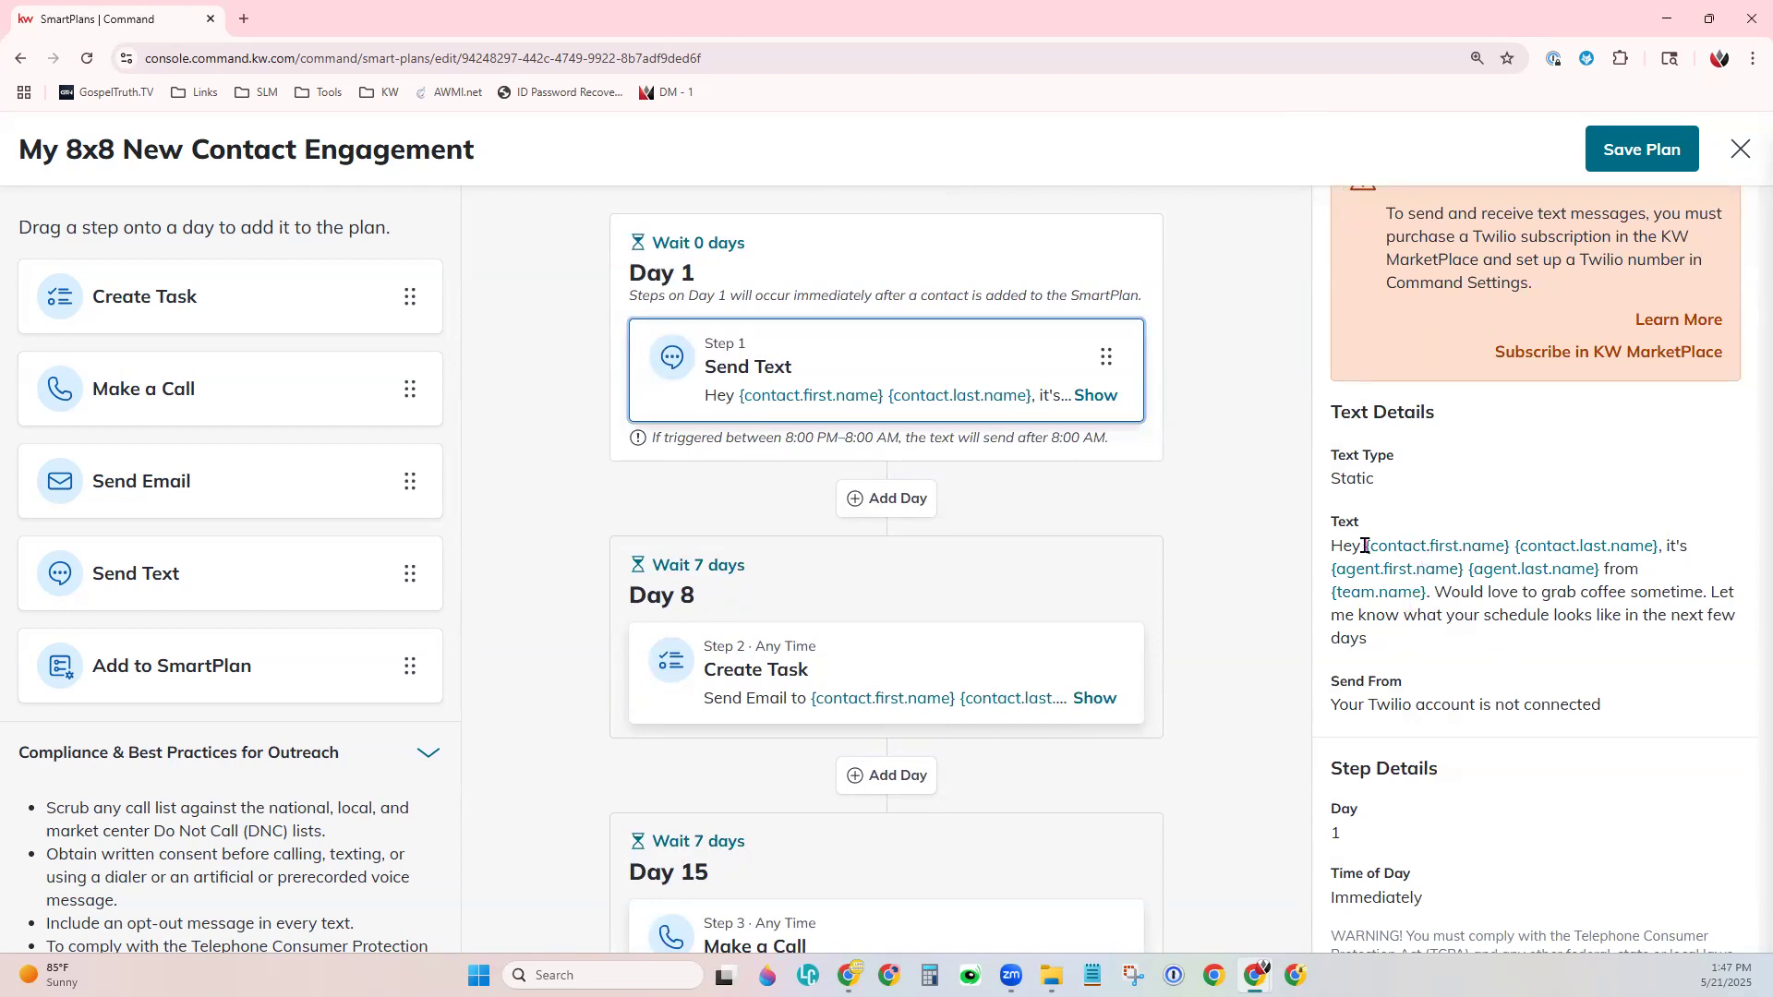
left_click_drag(1367, 545, 1514, 546)
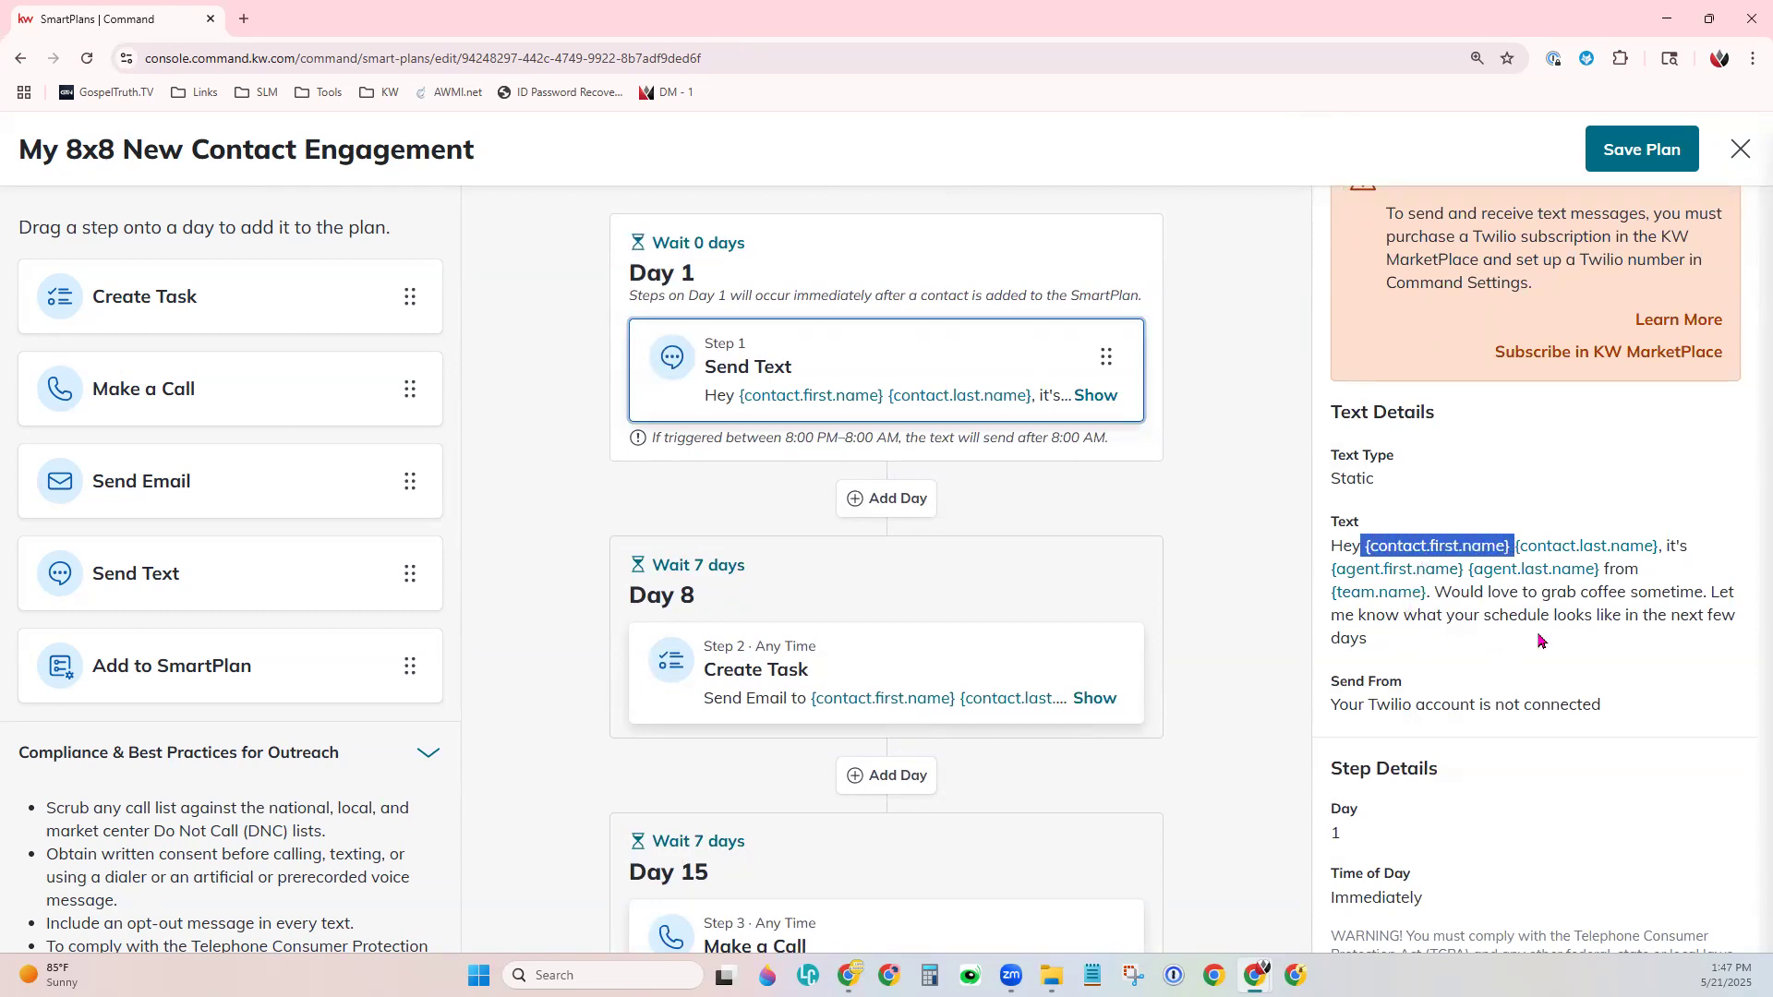
left_click(1539, 640)
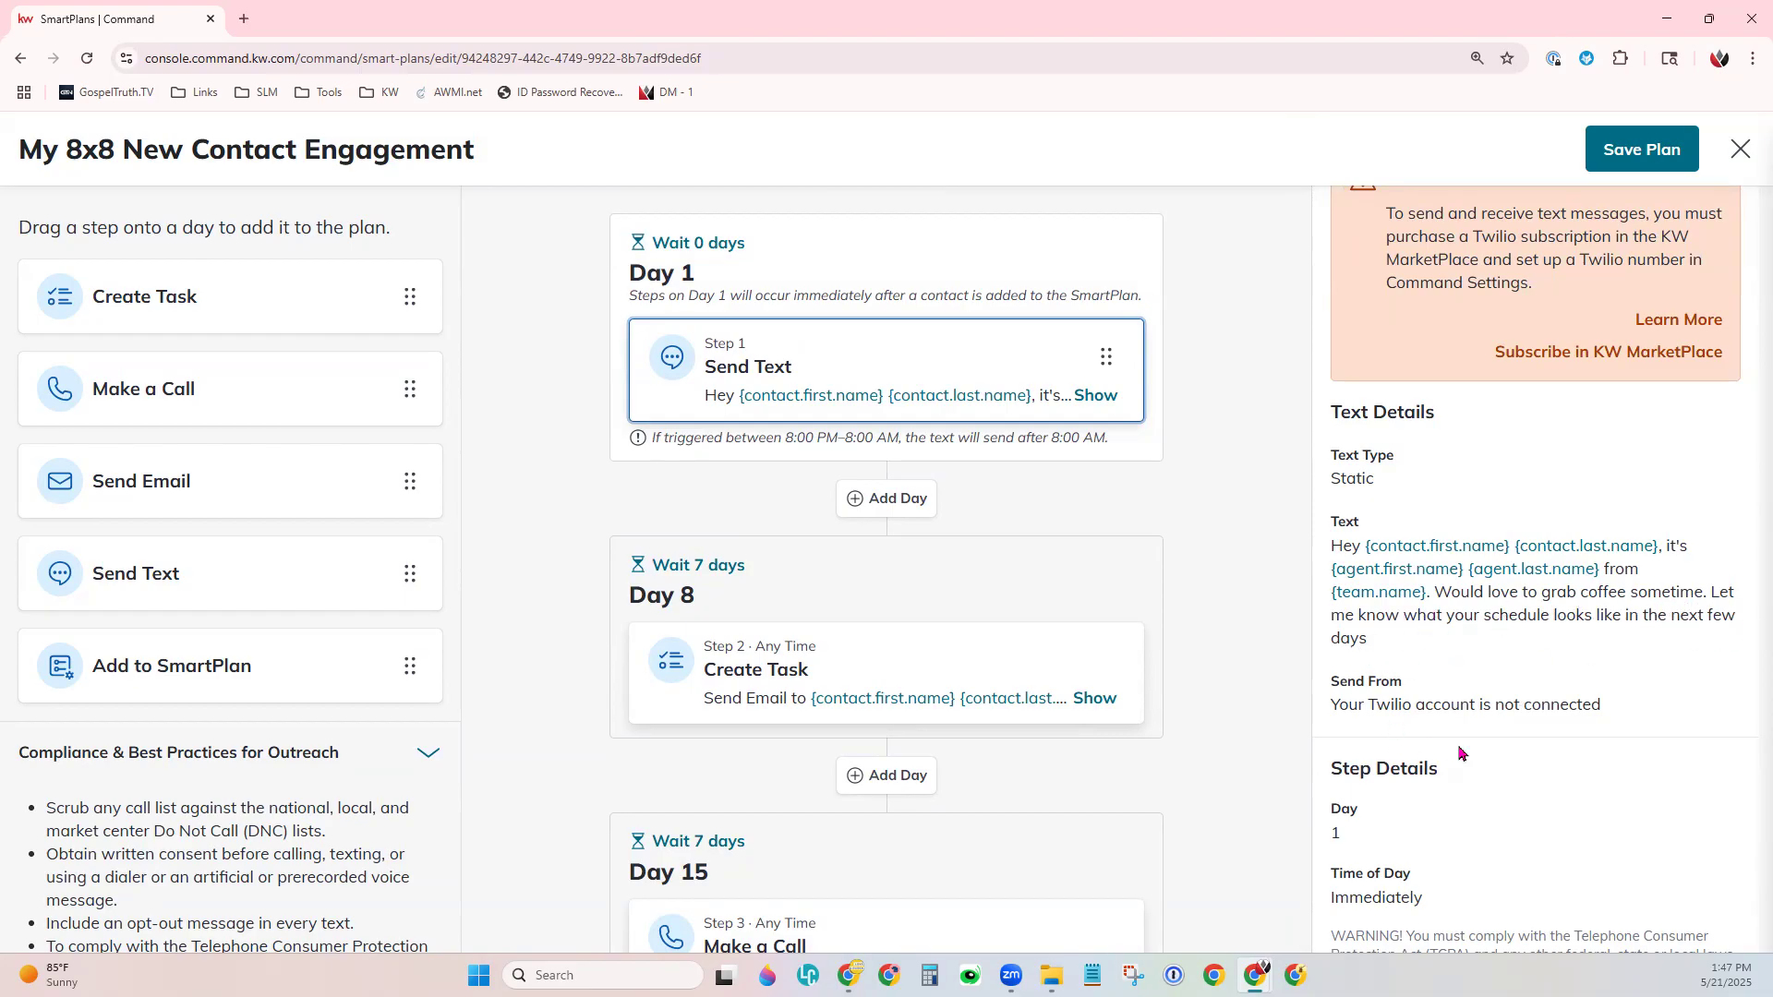
scroll(1523, 541, "up", 1)
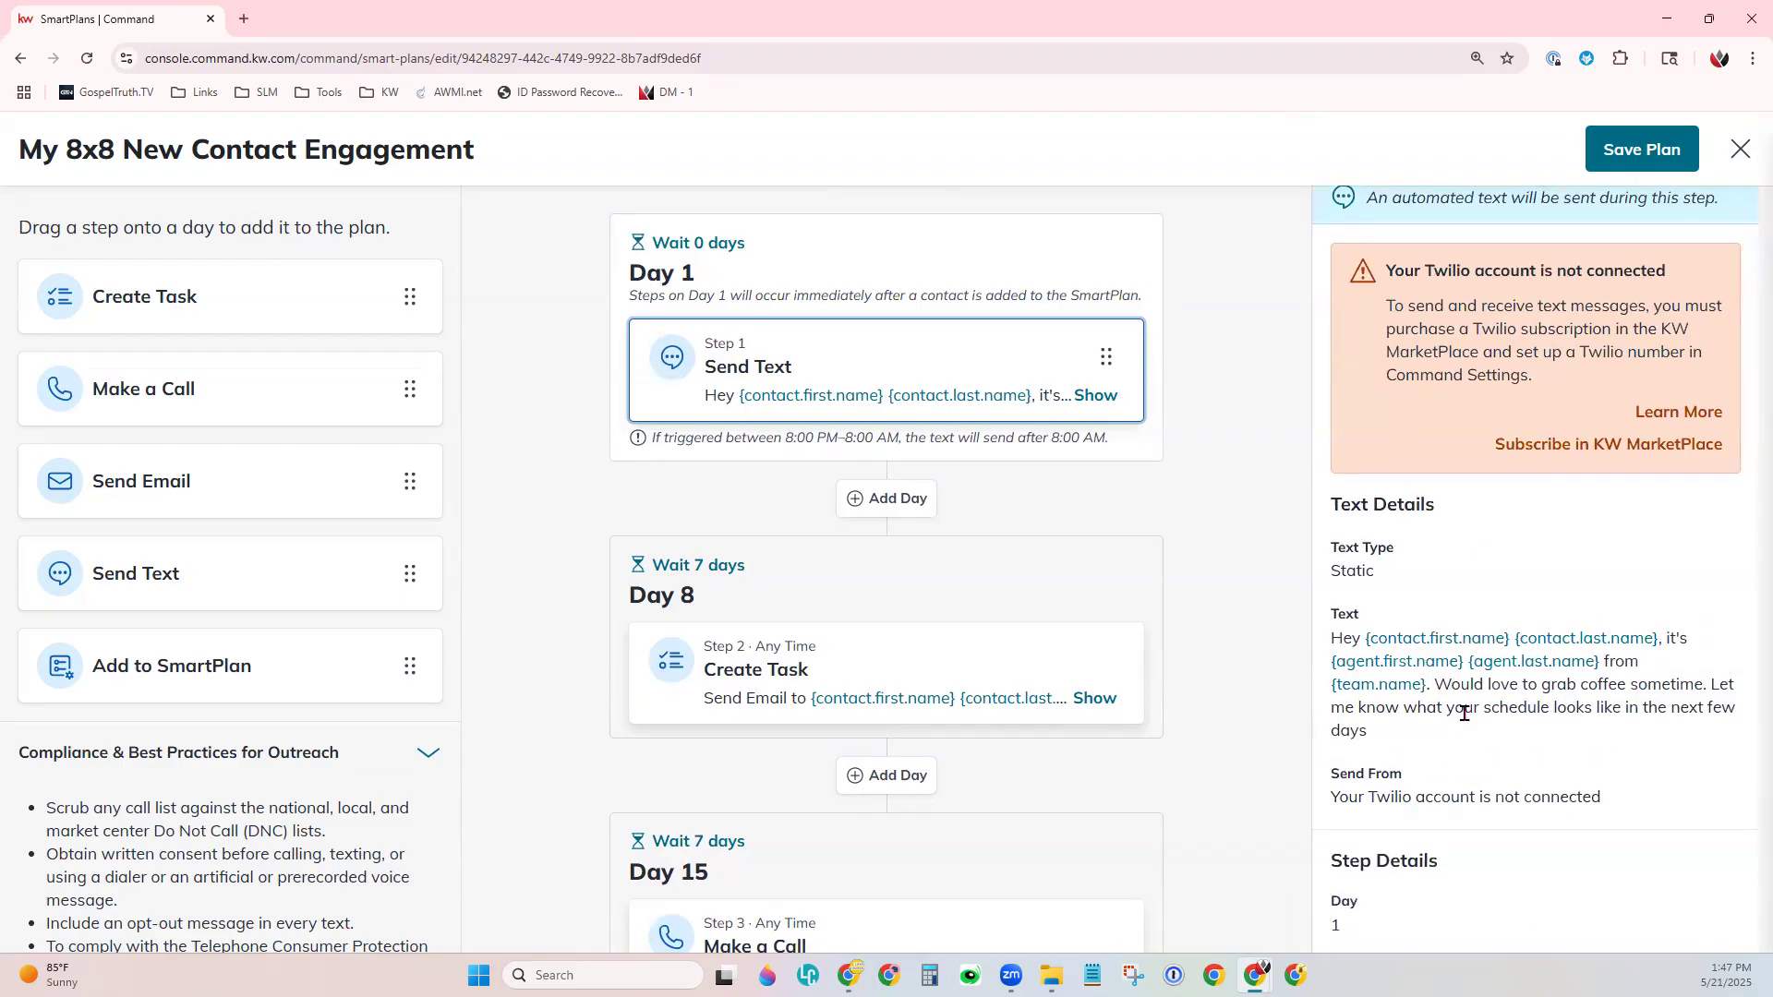
scroll(1464, 713, "down", 2)
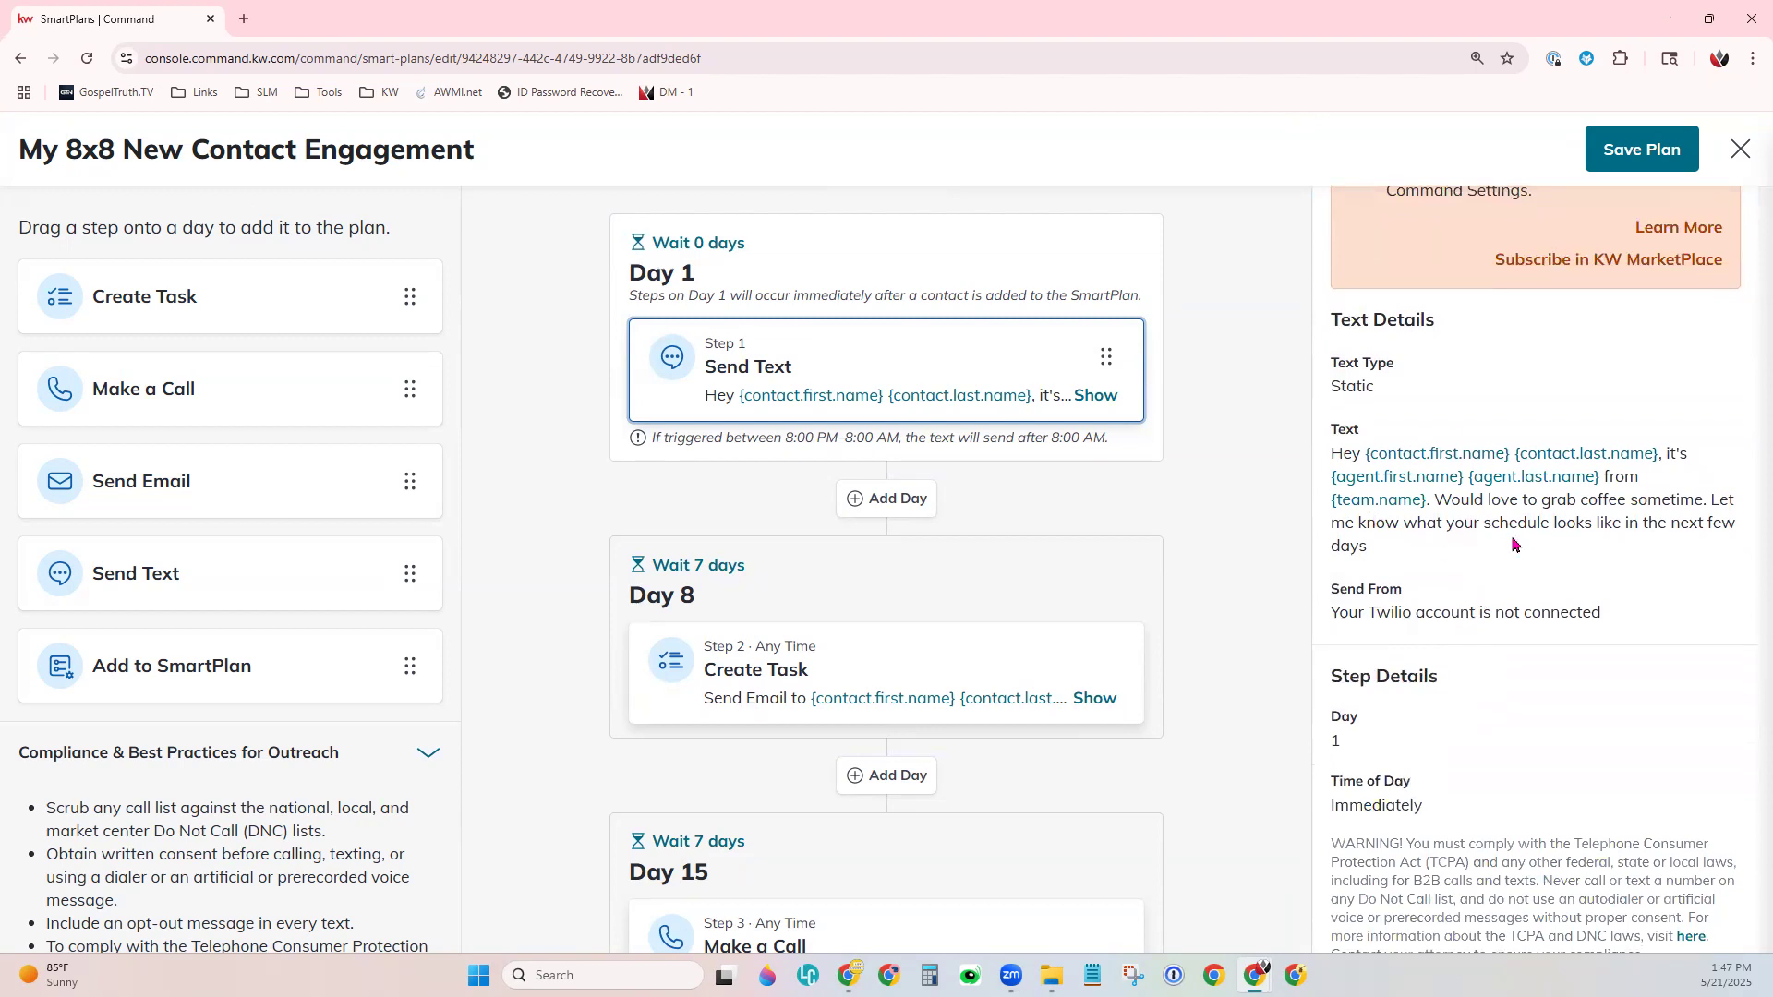
scroll(1512, 540, "up", 3)
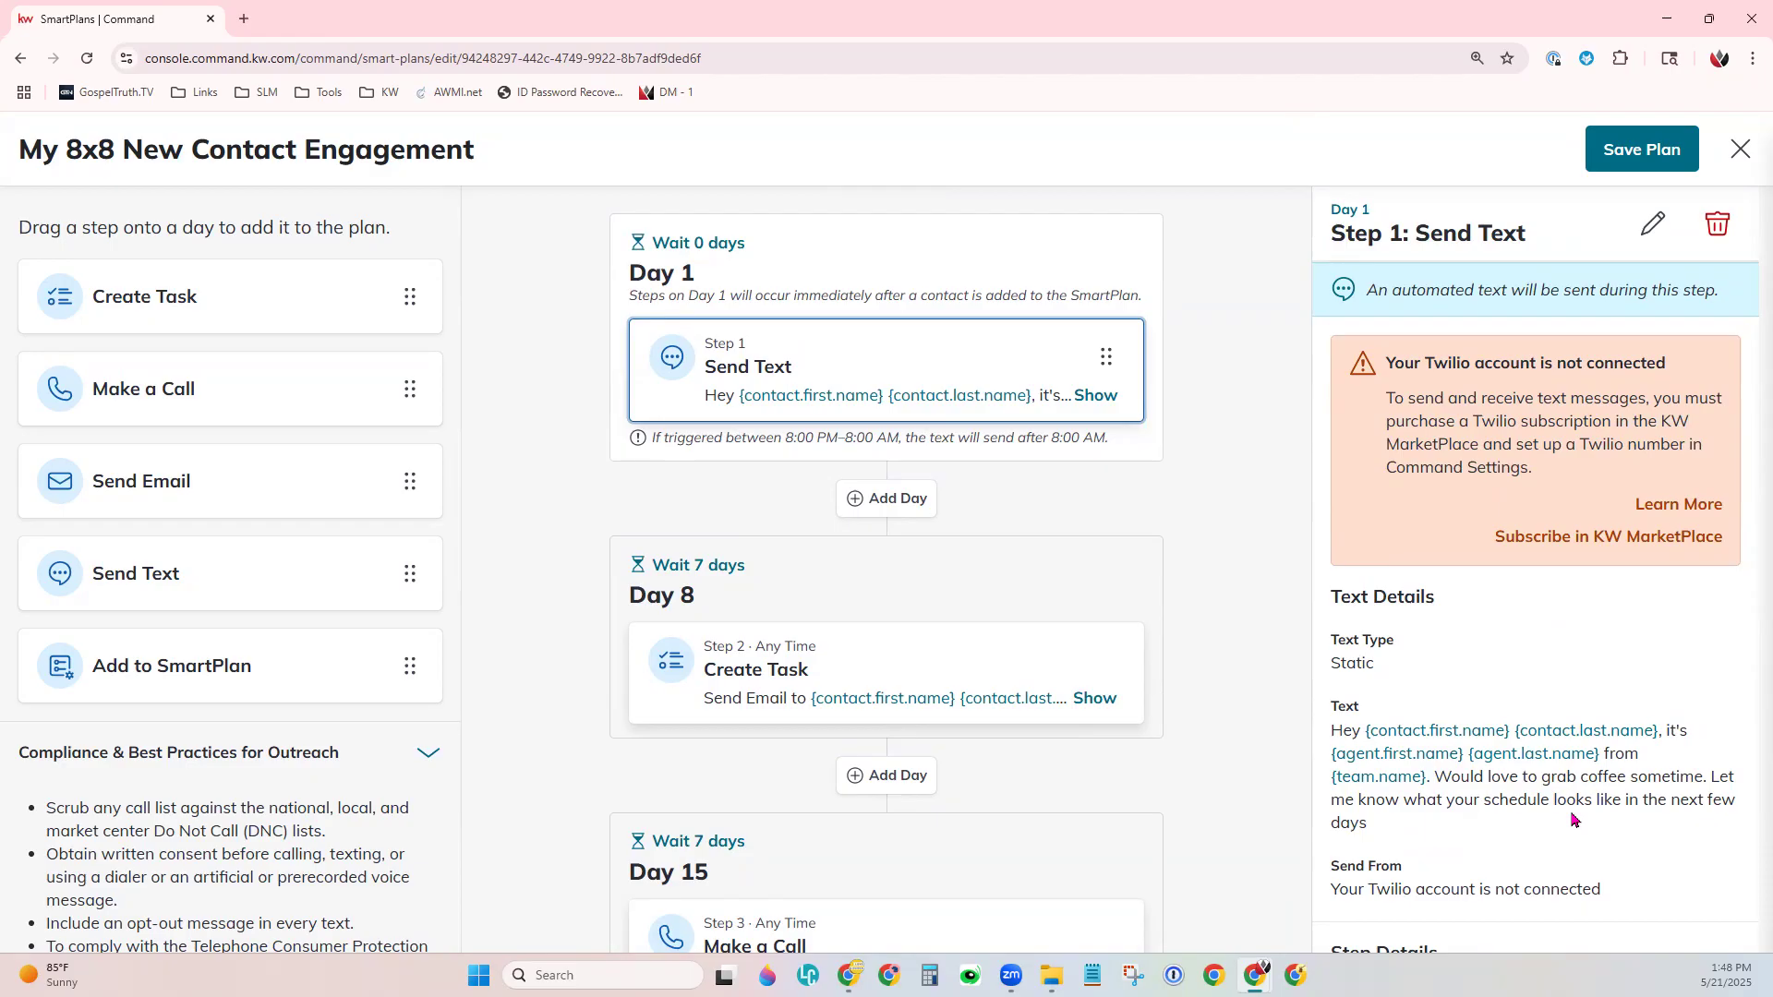
scroll(915, 748, "down", 2)
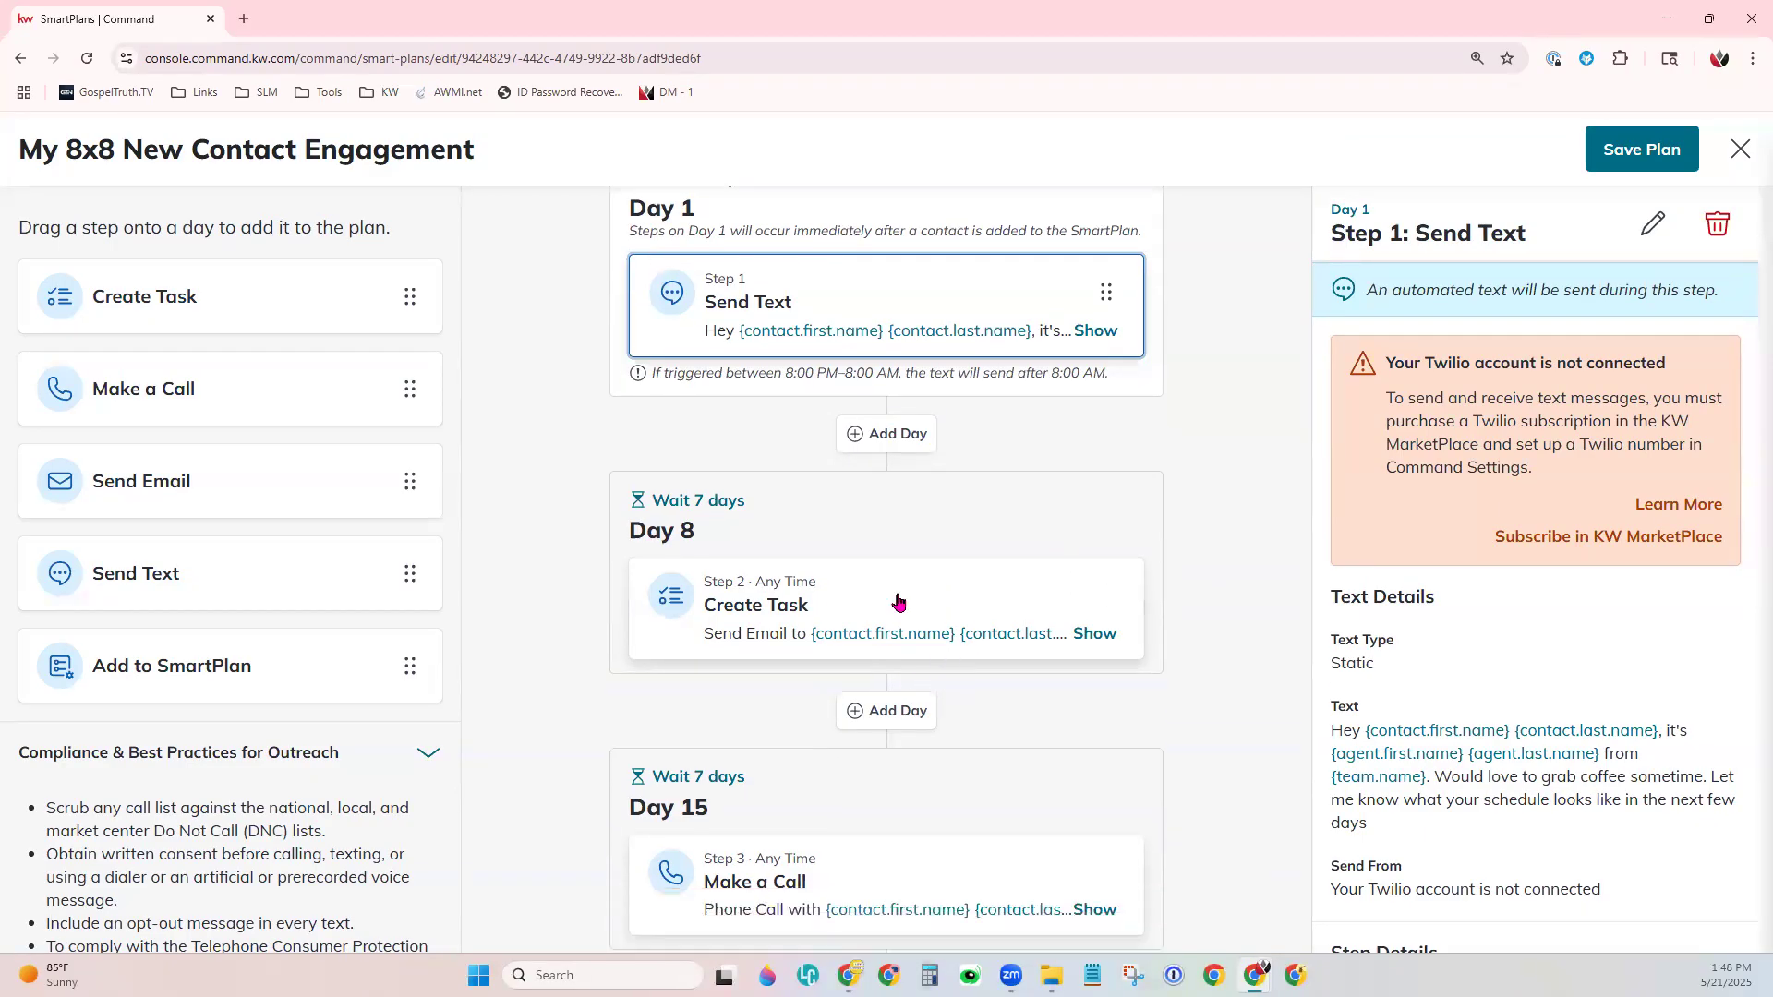
Open the Day 8 Create Task step for editing, cancel unchanged, and return to SmartPlan Details.
left_click(817, 499)
left_click(944, 489)
left_click(944, 489)
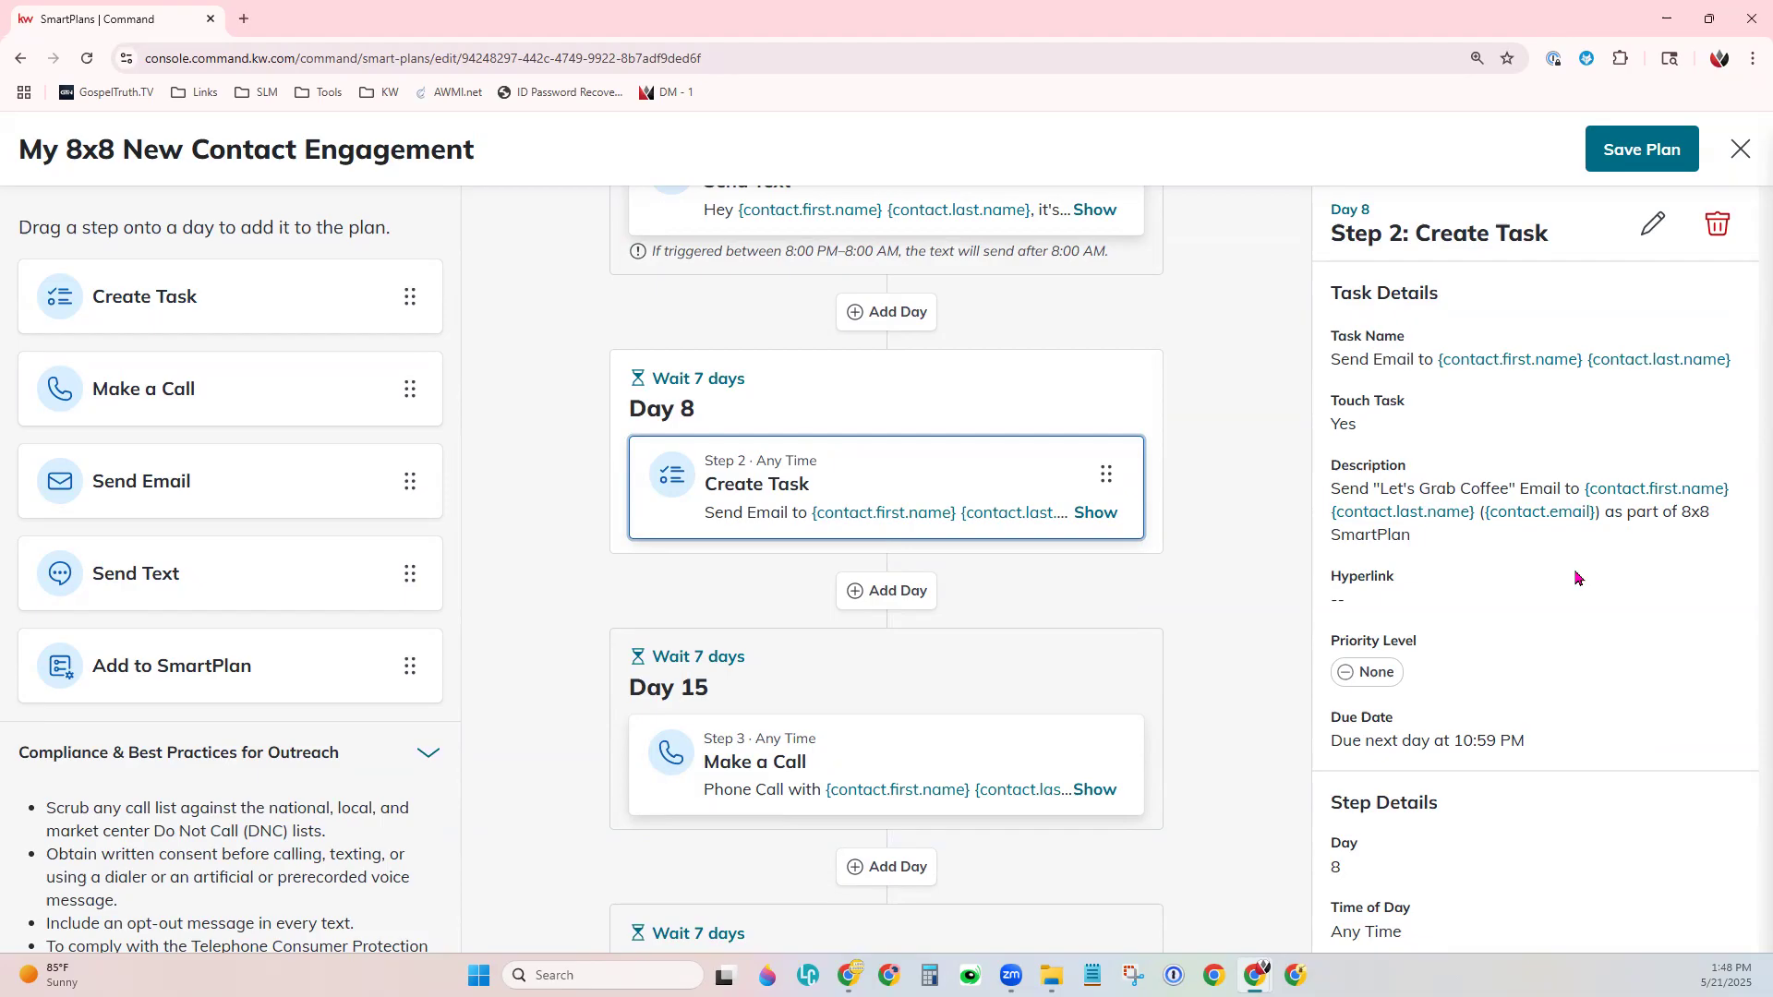
scroll(1154, 701, "down", 2)
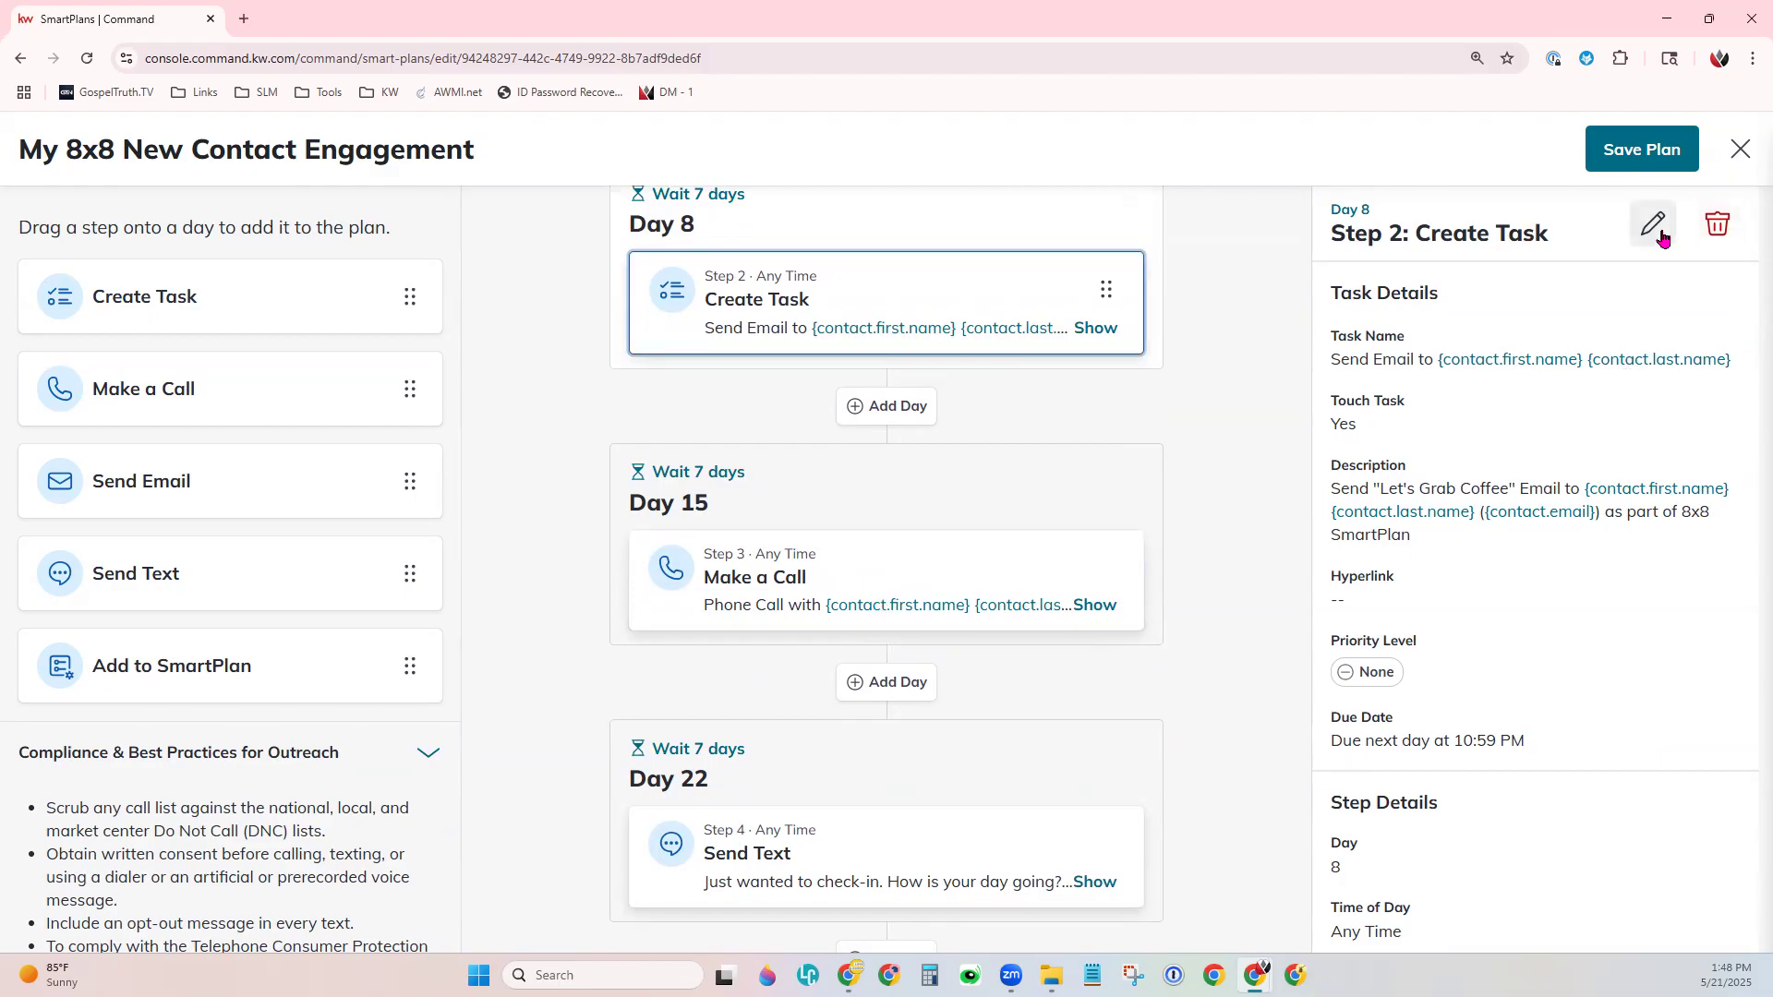
left_click(1654, 224)
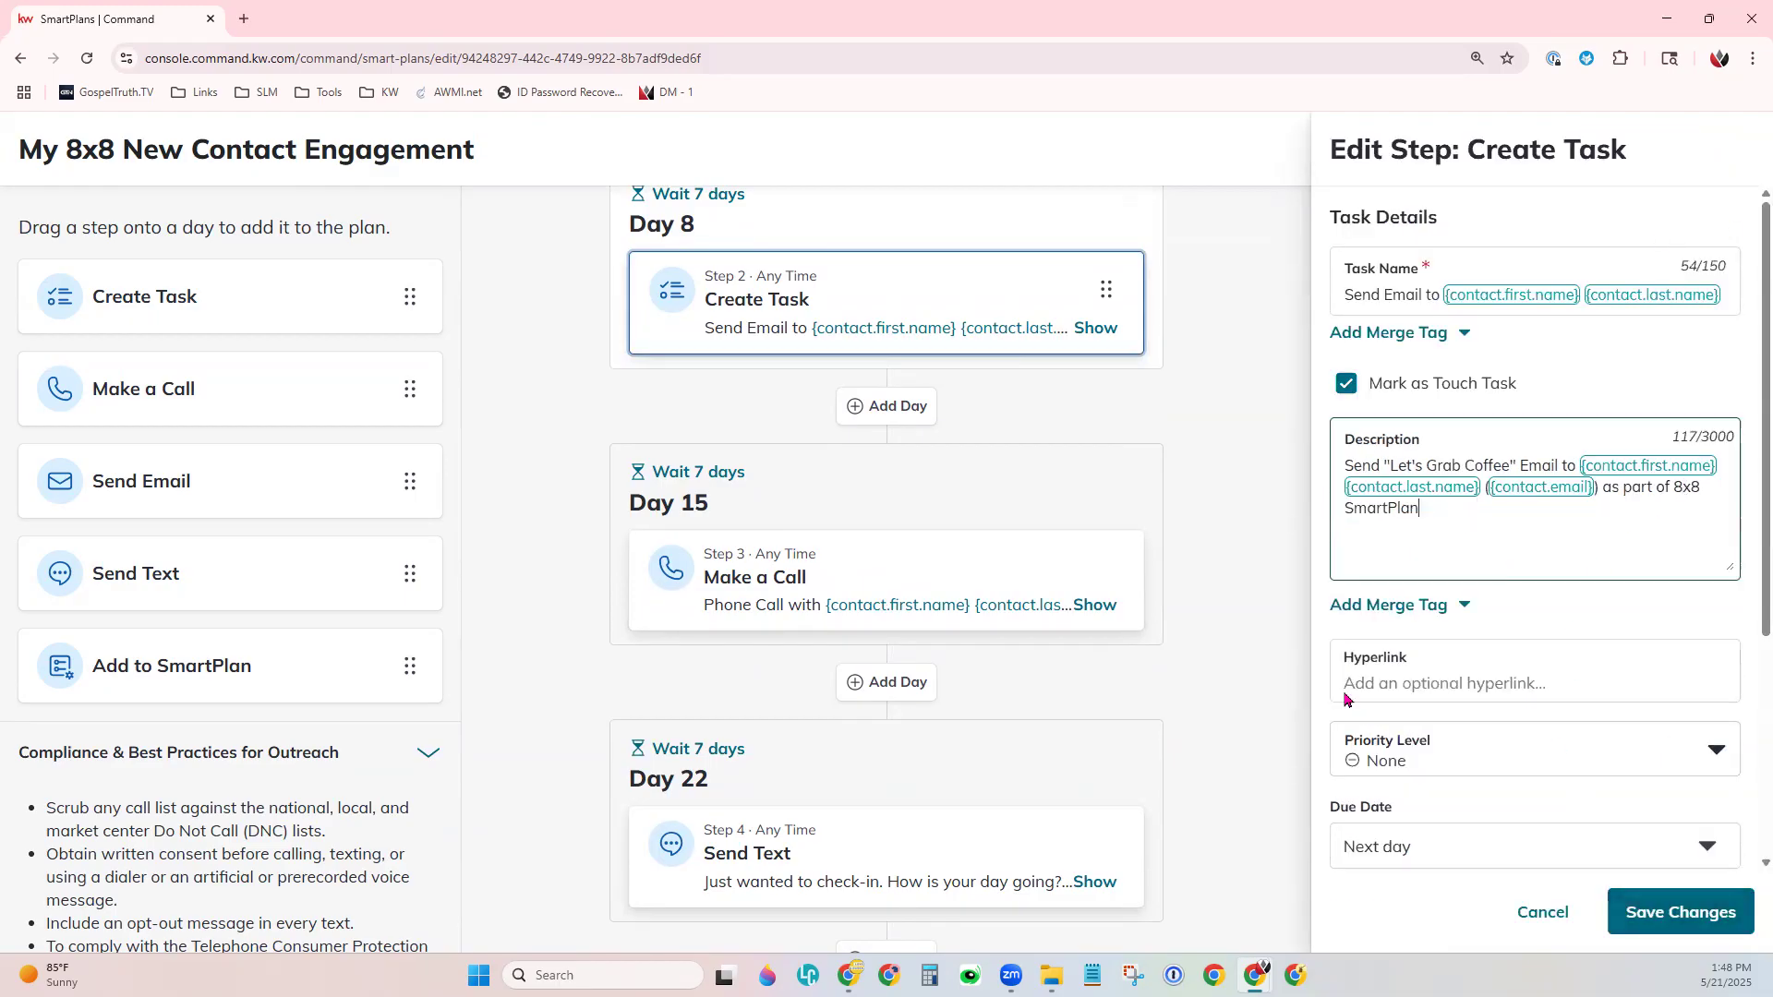
left_click(1552, 928)
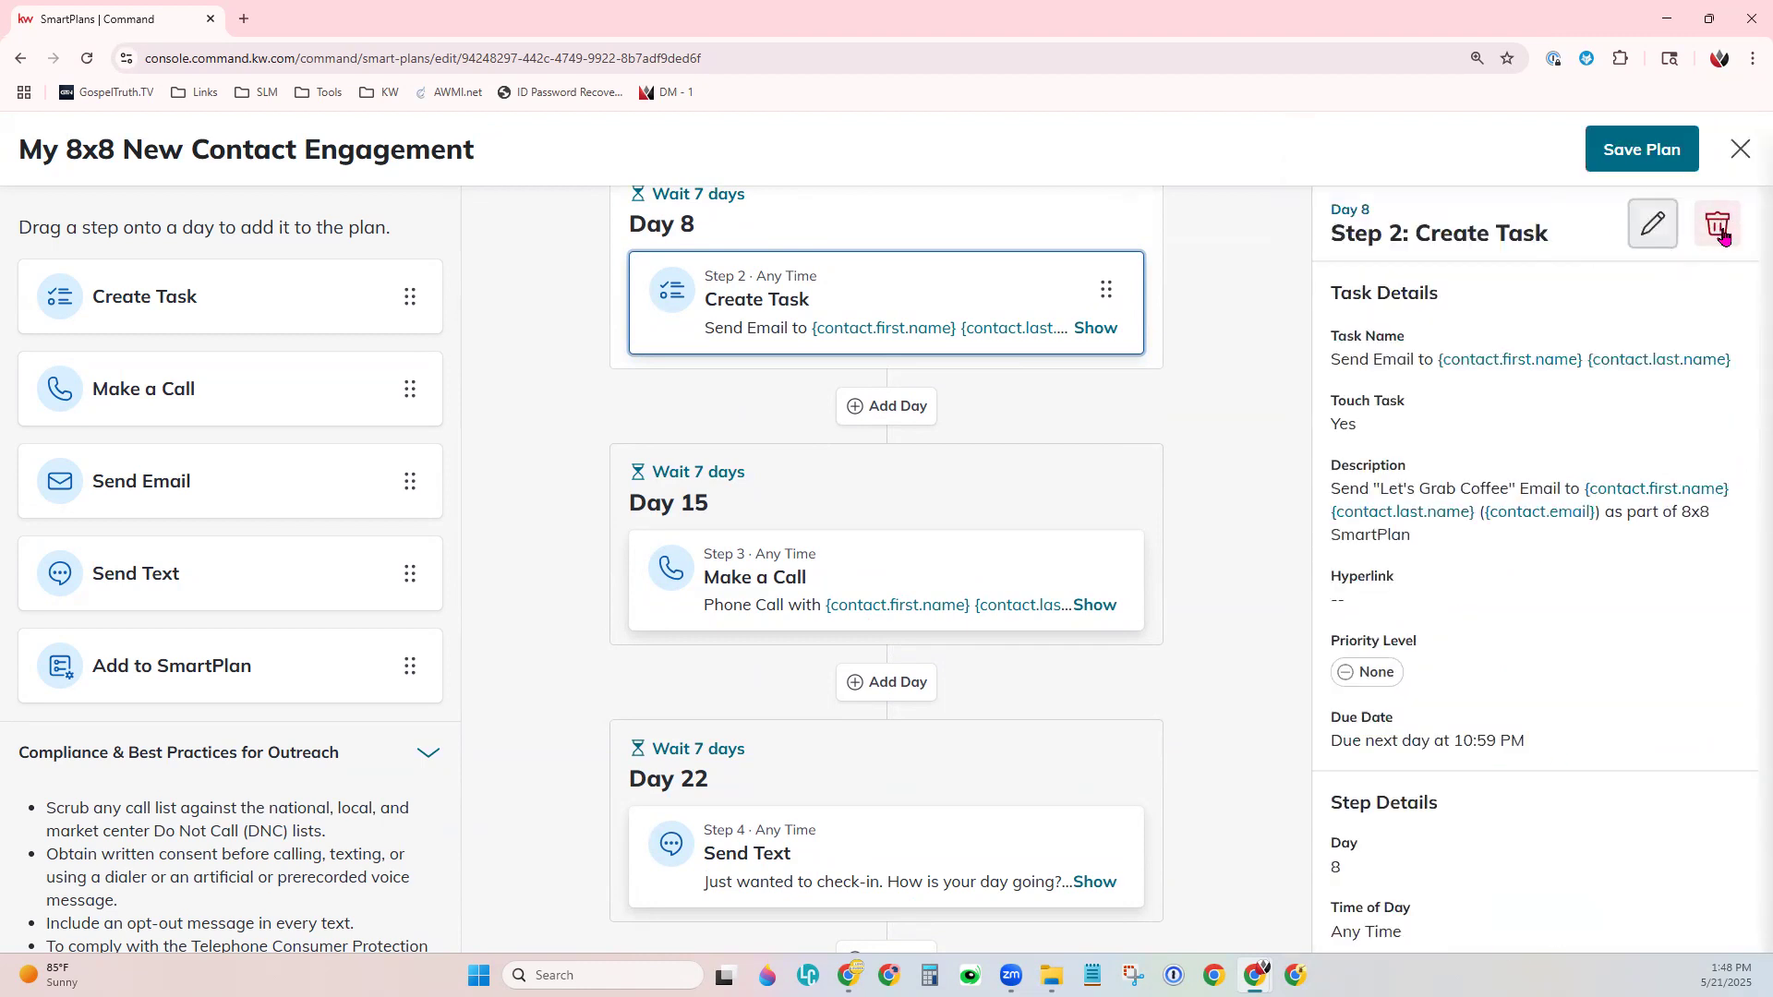
left_click(1249, 439)
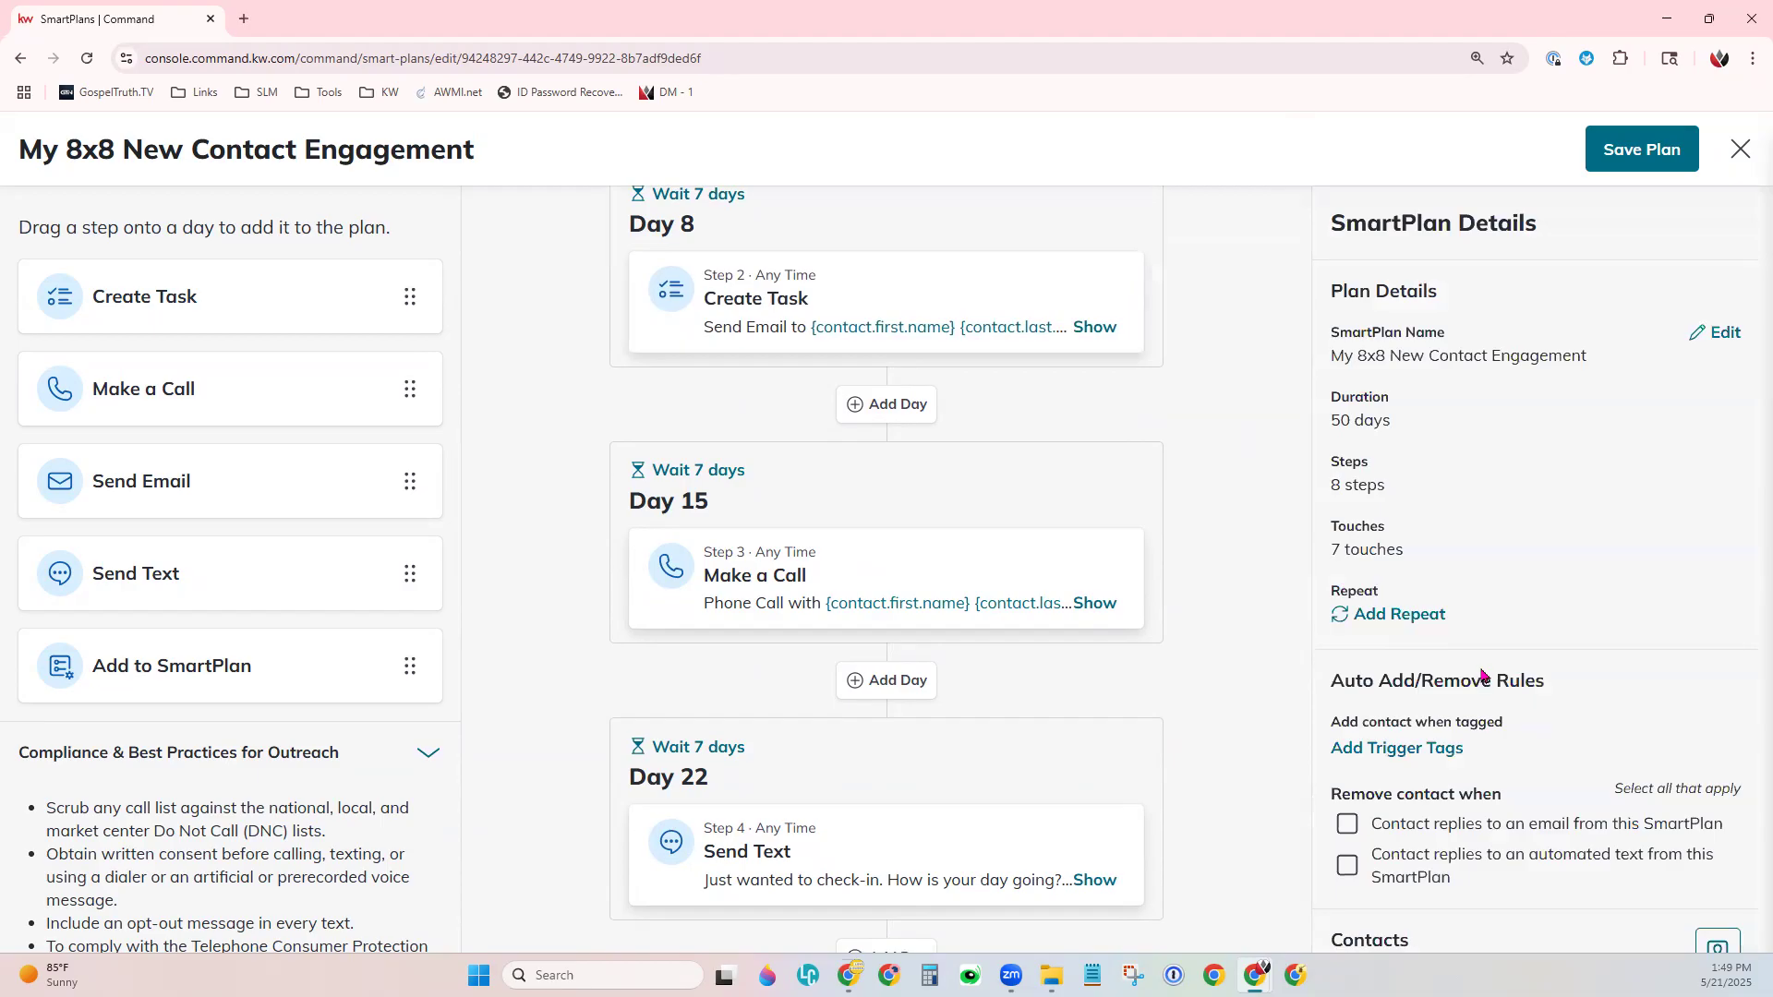
Close the 8x8 plan without saving and search own SmartPlans for 'monthly'.
scroll(1216, 491, "up", 4)
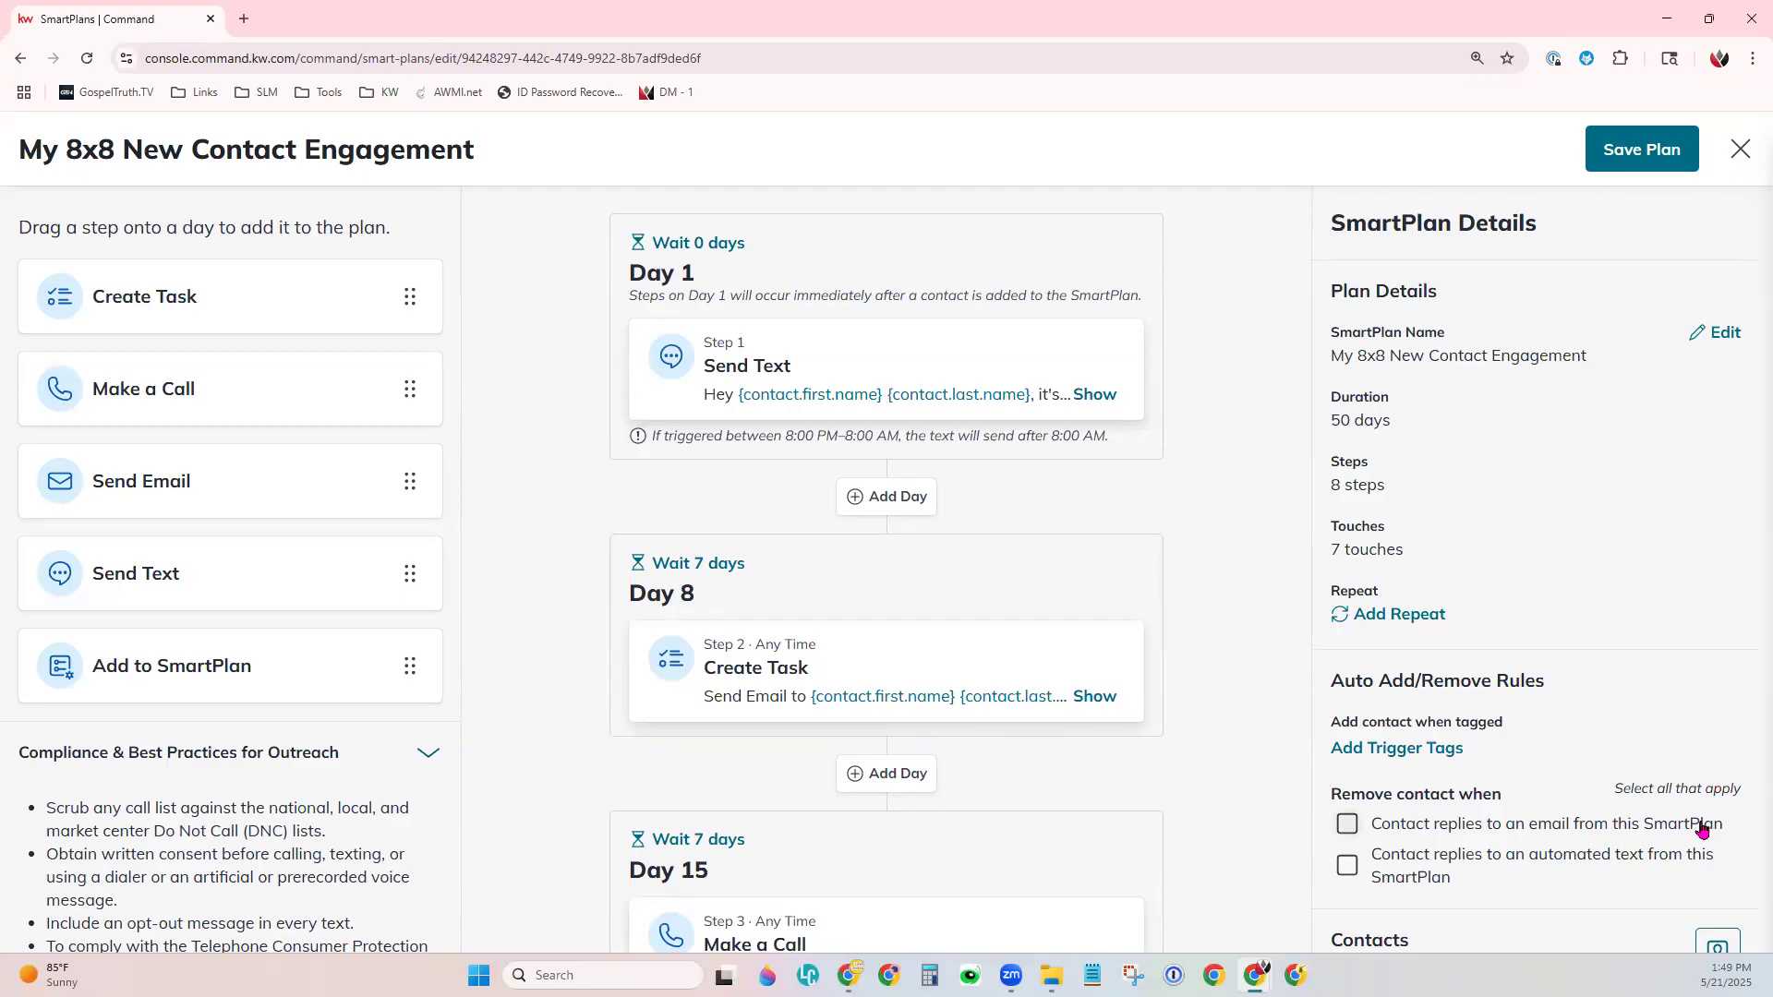
left_click(1751, 145)
left_click(1019, 605)
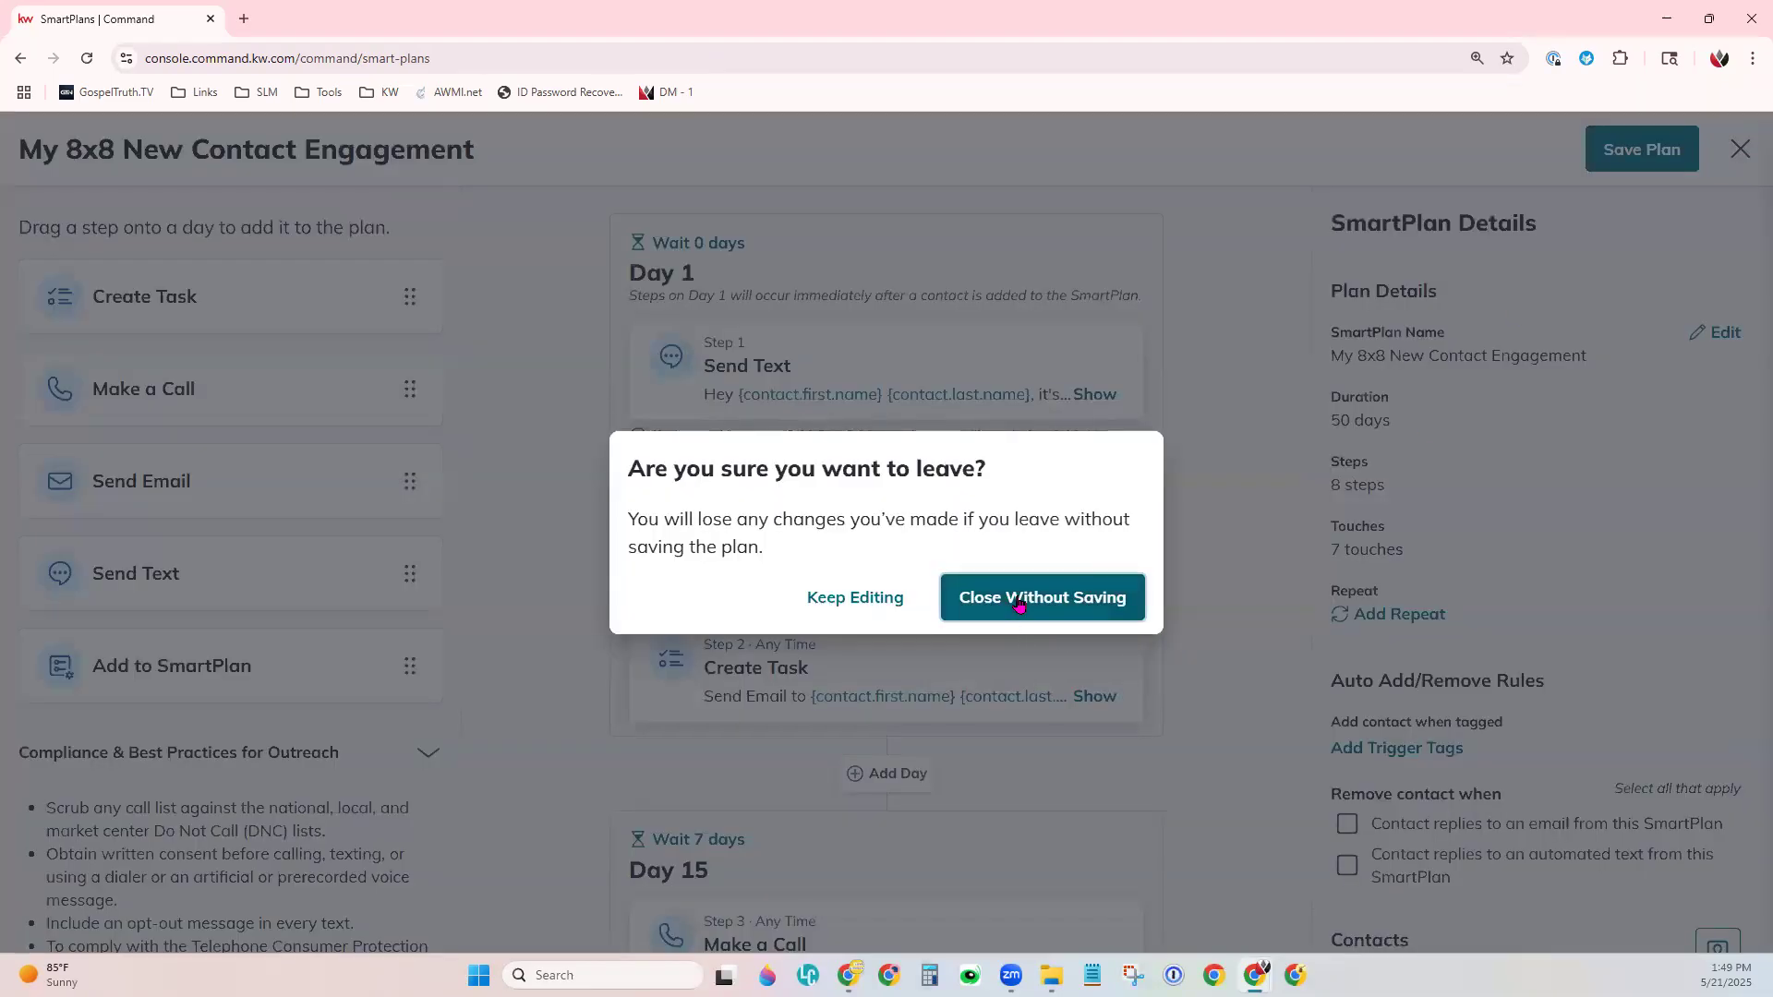
left_click(267, 294)
type("monthly")
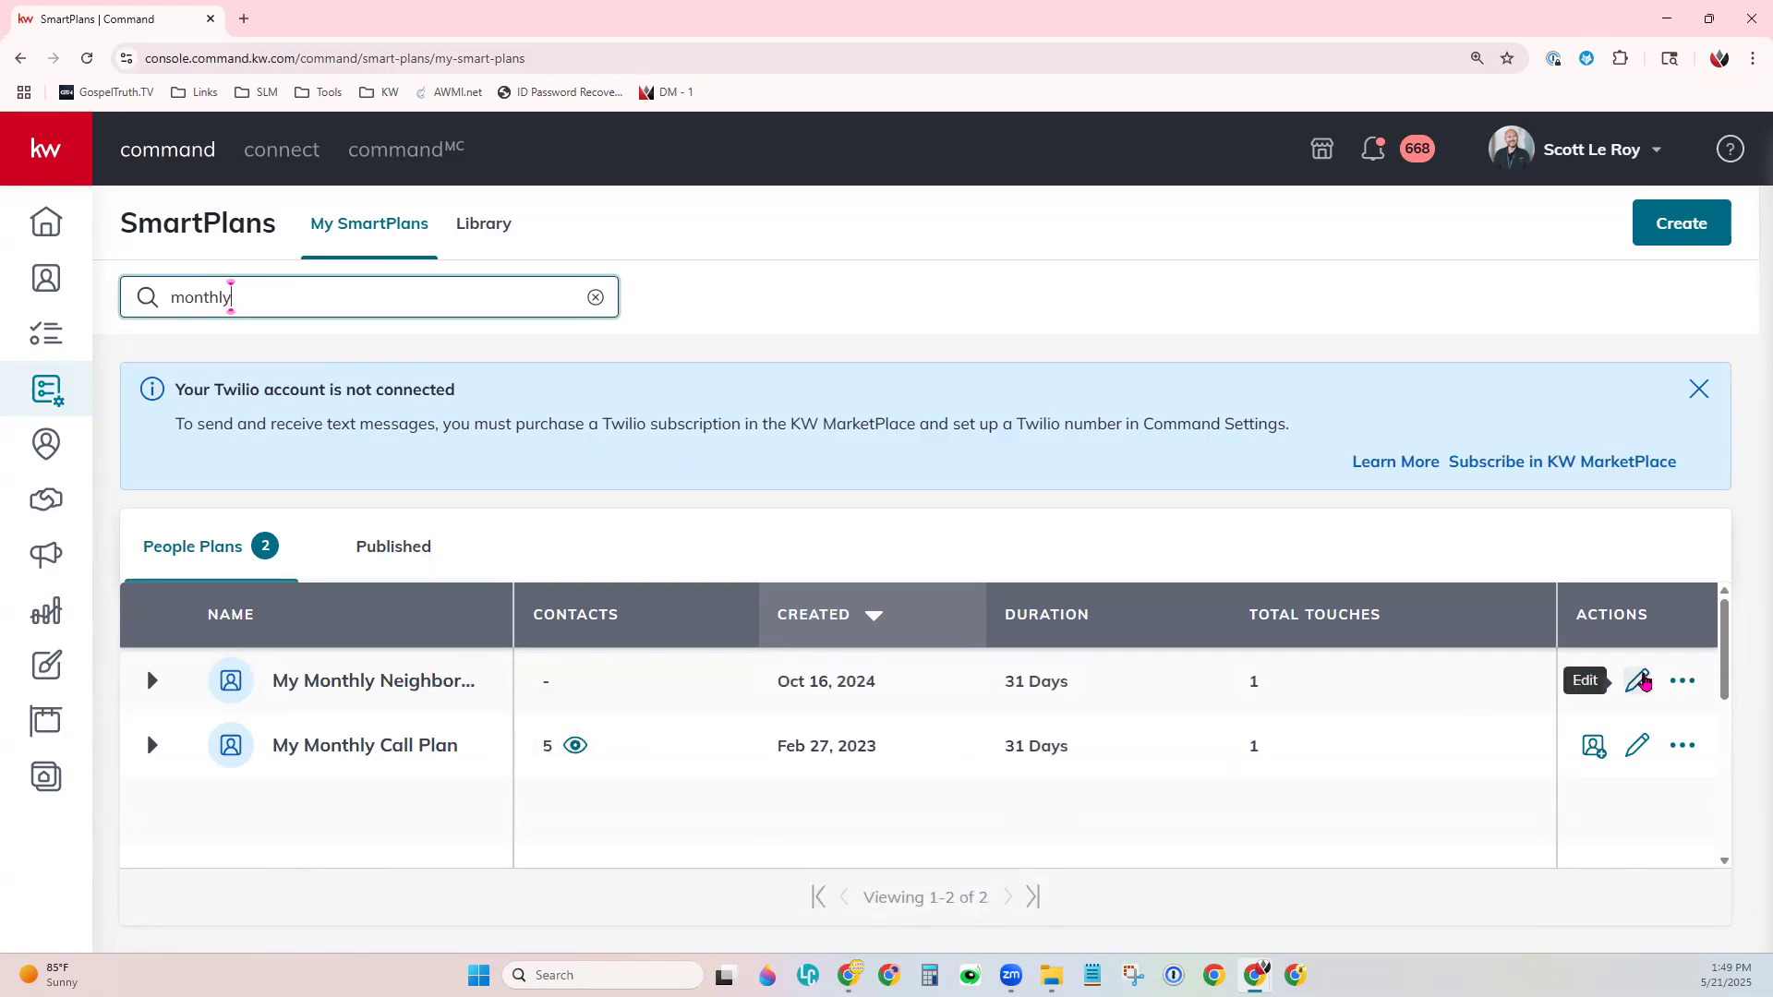
Open My Monthly Neighborhood Nurture and review the managed-plan notice and its list of disallowed changes.
left_click(1638, 684)
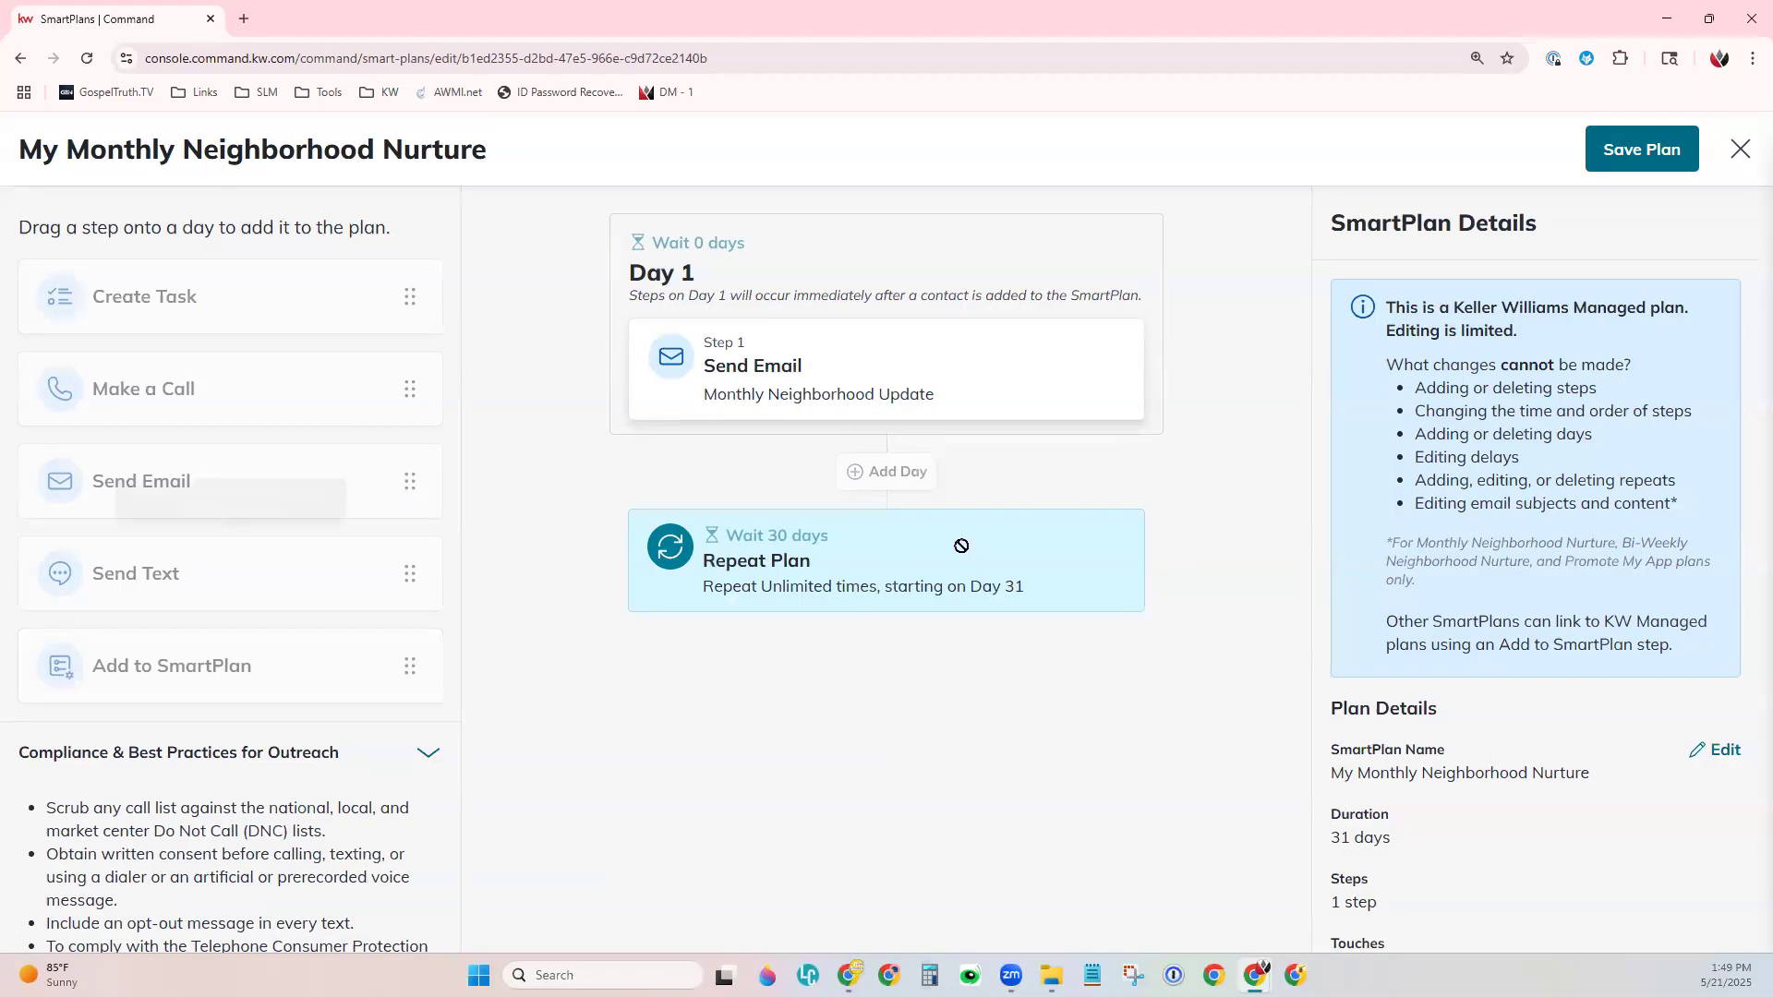
left_click_drag(1386, 305, 1526, 335)
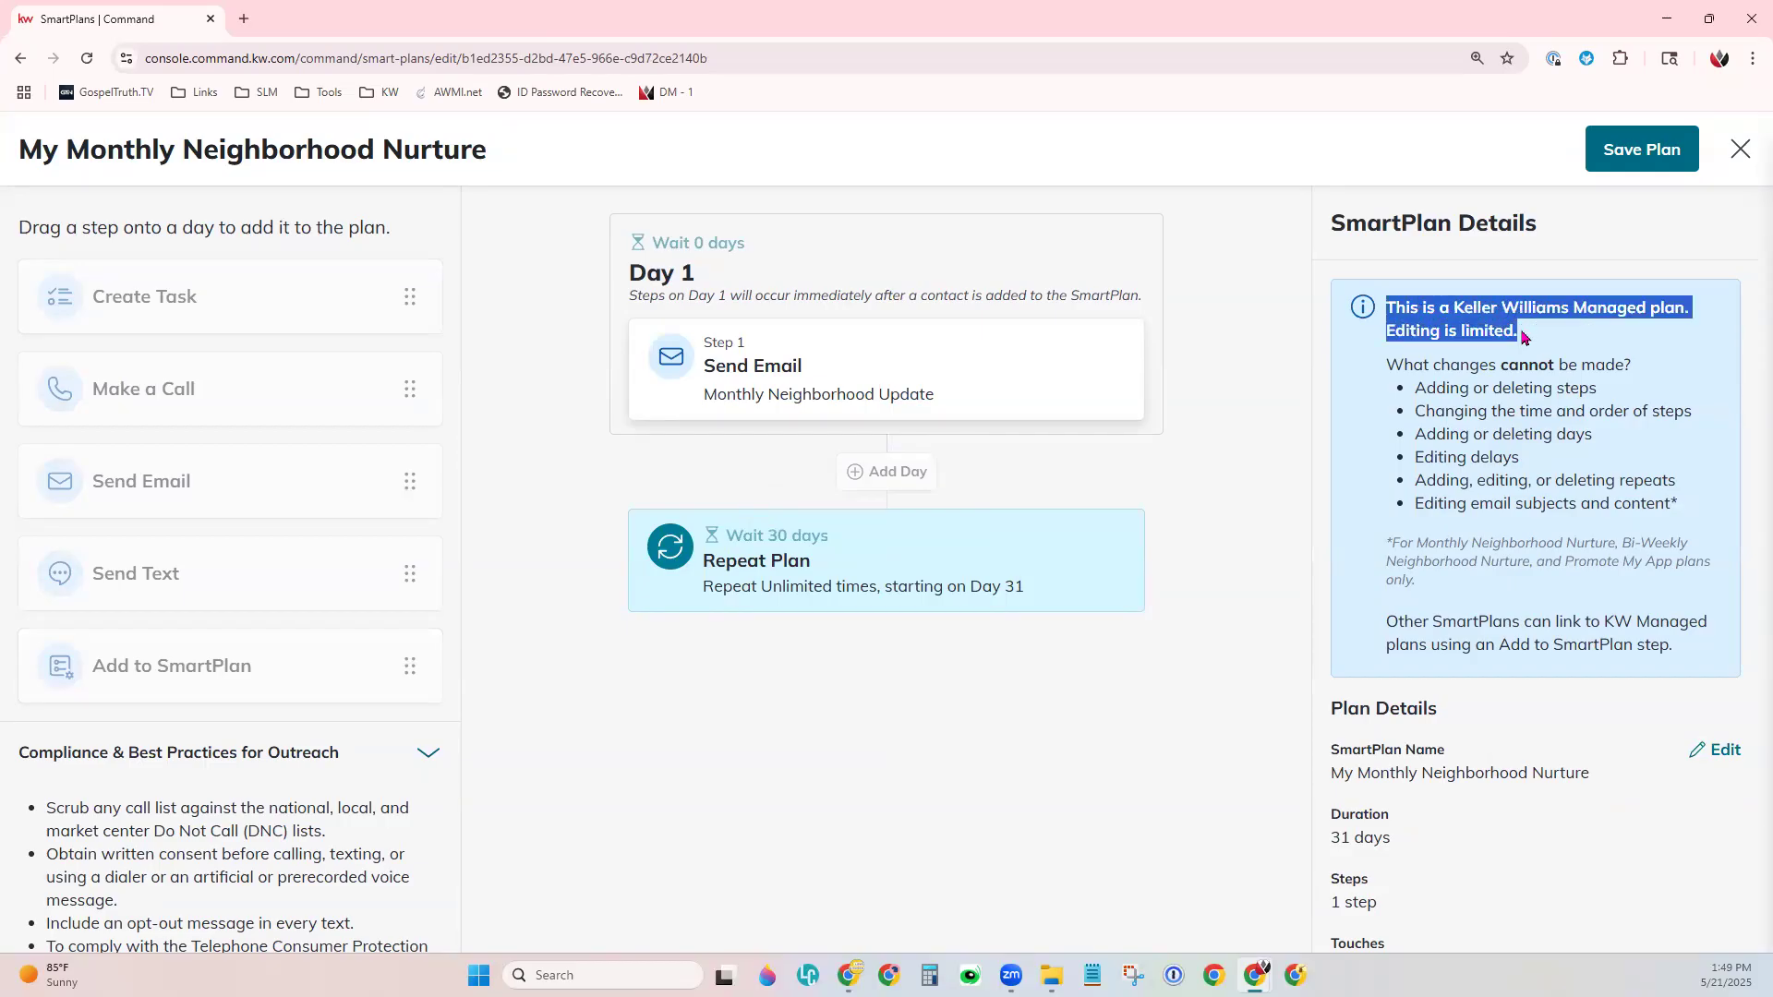
left_click(1157, 753)
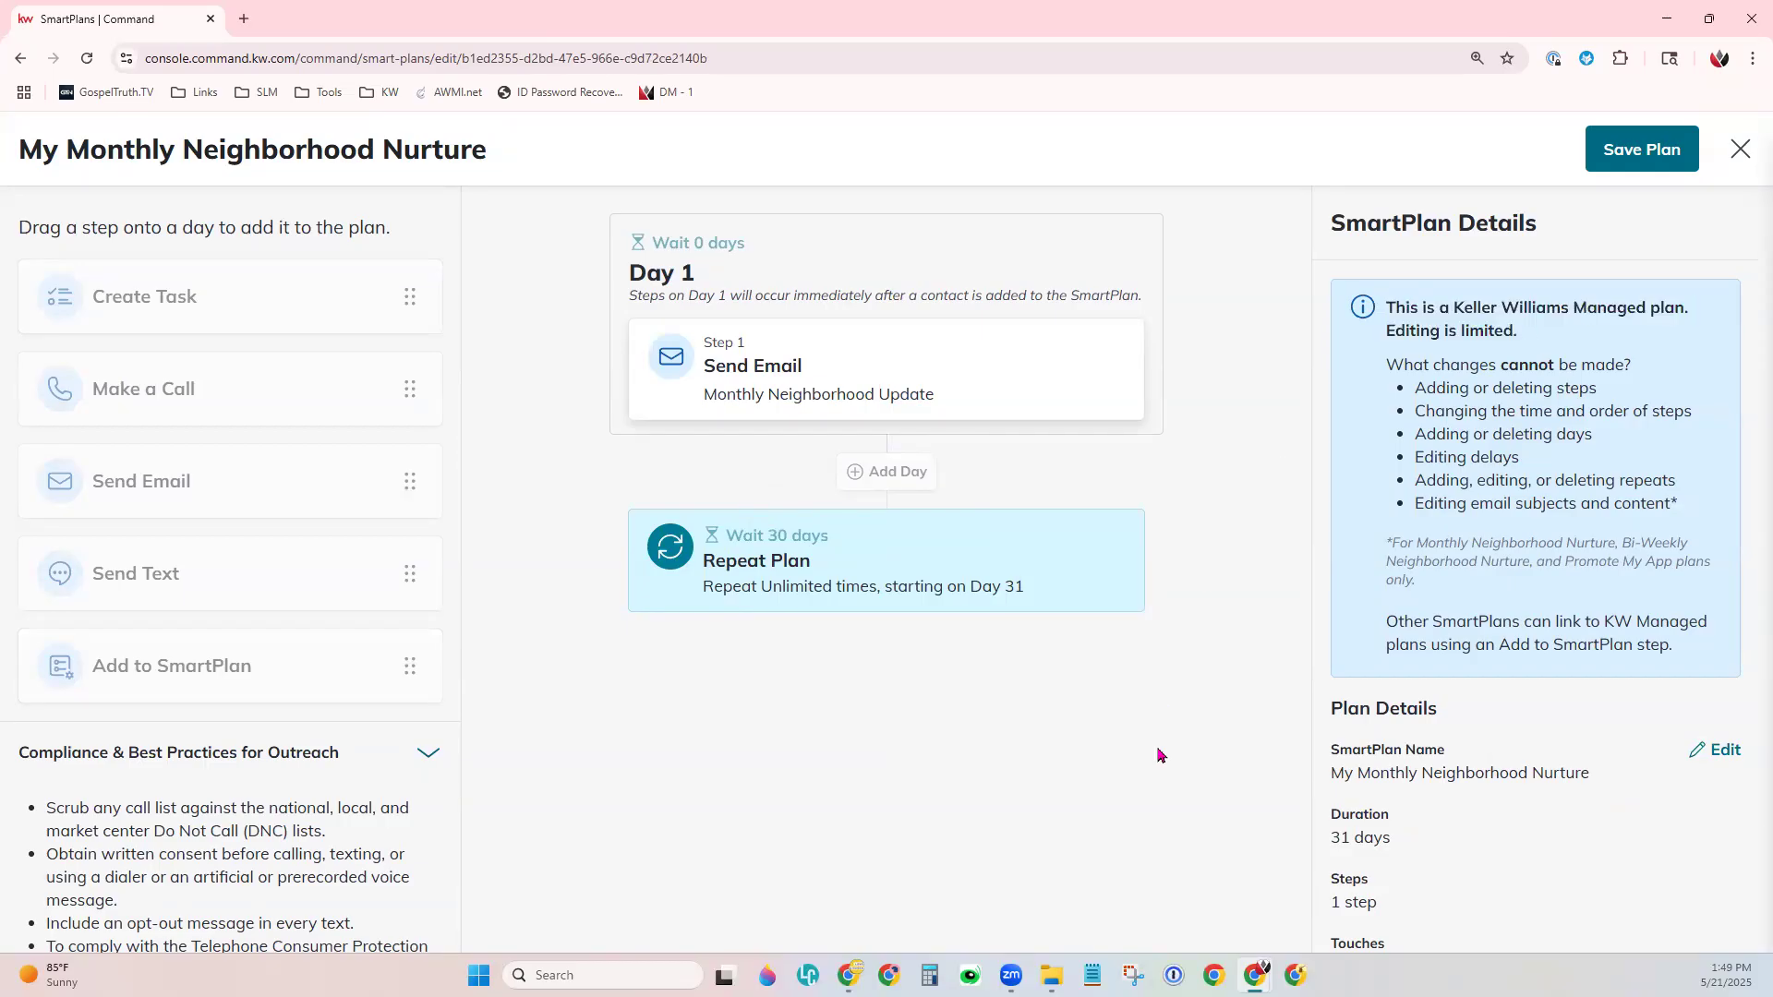
left_click_drag(1386, 366, 1653, 367)
left_click(1555, 635)
Close the plan editor and dismiss the Twilio notice to see the 157 People Plans.
left_click(1742, 153)
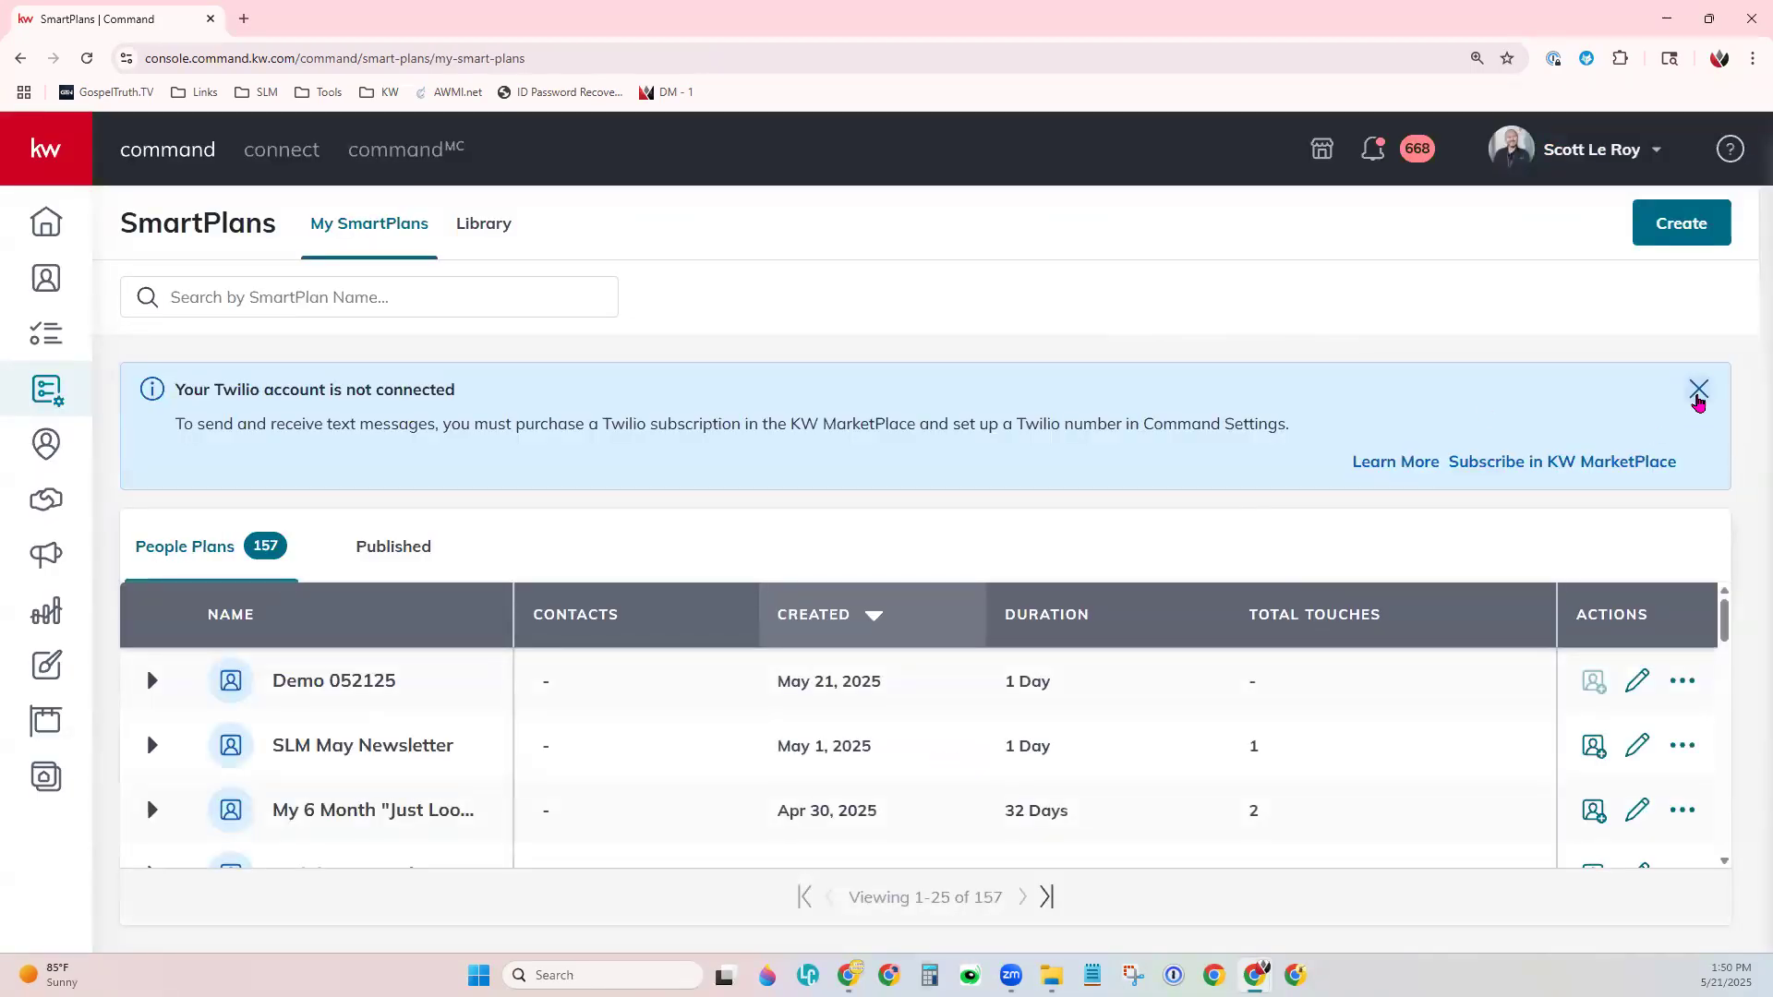
left_click(1699, 388)
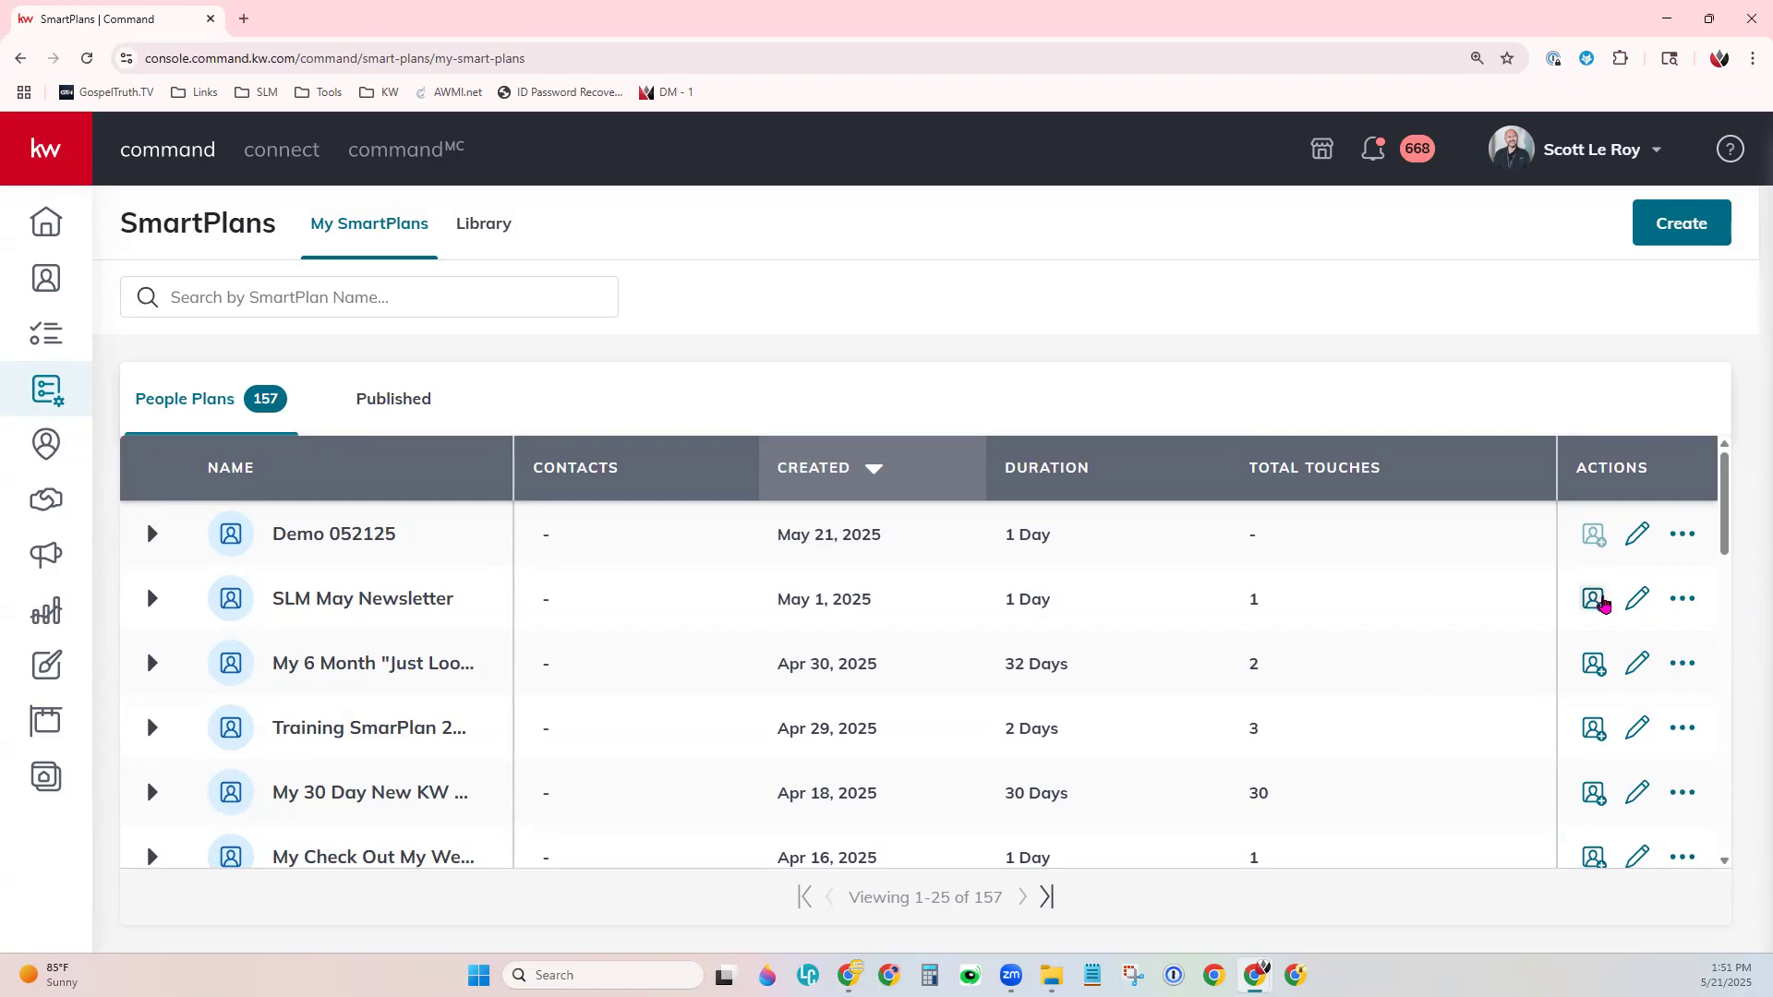
left_click(1602, 606)
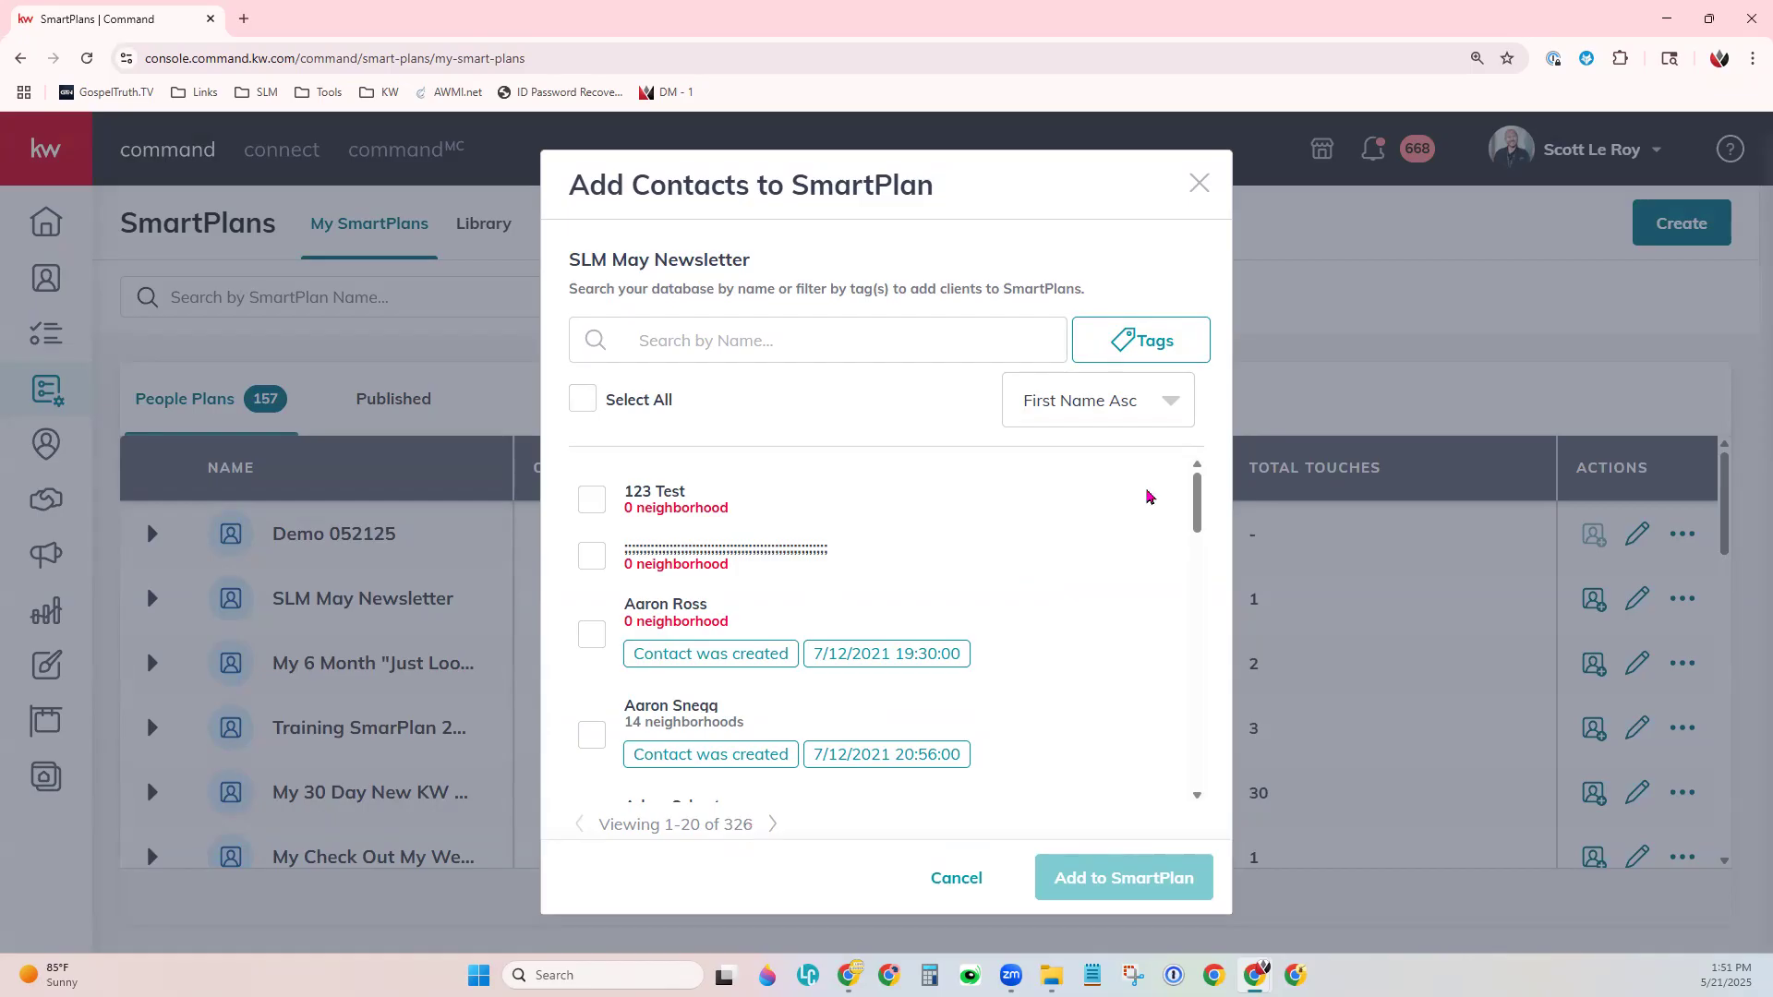
left_click_drag(1193, 499, 1198, 843)
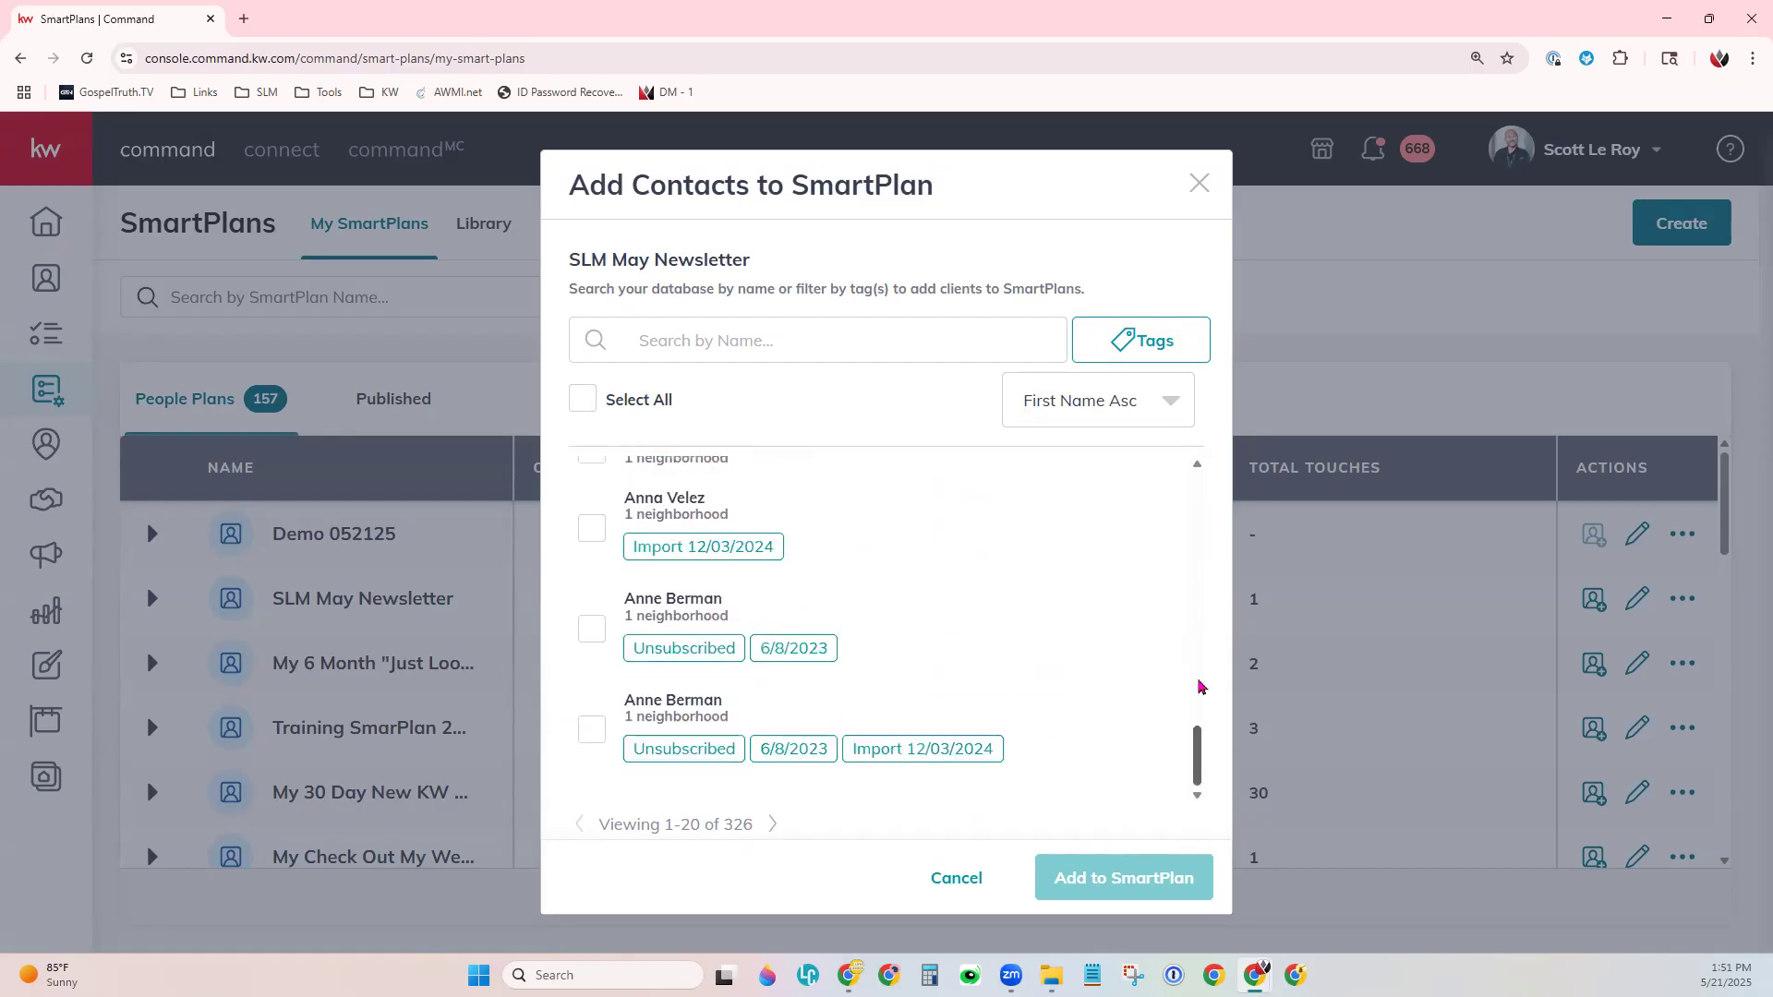
left_click_drag(1198, 753, 1207, 418)
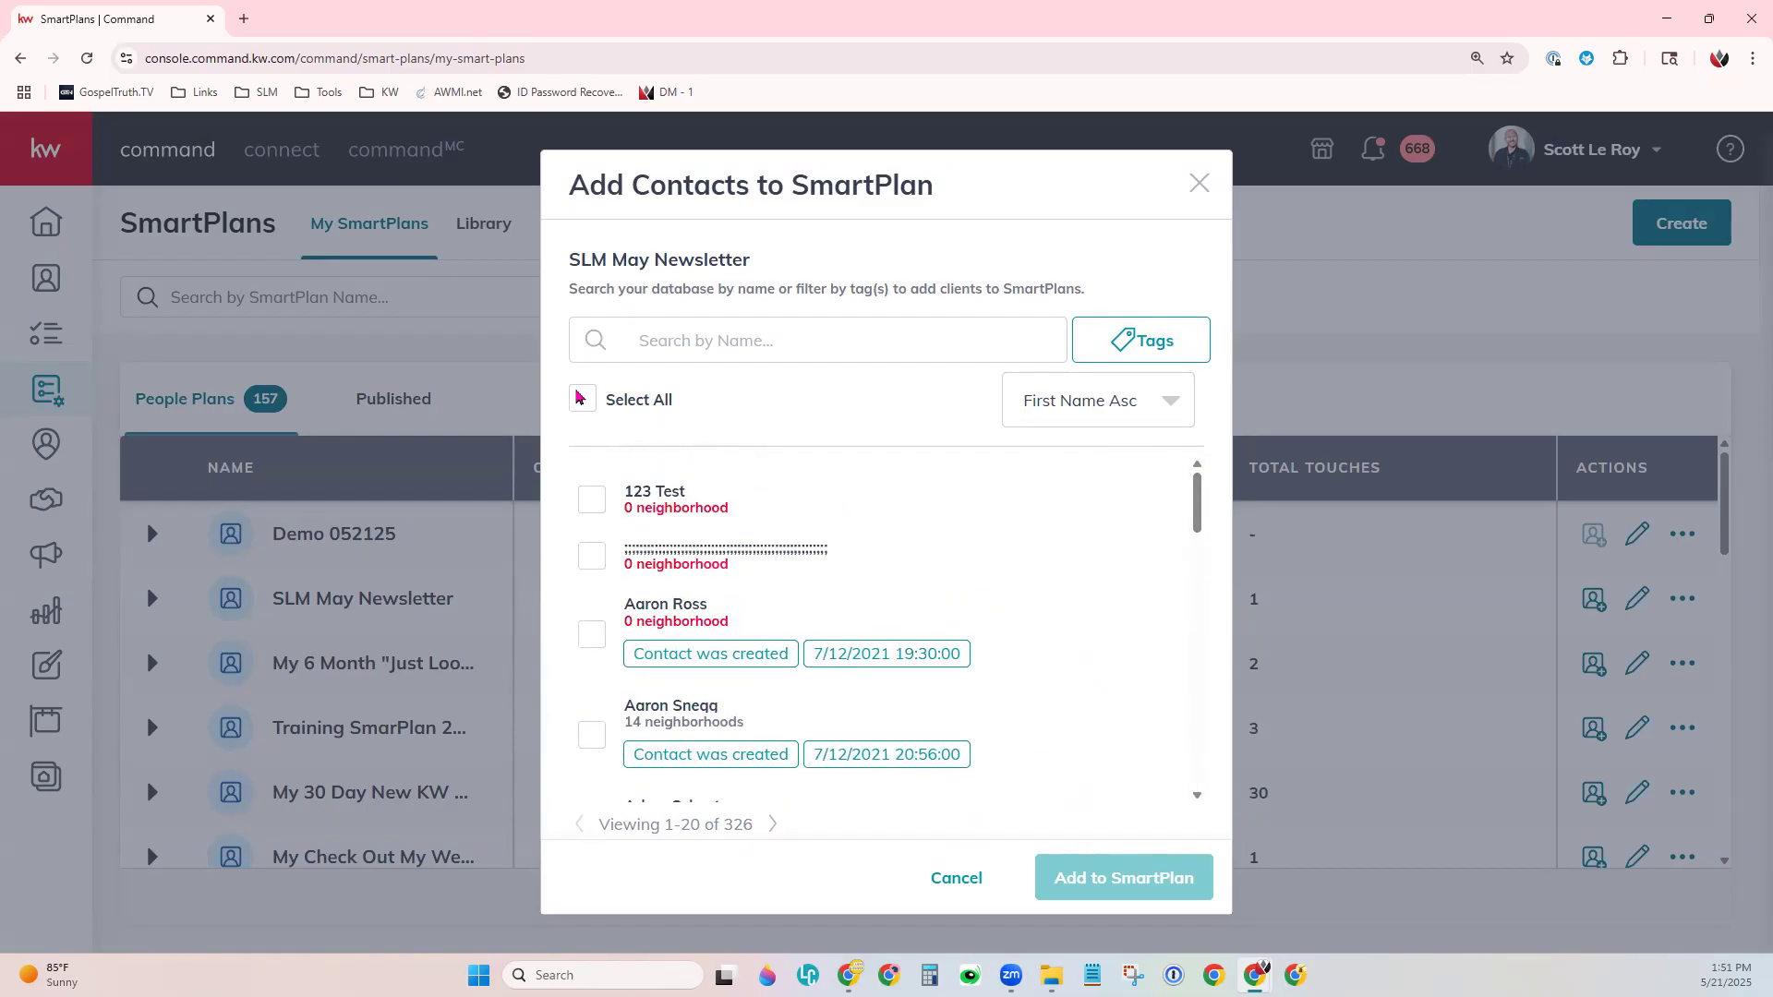
left_click(582, 399)
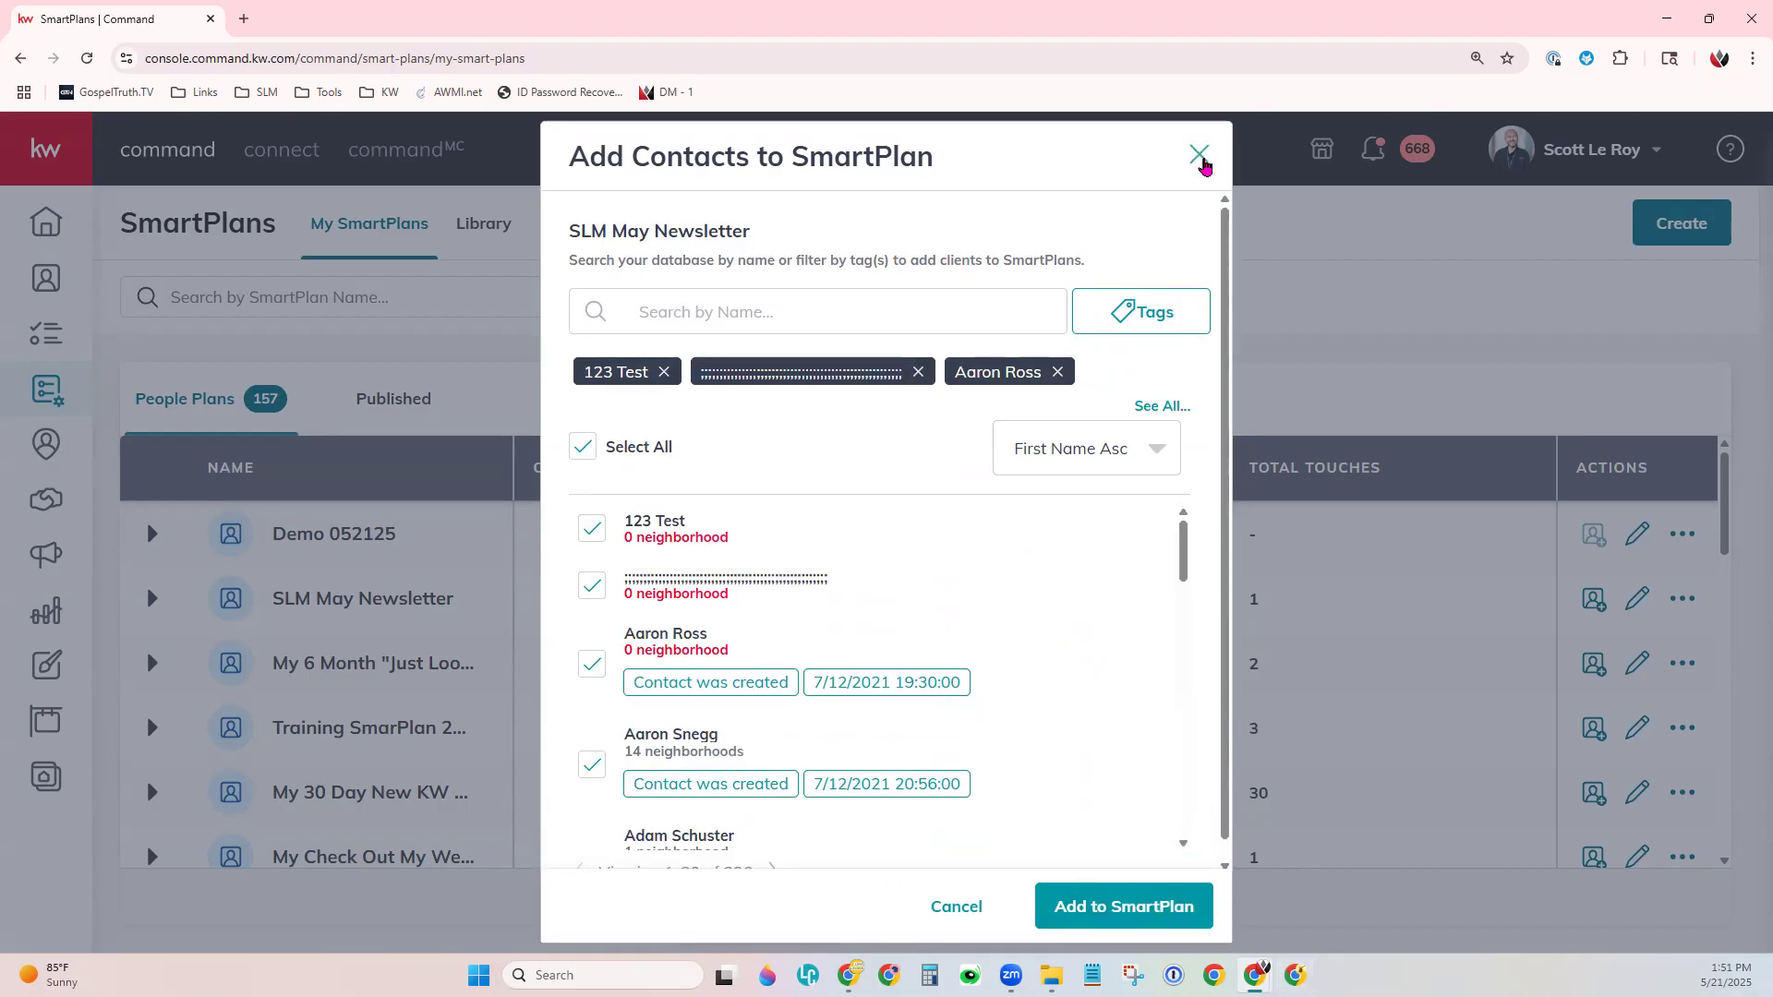
left_click(1201, 157)
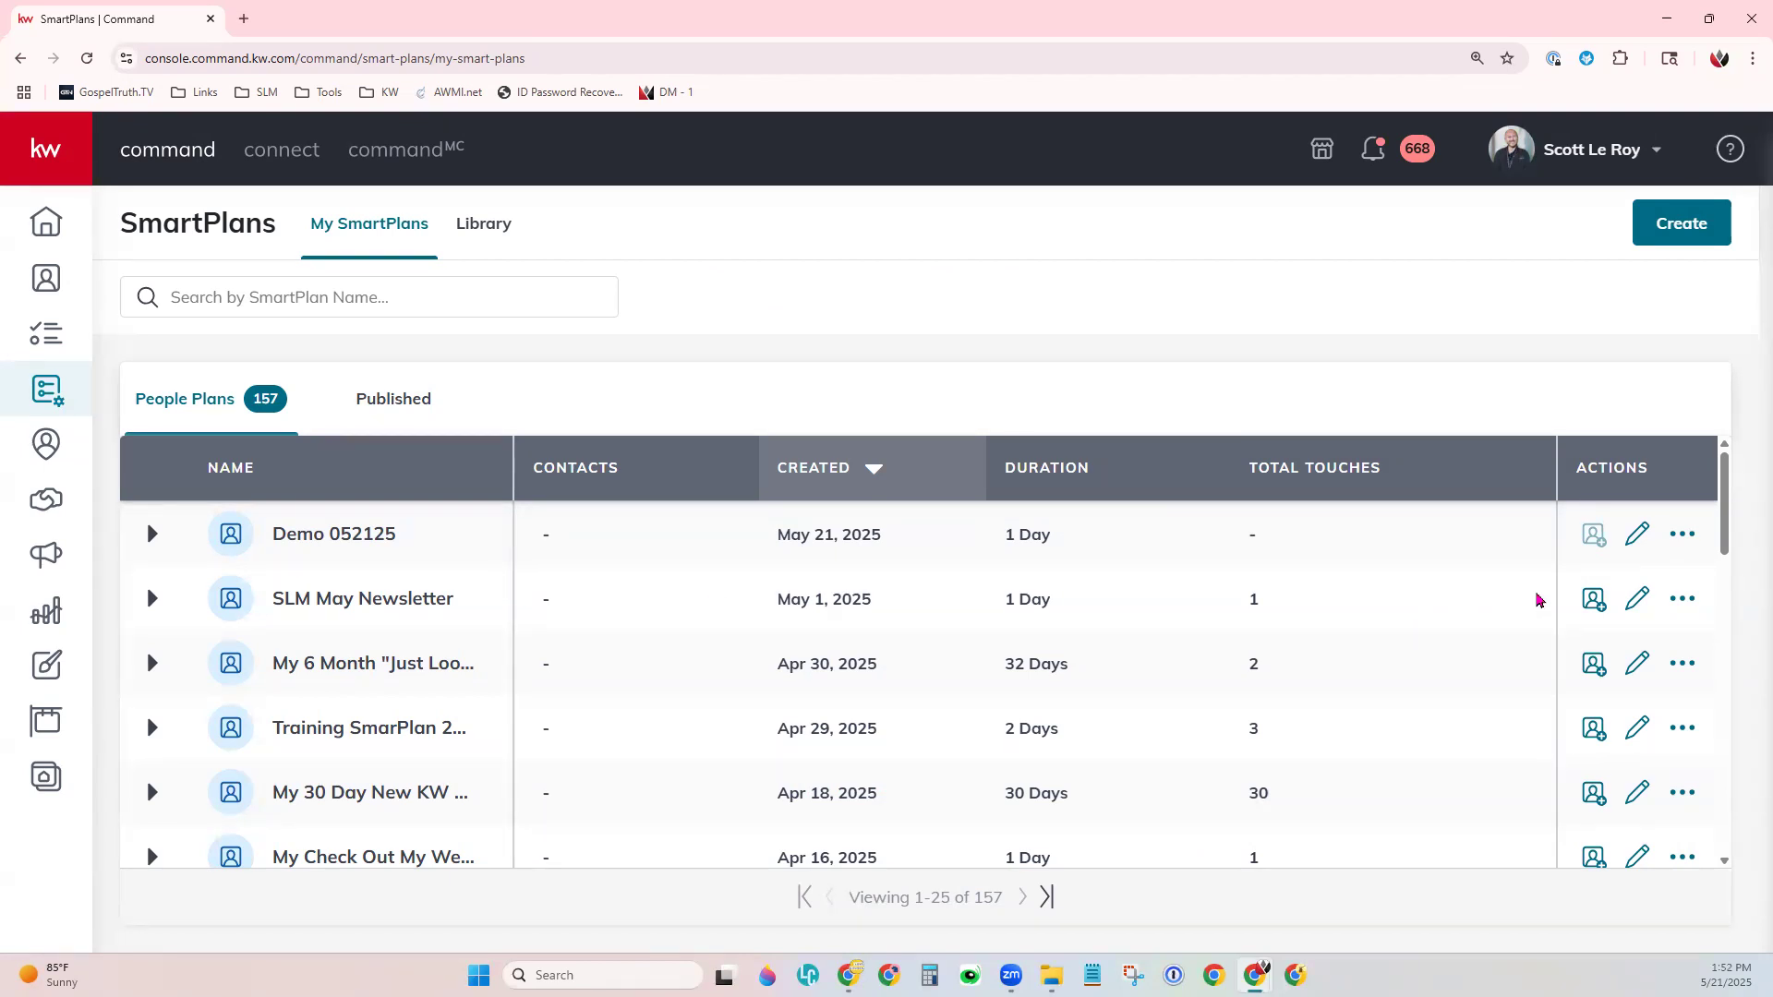
left_click(1637, 598)
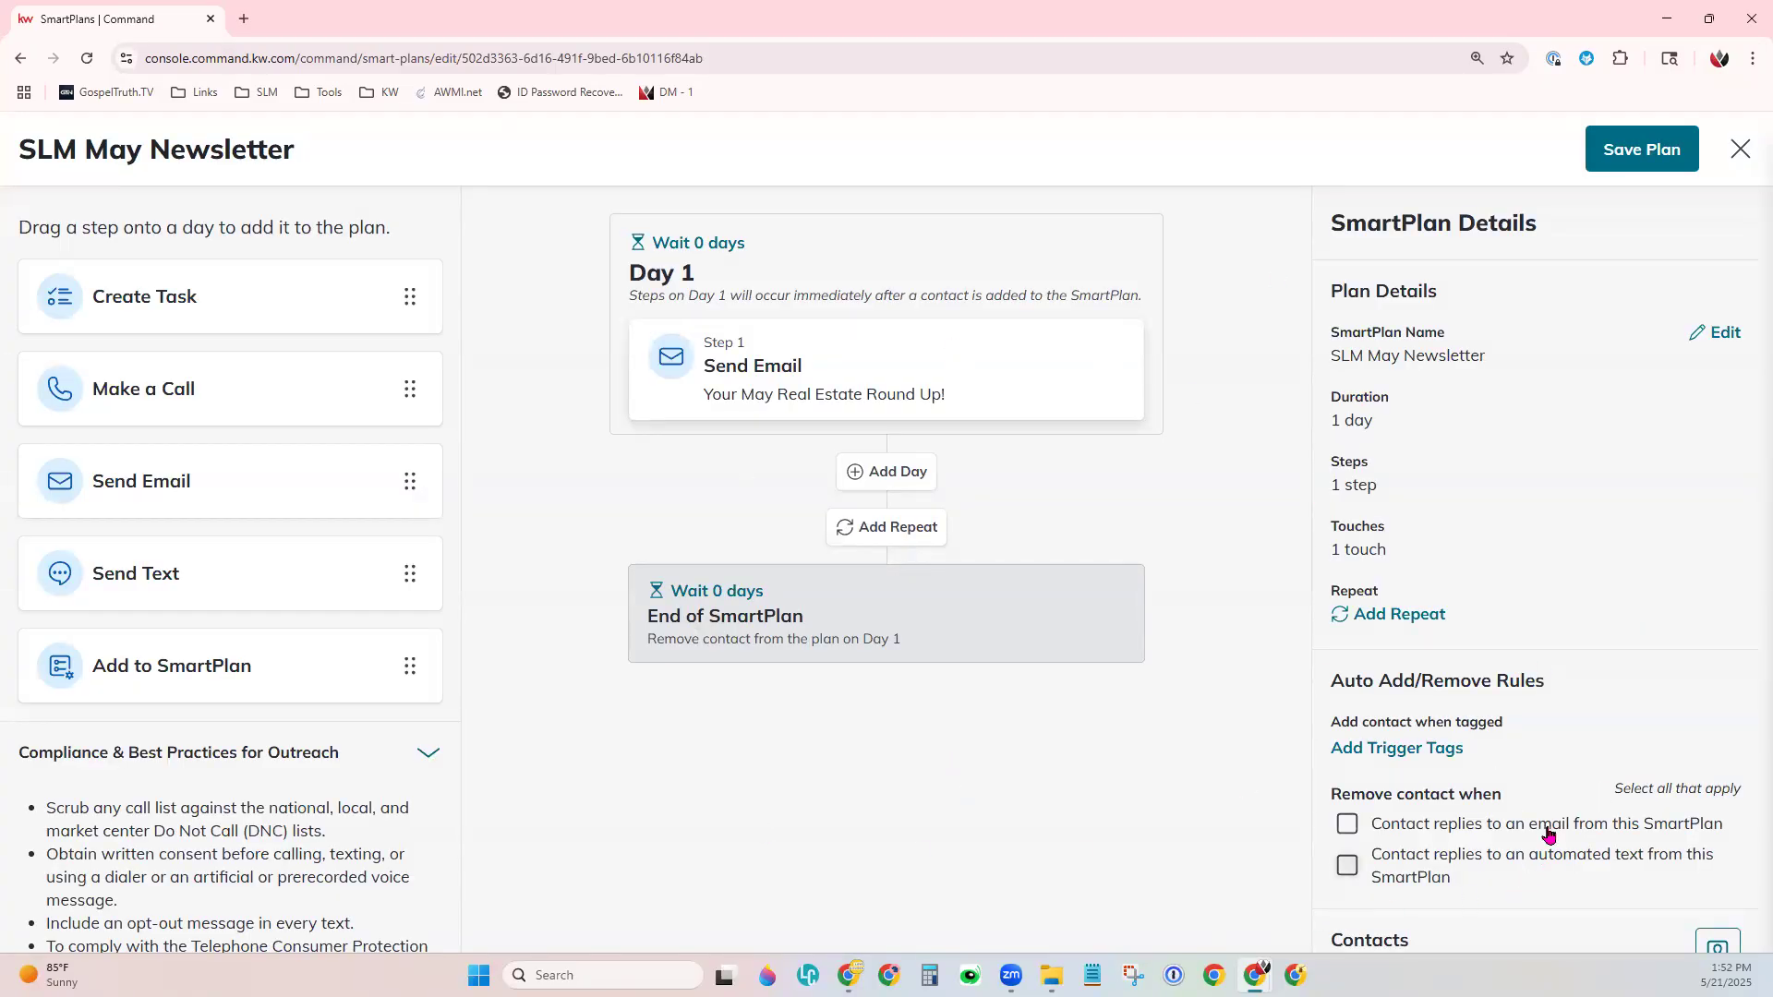
scroll(1533, 827, "down", 1)
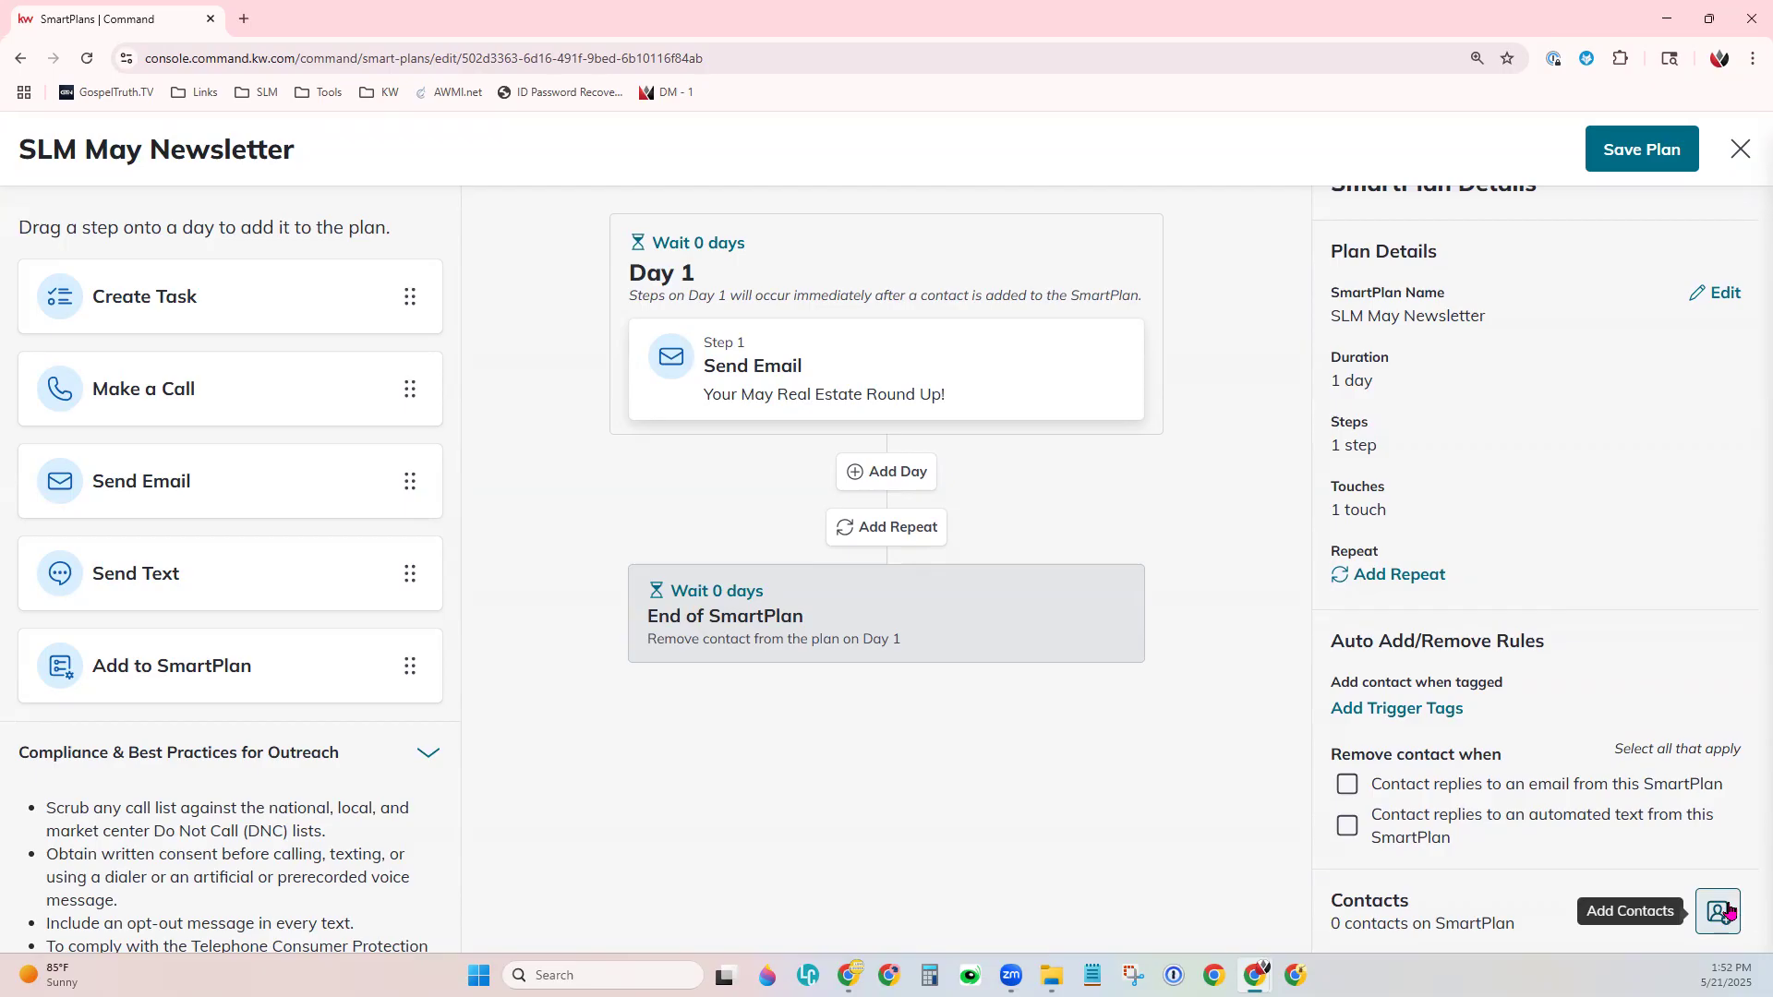
left_click_drag(1475, 723, 1329, 716)
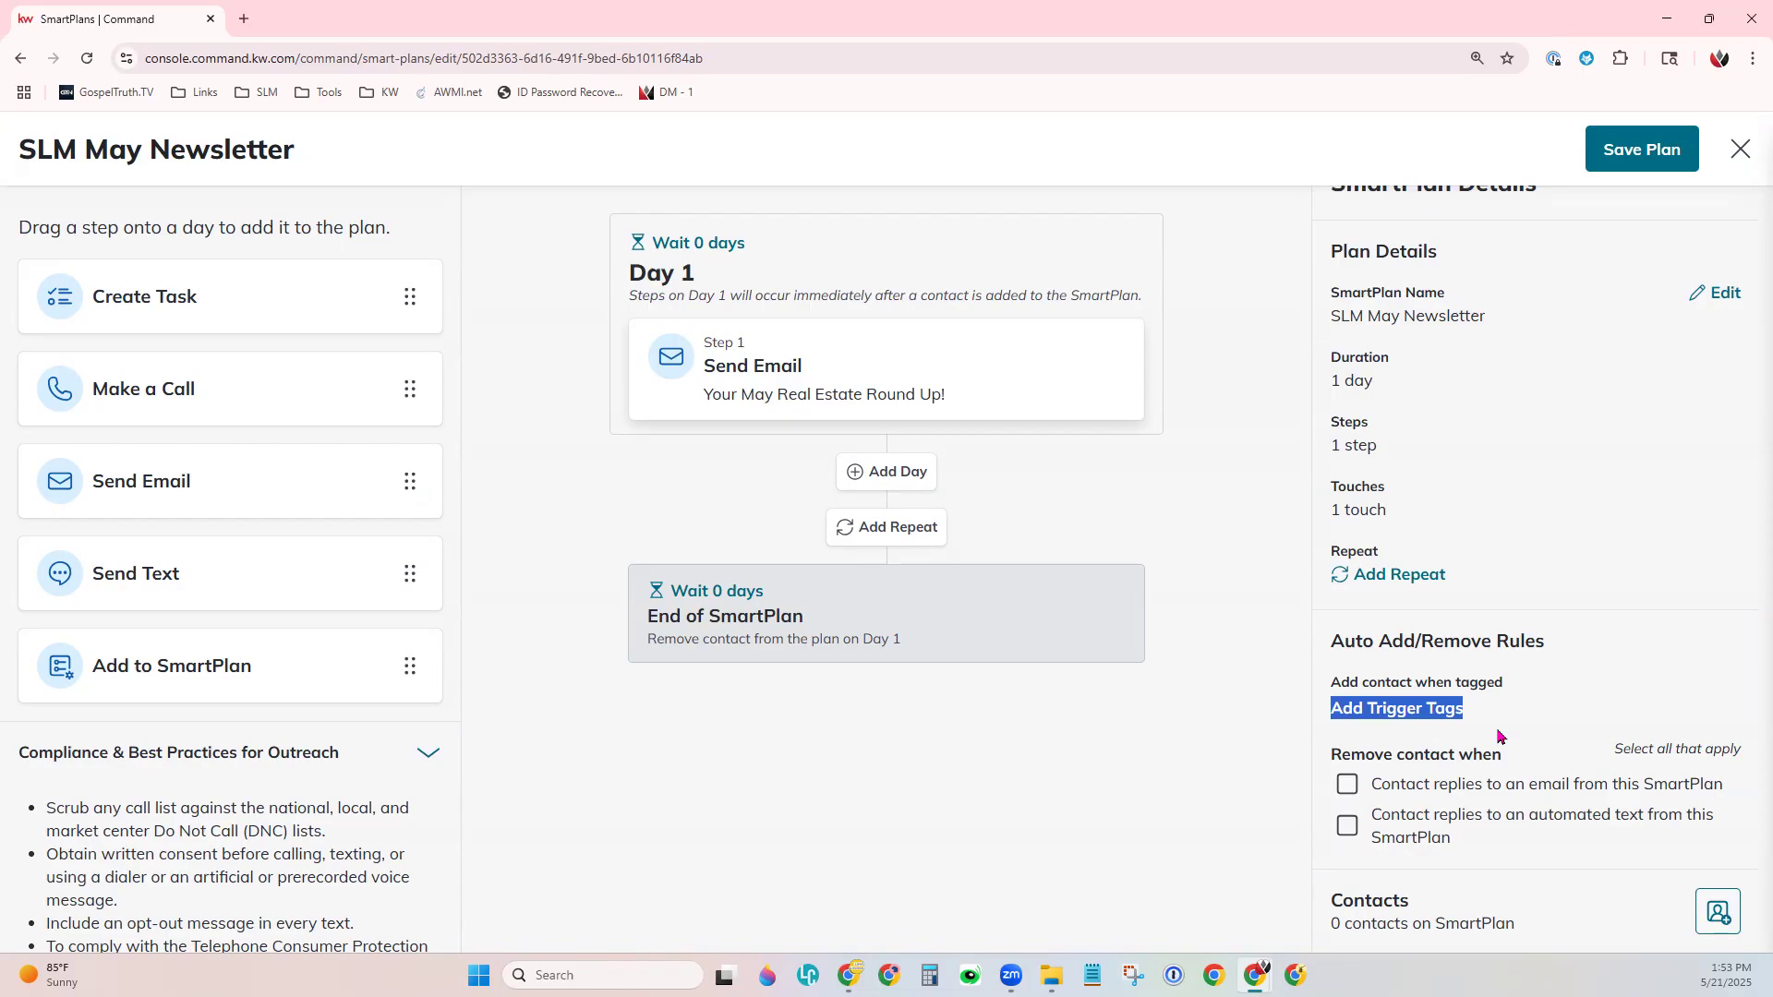
left_click(1498, 736)
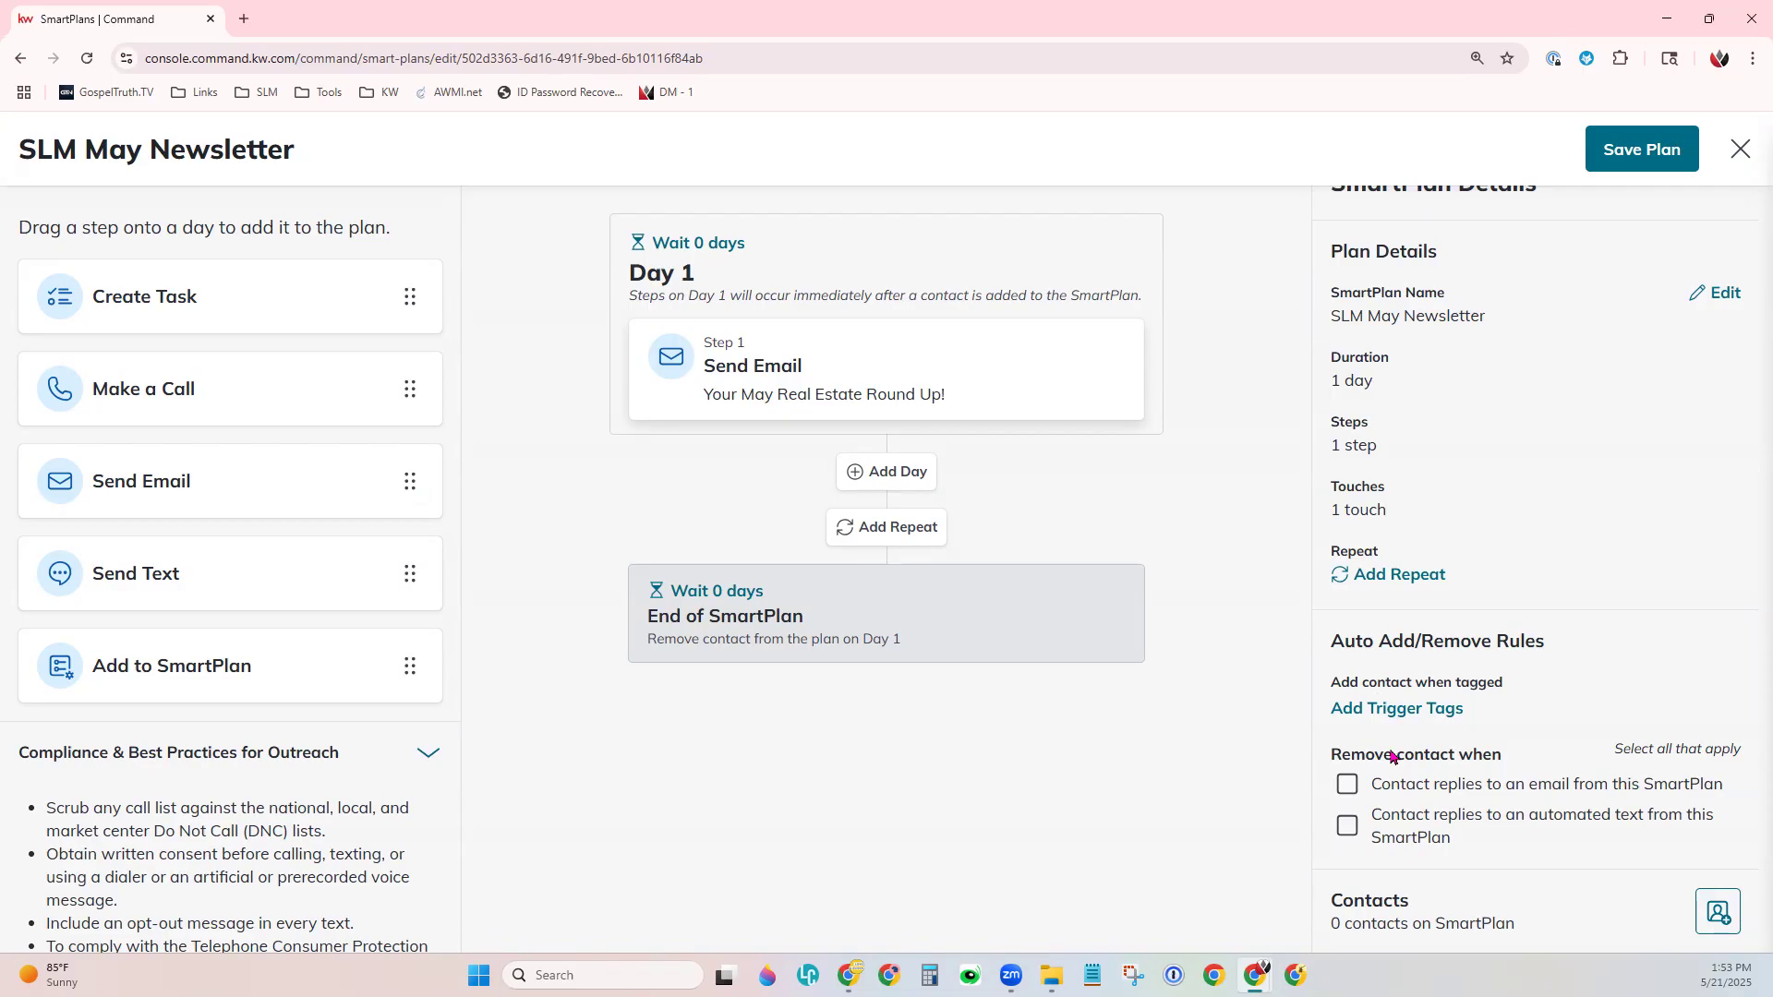
left_click(1741, 149)
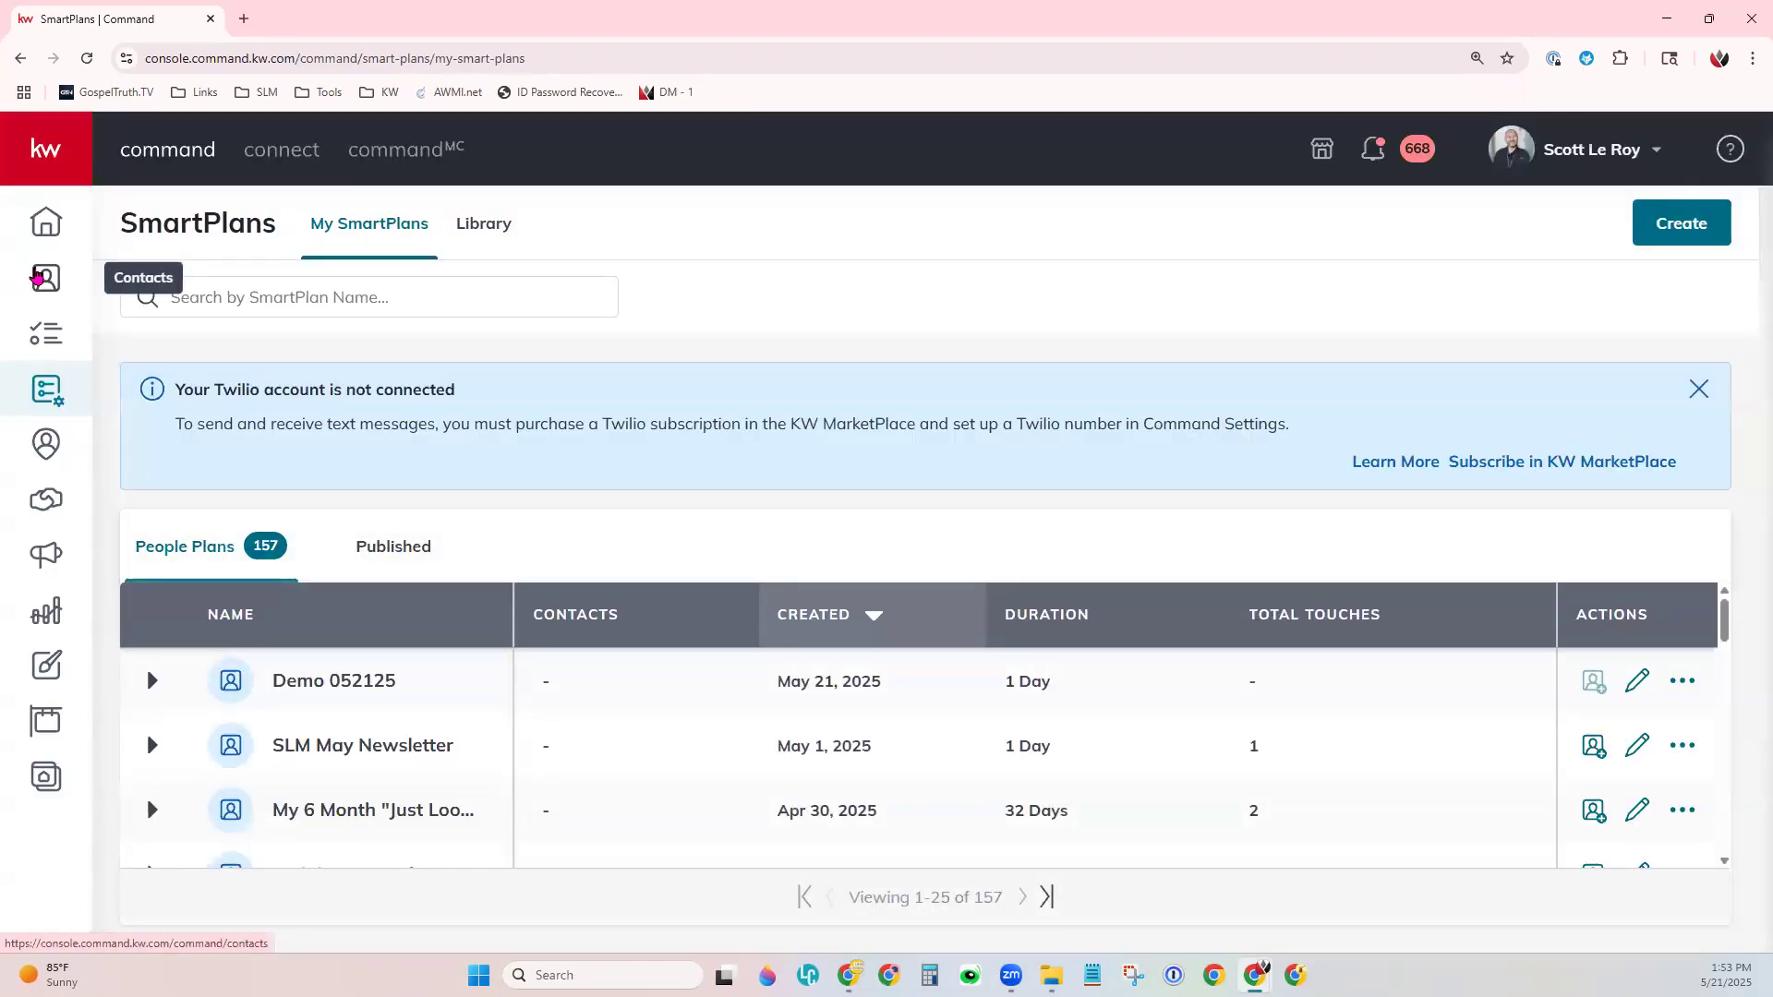
In Contacts, show 500 per page, select all 8, and choose Add to SmartPlan from Actions.
left_click(37, 278)
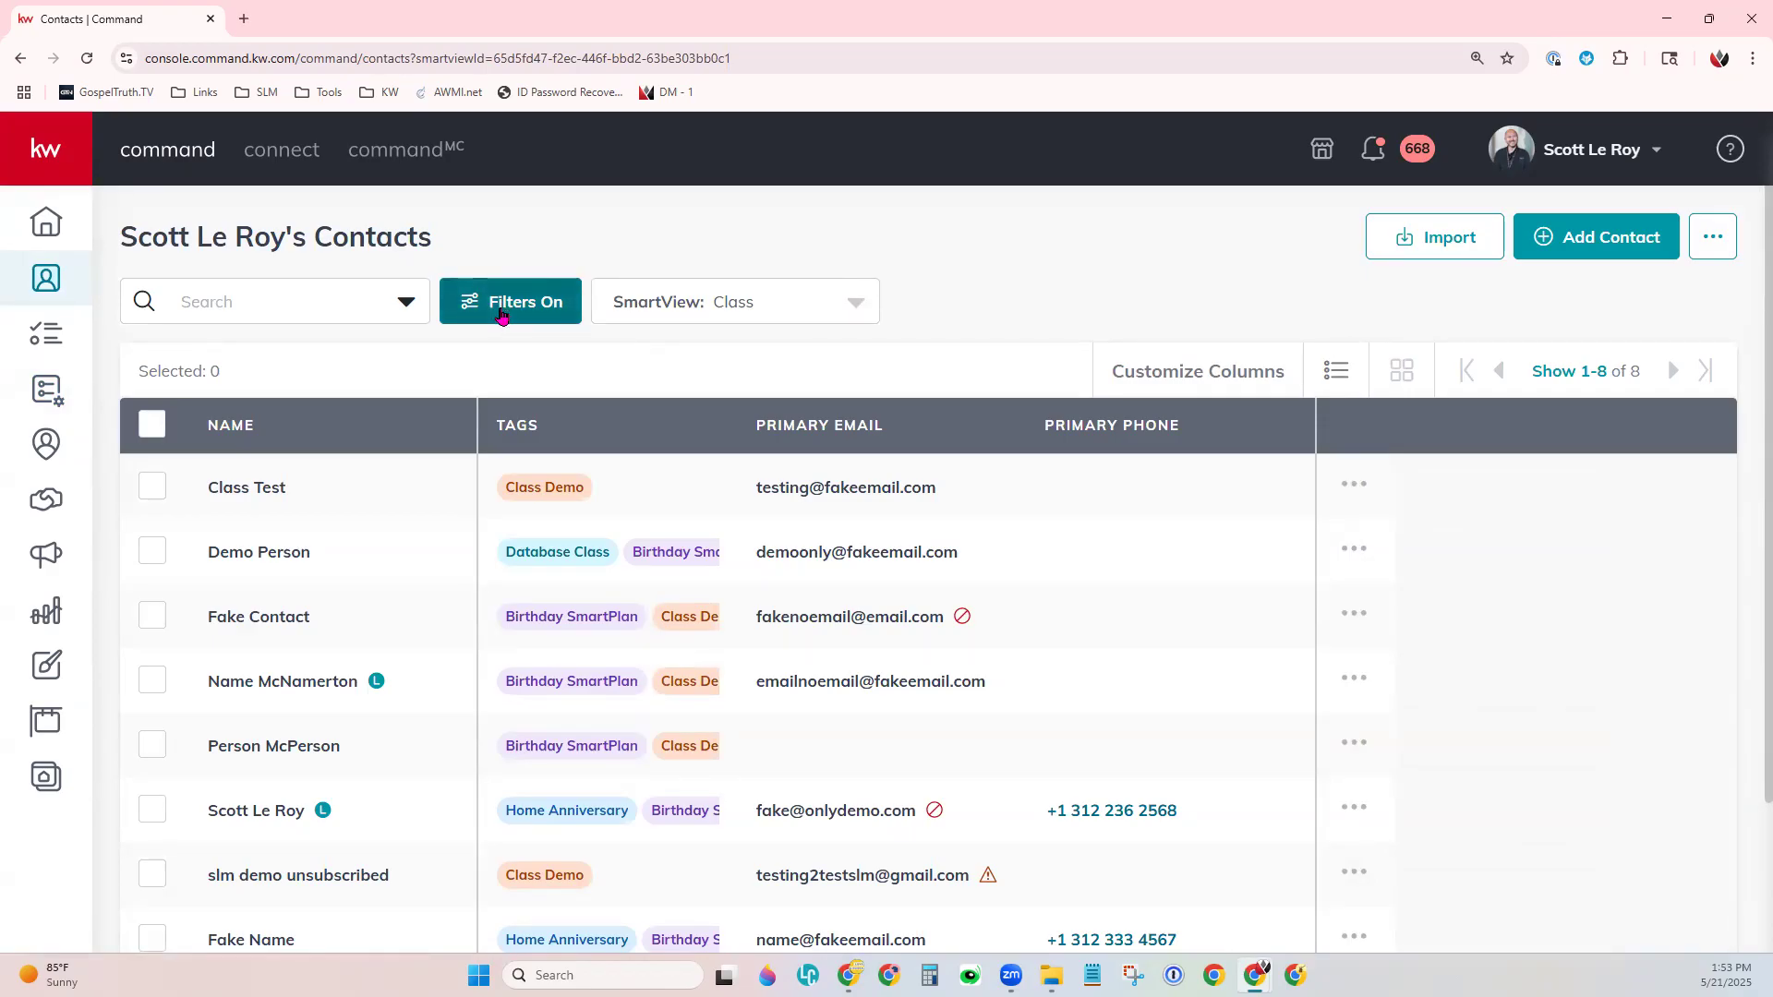
left_click(1603, 372)
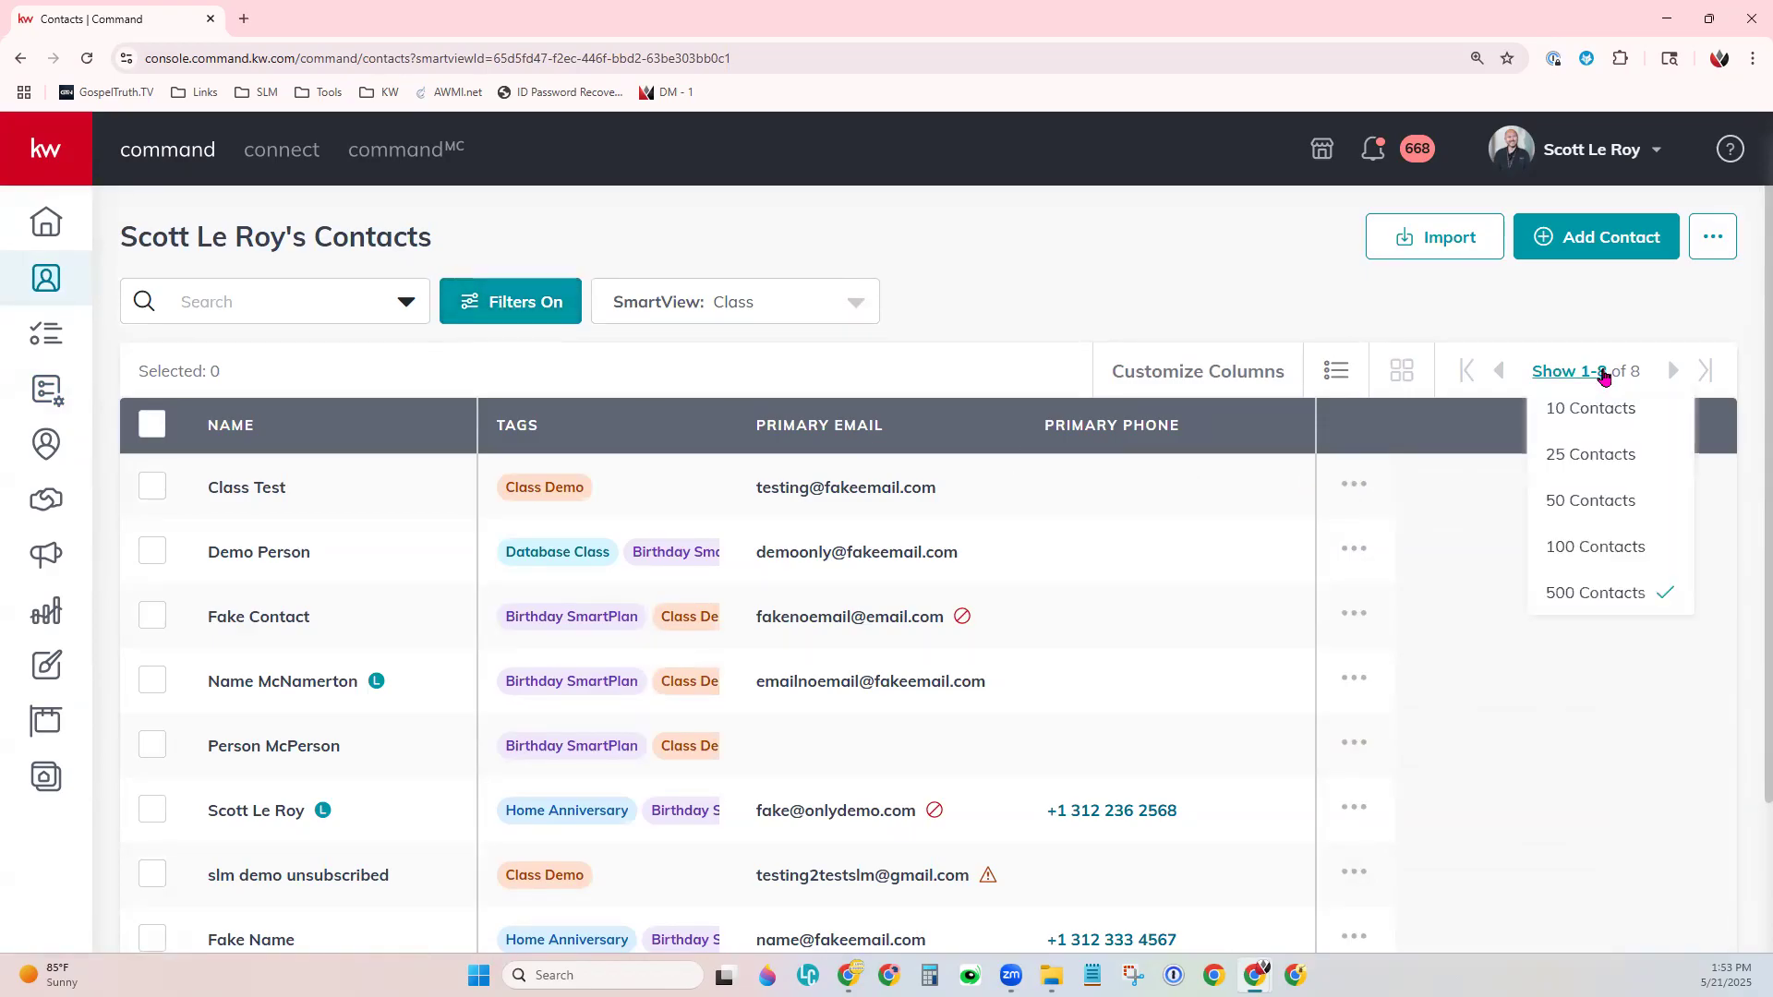
left_click(1590, 591)
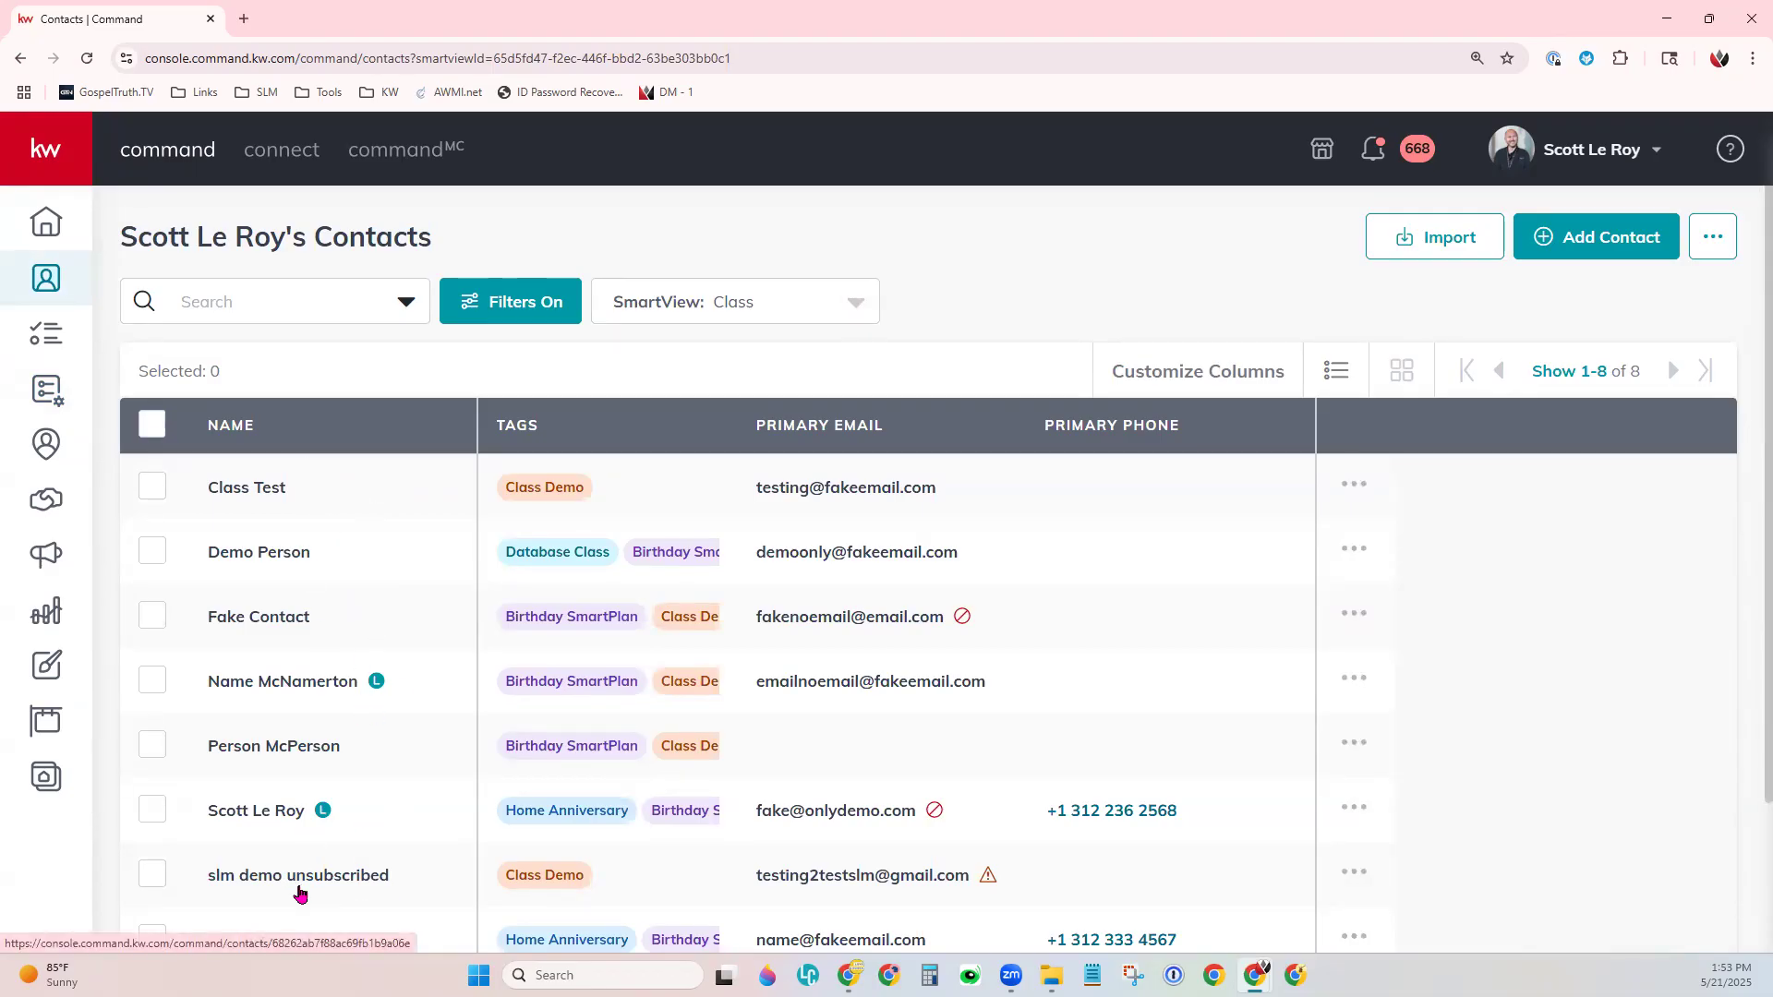
left_click(152, 424)
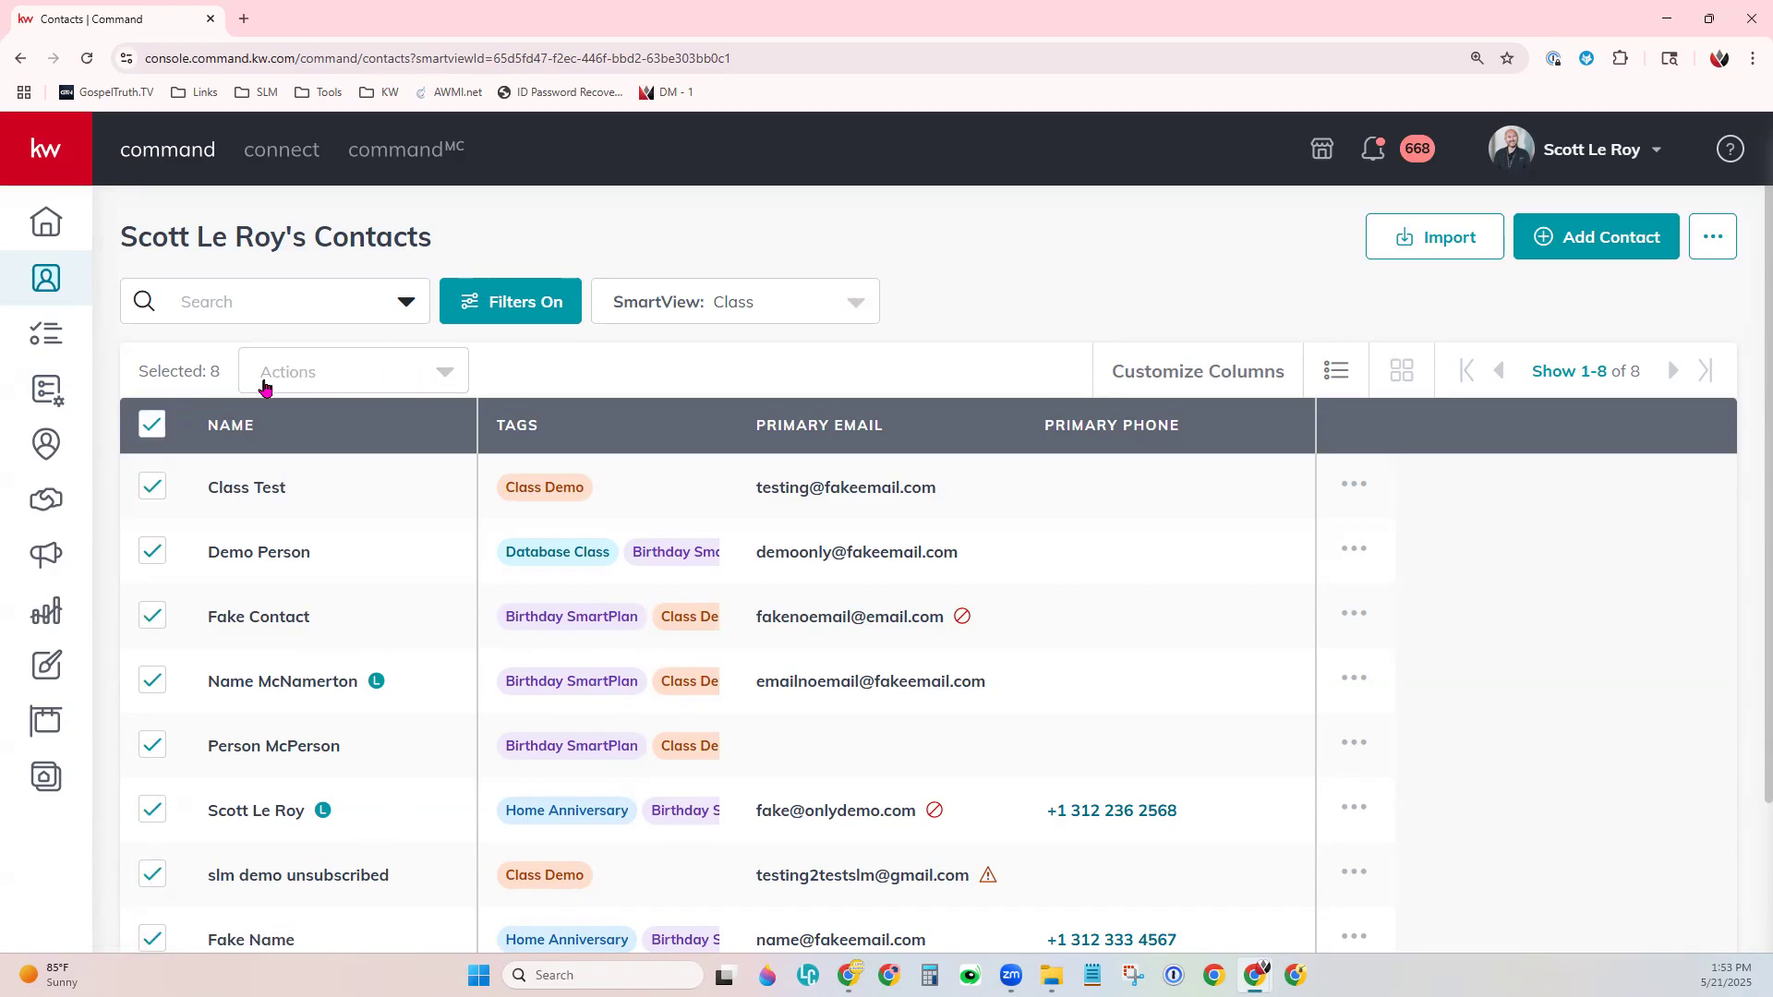
left_click(416, 381)
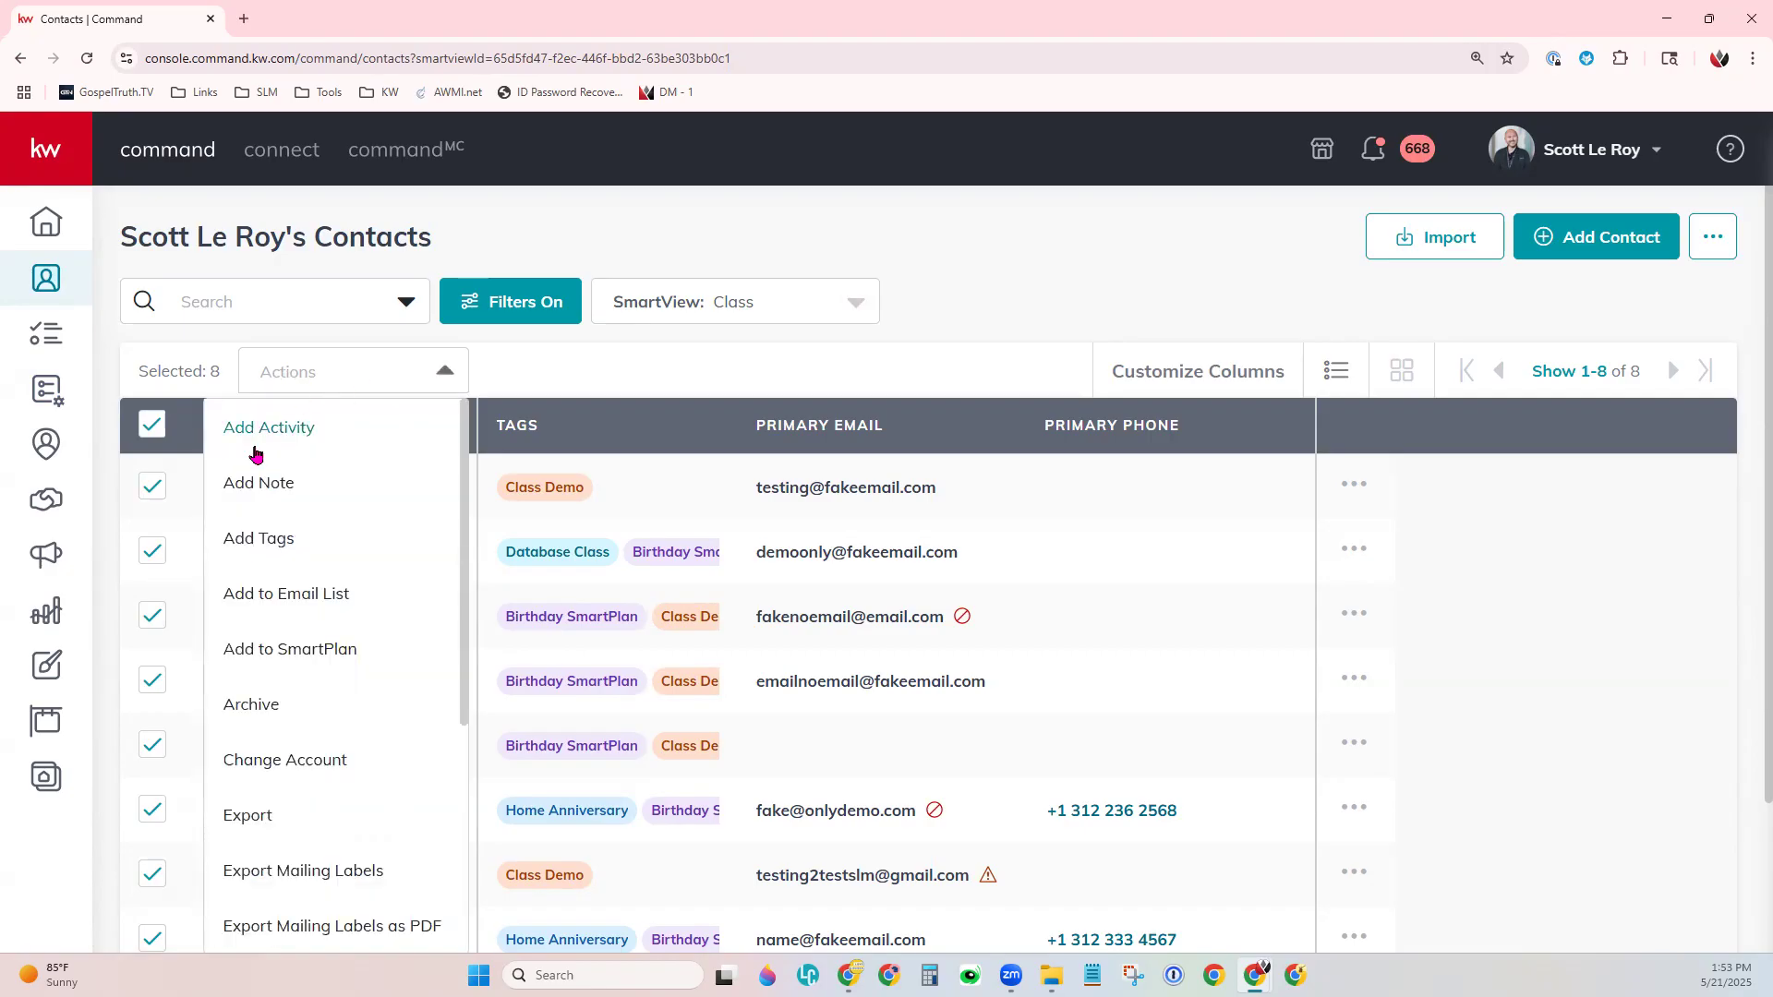
left_click(334, 654)
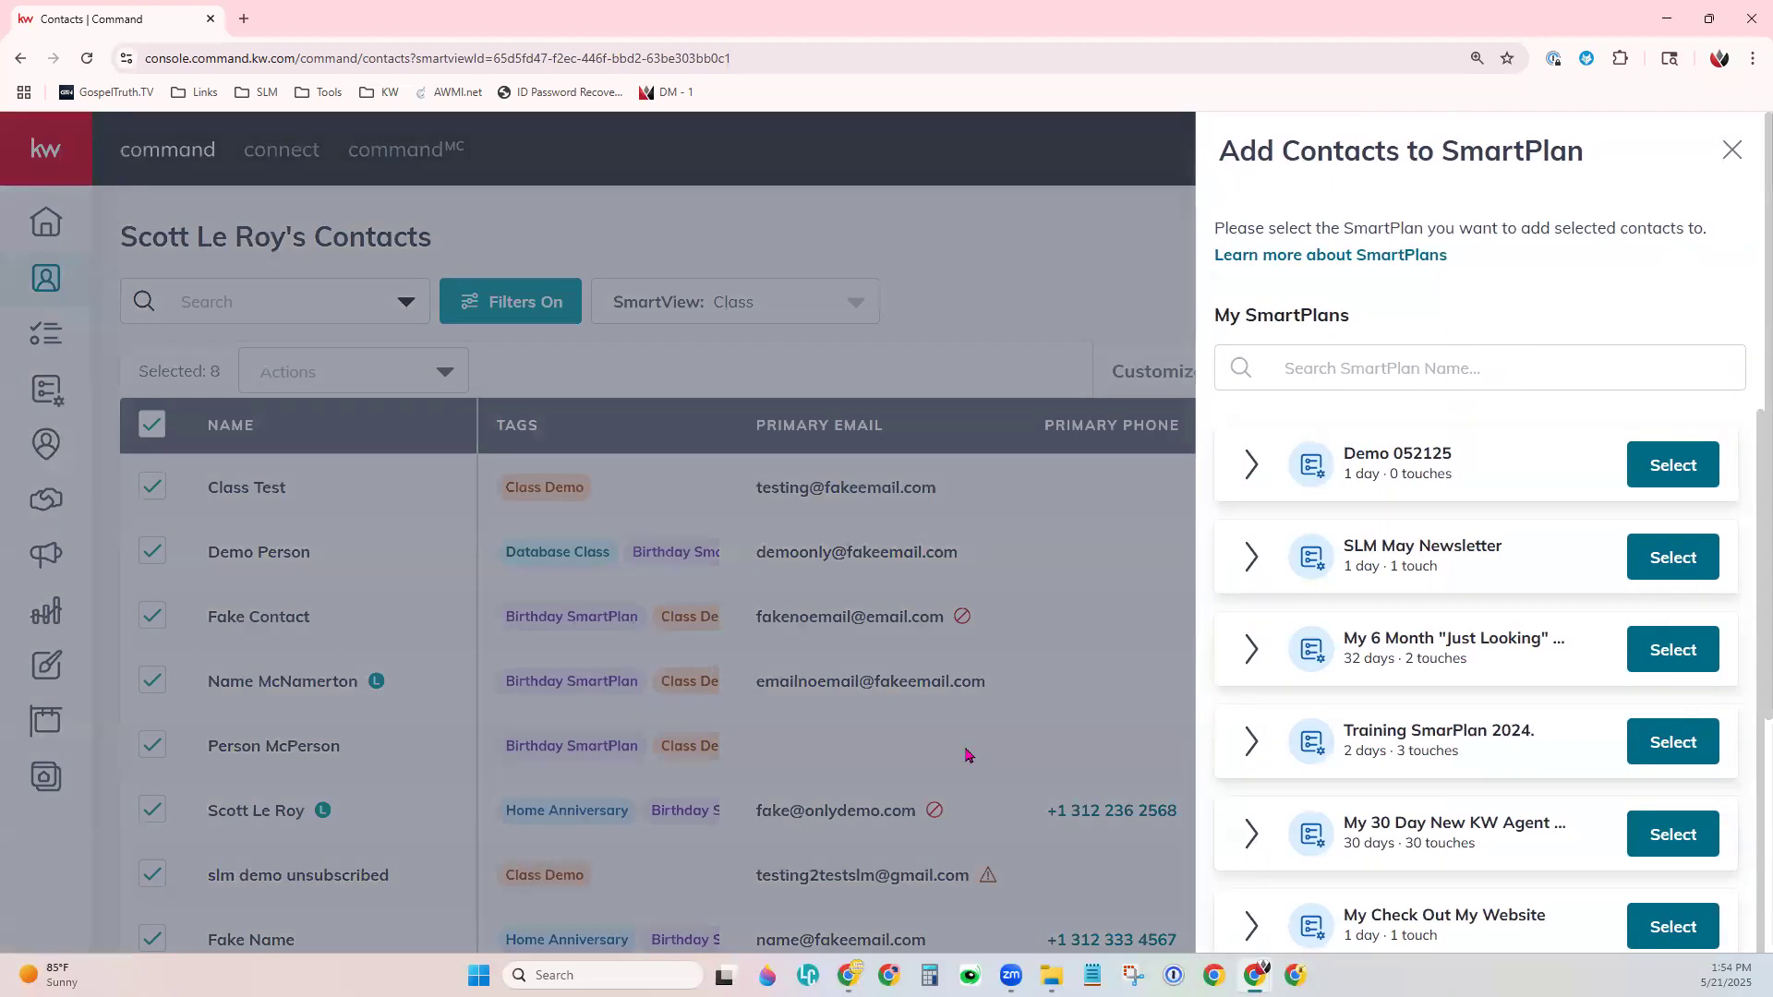
Select Demo 052125 in Add Contacts to SmartPlan, opening its Select Start Date dialog.
left_click(1515, 367)
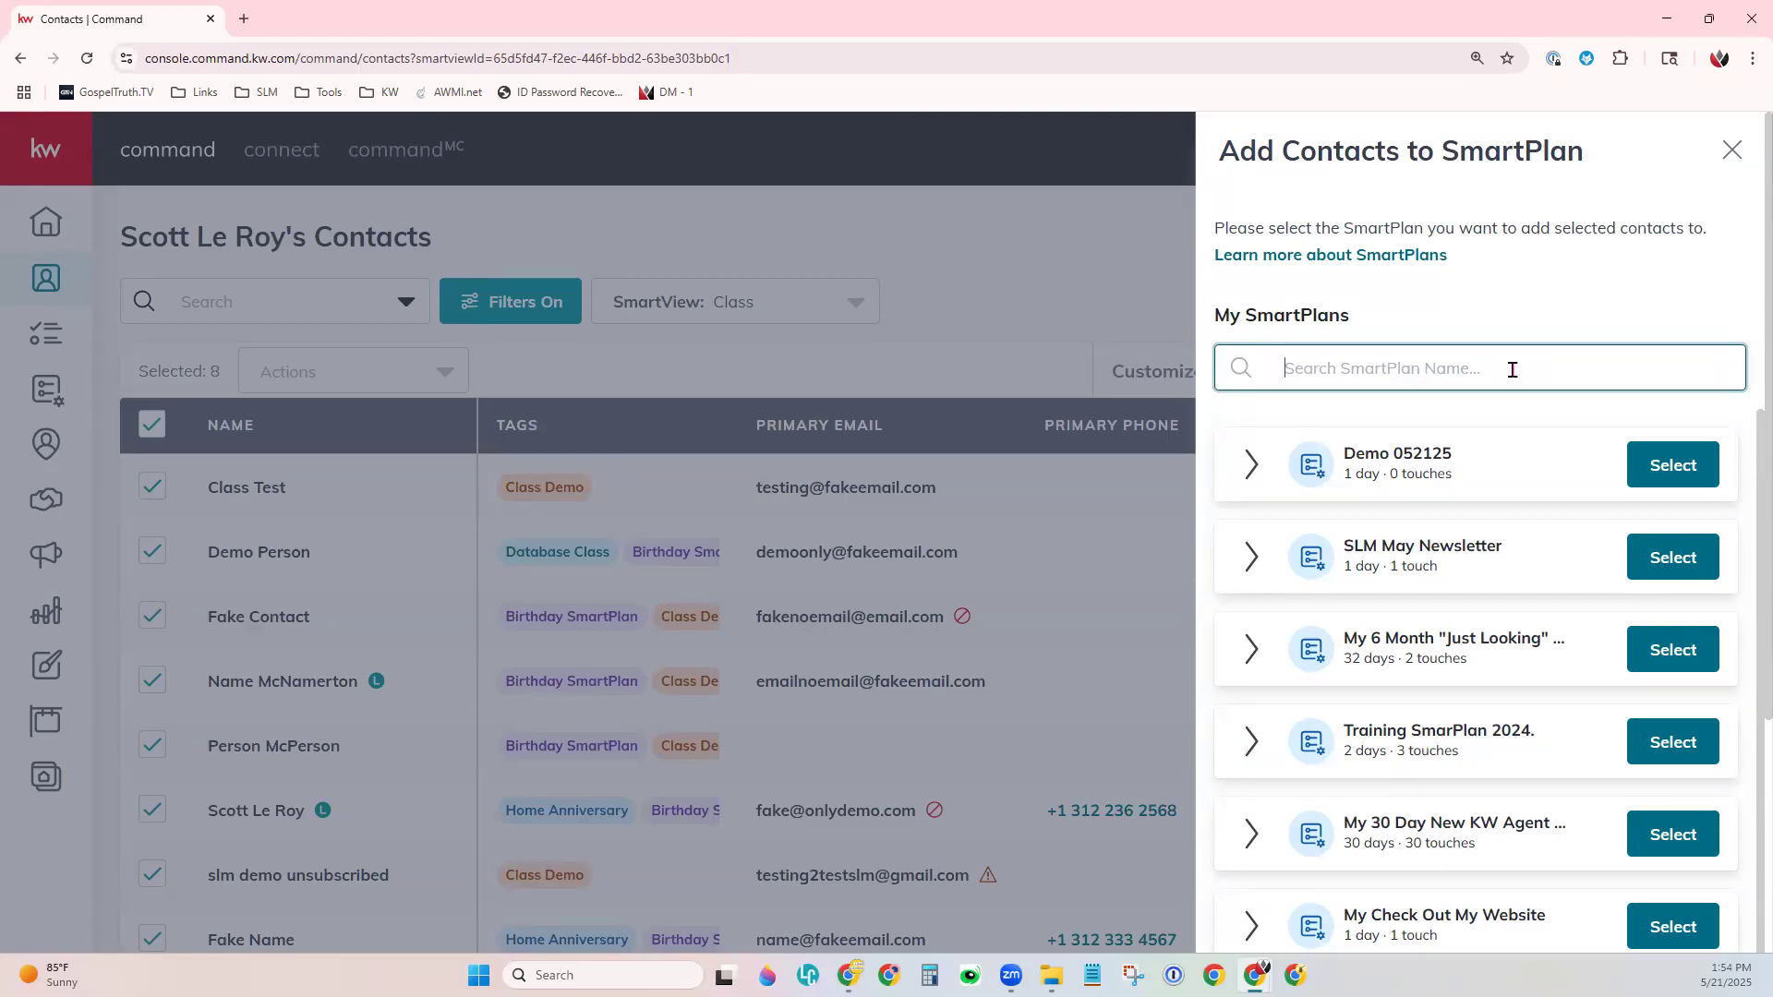
left_click(1676, 476)
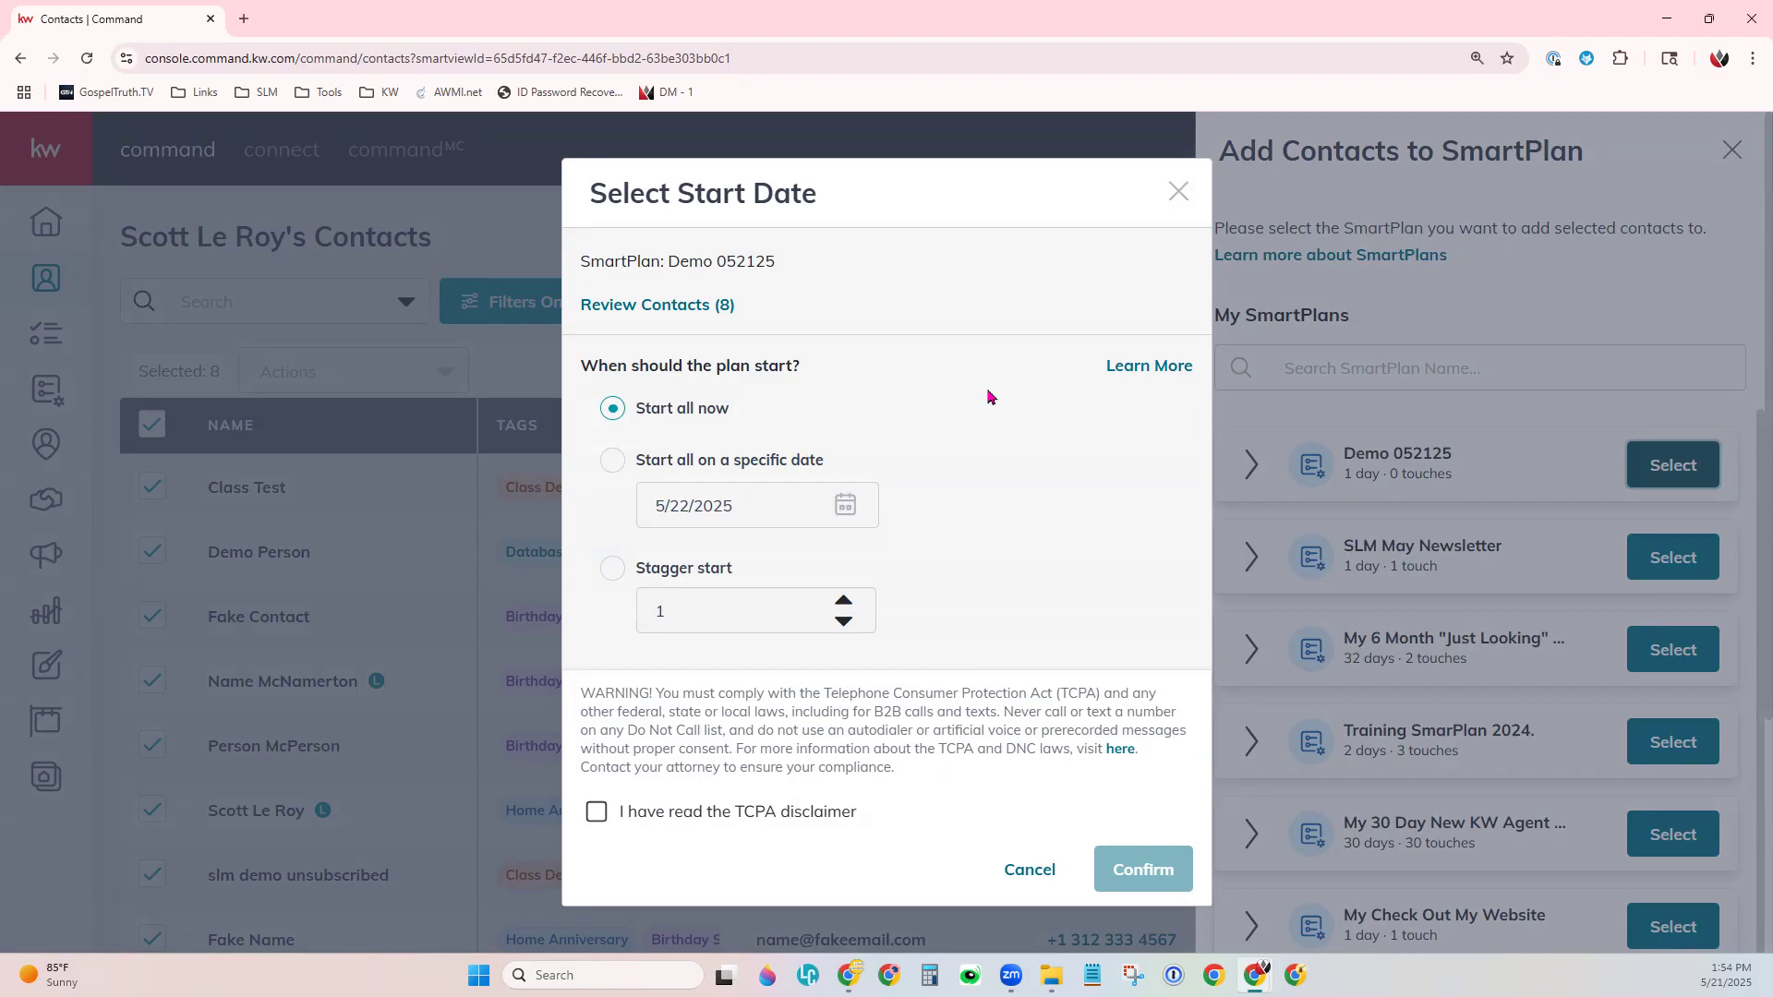
Try a May 31 specific start date, then switch to Stagger start with value 1.
left_click(610, 467)
left_click(848, 505)
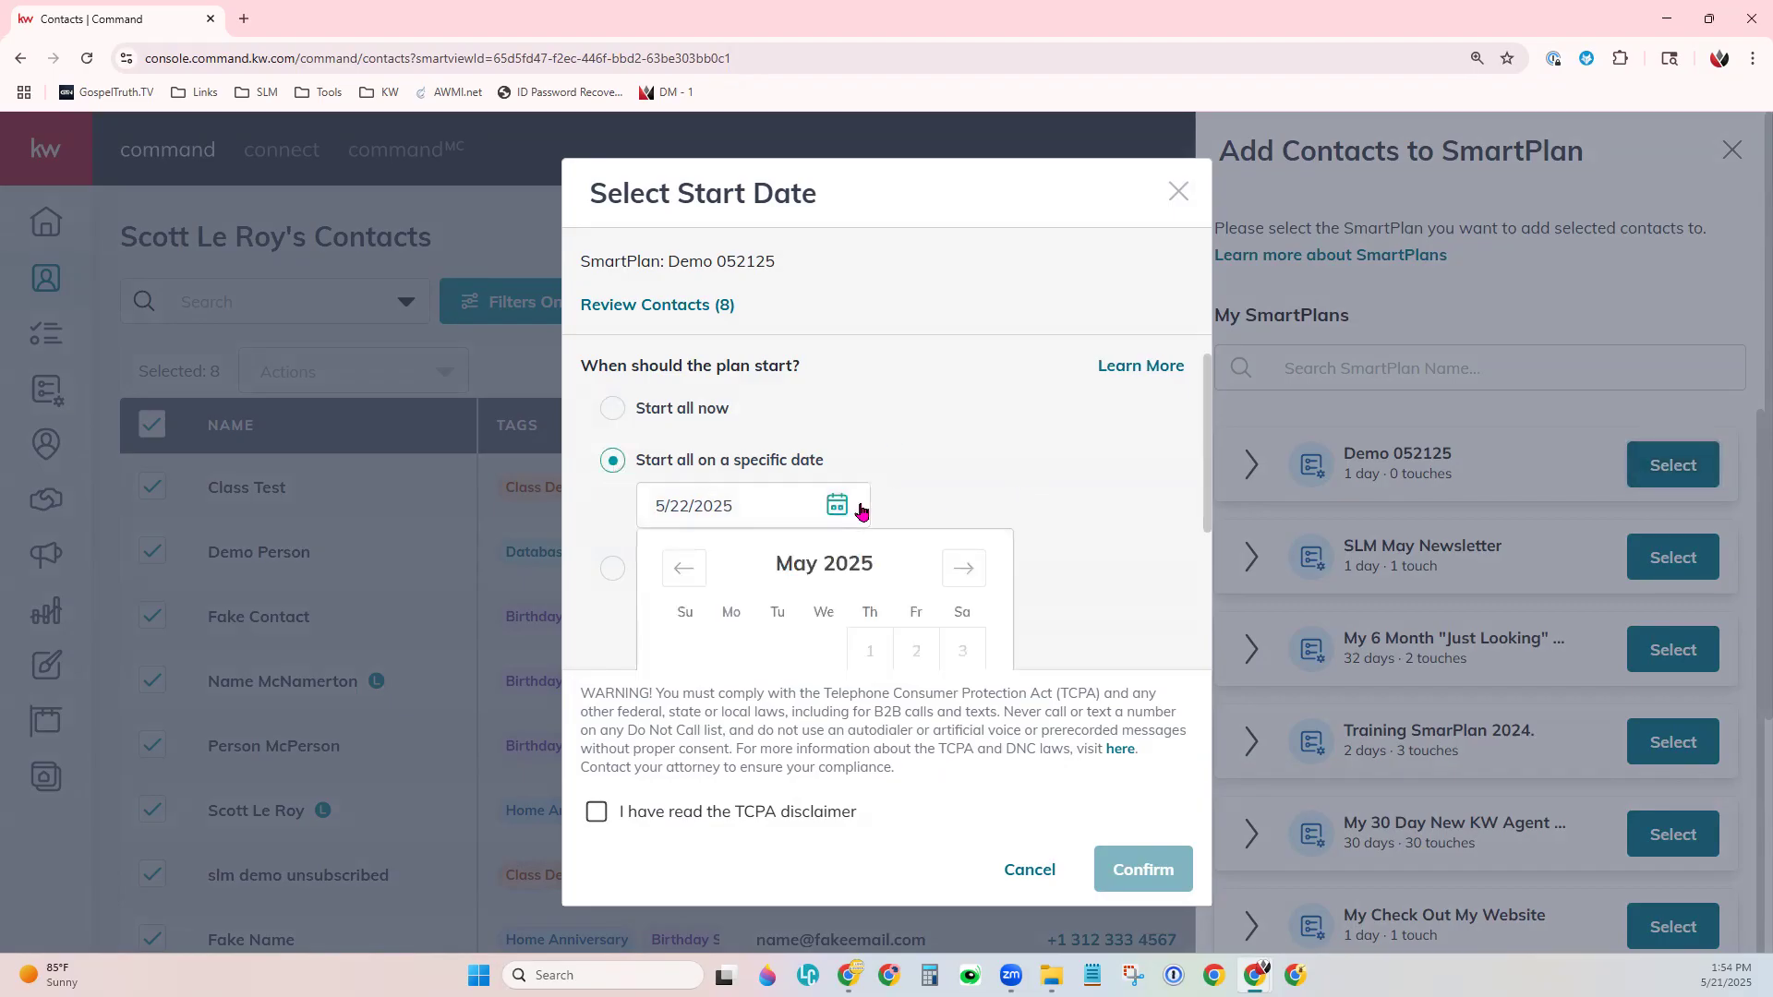
scroll(979, 569, "down", 3)
left_click(962, 587)
scroll(1074, 579, "up", 3)
left_click(1002, 431)
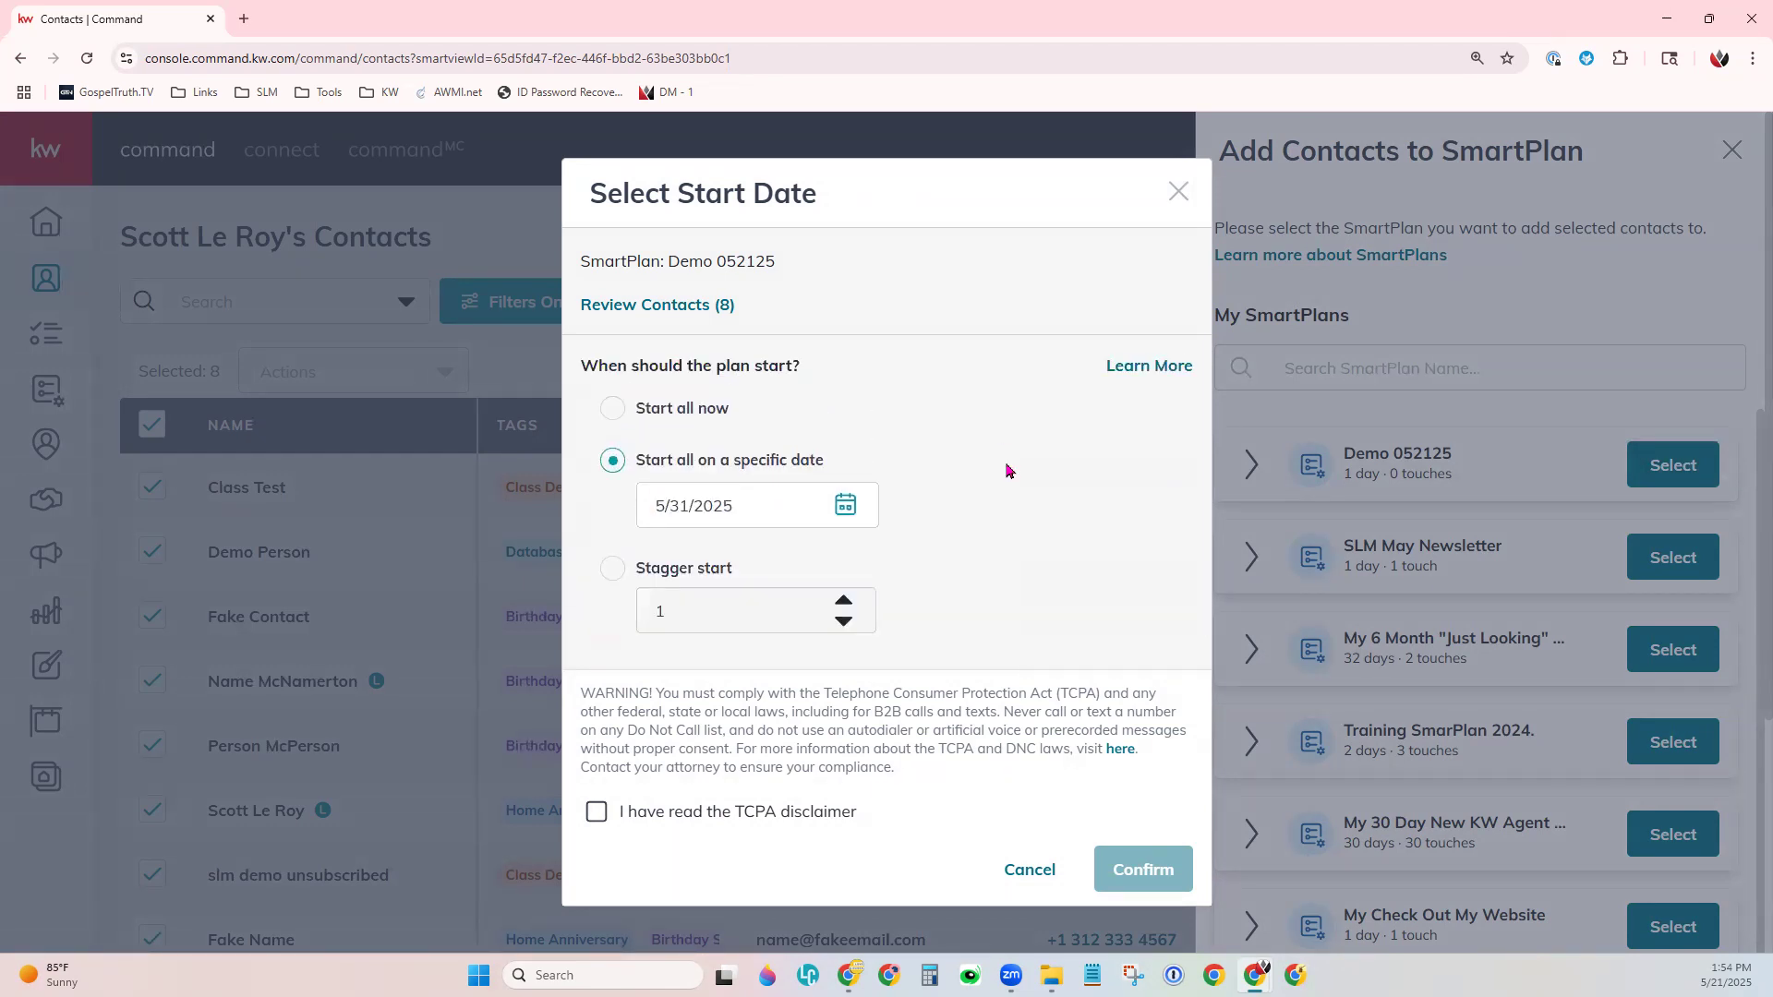
left_click(612, 568)
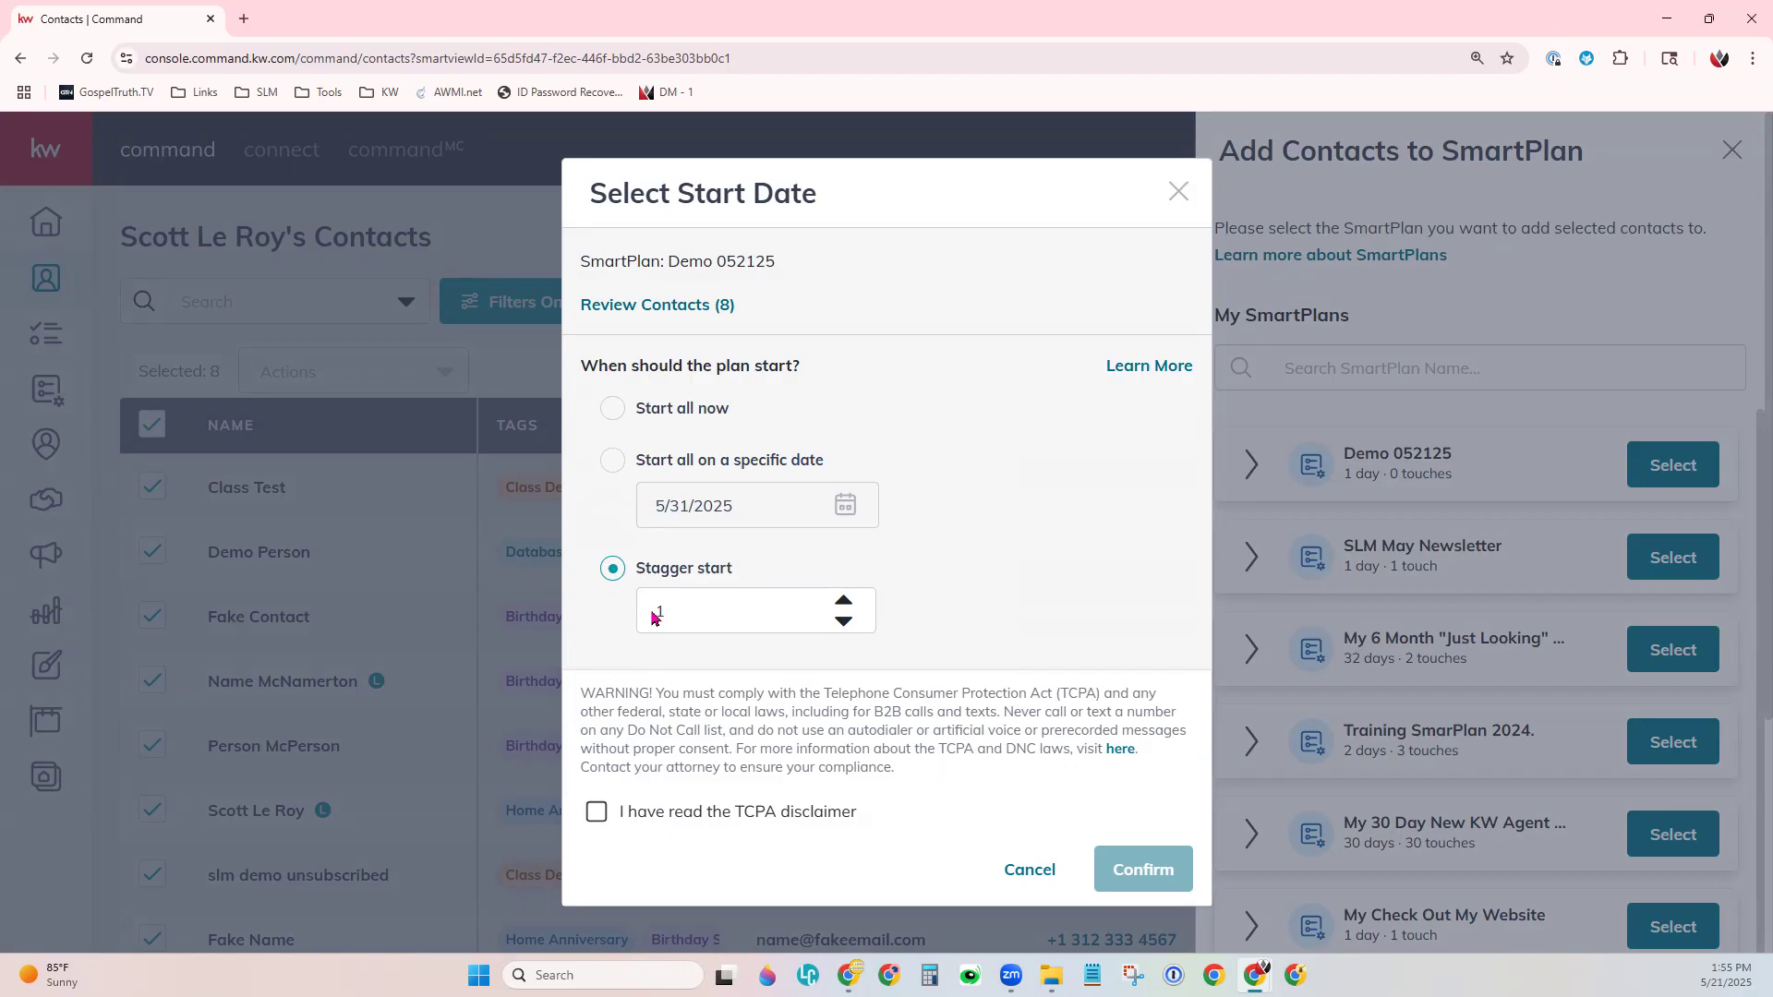
Try starting Demo 052125 for all contacts now, hit the no-steps error, and close the dialog.
left_click(605, 415)
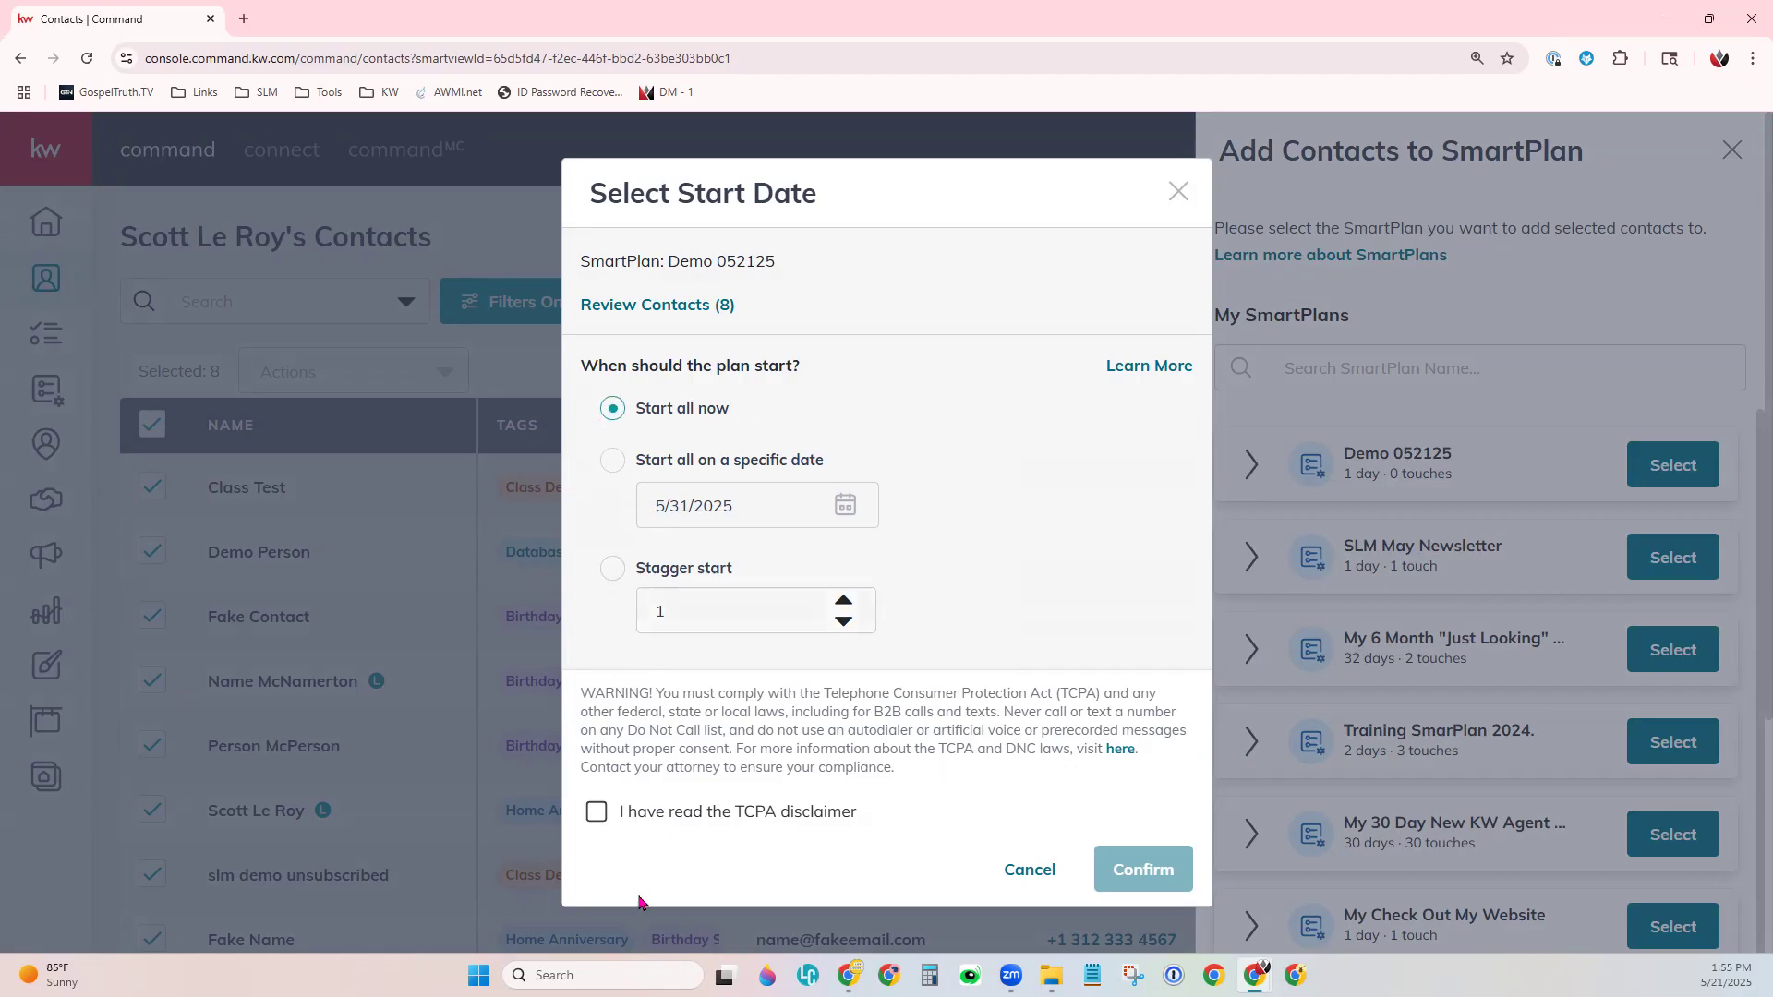
left_click(596, 812)
mouse_move(861, 965)
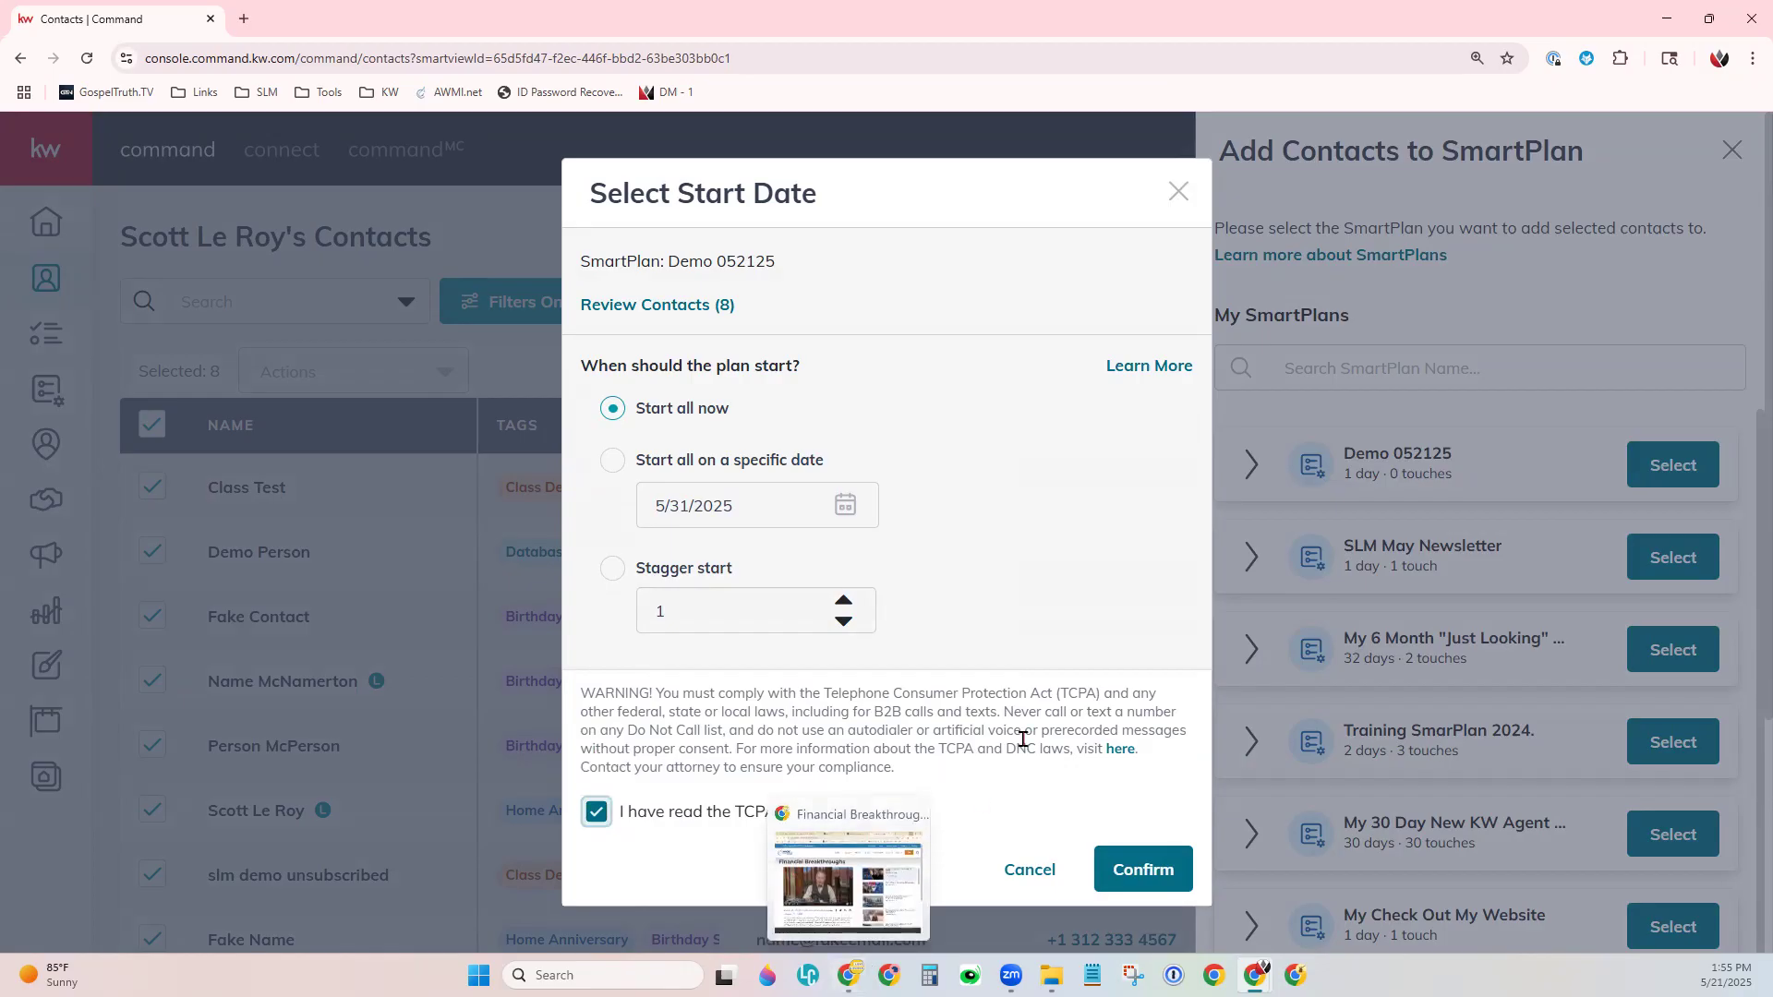
left_click(1164, 882)
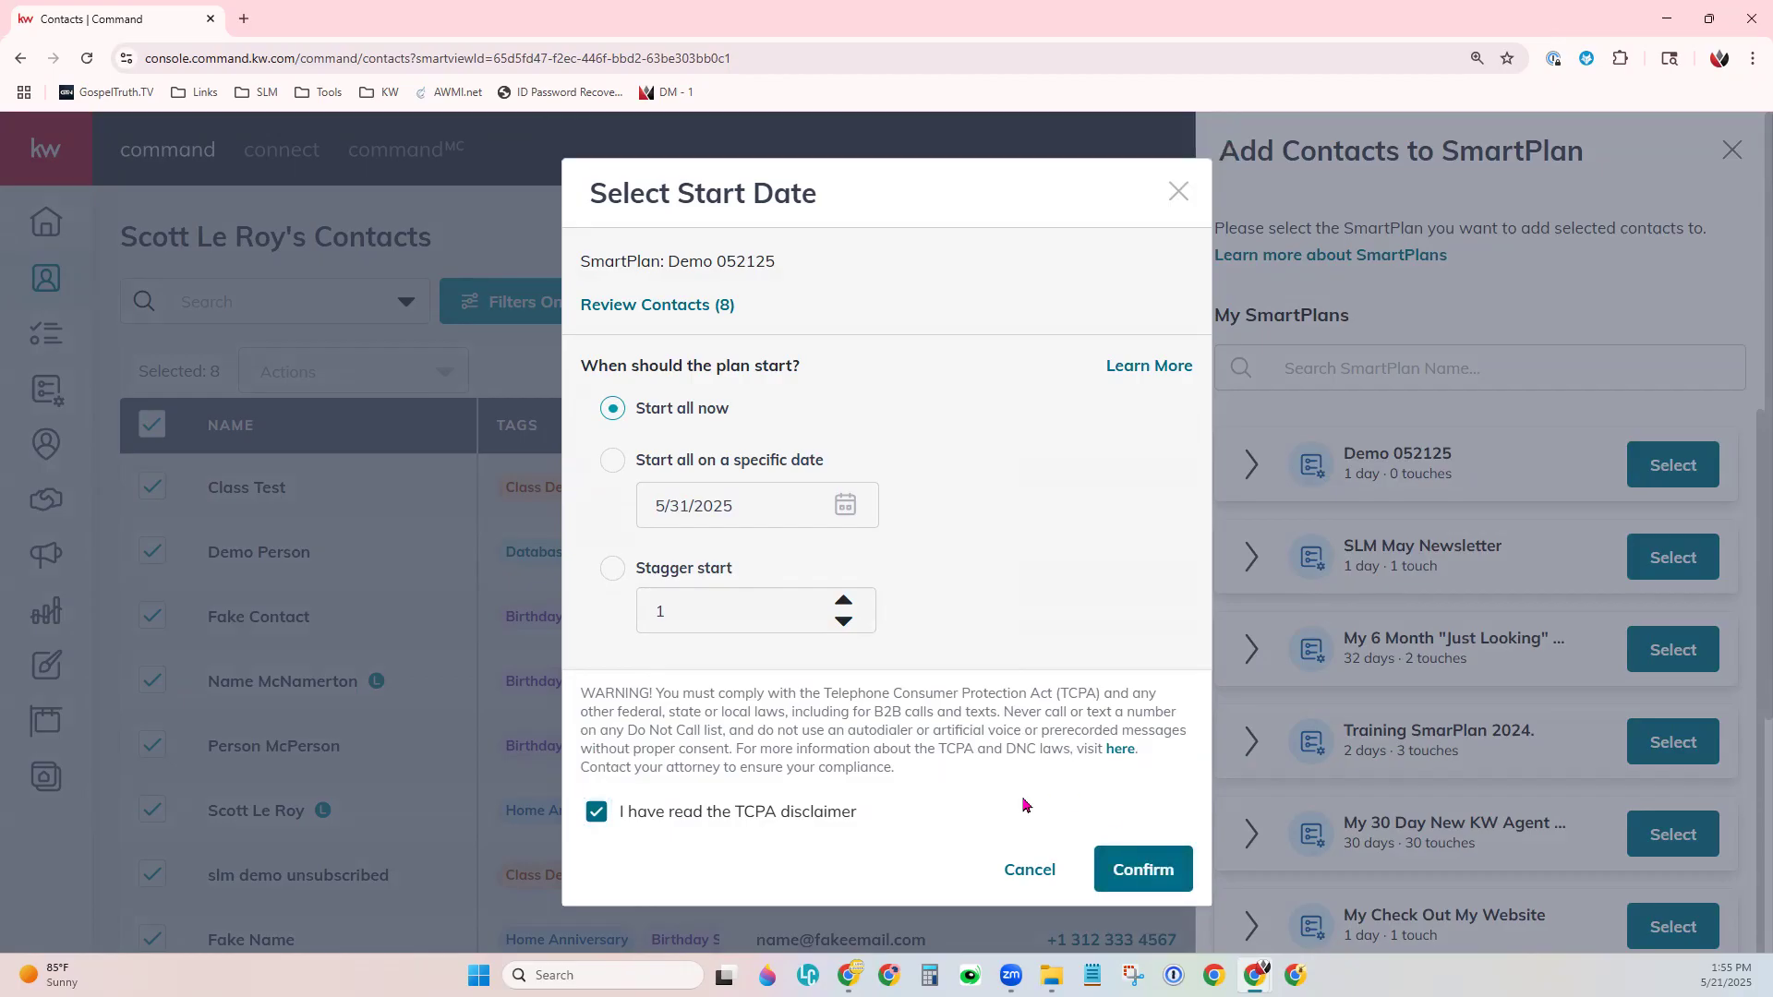
left_click(1175, 194)
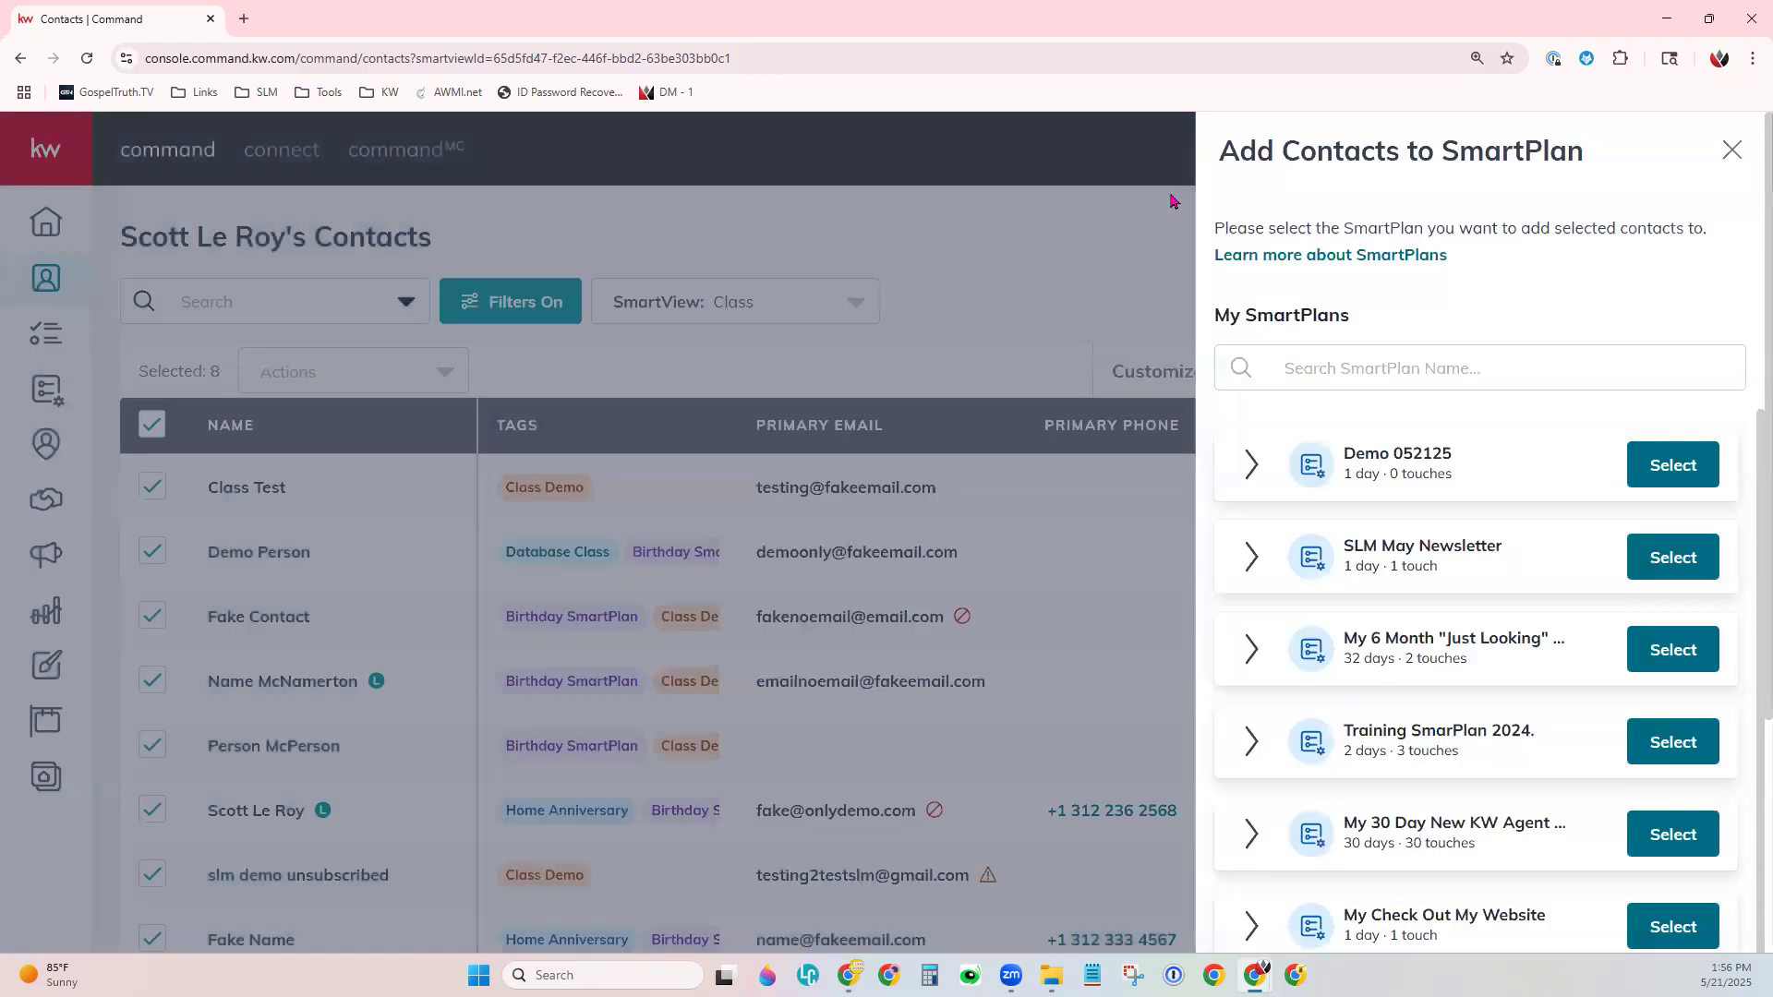
Enroll the 8 contacts in SLM May Newsletter starting now despite missing emails, then deselect them.
left_click(1693, 570)
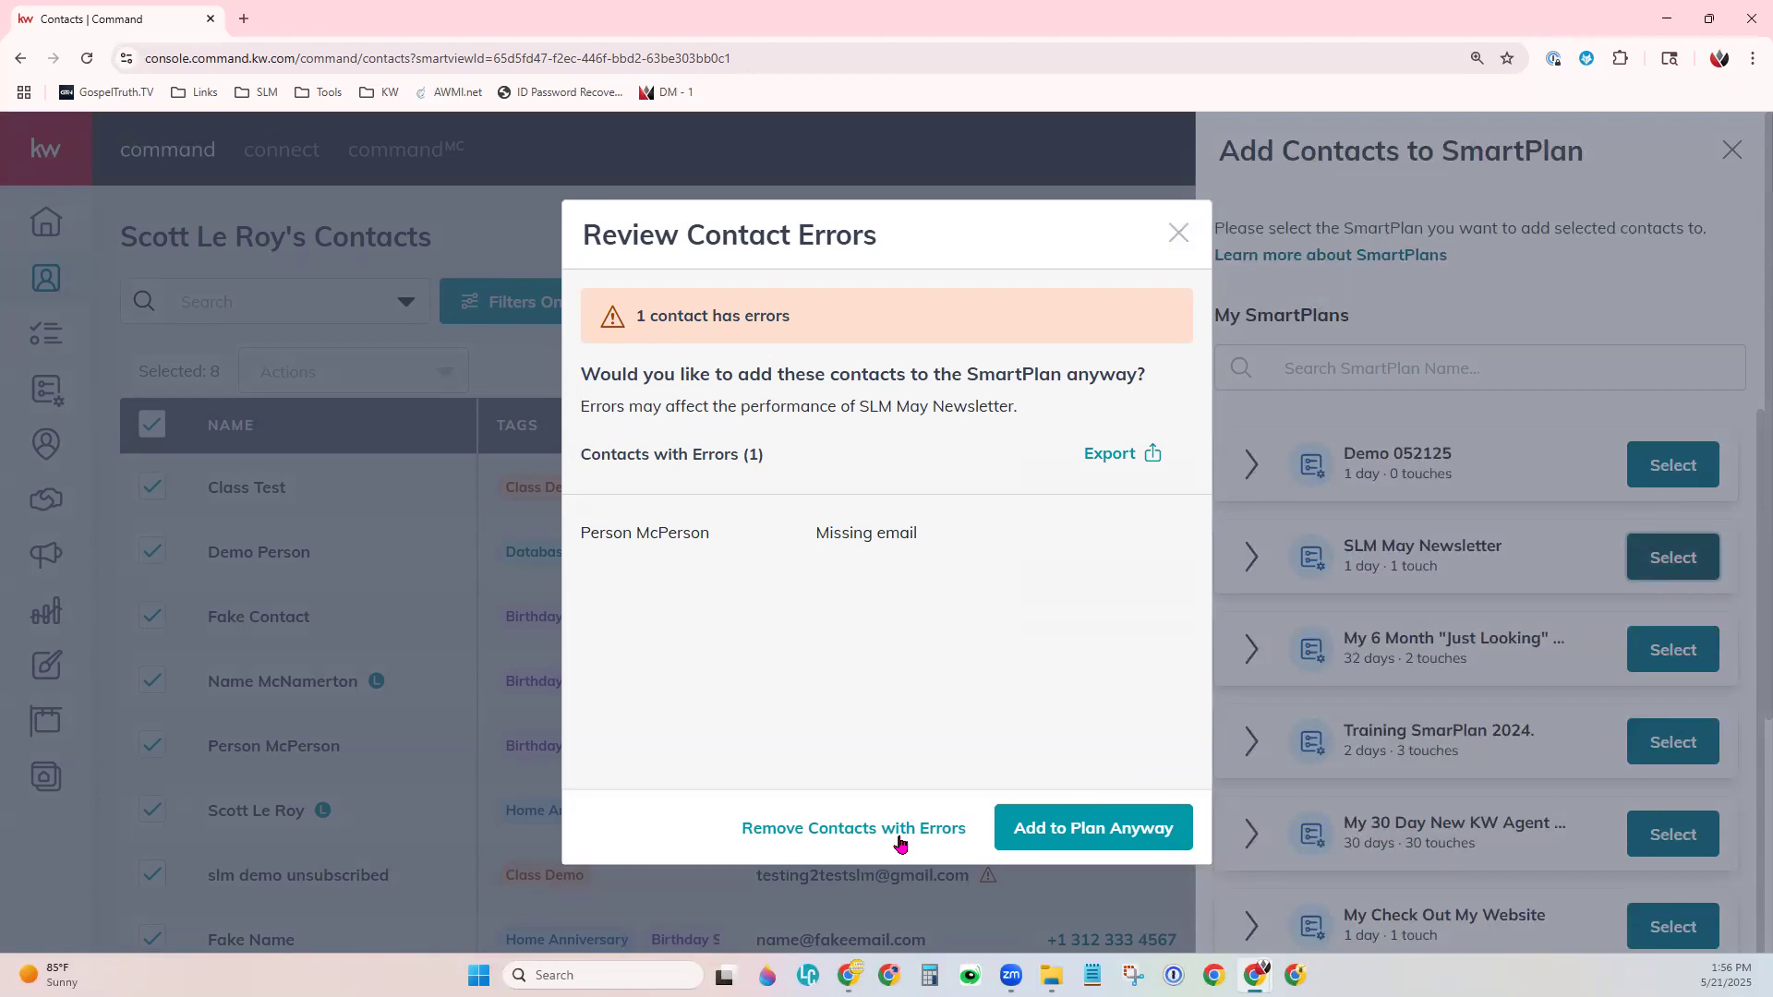
left_click(1172, 843)
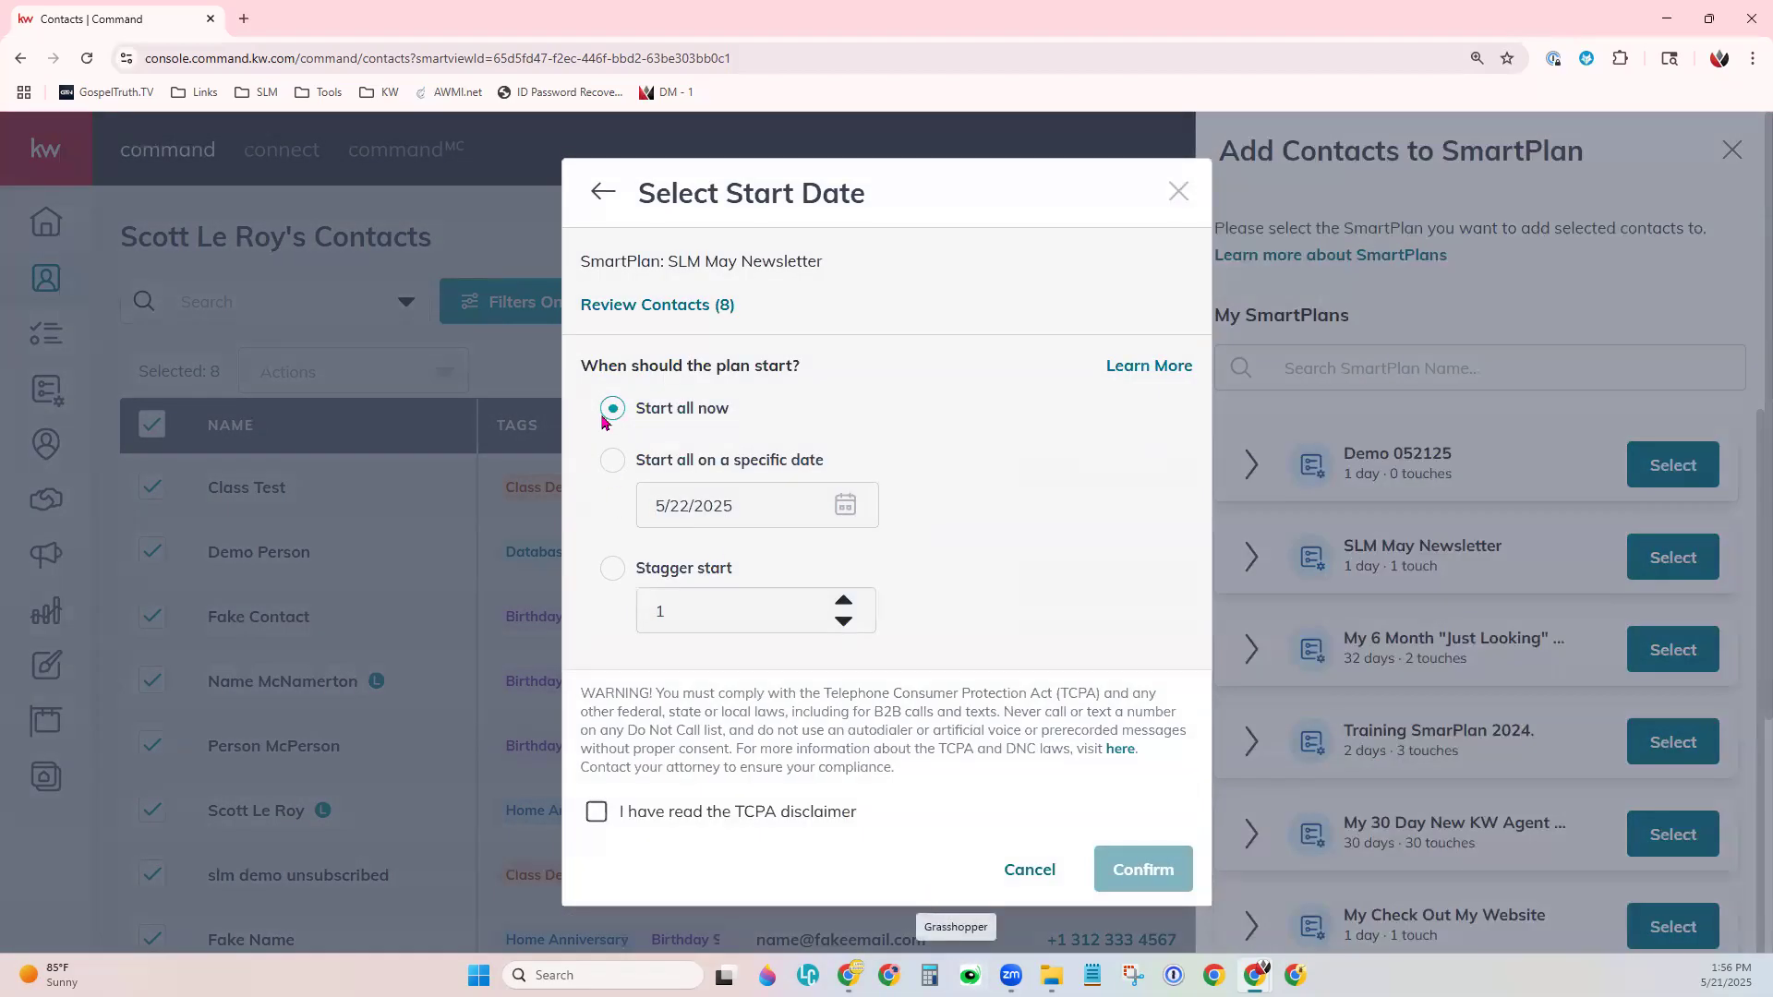
left_click(597, 813)
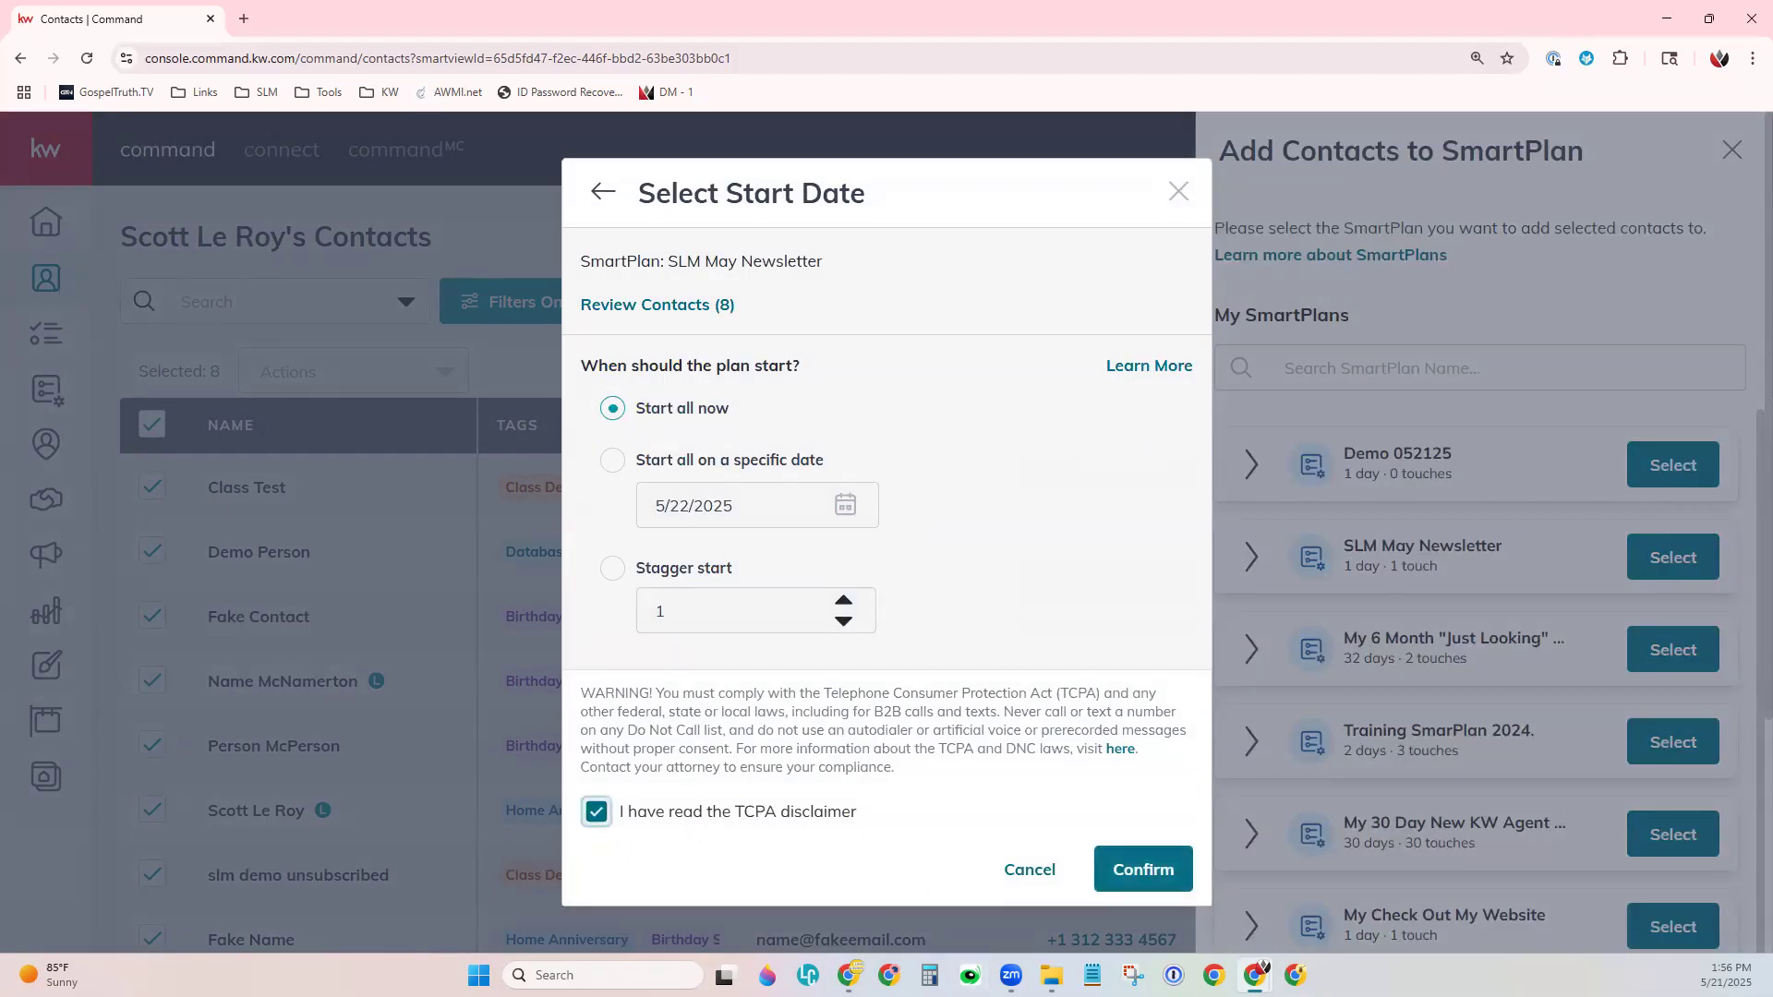
left_click(1127, 886)
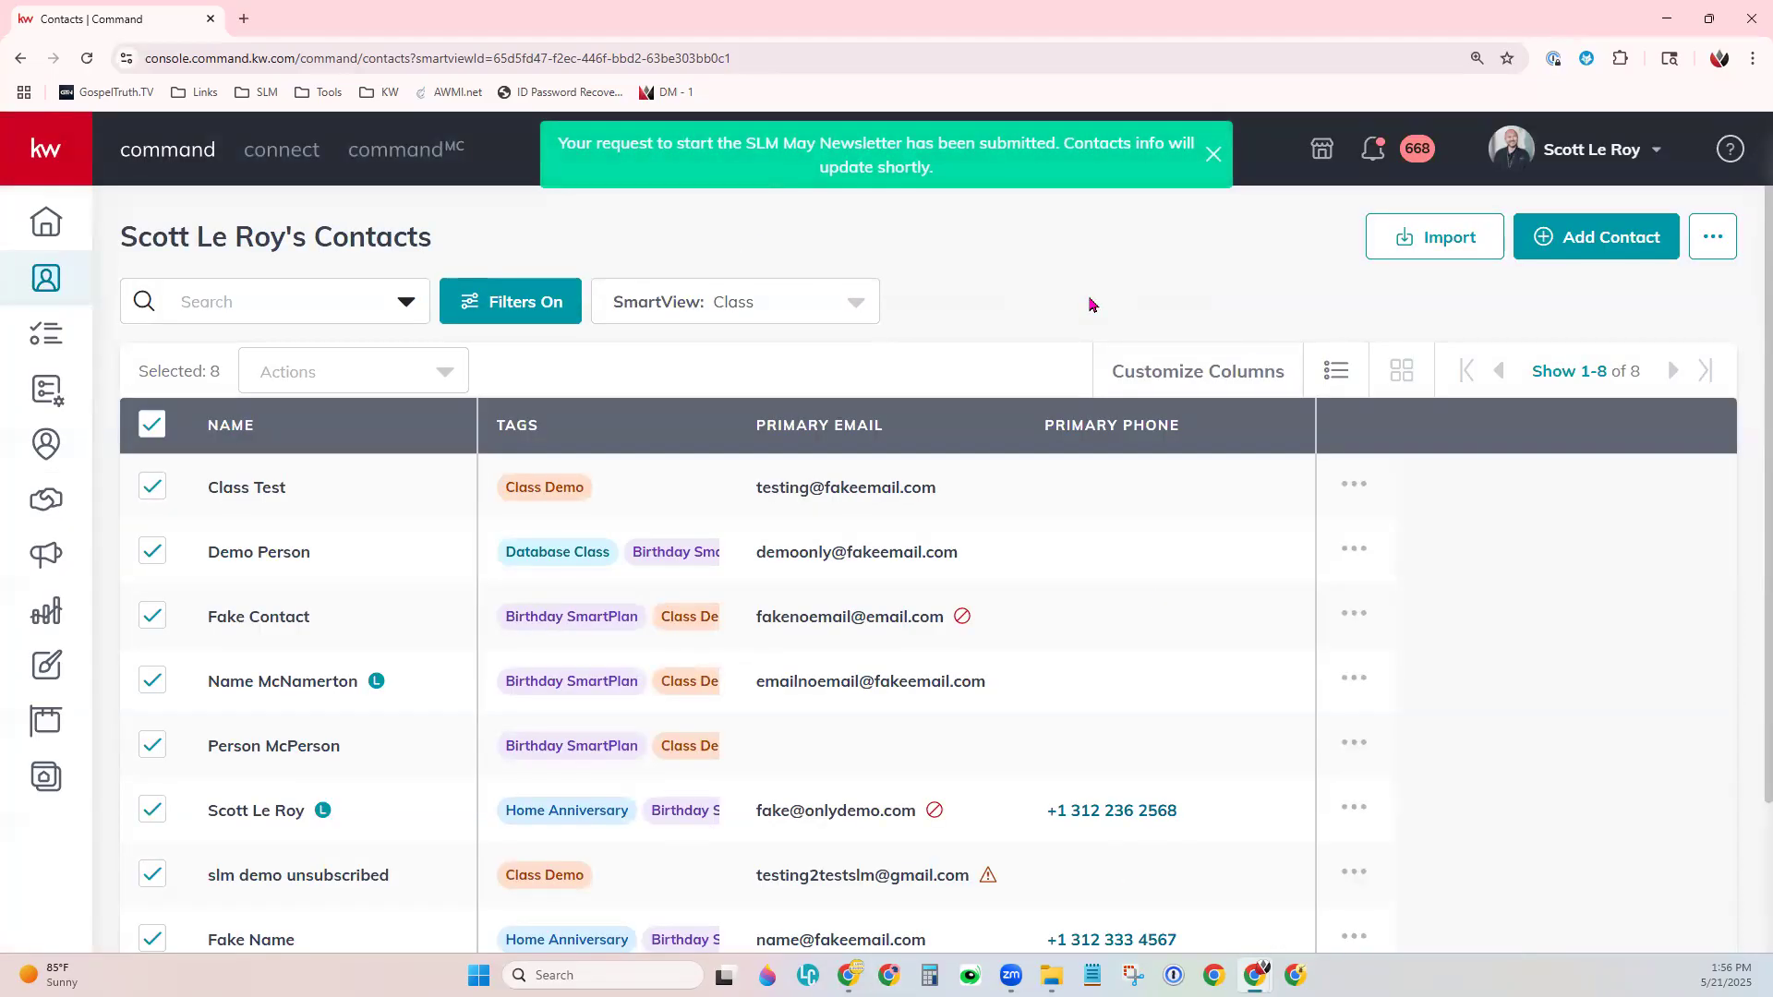
left_click(151, 426)
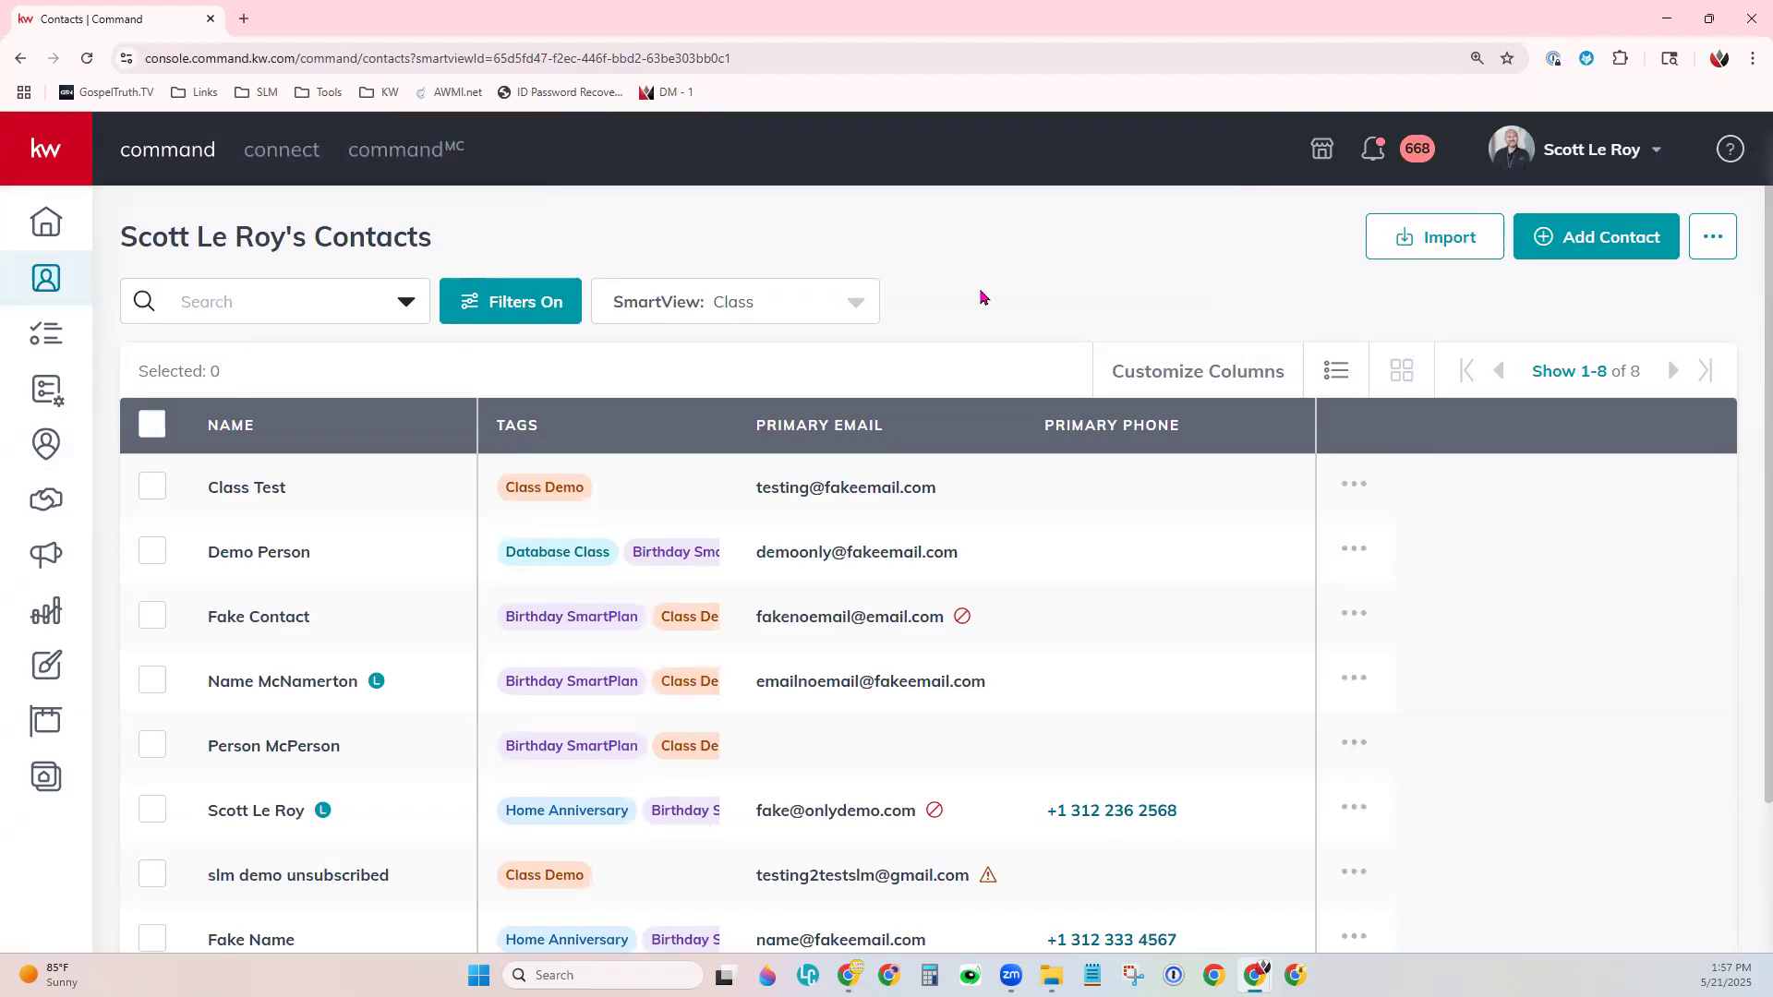
Go to SmartPlans, dismiss the Twilio notice, and edit the Demo 052125 plan.
left_click(51, 397)
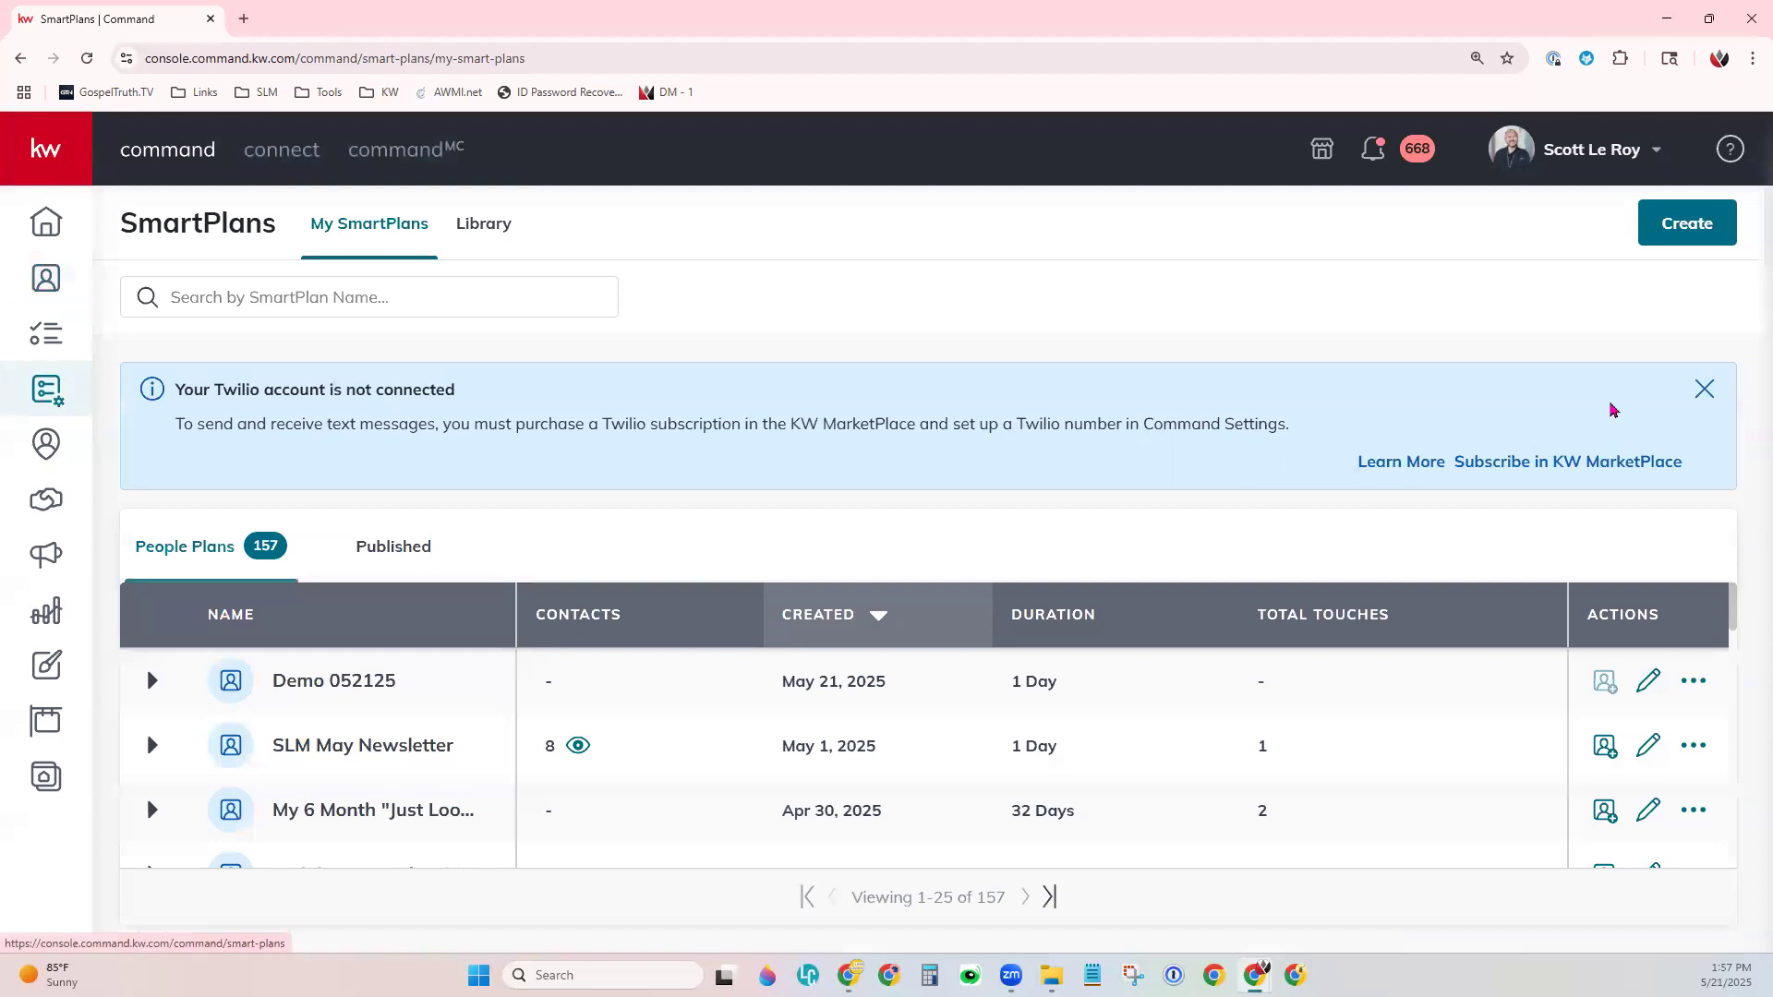
left_click(1704, 389)
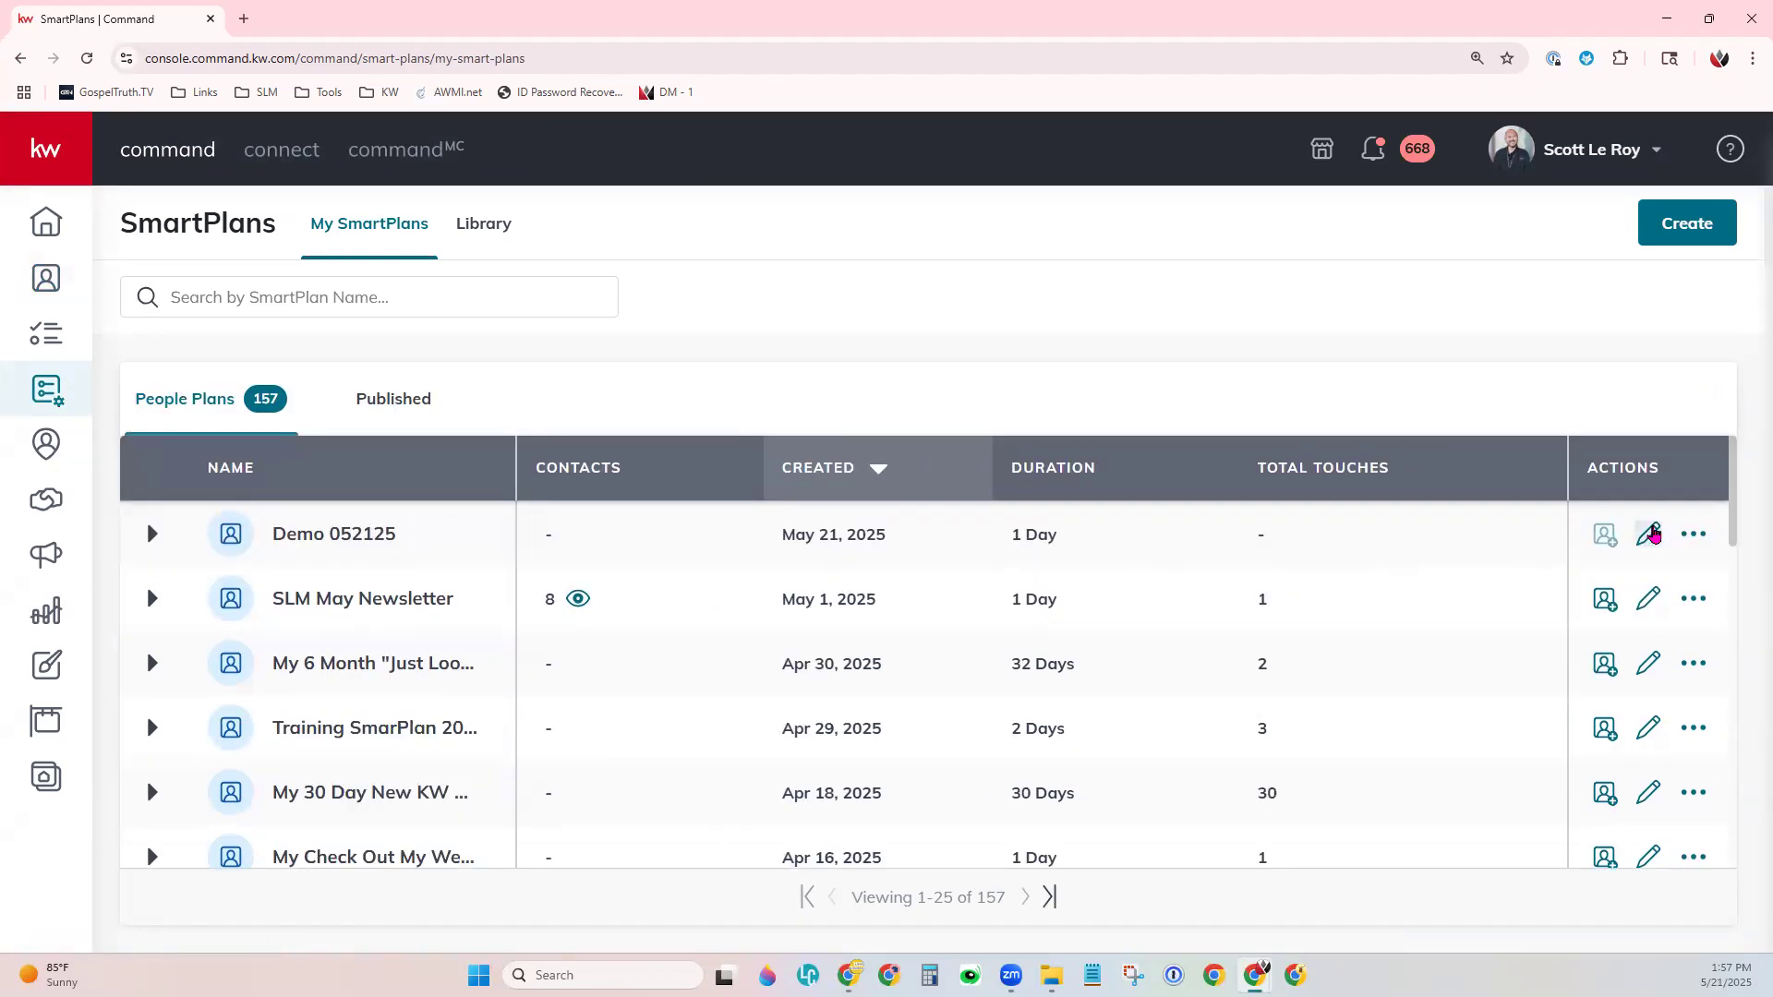
left_click(1651, 534)
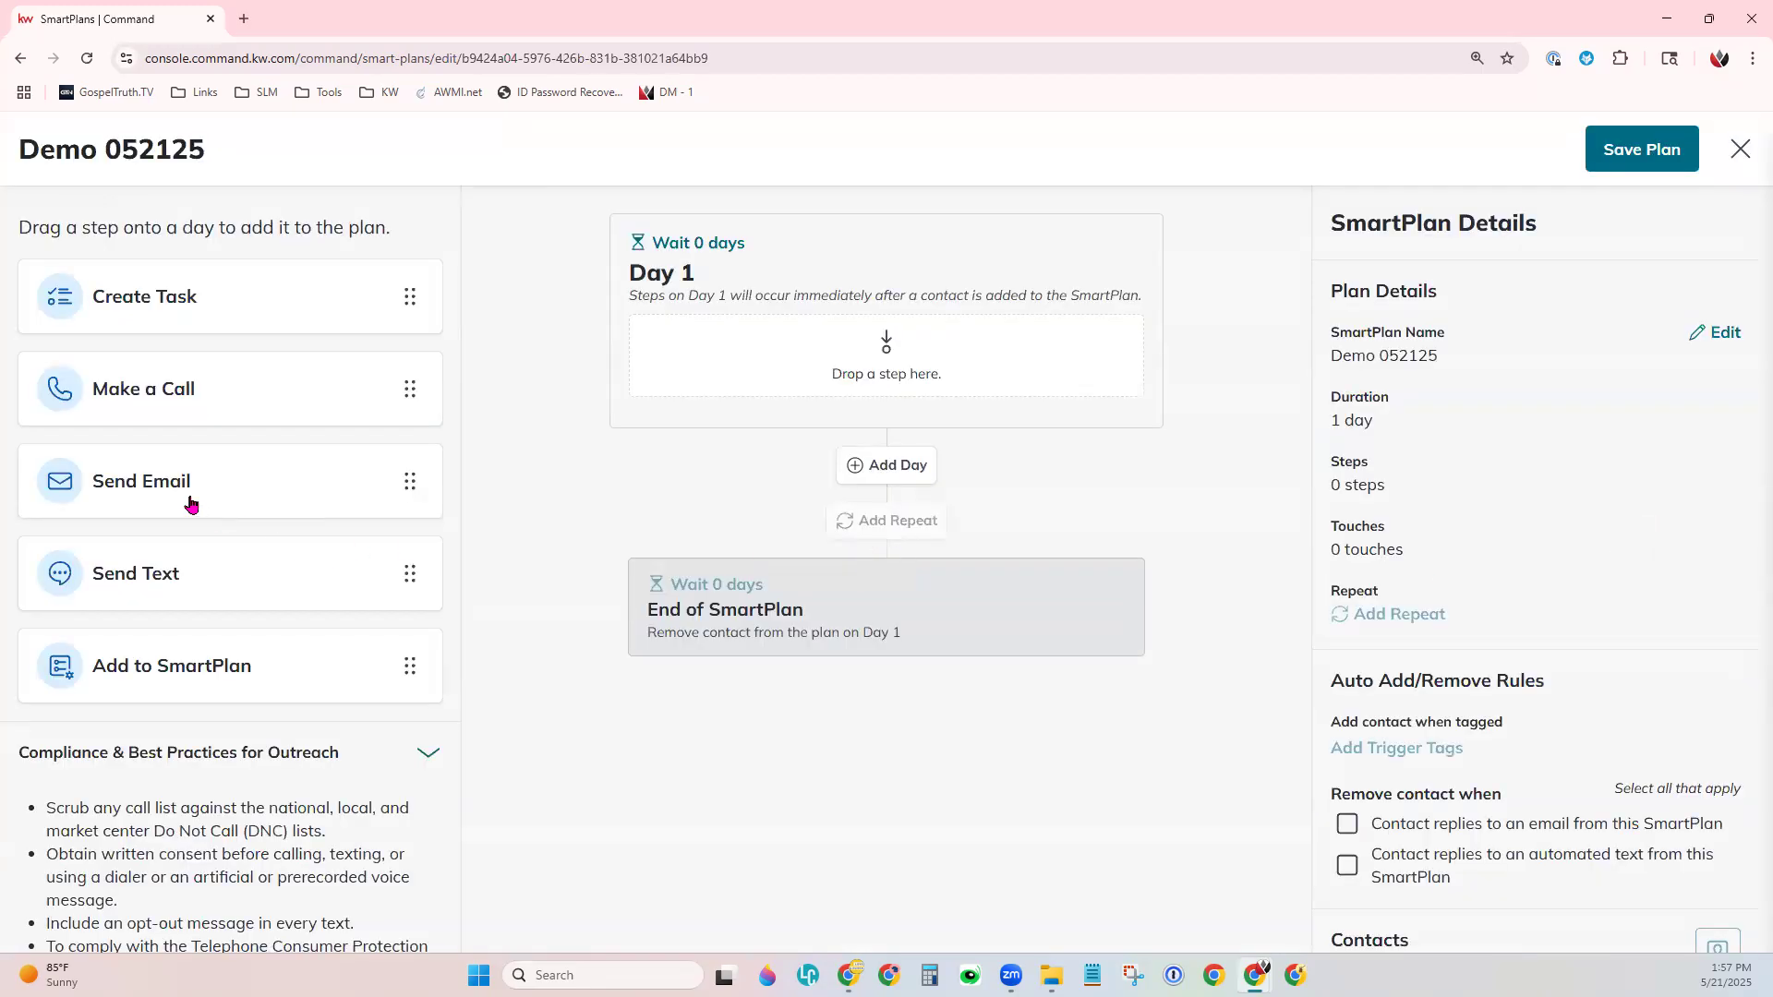
Add a Day 1 Send Email step reading 'Hi {contact.first.name}, Enter Body of the Email', then choose Designs.
left_click_drag(158, 507, 712, 352)
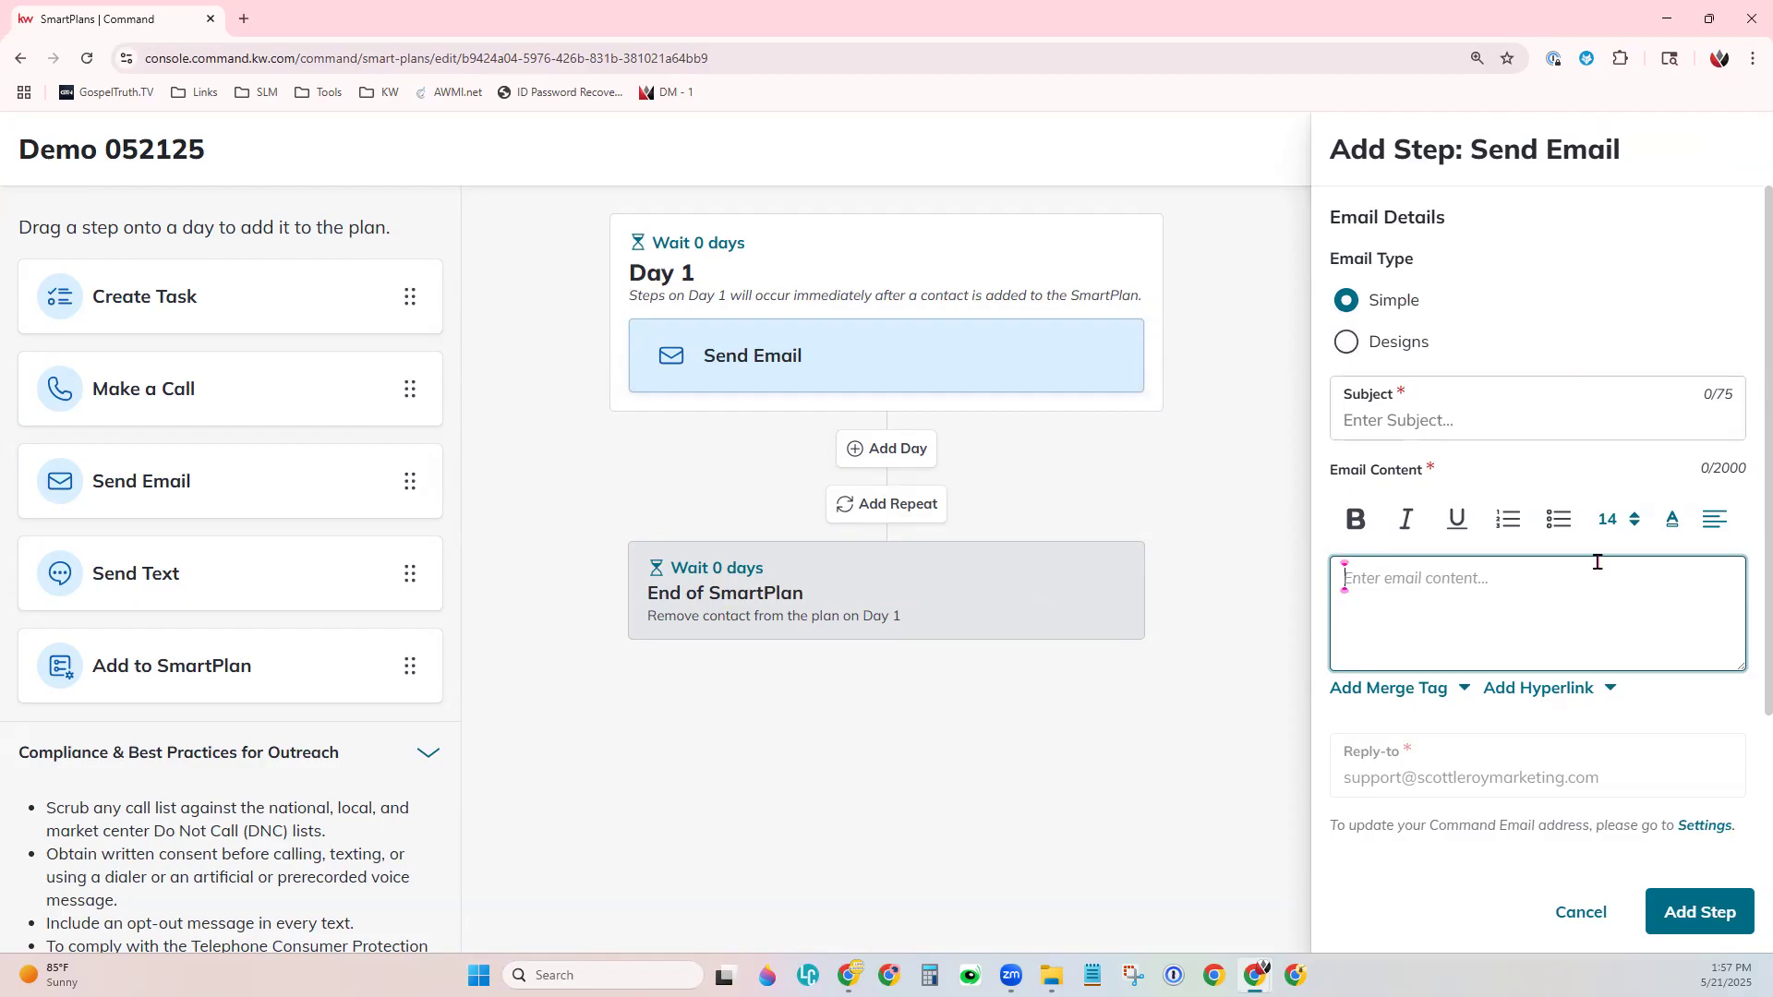
scroll(1690, 649, "down", 1)
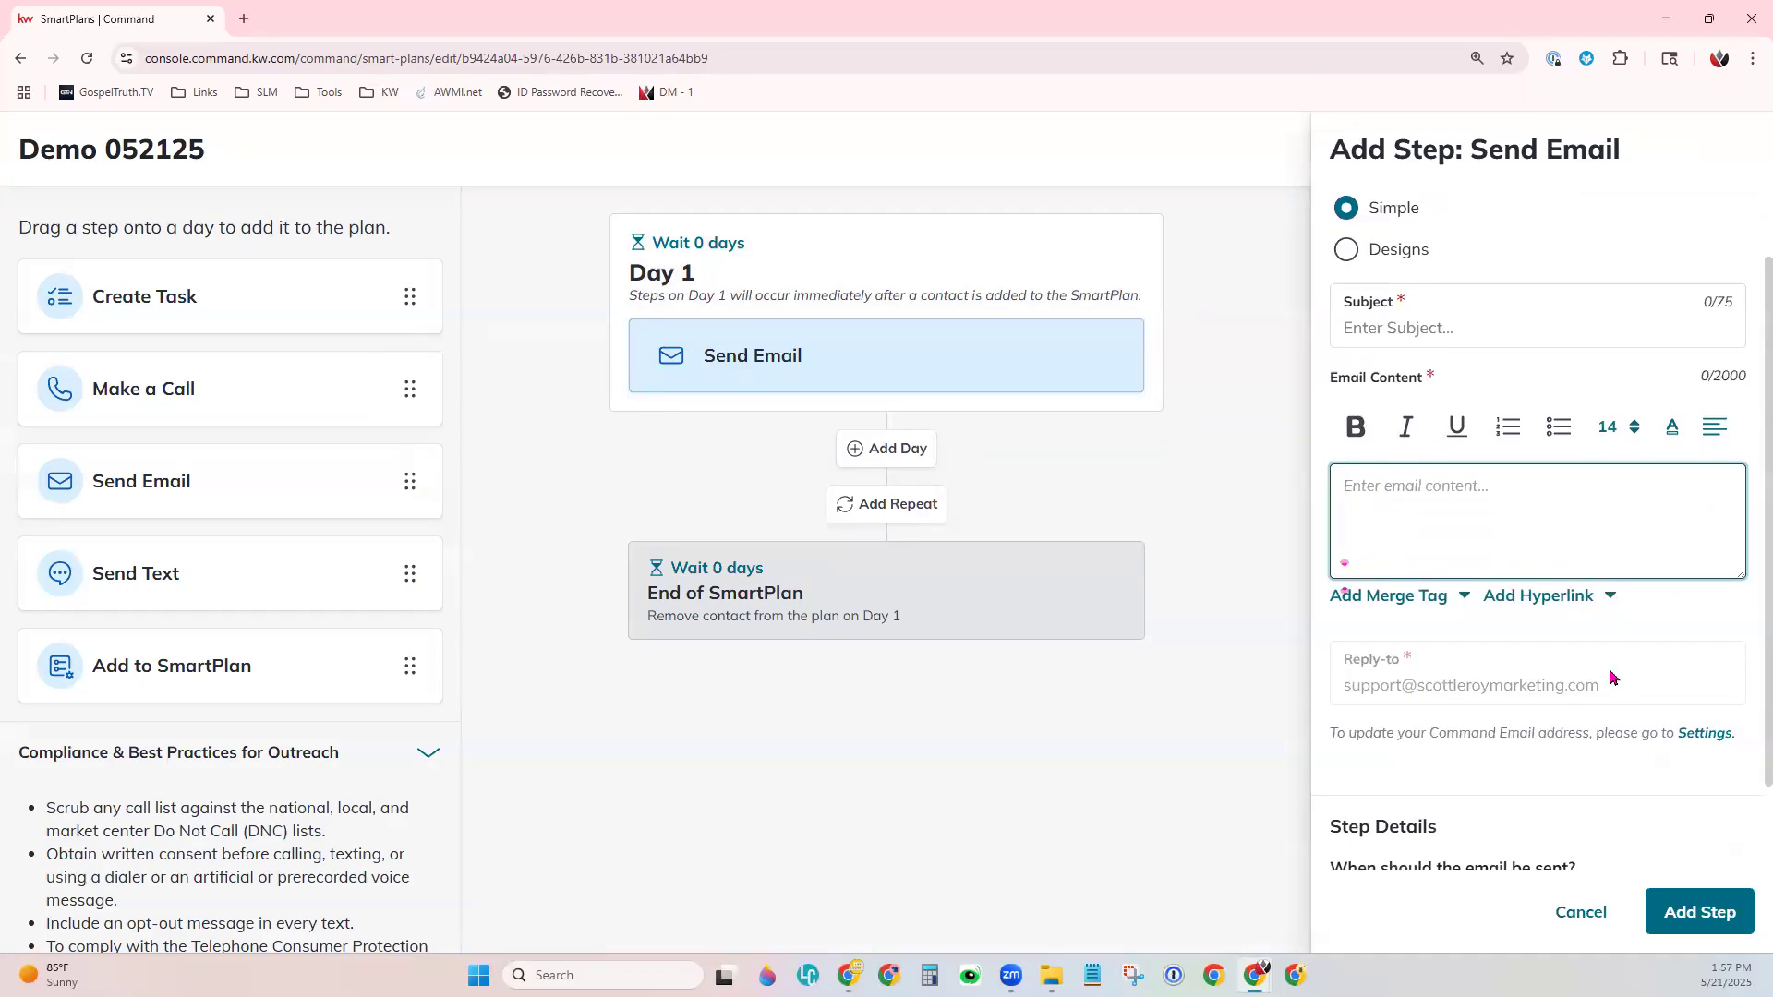
type("Hi")
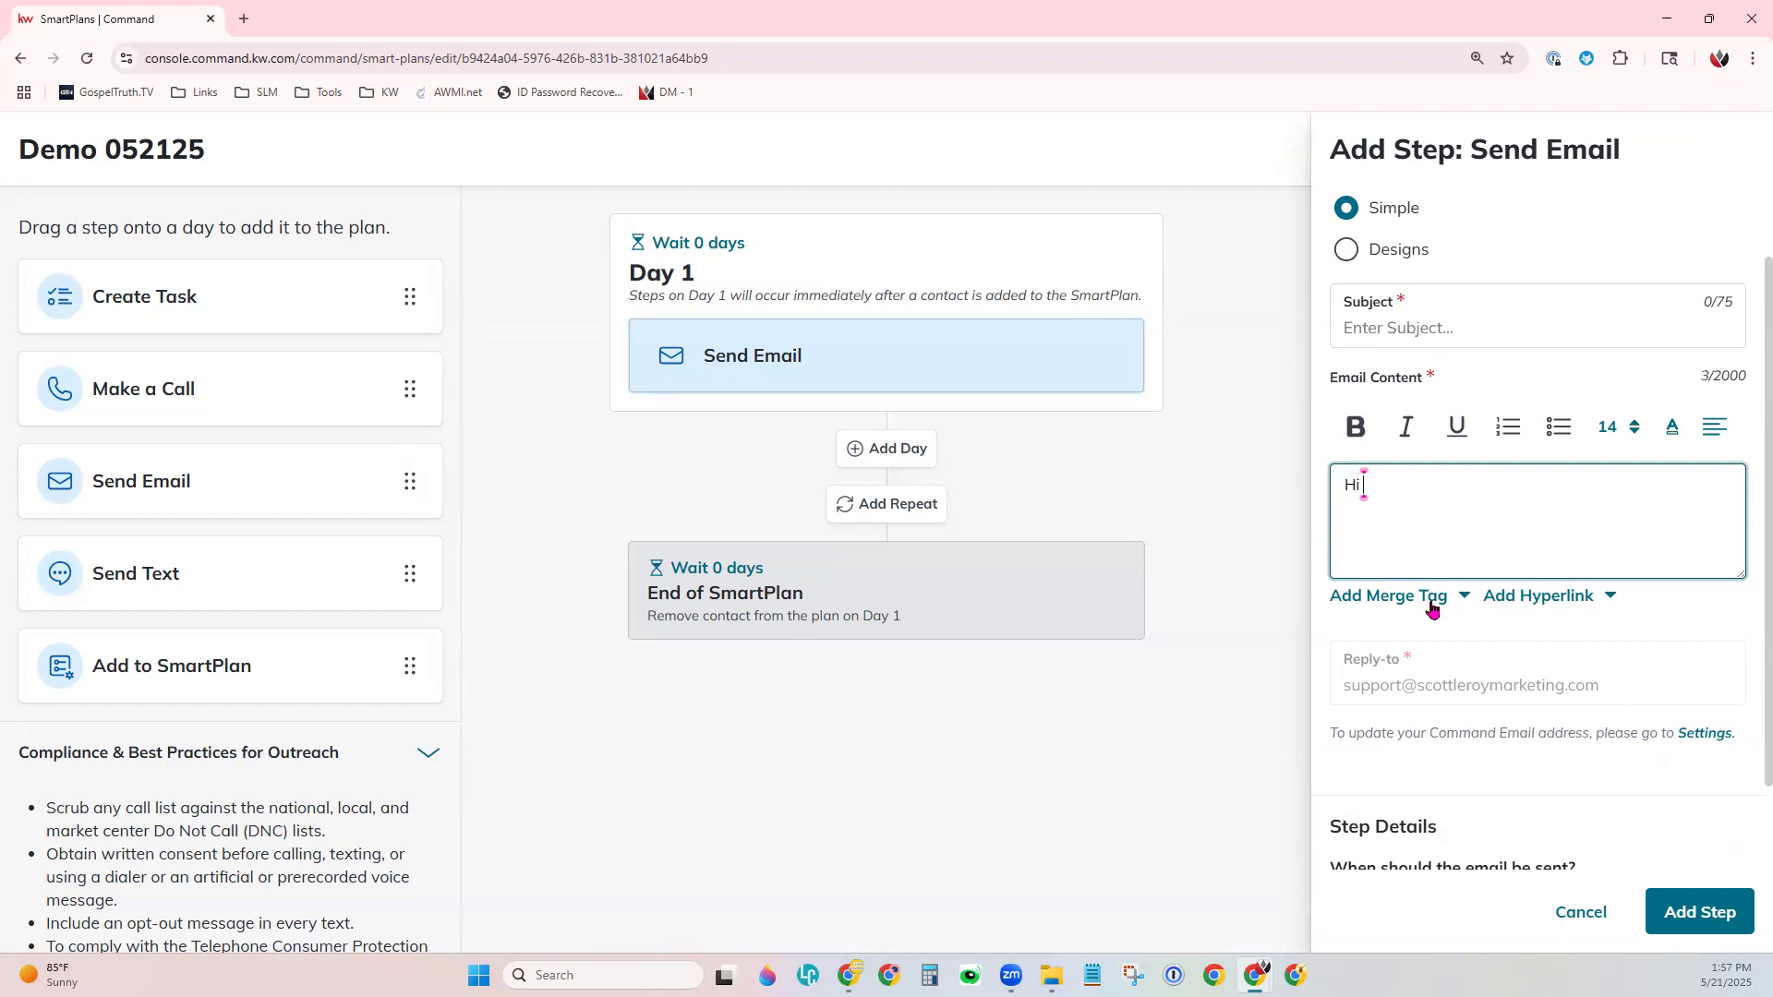
left_click(1431, 599)
left_click(1583, 417)
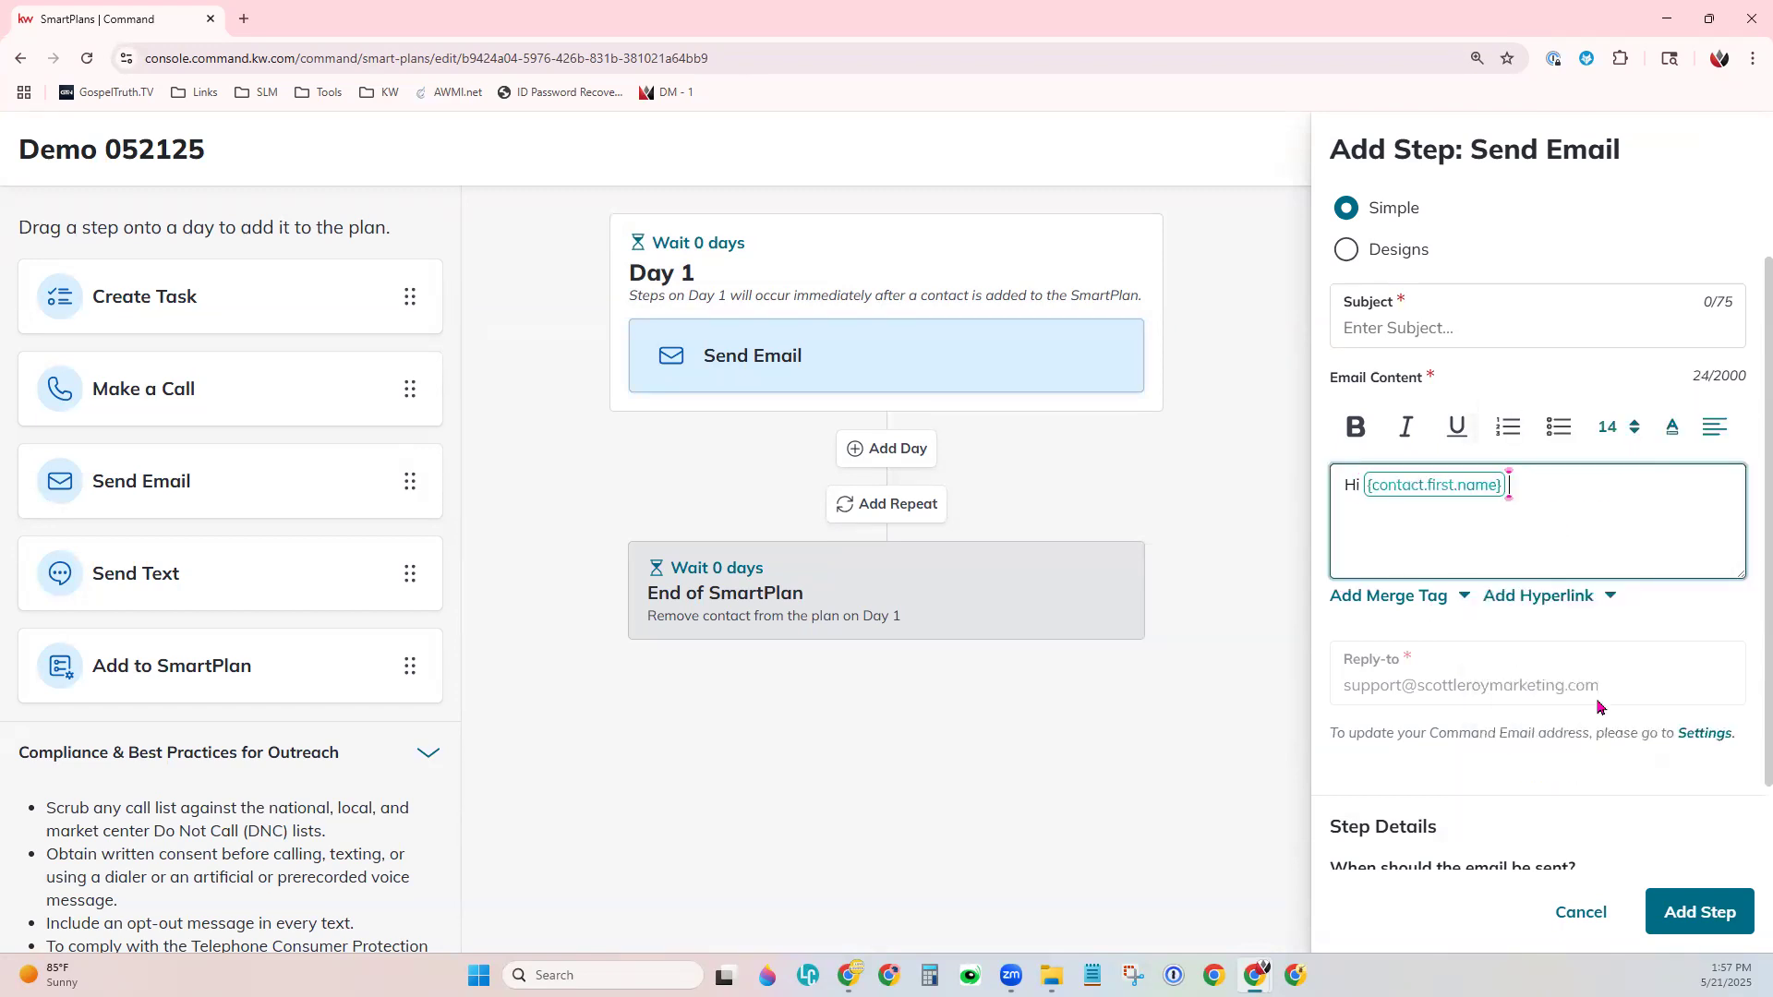
type(",")
key("Return")
key("Return")
type("Enter Body of the Email")
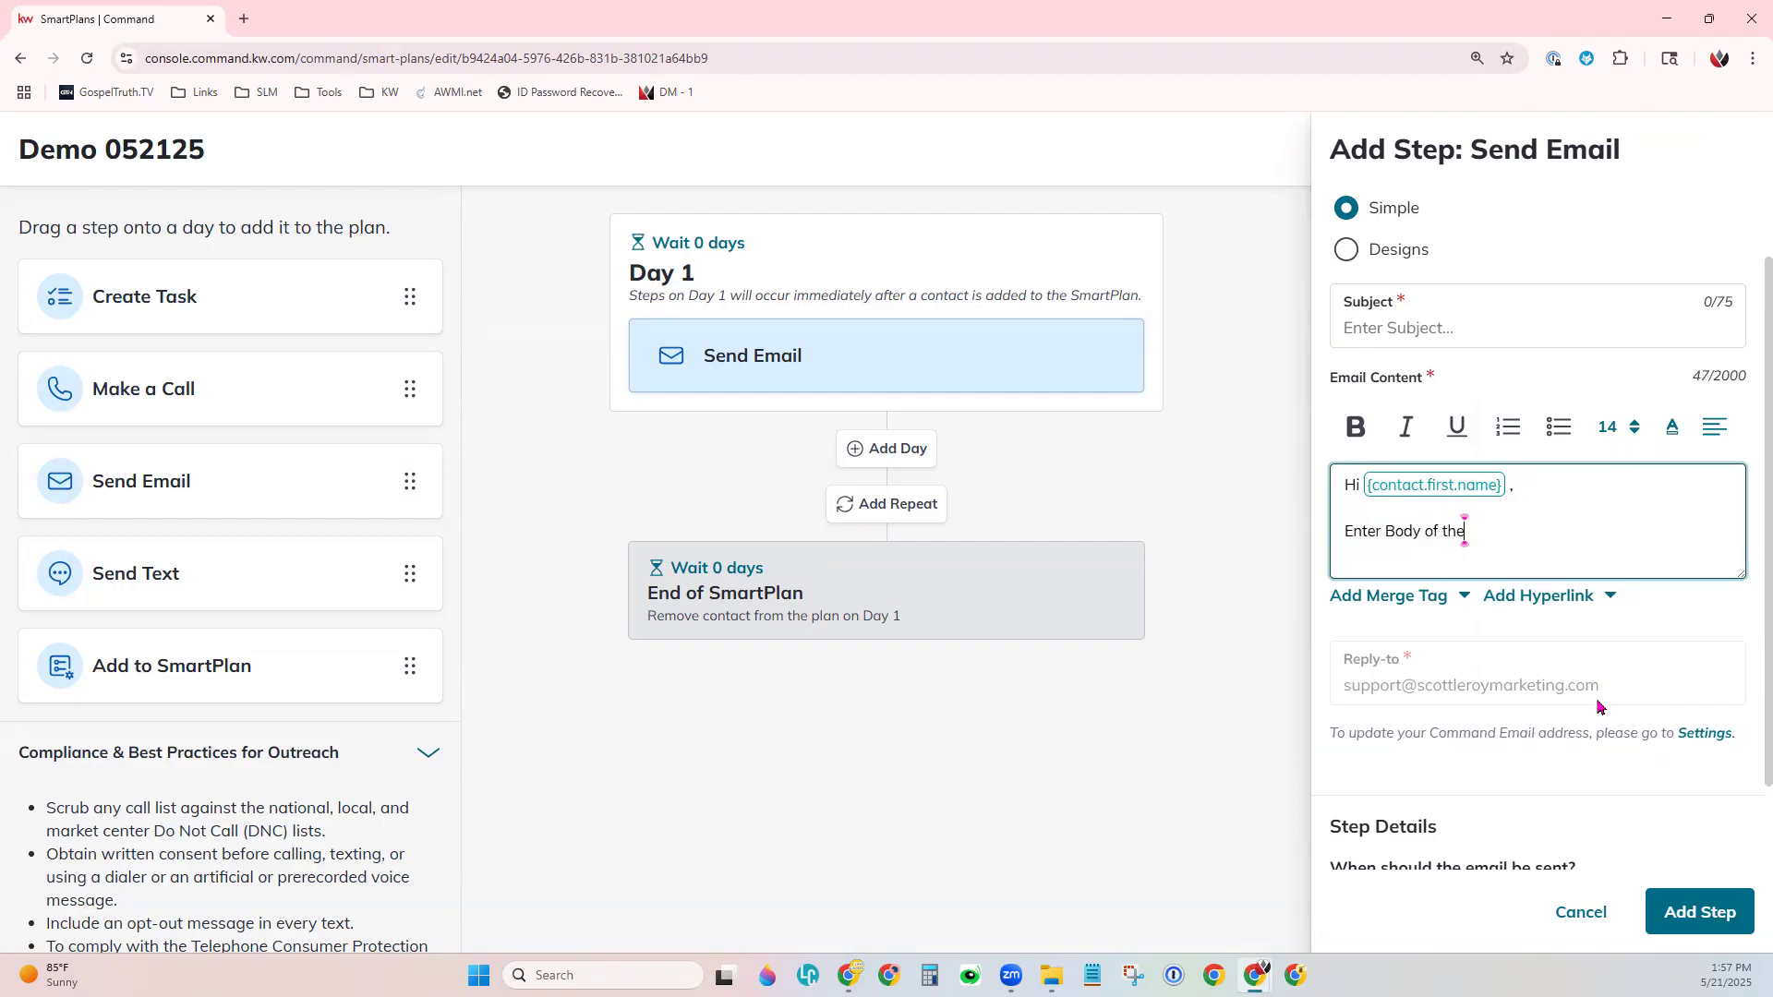
key("Return")
key("Return")
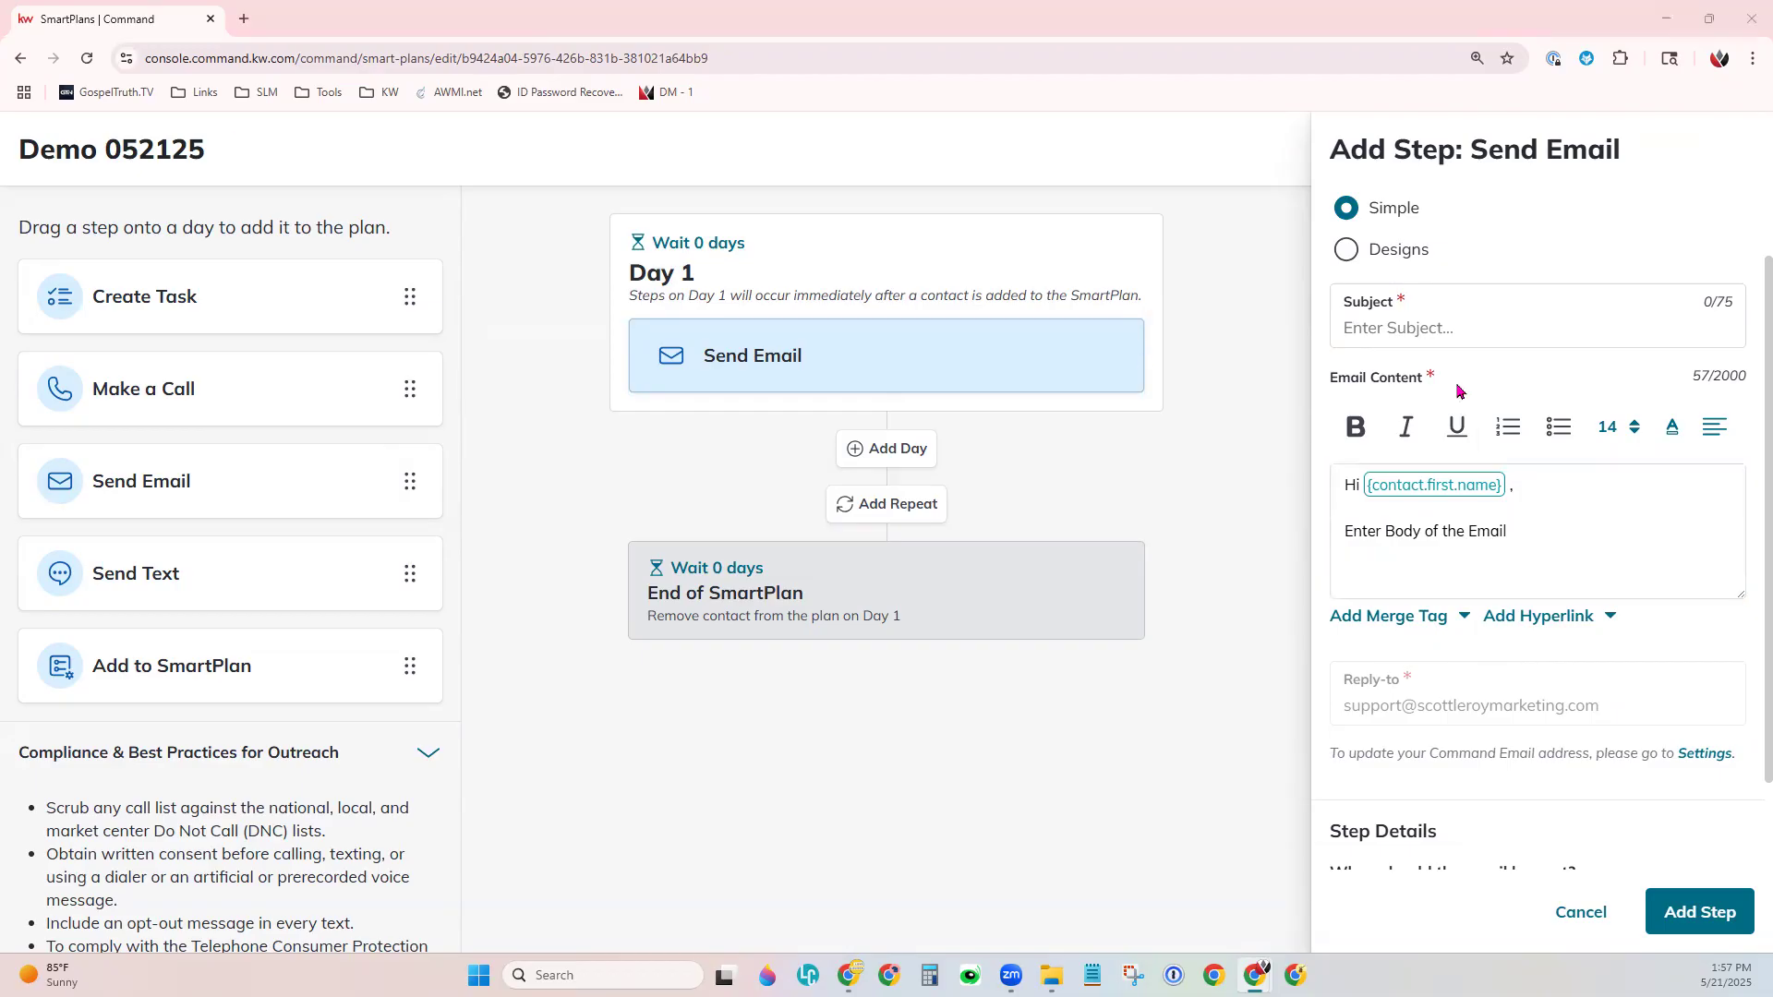
left_click(1378, 261)
Pick the Happy Mother's Day design template, review it, and save it to the email step.
left_click(1423, 443)
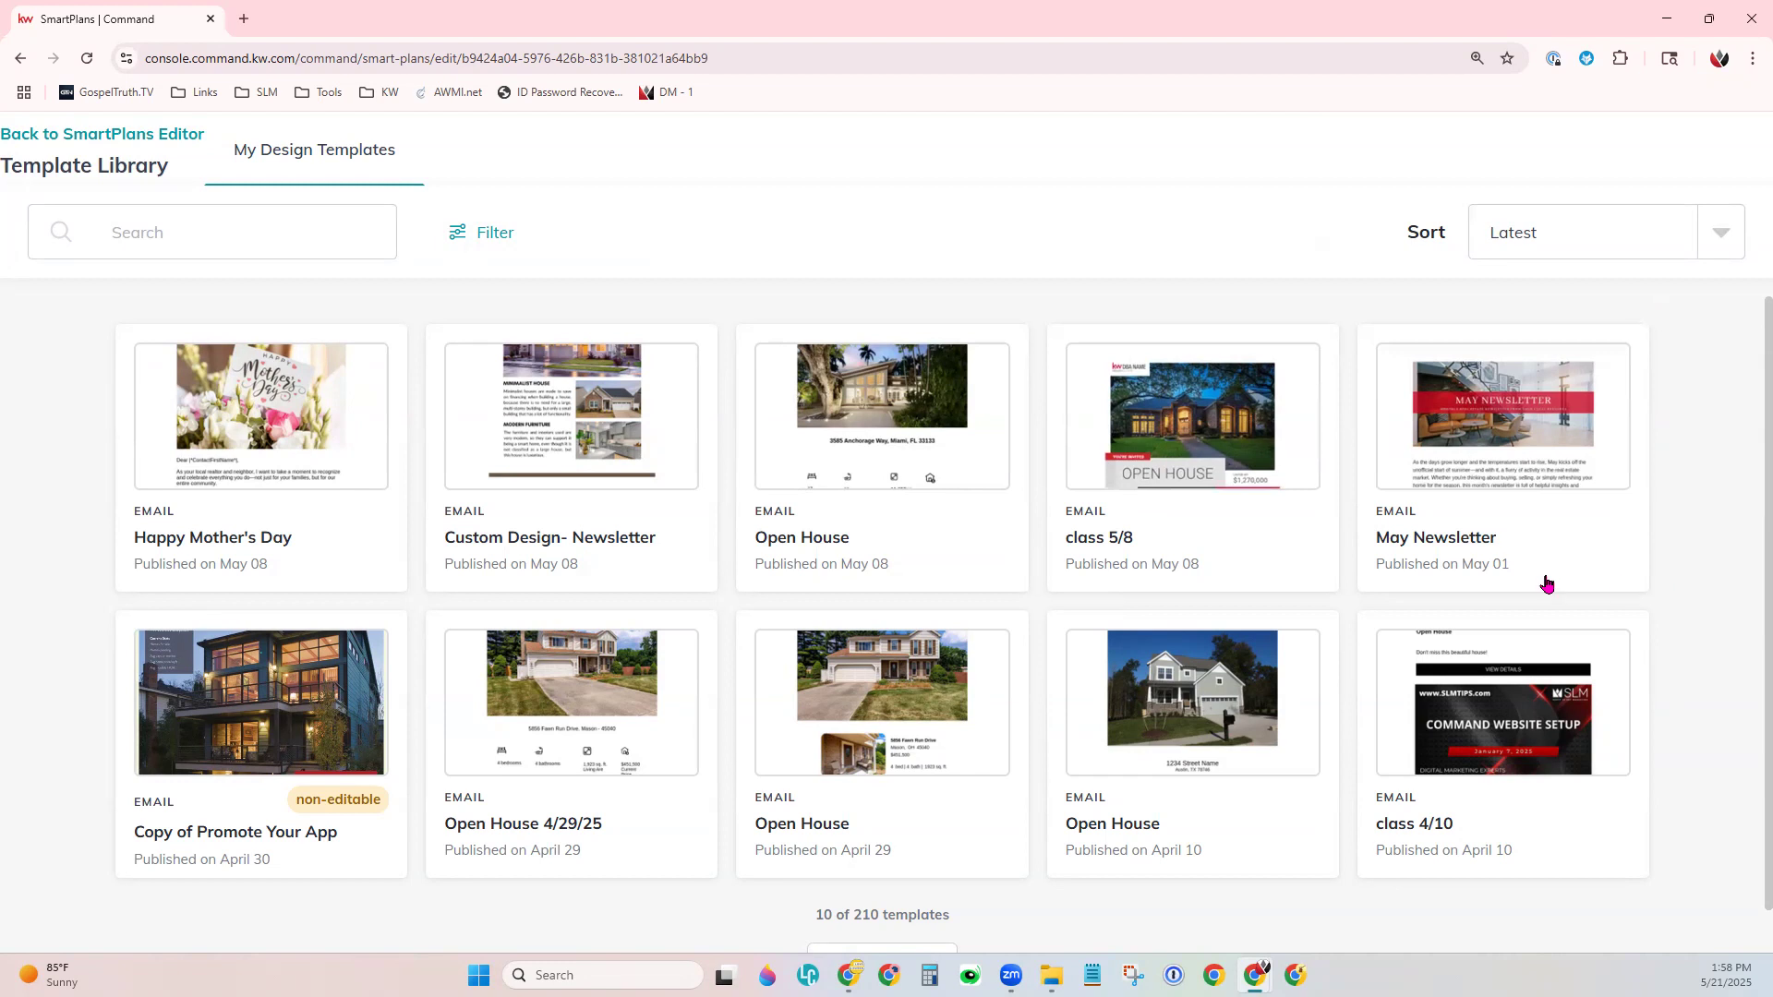
left_click(243, 478)
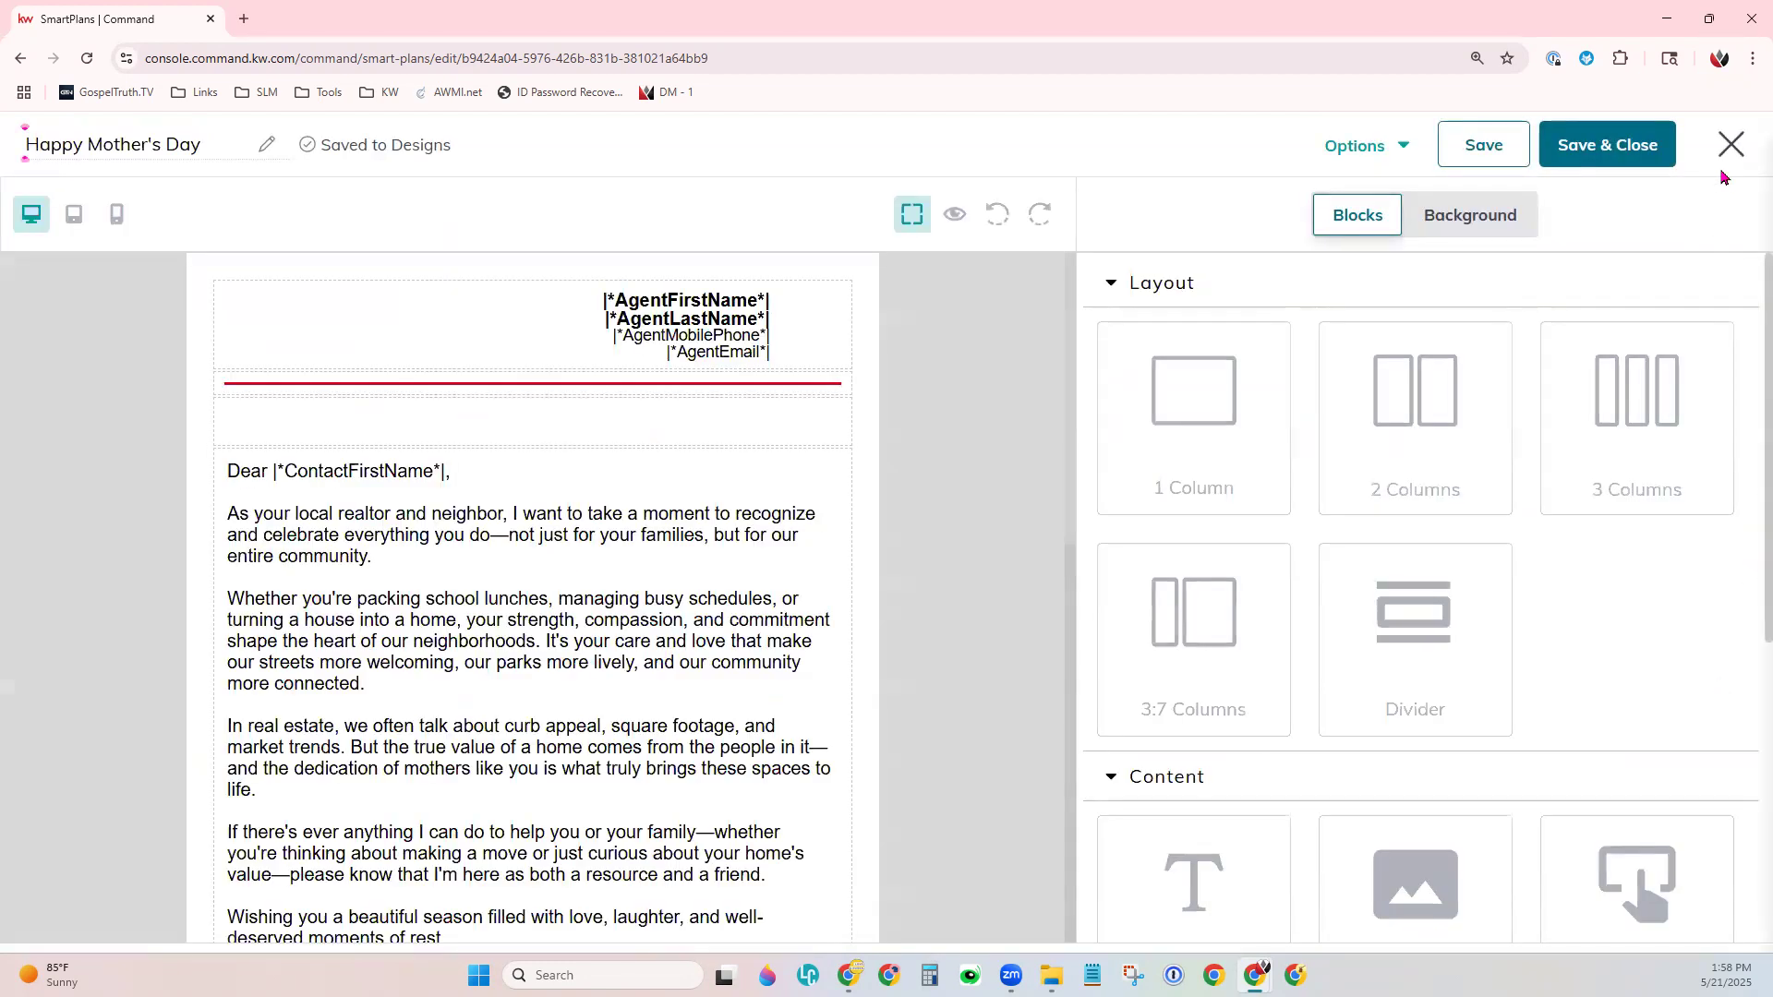
scroll(918, 654, "down", 6)
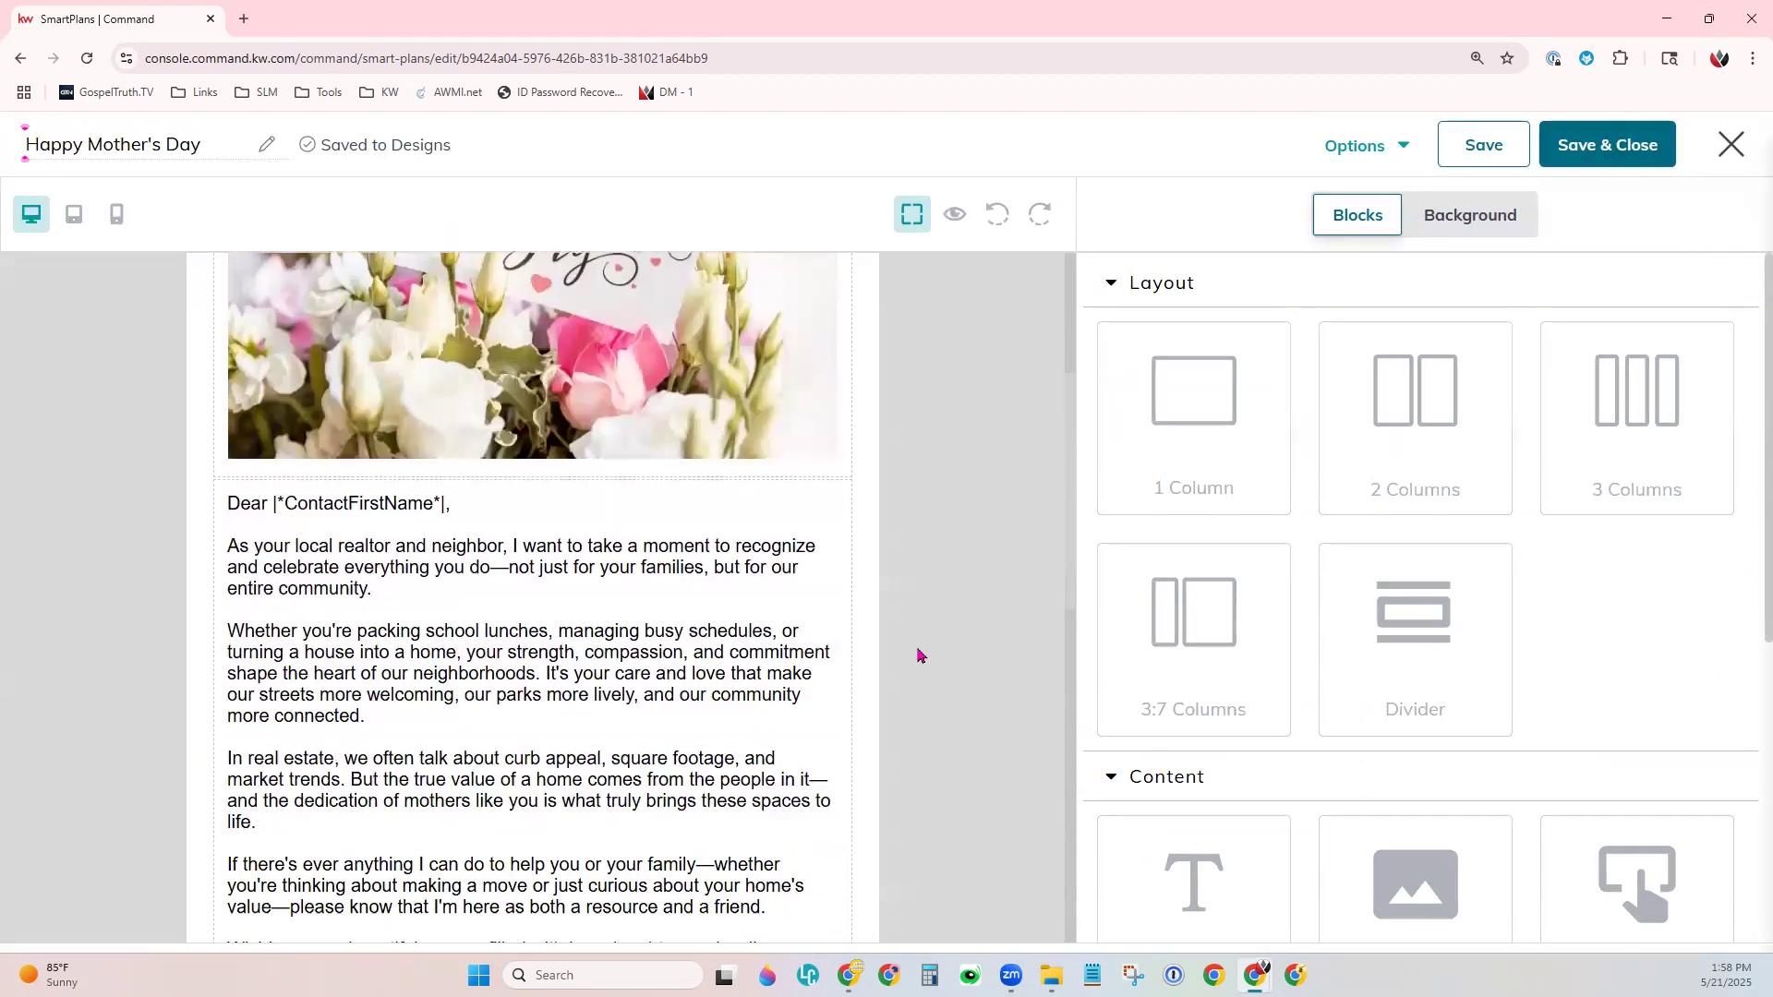
scroll(918, 654, "down", 8)
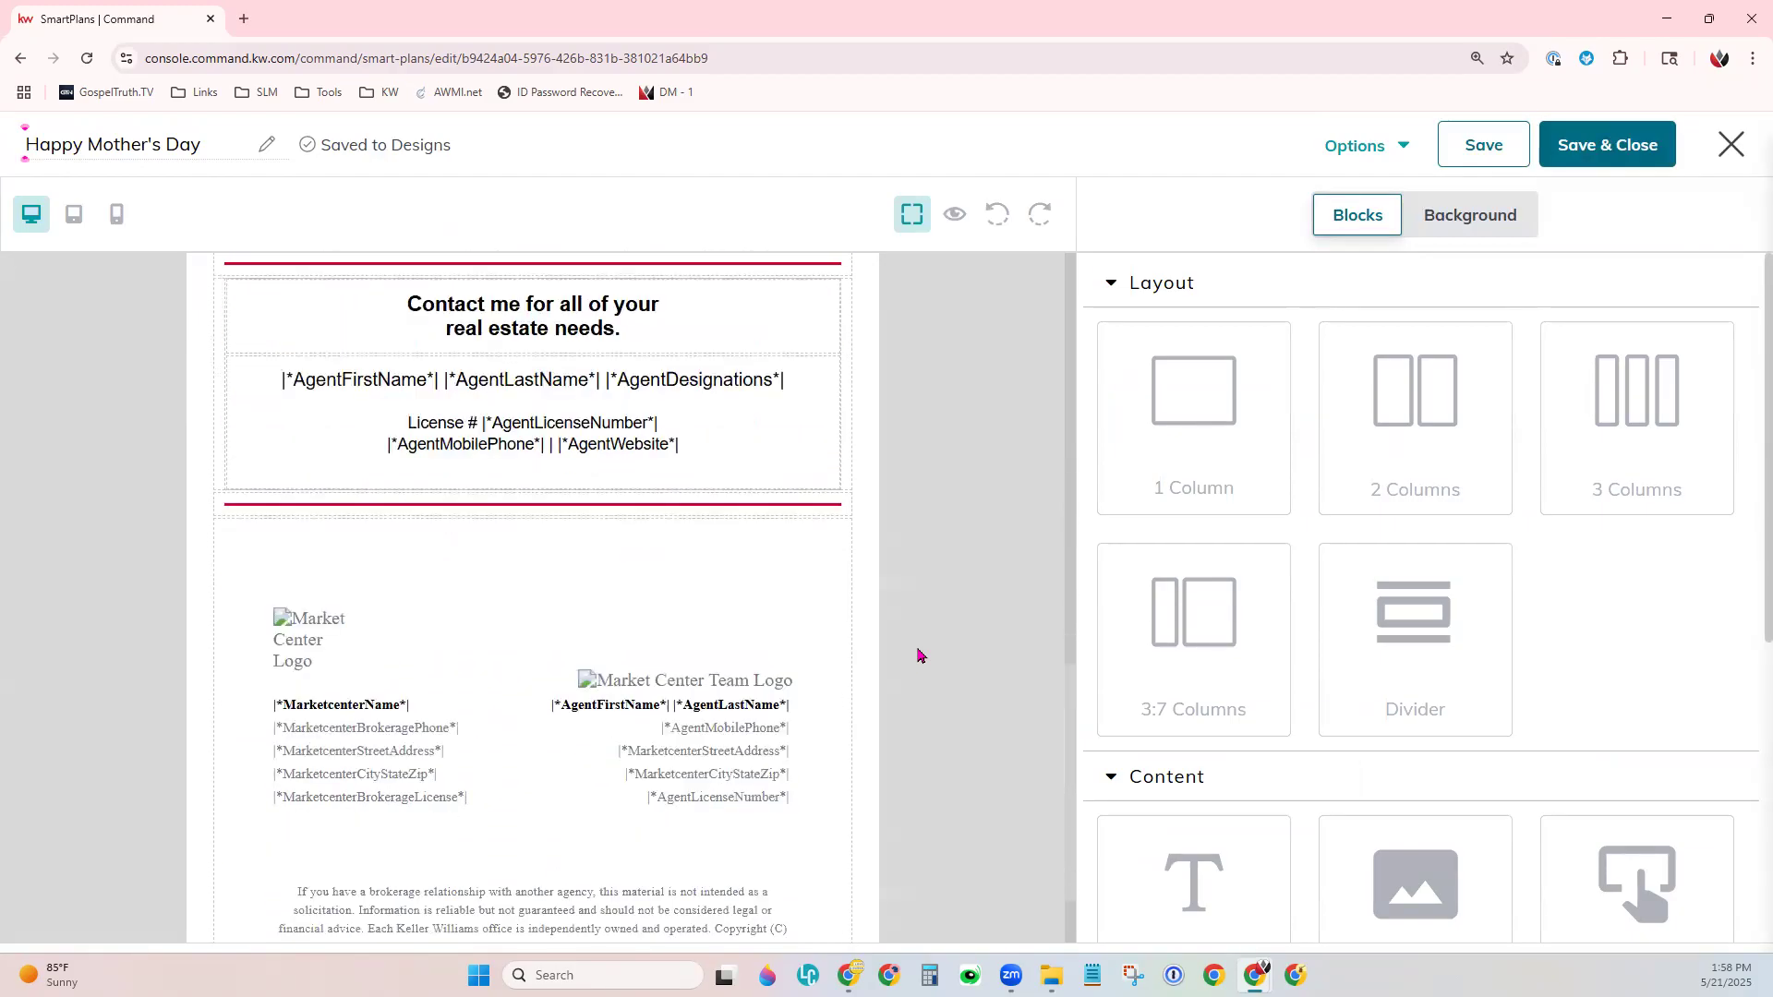
scroll(918, 654, "up", 13)
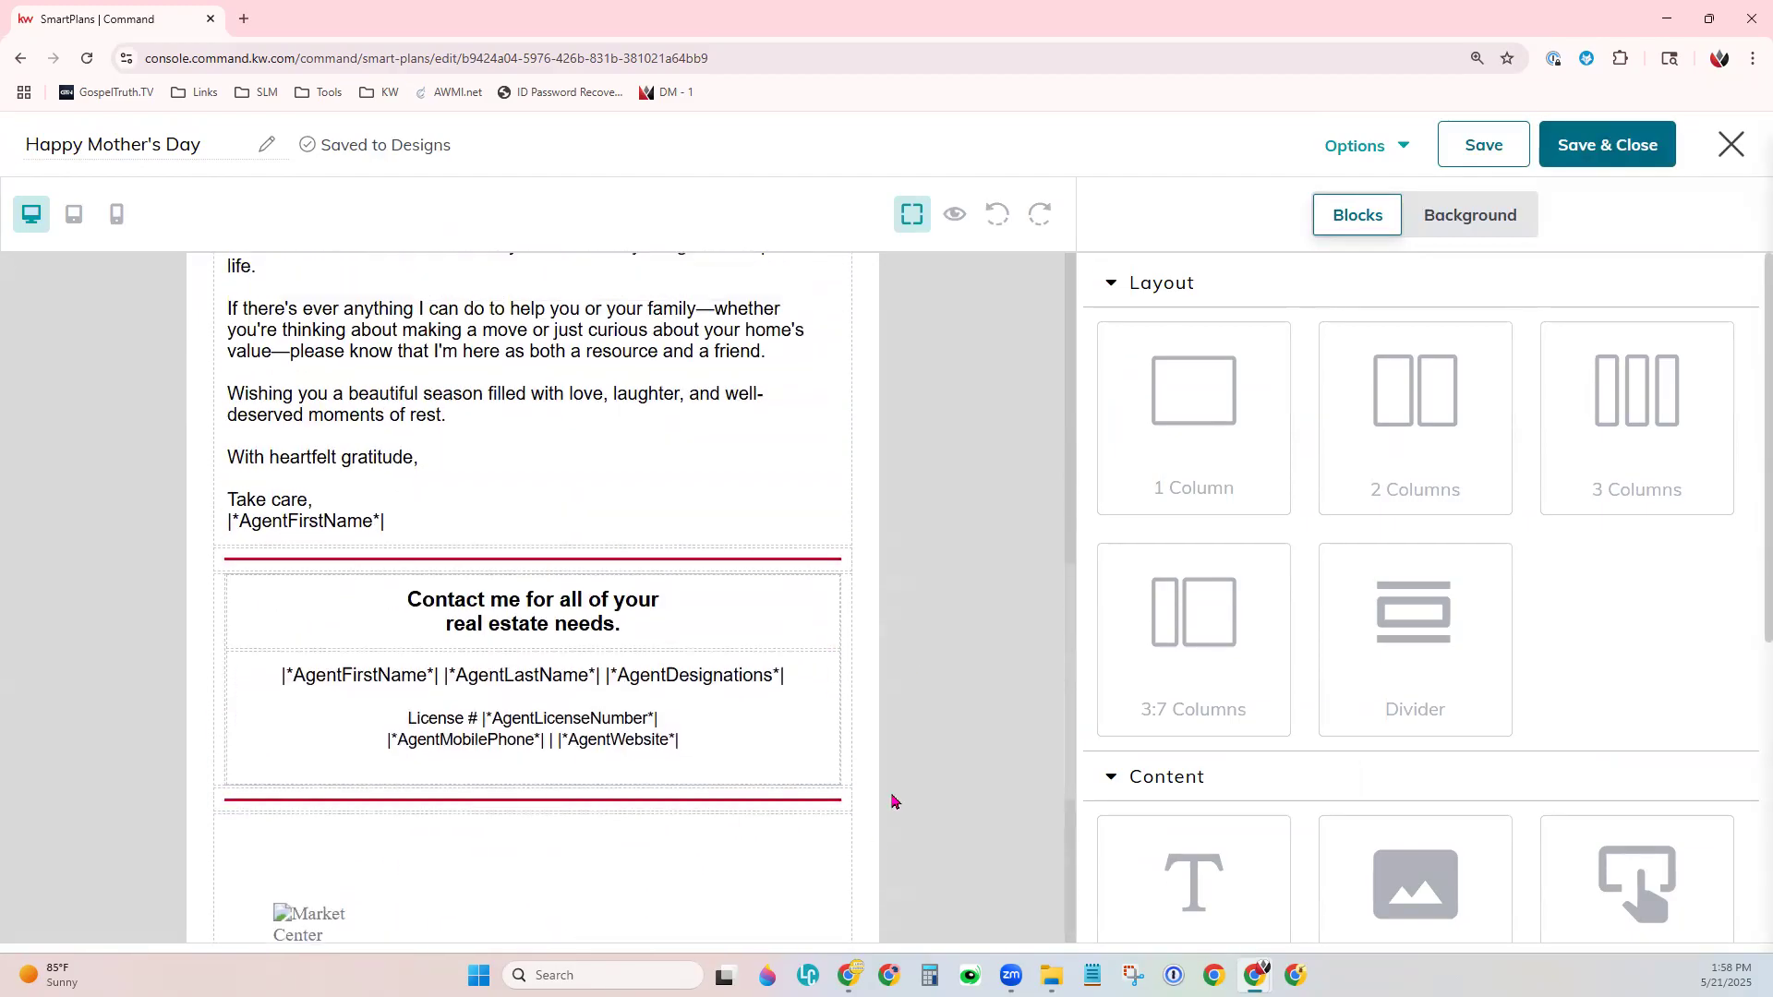
scroll(893, 801, "up", 3)
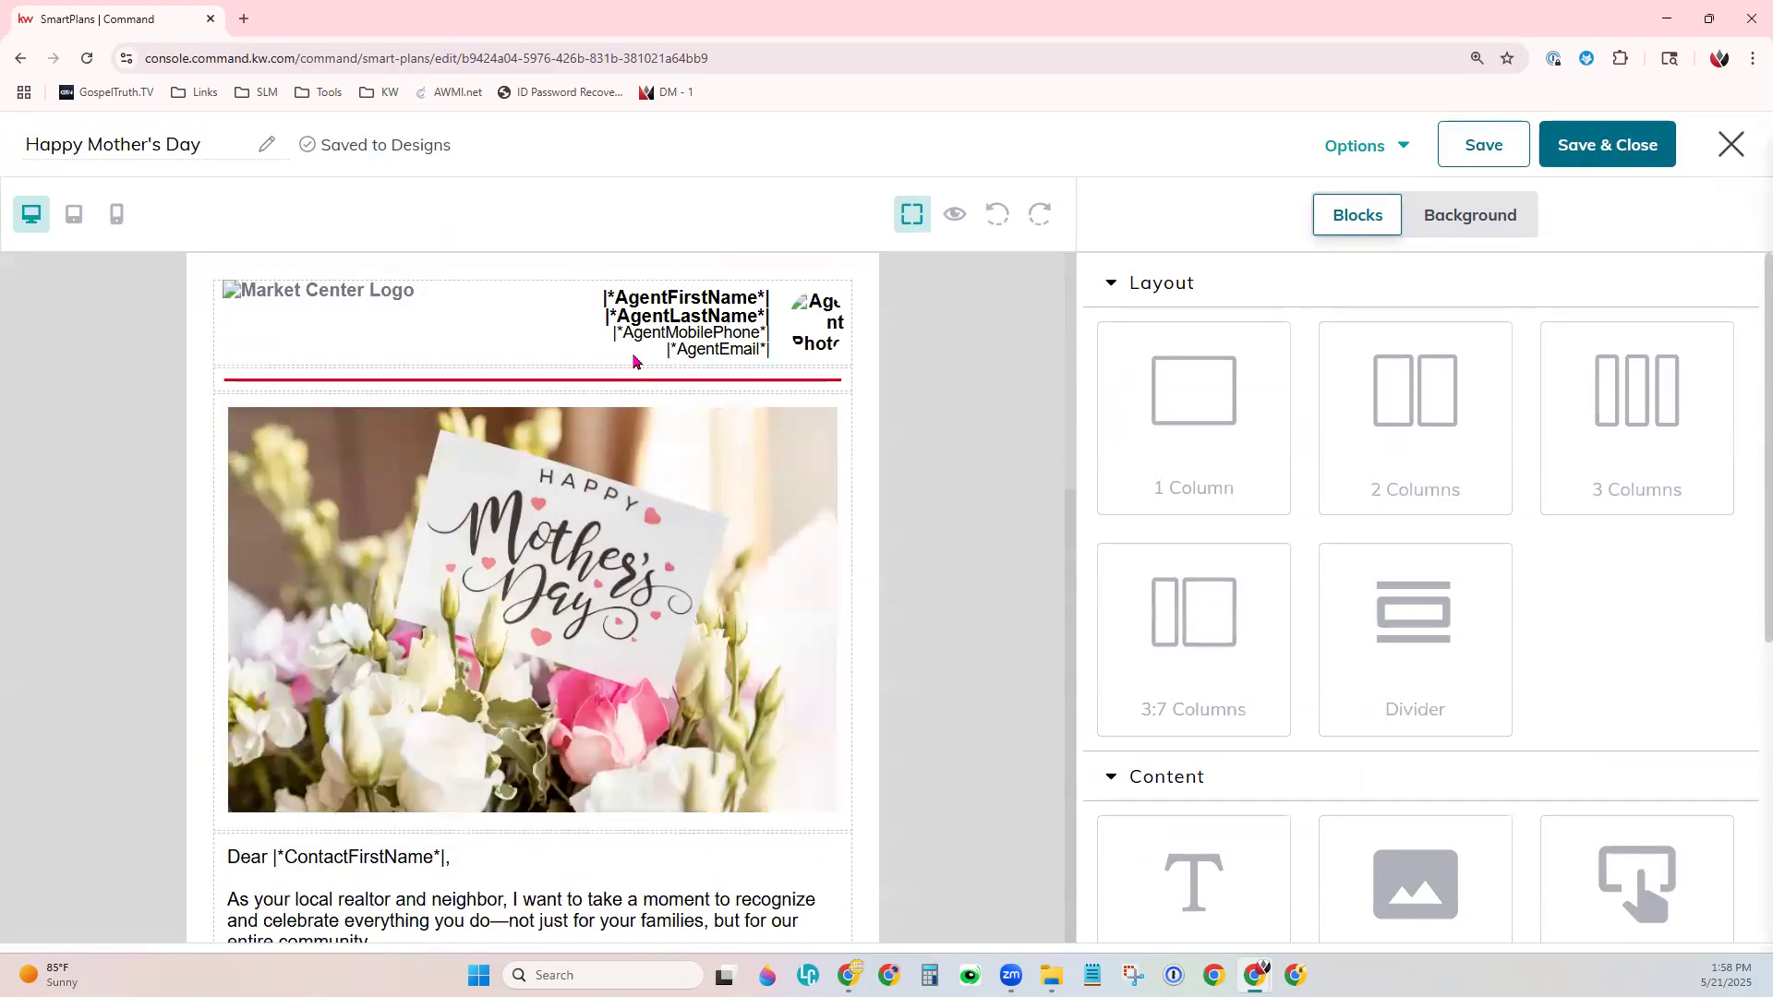
scroll(940, 736, "down", 3)
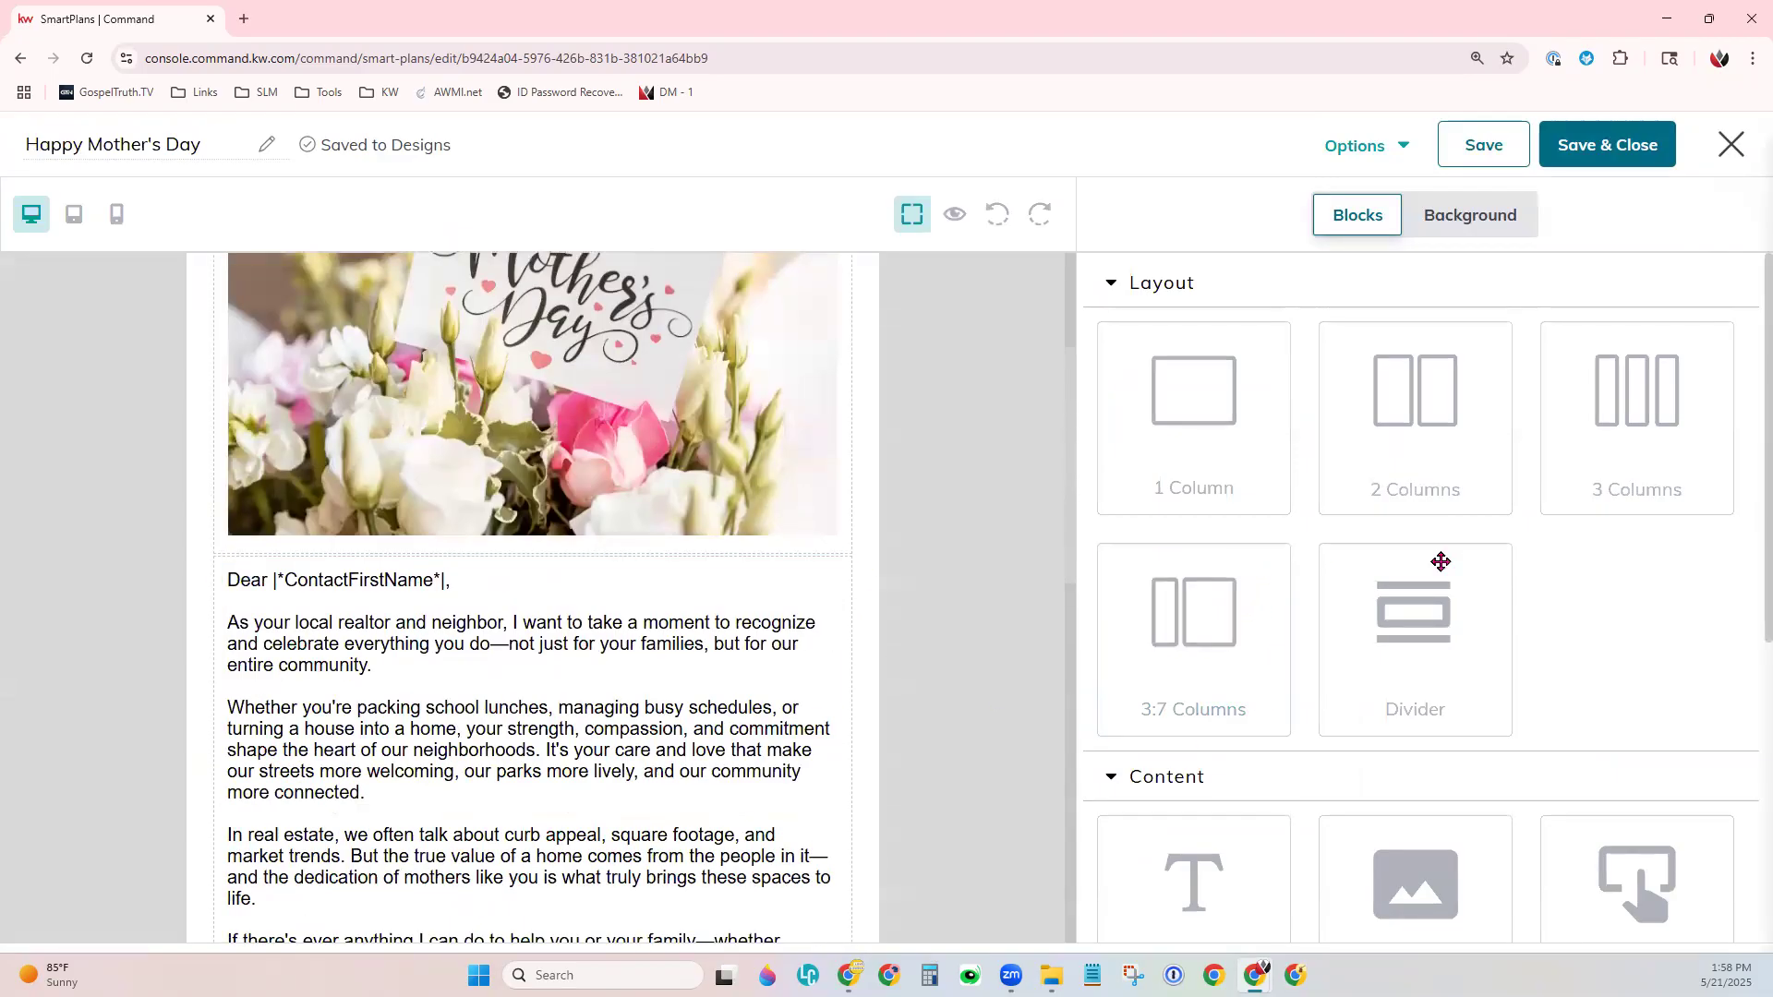
scroll(1586, 709, "down", 3)
scroll(1586, 709, "down", 3)
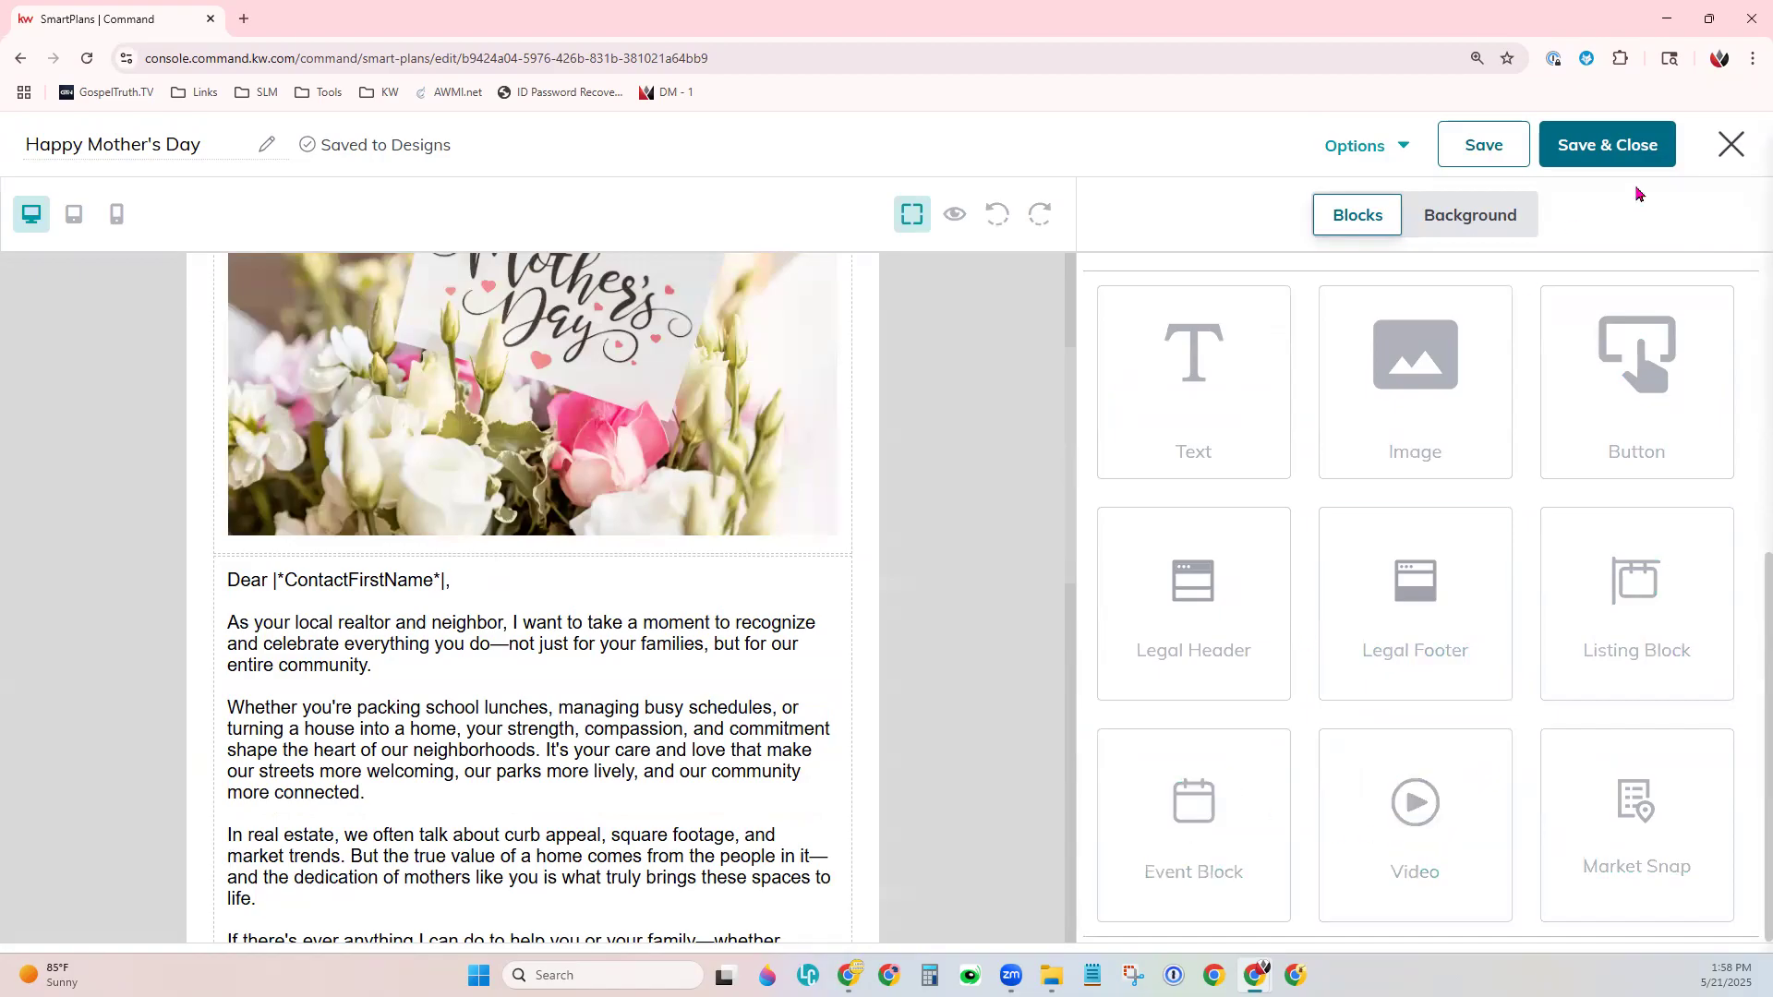
left_click(1632, 155)
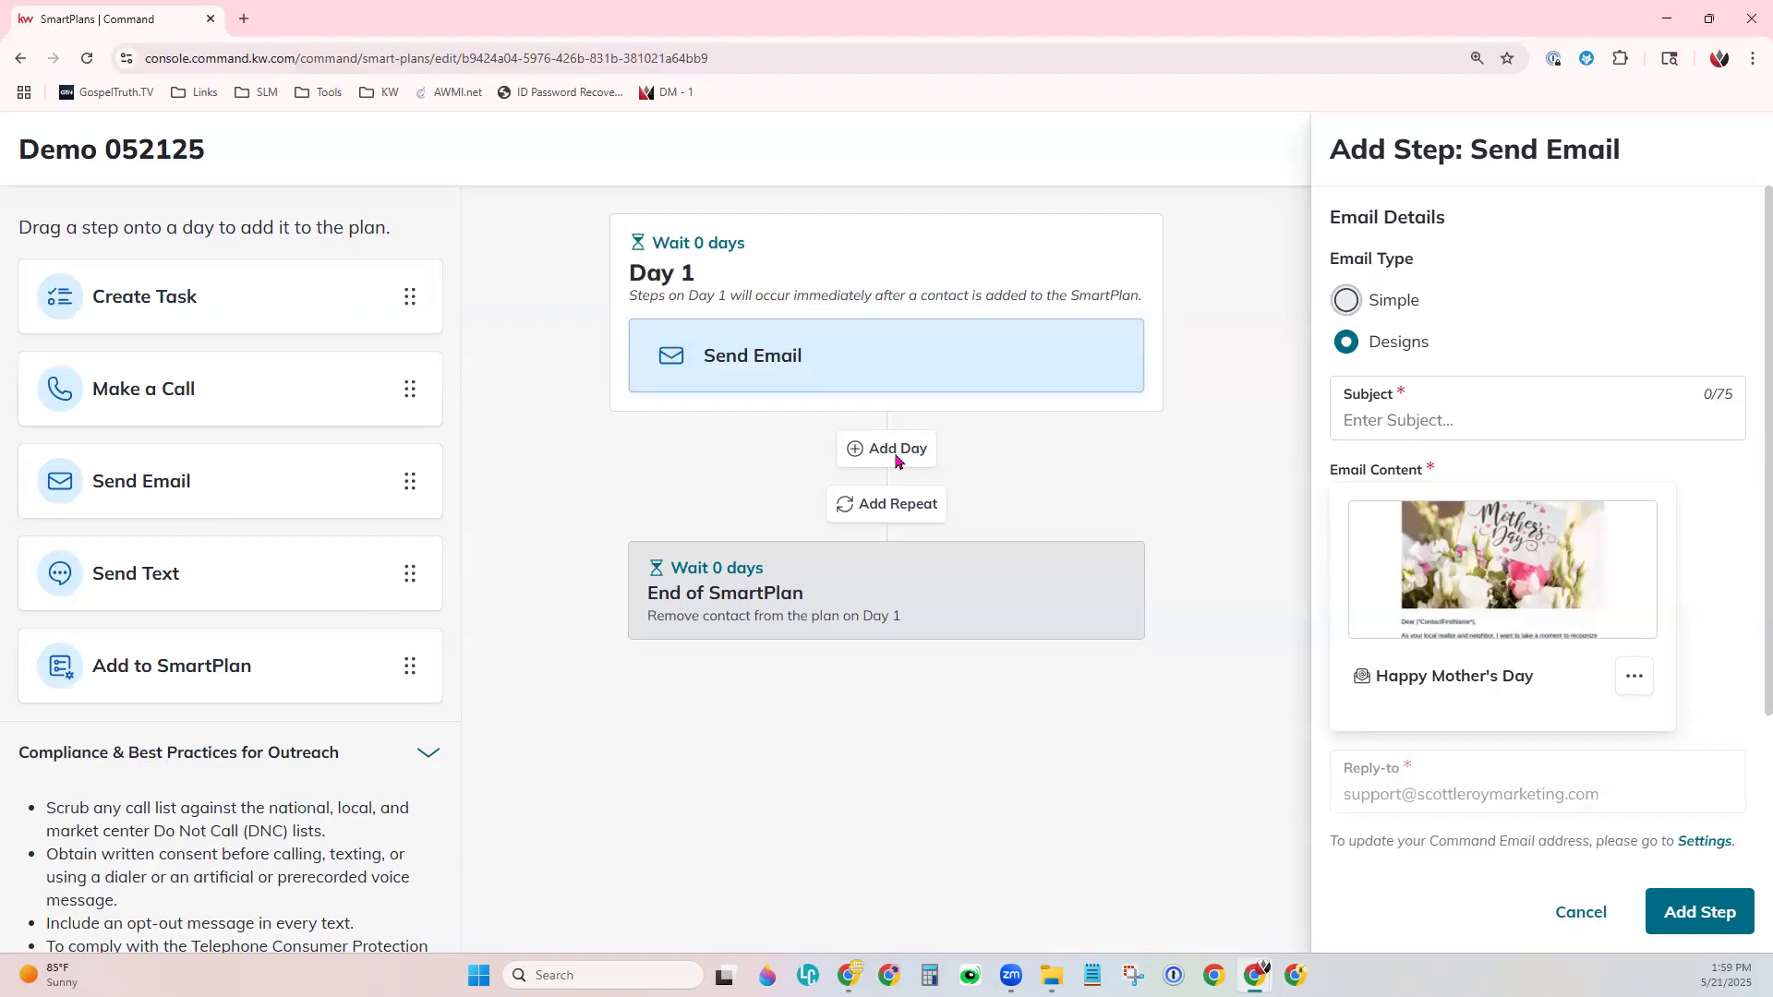
Discard the unadded email step and place a Send Text step on Day 1 instead.
left_click(1613, 919)
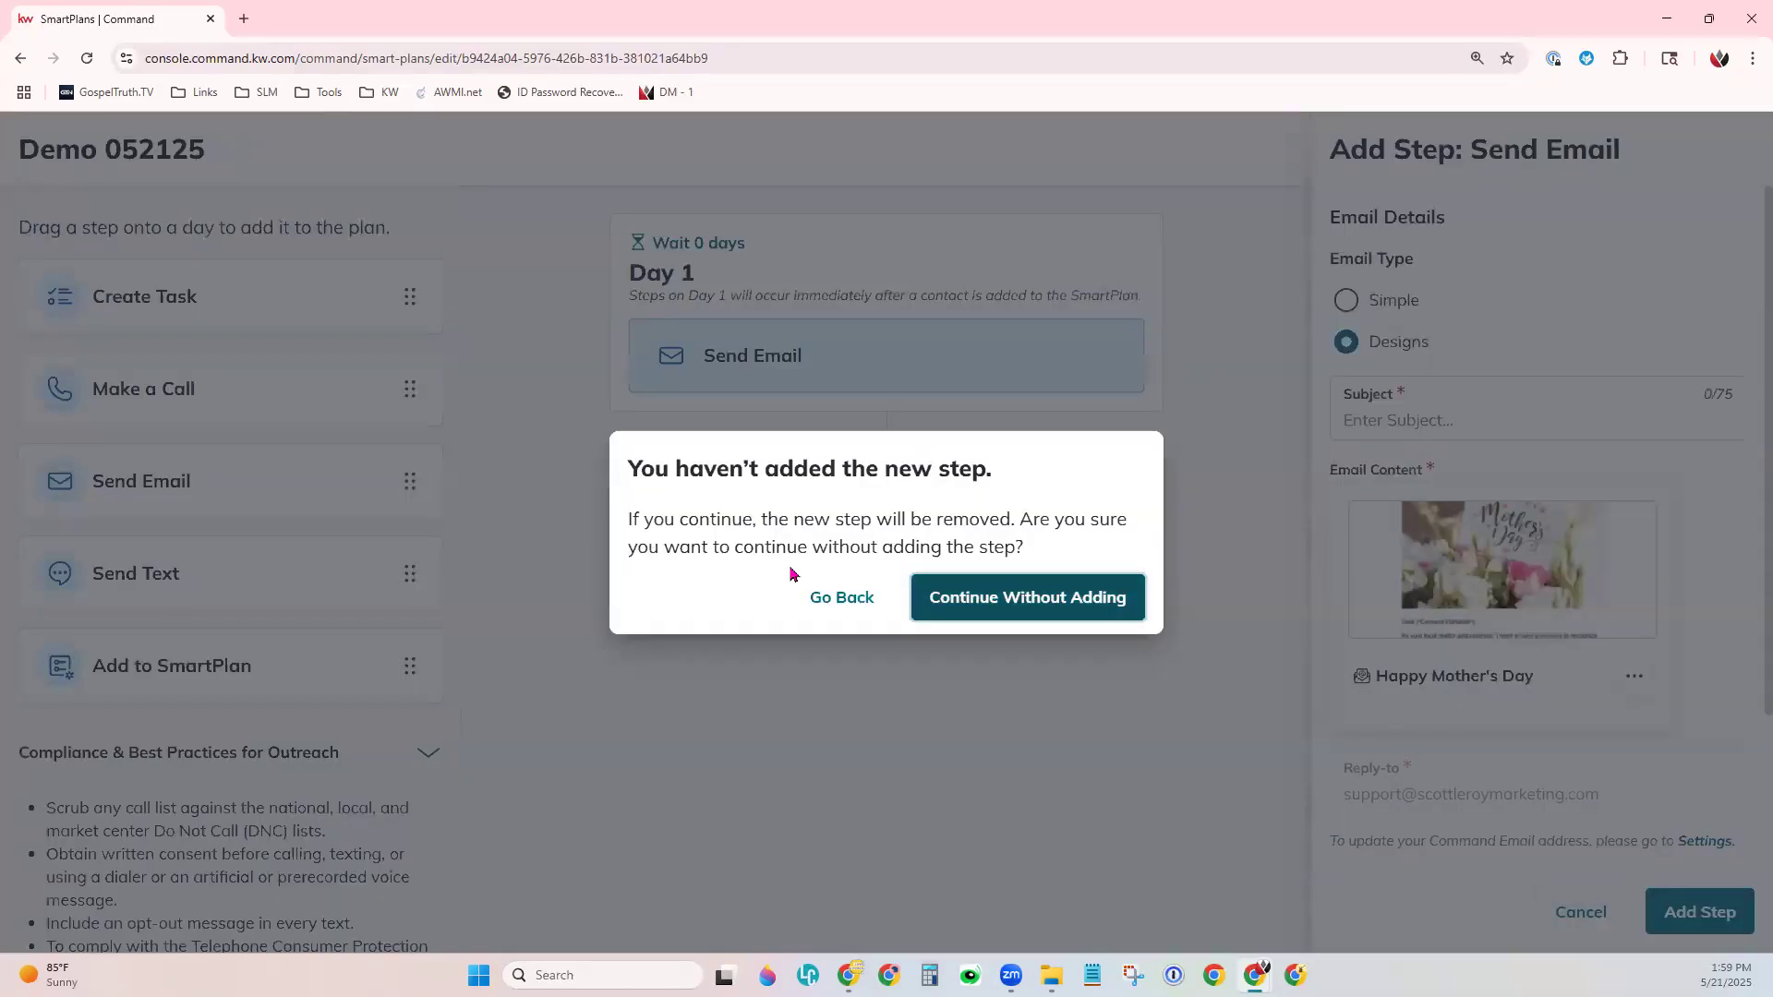
key("Return")
left_click_drag(162, 573, 679, 355)
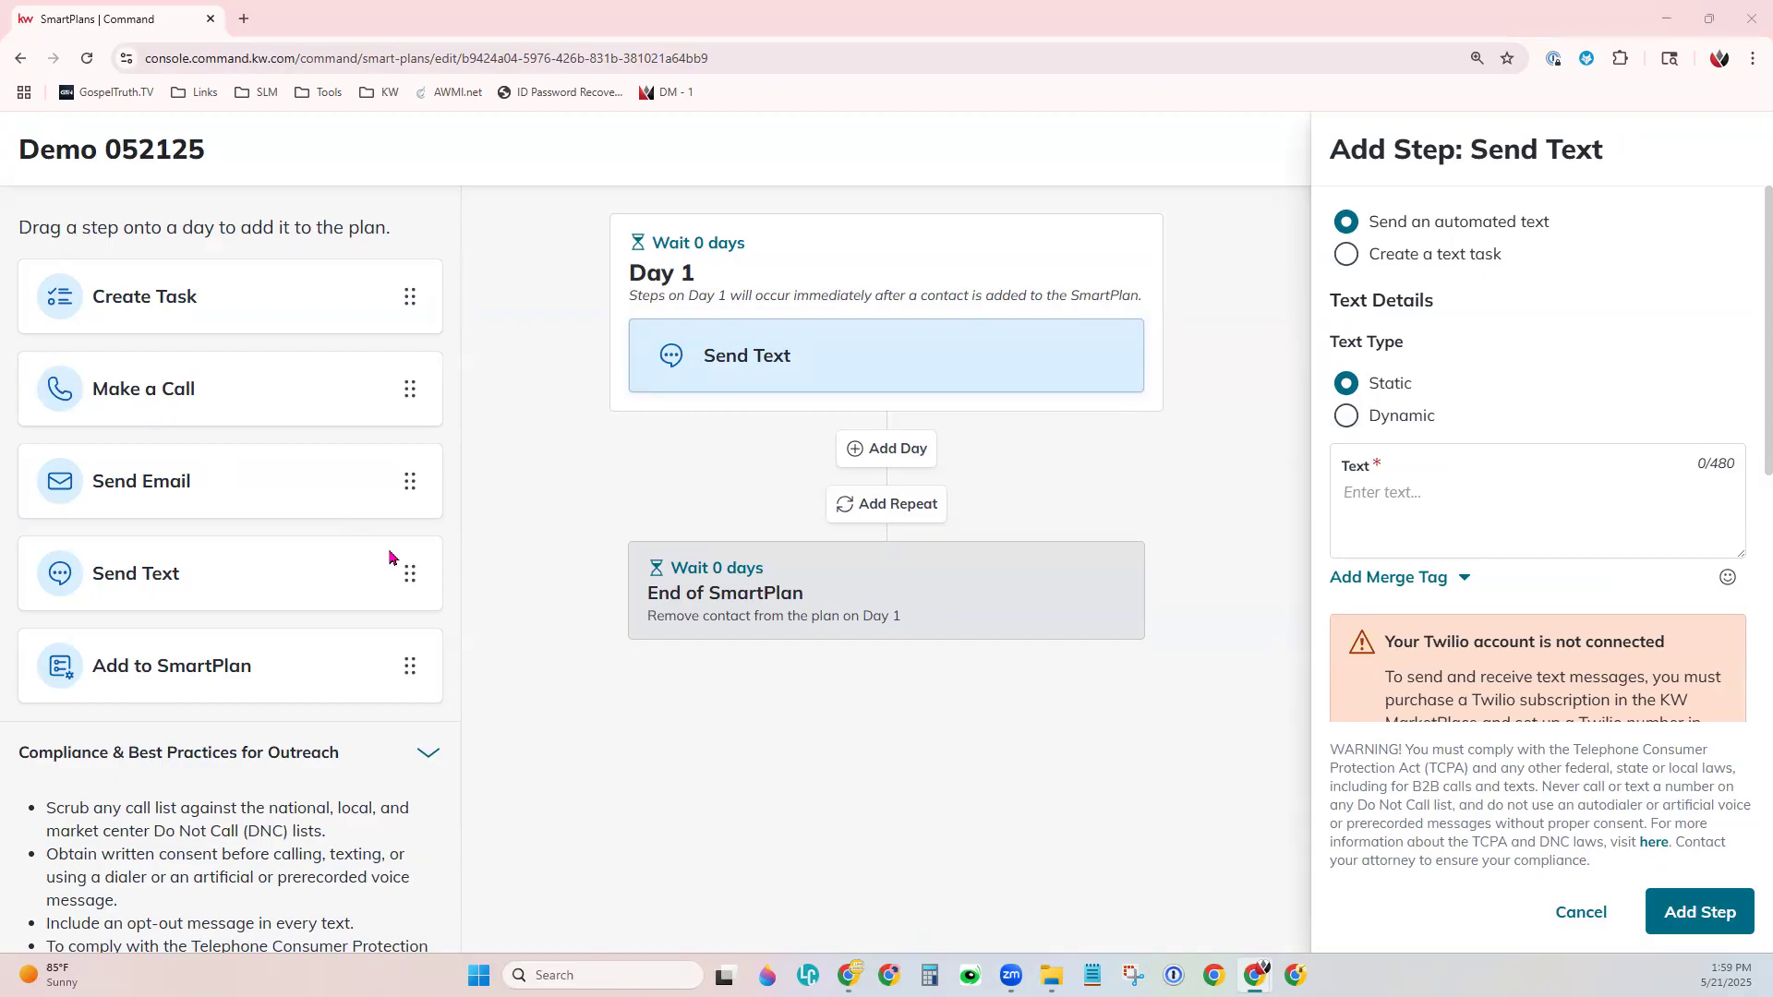
Switch the text step to Dynamic text and view the merge tags for text #1 without inserting one.
left_click(1394, 415)
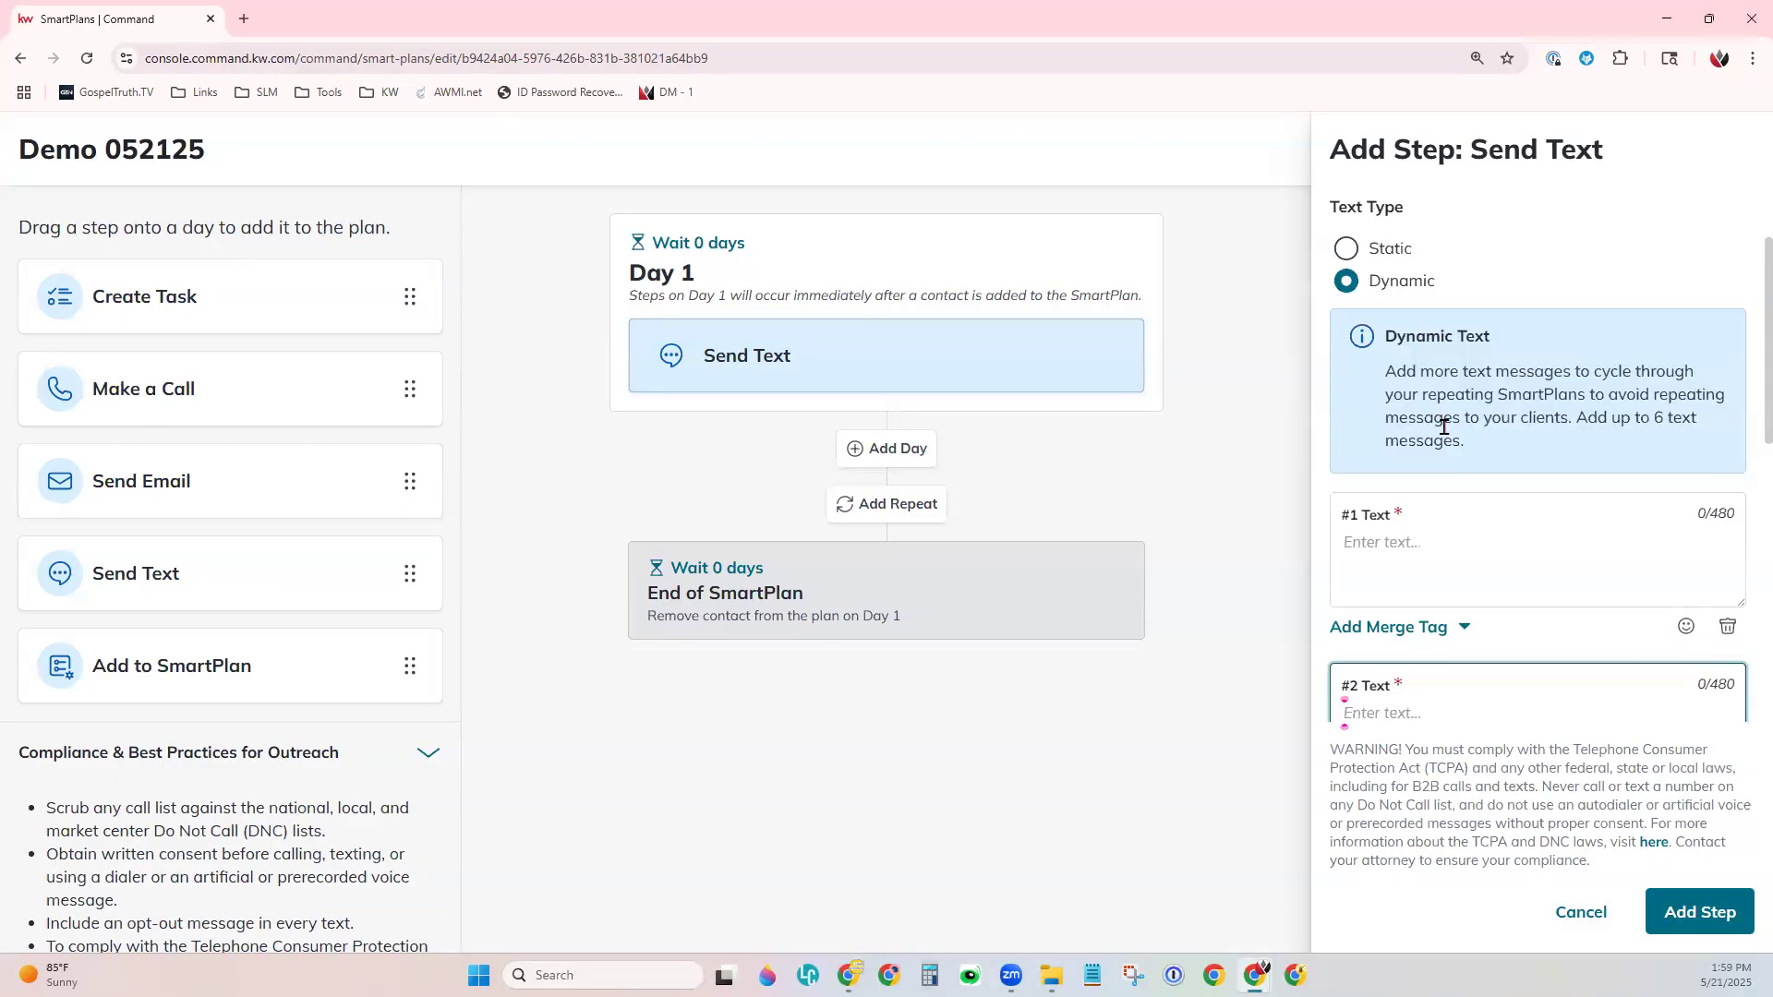
scroll(1679, 503, "down", 3)
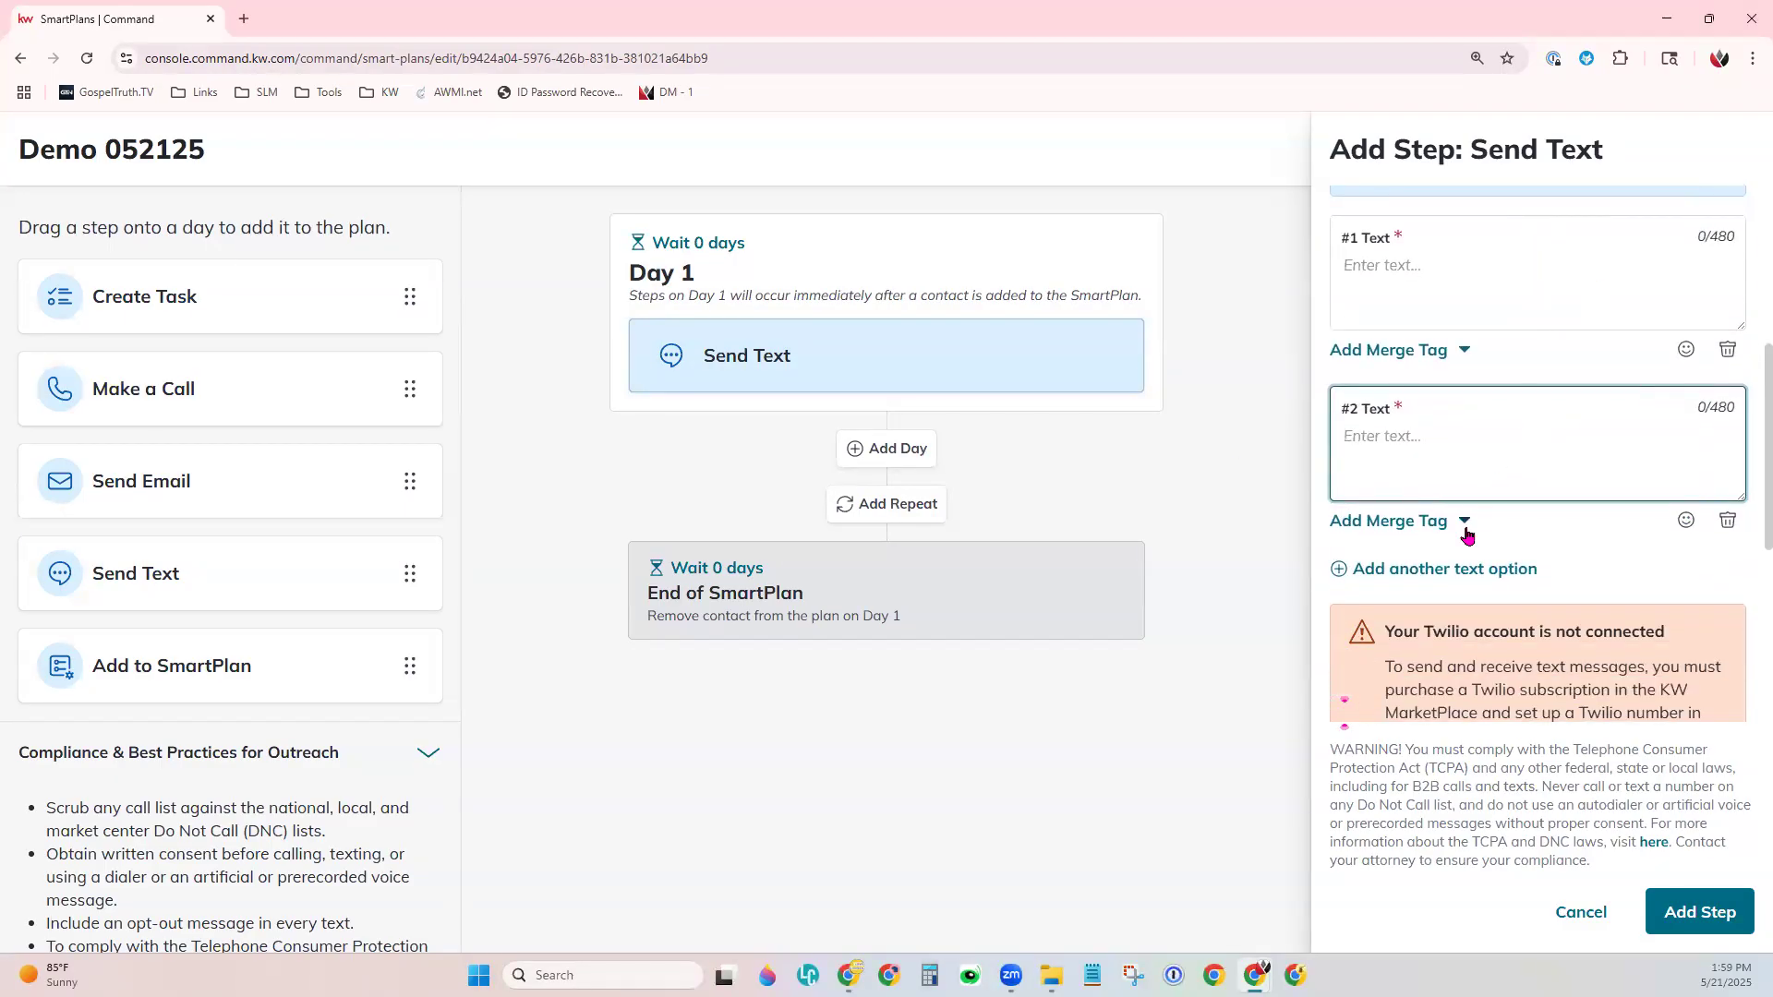
left_click(1407, 351)
left_click(1459, 549)
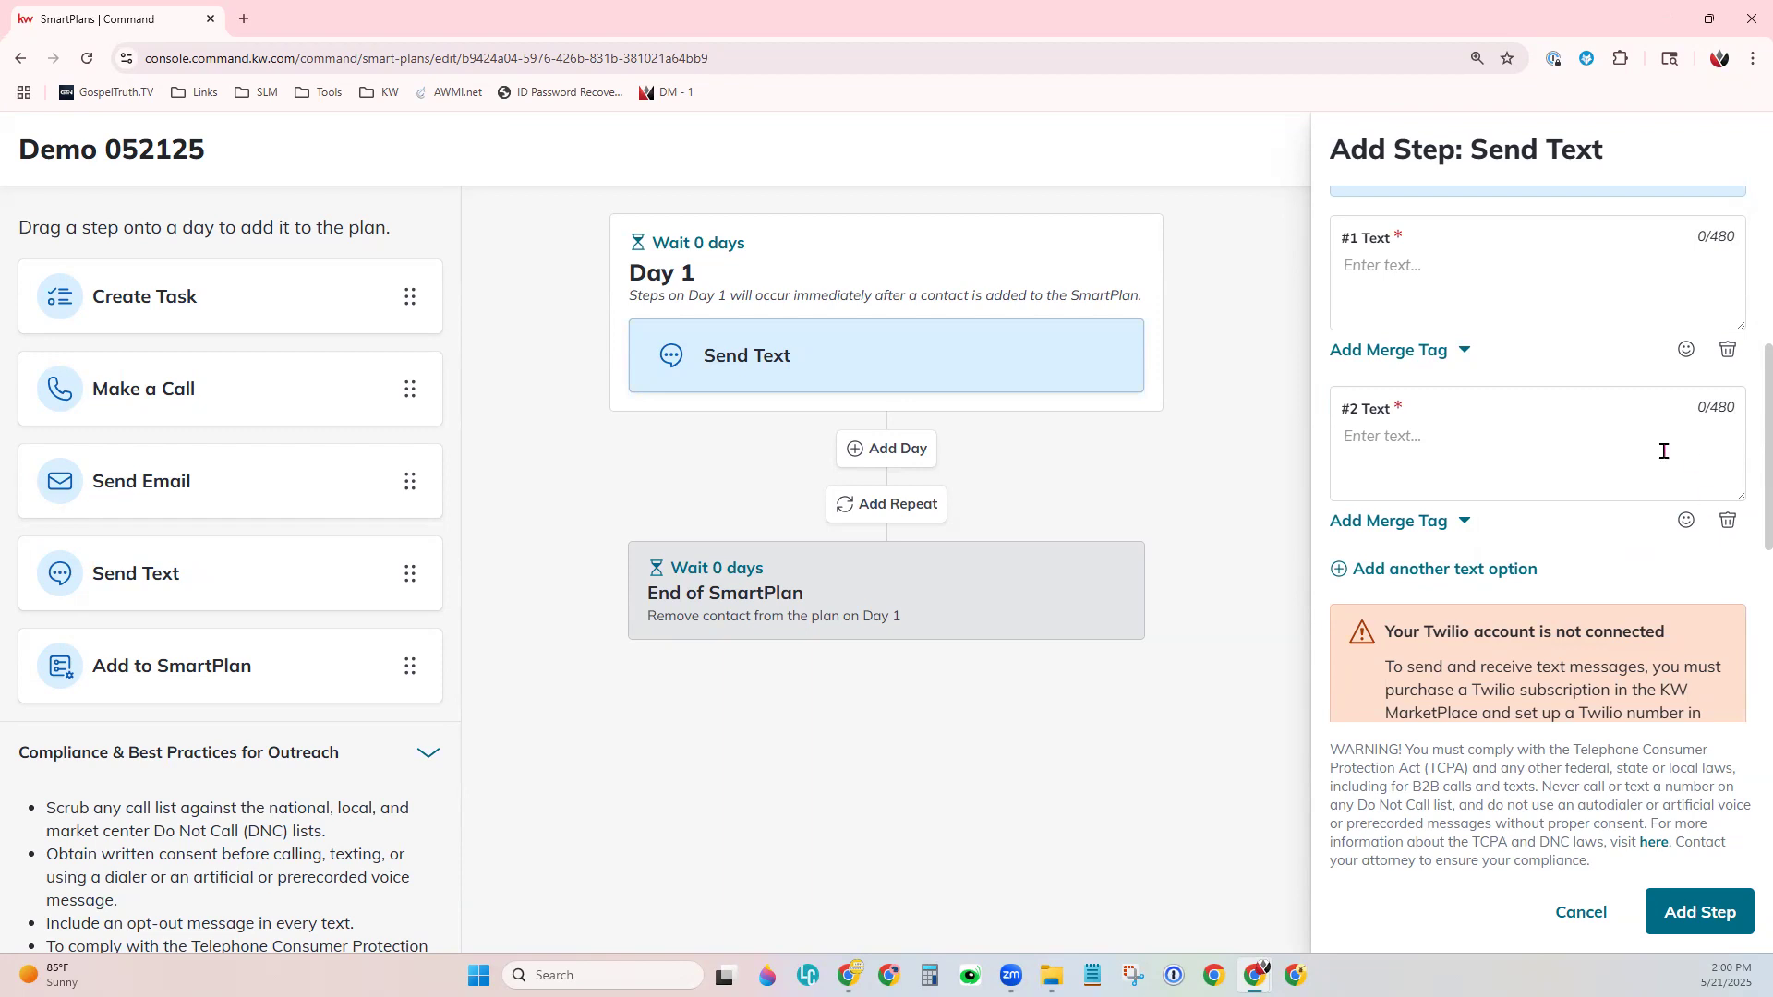
Discard the unadded text step and close the plan editor back to My SmartPlans.
left_click(1579, 924)
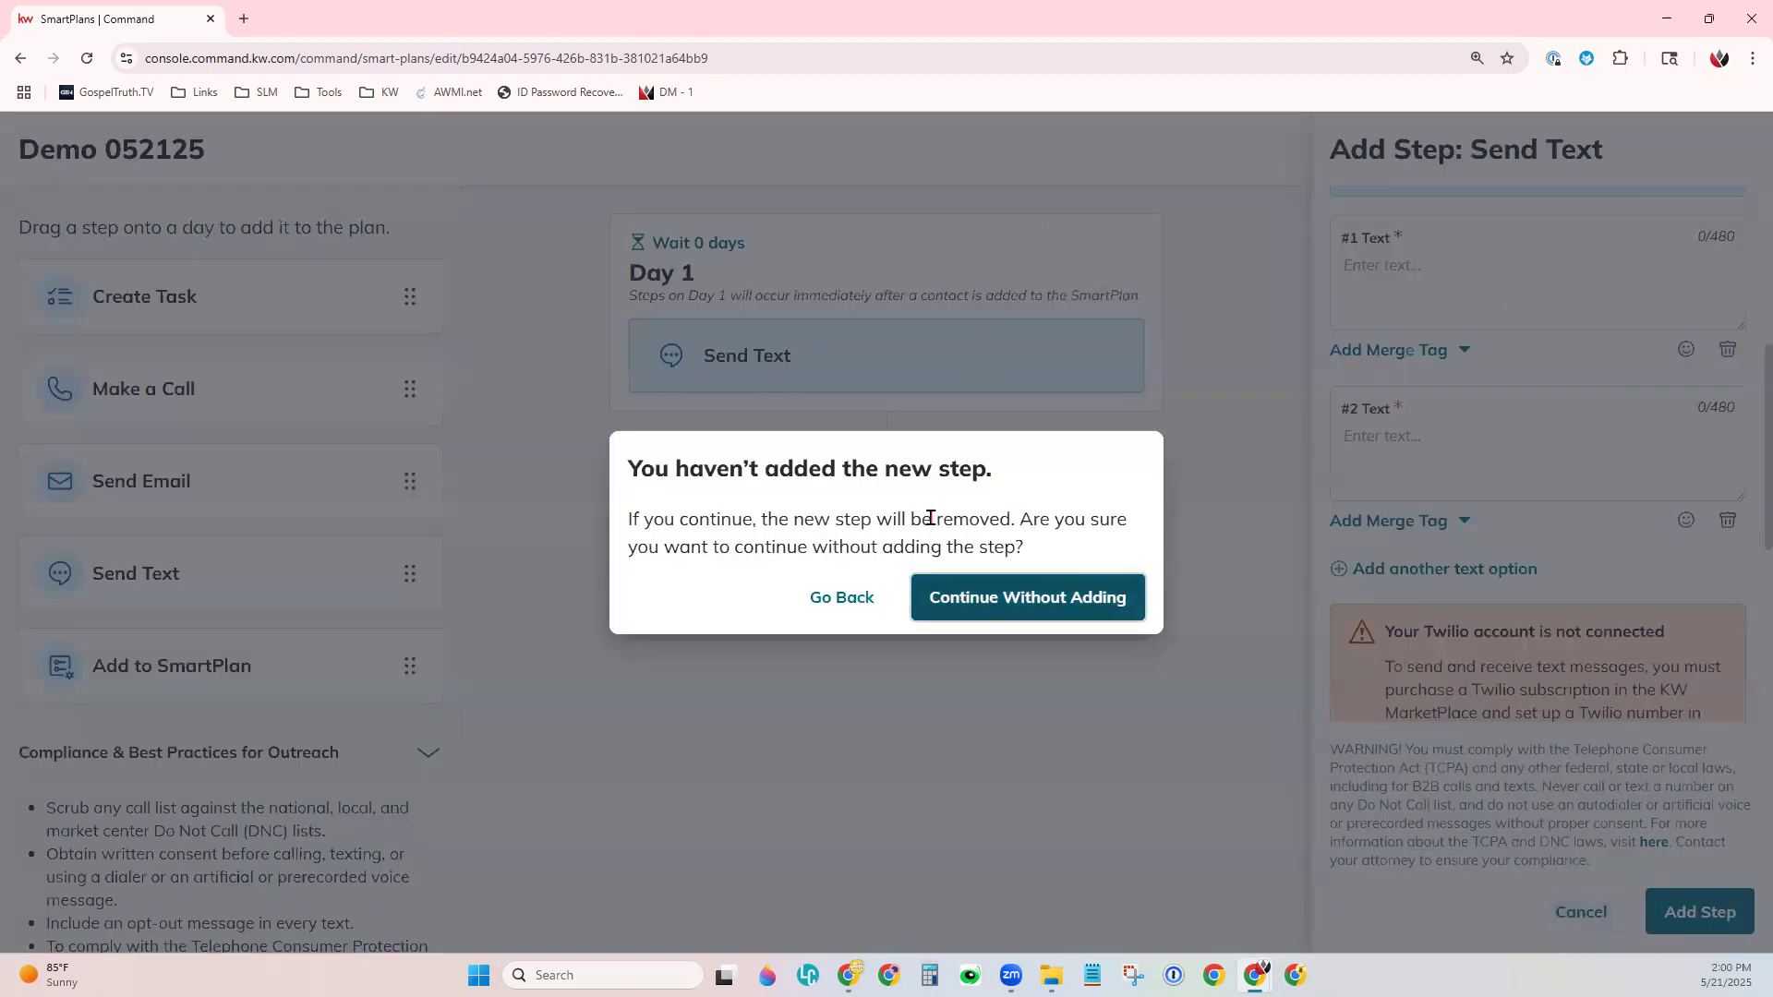
left_click(960, 604)
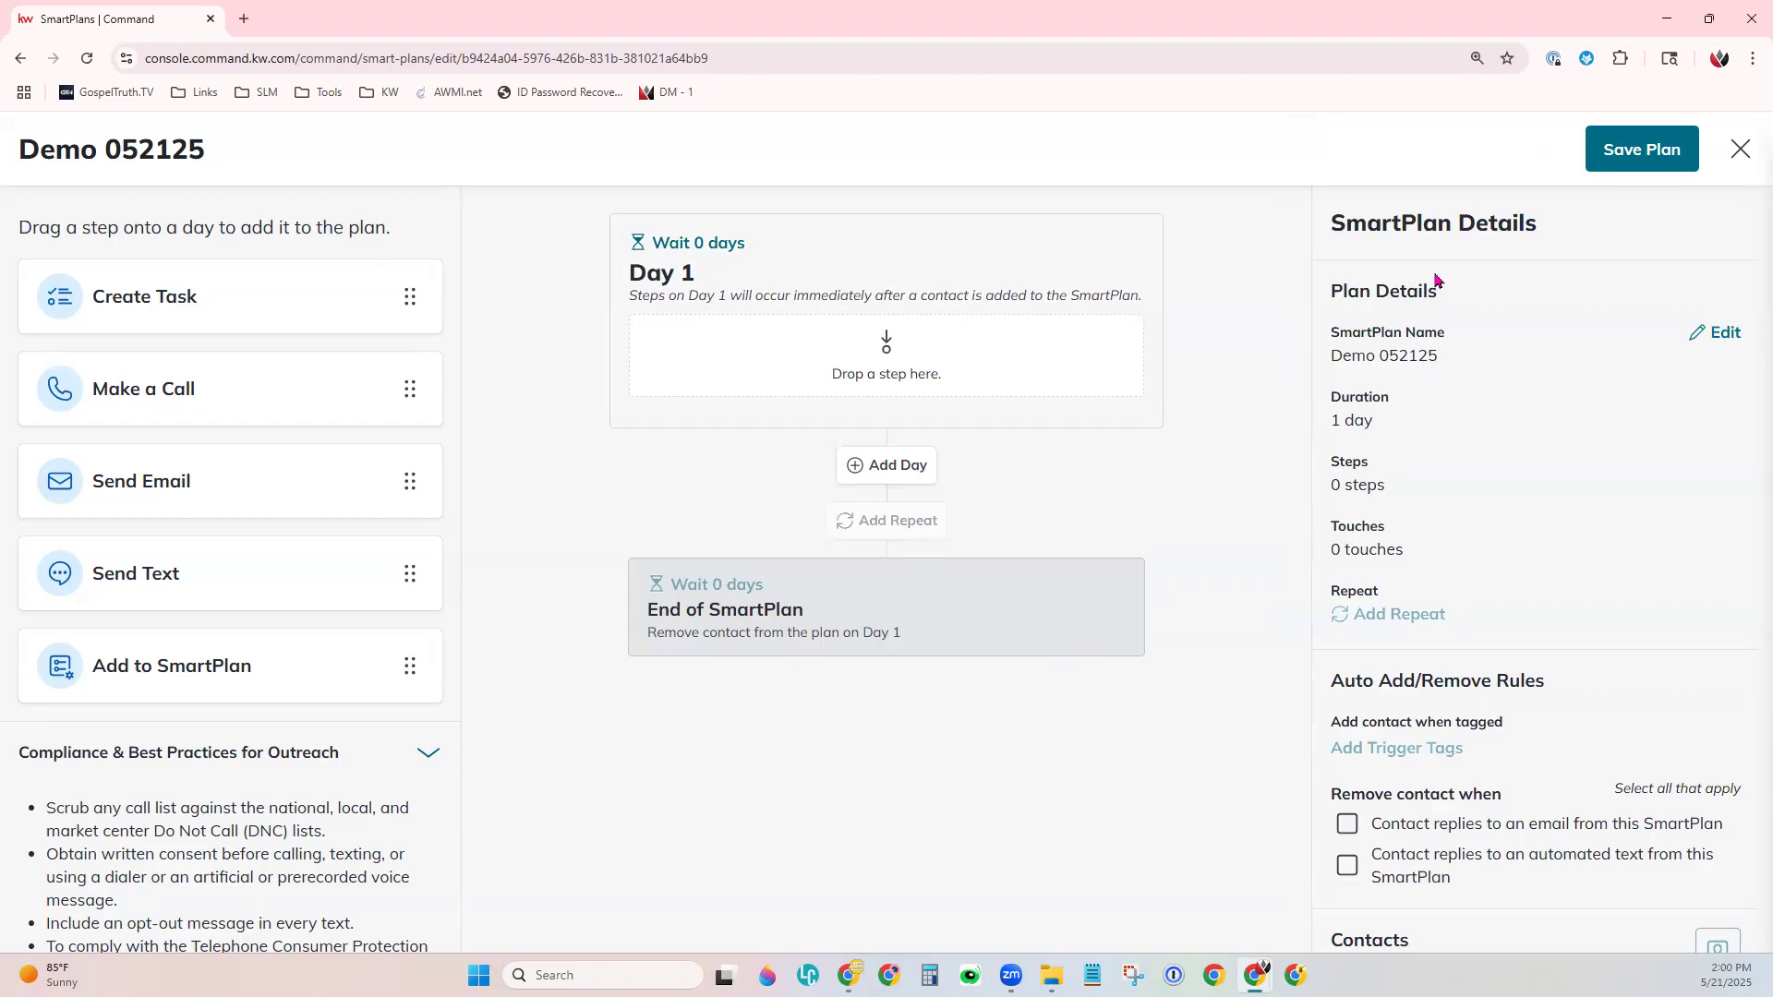
left_click(1743, 152)
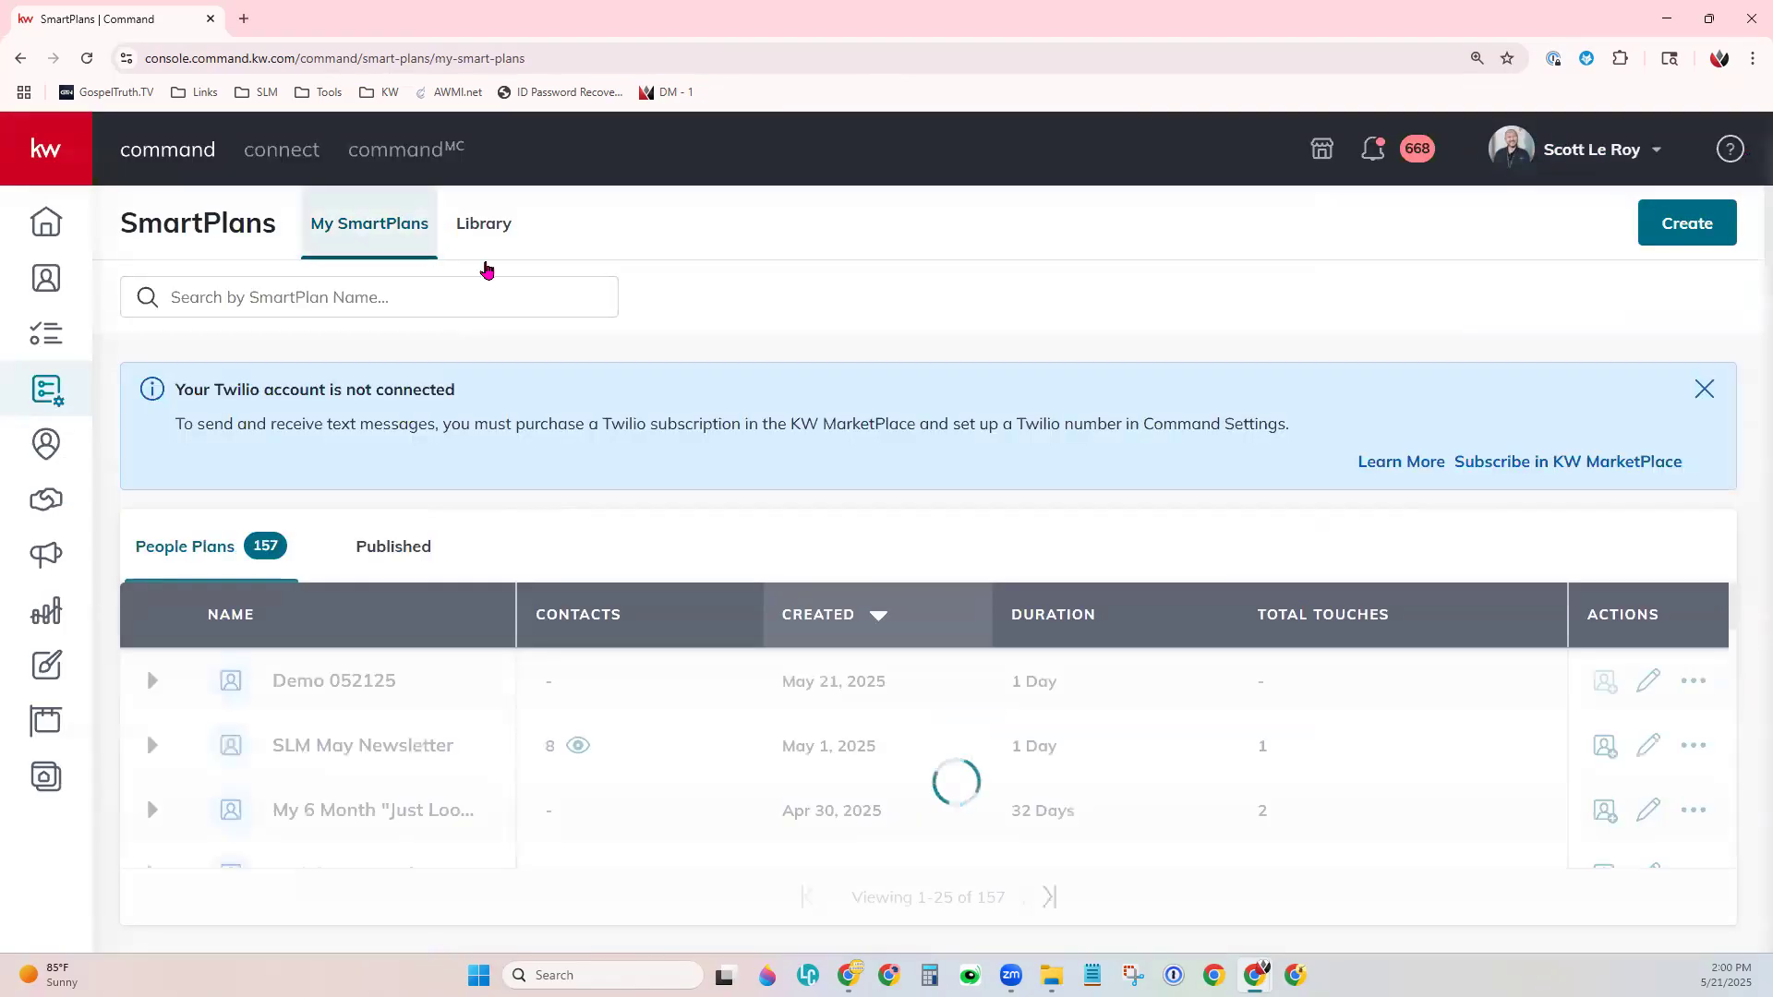